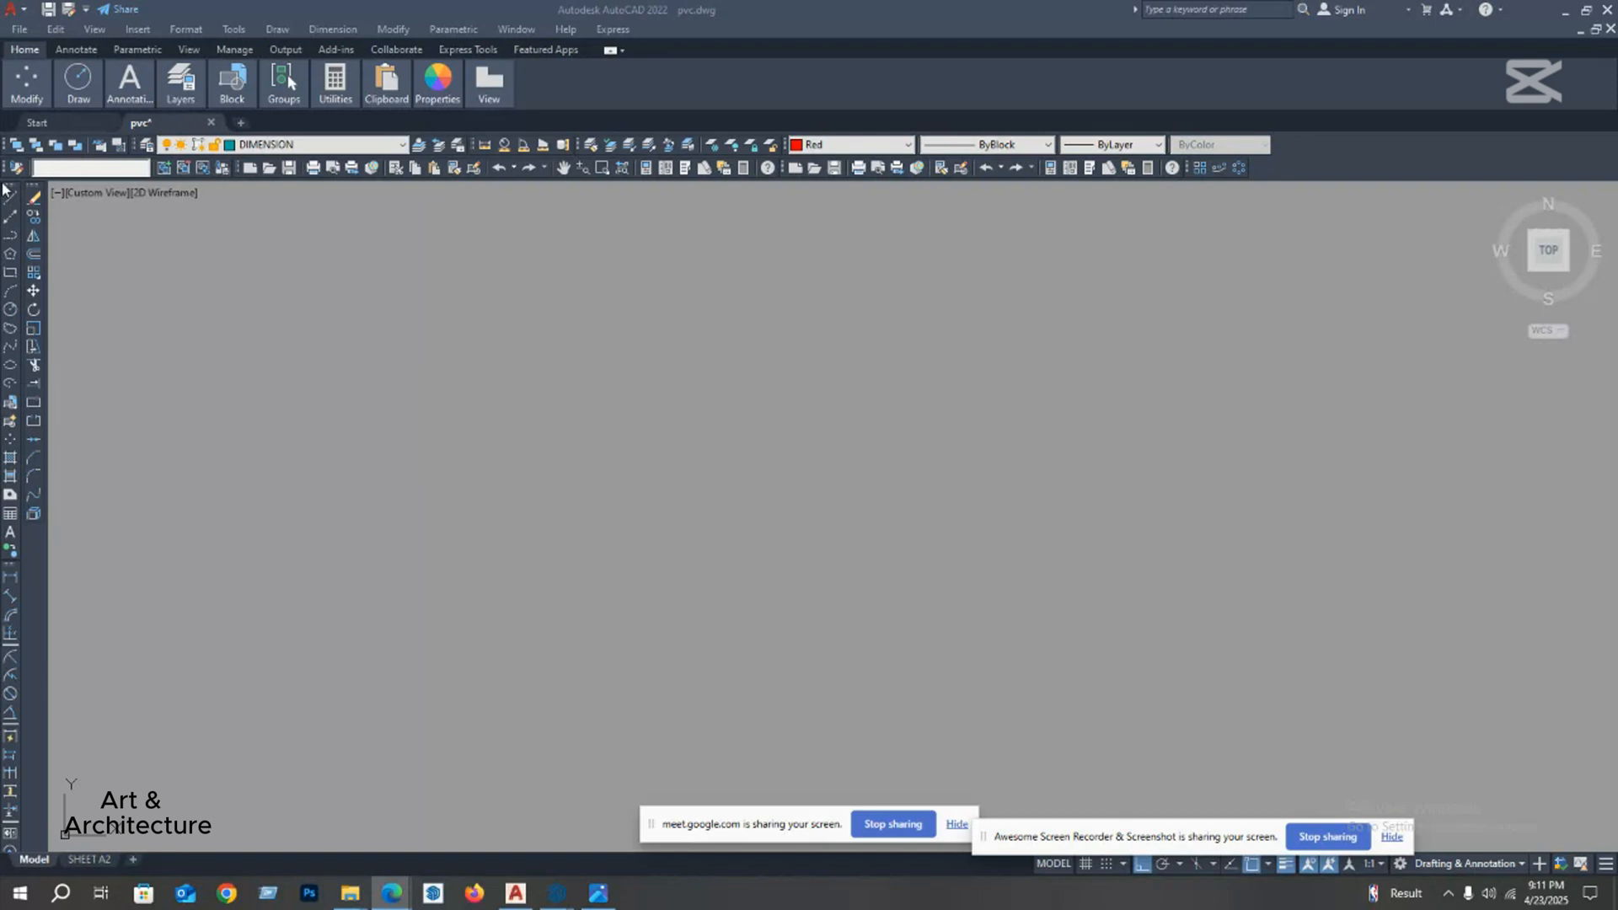
Step: Open the list of available AutoCAD toolbars and examine which ones are enabled
{"action": "right_click", "coordinate": [1348, 153]}
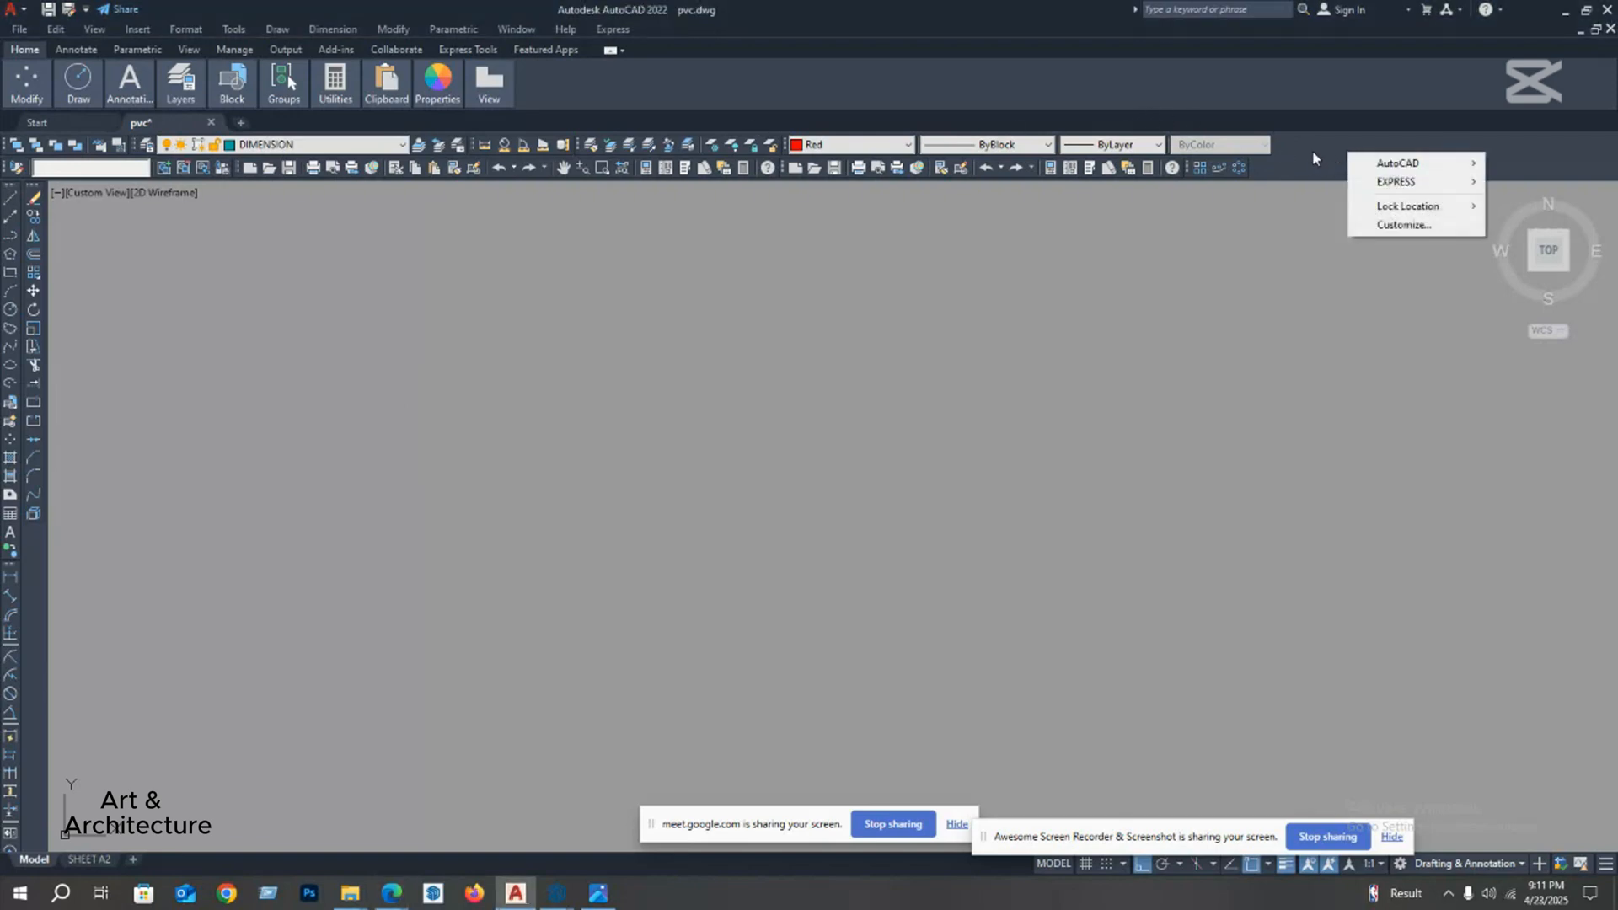
{"action": "right_click", "coordinate": [1312, 150]}
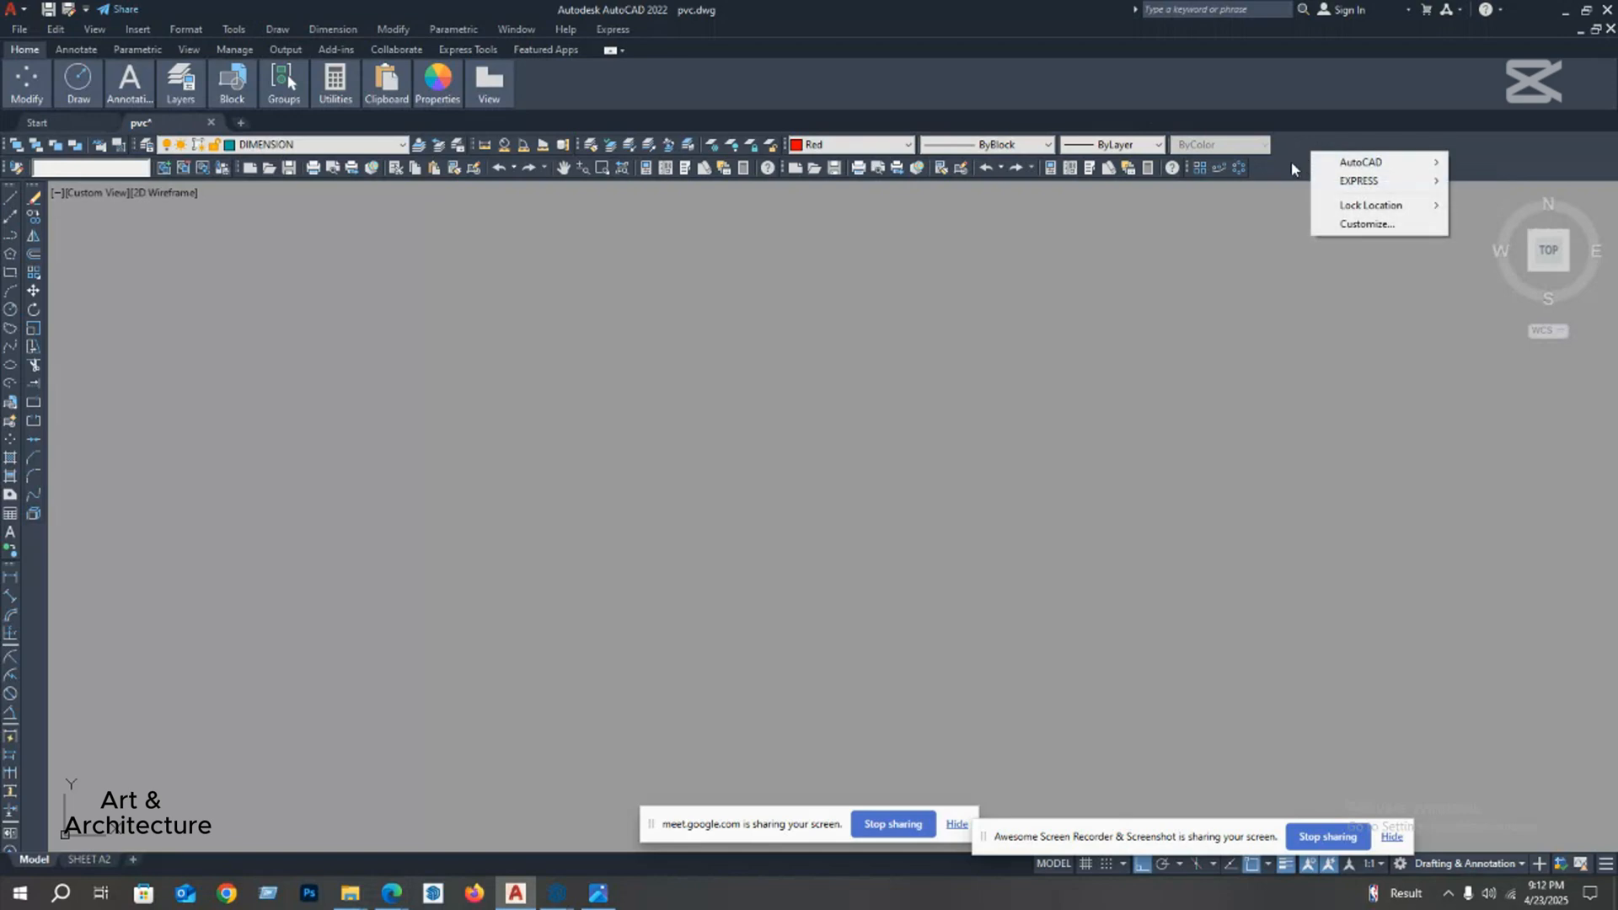
{"action": "left_click", "coordinate": [1292, 162]}
{"action": "right_click", "coordinate": [1305, 155]}
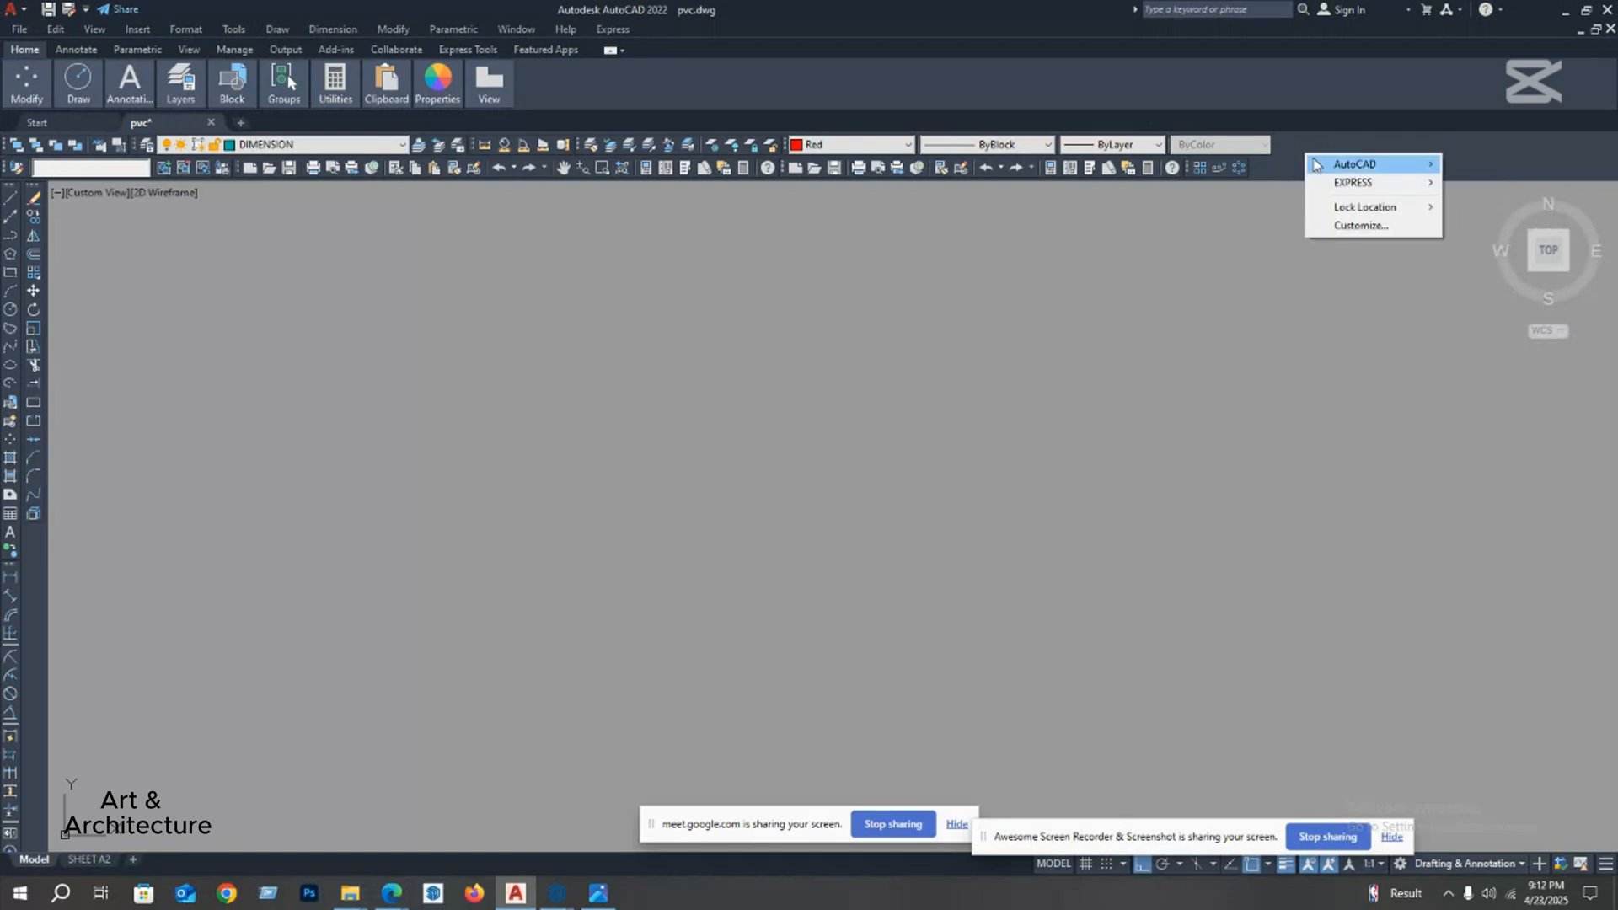
{"action": "mouse_move", "coordinate": [1328, 167]}
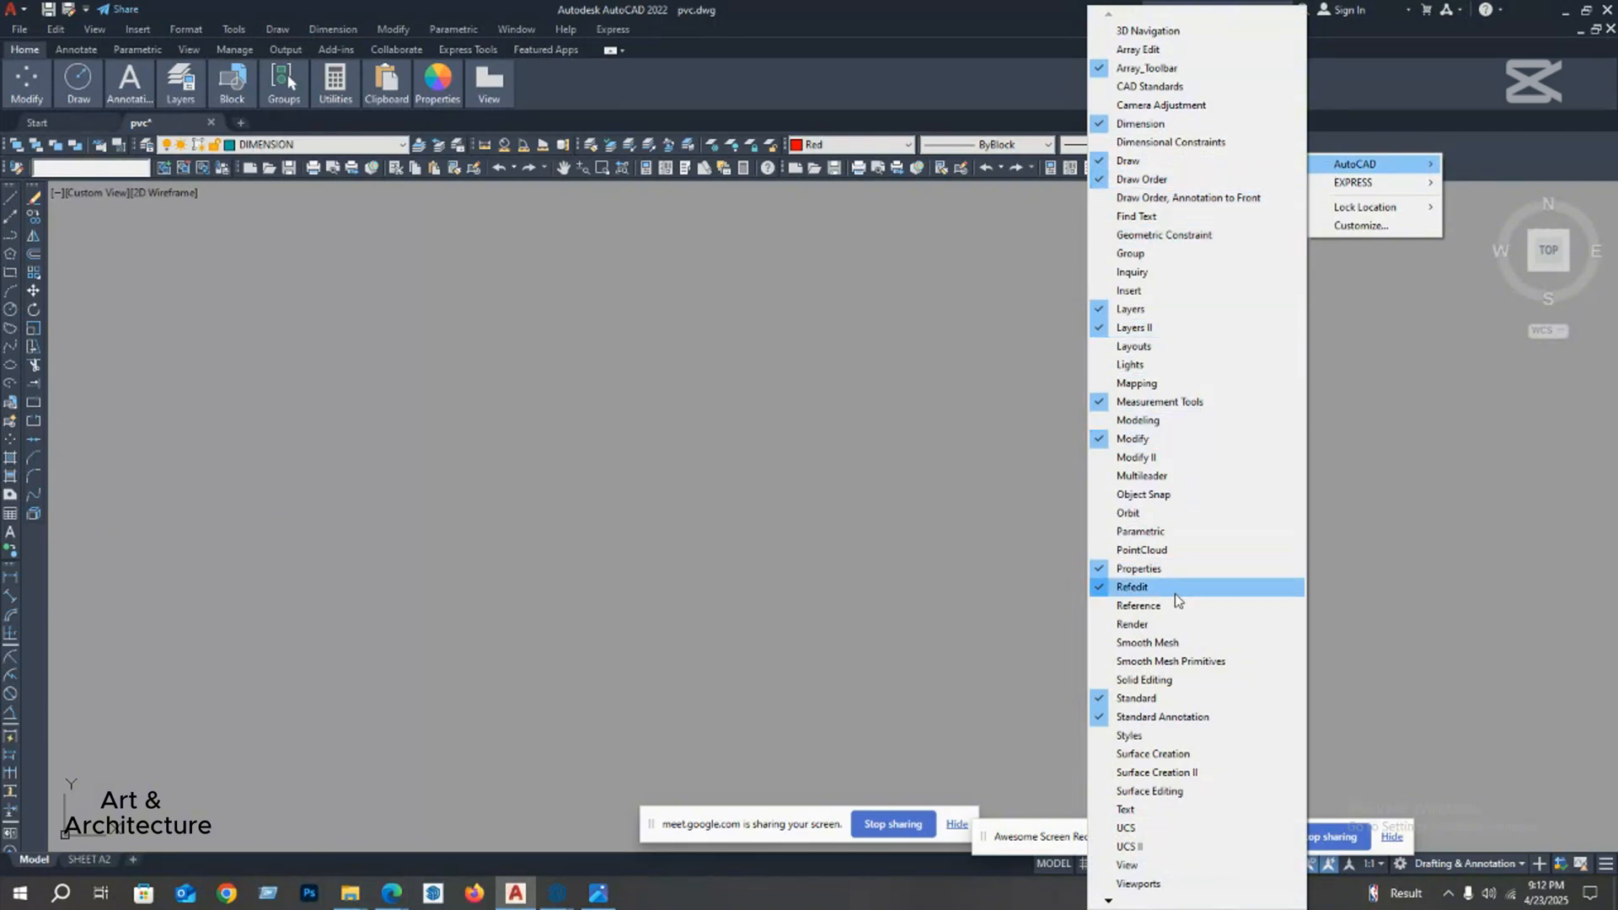
Step: Undock the Modify toolbar into the drawing area and dock it back beside the Draw toolbar
{"action": "left_click", "coordinate": [32, 192]}
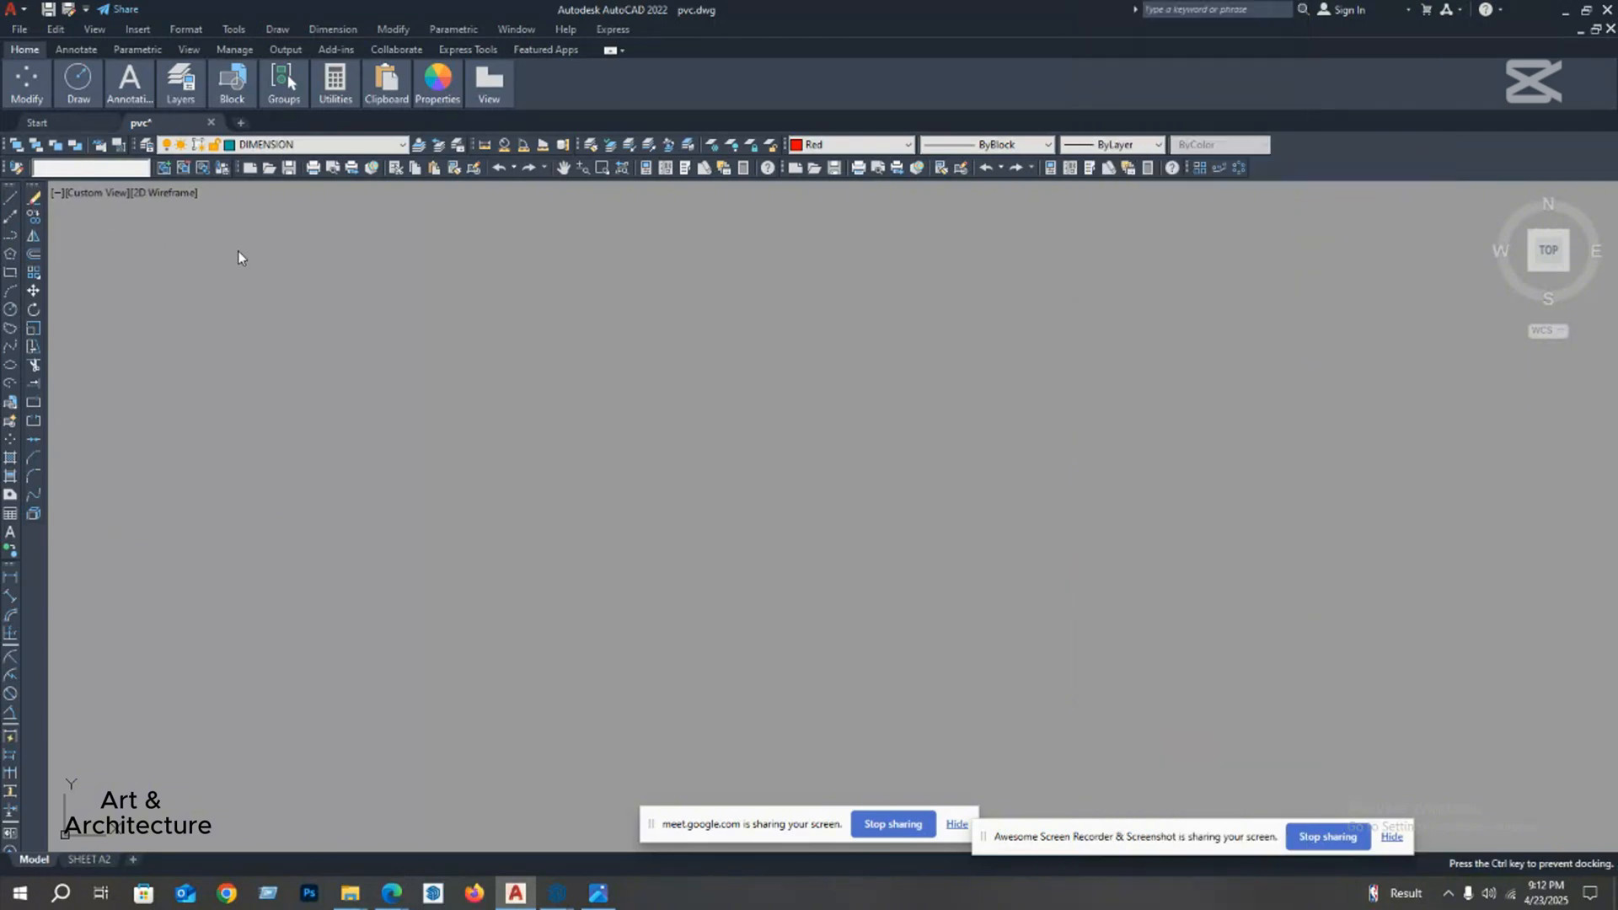
{"action": "left_click_drag", "start_coordinate": [237, 257], "coordinate": [57, 253]}
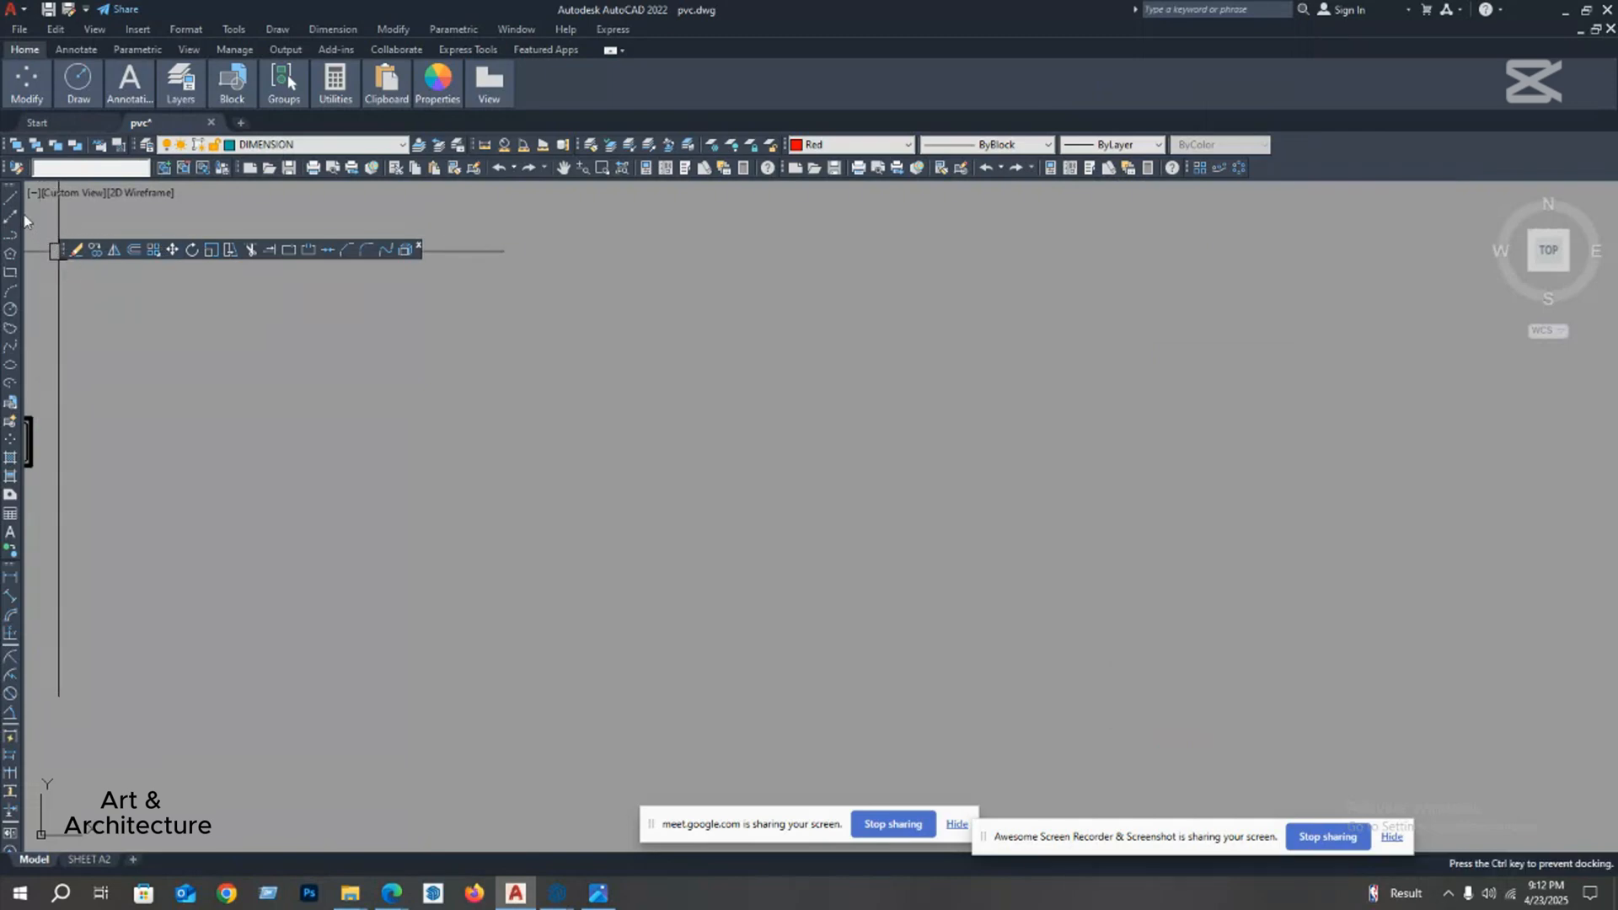
{"action": "left_click_drag", "start_coordinate": [29, 270], "coordinate": [69, 246]}
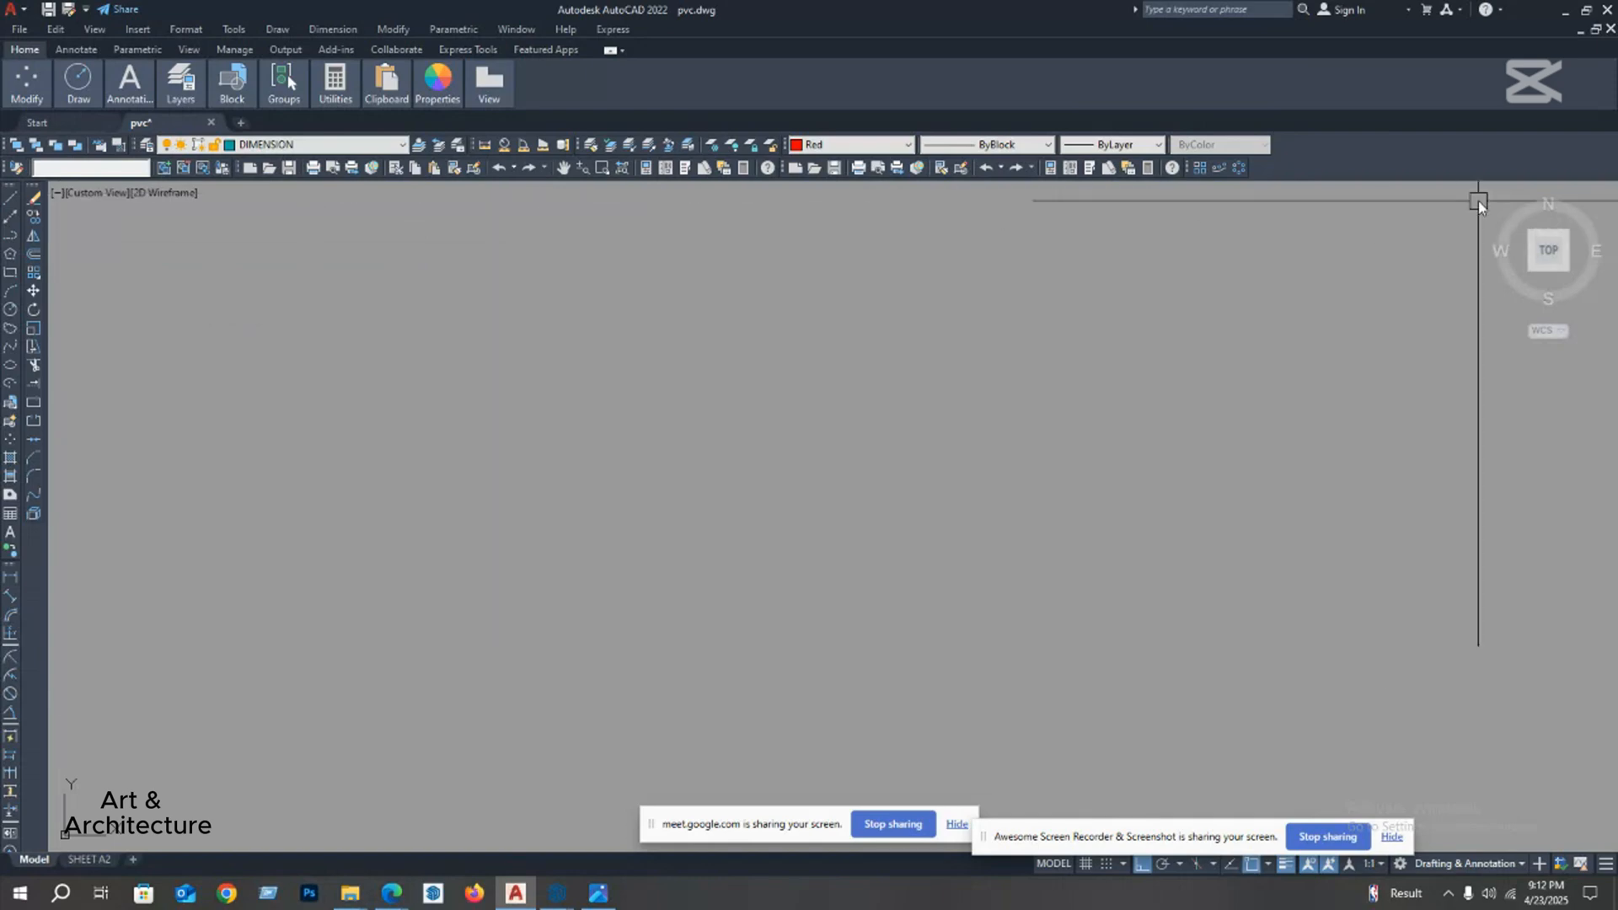
Step: Undock the Layers toolbar into the drawing area and return it to its place among the docked toolbars
{"action": "right_click", "coordinate": [1346, 149]}
{"action": "mouse_move", "coordinate": [1357, 160]}
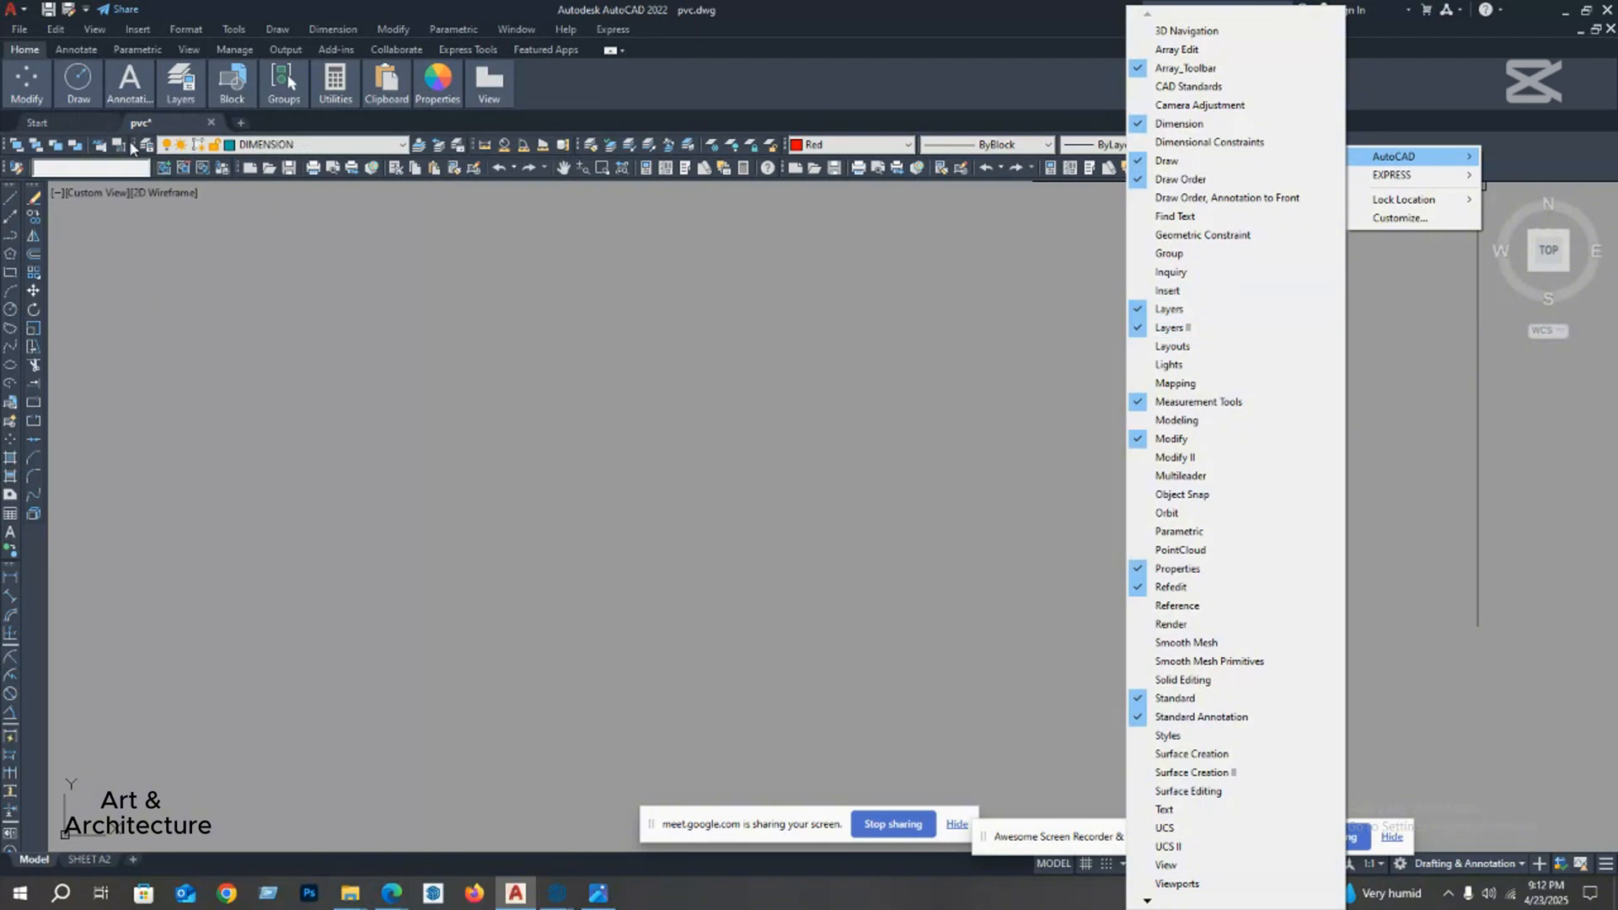
{"action": "left_click_drag", "start_coordinate": [135, 143], "coordinate": [160, 281]}
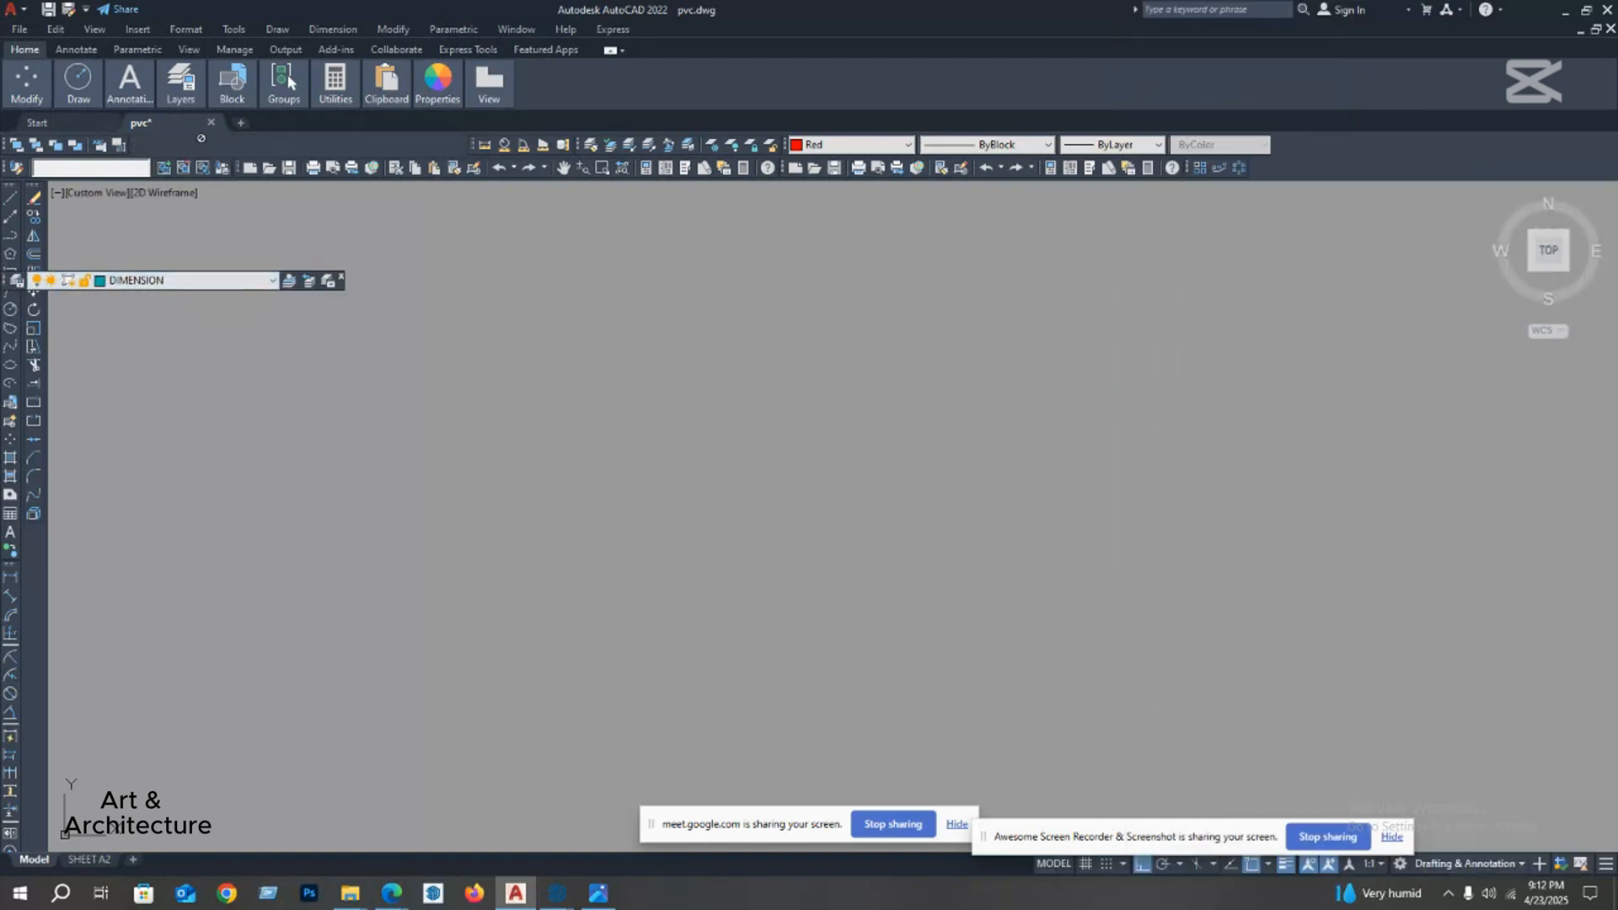
{"action": "left_click_drag", "start_coordinate": [186, 144], "coordinate": [5, 286]}
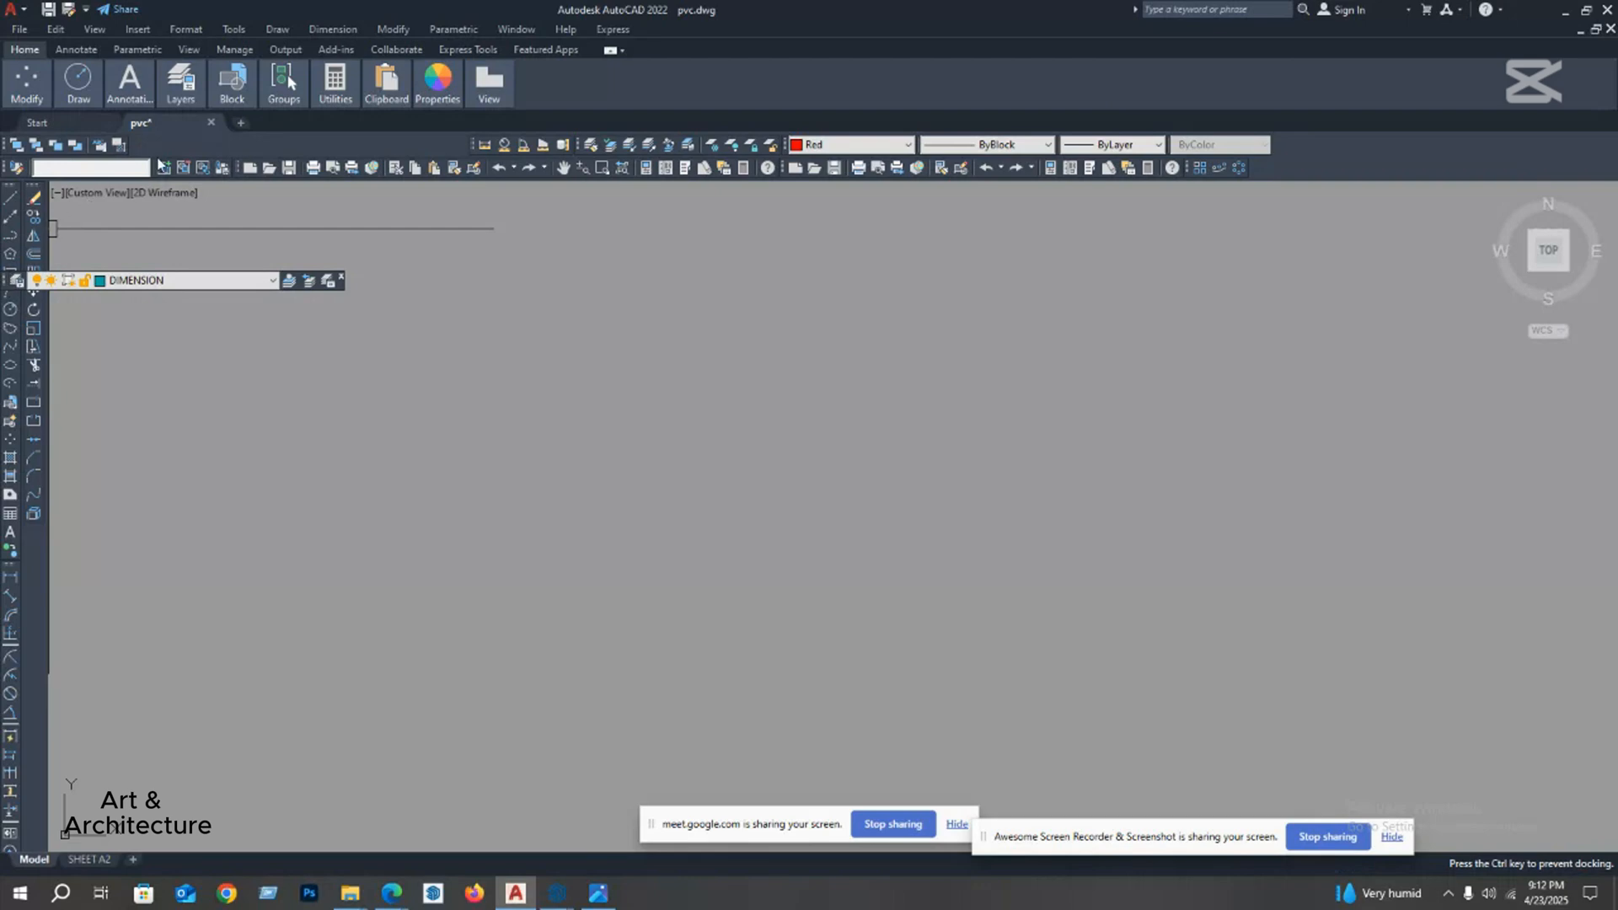
{"action": "left_click_drag", "start_coordinate": [290, 149], "coordinate": [310, 152]}
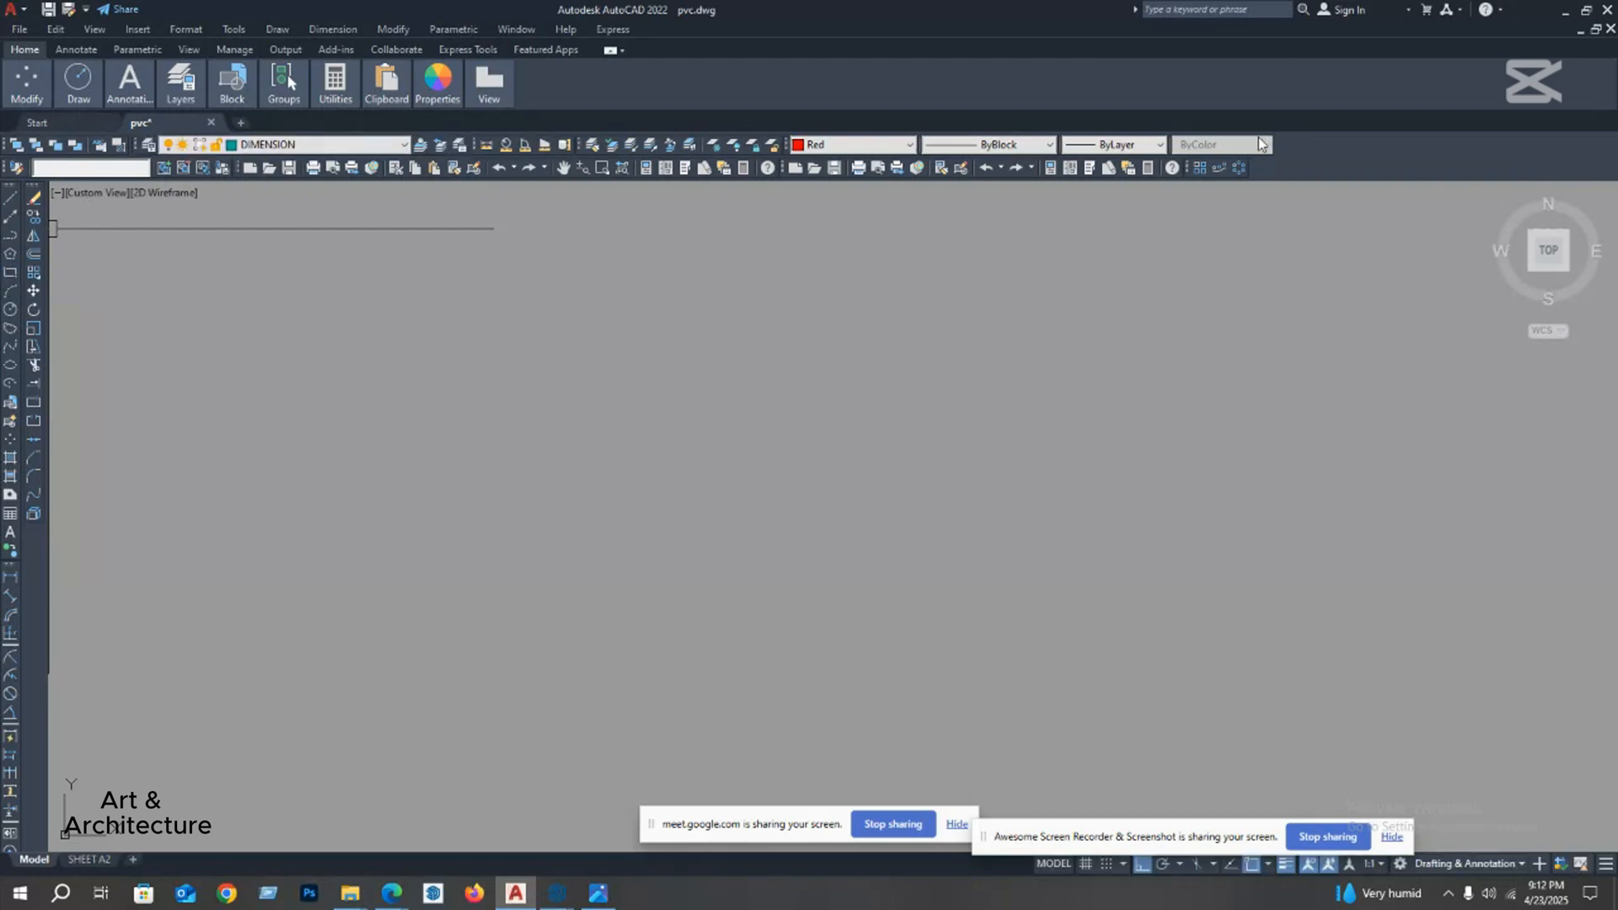
Step: Review the Layers, Modify and Properties entries in the AutoCAD toolbar list and close it
{"action": "right_click", "coordinate": [1362, 149]}
{"action": "mouse_move", "coordinate": [1387, 164]}
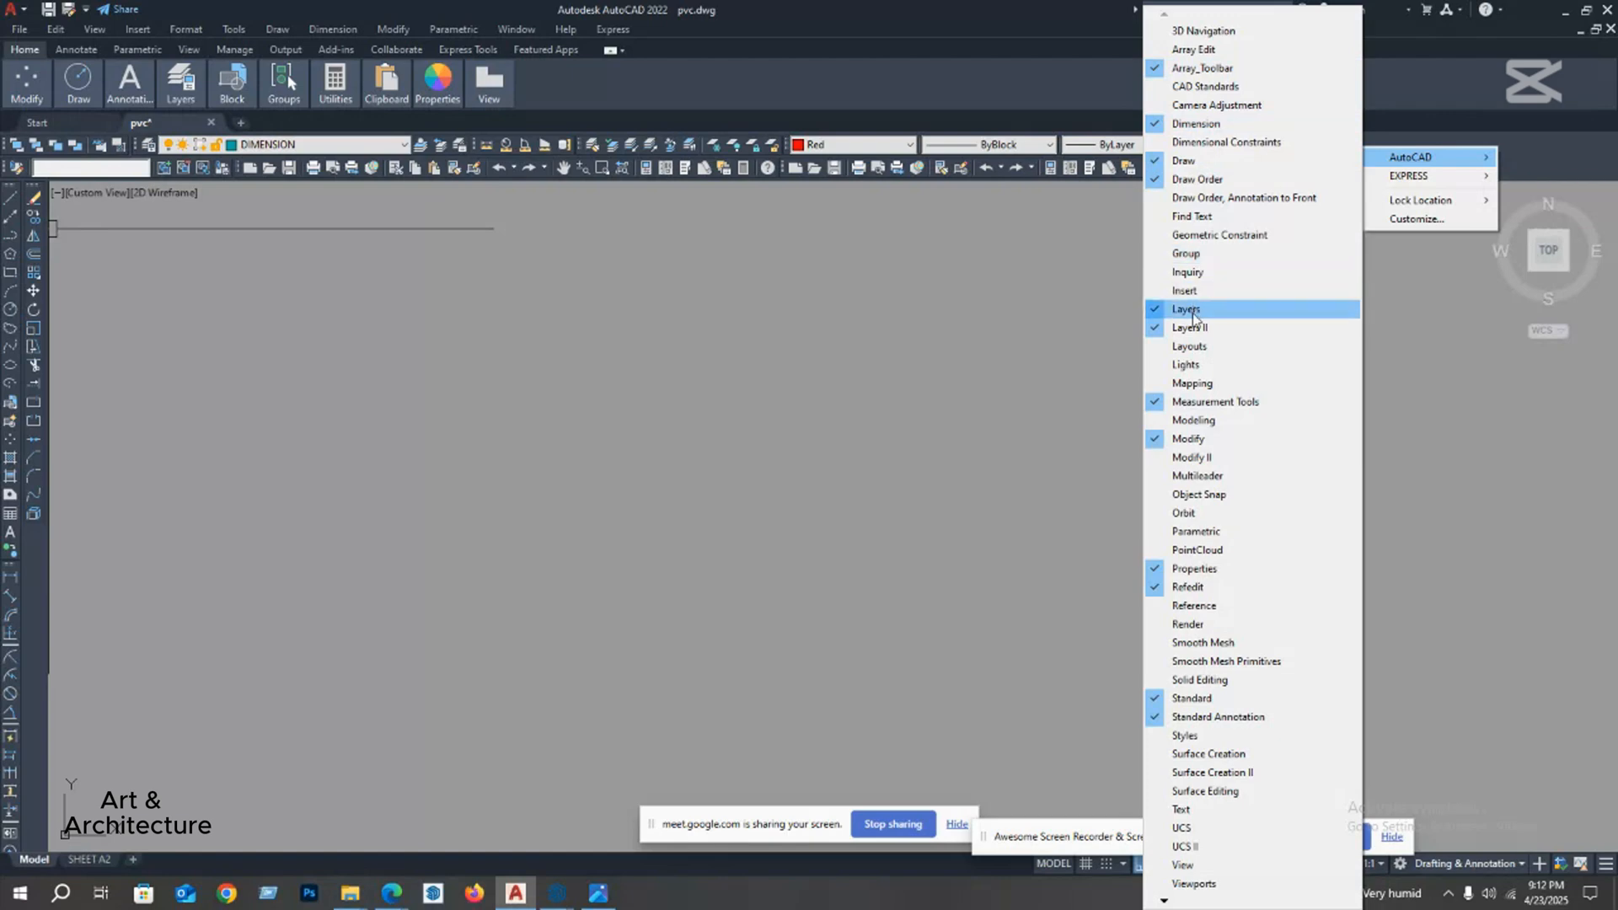
{"action": "left_click", "coordinate": [1409, 103]}
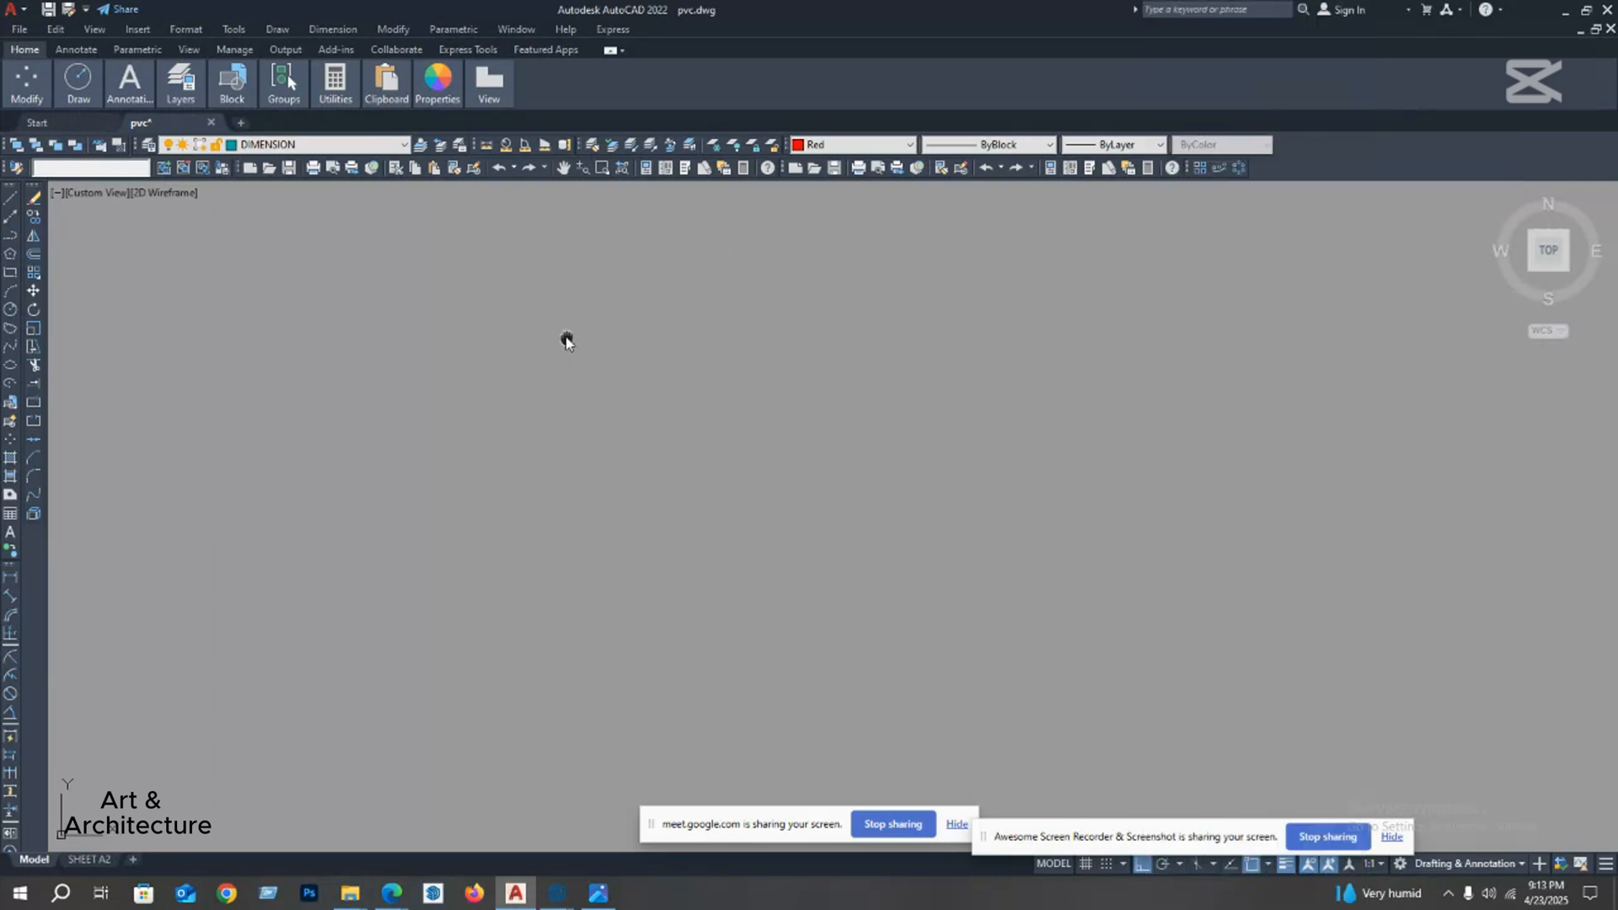
Step: Draw a horizontal line 20' long in the empty drawing area
{"action": "left_click", "coordinate": [9, 199]}
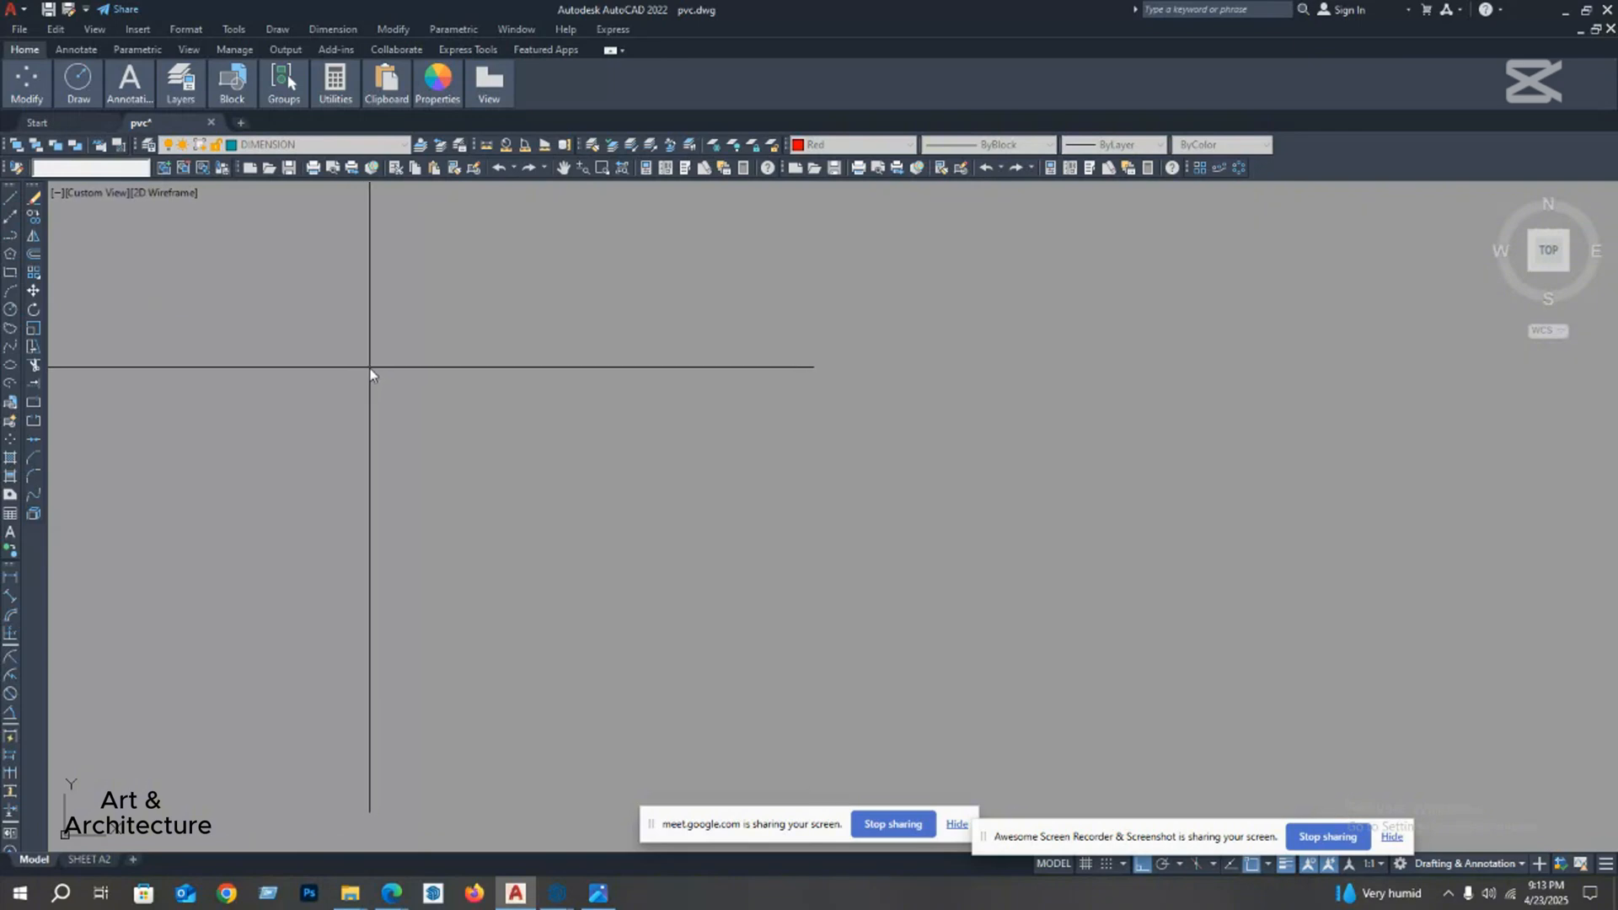
{"action": "left_click", "coordinate": [370, 368]}
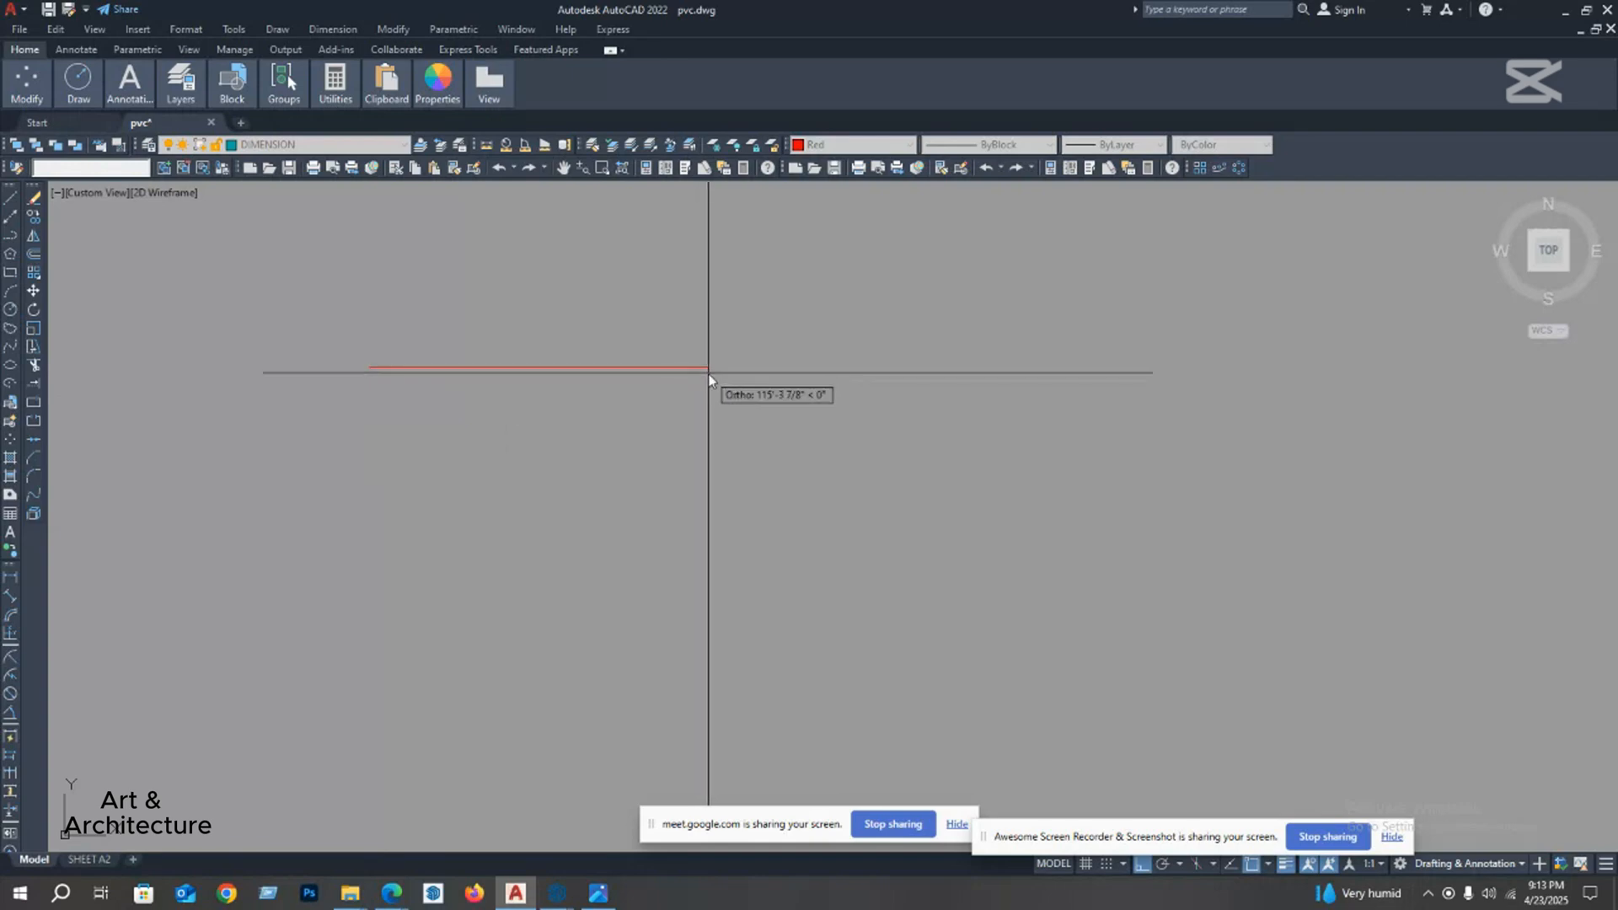
{"action": "left_click", "coordinate": [427, 367]}
{"action": "key", "text": "Escape"}
{"action": "scroll", "coordinate": [406, 390], "scroll_direction": "up", "scroll_amount": 4}
{"action": "middle_click_drag", "start_coordinate": [405, 390], "coordinate": [568, 433]}
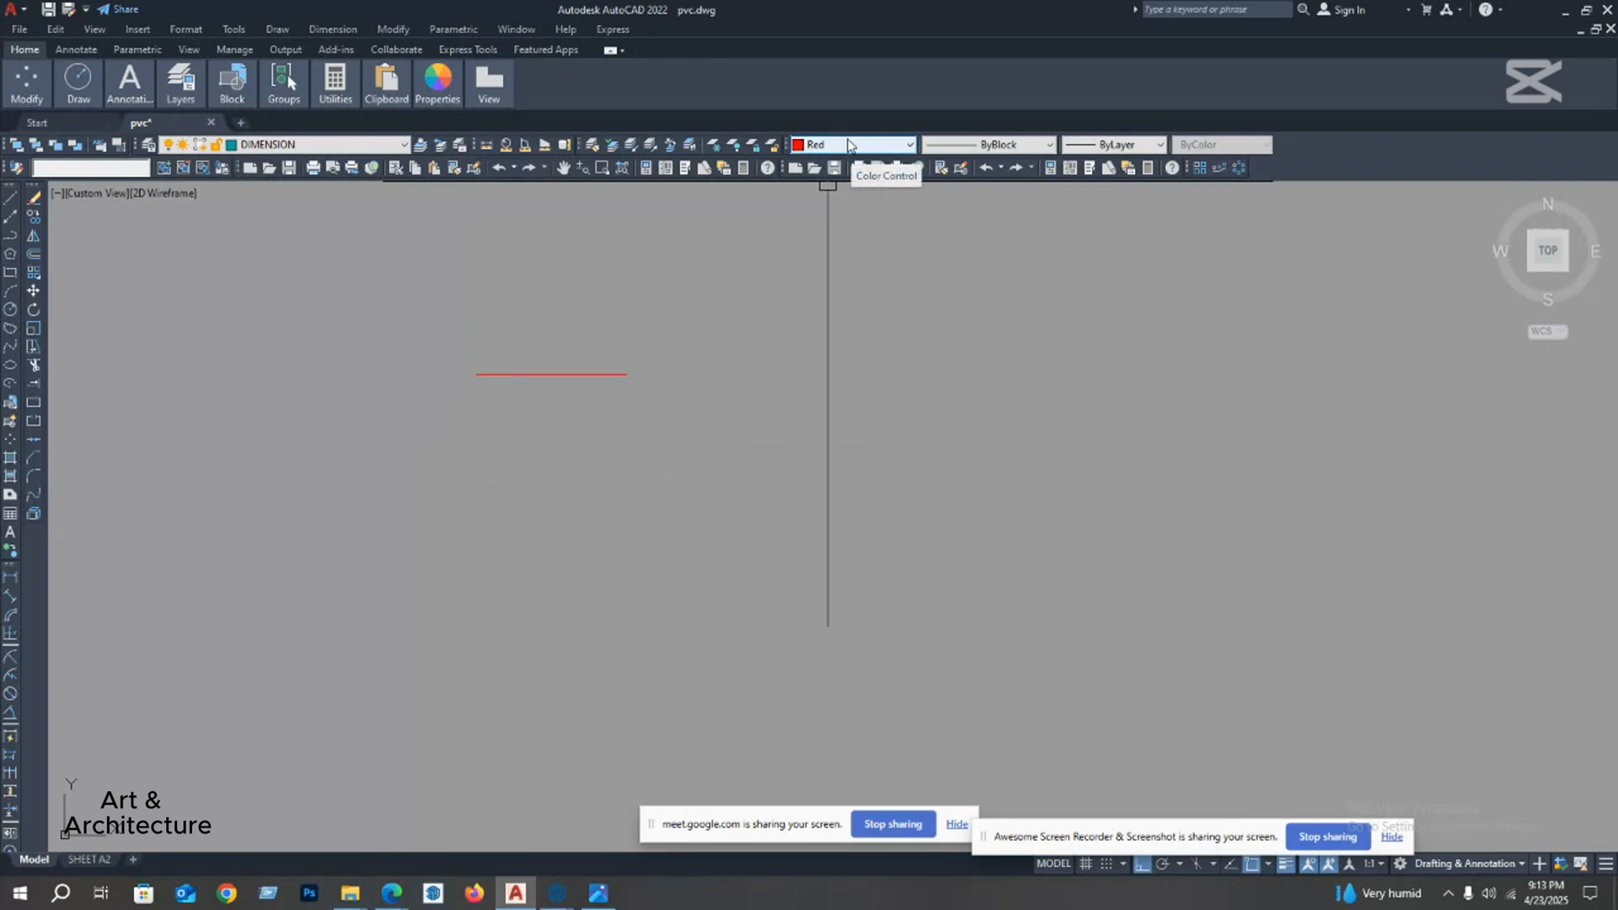
Step: Change the horizontal line's color to ByLayer
{"action": "left_click", "coordinate": [708, 316]}
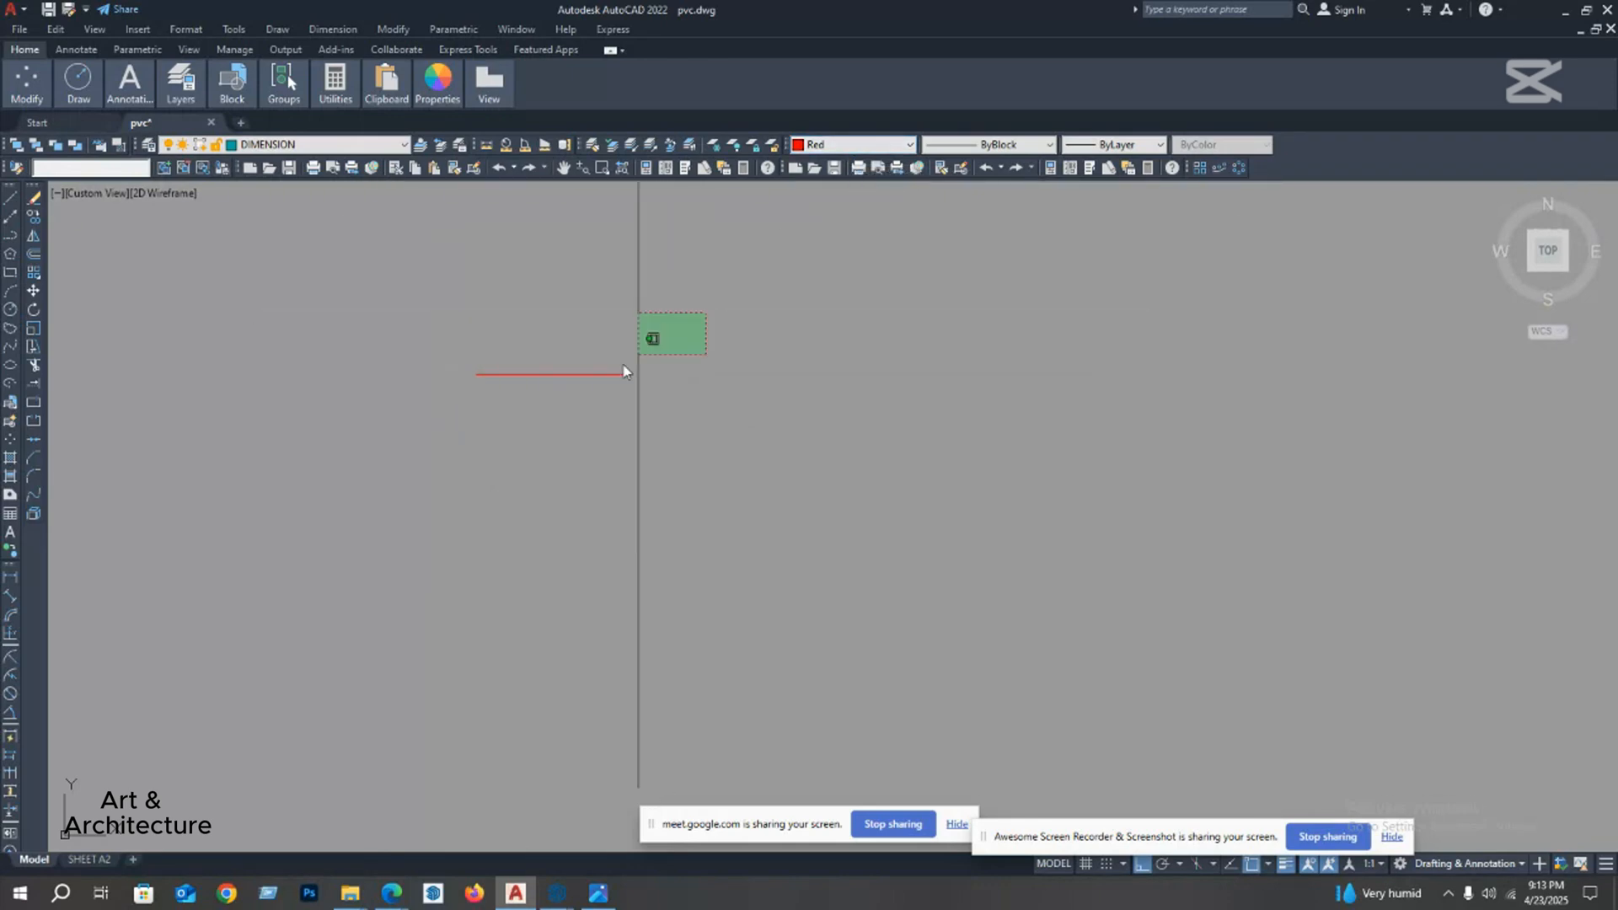
{"action": "left_click", "coordinate": [631, 381]}
{"action": "left_click", "coordinate": [854, 148]}
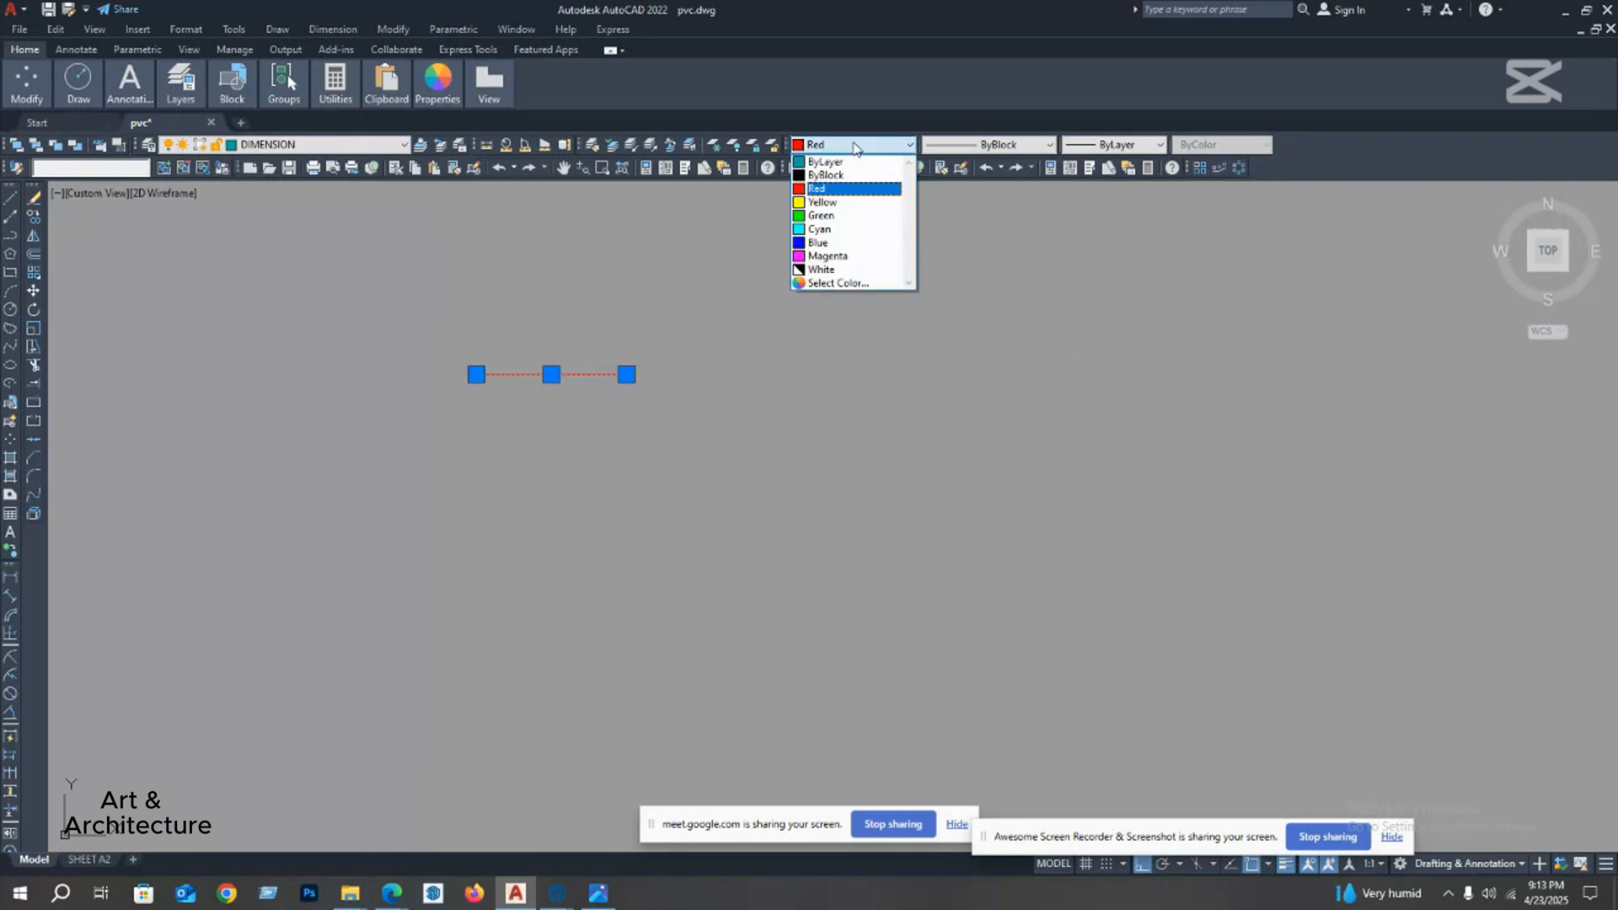
{"action": "left_click", "coordinate": [846, 161]}
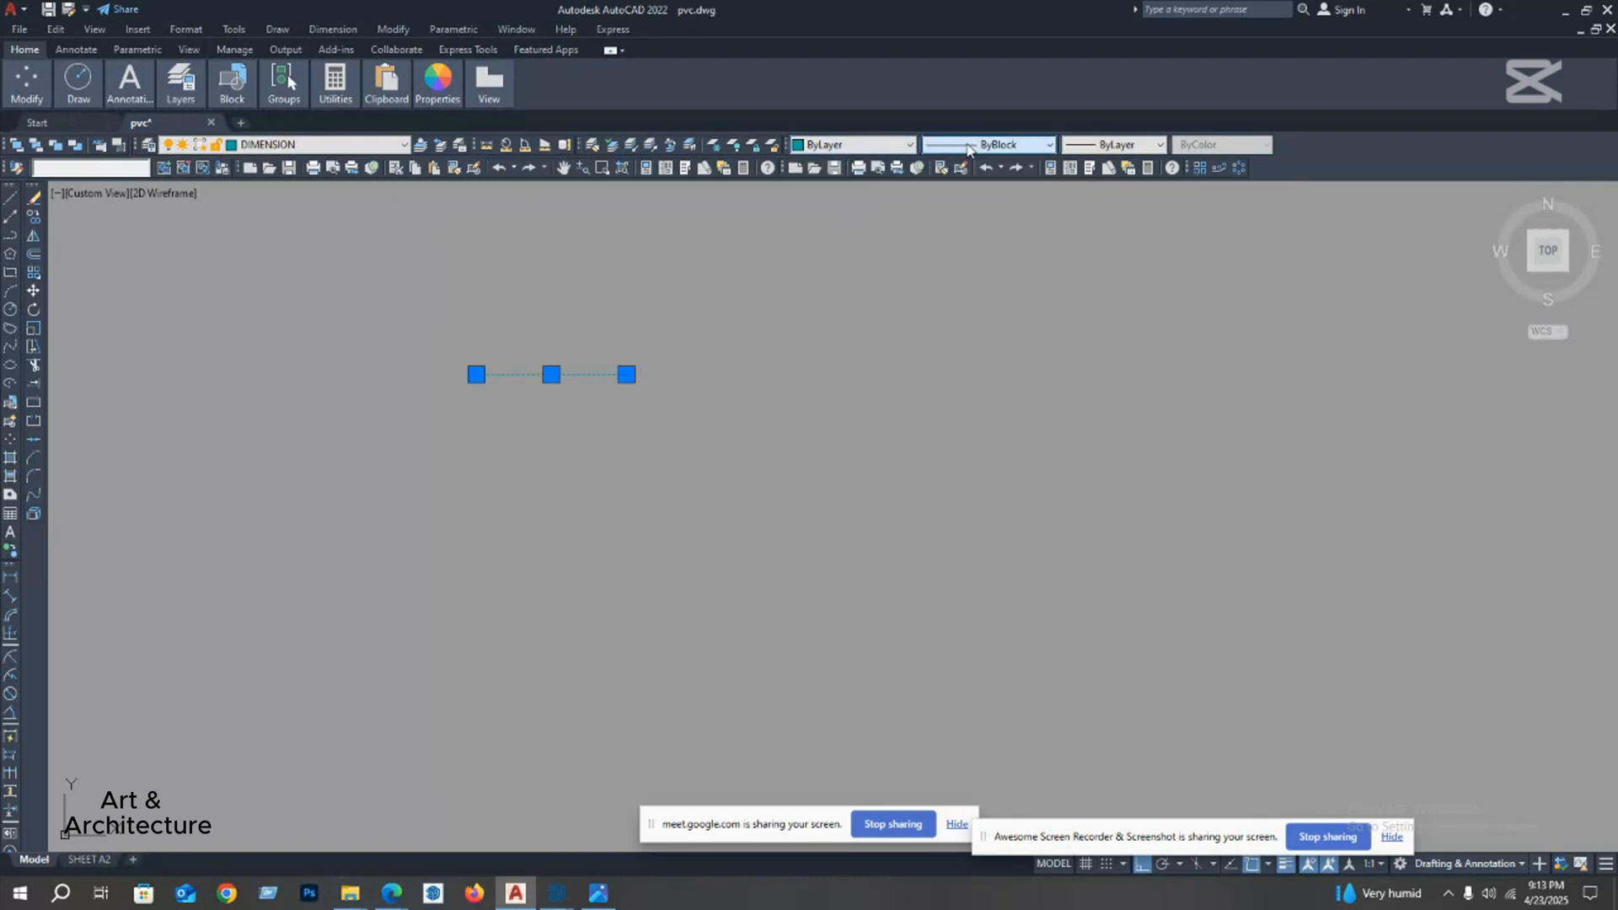
{"action": "key", "text": "Escape"}
Step: Browse the layers in the layer list around the DIMENSION layer
{"action": "left_click", "coordinate": [354, 145]}
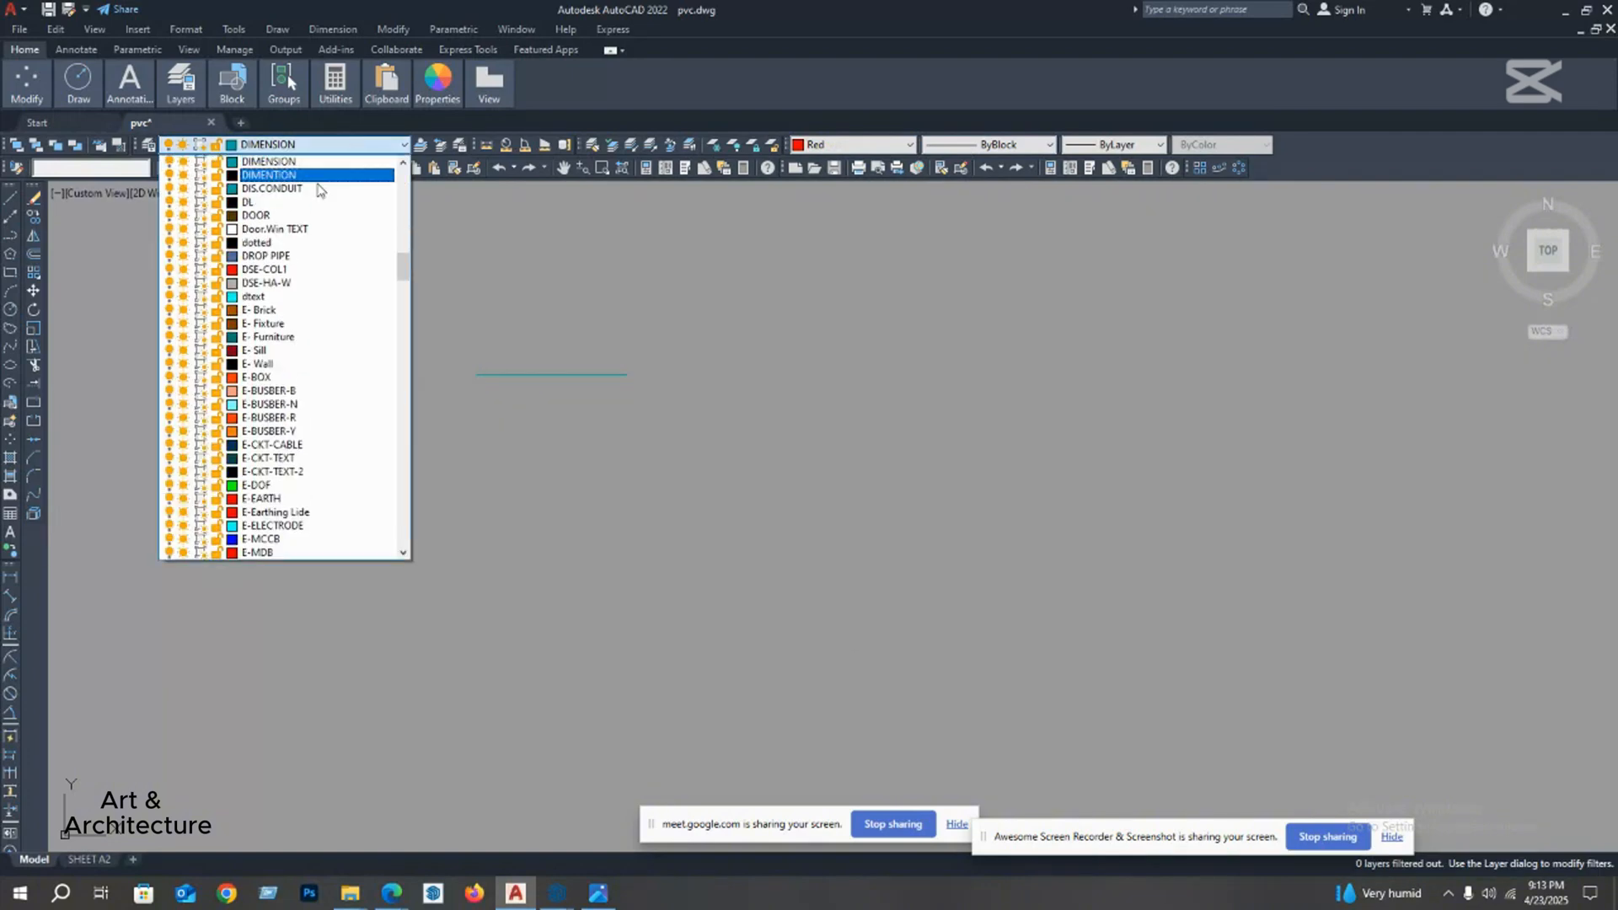
{"action": "scroll", "coordinate": [274, 422], "scroll_direction": "up", "scroll_amount": 5}
{"action": "scroll", "coordinate": [275, 445], "scroll_direction": "down", "scroll_amount": 2}
{"action": "scroll", "coordinate": [275, 444], "scroll_direction": "down", "scroll_amount": 1}
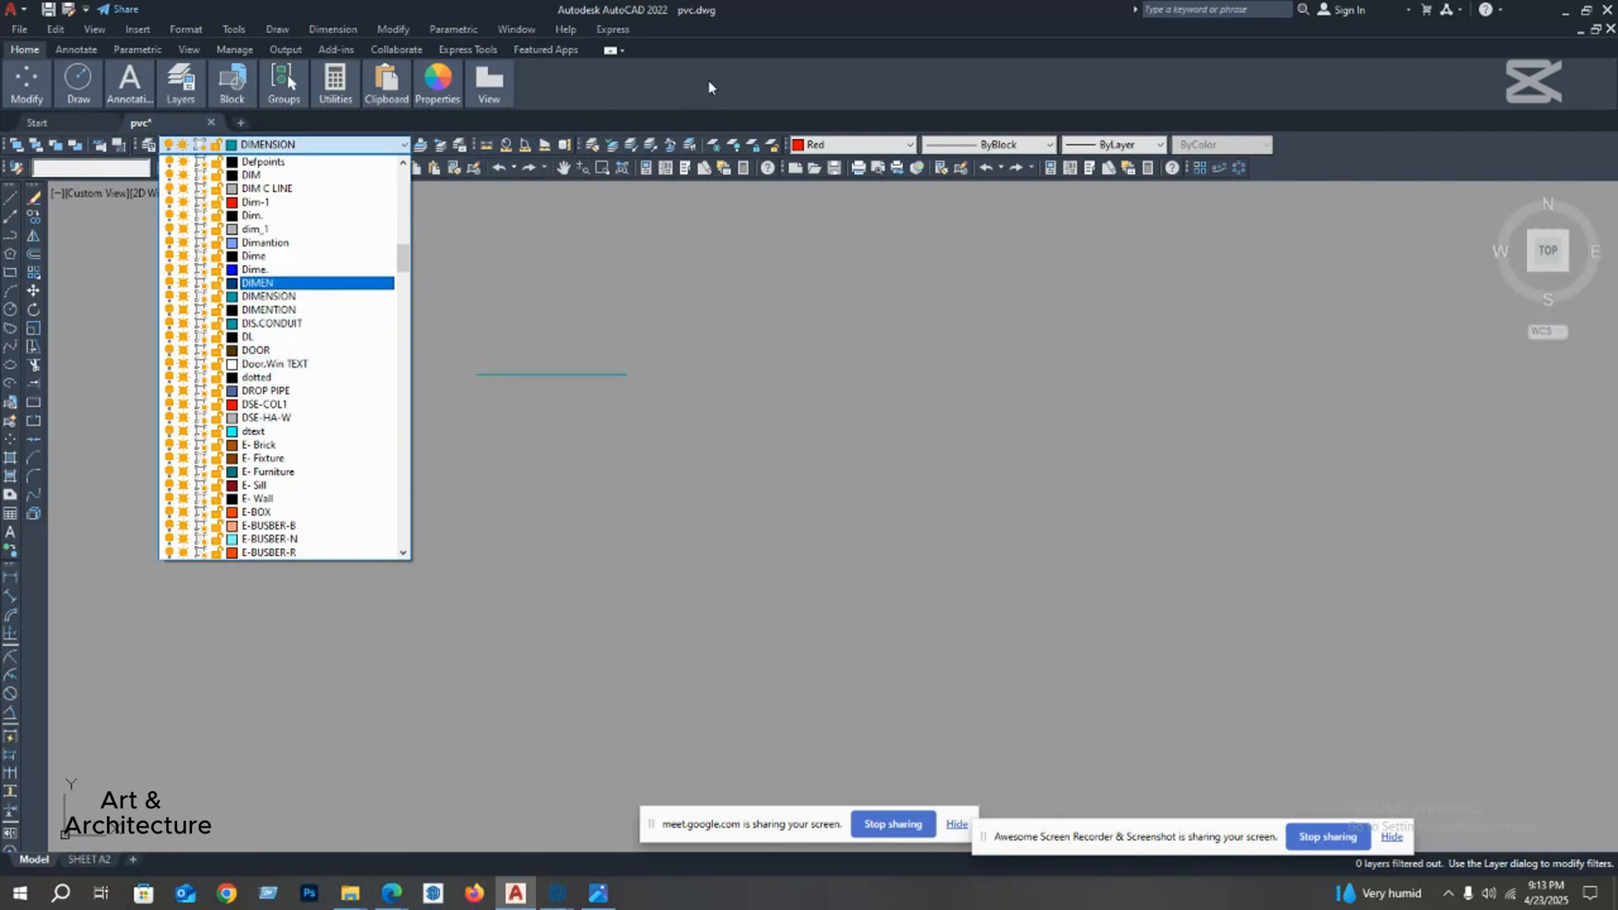
Step: Select the horizontal line to check its layer and color properties, and clear the selection
{"action": "left_click", "coordinate": [649, 314]}
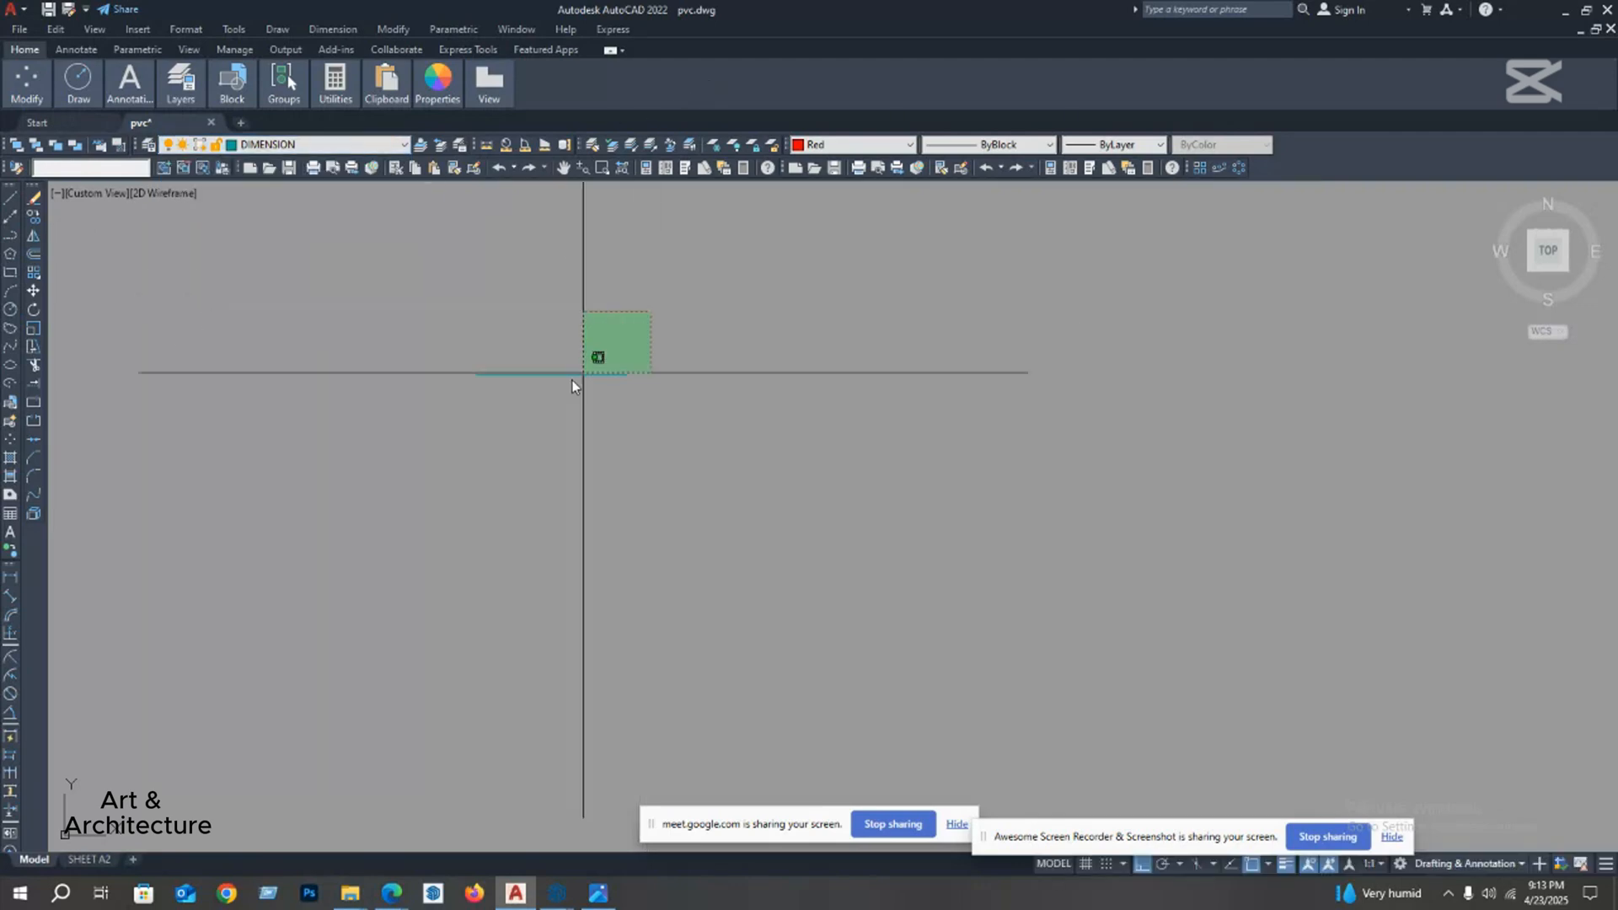
{"action": "left_click", "coordinate": [479, 427]}
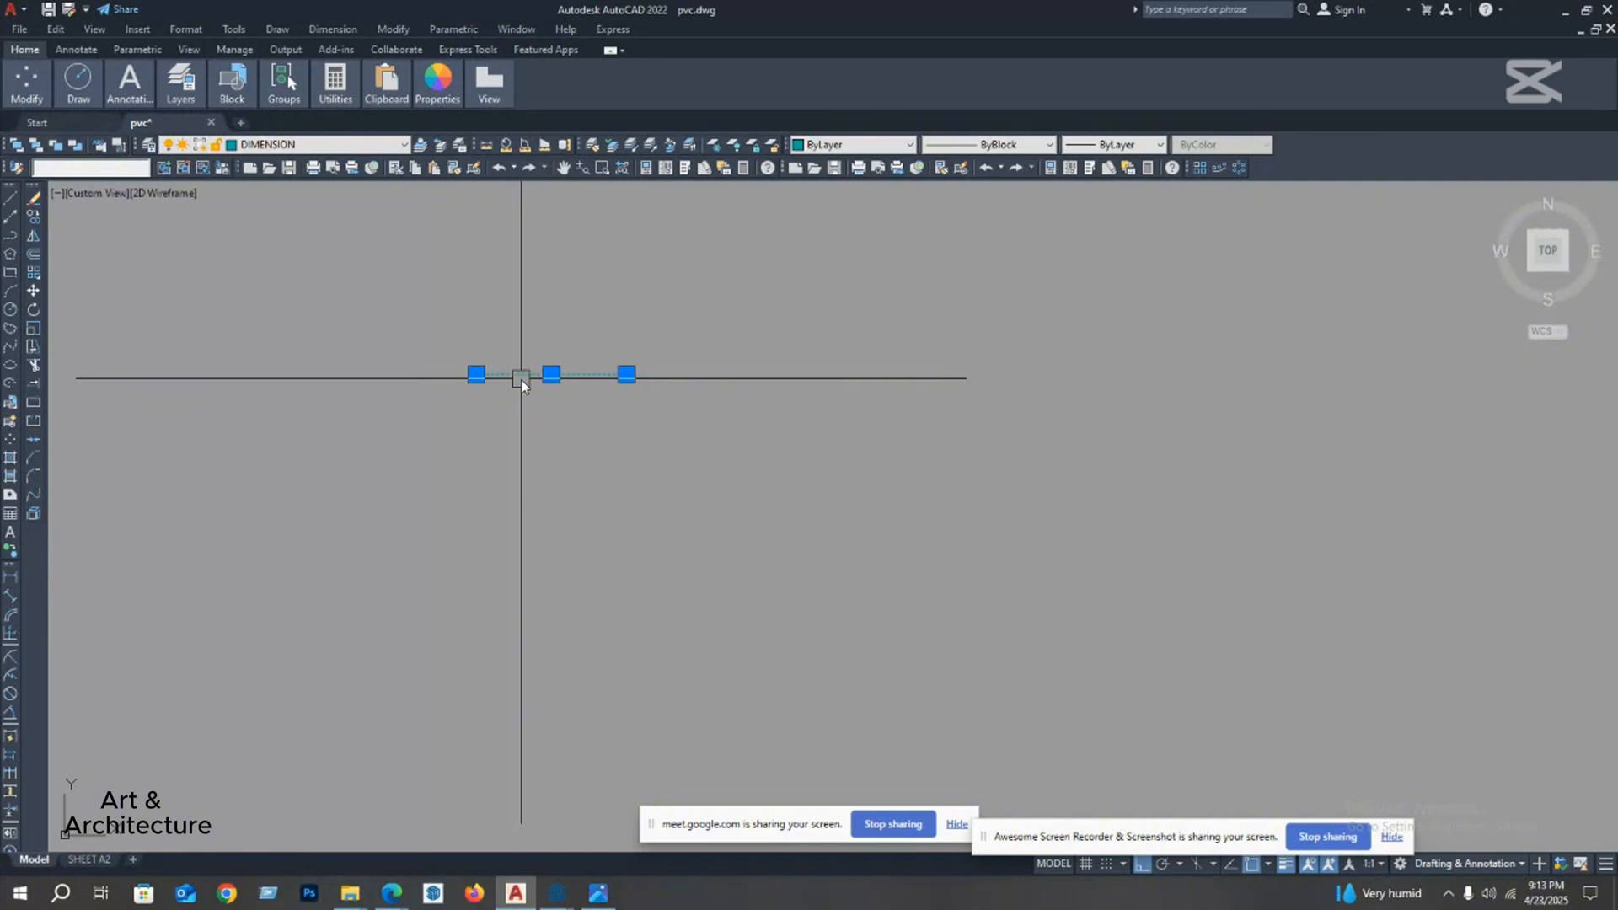
{"action": "scroll", "coordinate": [523, 381], "scroll_direction": "up", "scroll_amount": 2}
{"action": "mouse_move", "coordinate": [523, 381]}
{"action": "middle_mouse_down"}
{"action": "mouse_move", "coordinate": [399, 331]}
{"action": "mouse_move", "coordinate": [401, 308]}
{"action": "middle_mouse_up"}
{"action": "key", "text": "Escape"}
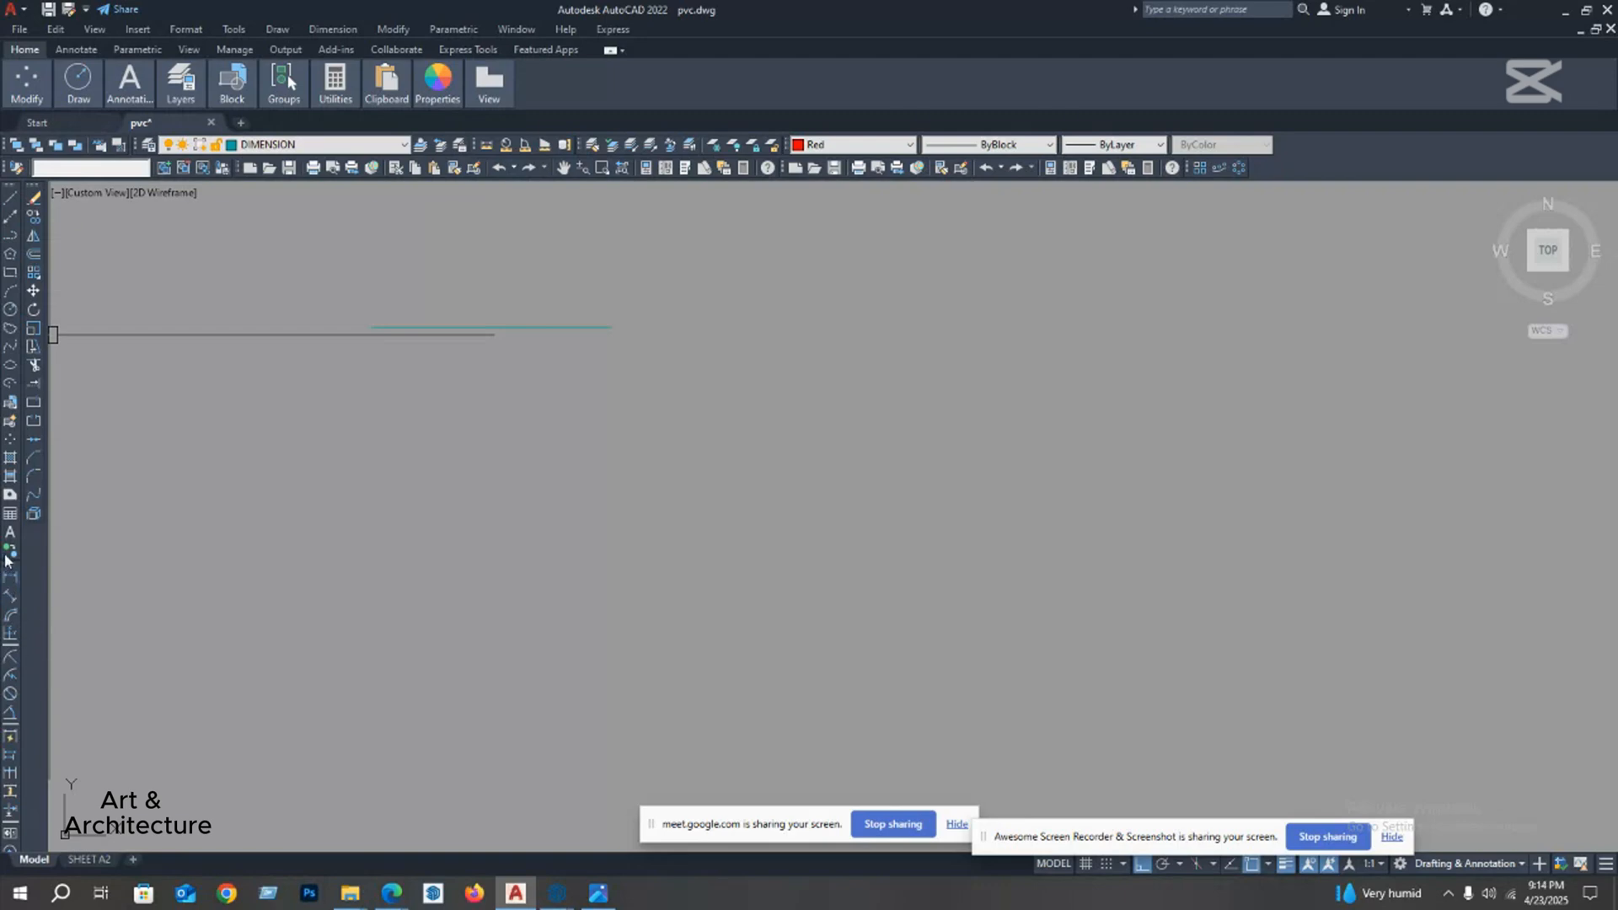
Step: Add a linear dimension between the horizontal line's two endpoints, placed above the line
{"action": "left_click", "coordinate": [8, 580]}
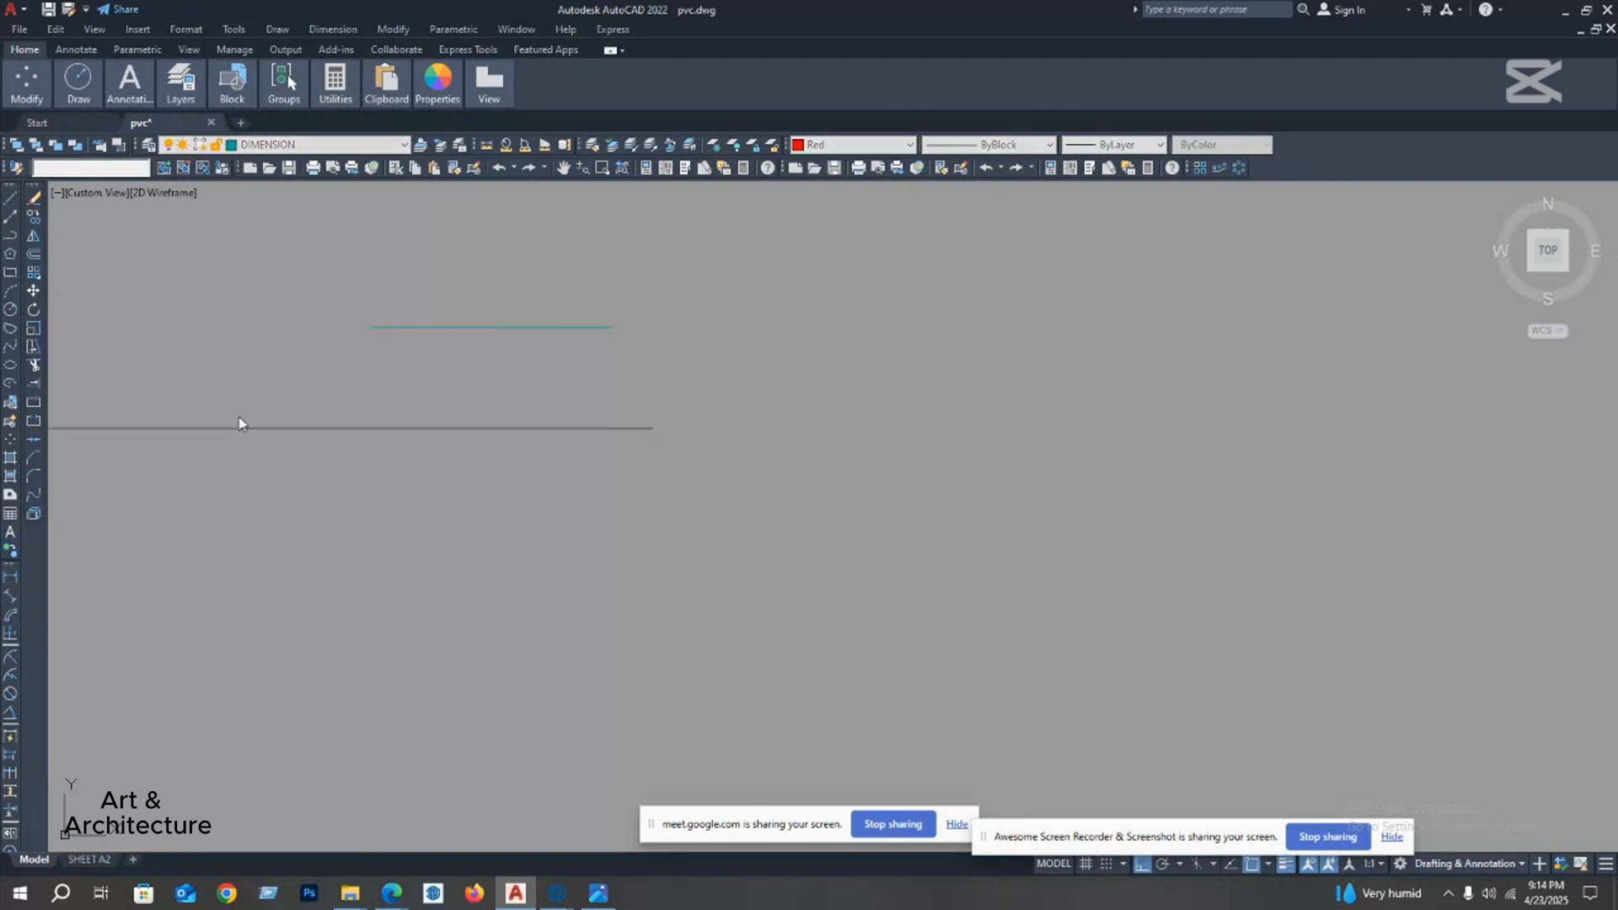
{"action": "left_click", "coordinate": [372, 328]}
{"action": "left_click", "coordinate": [608, 328]}
{"action": "scroll", "coordinate": [489, 290], "scroll_direction": "up", "scroll_amount": 5}
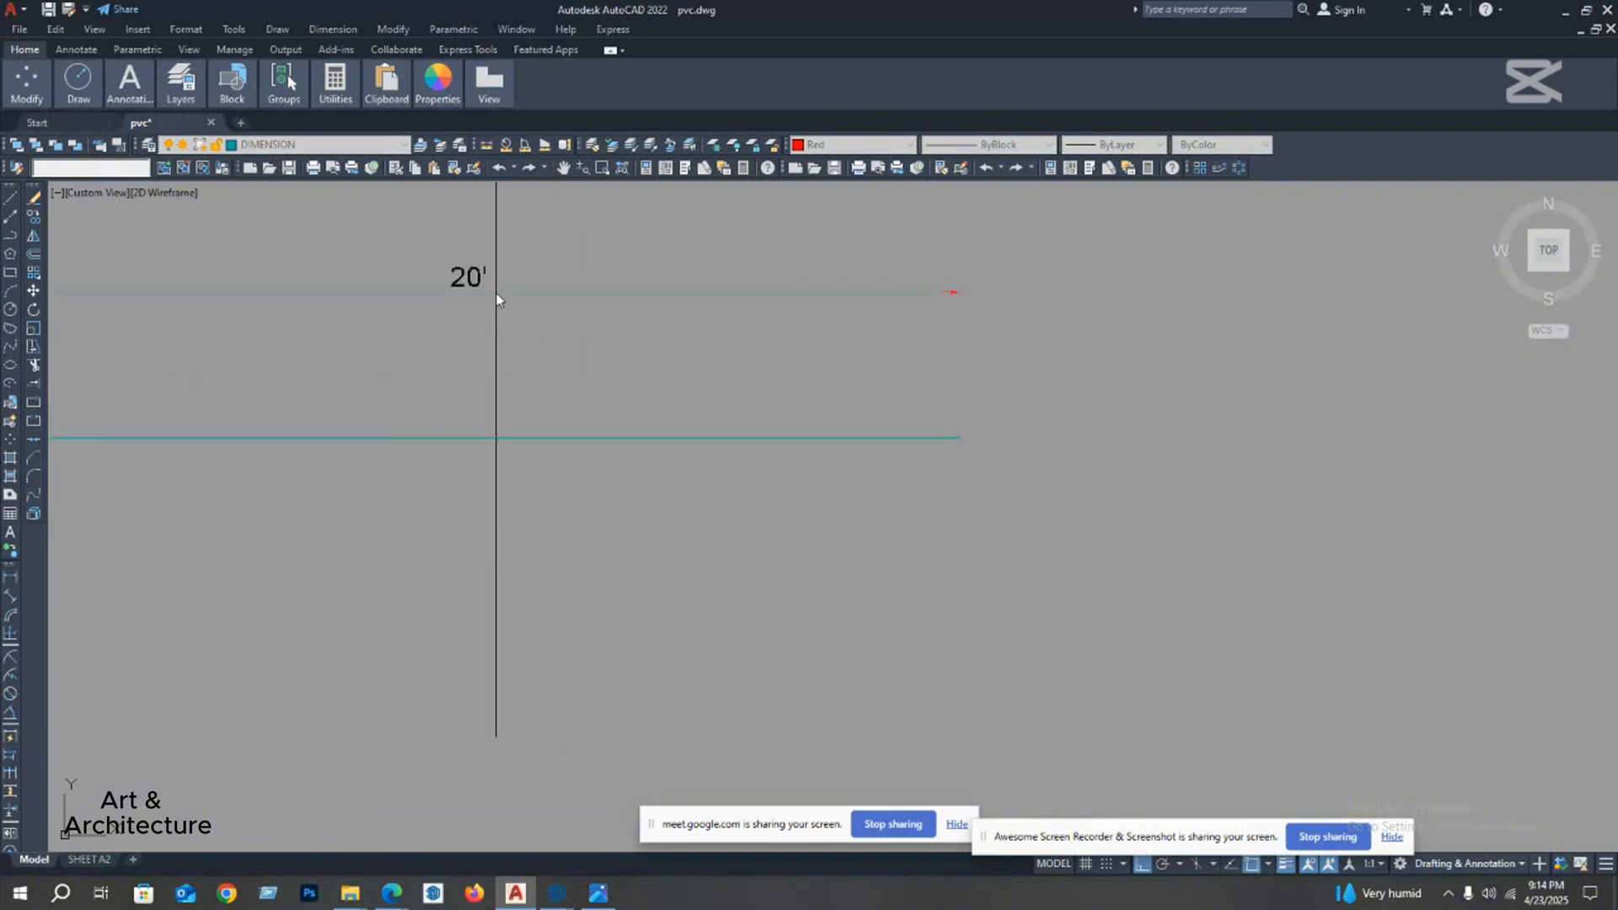
{"action": "scroll", "coordinate": [516, 334], "scroll_direction": "down", "scroll_amount": 5}
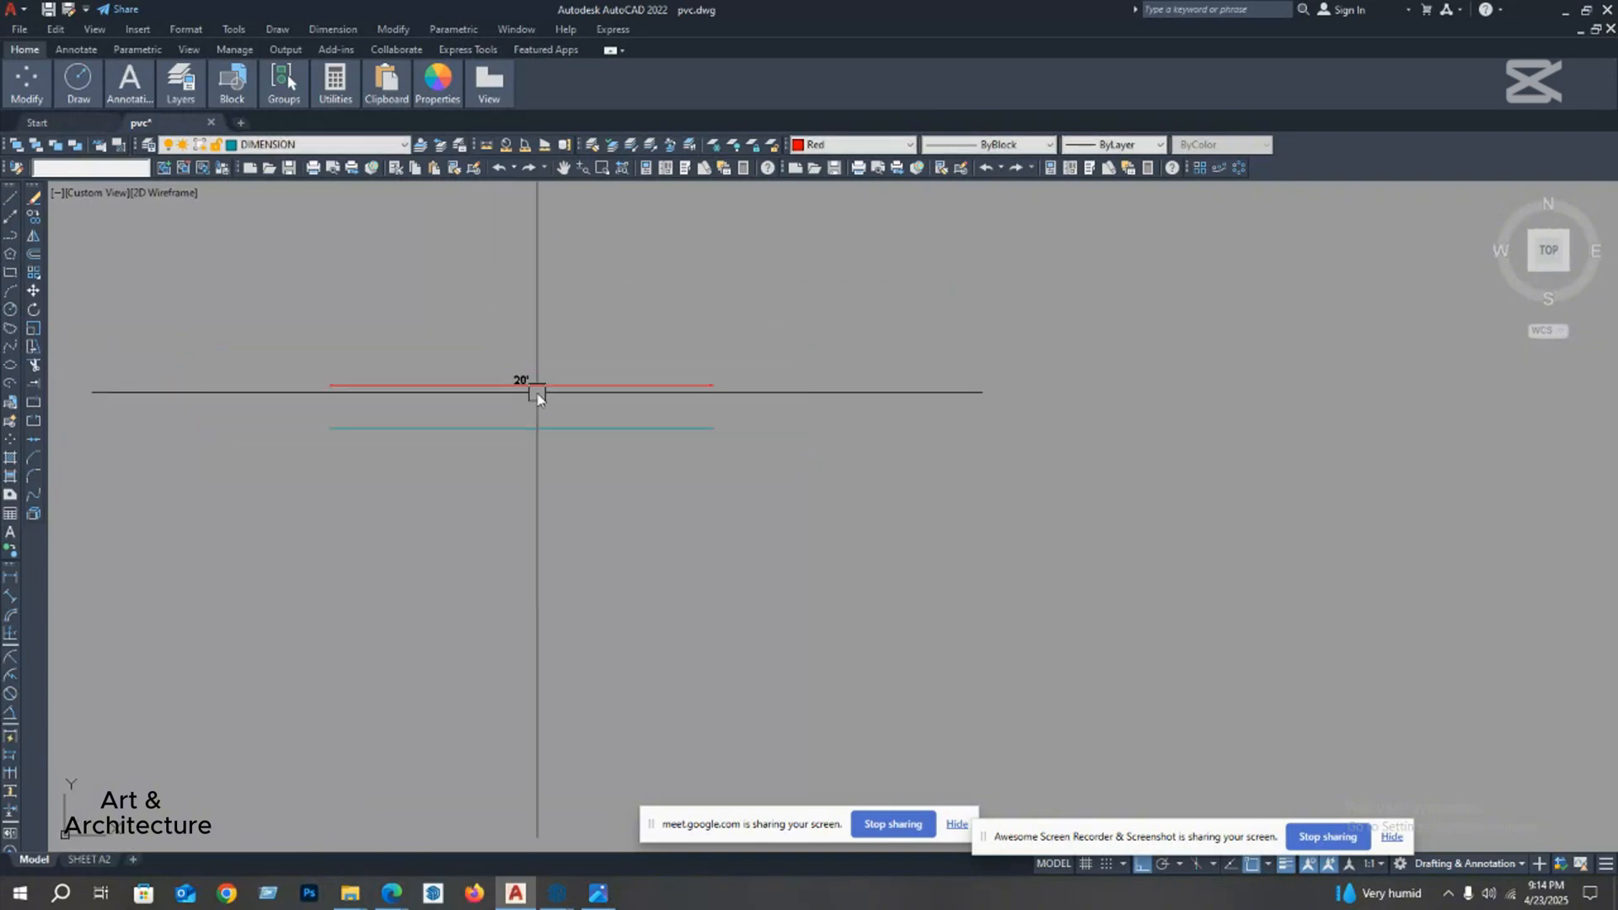
{"action": "left_click", "coordinate": [547, 393]}
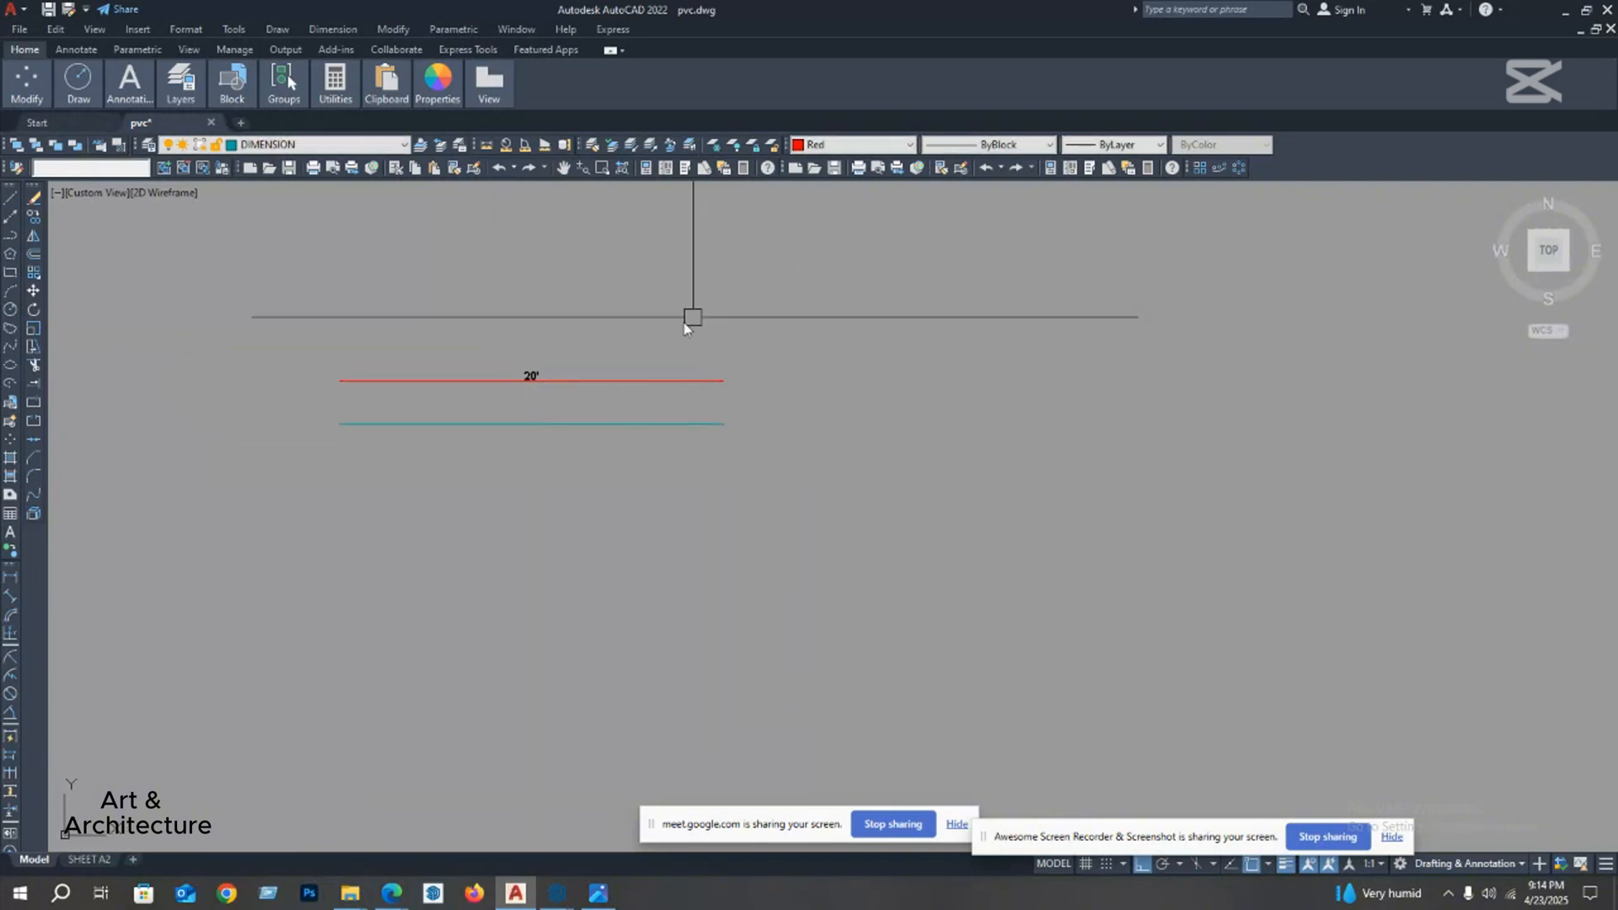
Step: Delete the linear dimension above the horizontal line
{"action": "left_click", "coordinate": [664, 335]}
{"action": "left_click", "coordinate": [579, 384]}
{"action": "key", "text": "Delete"}
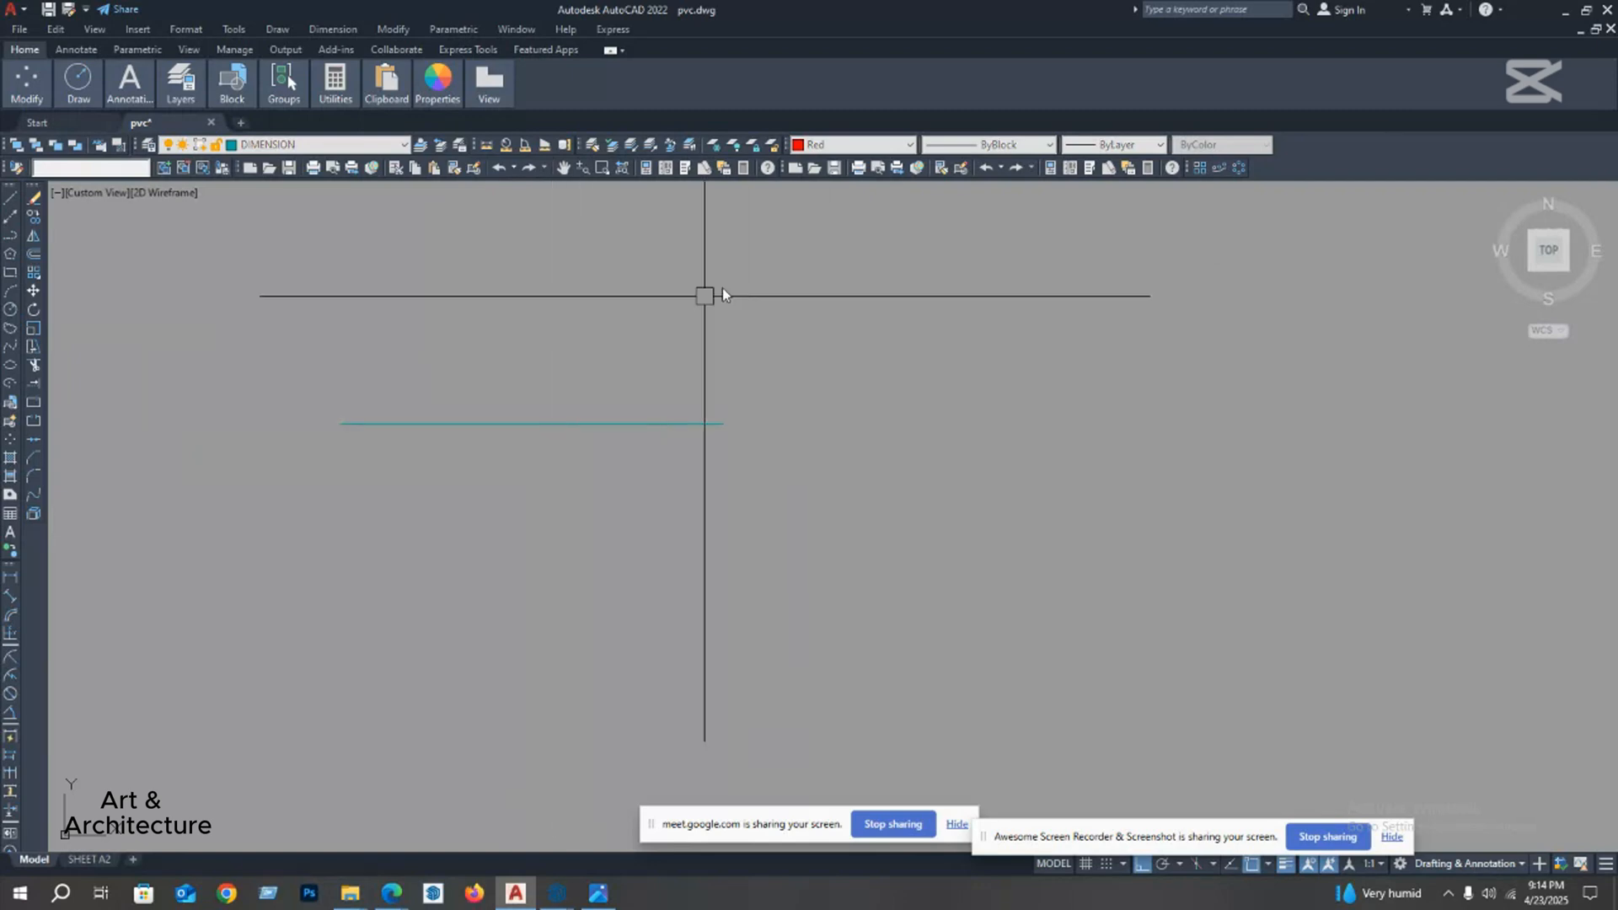
Step: Set the current color for new objects to ByLayer
{"action": "left_click", "coordinate": [869, 145]}
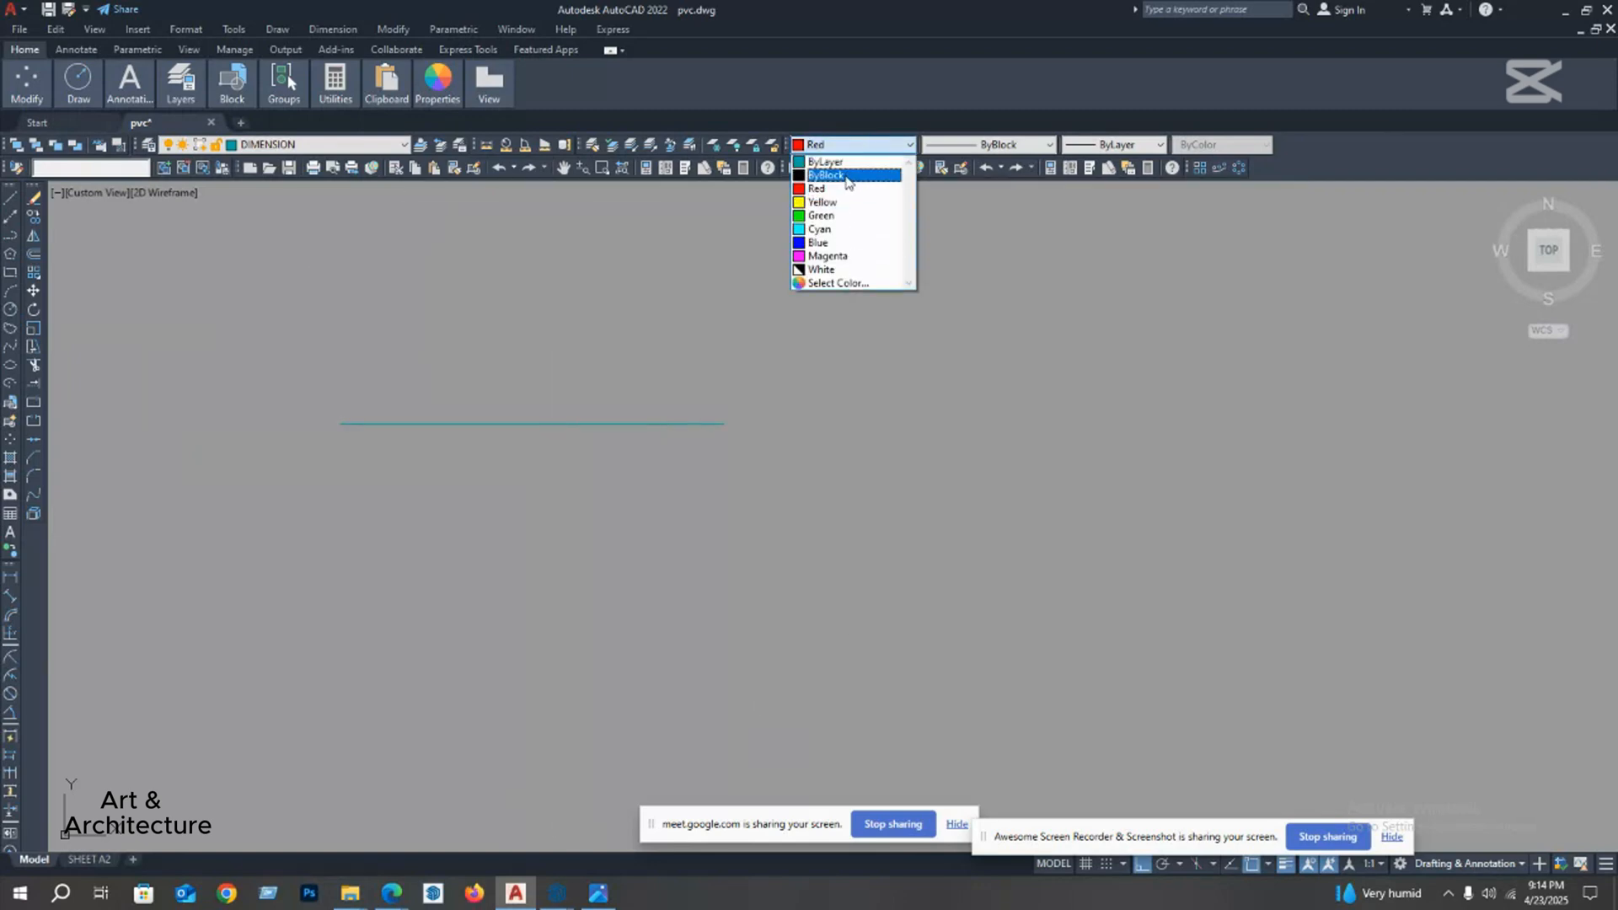
{"action": "left_click", "coordinate": [825, 161]}
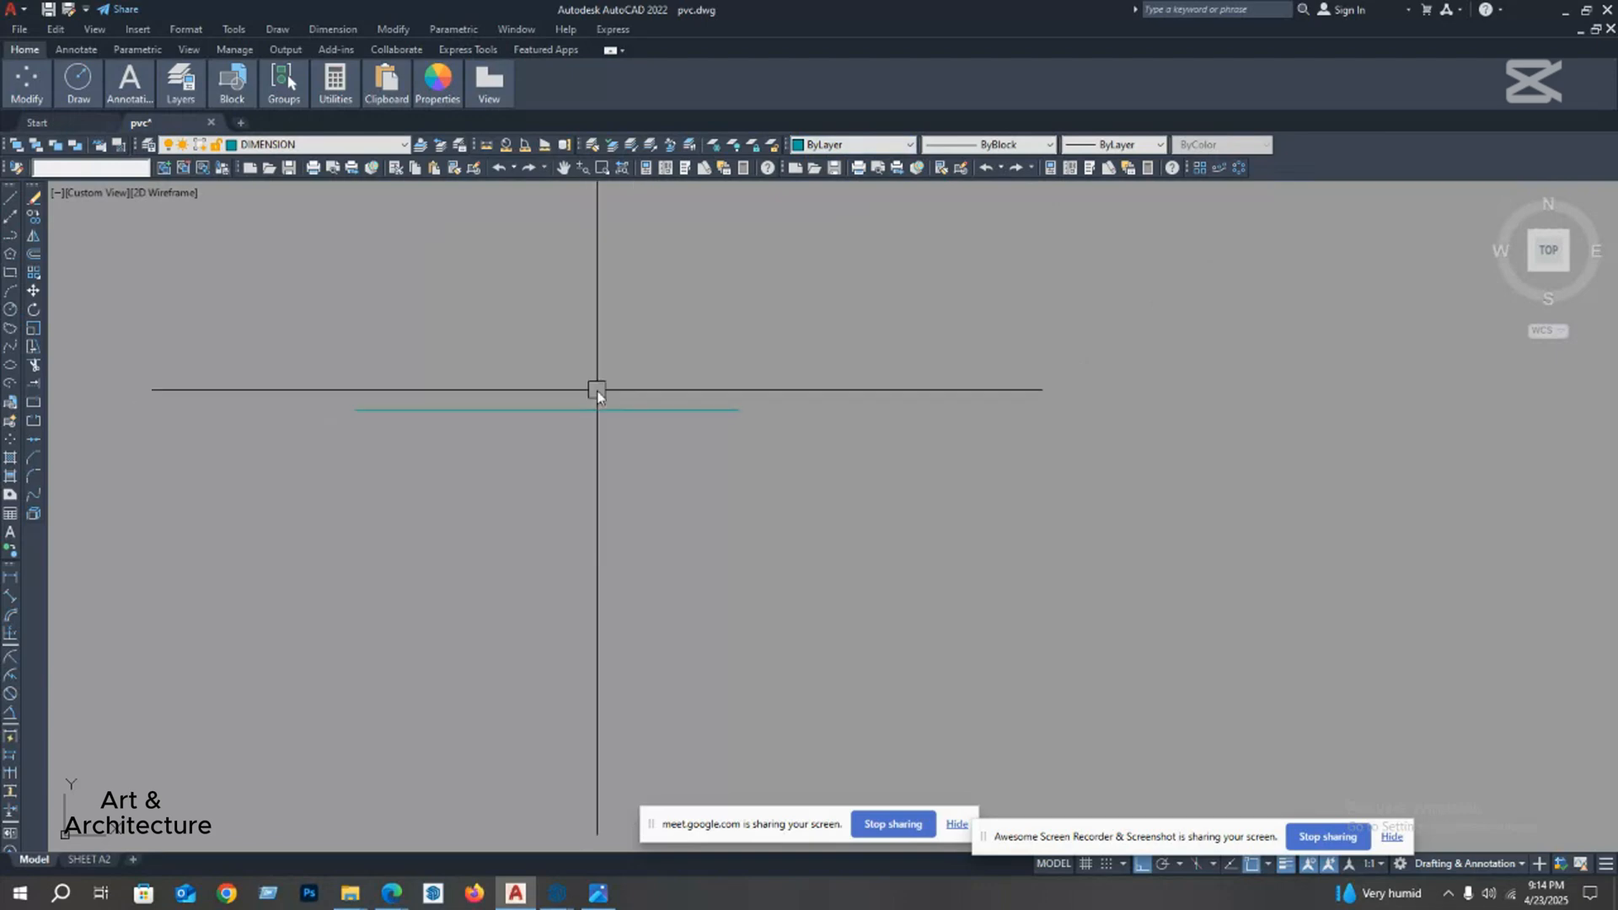
Step: Draw a horizontal construction line of infinite length below the existing line
{"action": "scroll", "coordinate": [590, 401], "scroll_direction": "down", "scroll_amount": 4}
{"action": "scroll", "coordinate": [497, 417], "scroll_direction": "up", "scroll_amount": 2}
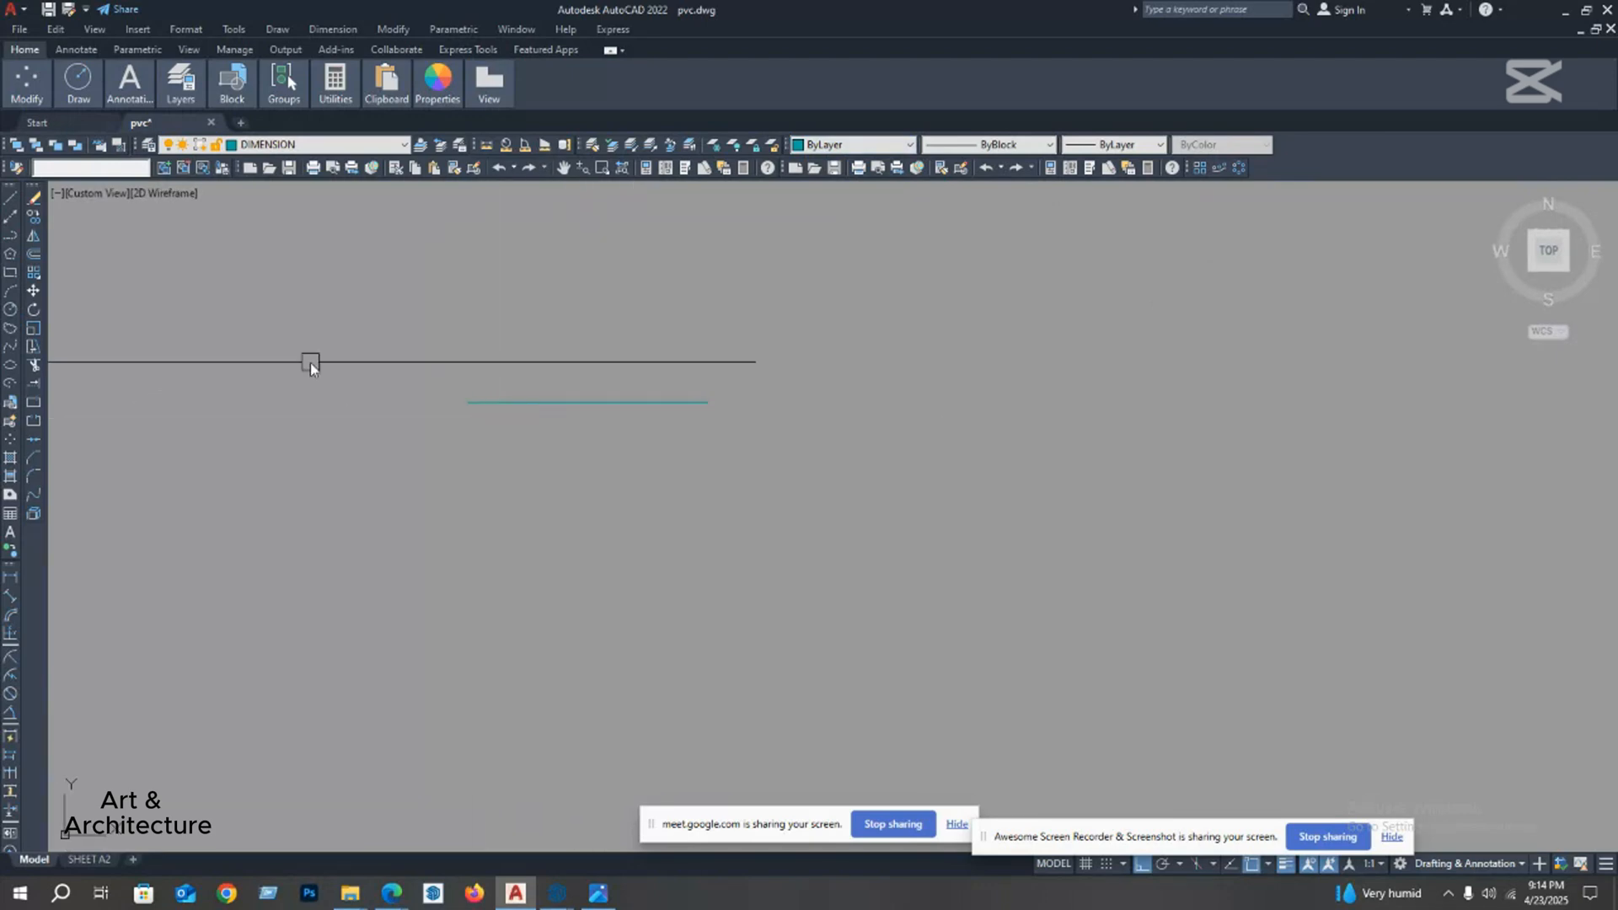
{"action": "left_click", "coordinate": [10, 221]}
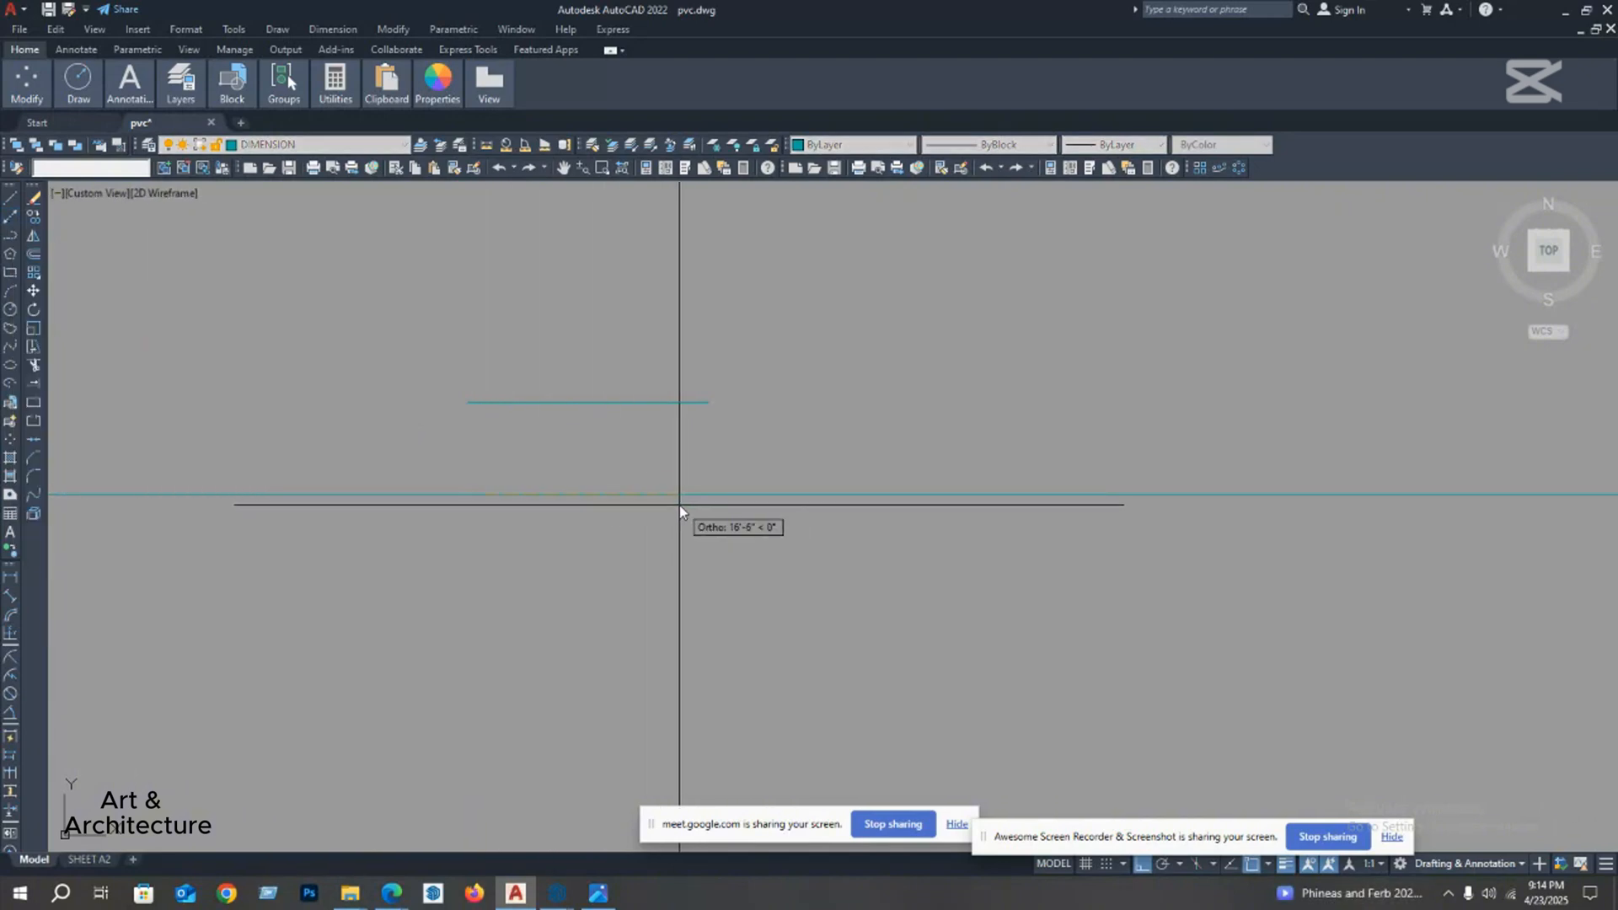
{"action": "scroll", "coordinate": [768, 471], "scroll_direction": "down", "scroll_amount": 2}
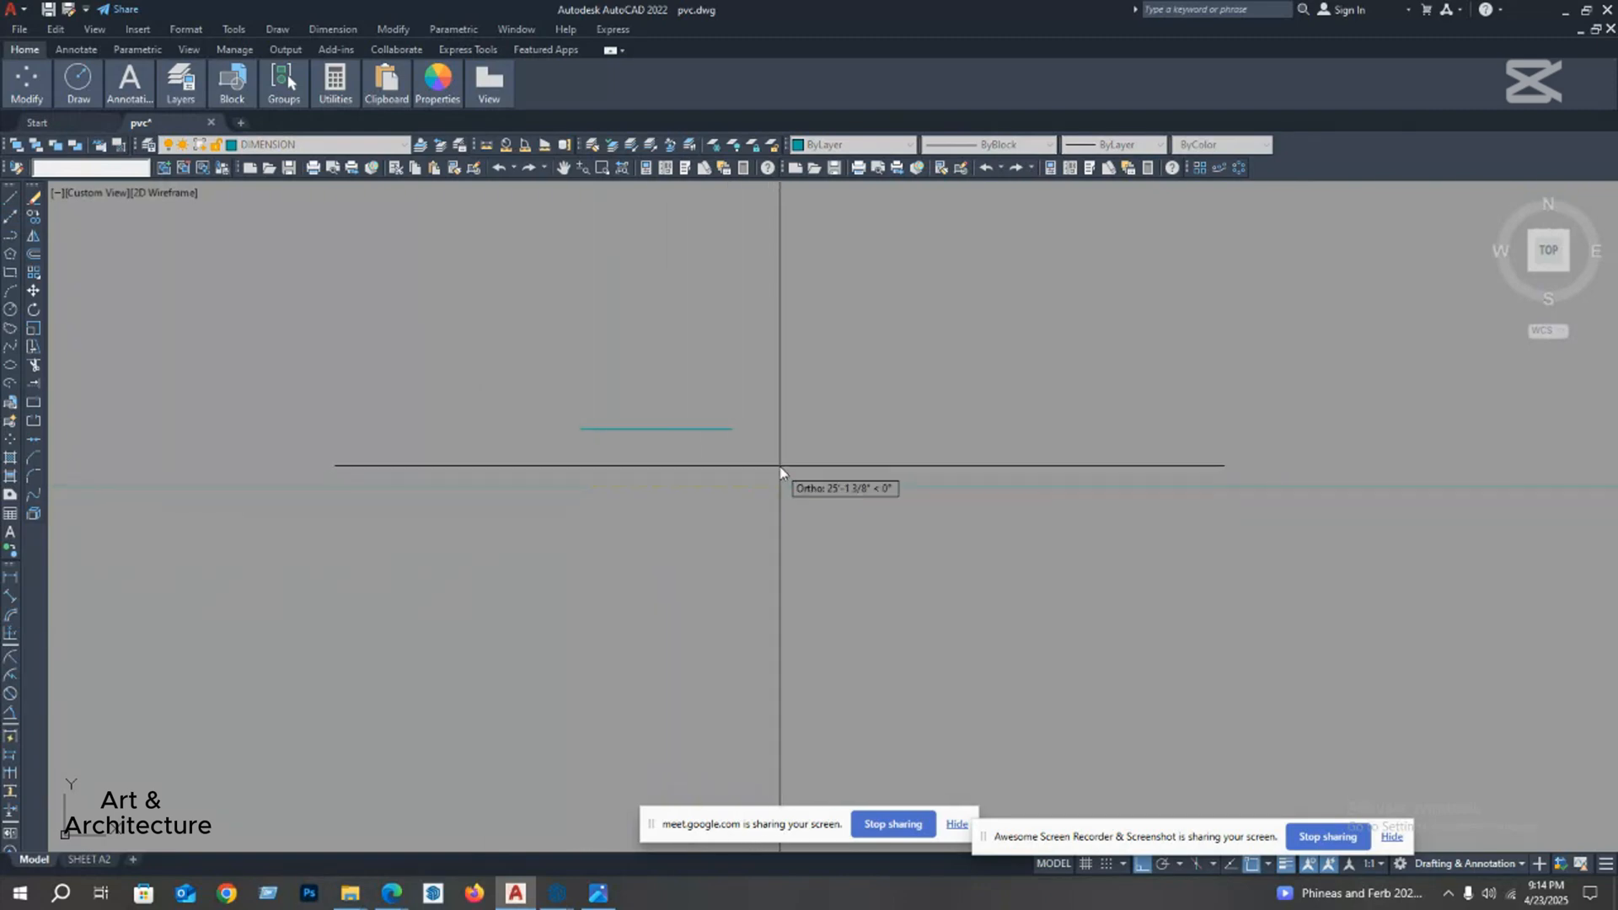
{"action": "left_click", "coordinate": [828, 489]}
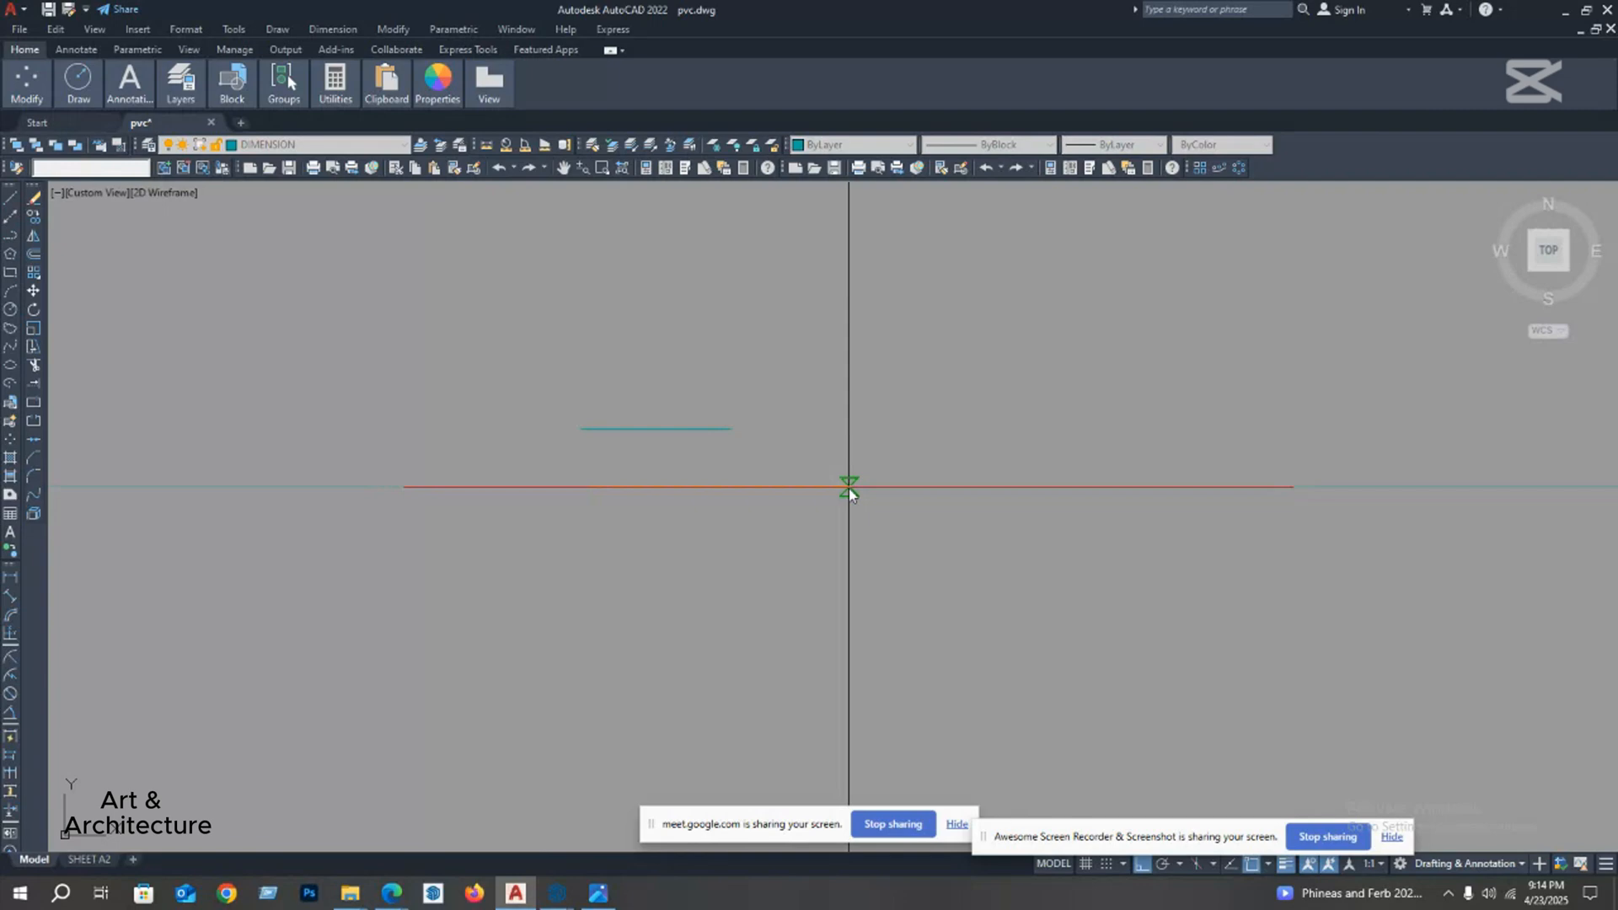
Step: Draw a vertical construction line to the right of the short line, crossing the horizontal construction line
{"action": "key", "text": "Escape"}
{"action": "scroll", "coordinate": [828, 490], "scroll_direction": "down", "scroll_amount": 4}
{"action": "mouse_move", "coordinate": [791, 565]}
{"action": "middle_mouse_down"}
{"action": "mouse_move", "coordinate": [652, 498]}
{"action": "mouse_move", "coordinate": [596, 517]}
{"action": "middle_mouse_up"}
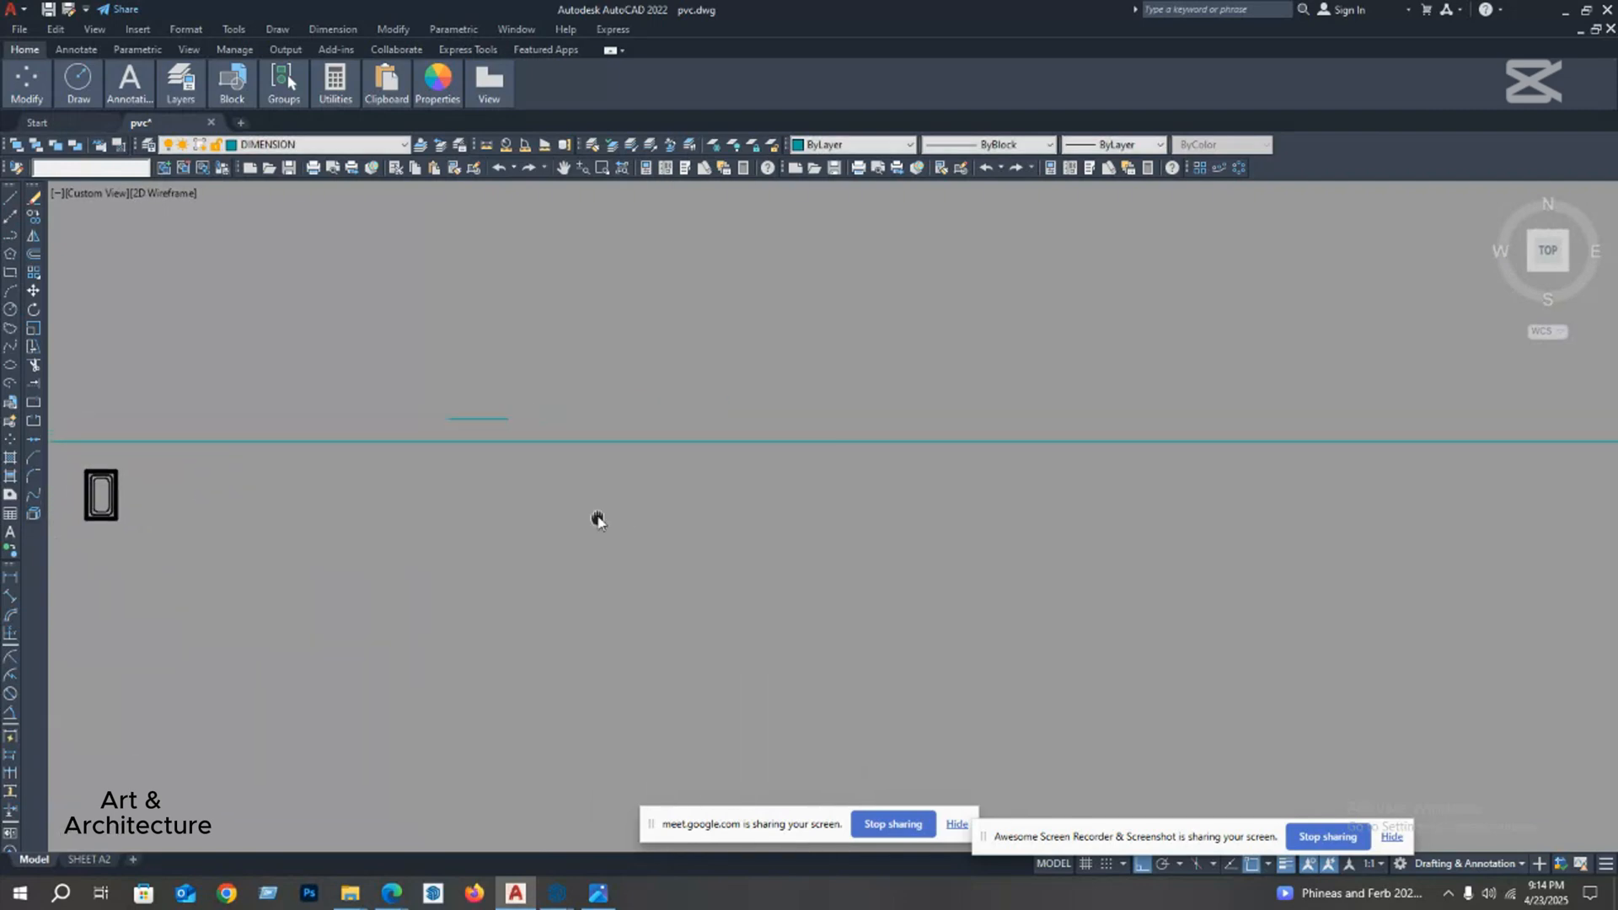
{"action": "middle_click_drag", "start_coordinate": [775, 491], "coordinate": [596, 513]}
{"action": "middle_click_drag", "start_coordinate": [753, 524], "coordinate": [726, 523]}
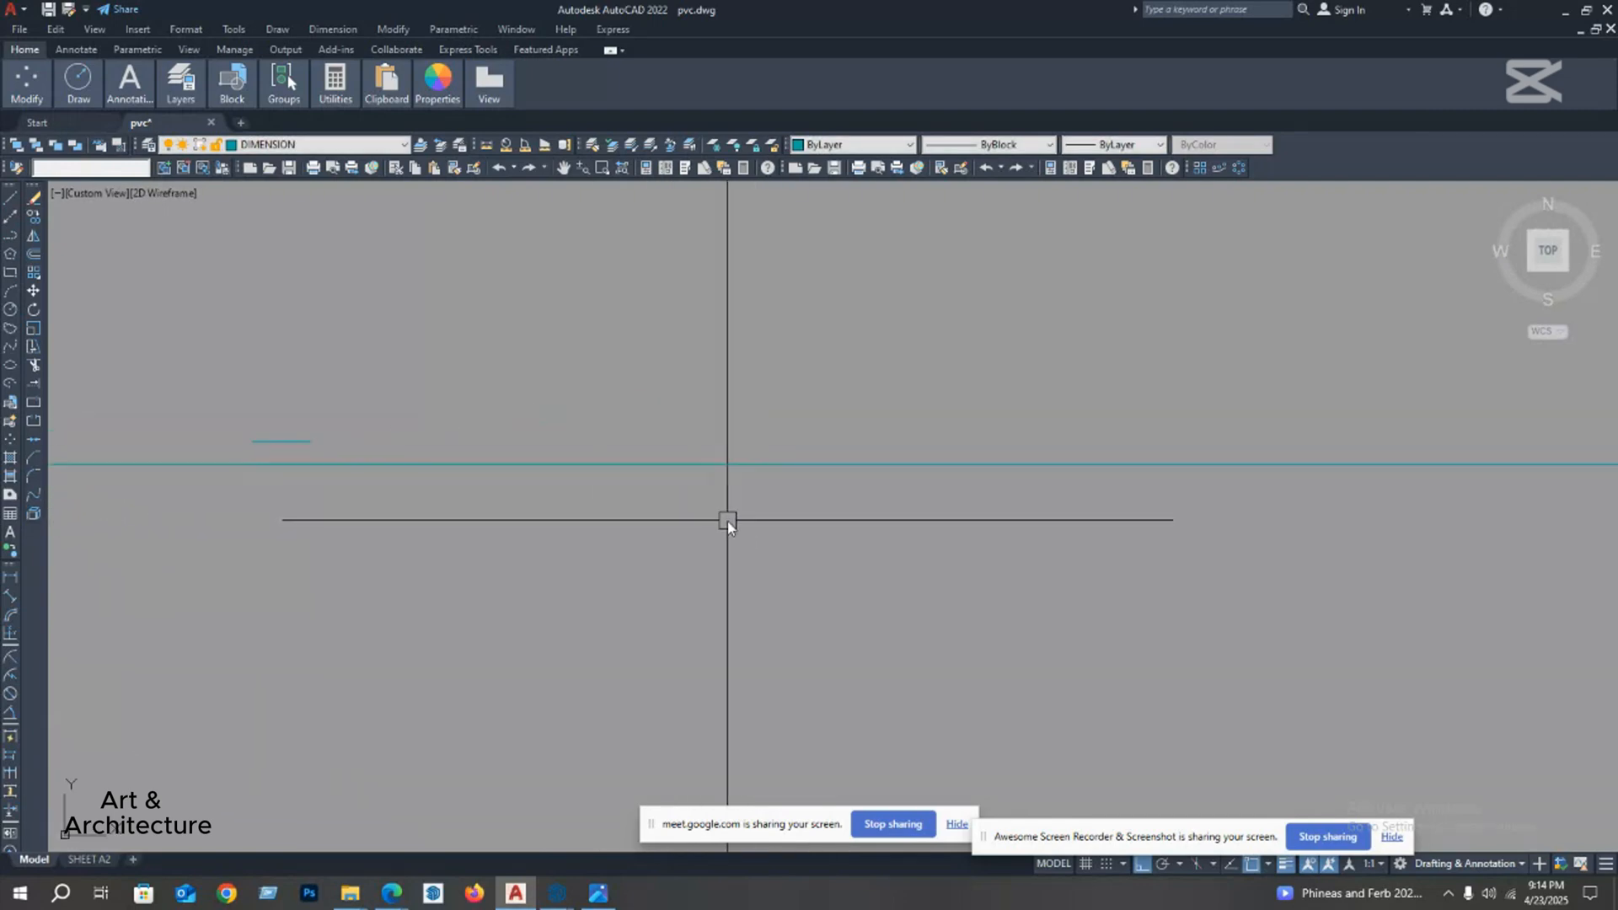
{"action": "key", "text": "space"}
{"action": "left_click", "coordinate": [731, 523]}
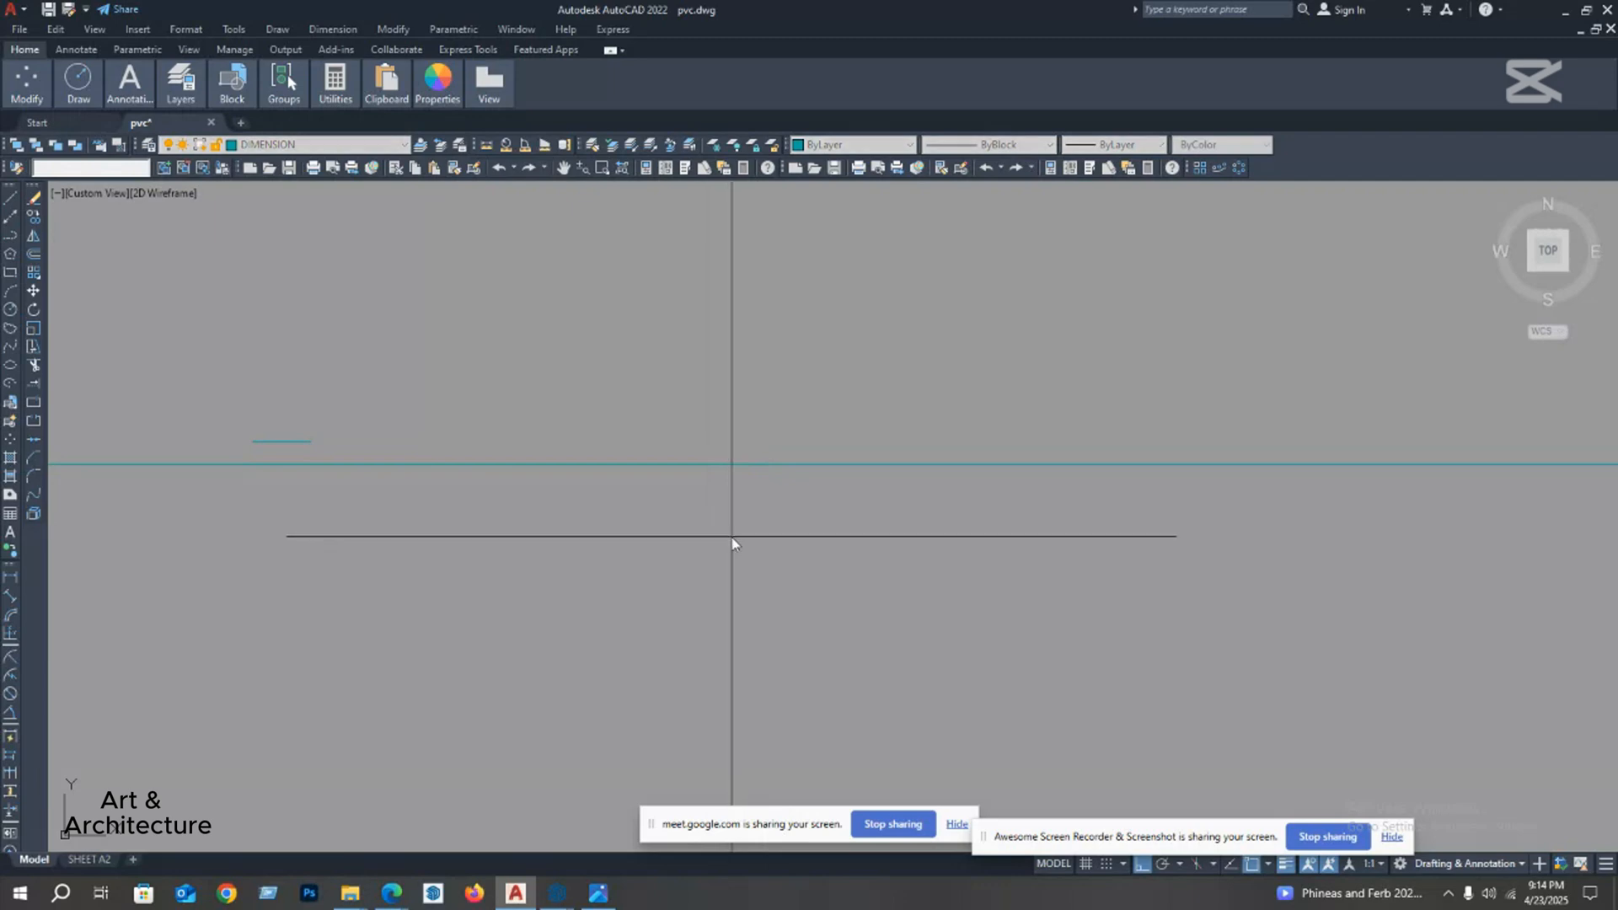
{"action": "left_click", "coordinate": [705, 382]}
{"action": "key", "text": "space"}
{"action": "key", "text": "space"}
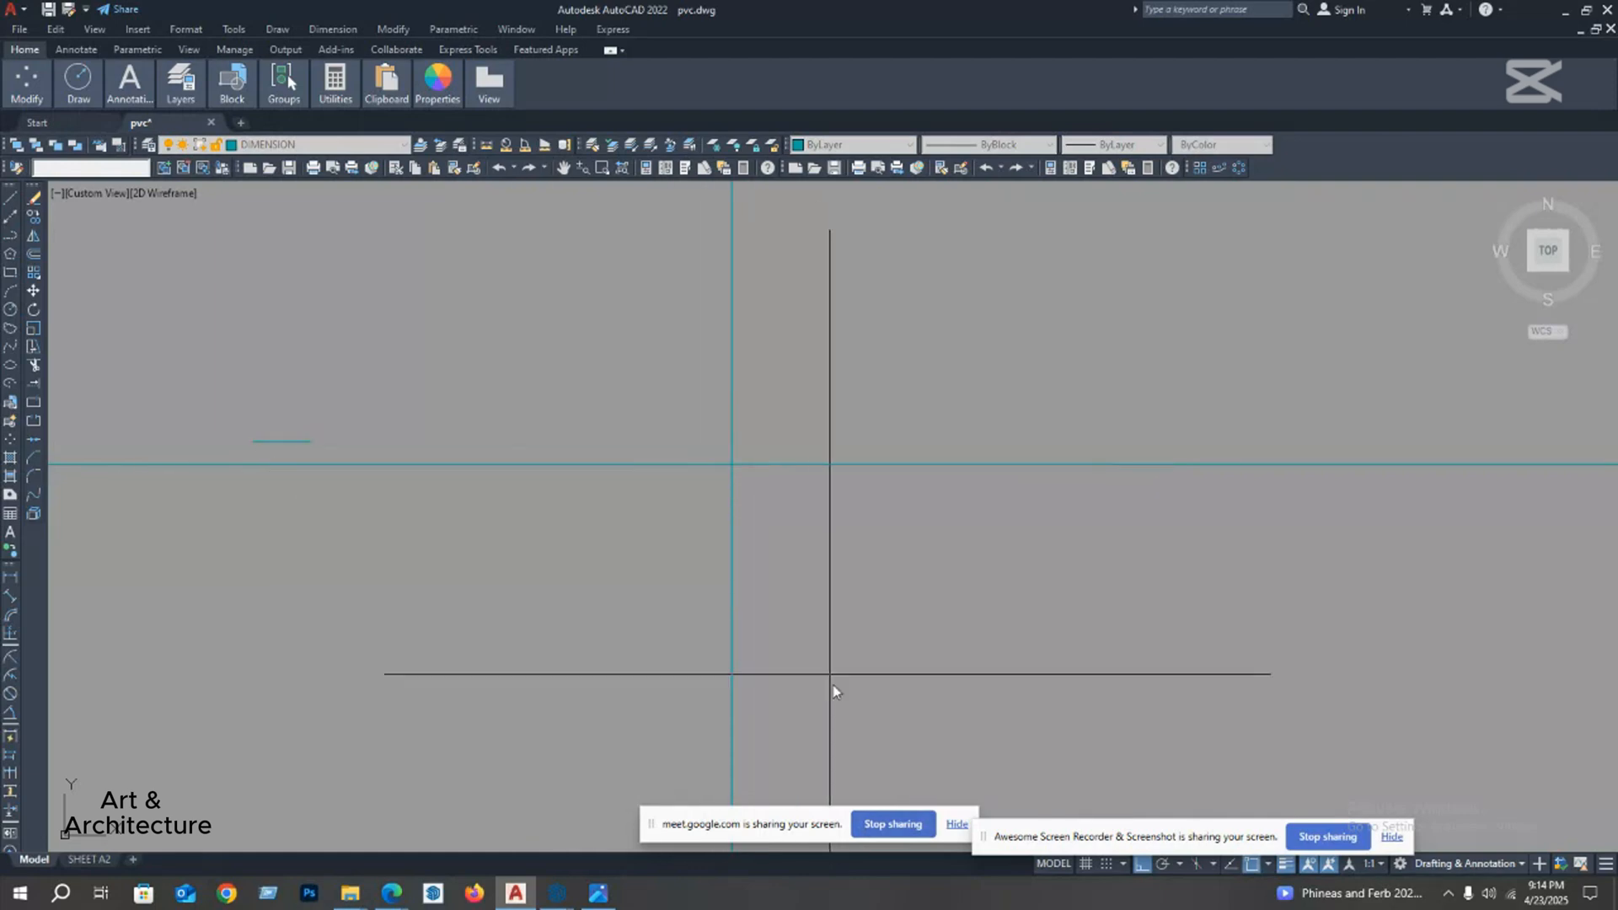
Step: Stop the screen sharing, present the entire screen in the Google Meet call again, and return to AutoCAD
{"action": "left_click", "coordinate": [895, 824]}
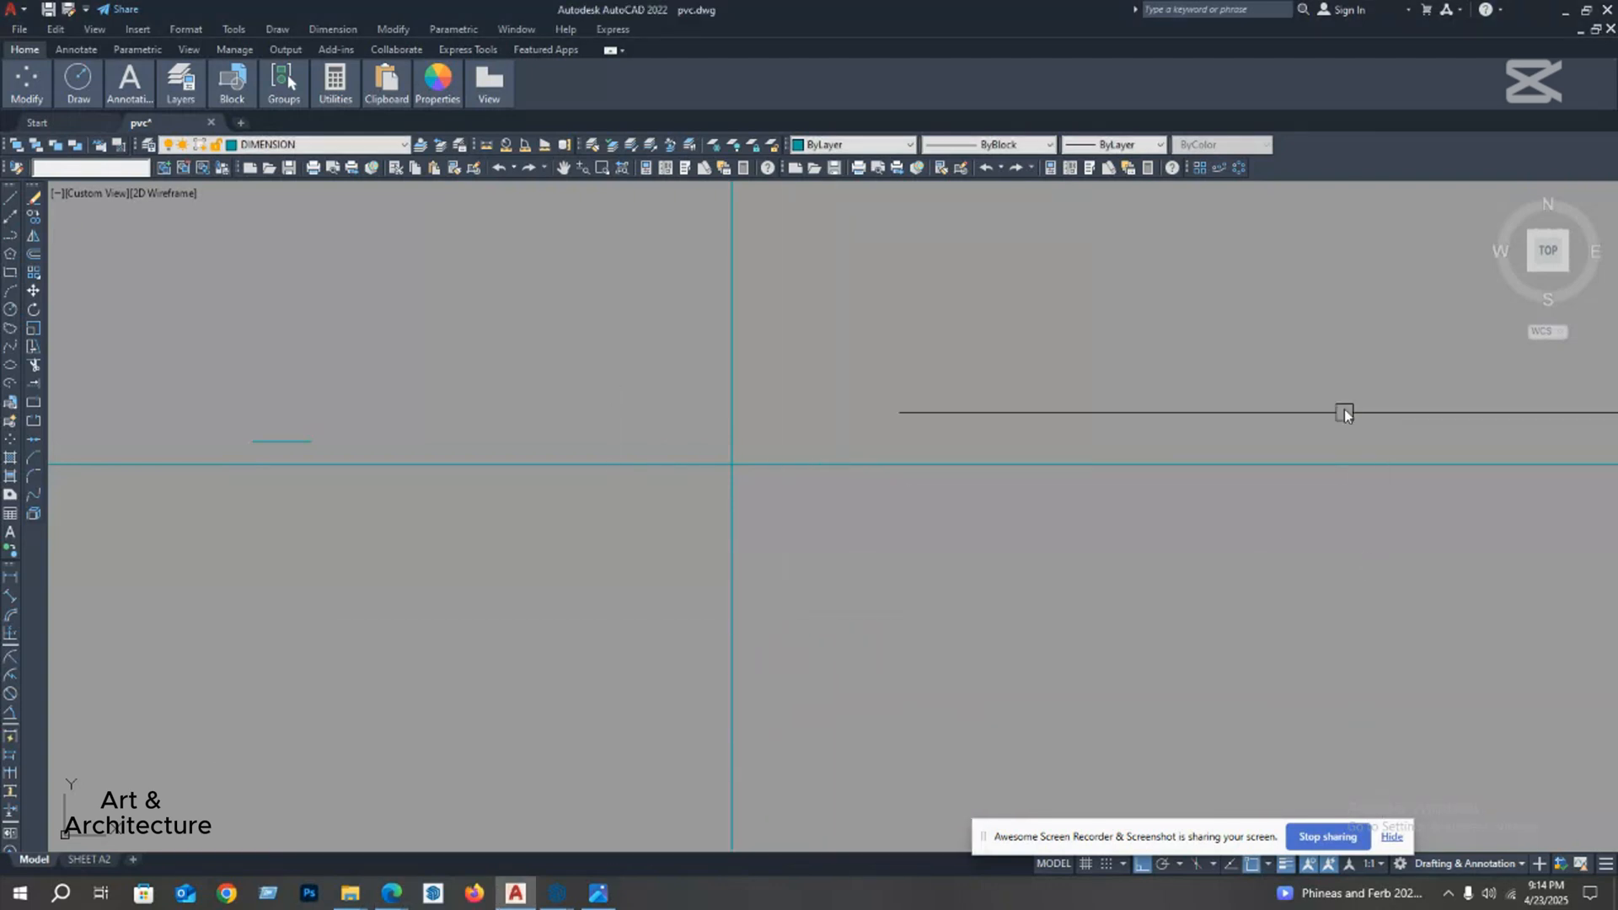
{"action": "mouse_move", "coordinate": [390, 897]}
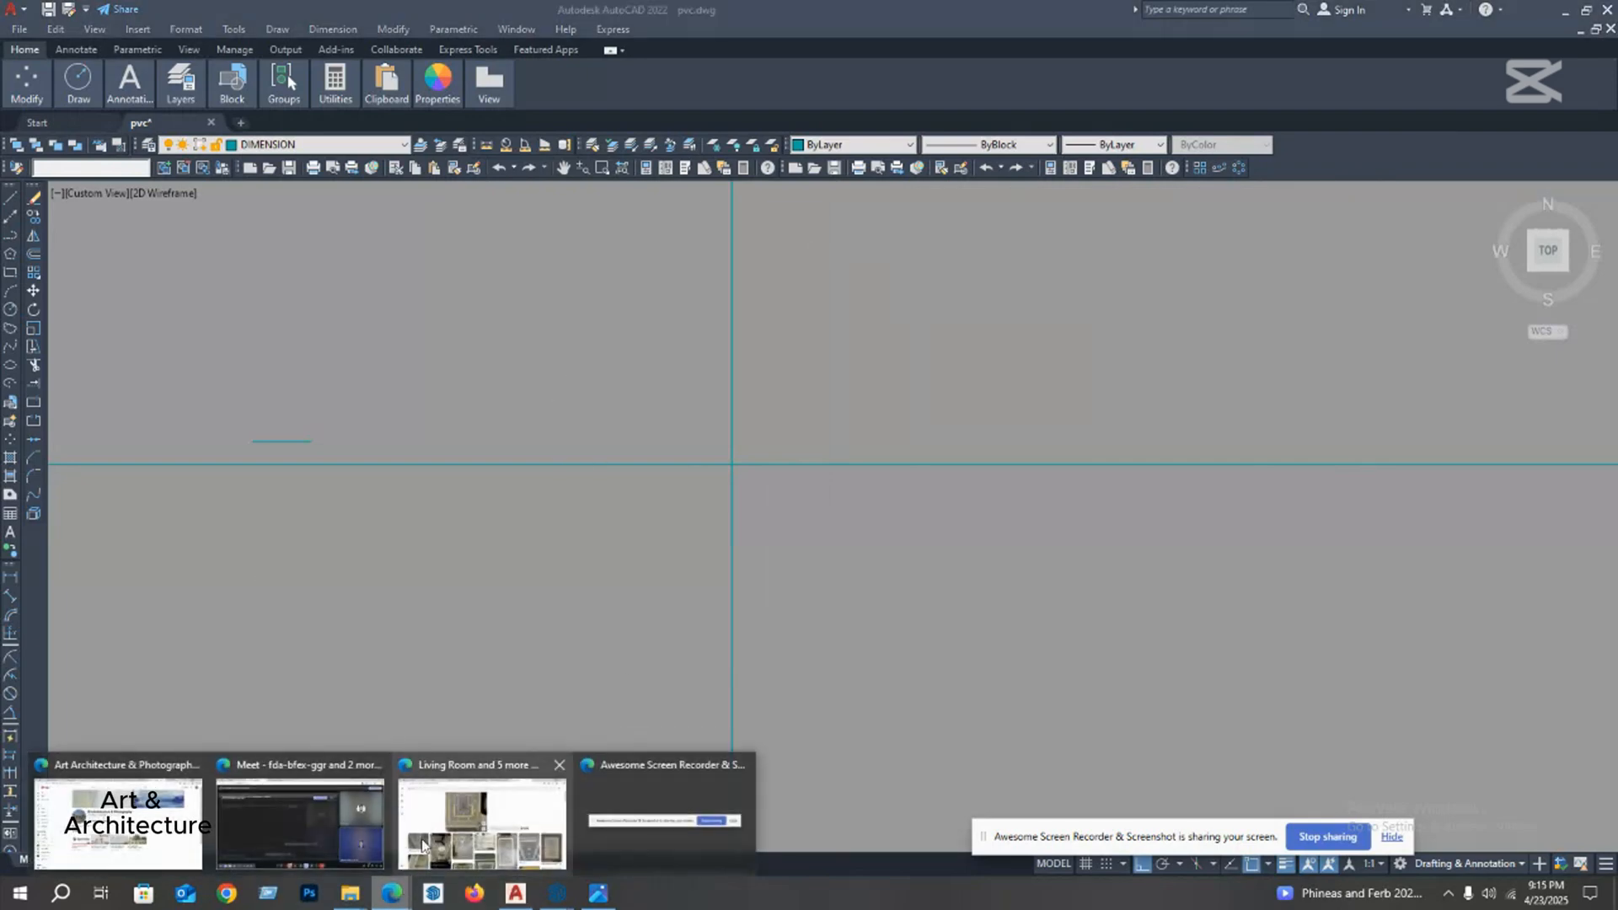
{"action": "left_click", "coordinate": [275, 821]}
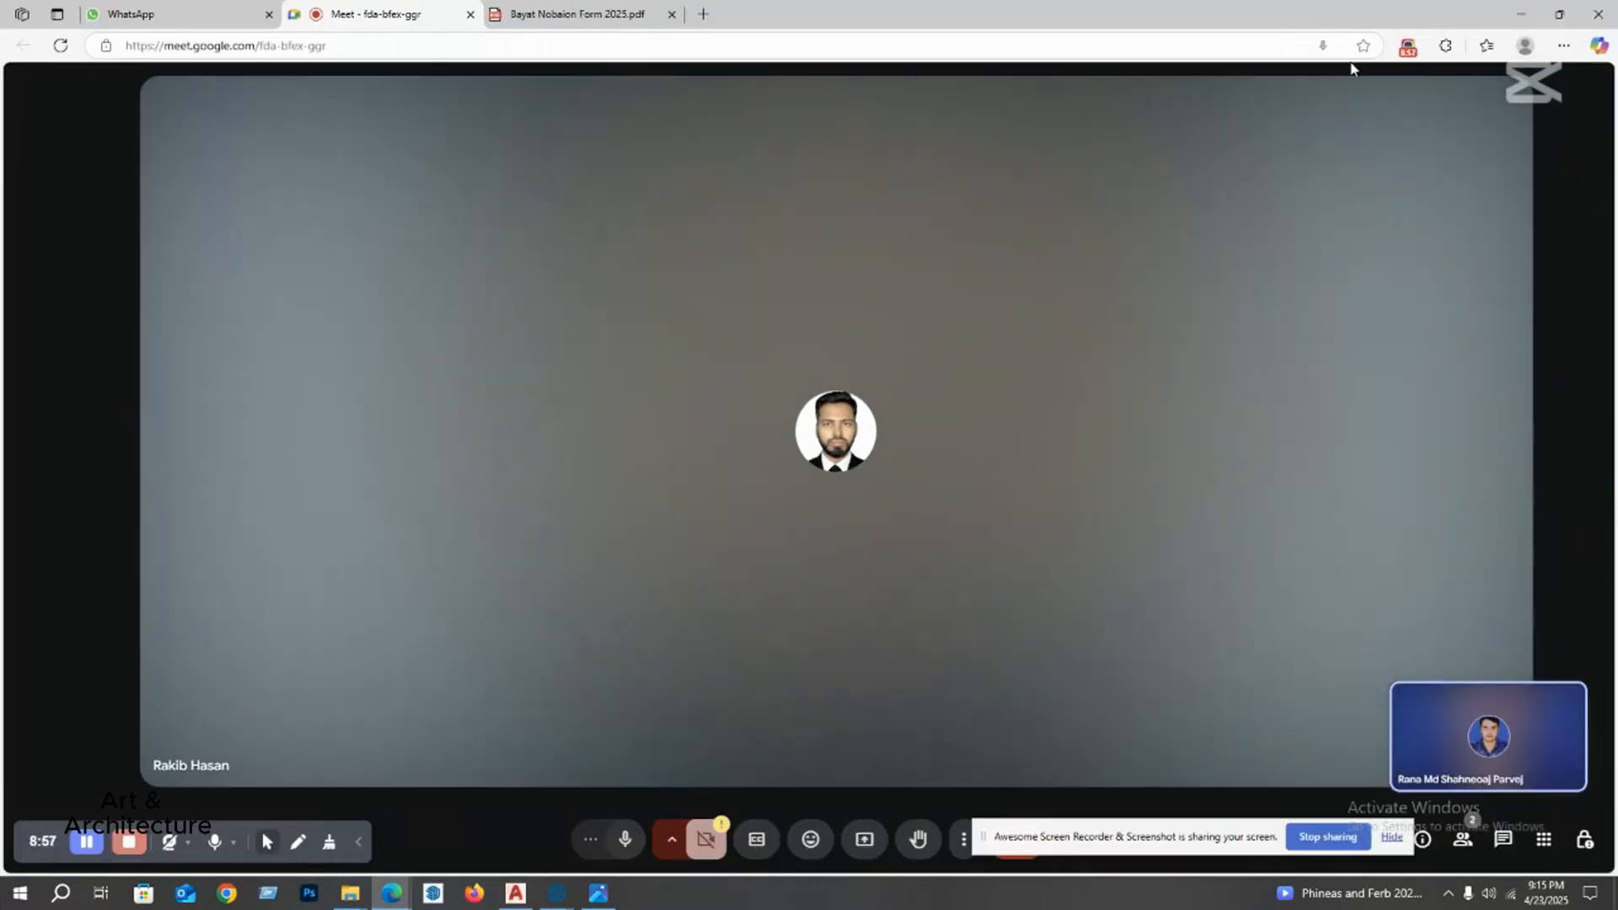
{"action": "left_click", "coordinate": [1407, 45]}
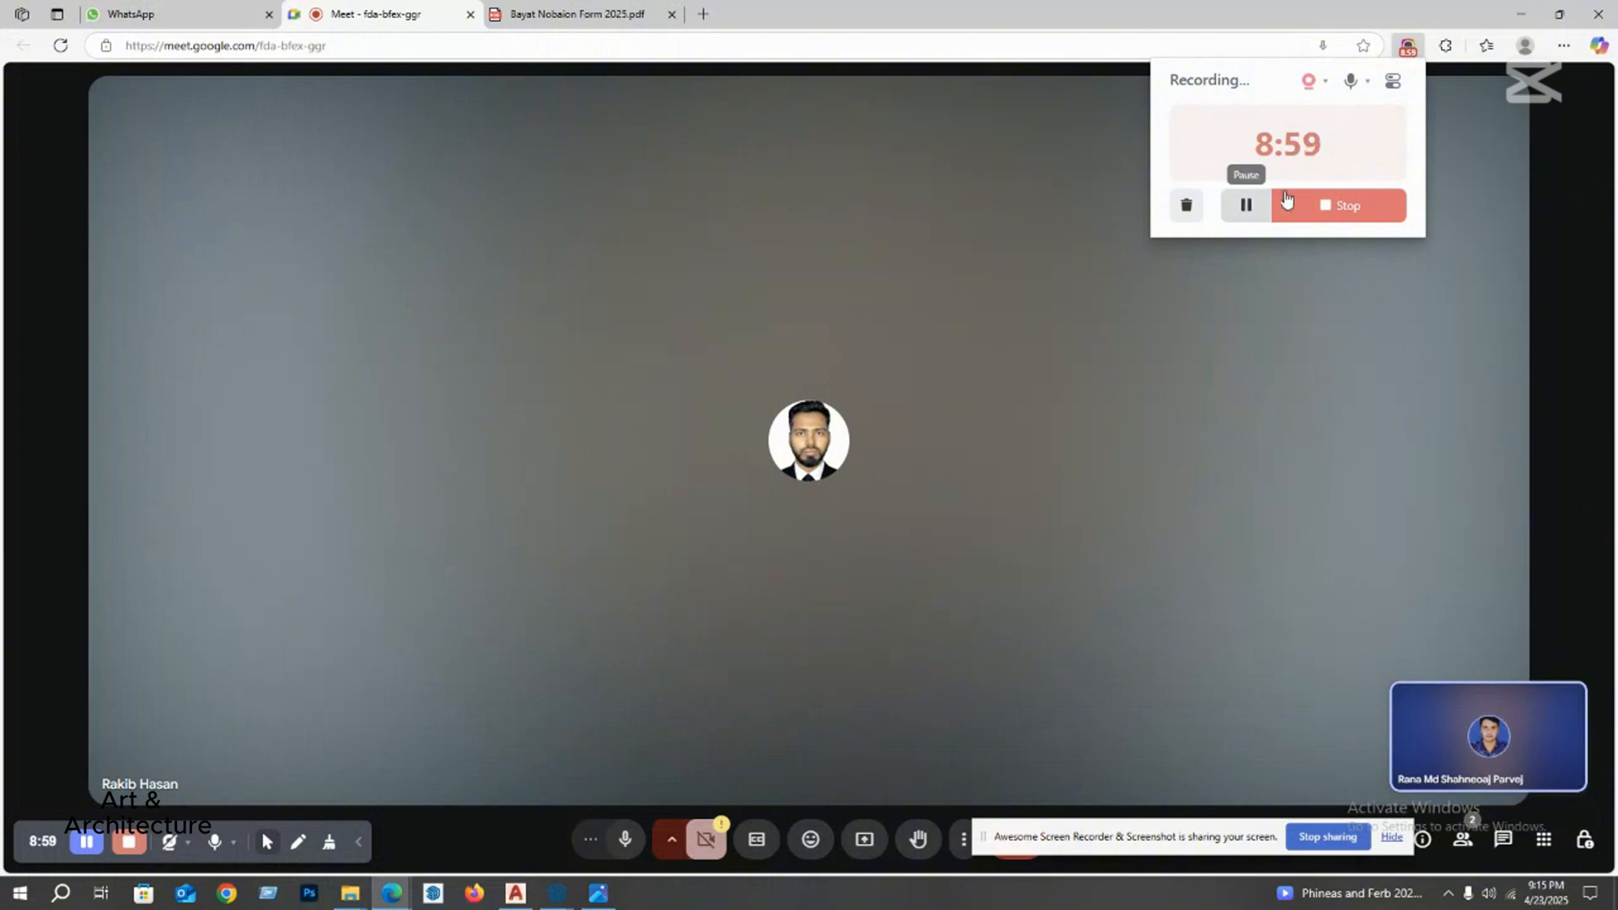
{"action": "left_click", "coordinate": [1258, 209]}
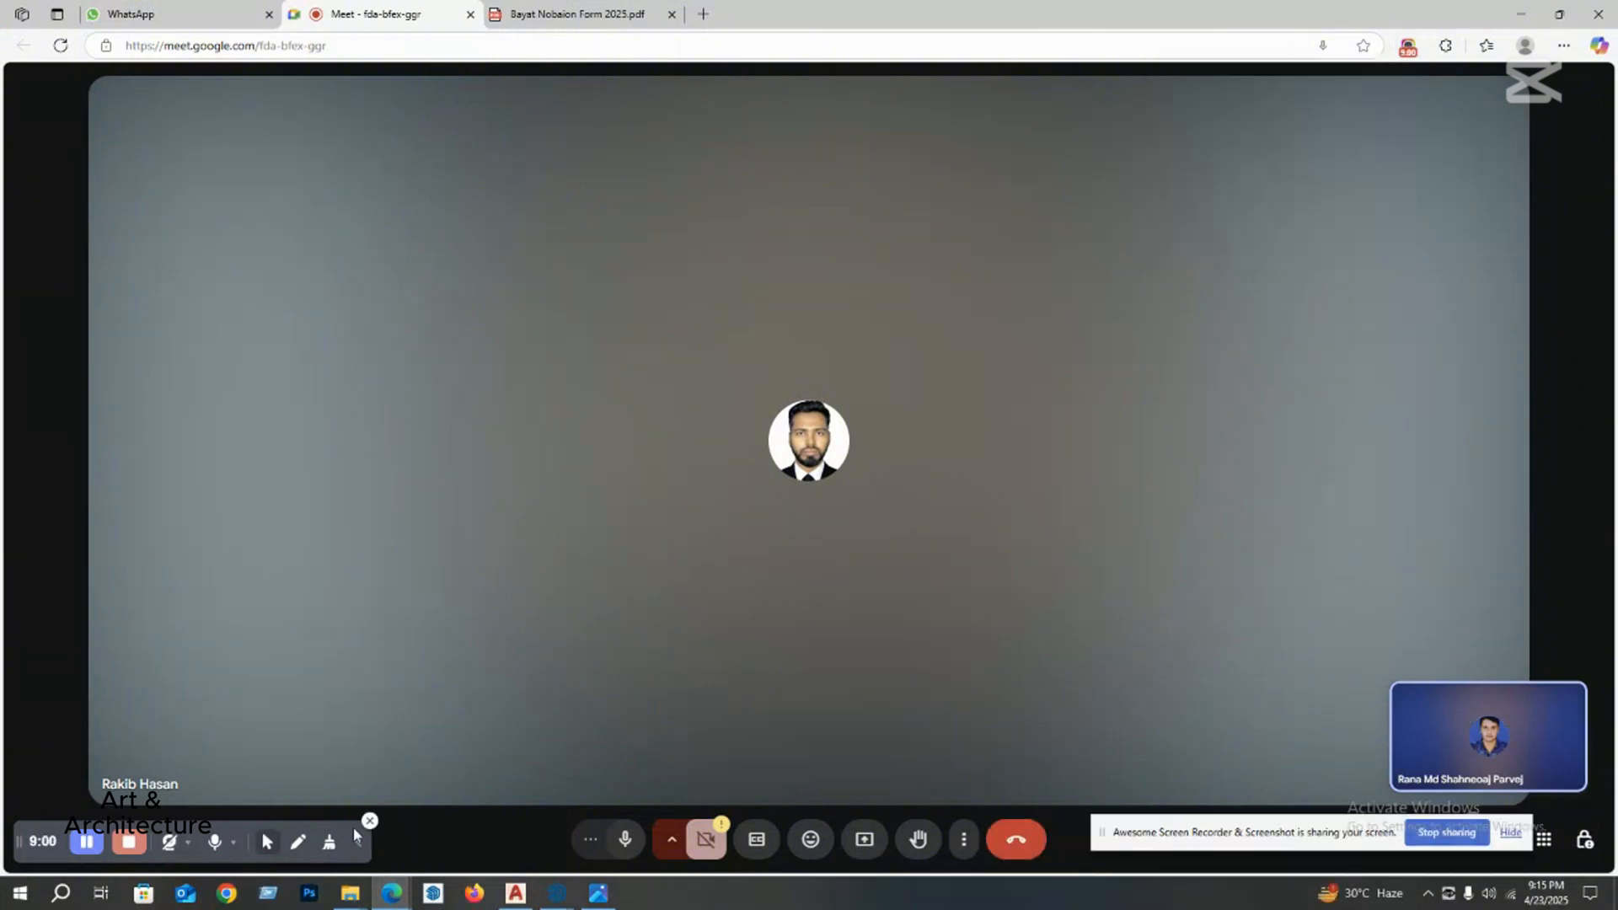
{"action": "left_click", "coordinate": [866, 841]}
{"action": "left_click", "coordinate": [972, 131]}
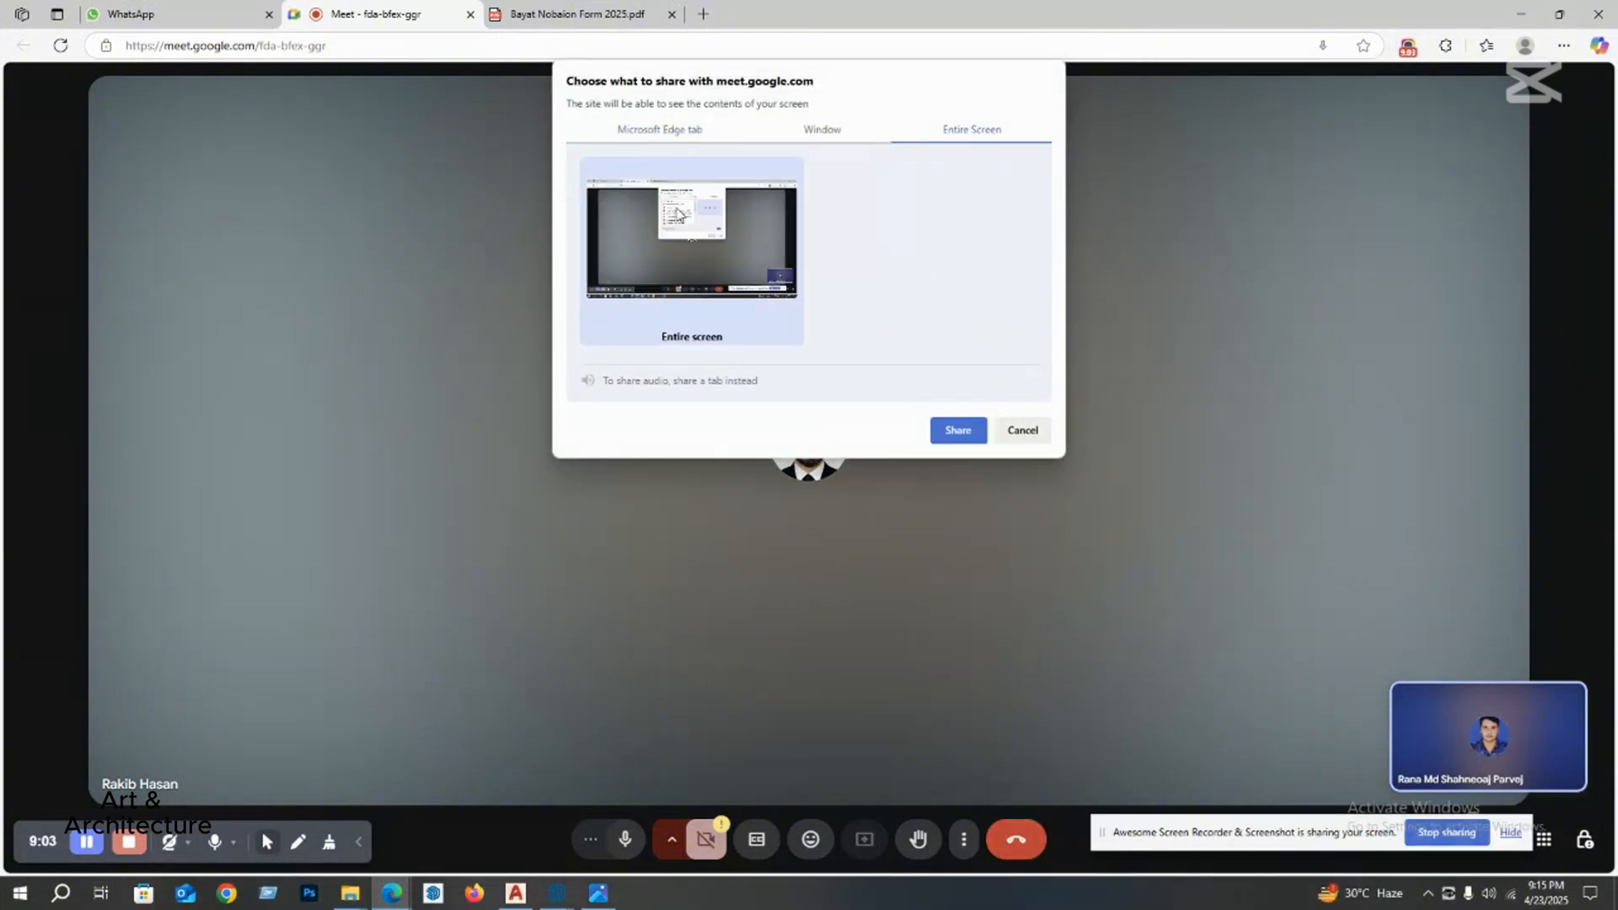
{"action": "left_click", "coordinate": [959, 430]}
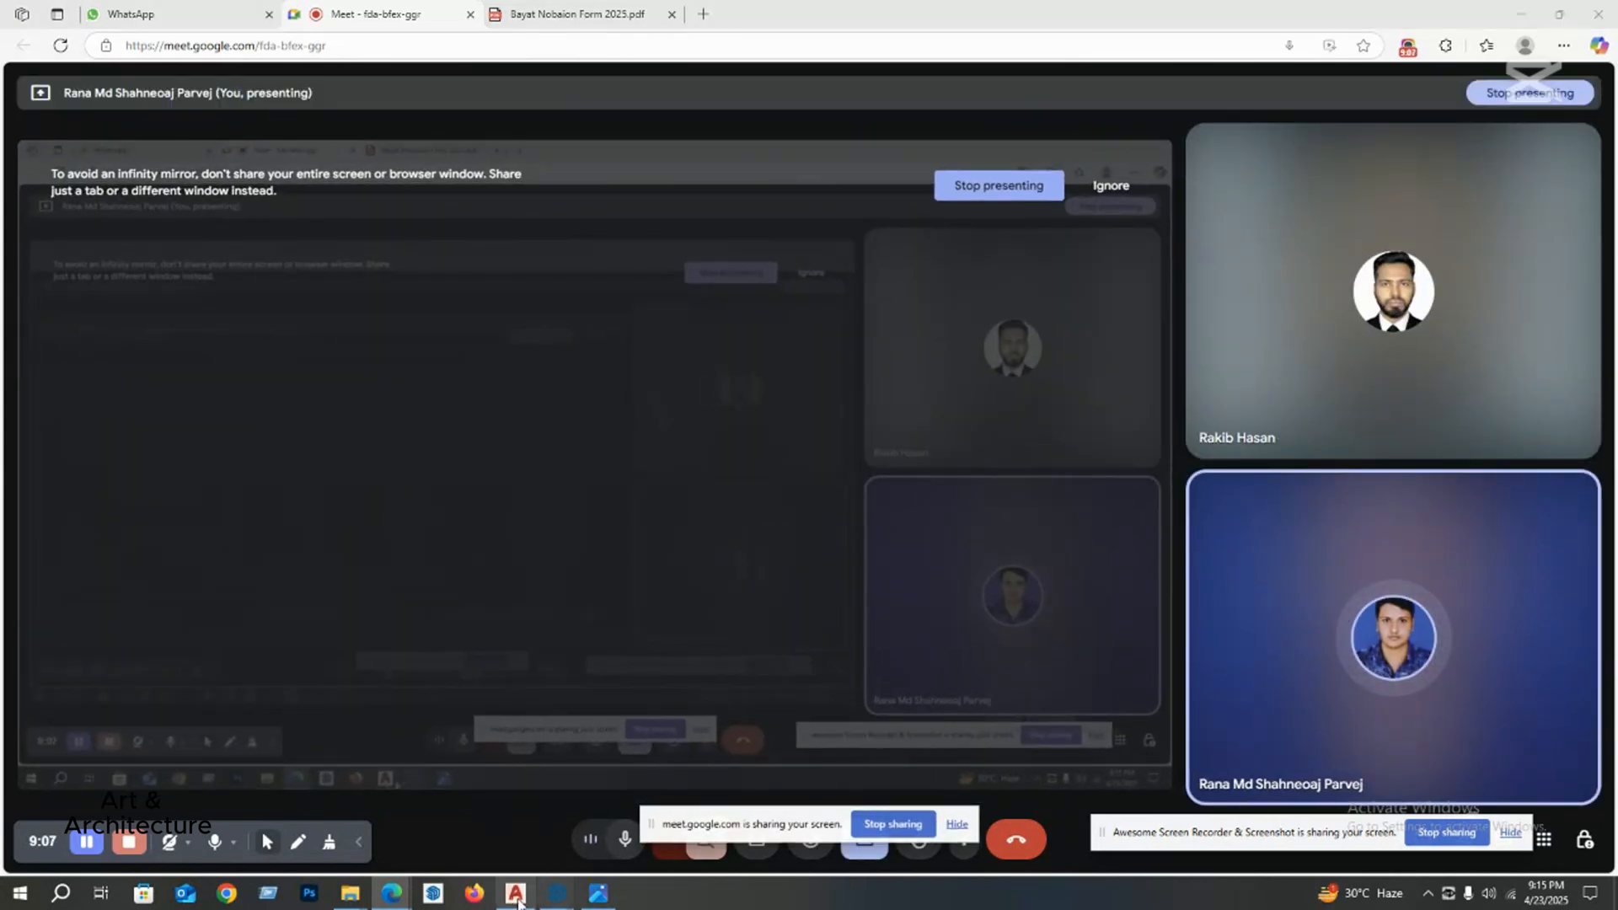
{"action": "left_click", "coordinate": [516, 894]}
Step: Draw a second vertical construction line to the right of the first one, using the construction line's Vertical option
{"action": "scroll", "coordinate": [651, 502], "scroll_direction": "down", "scroll_amount": 3}
{"action": "middle_click_drag", "start_coordinate": [650, 506], "coordinate": [564, 477]}
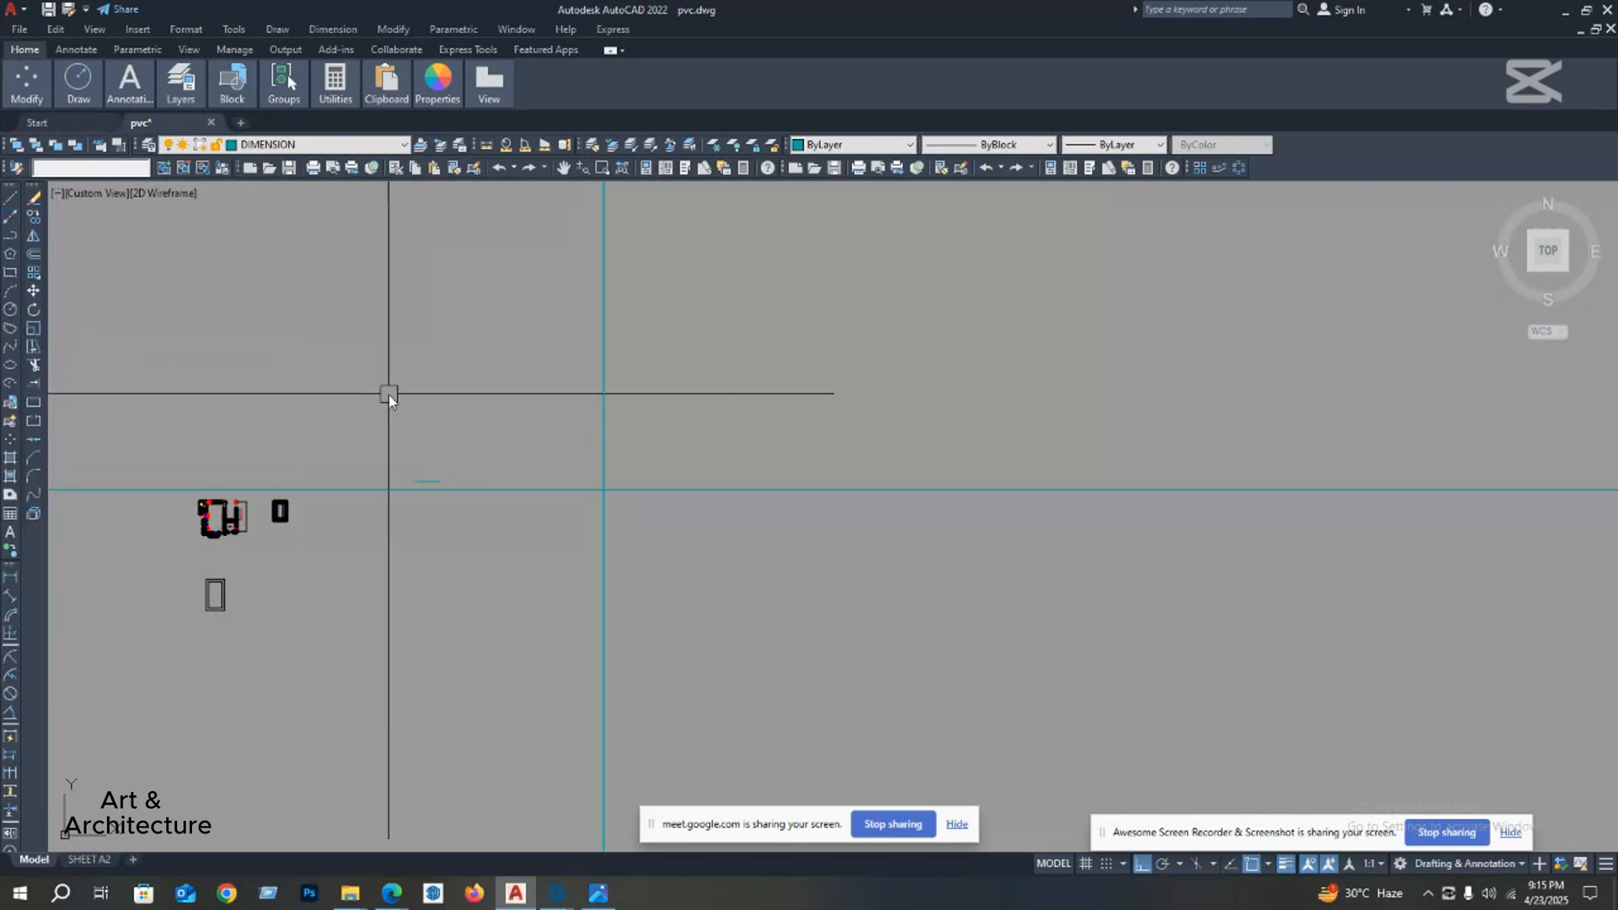
{"action": "middle_click_drag", "start_coordinate": [605, 489], "coordinate": [539, 492]}
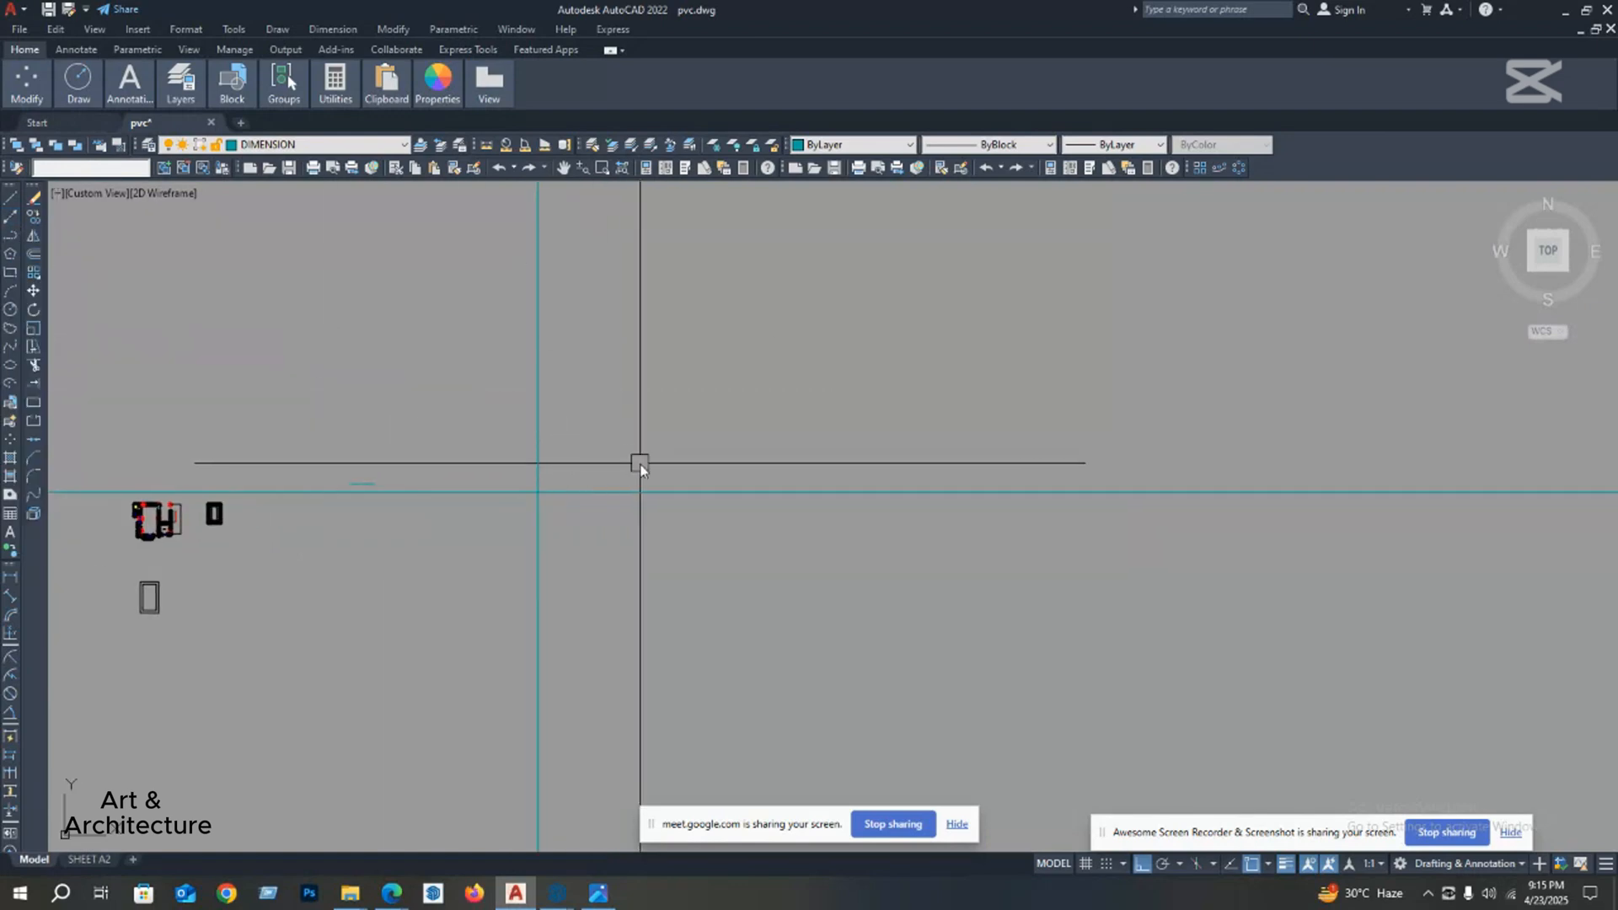
{"action": "type", "text": "xl"}
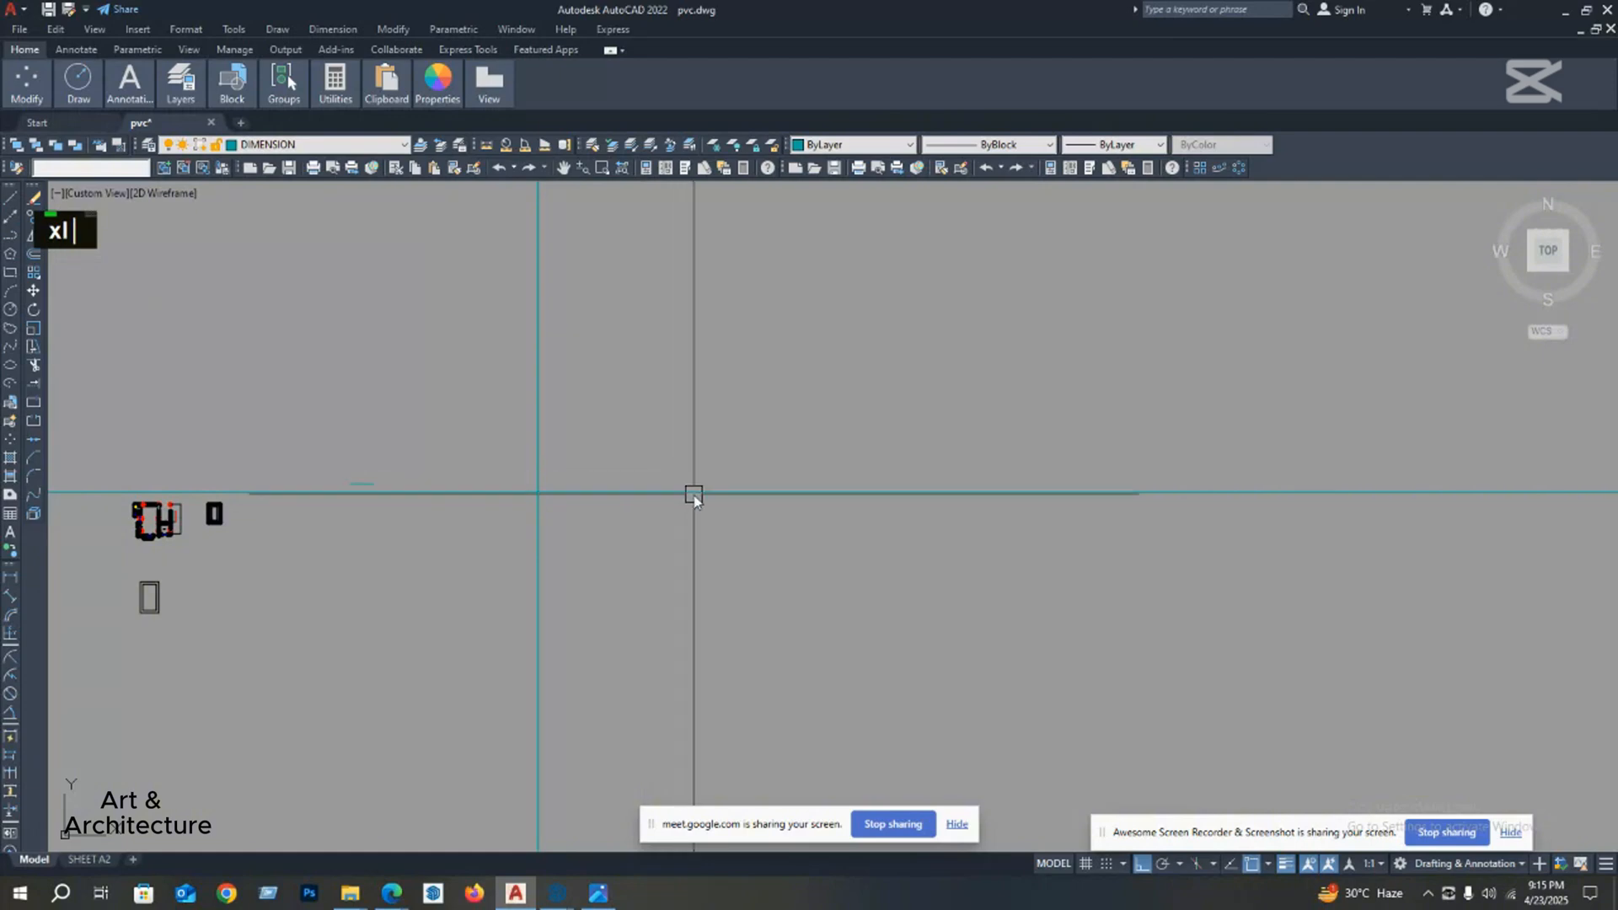
{"action": "key", "text": "Return"}
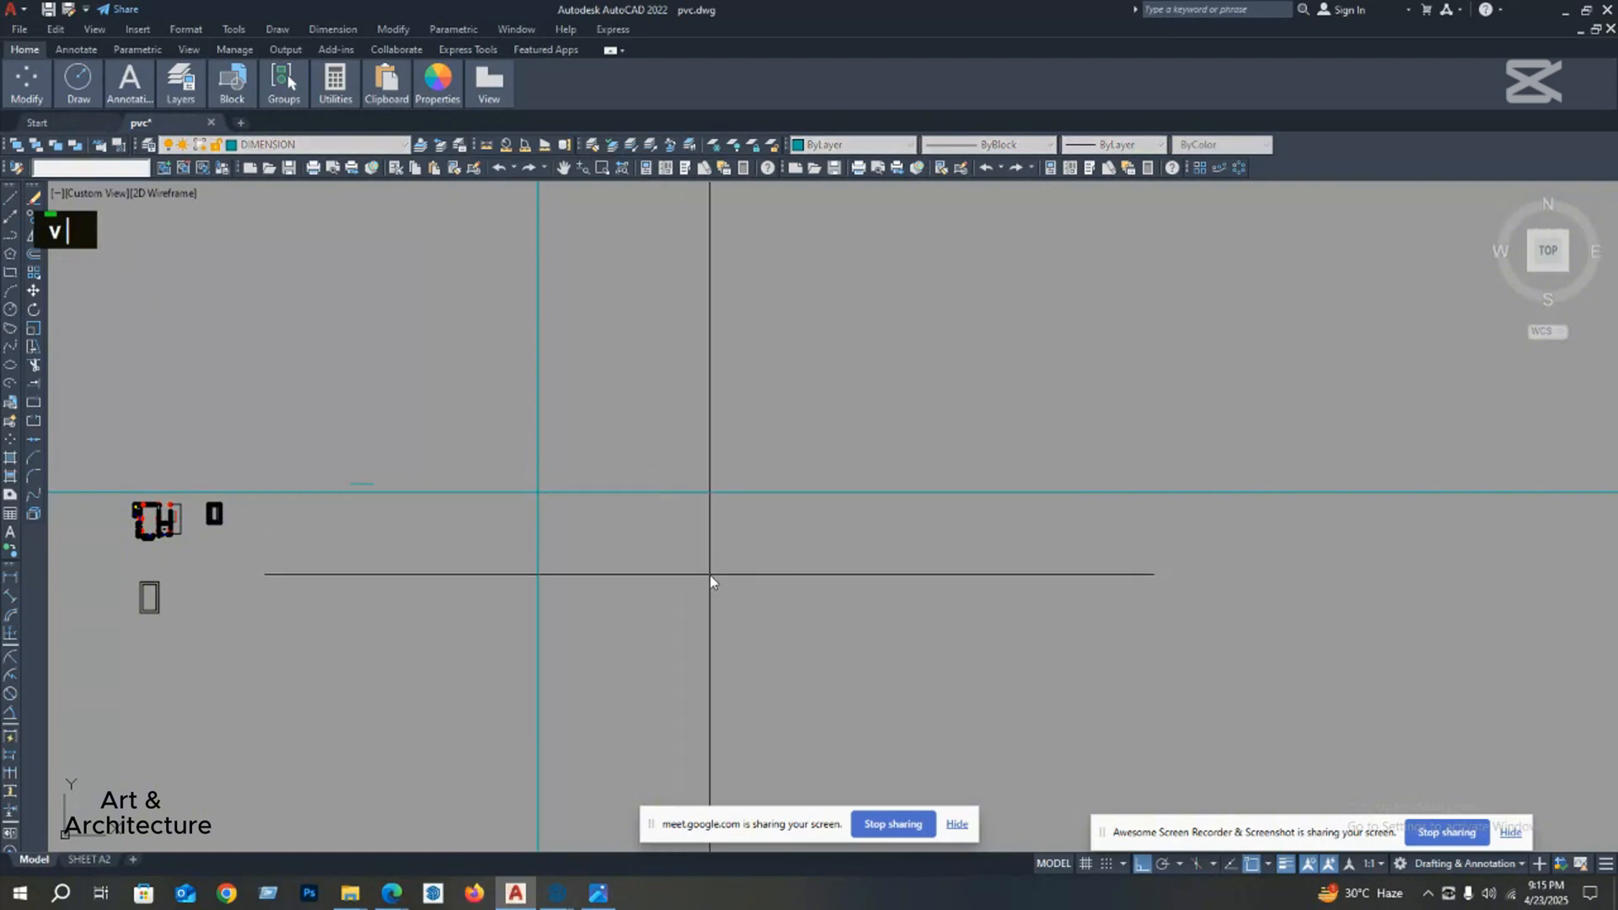
{"action": "key", "text": "Return"}
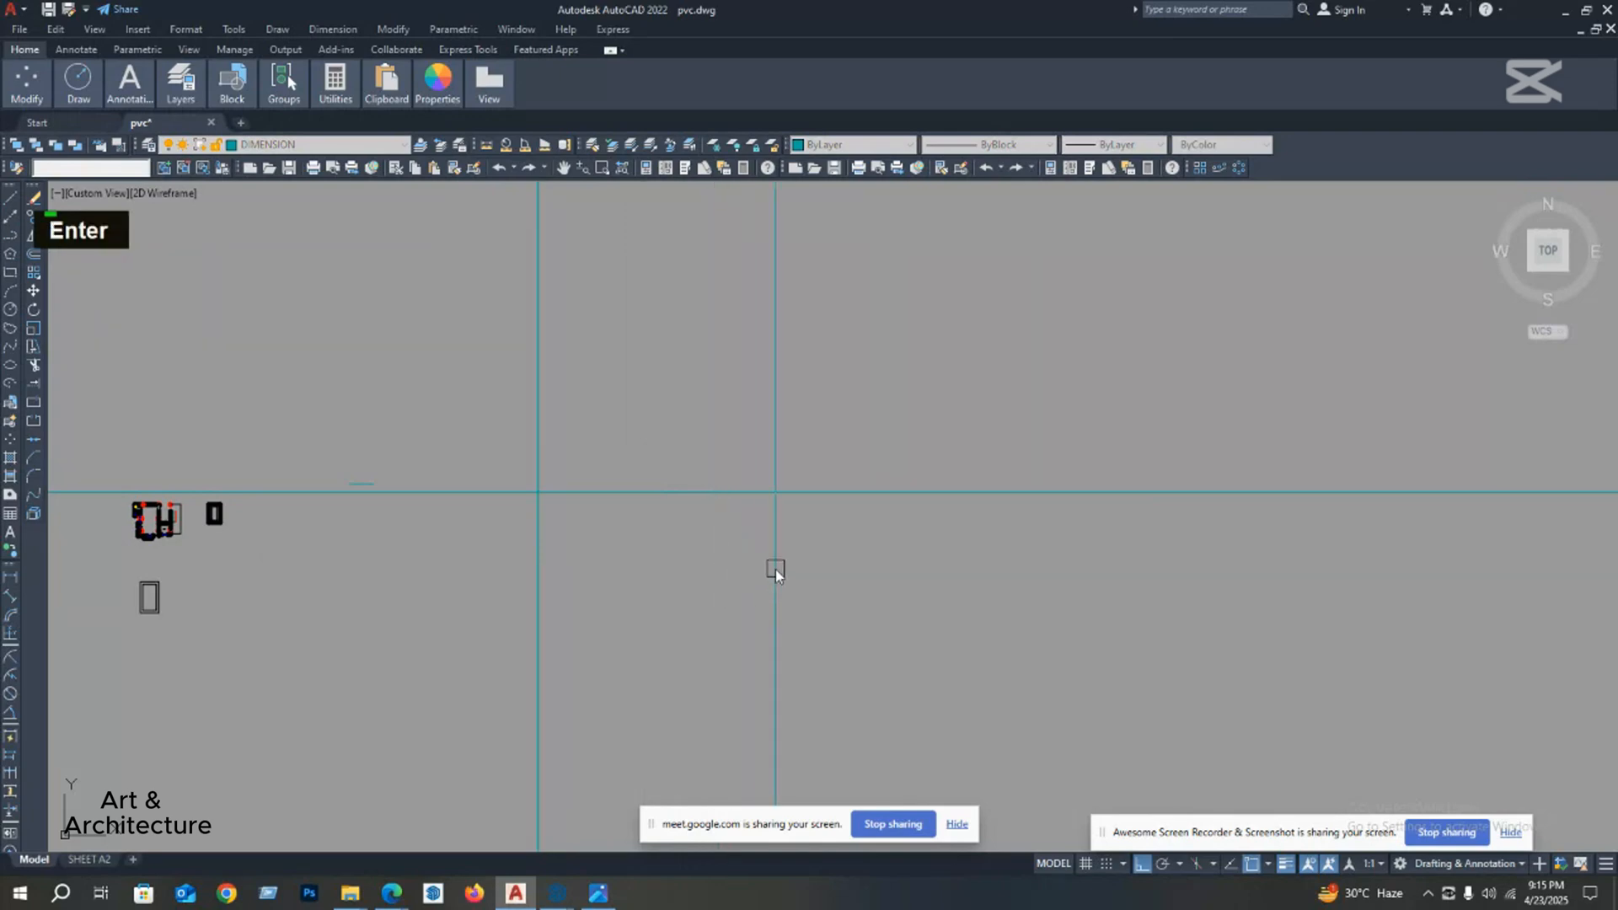
{"action": "middle_click_drag", "start_coordinate": [763, 567], "coordinate": [651, 553]}
{"action": "scroll", "coordinate": [679, 549], "scroll_direction": "down", "scroll_amount": 2}
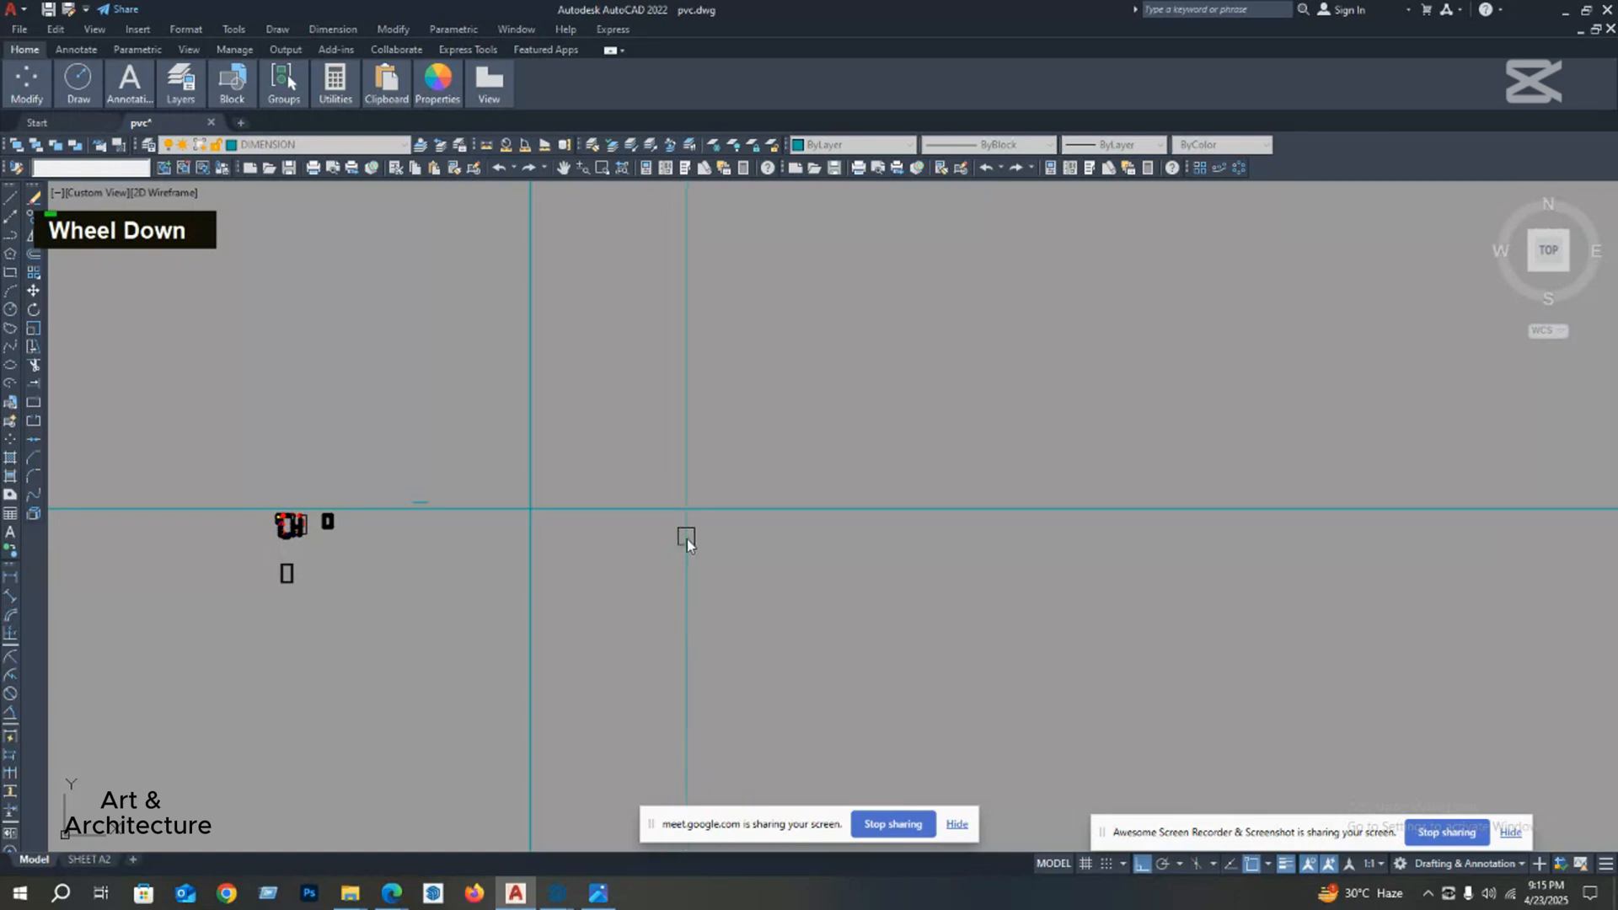
{"action": "left_click", "coordinate": [699, 548]}
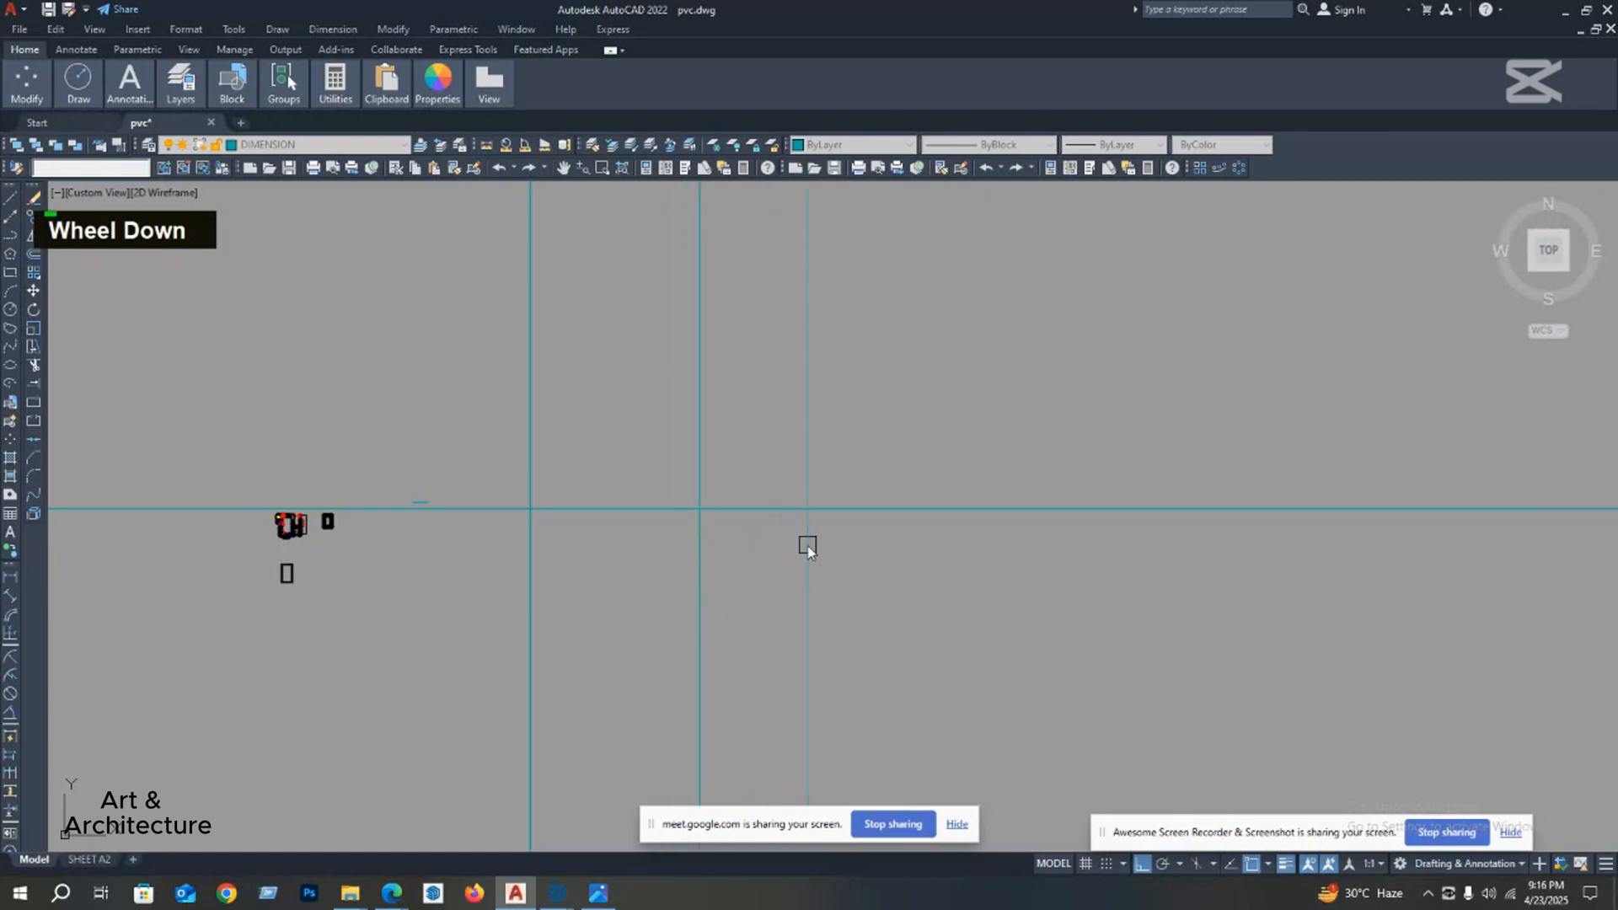
{"action": "key", "text": "Escape"}
{"action": "key", "text": "Escape"}
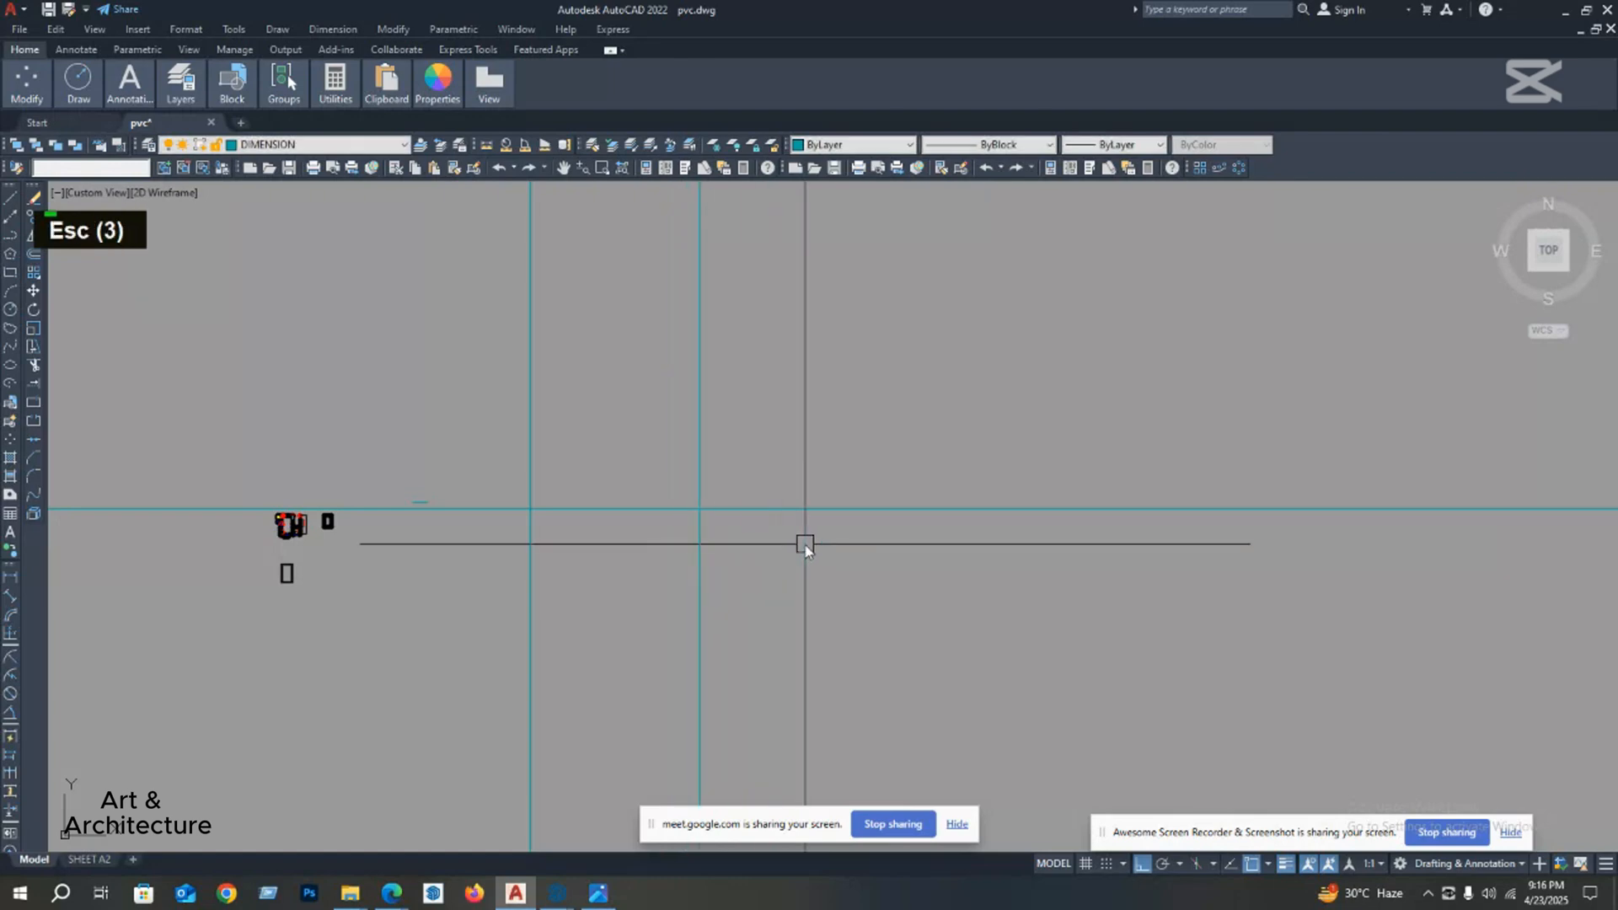
Step: Draw a second horizontal construction line below the first one, using the construction line's Horizontal option
{"action": "key", "text": "Return"}
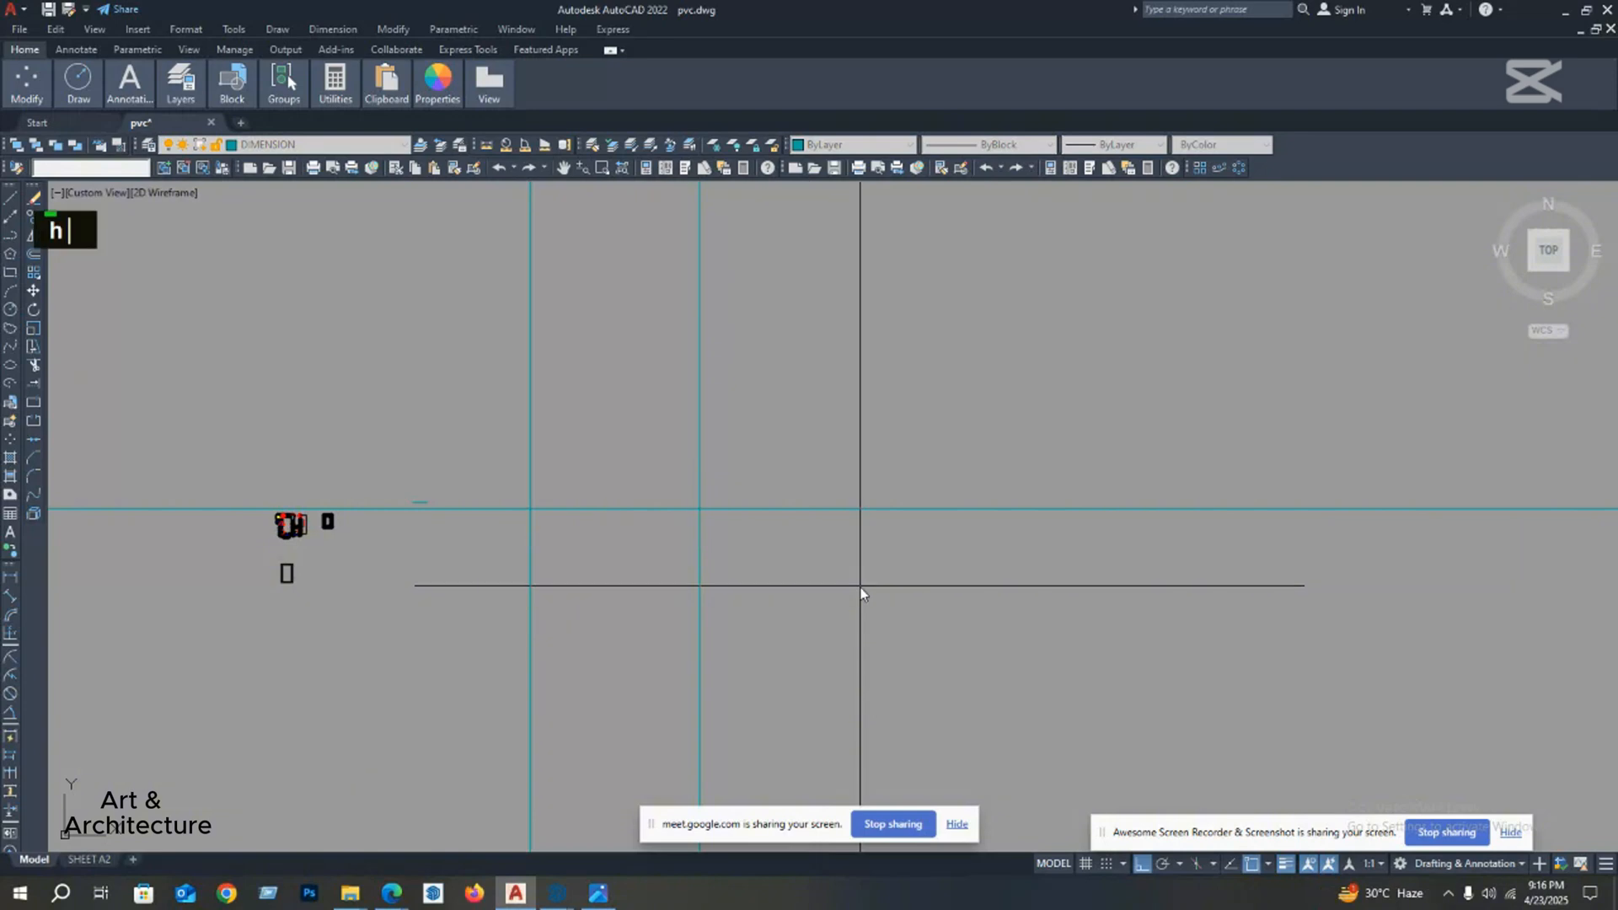
{"action": "key", "text": "Return"}
{"action": "scroll", "coordinate": [809, 563], "scroll_direction": "down", "scroll_amount": 4}
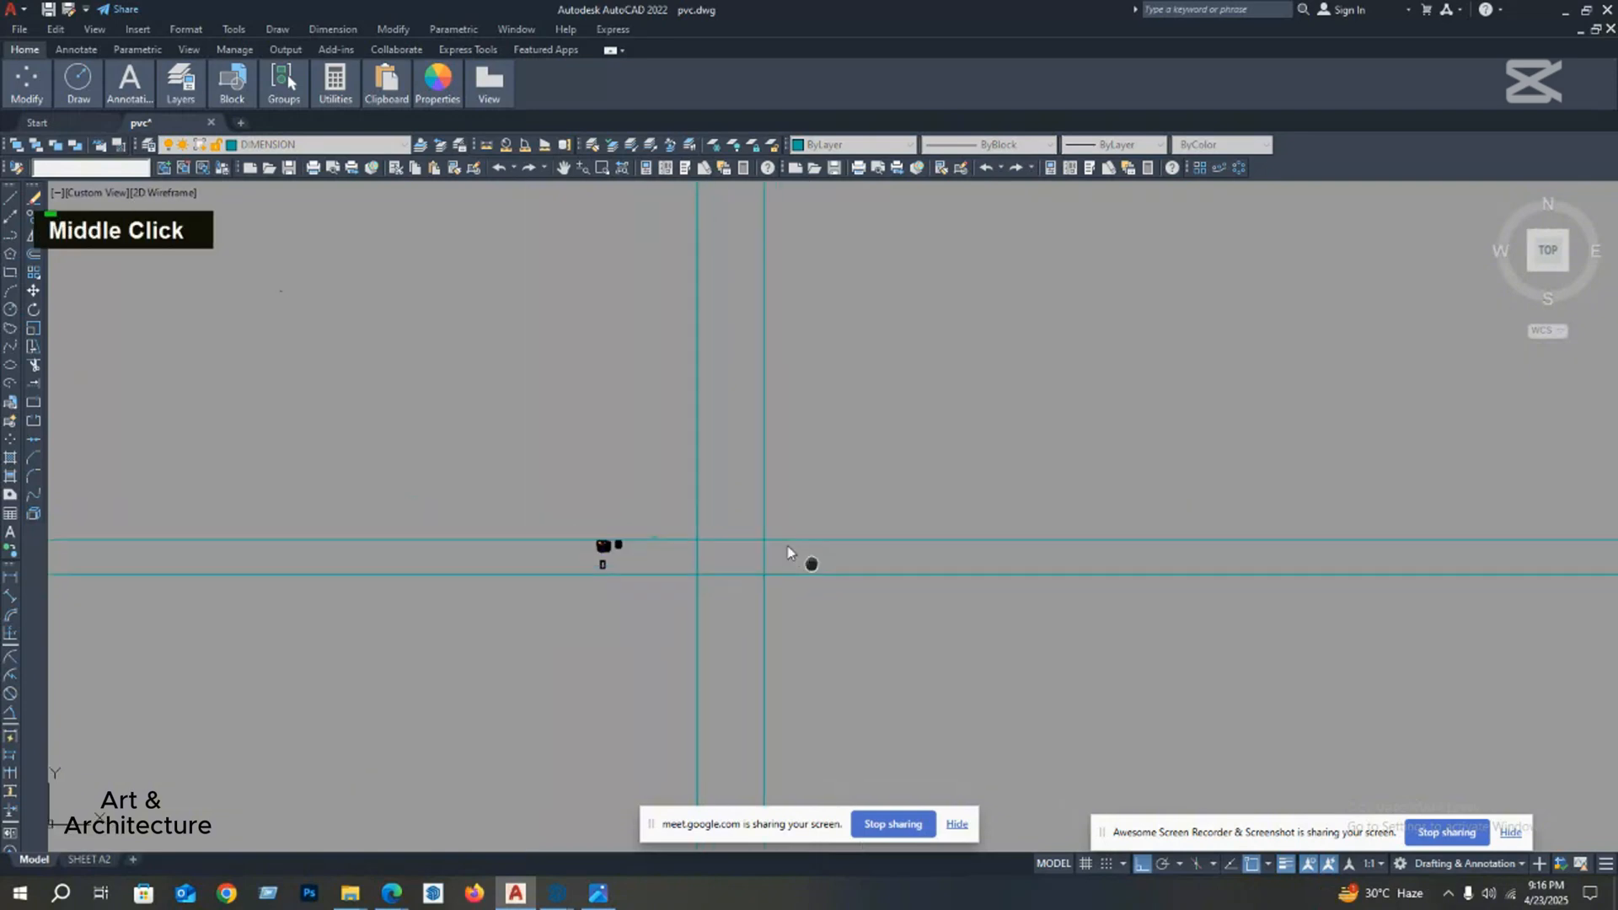
{"action": "key", "text": "Escape"}
Step: Delete all four construction lines, keeping the short horizontal line
{"action": "mouse_move", "coordinate": [824, 470]}
{"action": "middle_mouse_down"}
{"action": "mouse_move", "coordinate": [762, 433]}
{"action": "mouse_move", "coordinate": [683, 306]}
{"action": "middle_mouse_up"}
{"action": "scroll", "coordinate": [760, 430], "scroll_direction": "up", "scroll_amount": 5}
{"action": "left_click", "coordinate": [706, 323]}
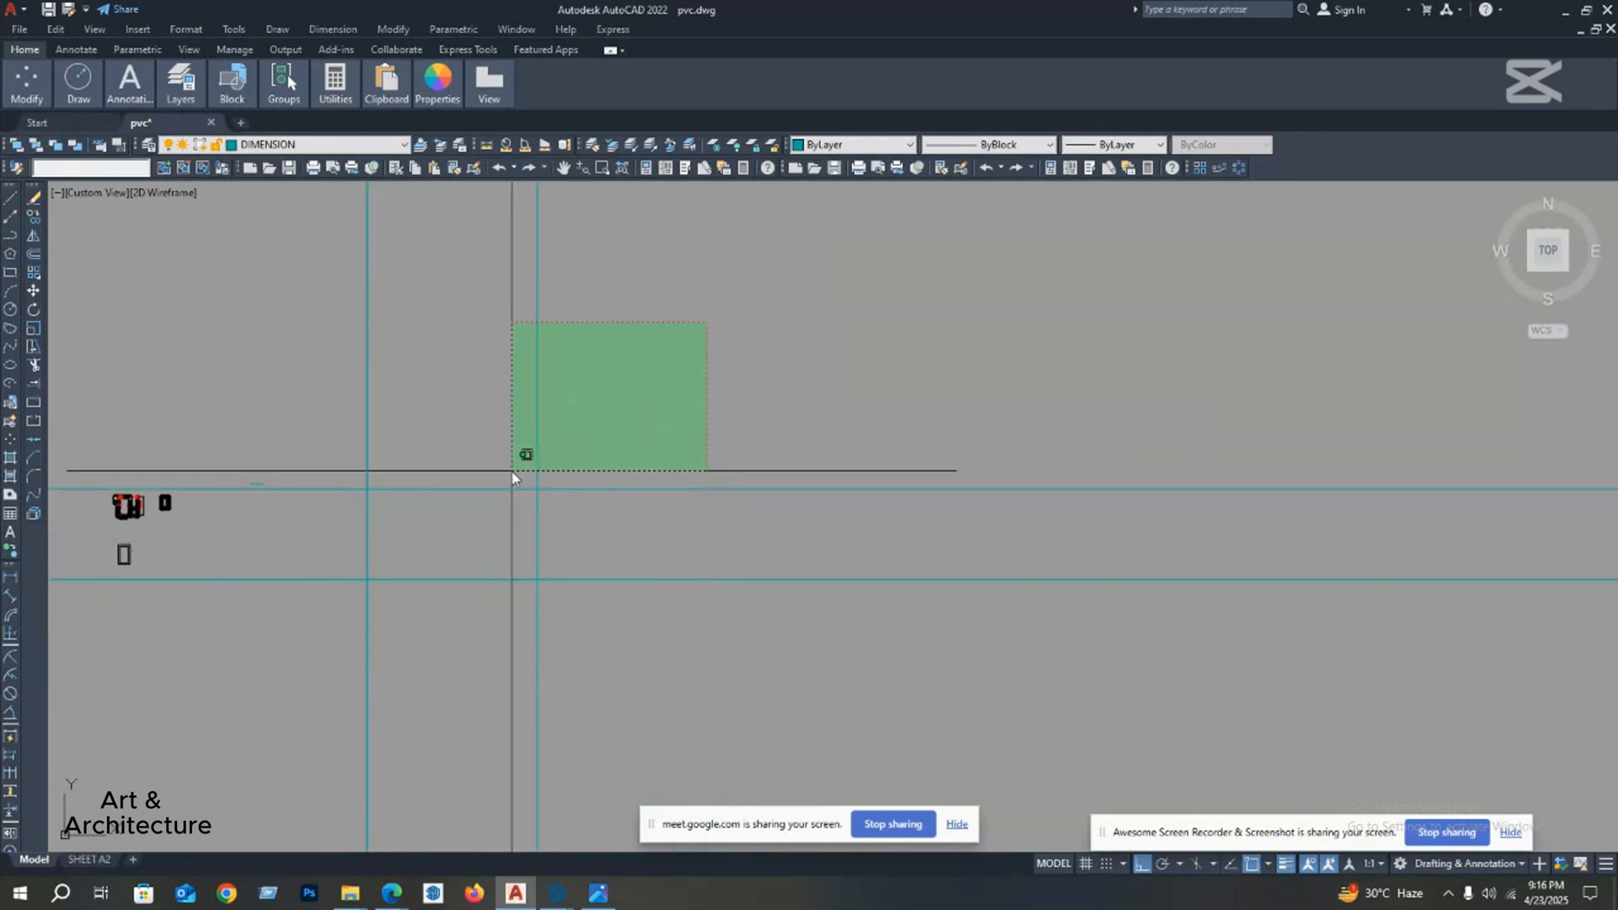
{"action": "left_click", "coordinate": [332, 633]}
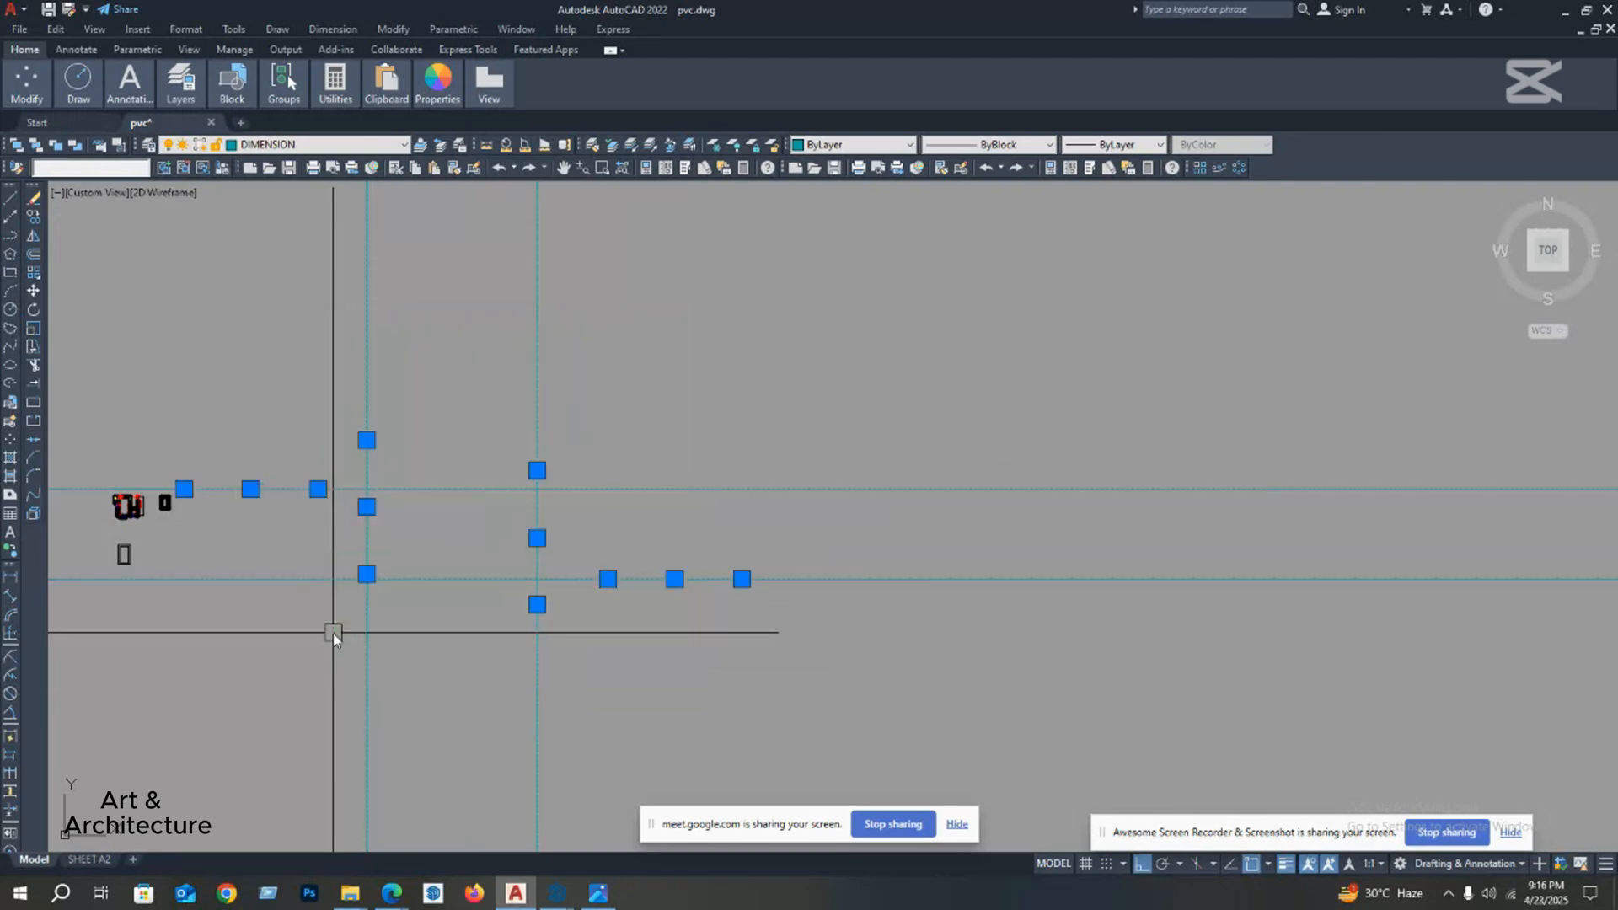
{"action": "mouse_move", "coordinate": [443, 526]}
{"action": "middle_mouse_down"}
{"action": "mouse_move", "coordinate": [458, 469]}
{"action": "mouse_move", "coordinate": [418, 462]}
{"action": "middle_mouse_up"}
{"action": "key", "text": "Delete"}
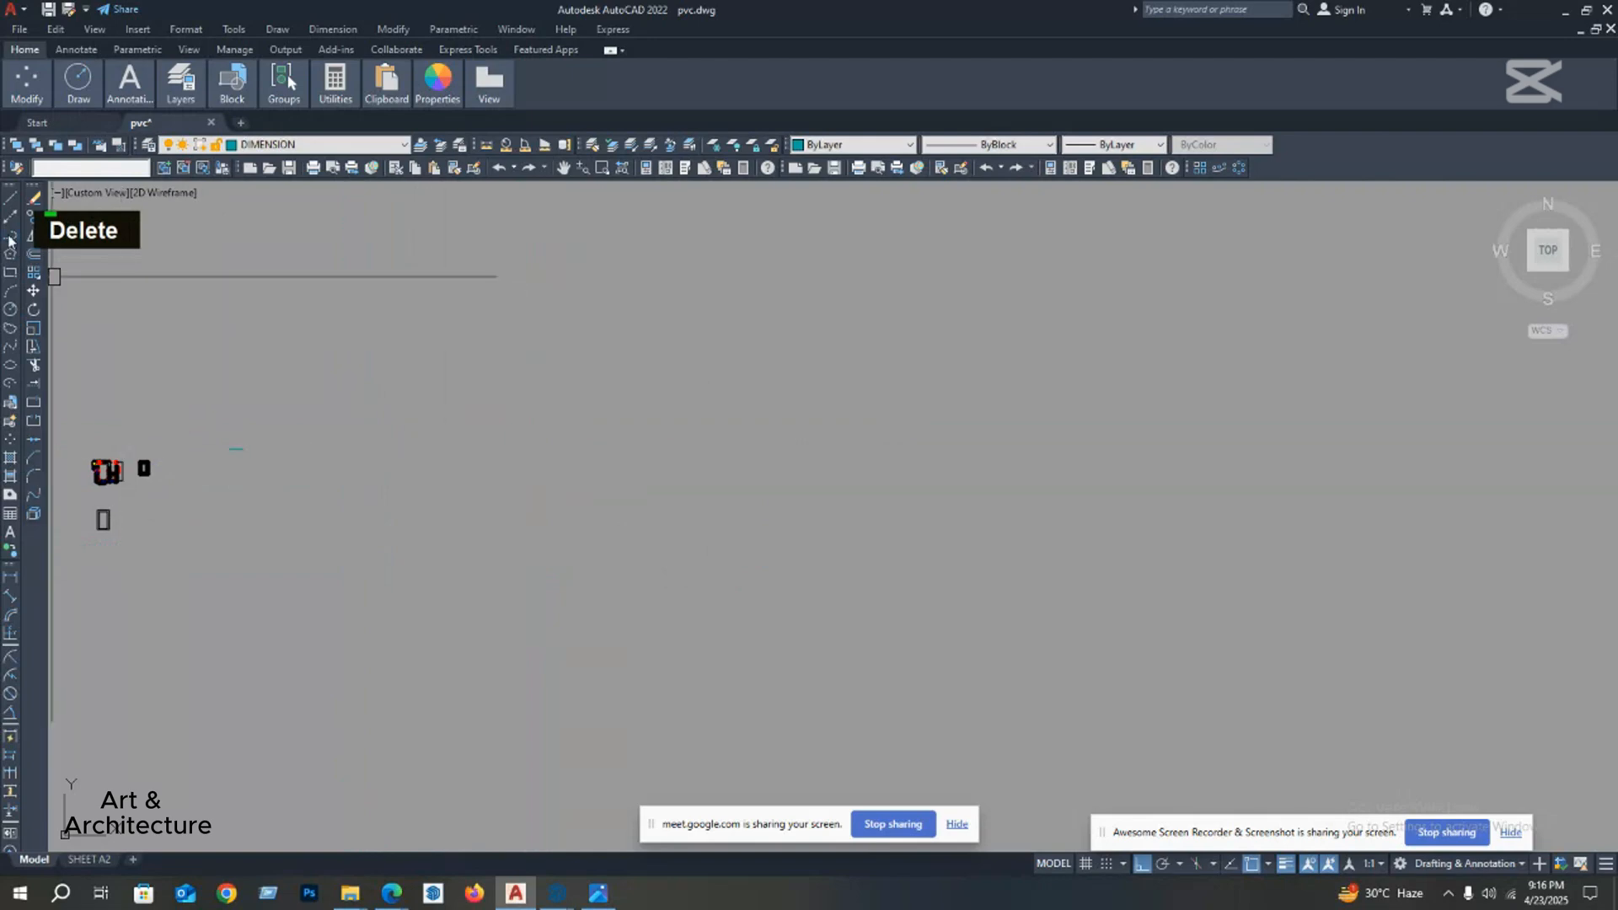
Step: Start a polyline at the red column on the floor plan's upper wall and run it along that wall to the next column
{"action": "scroll", "coordinate": [466, 385], "scroll_direction": "up", "scroll_amount": 3}
{"action": "mouse_move", "coordinate": [466, 386]}
{"action": "middle_mouse_down"}
{"action": "mouse_move", "coordinate": [409, 419]}
{"action": "mouse_move", "coordinate": [576, 456]}
{"action": "mouse_move", "coordinate": [606, 509]}
{"action": "mouse_move", "coordinate": [762, 512]}
{"action": "middle_mouse_up"}
{"action": "scroll", "coordinate": [762, 513], "scroll_direction": "down", "scroll_amount": 4}
{"action": "scroll", "coordinate": [573, 539], "scroll_direction": "up", "scroll_amount": 5}
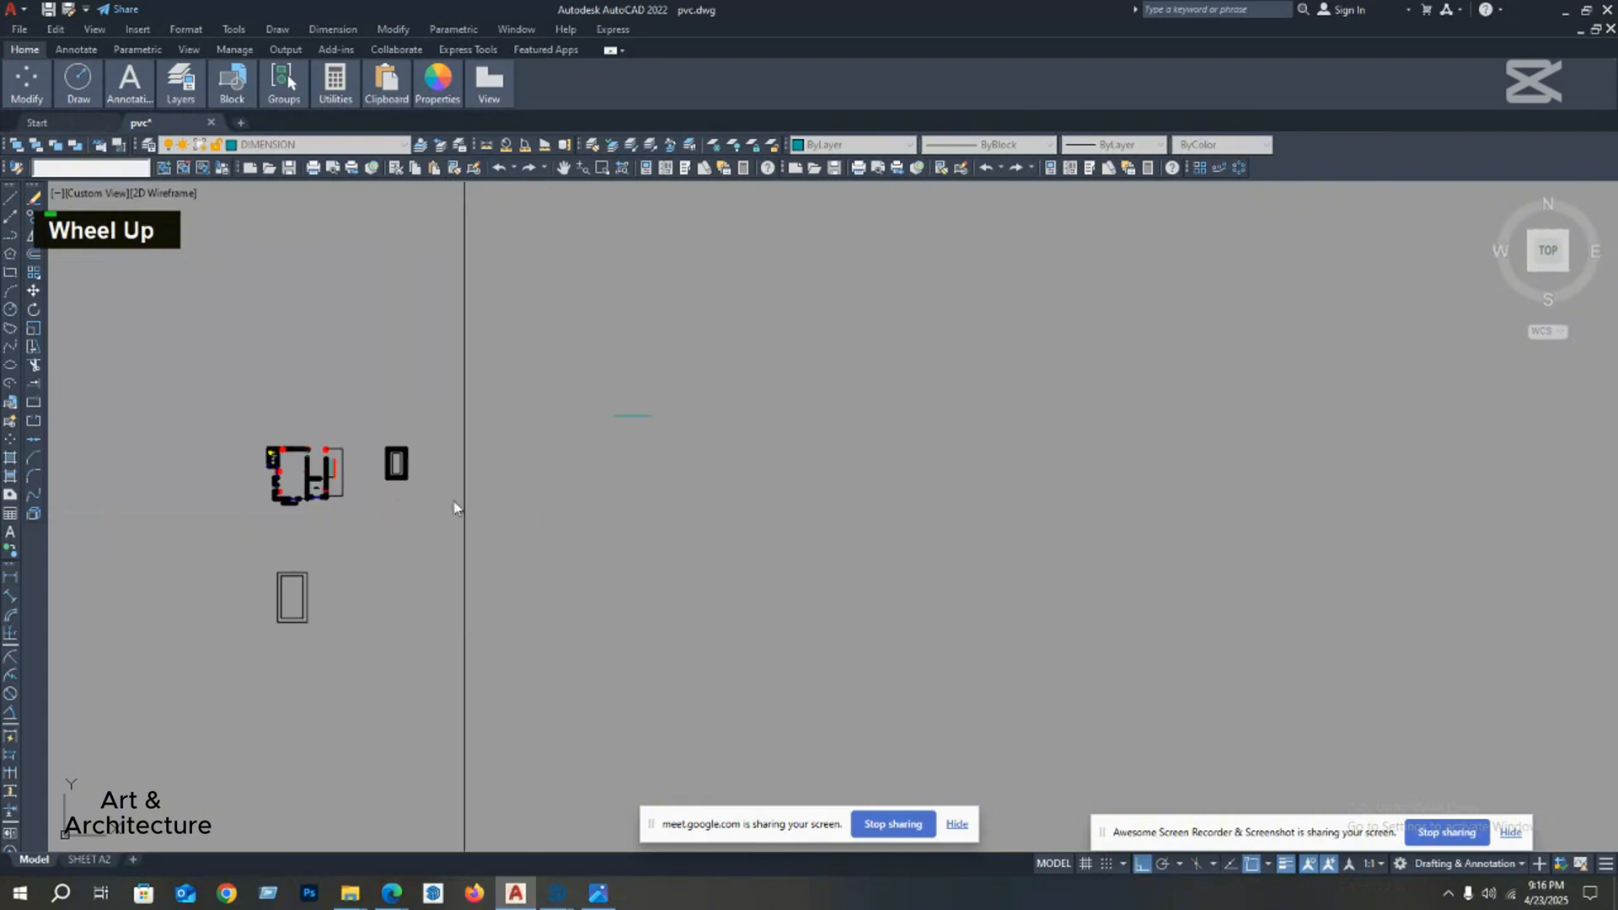
{"action": "scroll", "coordinate": [316, 478], "scroll_direction": "up", "scroll_amount": 5}
{"action": "middle_click_drag", "start_coordinate": [321, 476], "coordinate": [592, 441]}
{"action": "scroll", "coordinate": [542, 387], "scroll_direction": "up", "scroll_amount": 3}
{"action": "scroll", "coordinate": [506, 361], "scroll_direction": "down", "scroll_amount": 1}
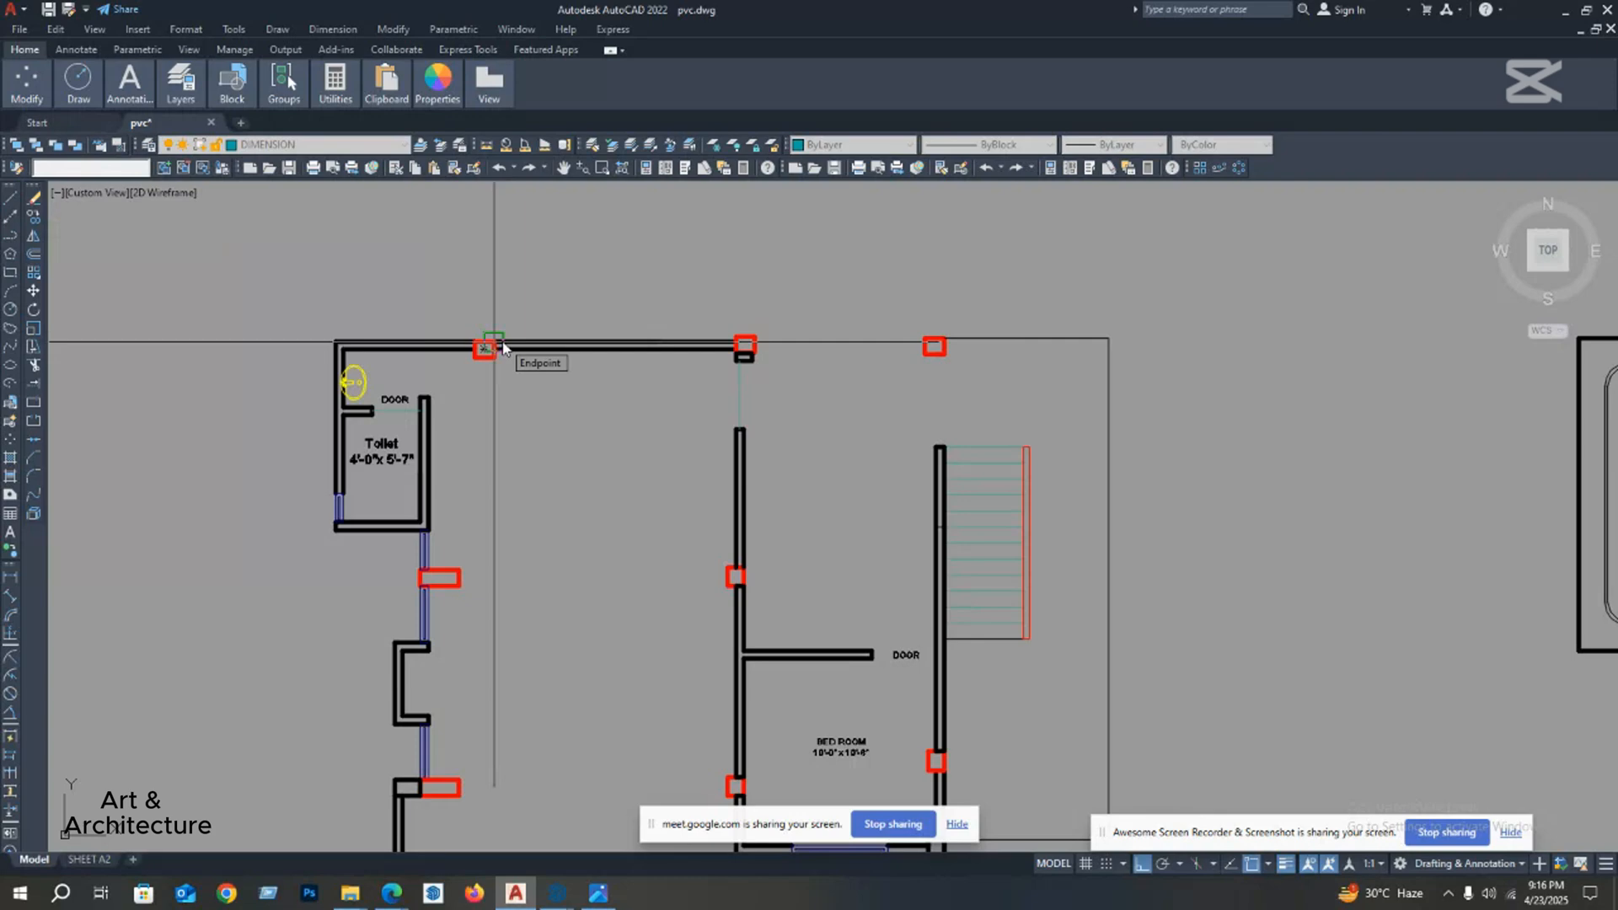
{"action": "left_click", "coordinate": [752, 338]}
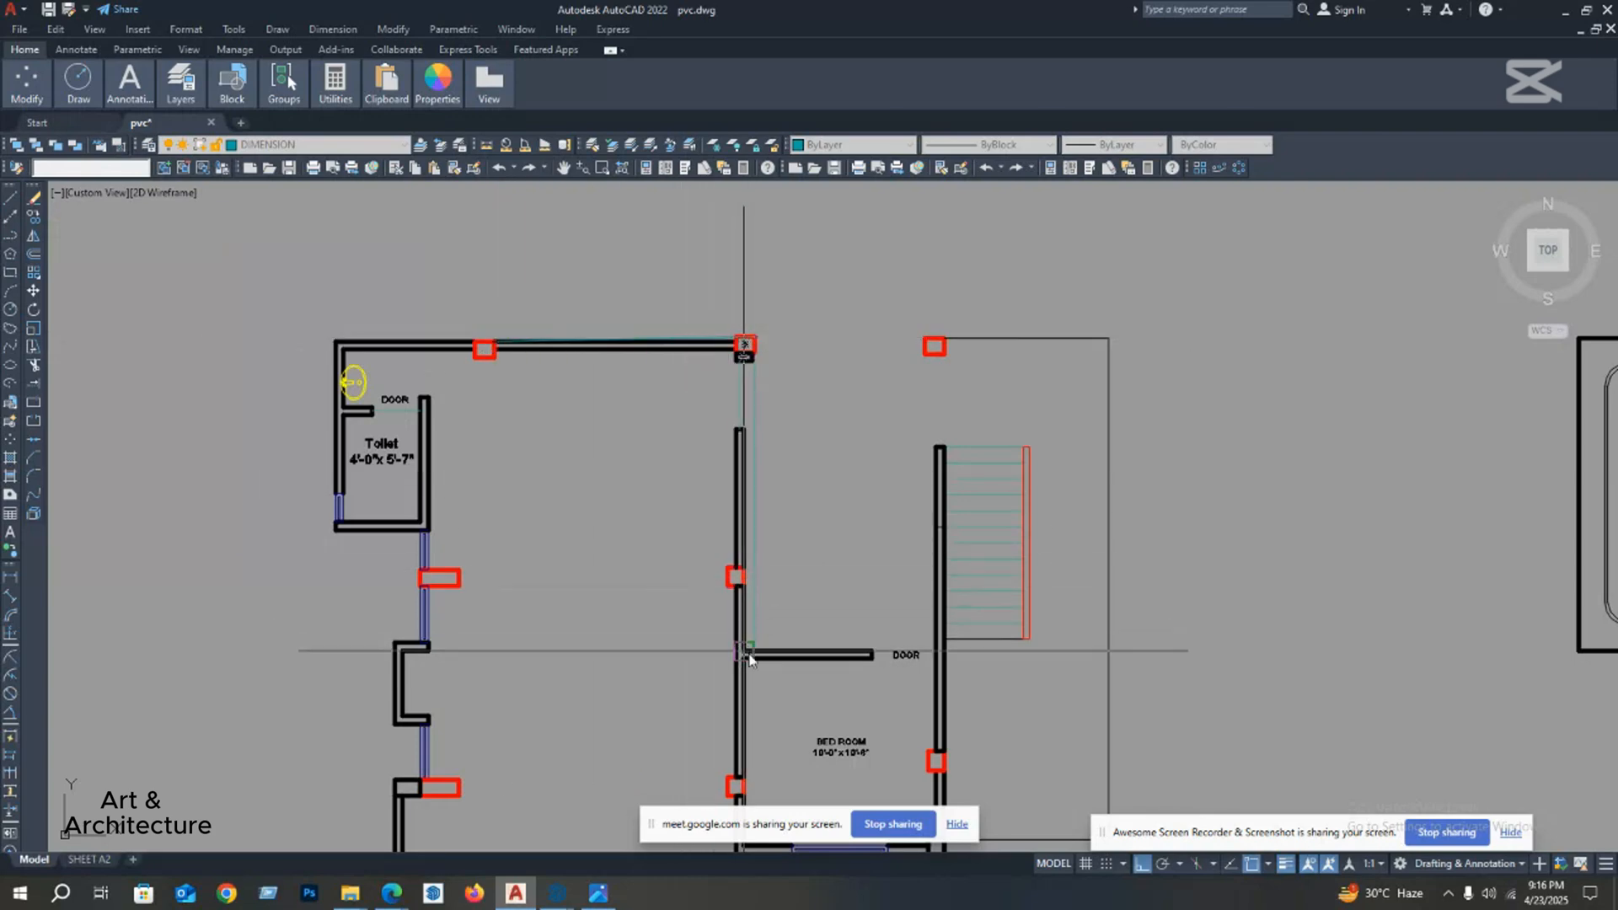
Step: Continue the polyline down beside the middle wall, around the wall's lower end, and across the door opening to the opposite wall, ending it there
{"action": "scroll", "coordinate": [741, 363], "scroll_direction": "down", "scroll_amount": 3}
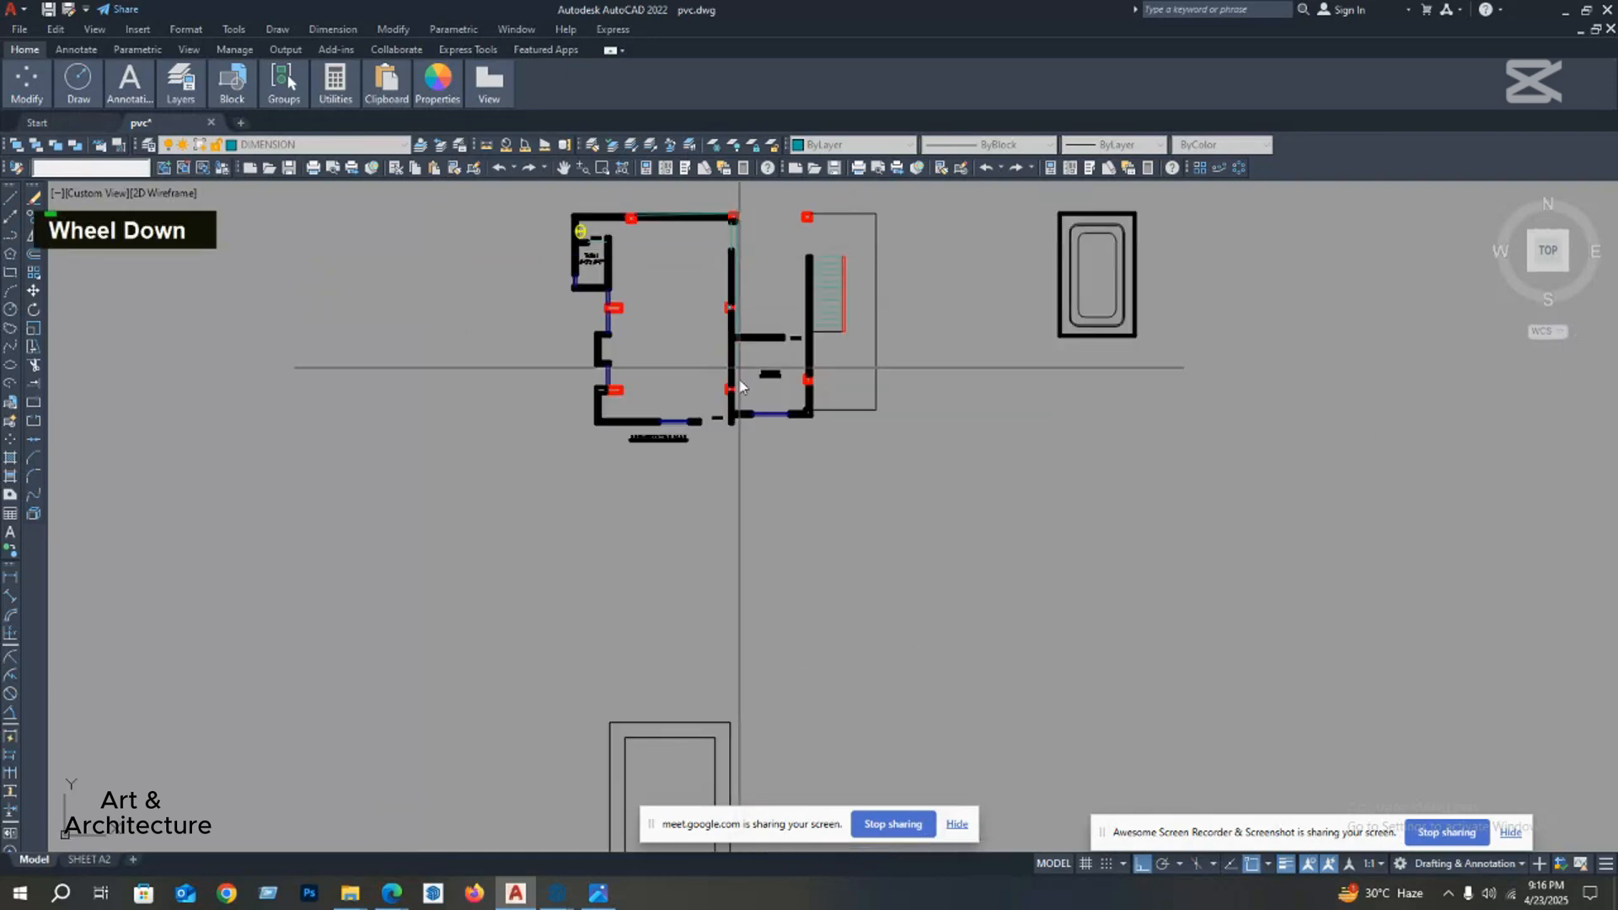
{"action": "scroll", "coordinate": [716, 362], "scroll_direction": "up", "scroll_amount": 5}
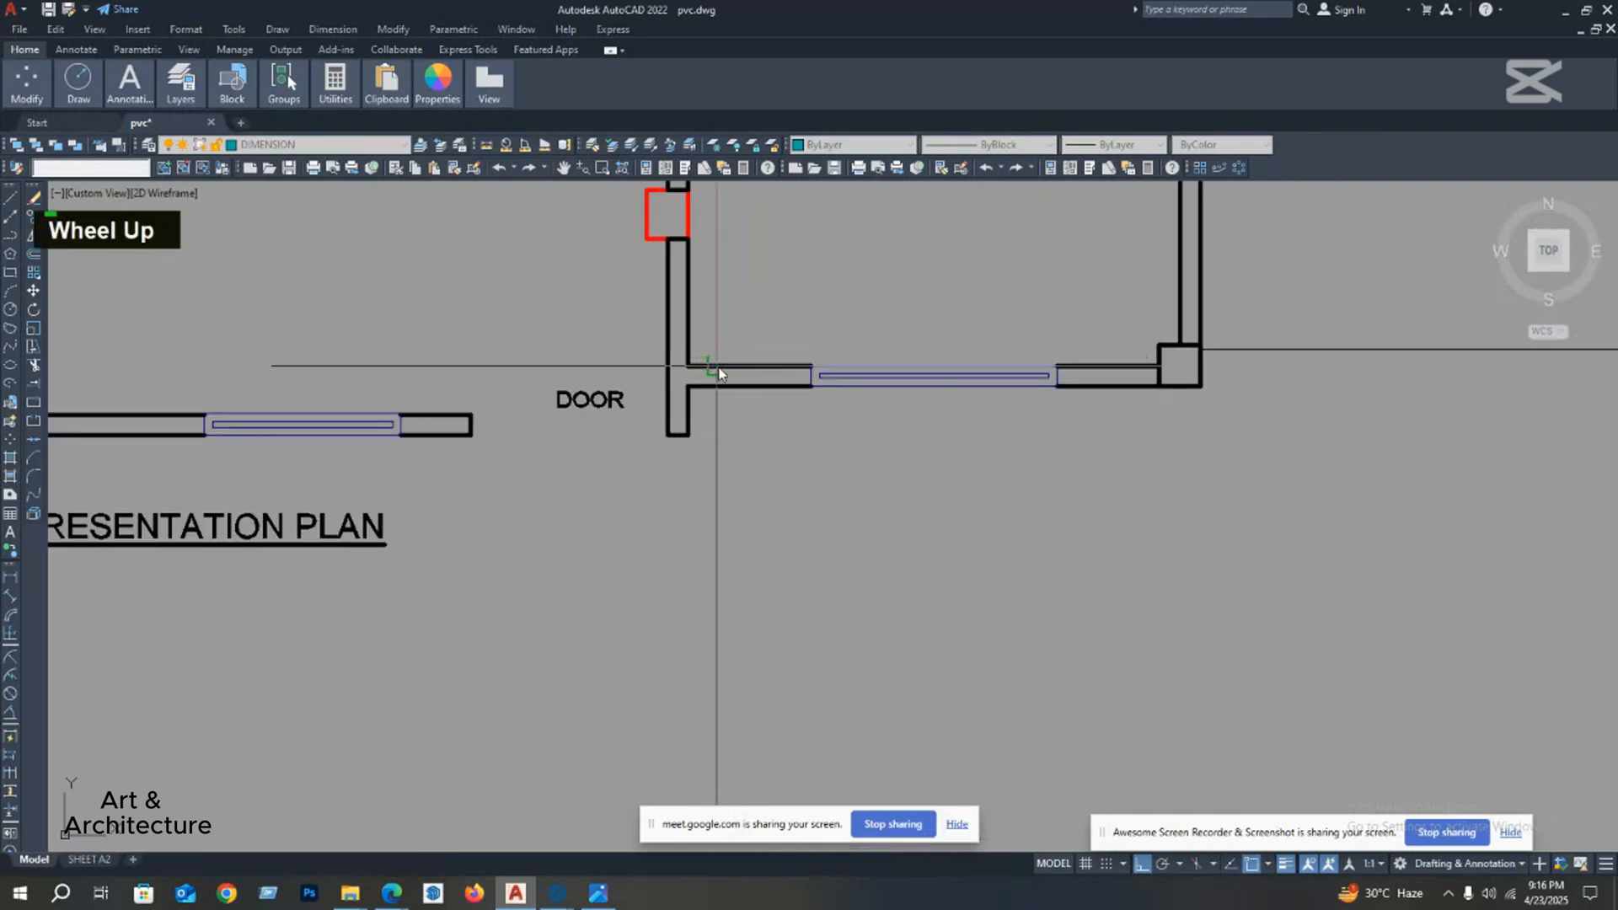
{"action": "middle_click_drag", "start_coordinate": [718, 374], "coordinate": [830, 527]}
{"action": "scroll", "coordinate": [784, 565], "scroll_direction": "up", "scroll_amount": 2}
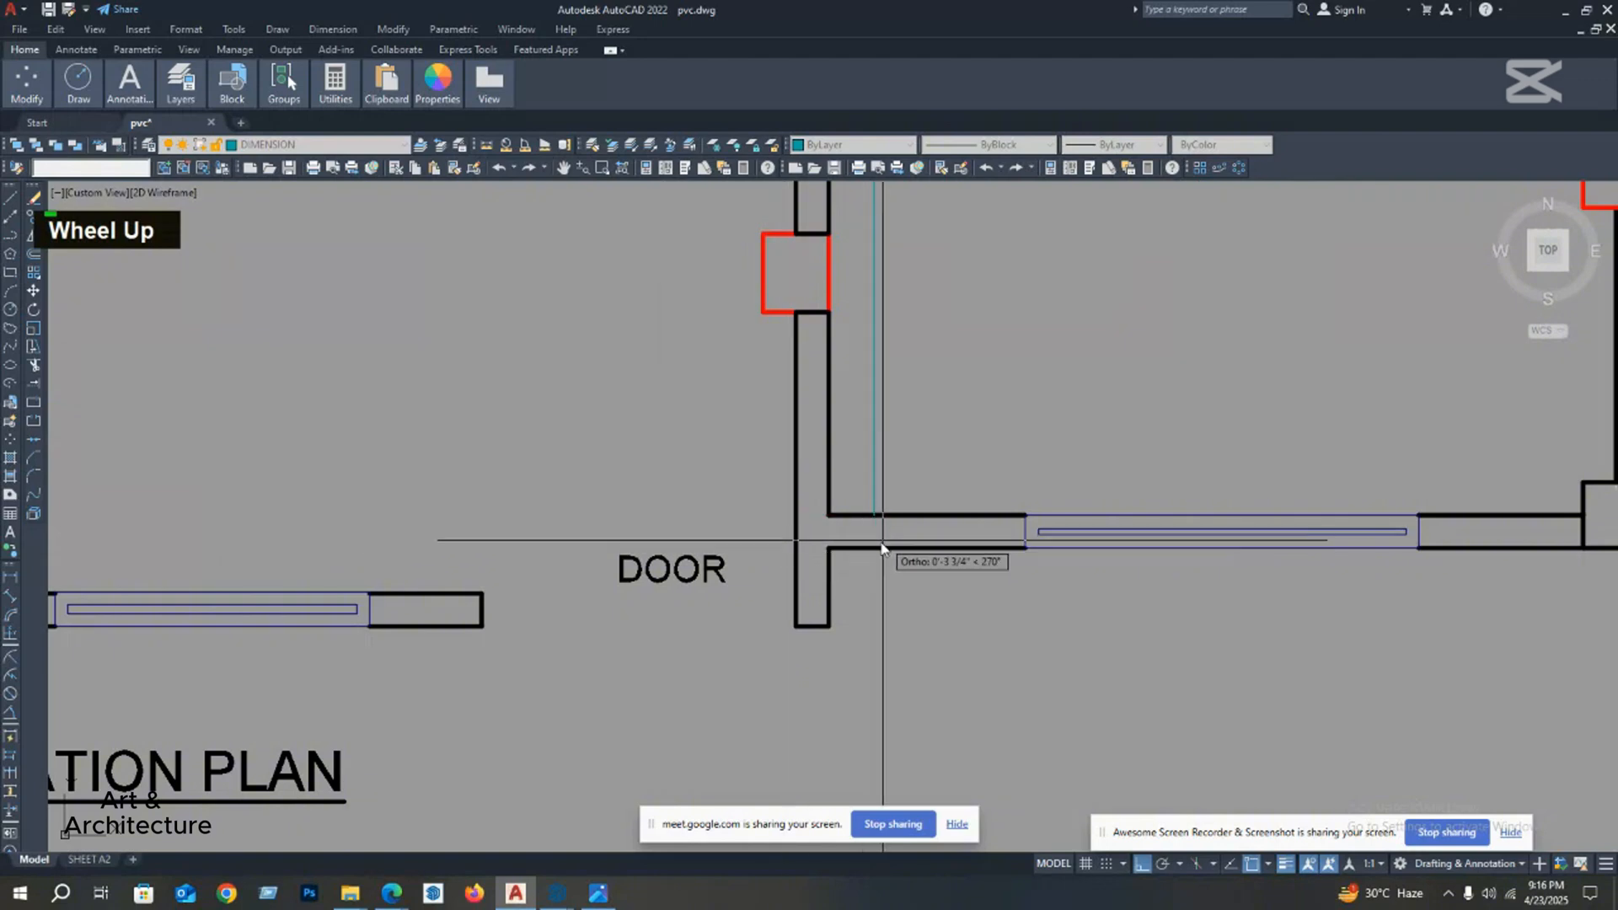
{"action": "left_click", "coordinate": [876, 549]}
{"action": "left_click", "coordinate": [829, 549]}
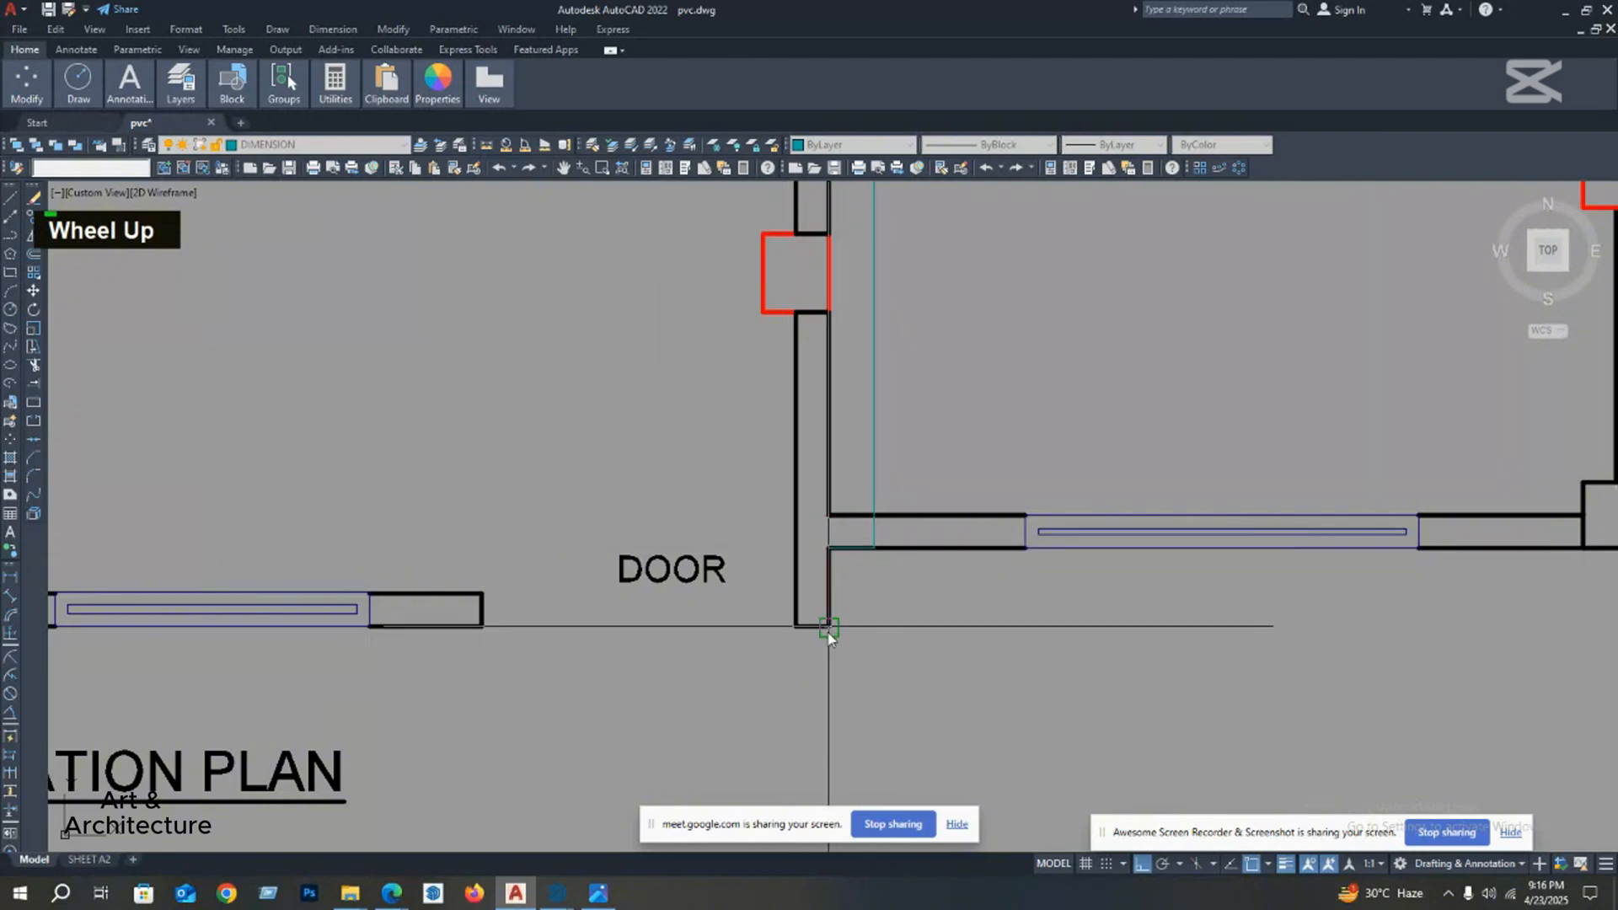
{"action": "left_click", "coordinate": [829, 630]}
{"action": "scroll", "coordinate": [589, 601], "scroll_direction": "down", "scroll_amount": 4}
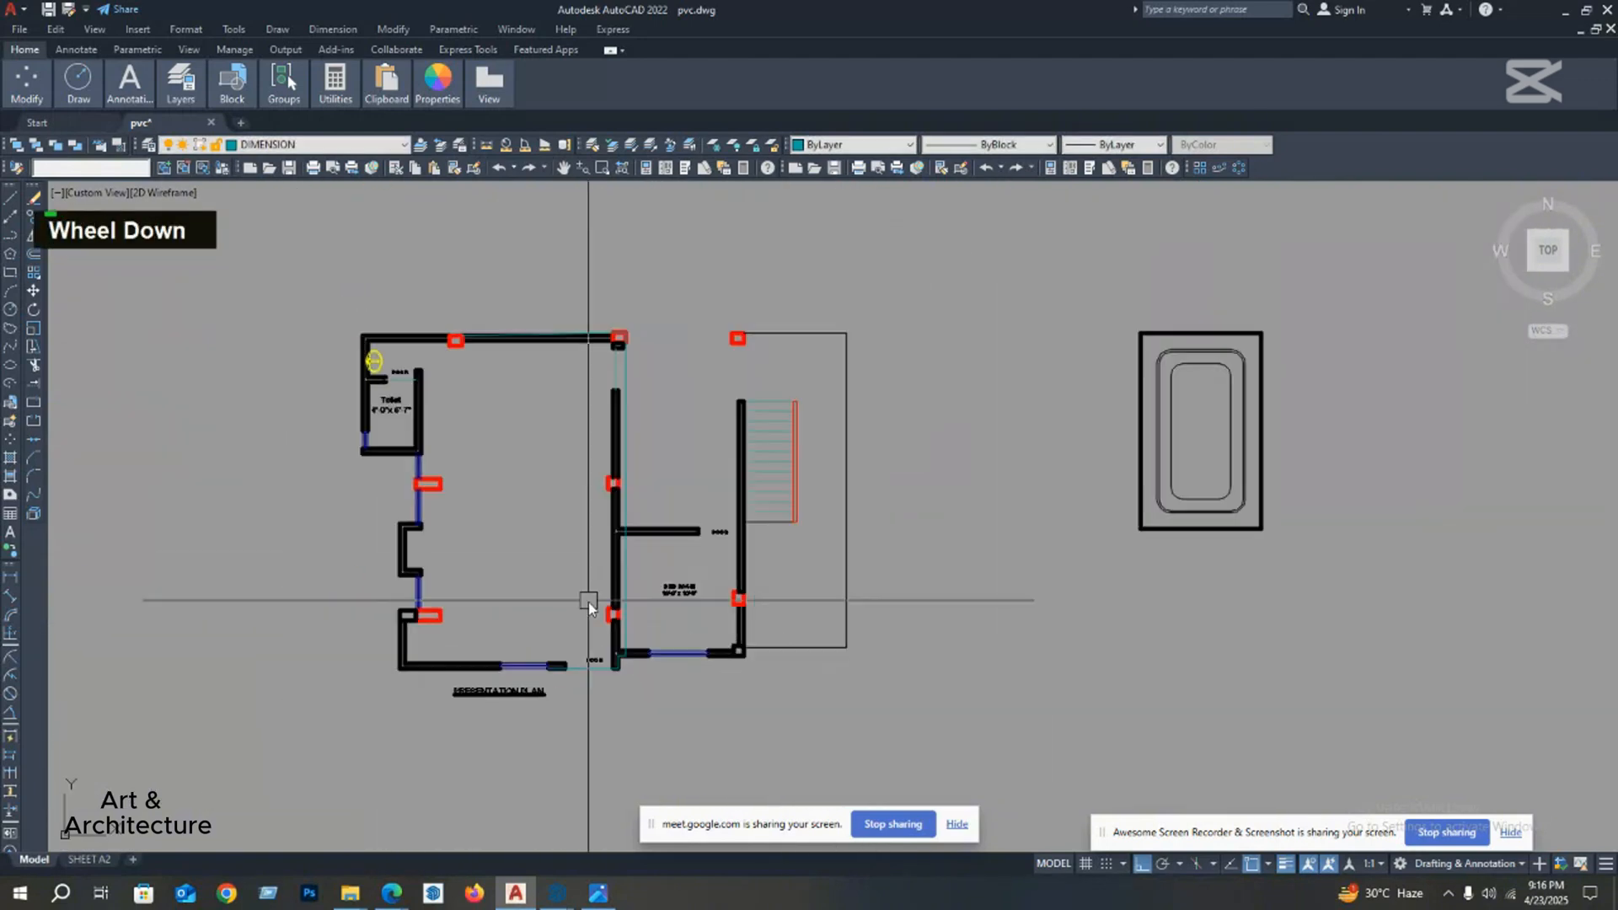
Step: Move the traced polyline off the floor plan into the empty area below the short horizontal line
{"action": "scroll", "coordinate": [640, 387], "scroll_direction": "up", "scroll_amount": 5}
{"action": "scroll", "coordinate": [632, 318], "scroll_direction": "down", "scroll_amount": 6}
{"action": "mouse_move", "coordinate": [632, 318]}
{"action": "middle_mouse_down"}
{"action": "mouse_move", "coordinate": [386, 408]}
{"action": "mouse_move", "coordinate": [377, 430]}
{"action": "middle_mouse_up"}
{"action": "type", "text": "m"}
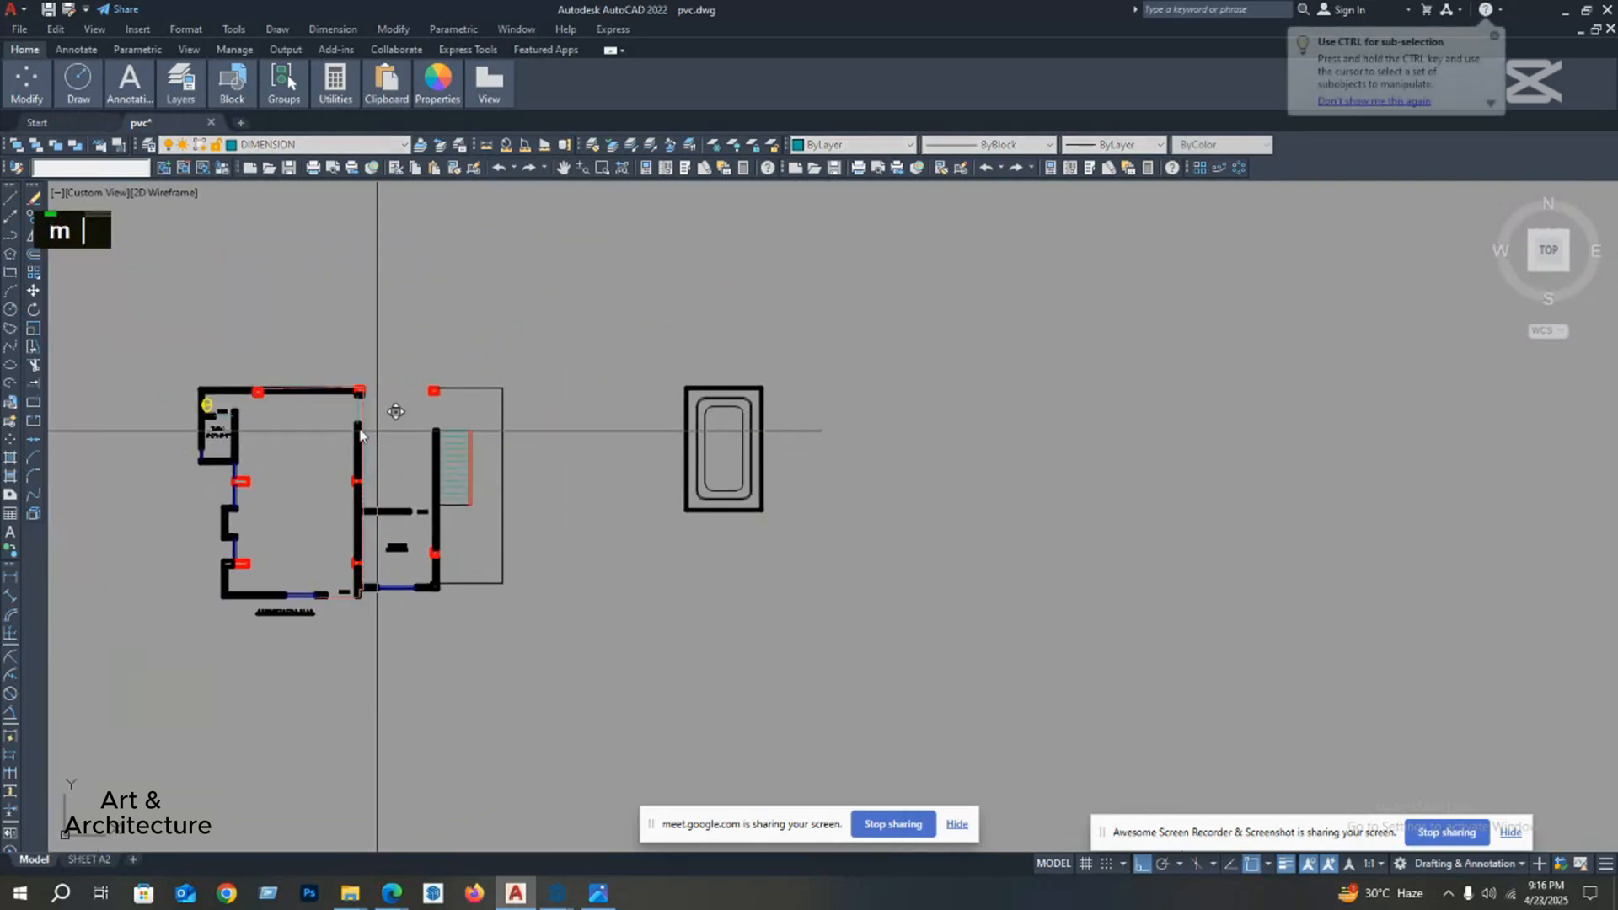
{"action": "left_click", "coordinate": [360, 431]}
{"action": "scroll", "coordinate": [354, 431], "scroll_direction": "down", "scroll_amount": 6}
{"action": "left_click", "coordinate": [714, 432]}
{"action": "scroll", "coordinate": [654, 431], "scroll_direction": "up", "scroll_amount": 5}
{"action": "middle_click_drag", "start_coordinate": [624, 436], "coordinate": [542, 509]}
{"action": "scroll", "coordinate": [544, 509], "scroll_direction": "down", "scroll_amount": 2}
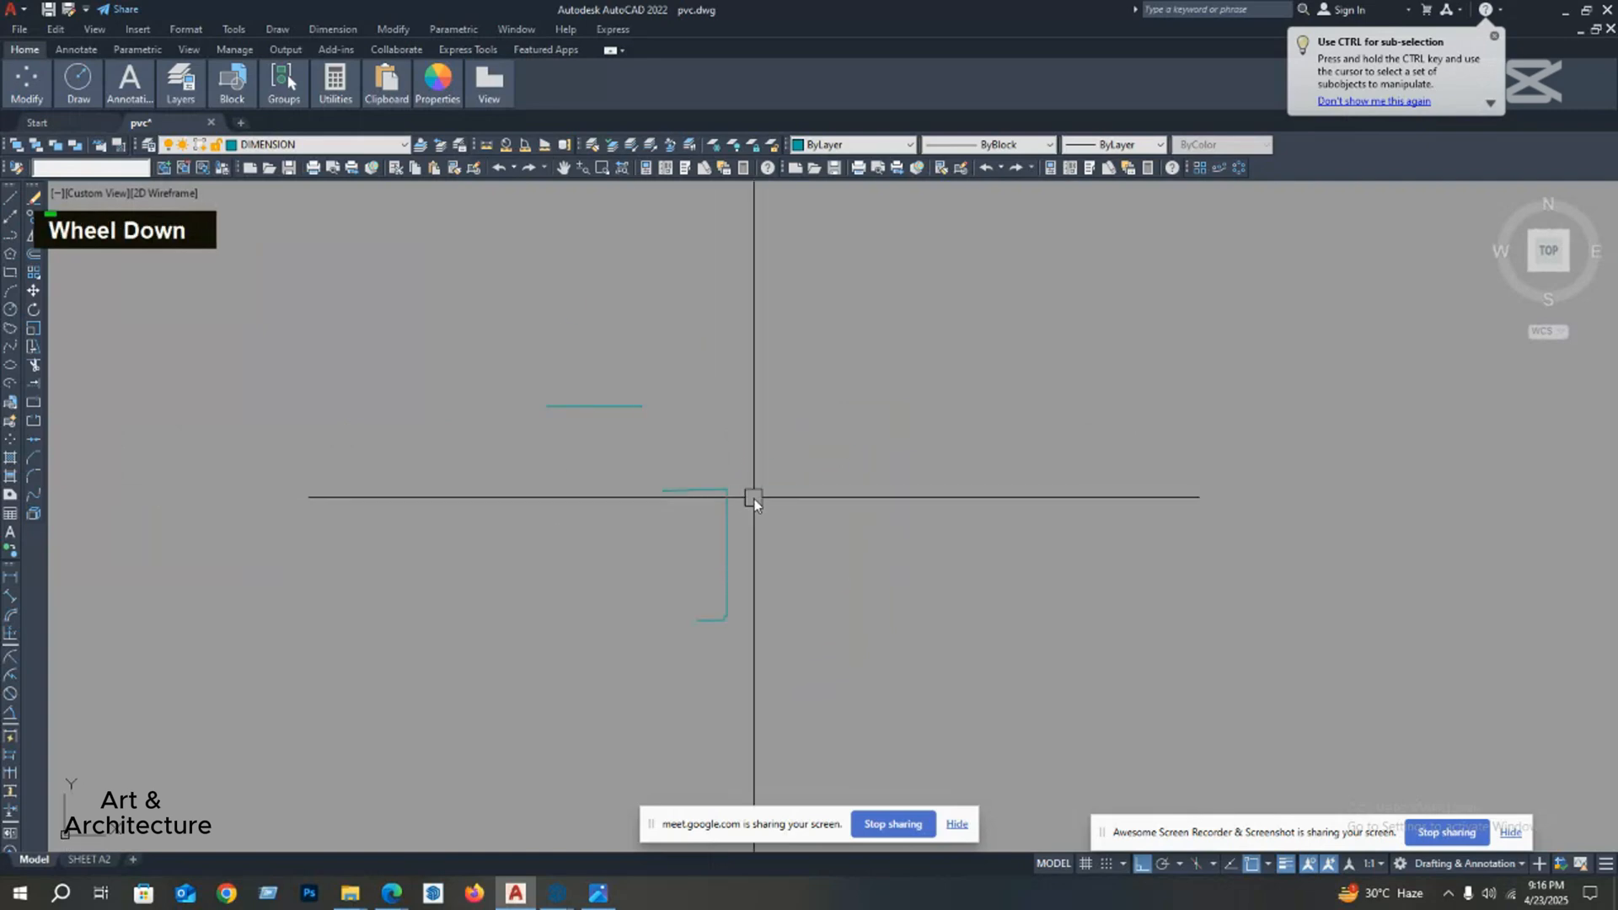
{"action": "scroll", "coordinate": [733, 508], "scroll_direction": "up", "scroll_amount": 2}
{"action": "middle_click_drag", "start_coordinate": [733, 509], "coordinate": [733, 503]}
{"action": "scroll", "coordinate": [722, 684], "scroll_direction": "up", "scroll_amount": 2}
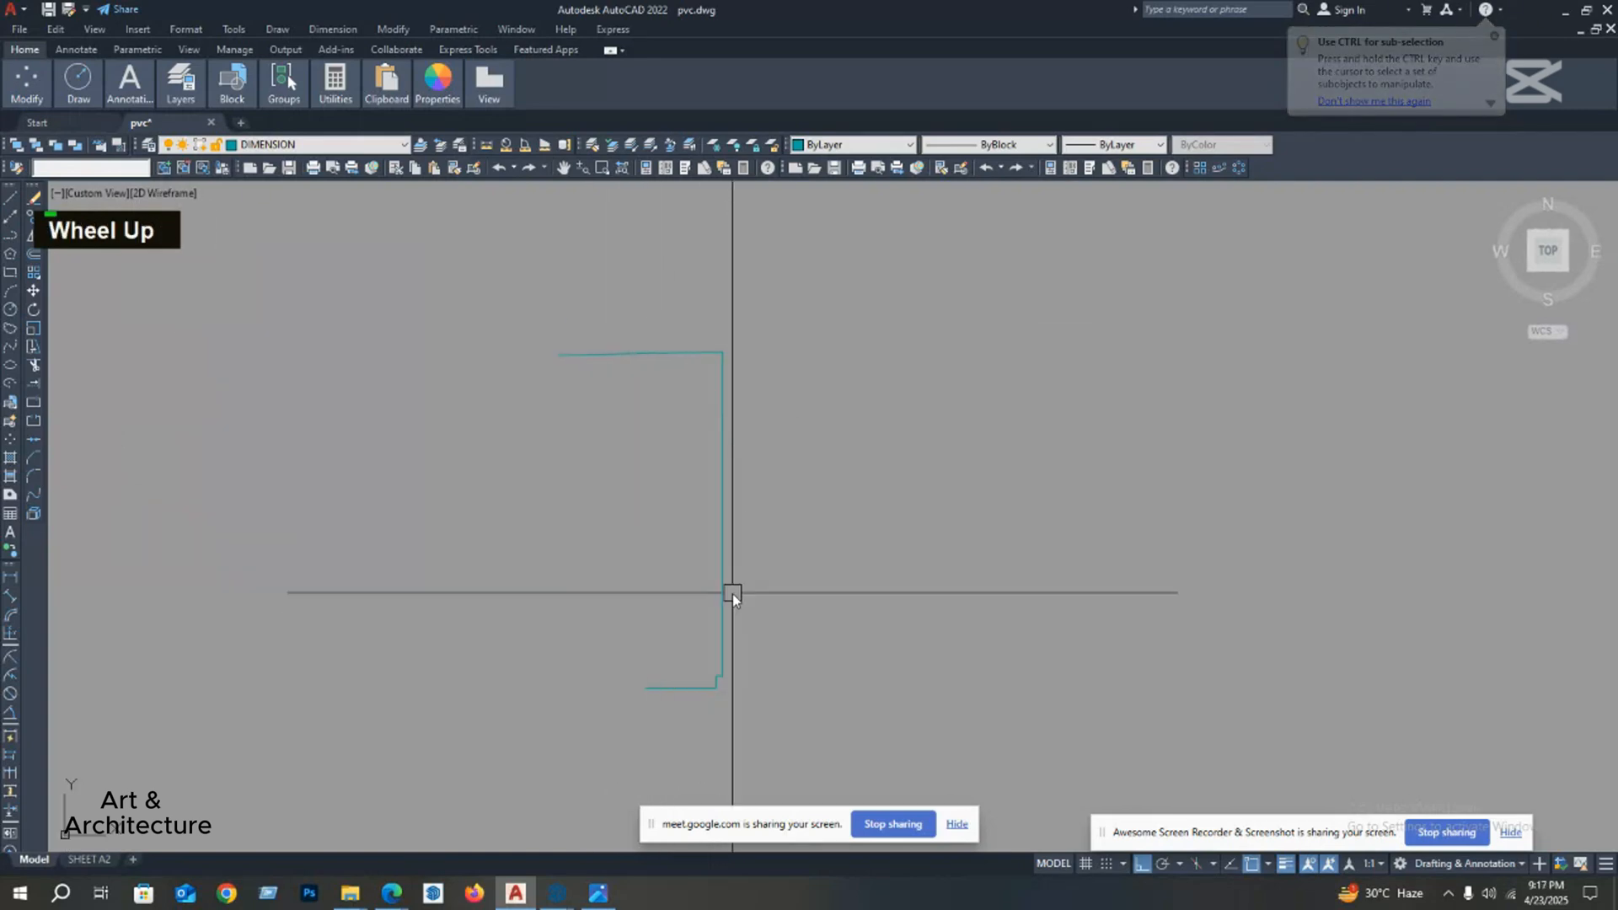
Step: Delete the traced polyline below the short horizontal line
{"action": "scroll", "coordinate": [732, 593], "scroll_direction": "down", "scroll_amount": 2}
{"action": "middle_click_drag", "start_coordinate": [732, 593], "coordinate": [672, 593]}
{"action": "left_click", "coordinate": [667, 491]}
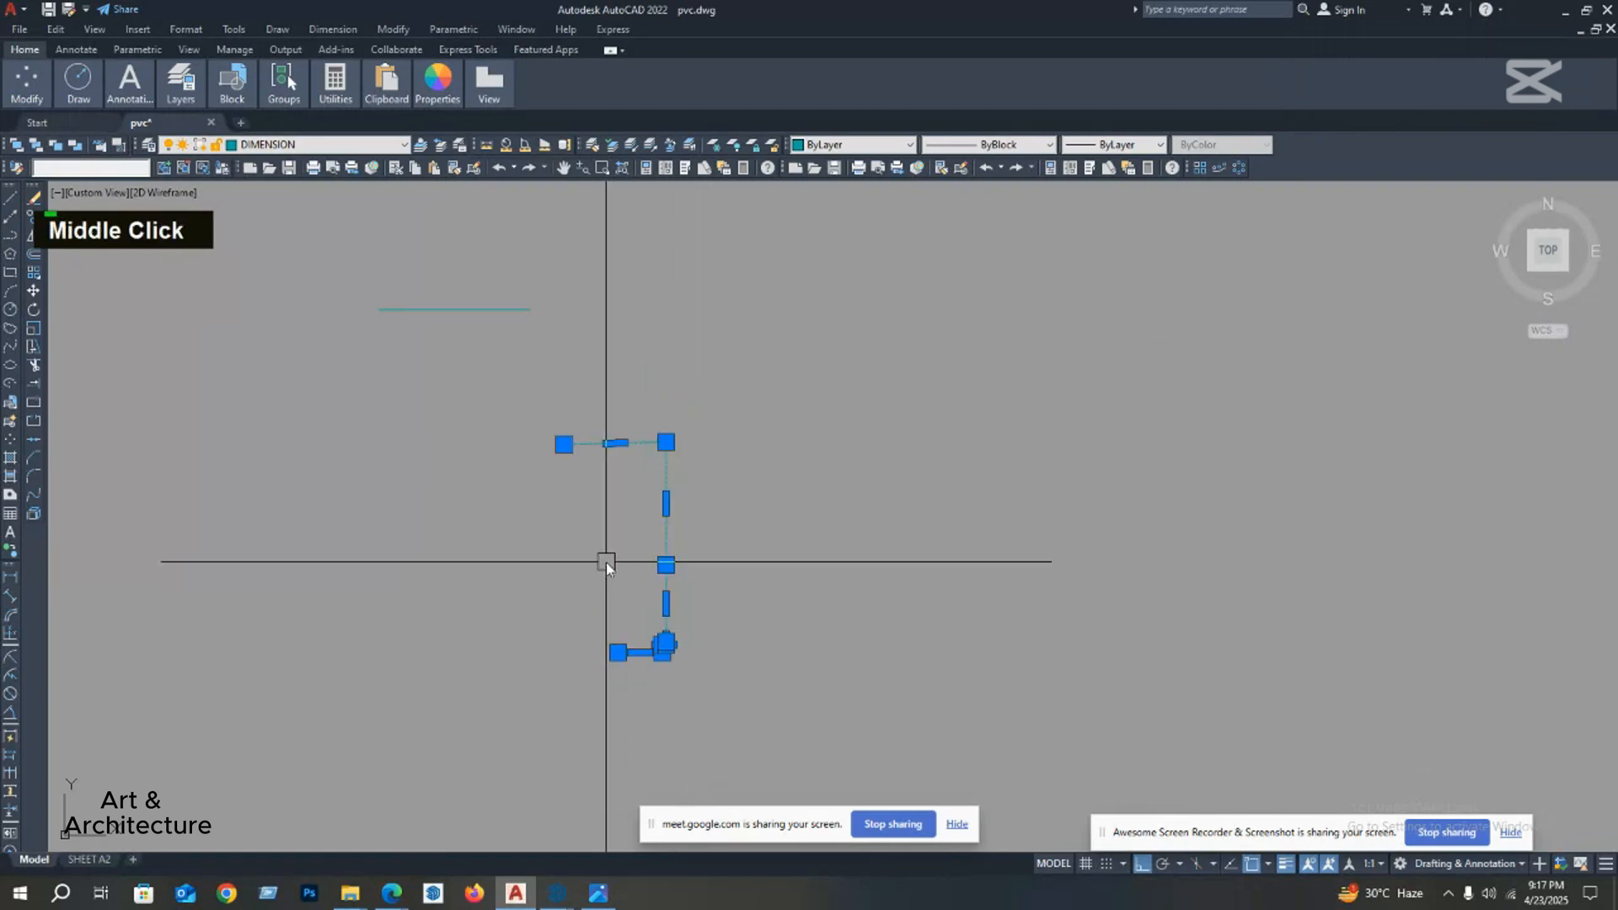
{"action": "key", "text": "Delete"}
{"action": "middle_click_drag", "start_coordinate": [536, 482], "coordinate": [478, 462]}
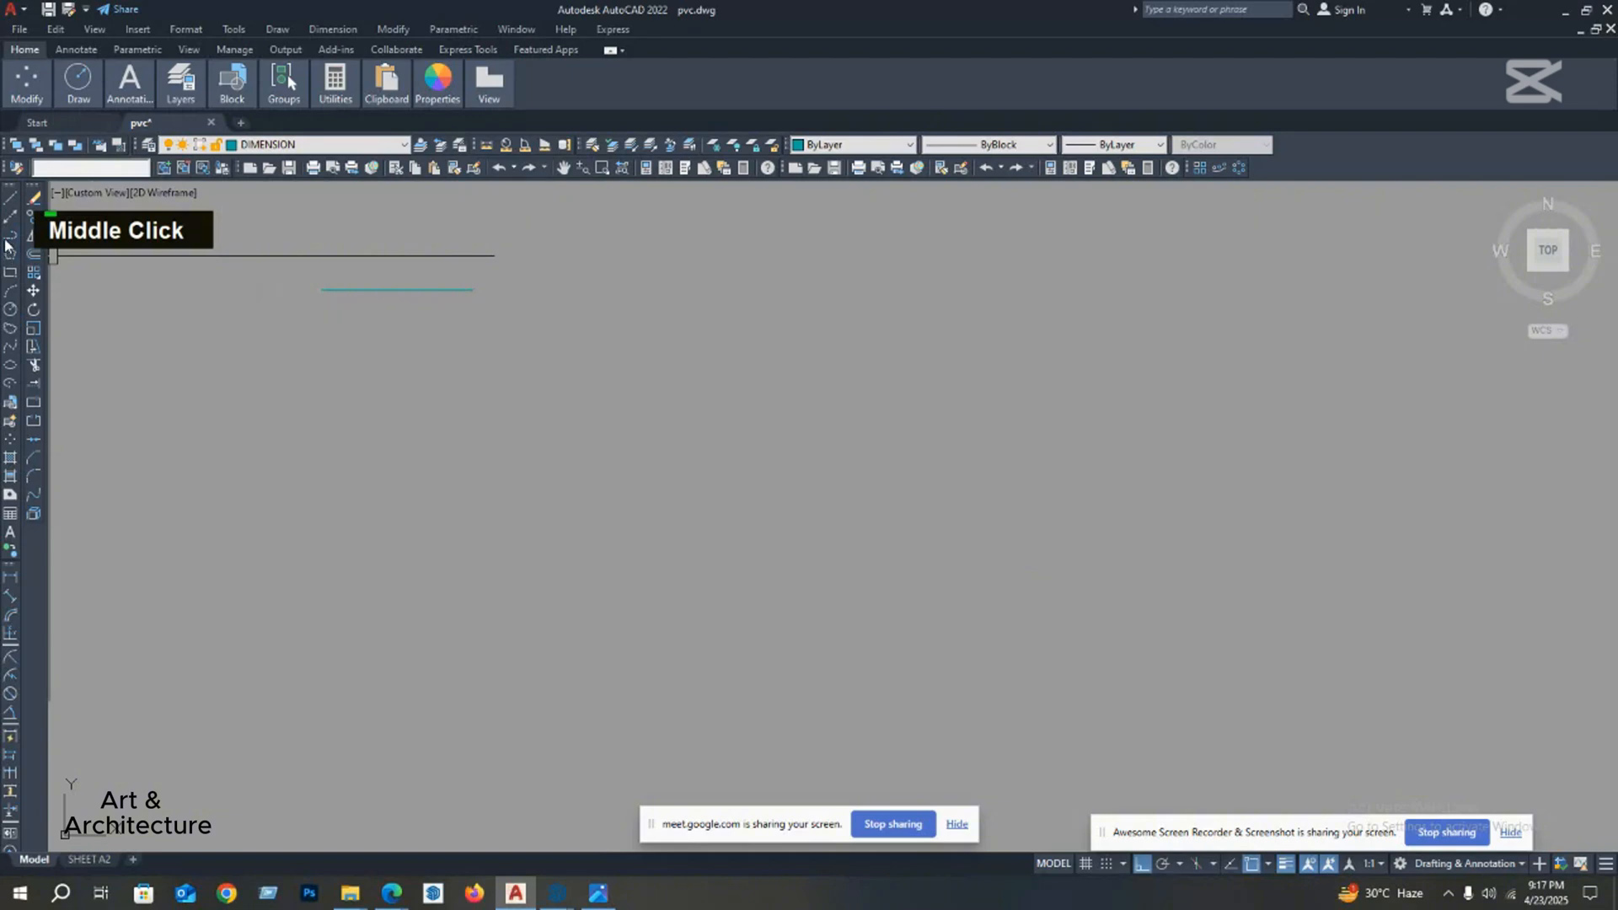
{"action": "key", "text": "Escape"}
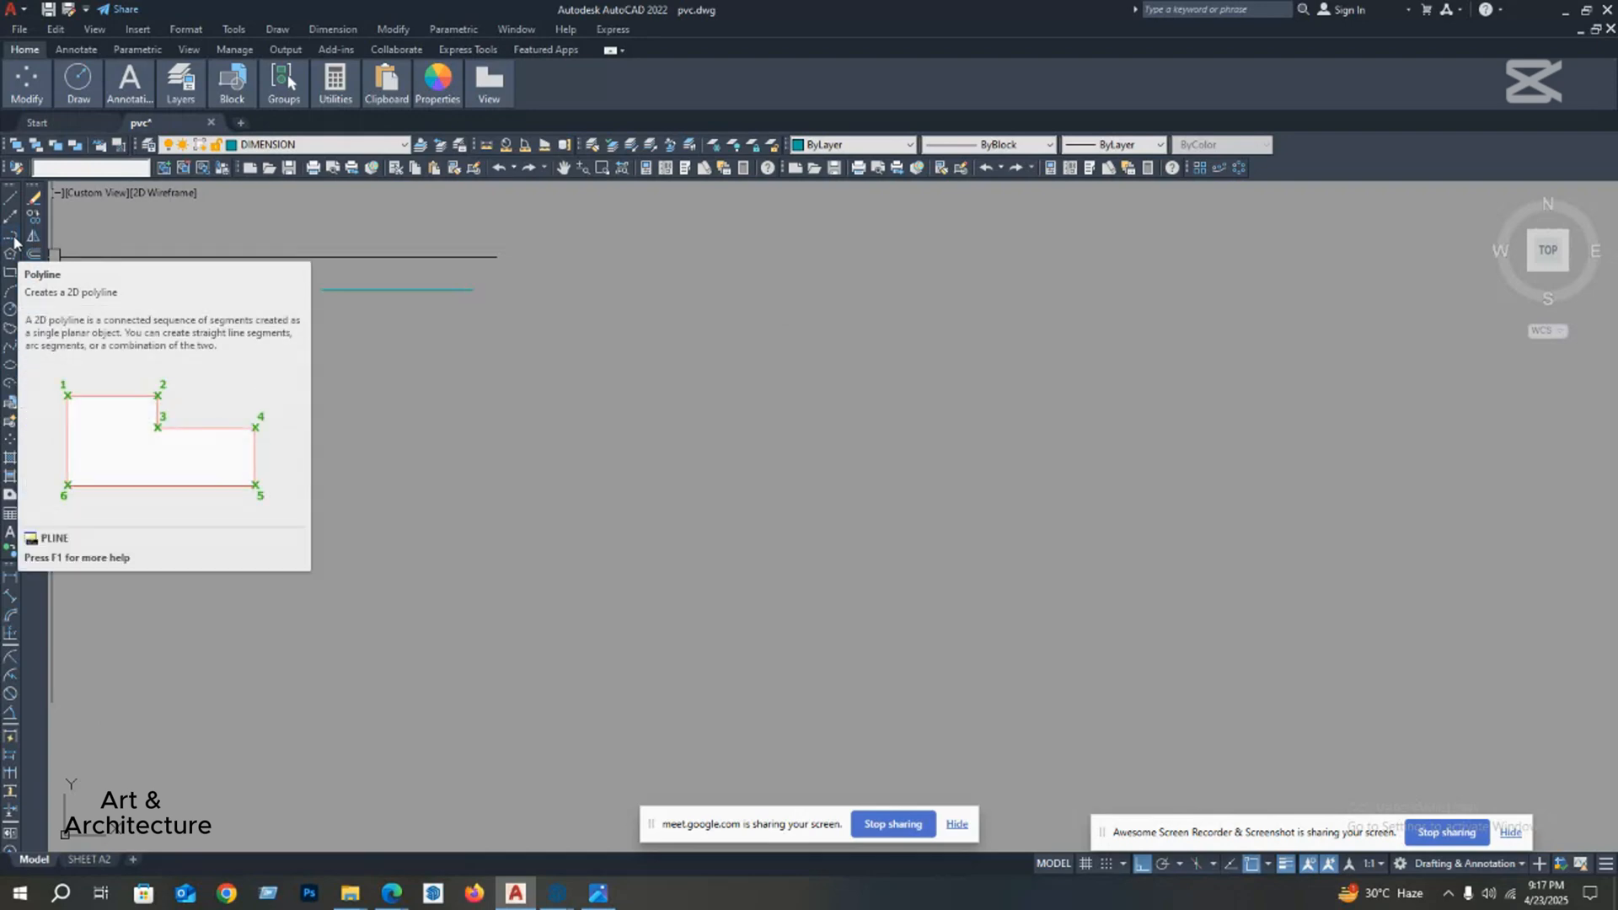
Step: Start a polyline below the short horizontal line and run it right, down, and right again as a stepped edge
{"action": "type", "text": "pl"}
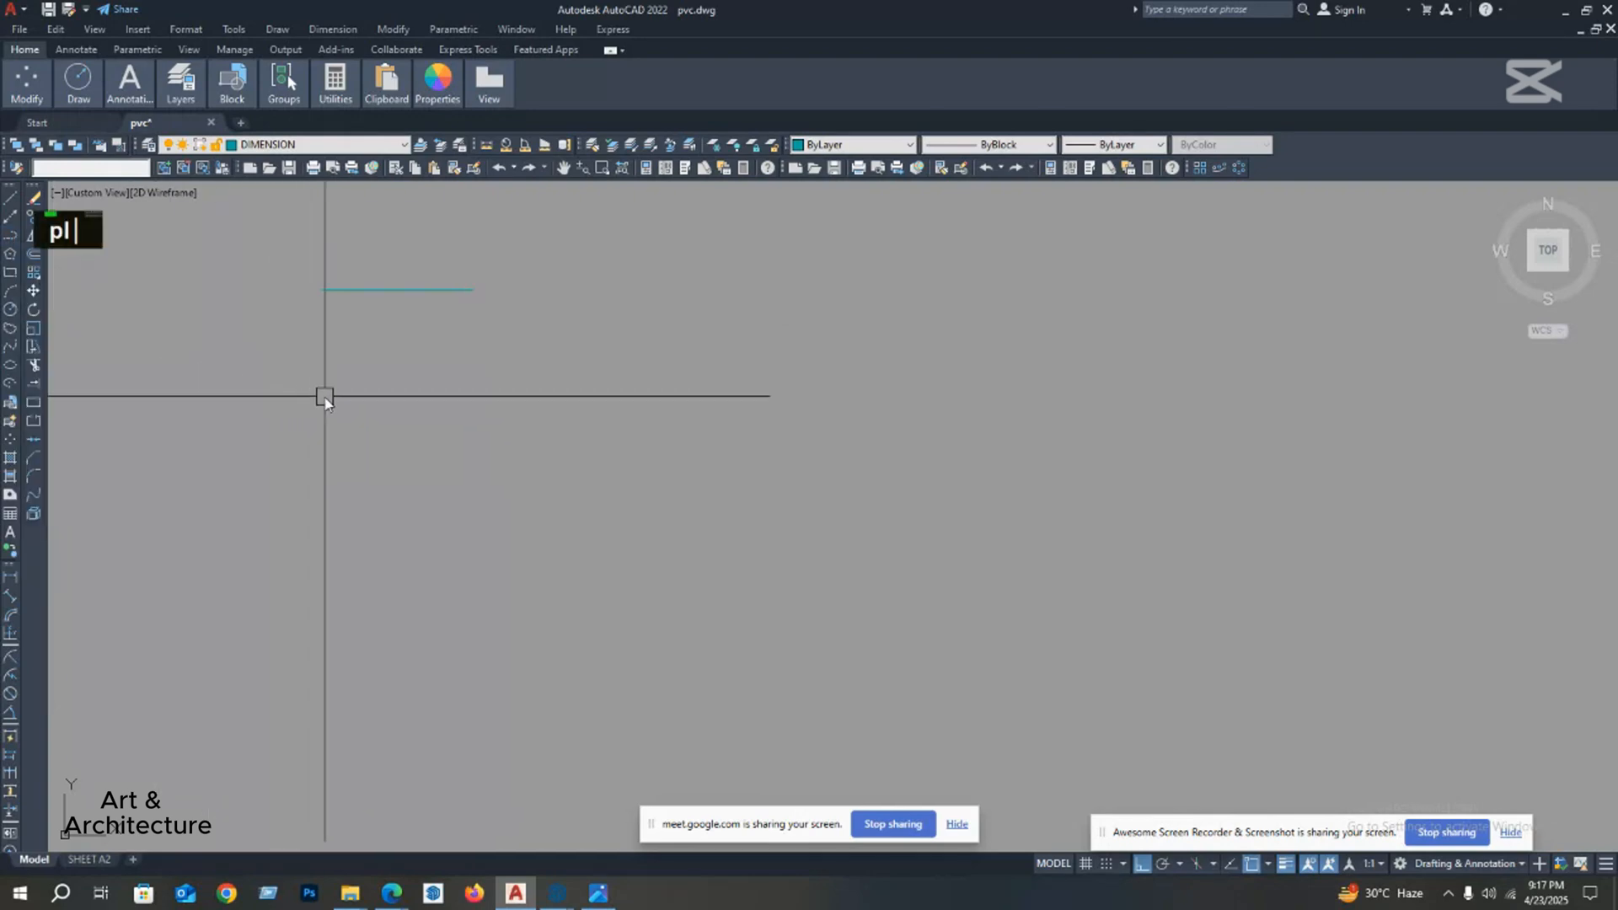
{"action": "key", "text": "Return"}
{"action": "left_click", "coordinate": [451, 463]}
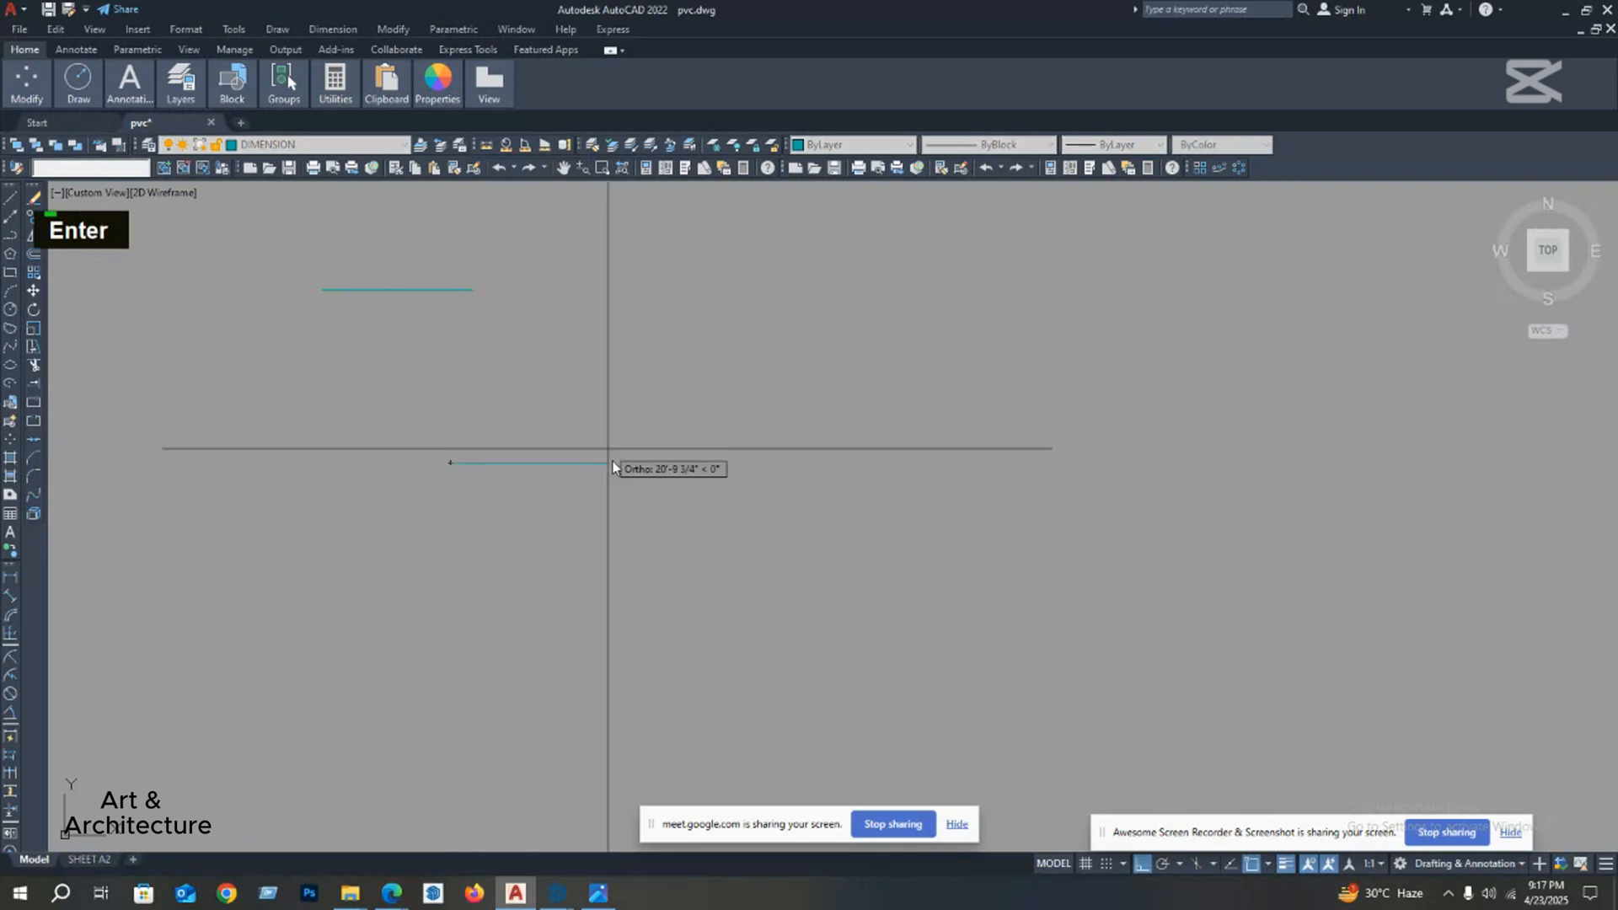
{"action": "left_click", "coordinate": [638, 462]}
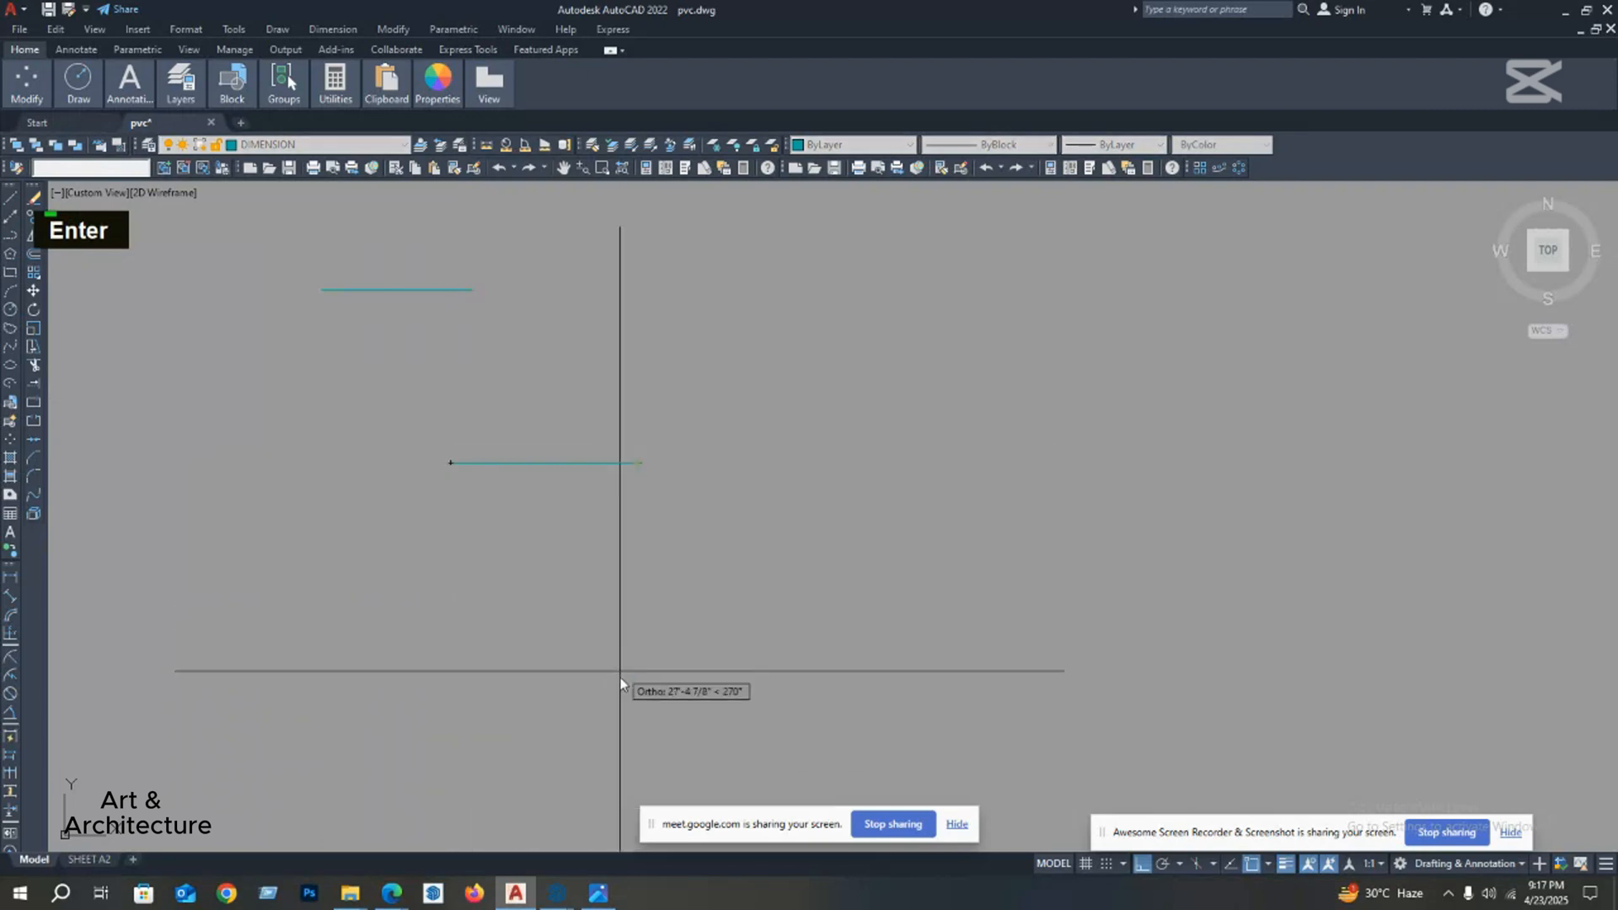
{"action": "left_click", "coordinate": [638, 645]}
{"action": "left_click", "coordinate": [769, 646]}
Step: Continue the polyline down, left, up, left and up, and bring it back to its start point as a stepped closed outline
{"action": "middle_click_drag", "start_coordinate": [772, 738], "coordinate": [797, 541]}
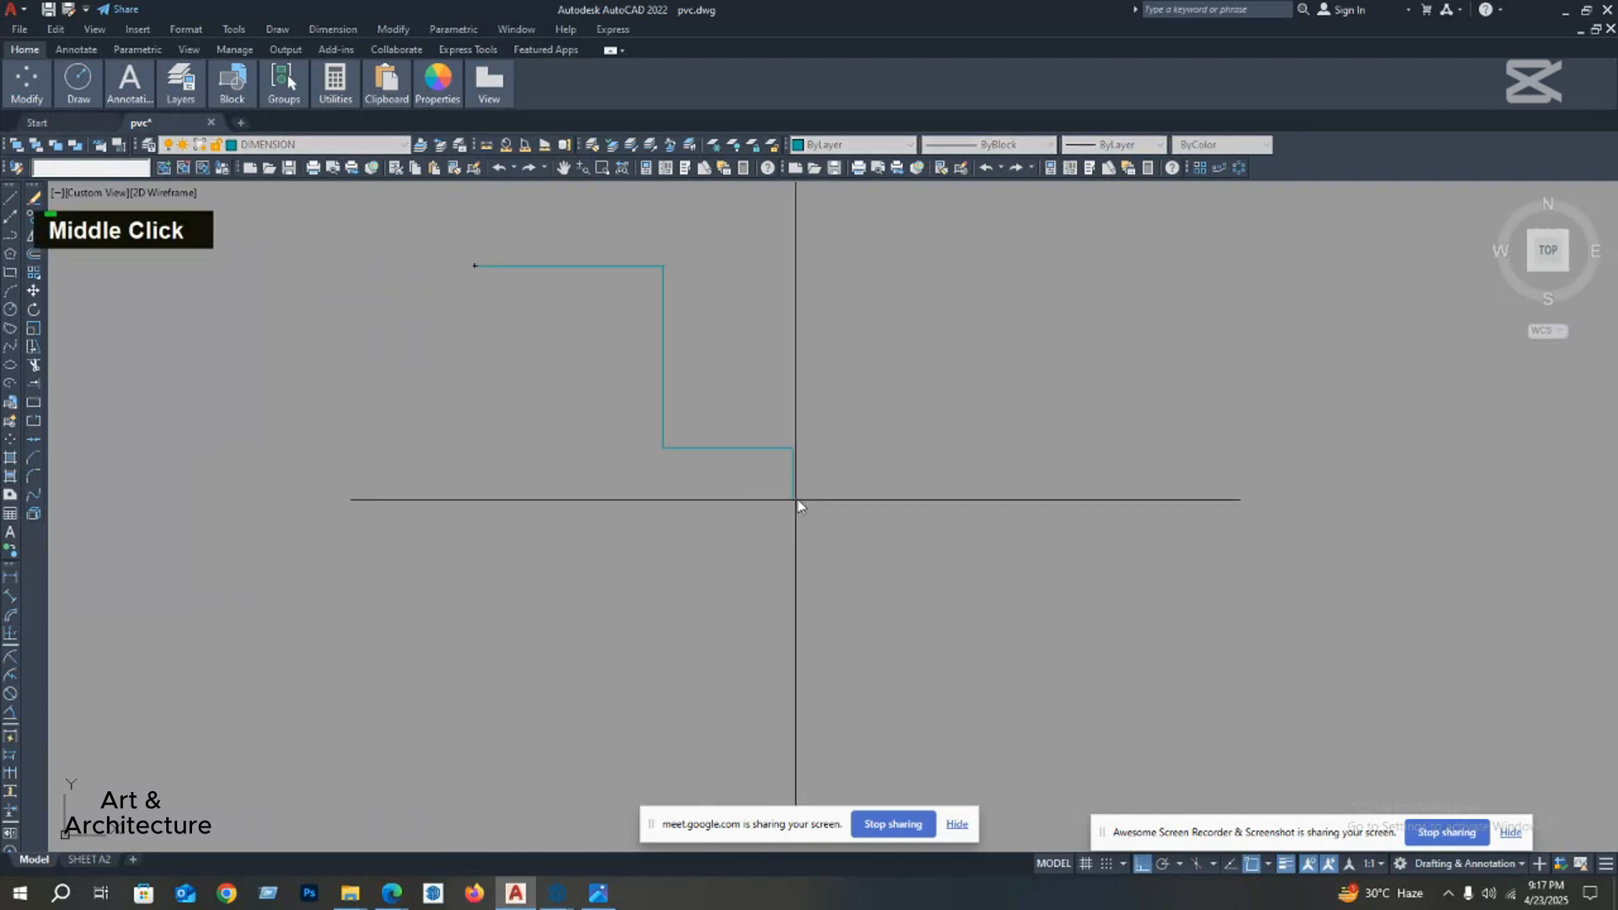
{"action": "left_click", "coordinate": [793, 617]}
{"action": "left_click", "coordinate": [542, 616]}
{"action": "left_click", "coordinate": [542, 453]}
{"action": "left_click", "coordinate": [416, 453]}
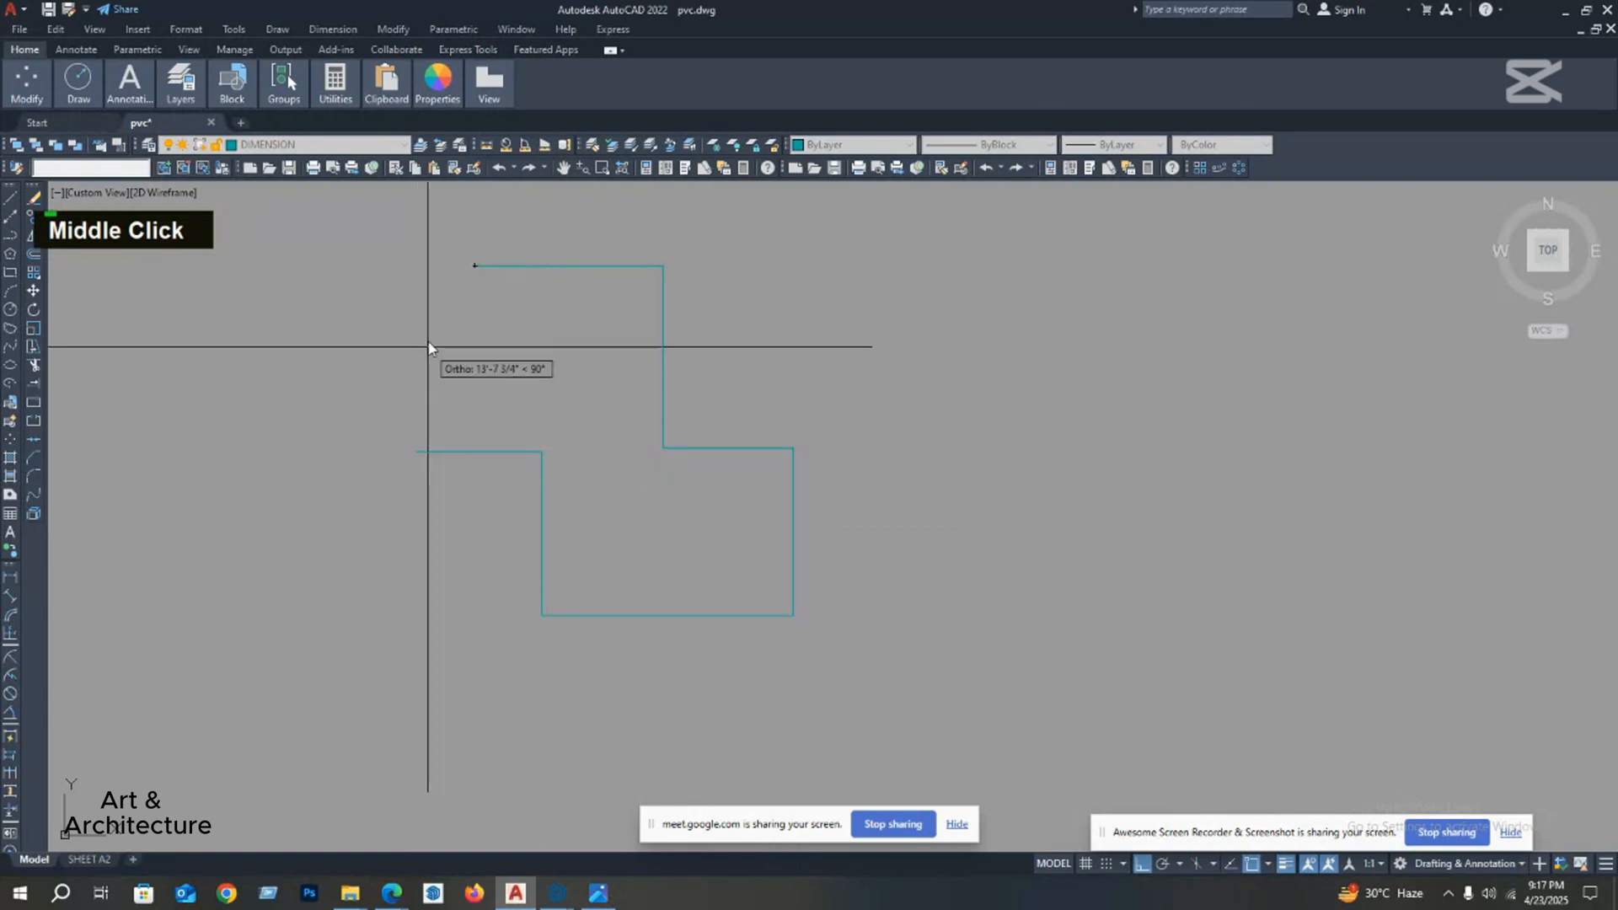
{"action": "left_click", "coordinate": [420, 267]}
{"action": "left_click", "coordinate": [475, 268]}
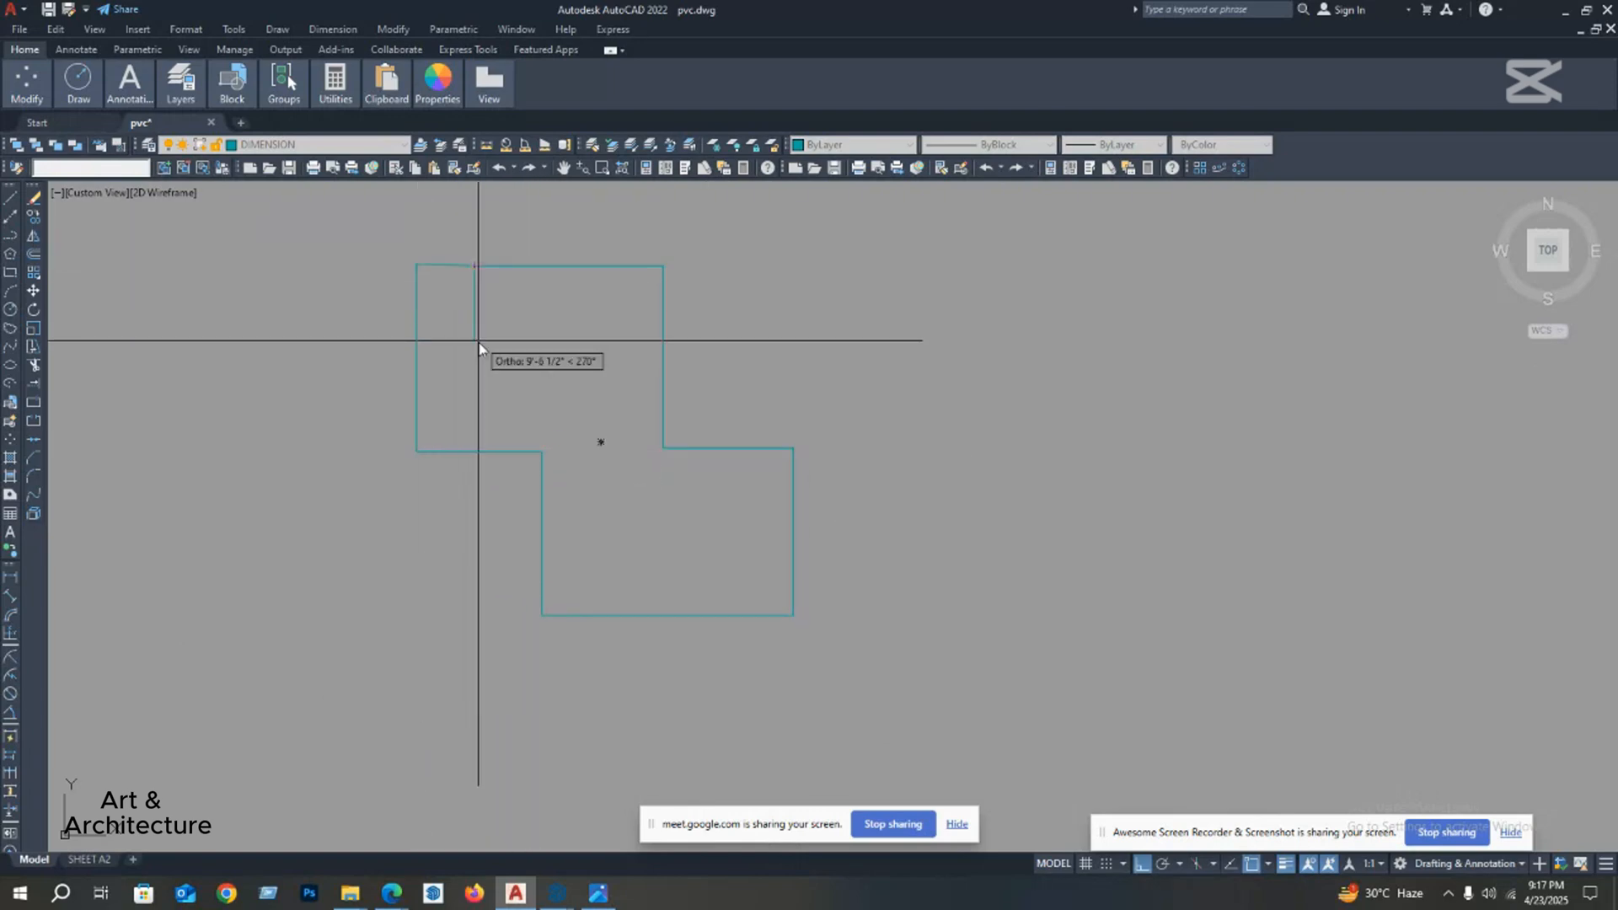
{"action": "key", "text": "space"}
Step: Select the stepped outline to check whether it is one object, and clear the selection
{"action": "scroll", "coordinate": [438, 422], "scroll_direction": "down", "scroll_amount": 2}
{"action": "double_click", "coordinate": [470, 441]}
{"action": "middle_click_drag", "start_coordinate": [481, 469], "coordinate": [494, 497]}
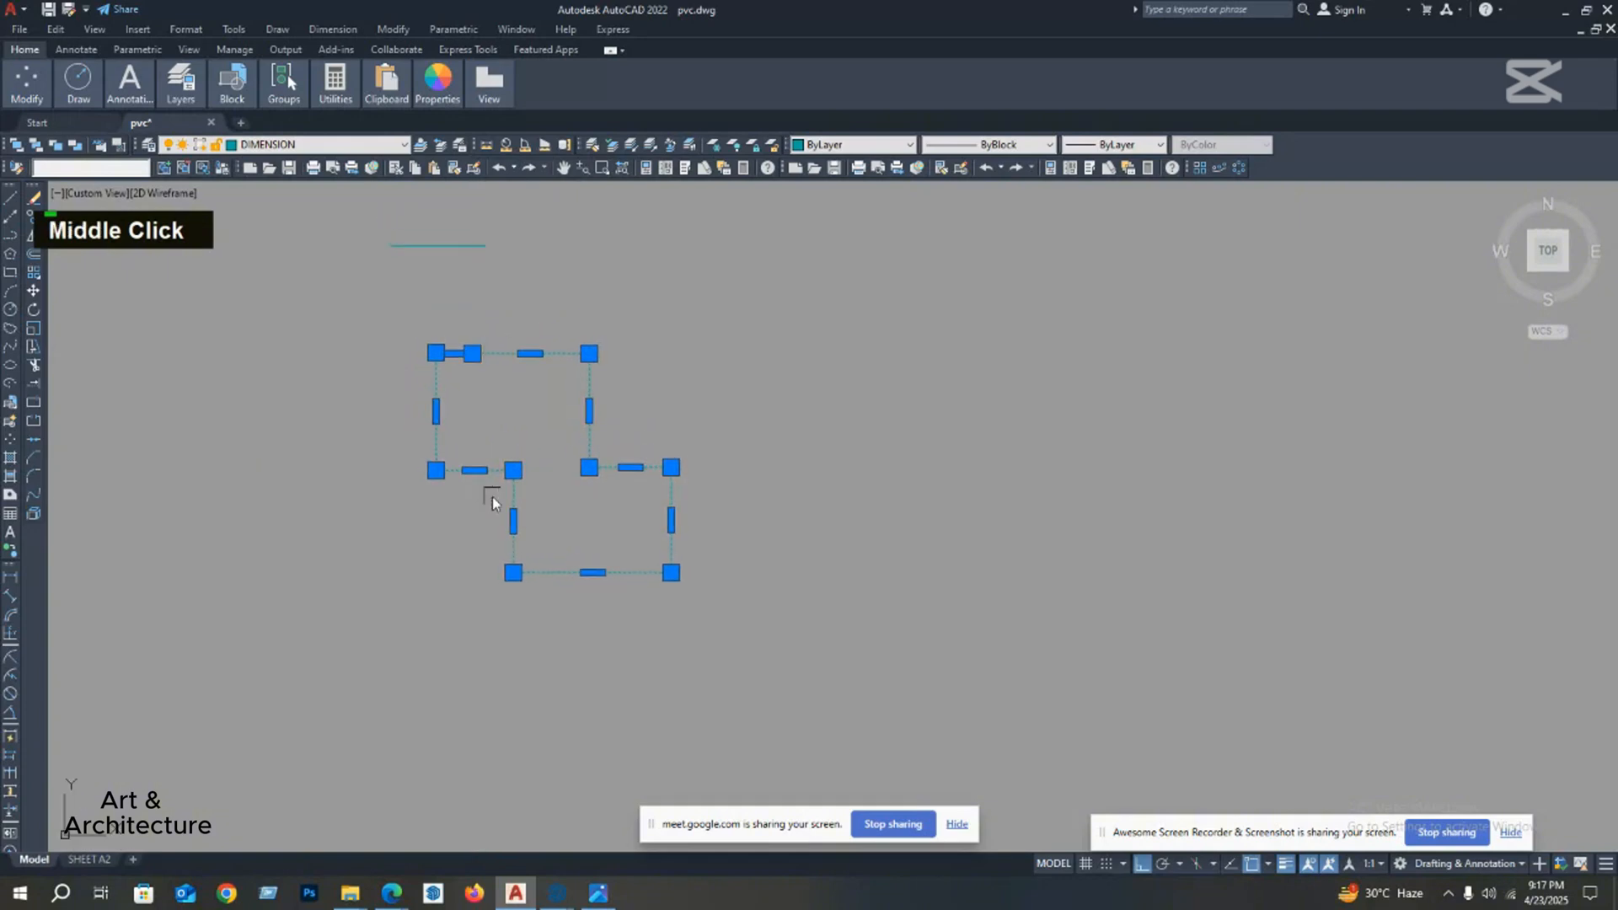
{"action": "key", "text": "Escape"}
{"action": "middle_click_drag", "start_coordinate": [604, 447], "coordinate": [608, 487]}
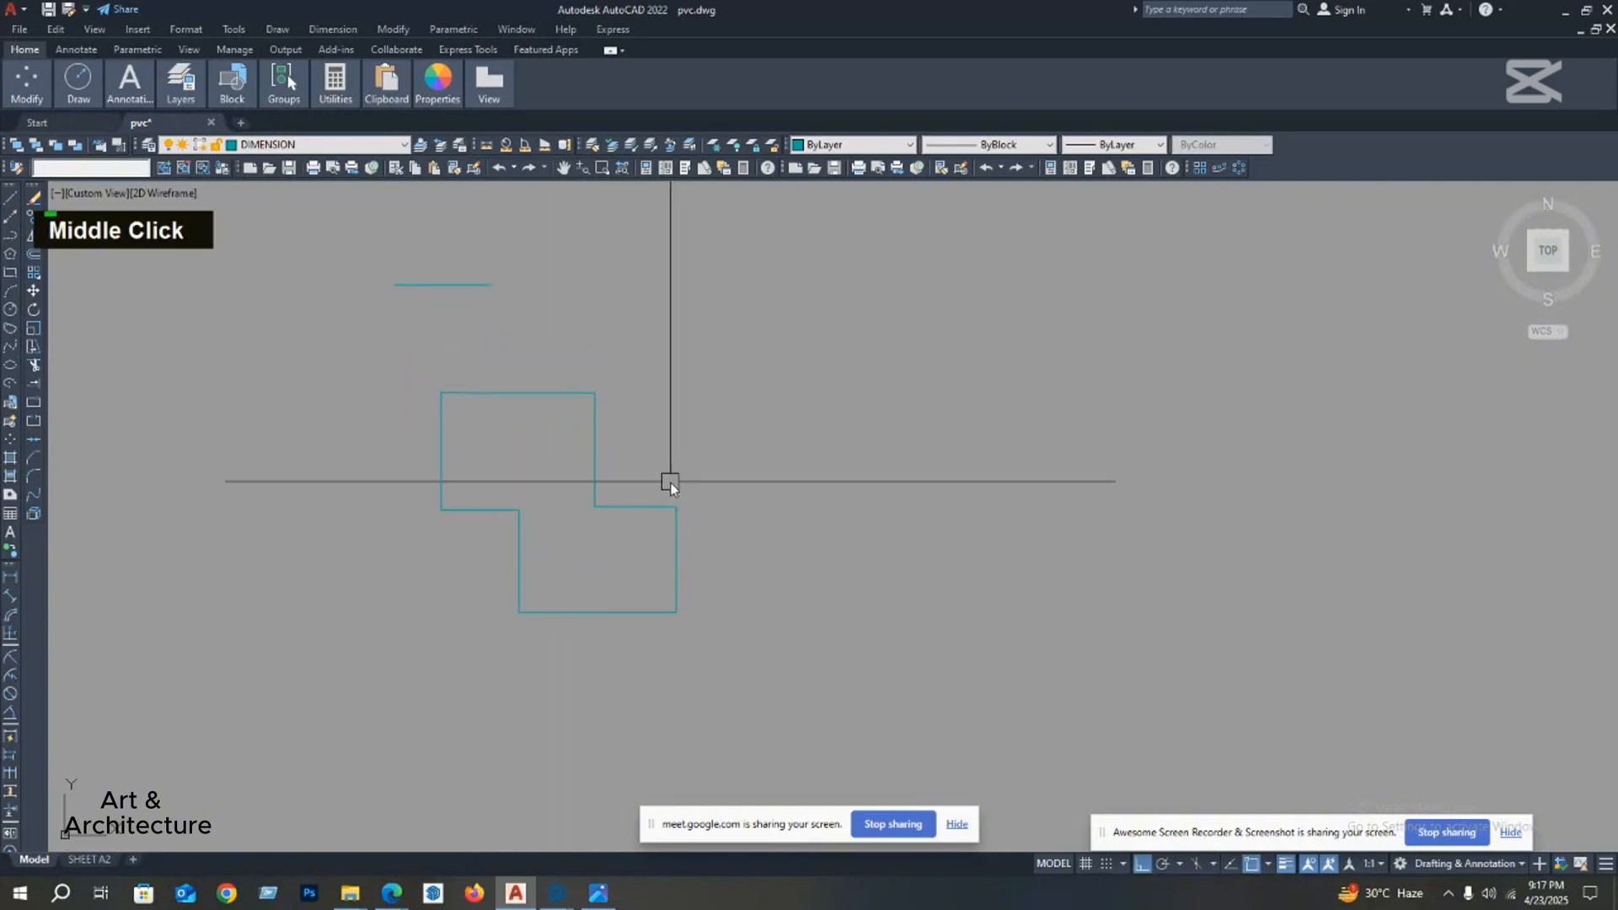
{"action": "left_click", "coordinate": [526, 392]}
{"action": "key", "text": "Escape"}
Step: Explode the stepped polyline outline into individual line segments
{"action": "left_click", "coordinate": [499, 394]}
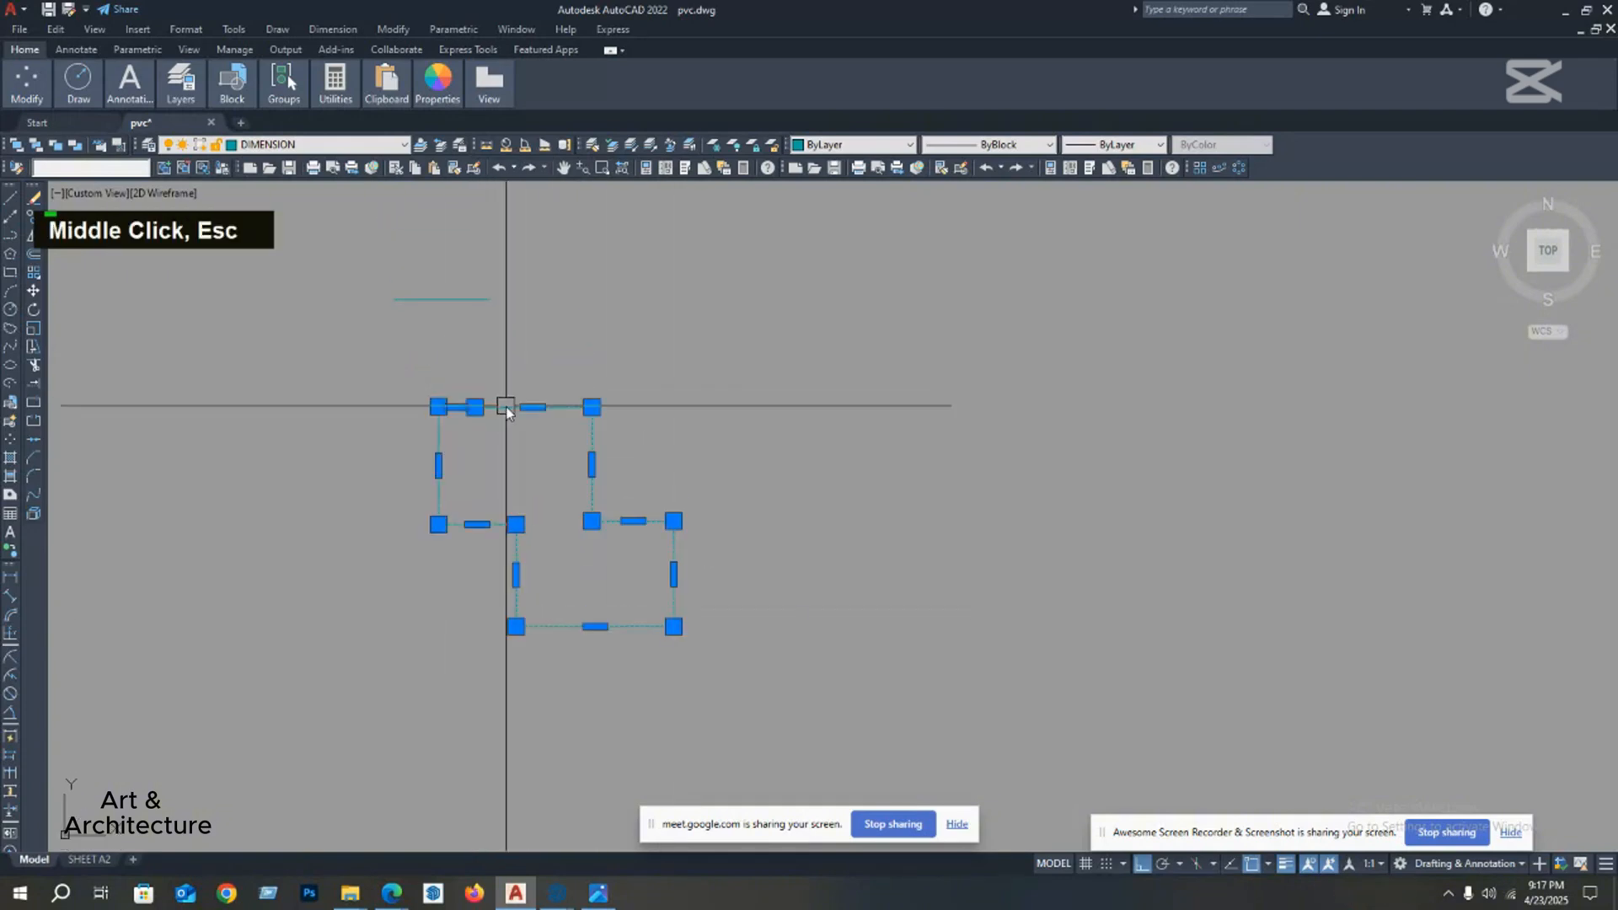
{"action": "scroll", "coordinate": [529, 390], "scroll_direction": "up", "scroll_amount": 2}
{"action": "mouse_move", "coordinate": [529, 389]}
{"action": "middle_mouse_down"}
{"action": "mouse_move", "coordinate": [572, 381]}
{"action": "mouse_move", "coordinate": [530, 399]}
{"action": "middle_mouse_up"}
{"action": "scroll", "coordinate": [491, 400], "scroll_direction": "up", "scroll_amount": 2}
{"action": "scroll", "coordinate": [531, 399], "scroll_direction": "up", "scroll_amount": 2}
{"action": "scroll", "coordinate": [670, 433], "scroll_direction": "down", "scroll_amount": 4}
{"action": "mouse_move", "coordinate": [669, 433]}
{"action": "middle_mouse_down"}
{"action": "mouse_move", "coordinate": [558, 421]}
{"action": "mouse_move", "coordinate": [613, 404]}
{"action": "middle_mouse_up"}
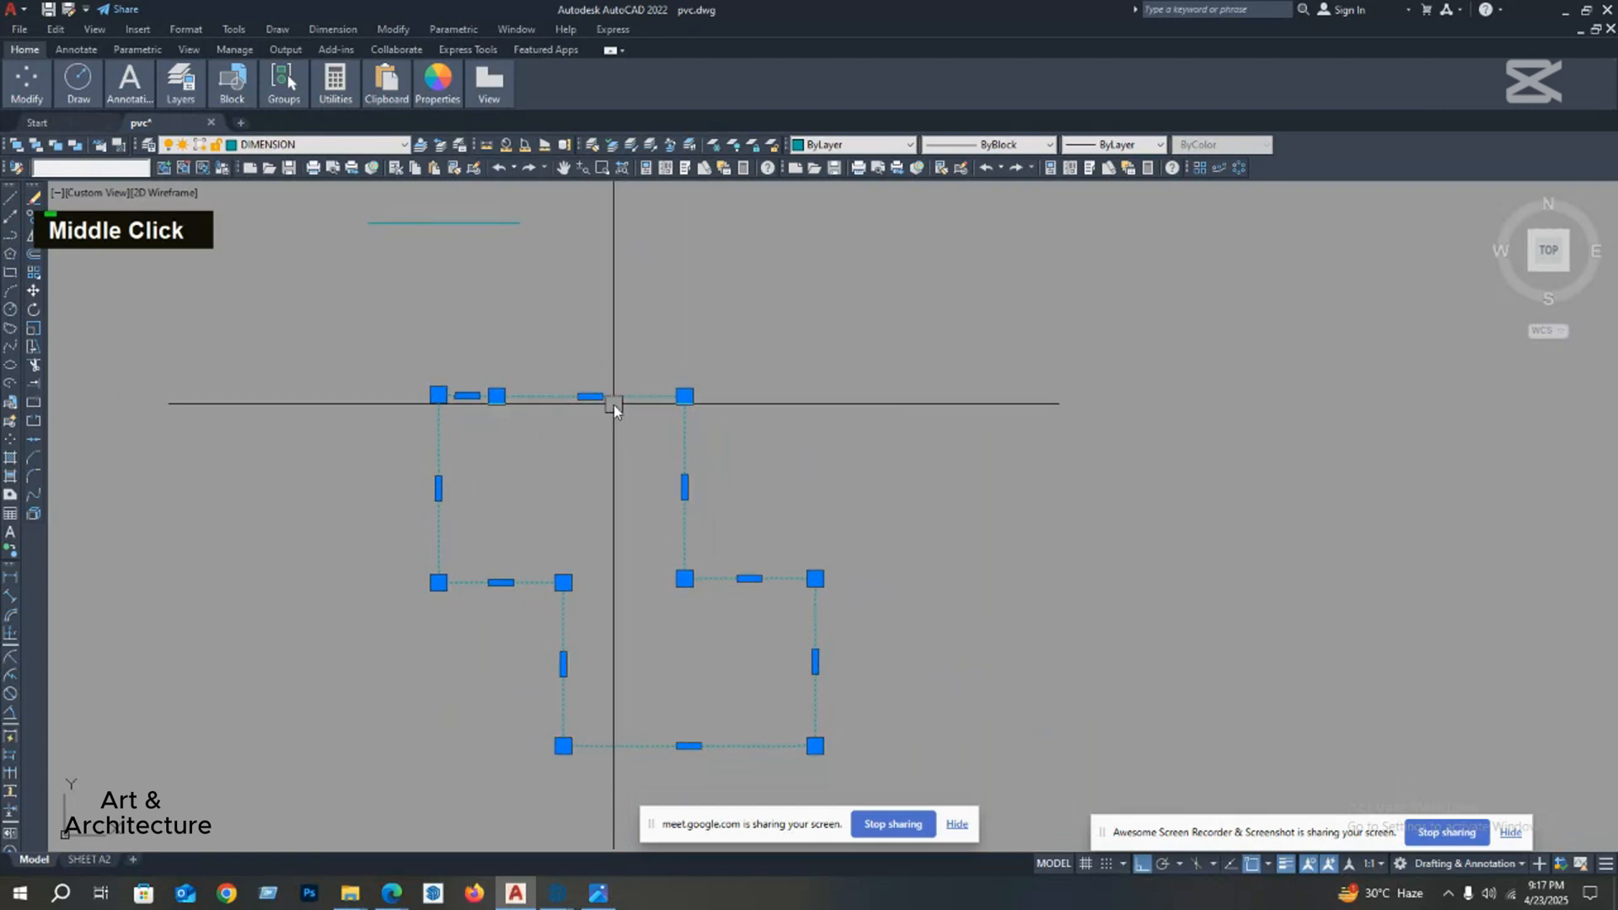
{"action": "type", "text": "x"}
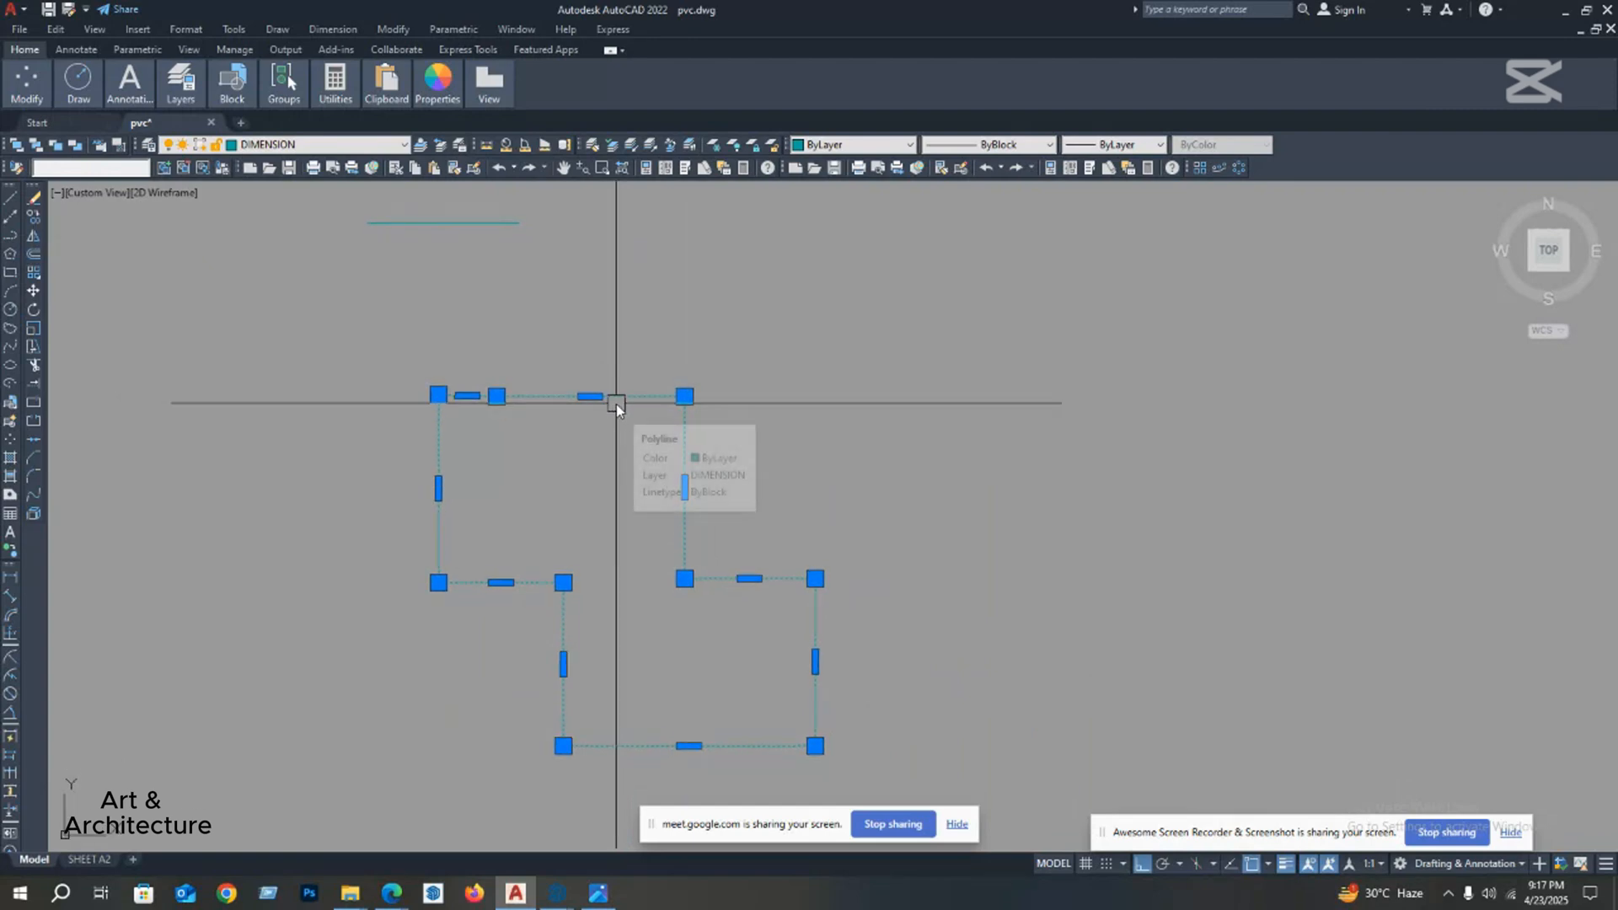
{"action": "key", "text": "Return"}
Step: Select the exploded outline's segments one by one to check that each is separate, and clear the selection
{"action": "left_click", "coordinate": [619, 401]}
{"action": "left_click", "coordinate": [684, 538]}
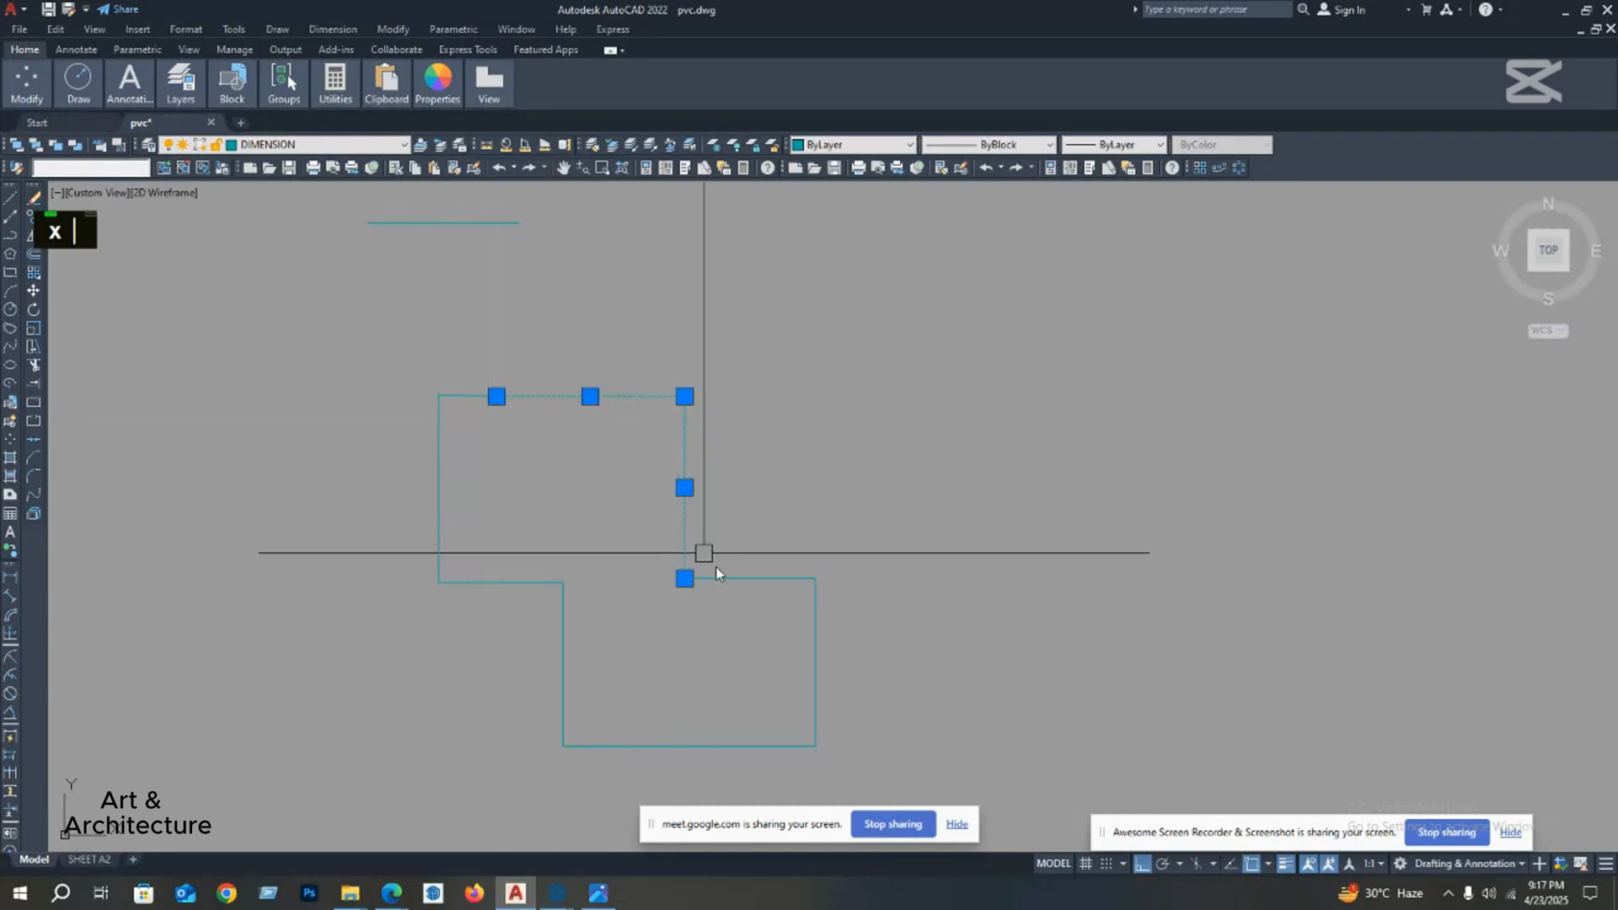
{"action": "left_click", "coordinate": [753, 580]}
{"action": "left_click", "coordinate": [817, 664]}
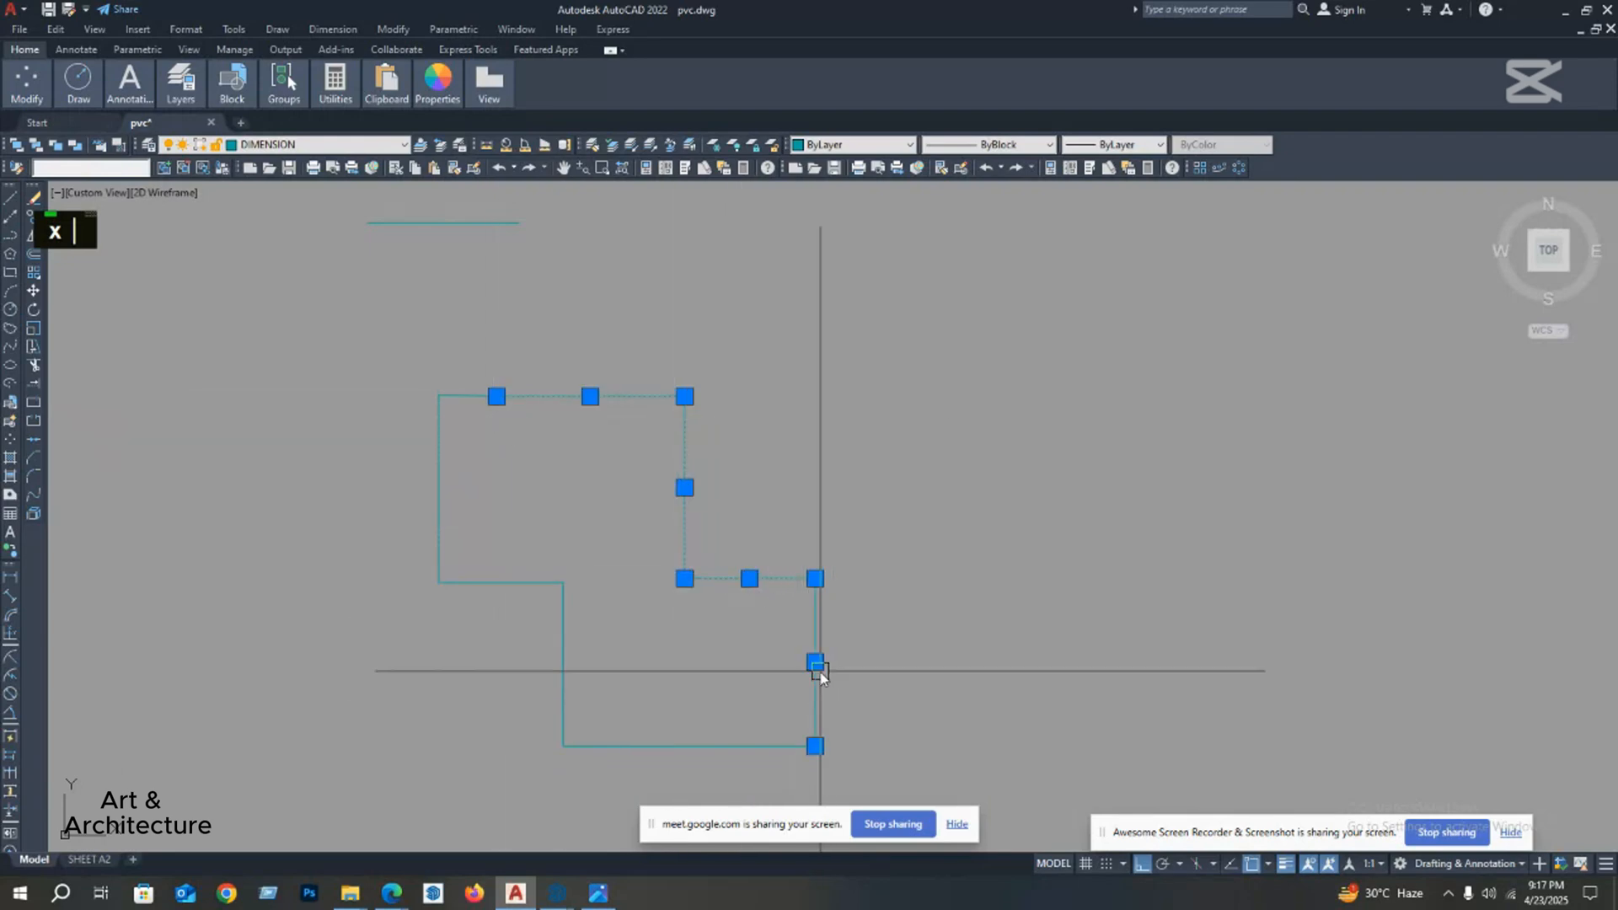
{"action": "left_click", "coordinate": [718, 749]}
{"action": "left_click", "coordinate": [563, 614]}
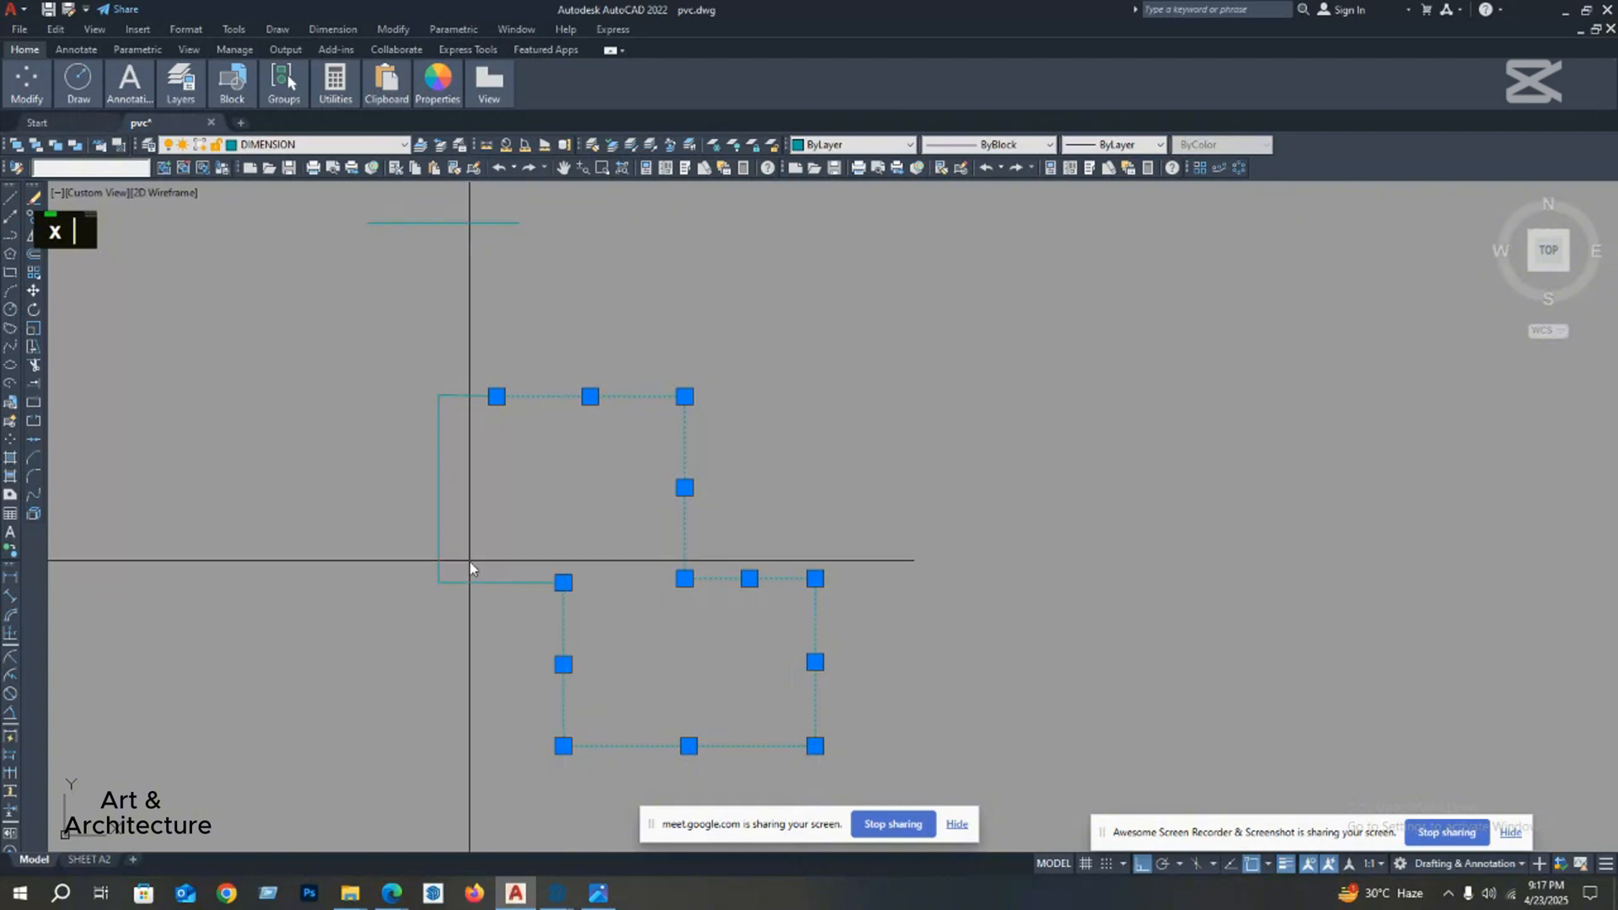
{"action": "left_click", "coordinate": [469, 559]}
{"action": "left_click", "coordinate": [433, 592]}
{"action": "key", "text": "Escape"}
Step: Draw a four-sided polygon inscribed in a circle of radius 6 in the empty area right of the stepped outline
{"action": "scroll", "coordinate": [498, 397], "scroll_direction": "down", "scroll_amount": 3}
{"action": "mouse_move", "coordinate": [498, 397]}
{"action": "middle_mouse_down"}
{"action": "mouse_move", "coordinate": [484, 362]}
{"action": "mouse_move", "coordinate": [459, 380]}
{"action": "mouse_move", "coordinate": [430, 371]}
{"action": "mouse_move", "coordinate": [414, 413]}
{"action": "middle_mouse_up"}
{"action": "scroll", "coordinate": [404, 392], "scroll_direction": "up", "scroll_amount": 2}
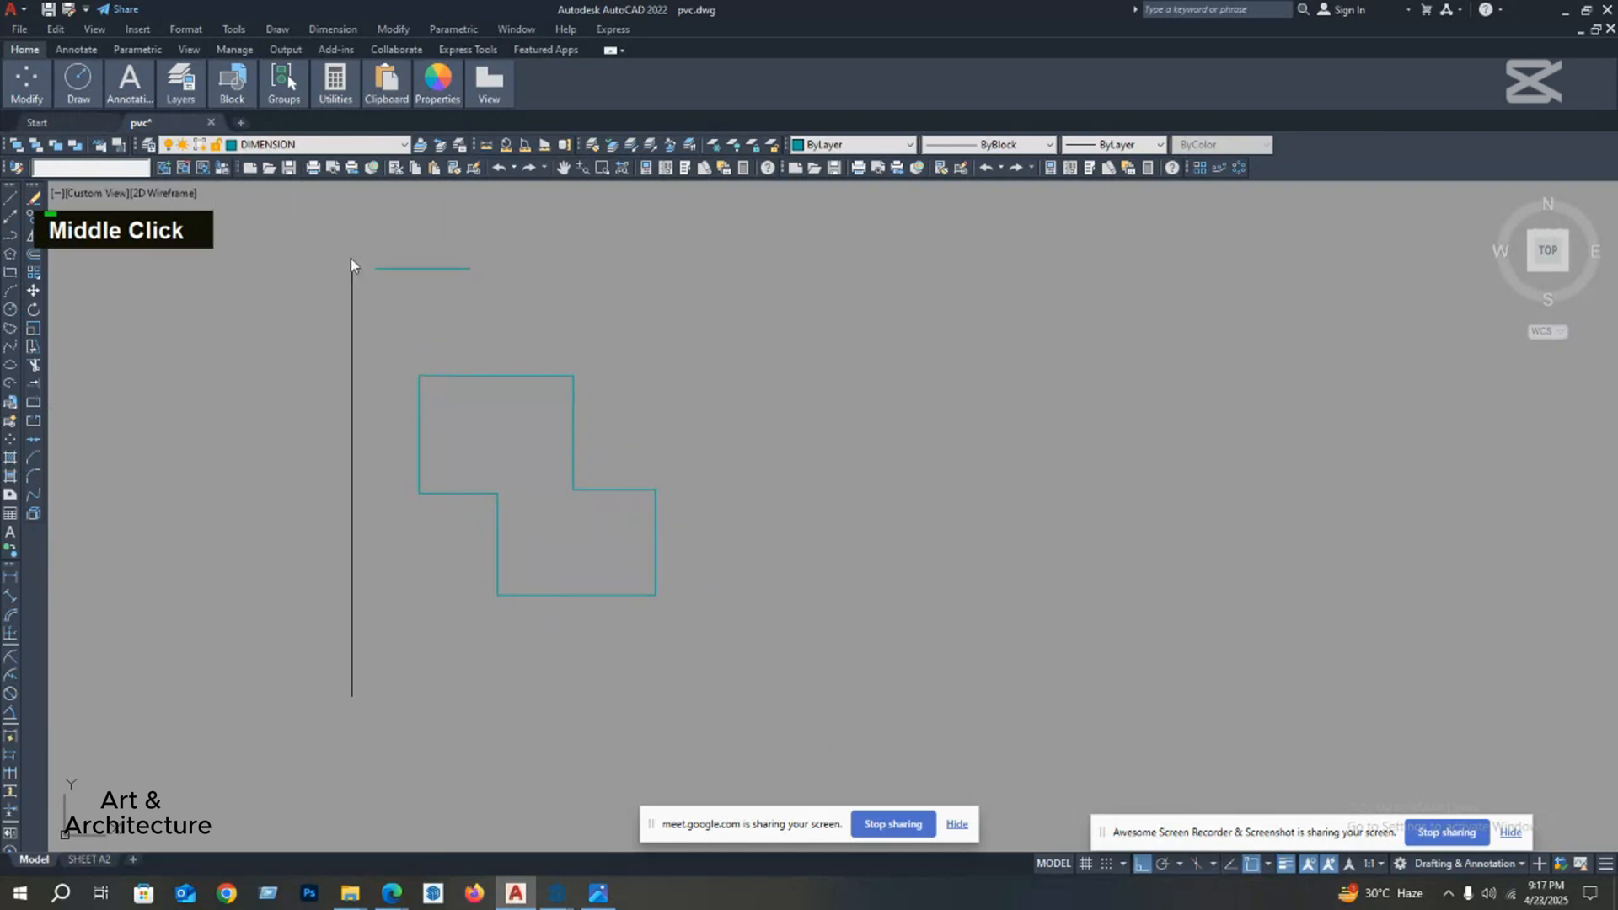
{"action": "middle_click_drag", "start_coordinate": [350, 313], "coordinate": [363, 290]}
{"action": "middle_click_drag", "start_coordinate": [499, 374], "coordinate": [503, 380]}
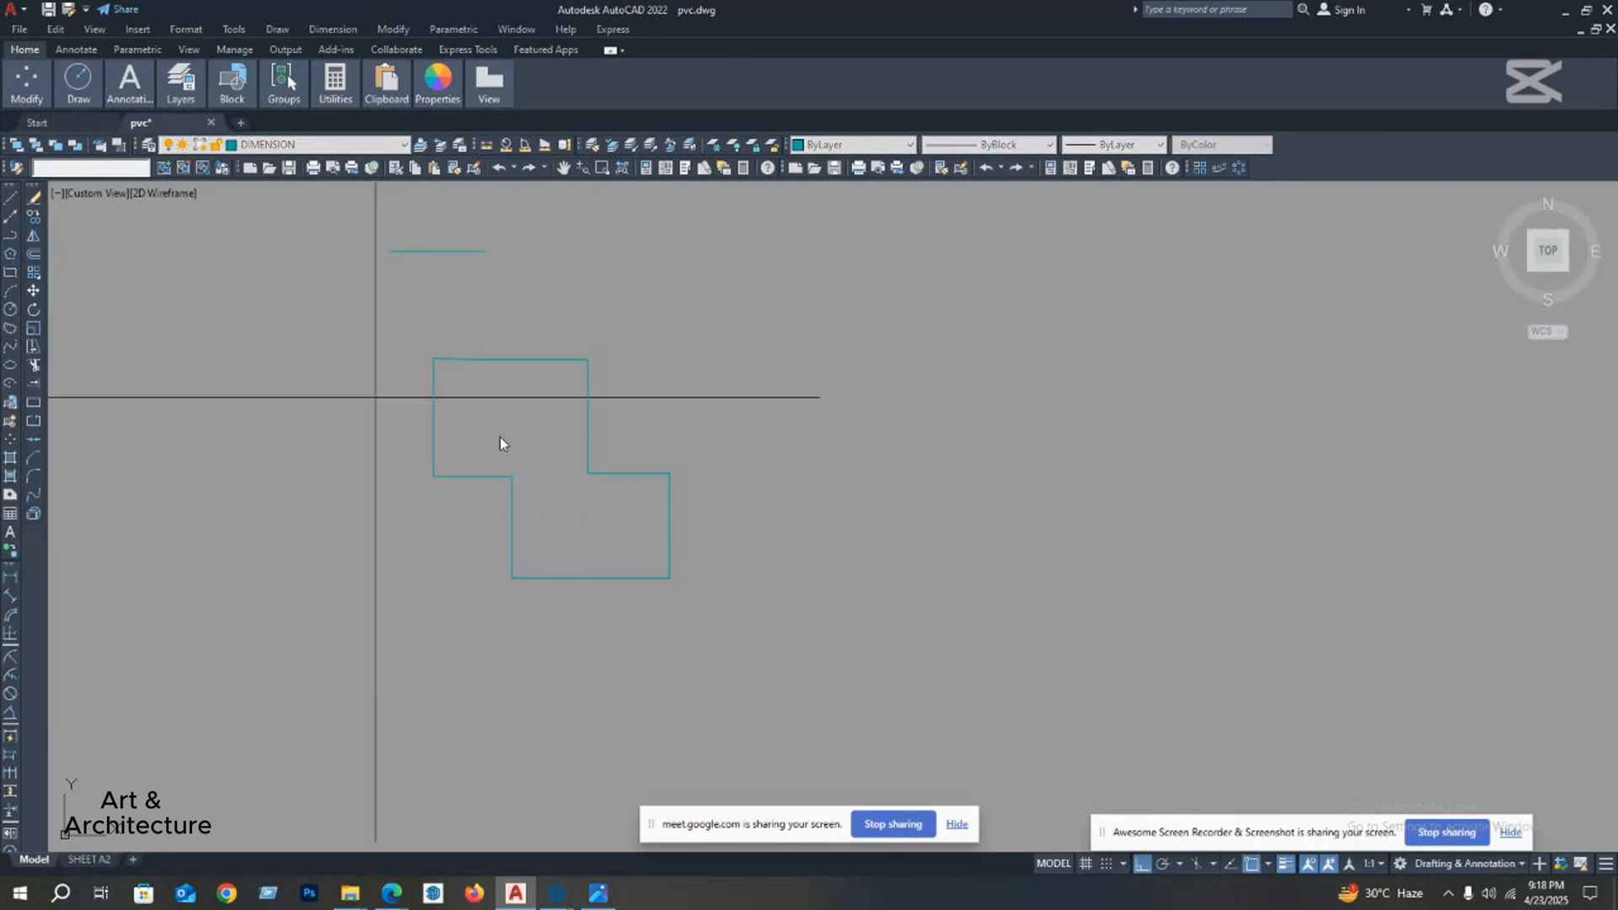
{"action": "middle_click_drag", "start_coordinate": [824, 504], "coordinate": [674, 484]}
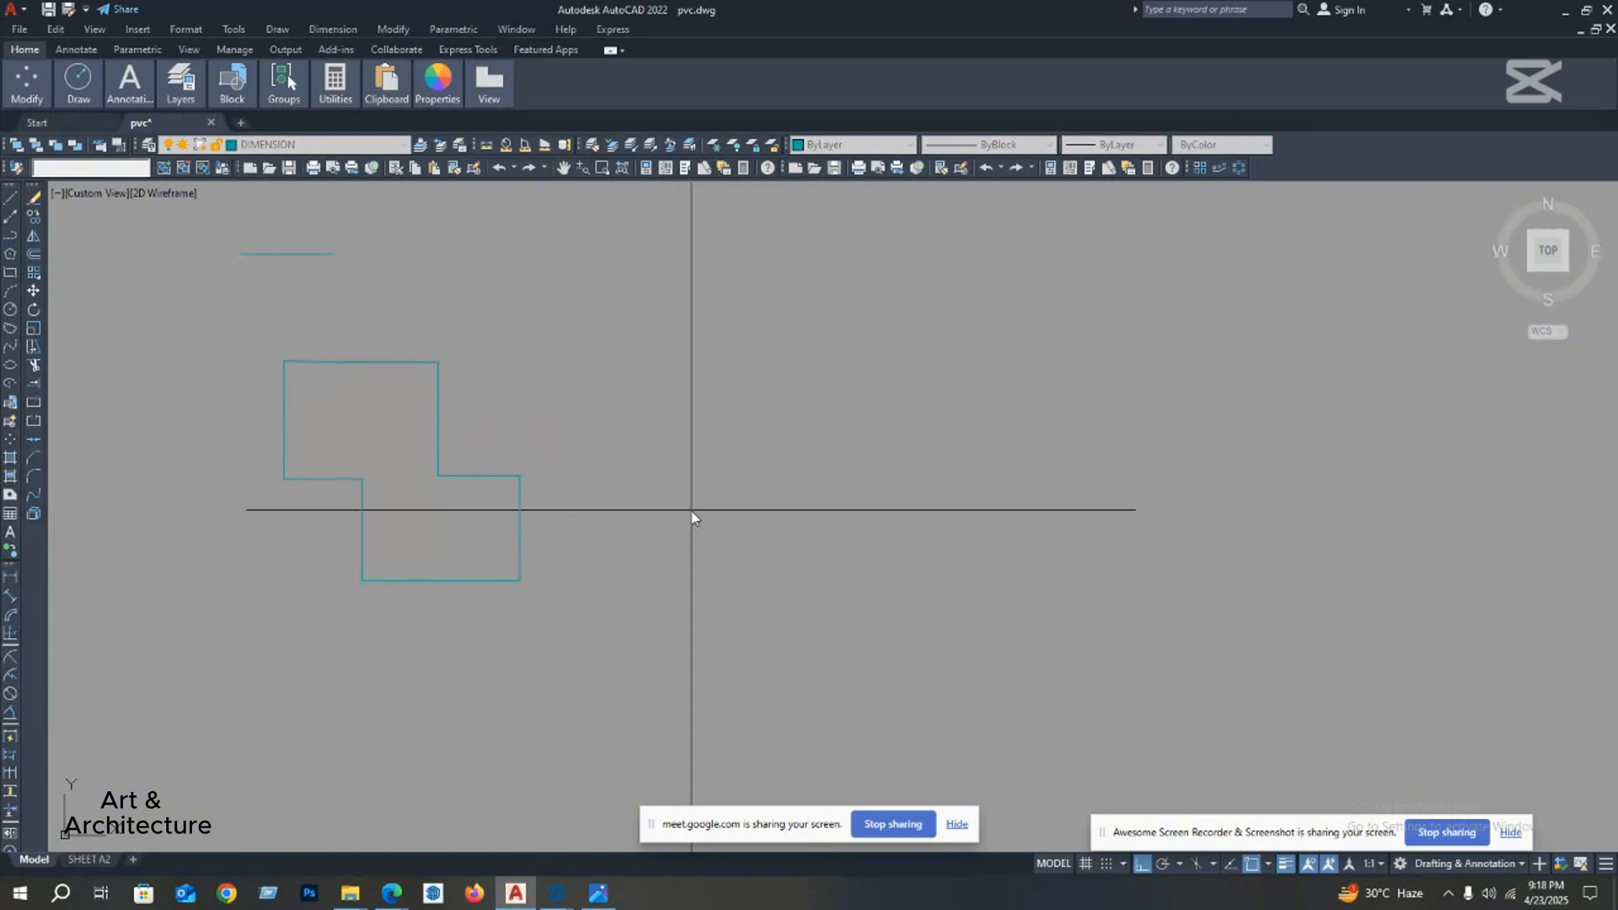
{"action": "right_click", "coordinate": [691, 518]}
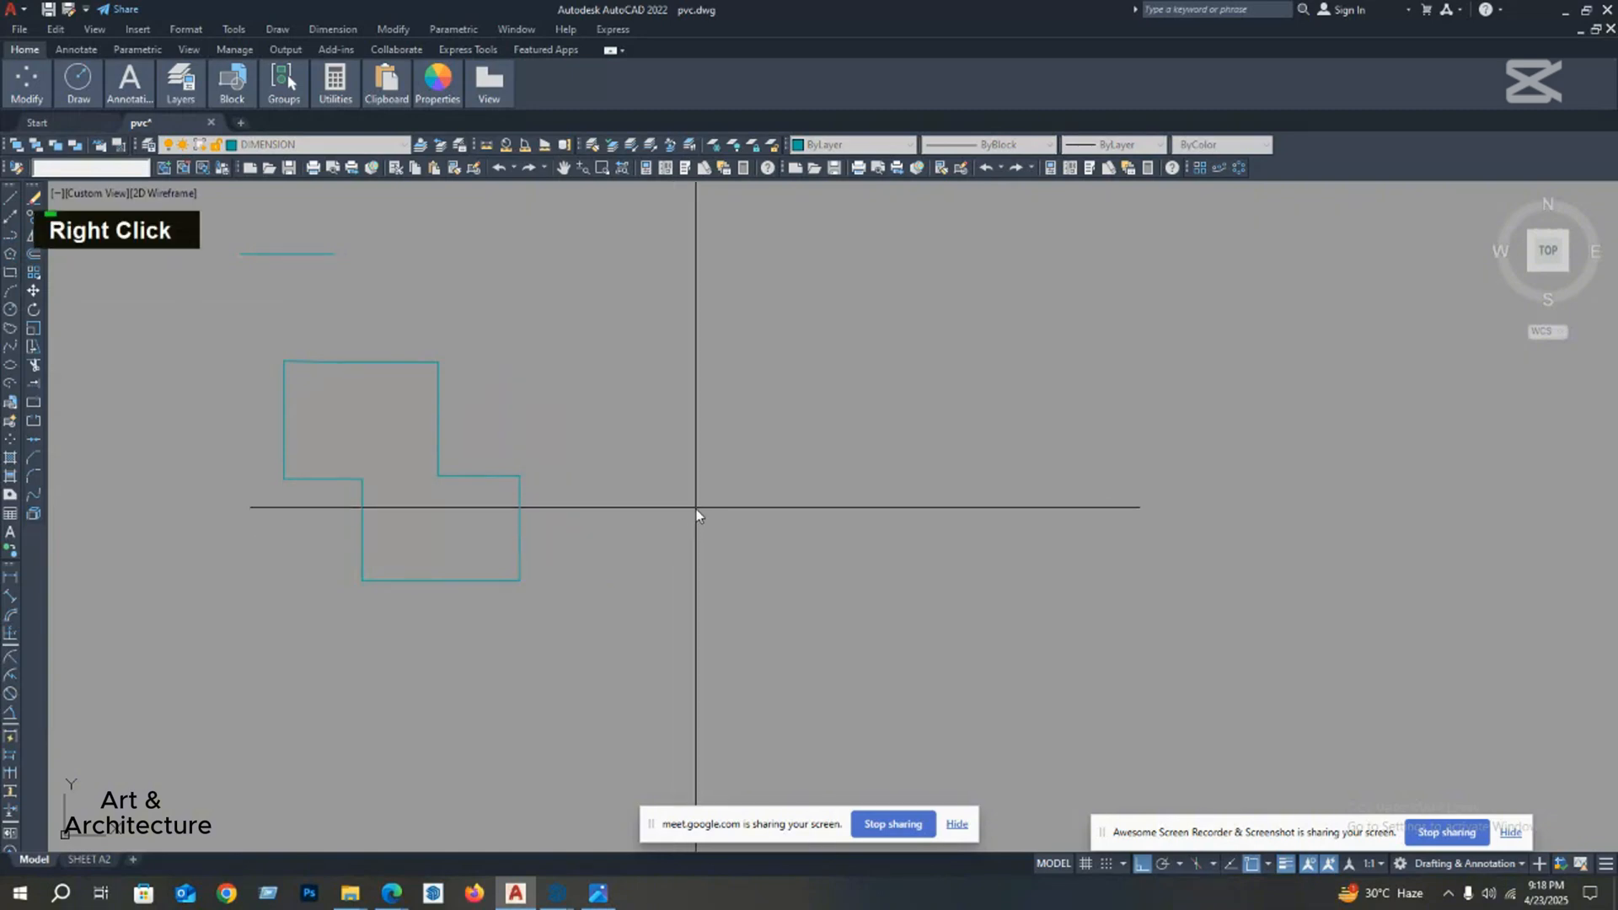
{"action": "right_click", "coordinate": [695, 511]}
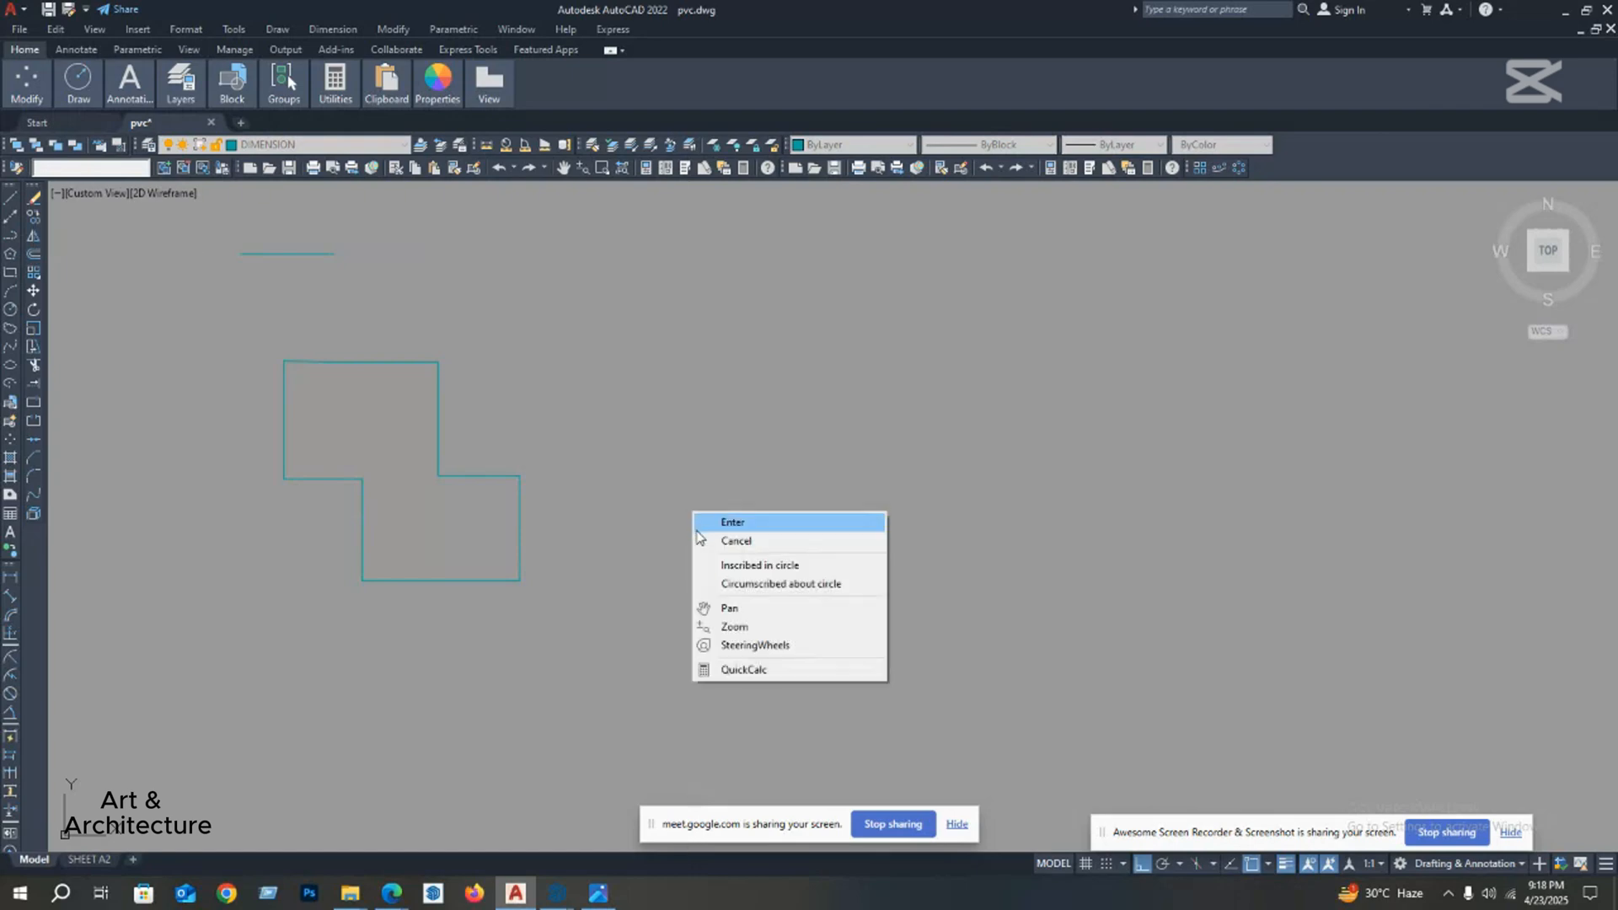
{"action": "left_click", "coordinate": [753, 566]}
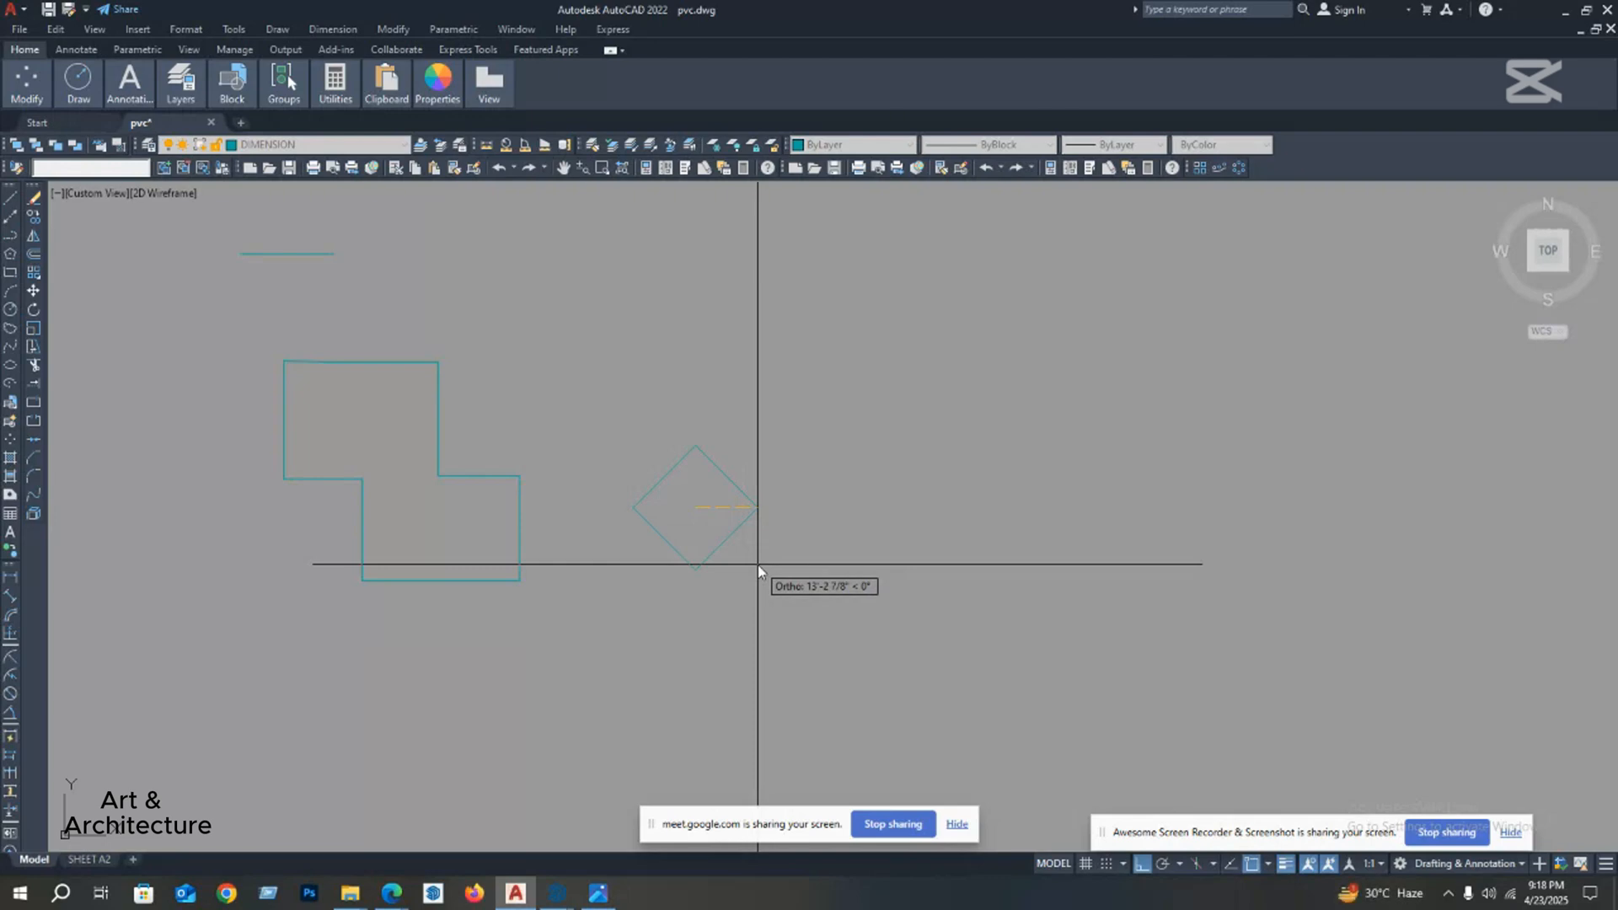
{"action": "type", "text": "6"}
{"action": "key", "text": "Return"}
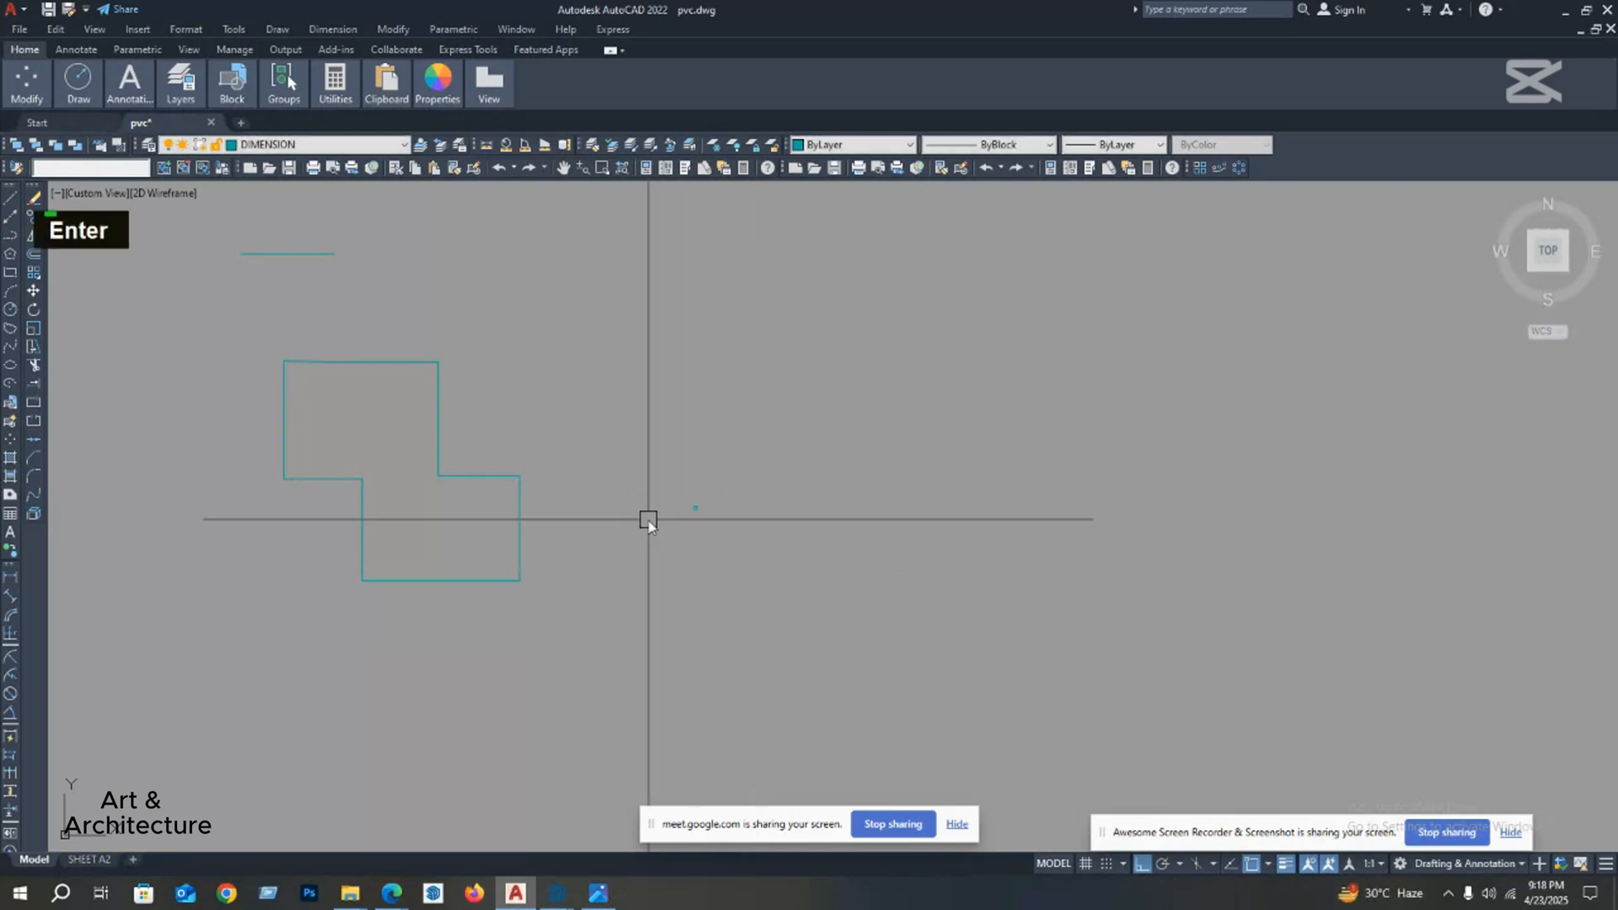
Step: Delete the tiny square polygon beside the stepped outline
{"action": "scroll", "coordinate": [694, 506], "scroll_direction": "up", "scroll_amount": 8}
{"action": "middle_click_drag", "start_coordinate": [1155, 560], "coordinate": [801, 568]}
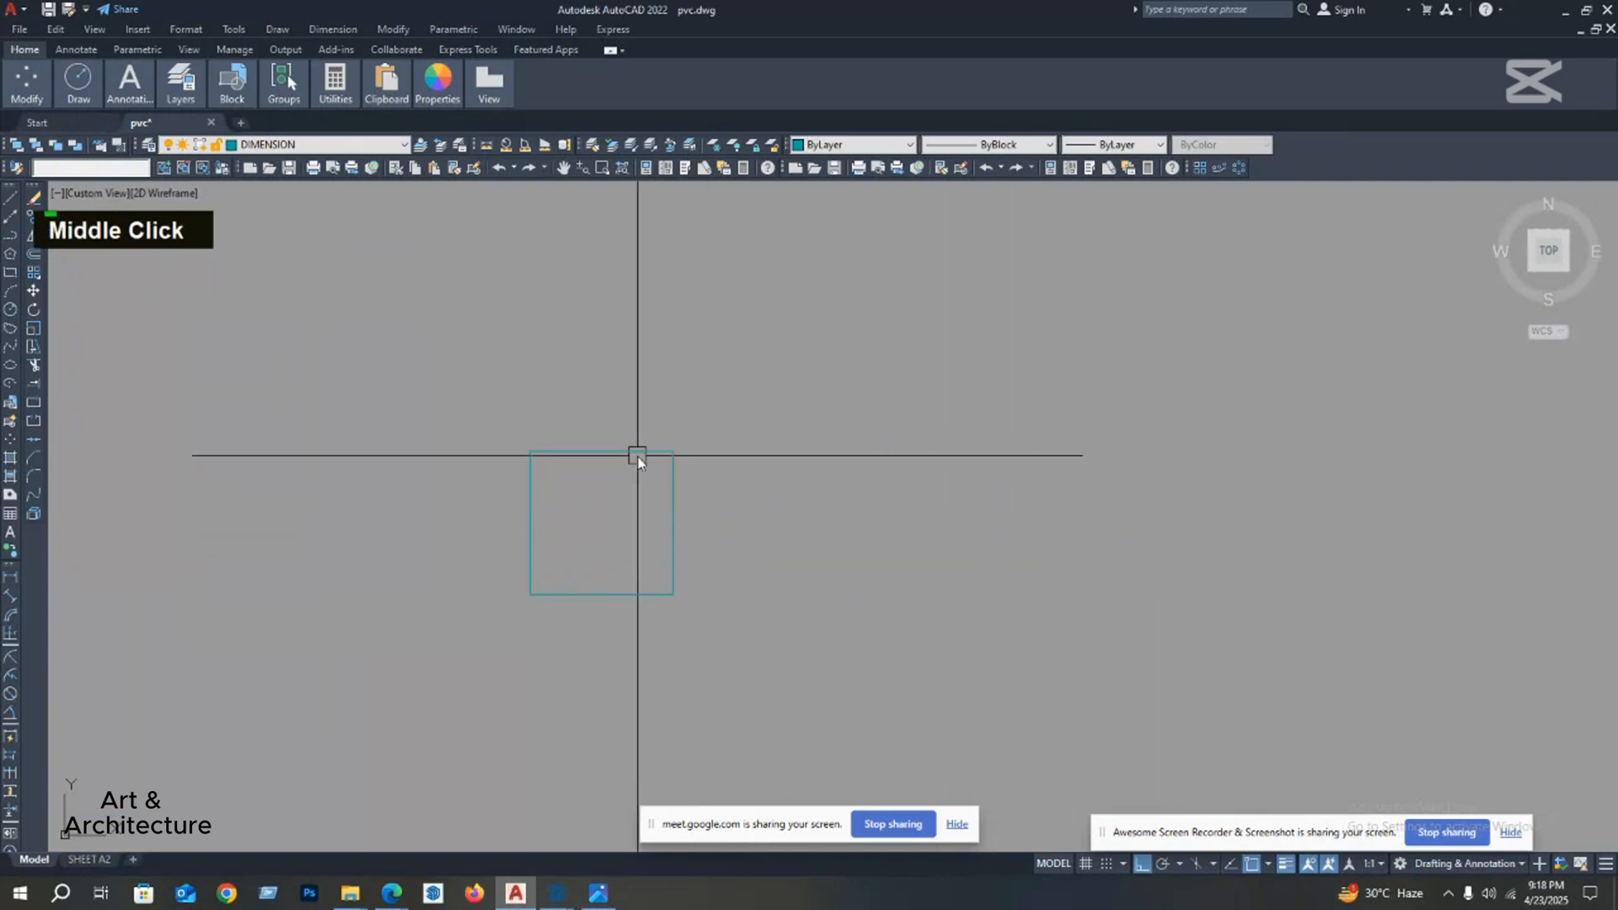
{"action": "scroll", "coordinate": [625, 481], "scroll_direction": "down", "scroll_amount": 5}
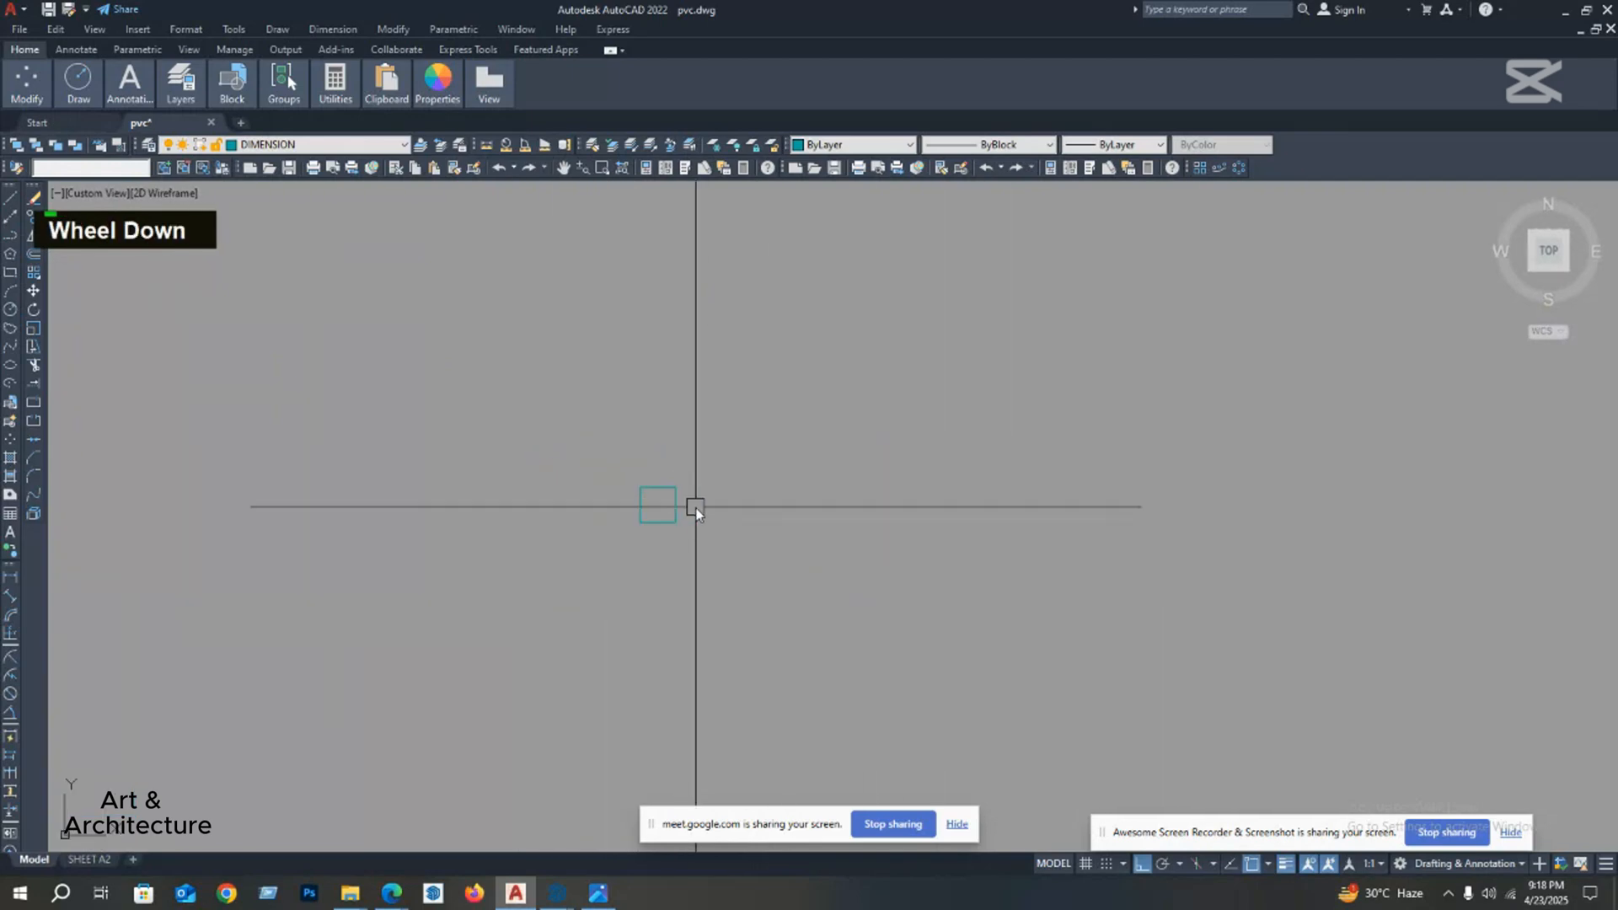
{"action": "scroll", "coordinate": [607, 489], "scroll_direction": "up", "scroll_amount": 6}
{"action": "middle_click", "coordinate": [626, 579]}
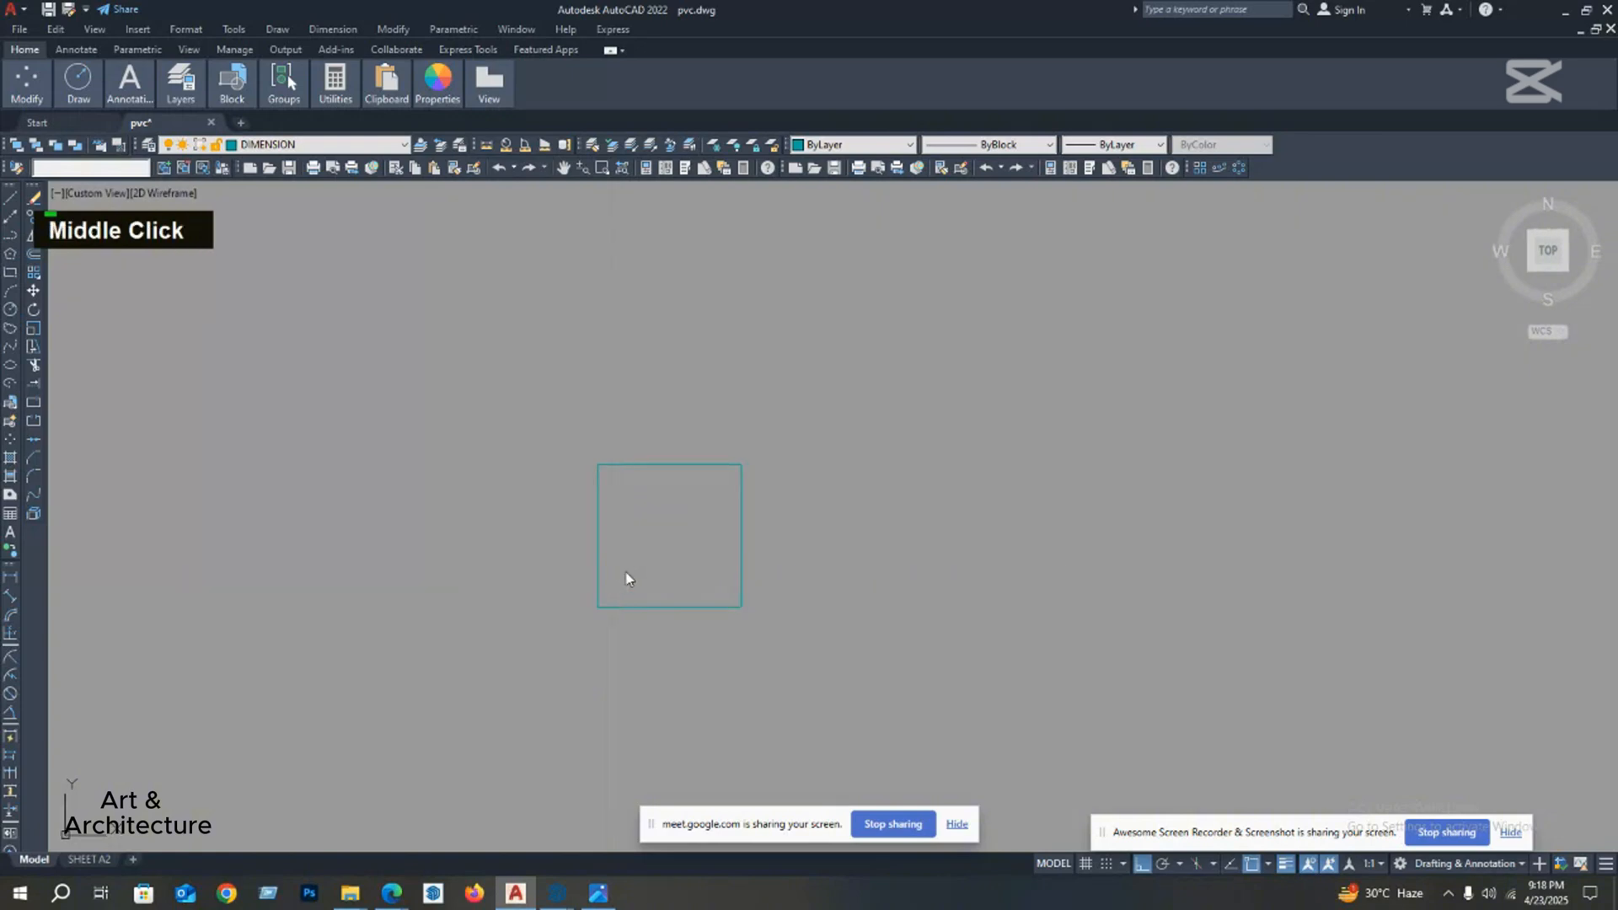
{"action": "scroll", "coordinate": [697, 545], "scroll_direction": "down", "scroll_amount": 5}
{"action": "scroll", "coordinate": [735, 527], "scroll_direction": "up", "scroll_amount": 3}
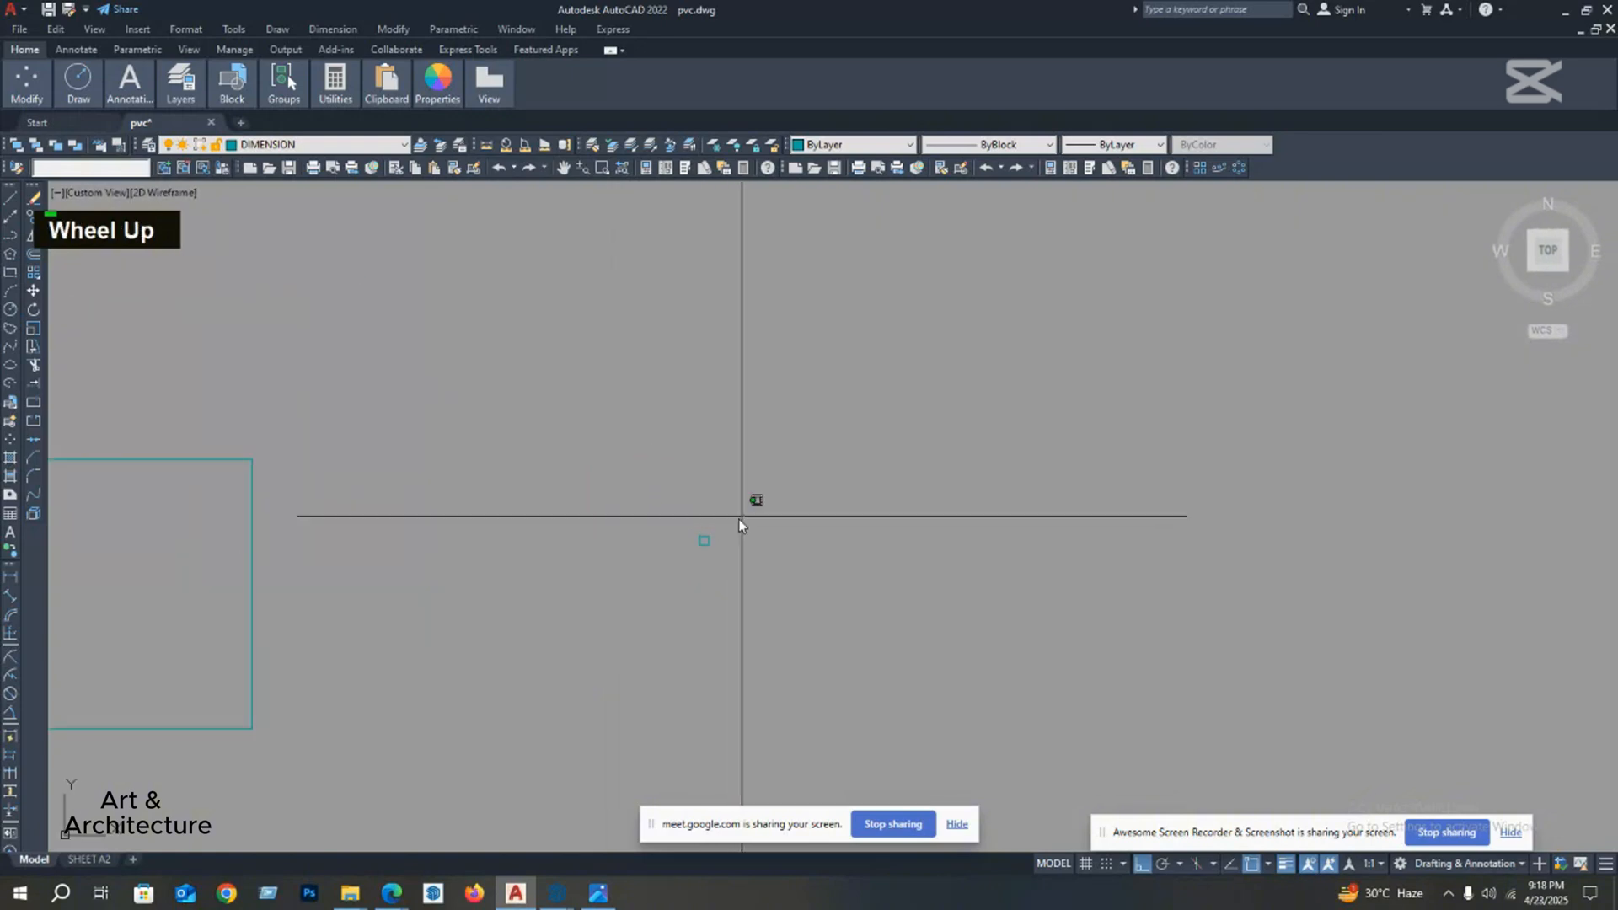
{"action": "left_click_drag", "start_coordinate": [740, 519], "coordinate": [674, 575]}
{"action": "key", "text": "Delete"}
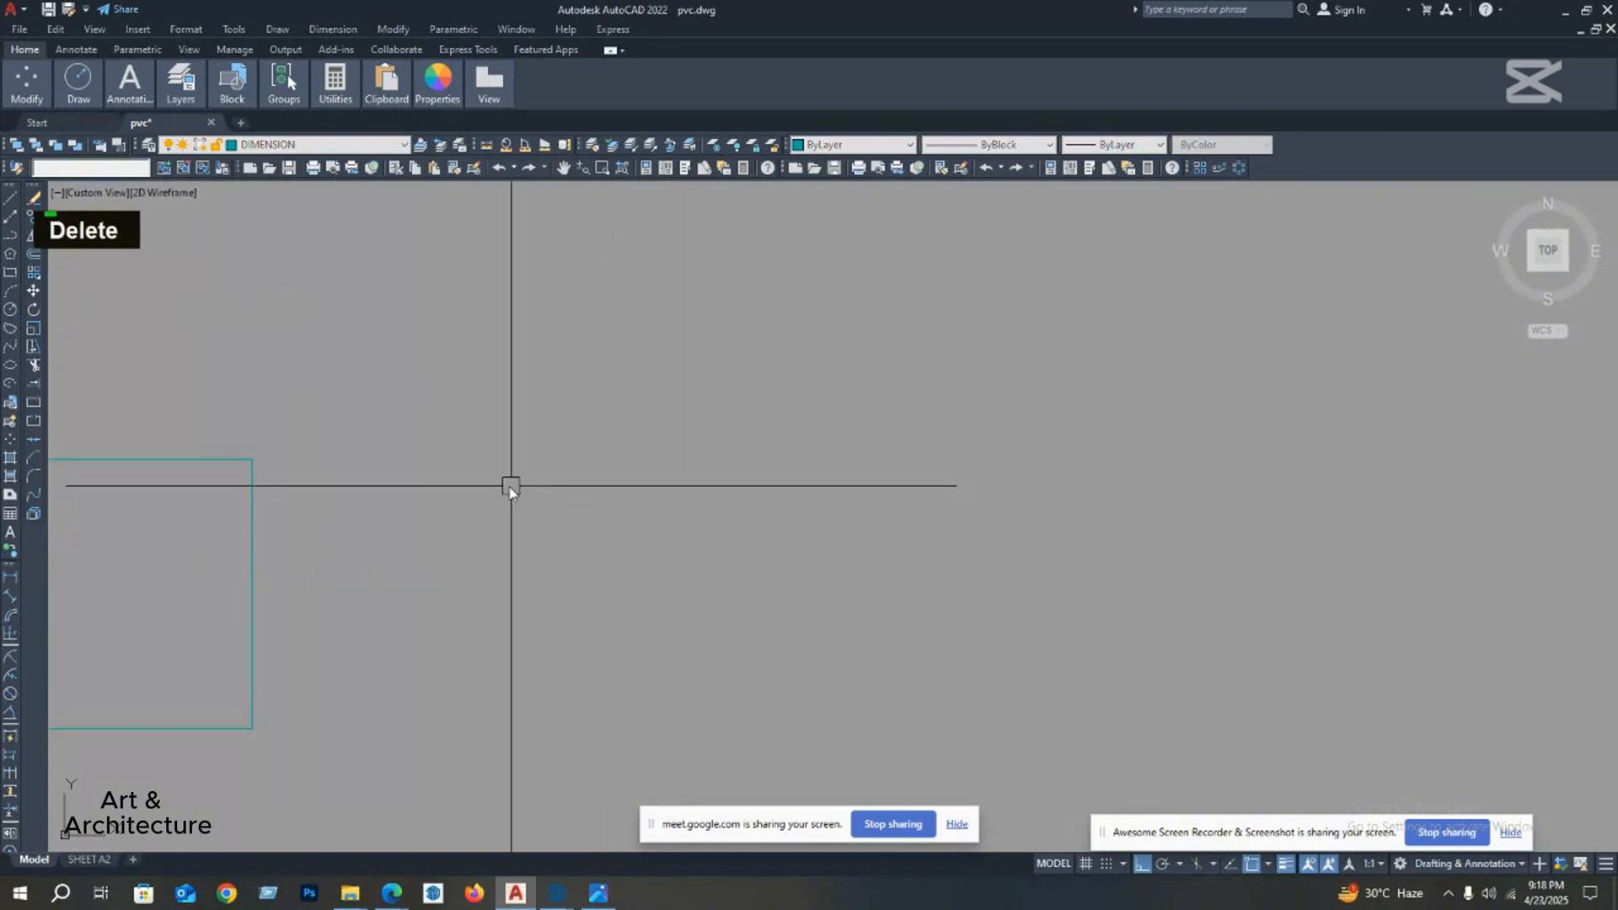
{"action": "middle_click_drag", "start_coordinate": [126, 348], "coordinate": [130, 337]}
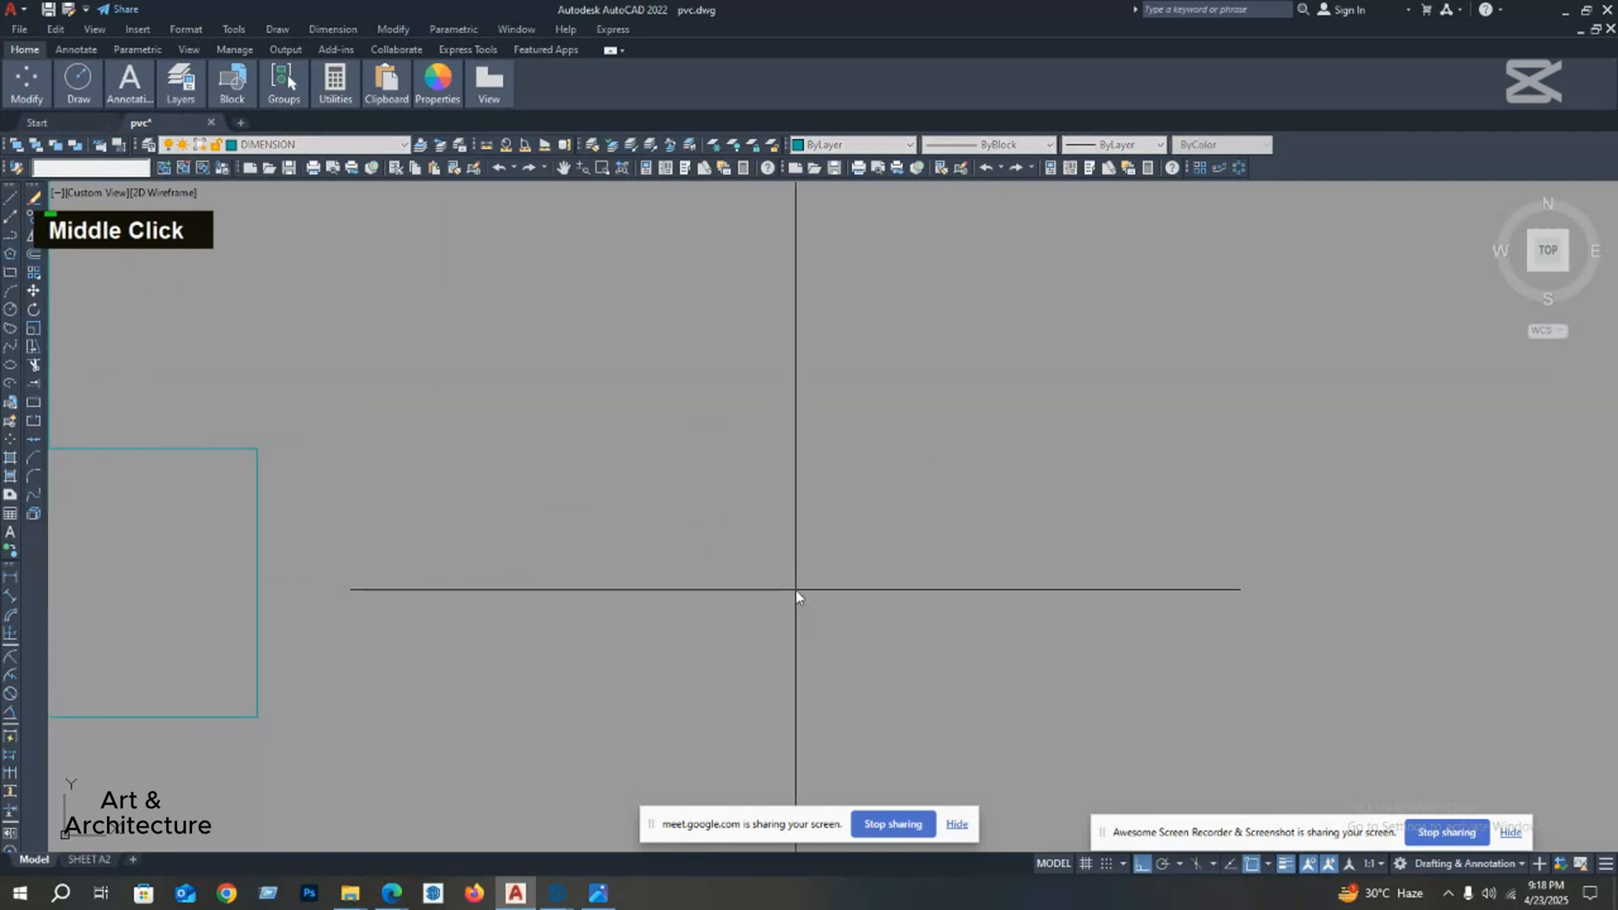
{"action": "scroll", "coordinate": [741, 567], "scroll_direction": "down", "scroll_amount": 3}
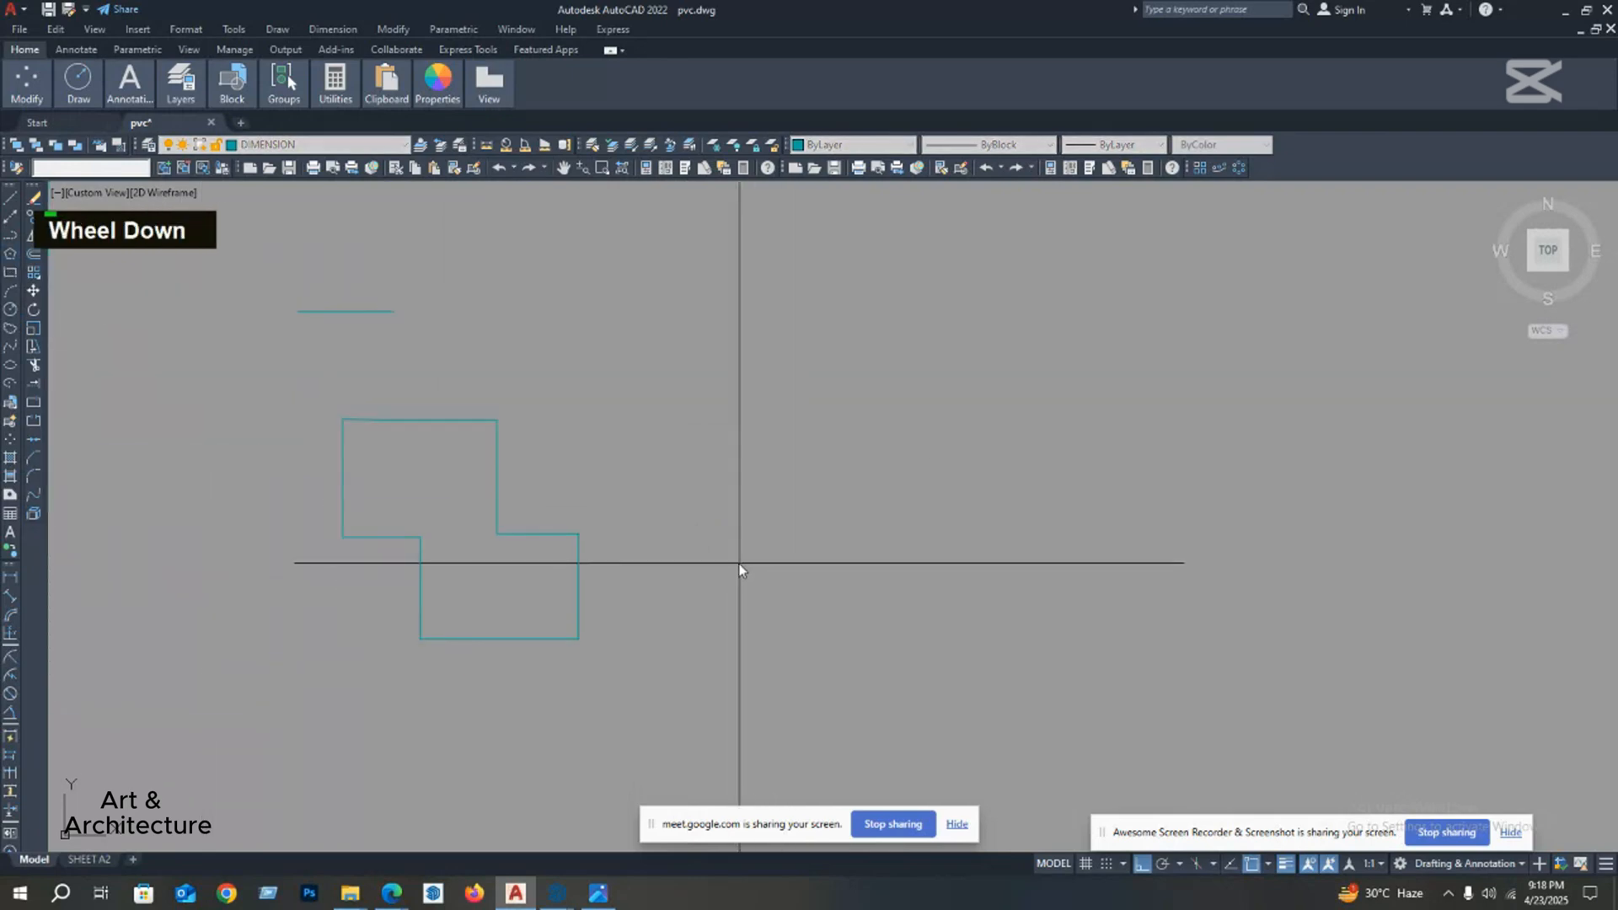
{"action": "right_click", "coordinate": [730, 523]}
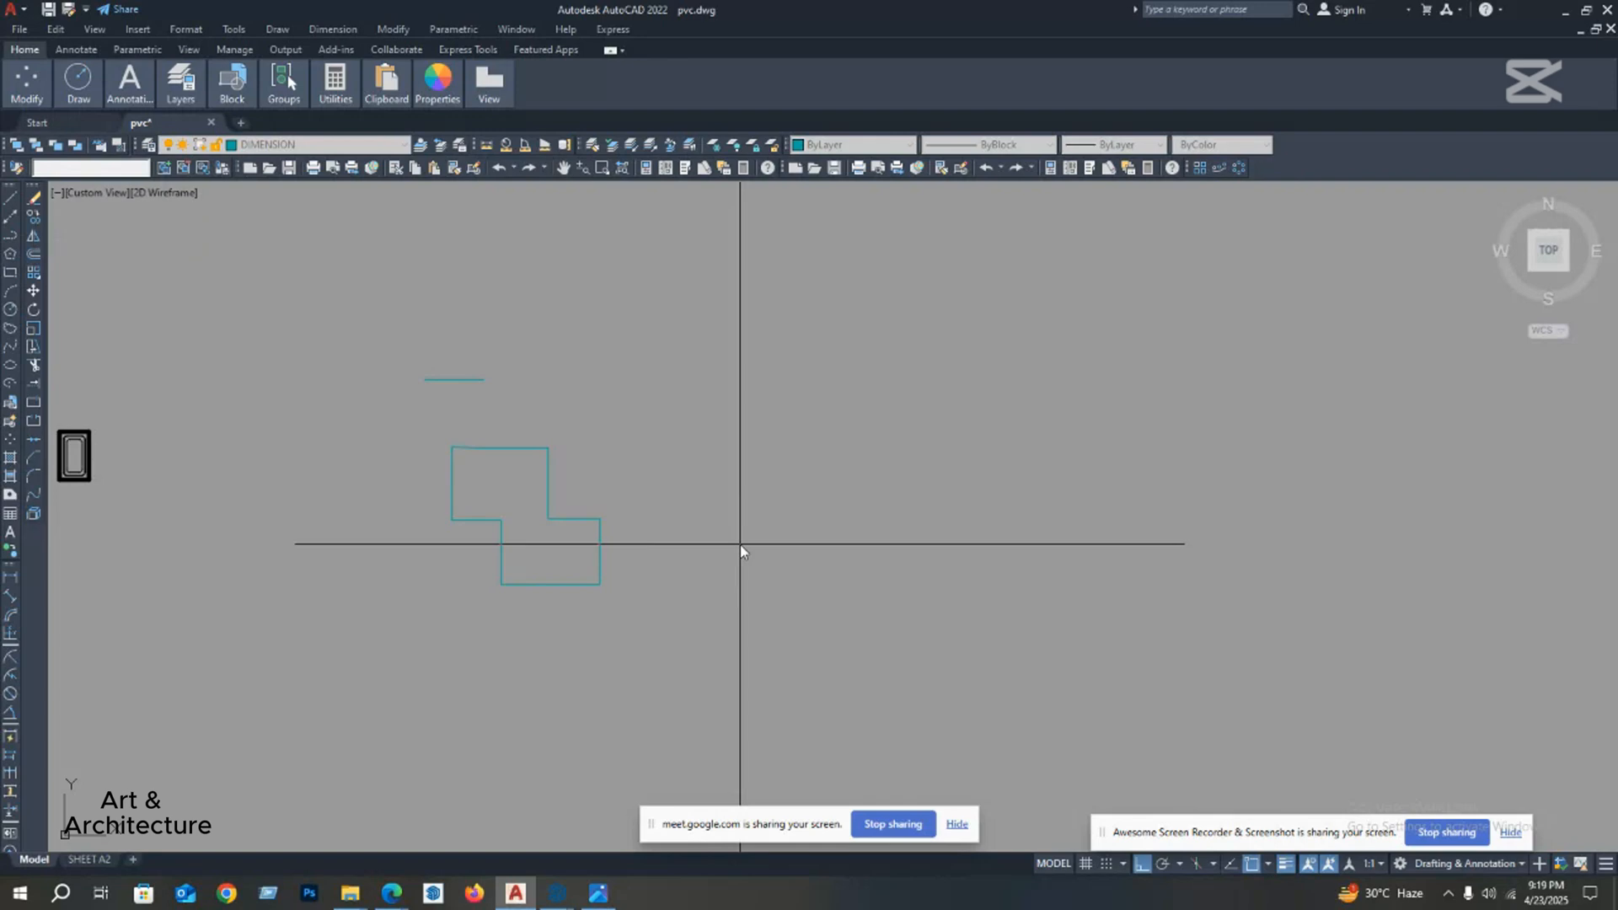
{"action": "key", "text": "Return"}
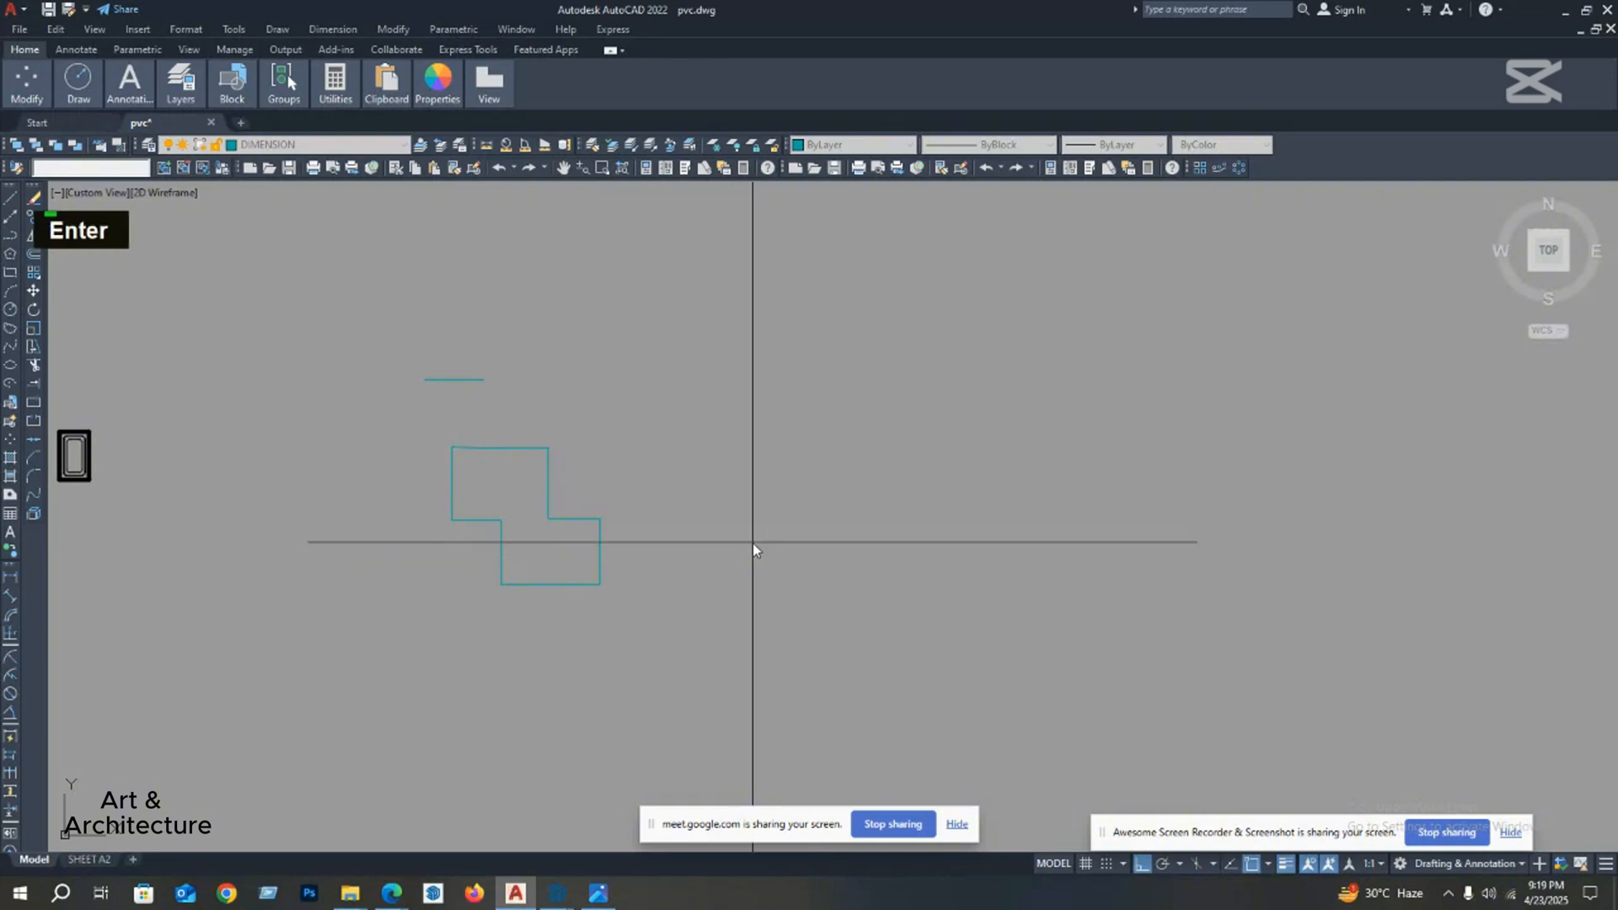
{"action": "right_click", "coordinate": [808, 544]}
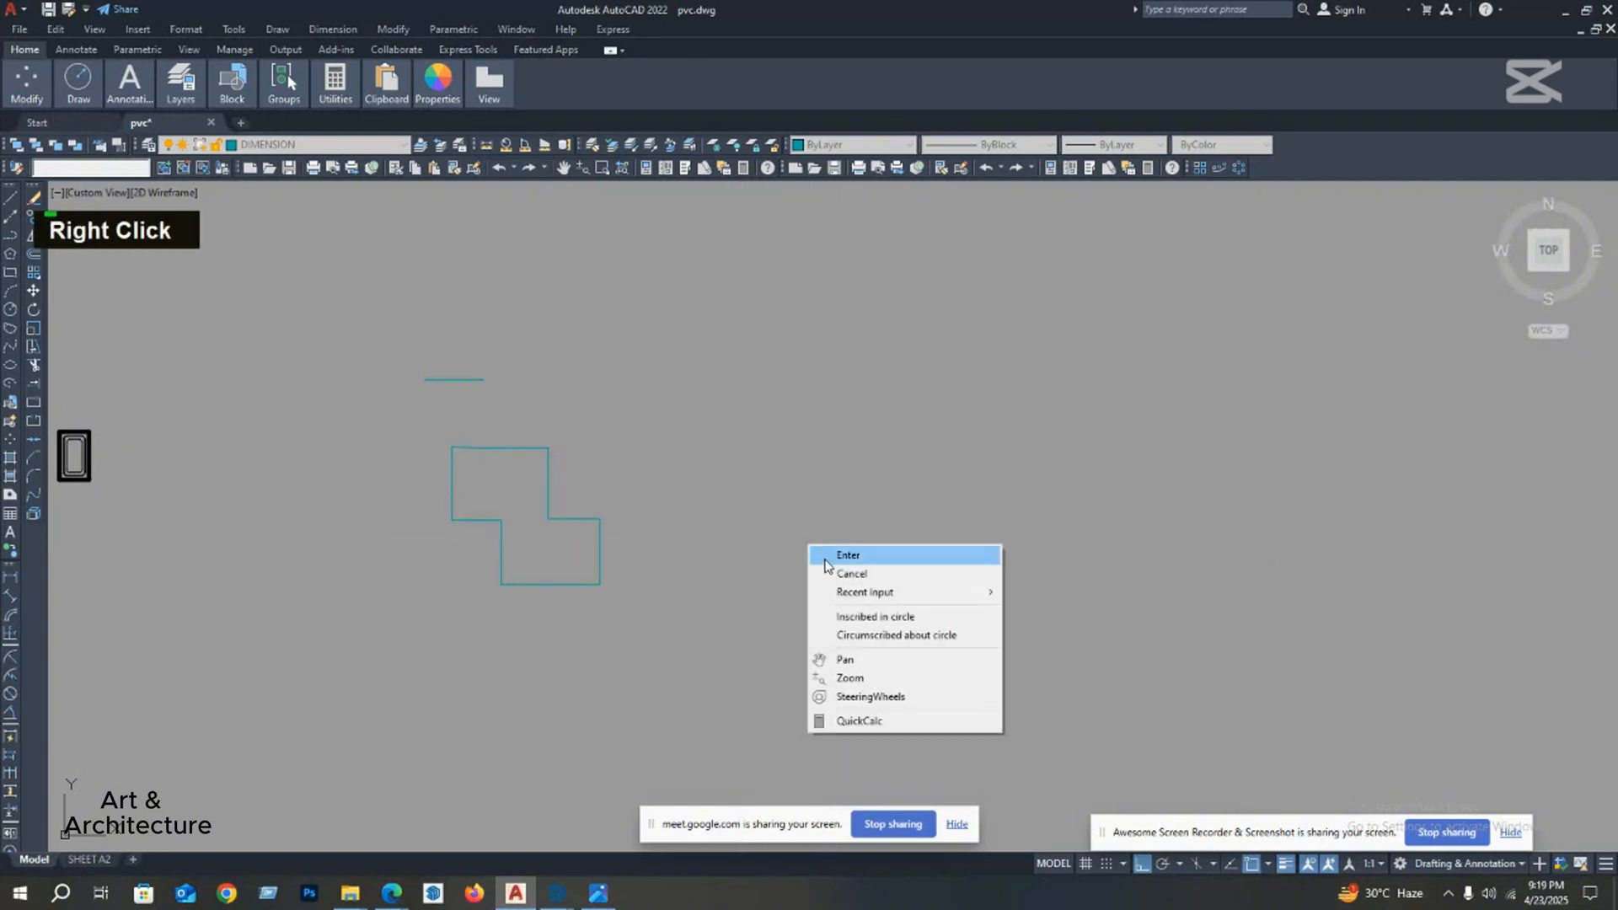
{"action": "left_click", "coordinate": [847, 556]}
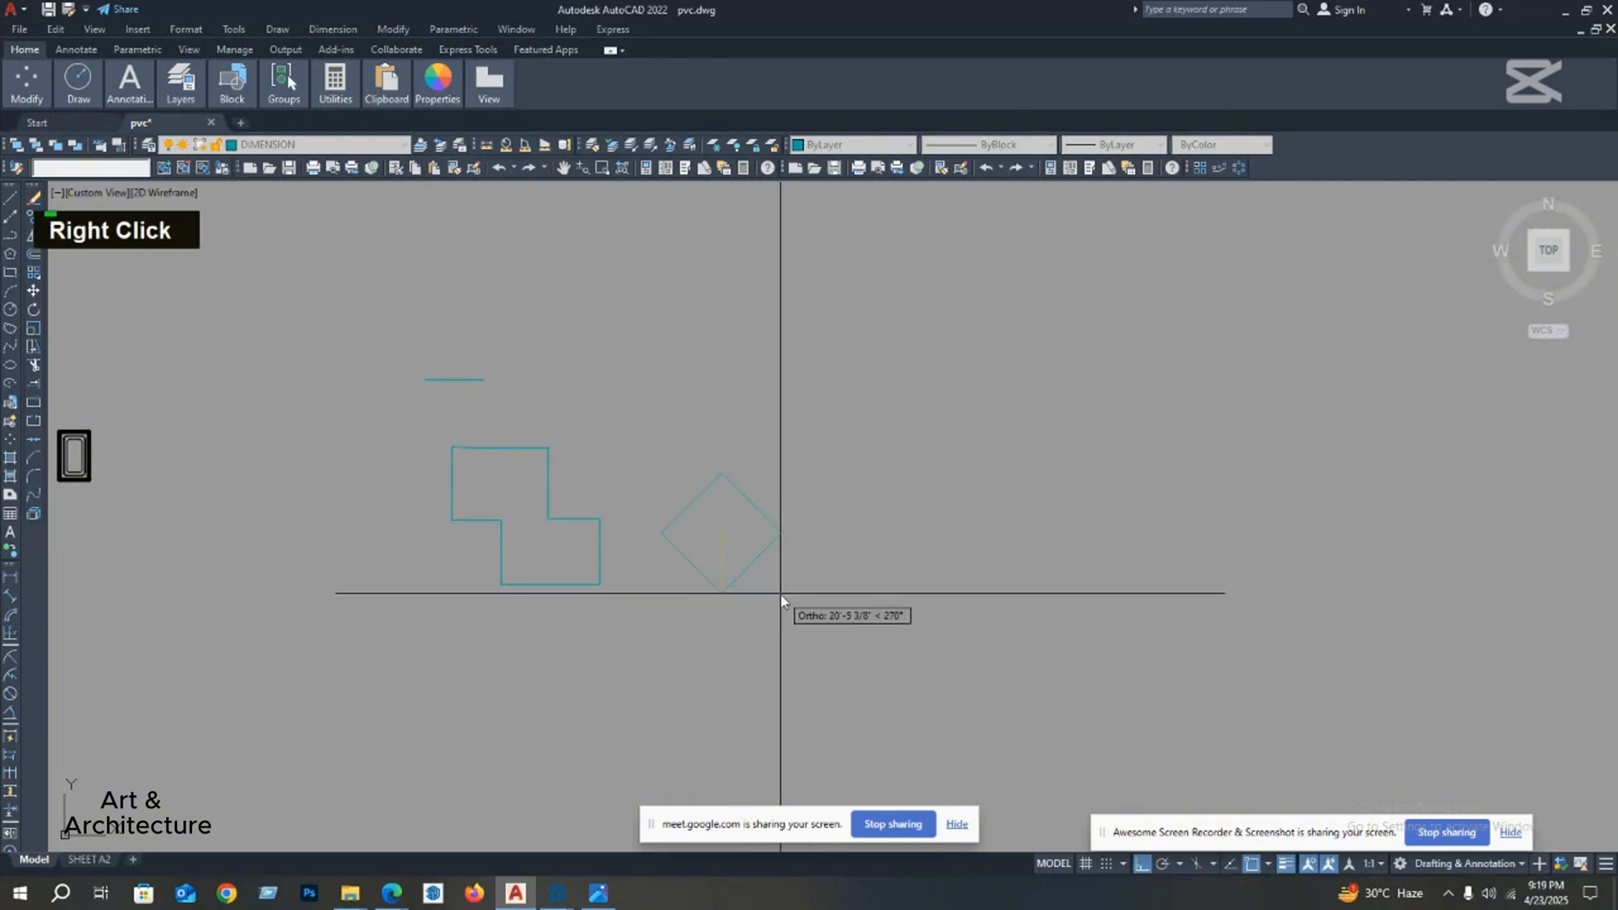
{"action": "key", "text": "Escape"}
Step: Draw an eight-sided polygon inscribed in a circle in the empty area right of the stepped outline
{"action": "middle_click_drag", "start_coordinate": [774, 588], "coordinate": [676, 567]}
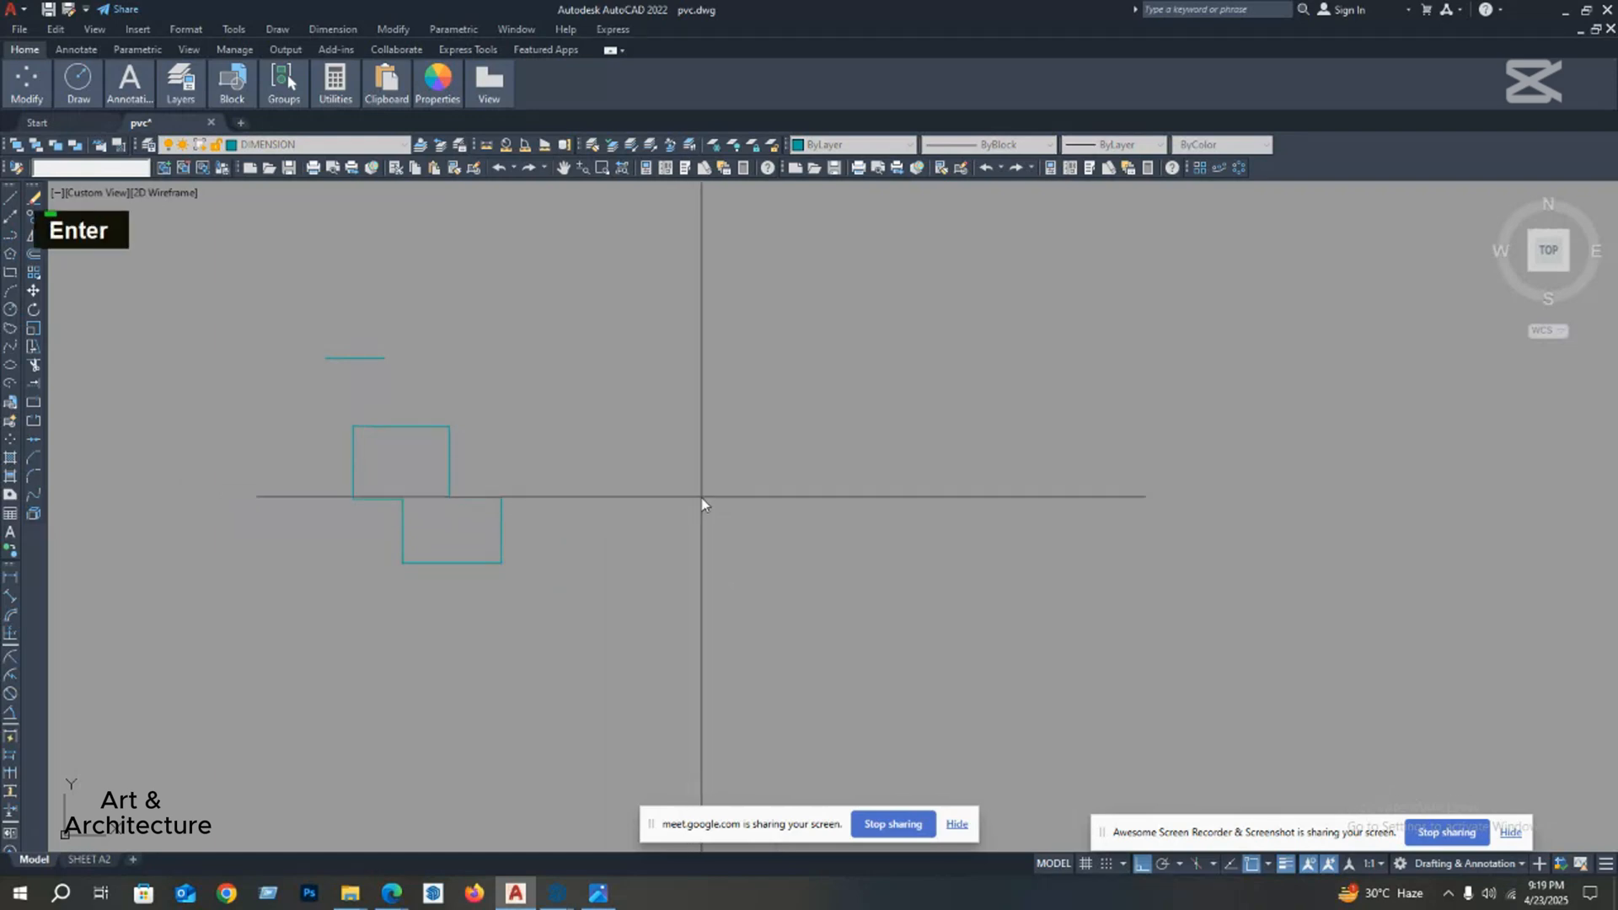
{"action": "right_click", "coordinate": [703, 504]}
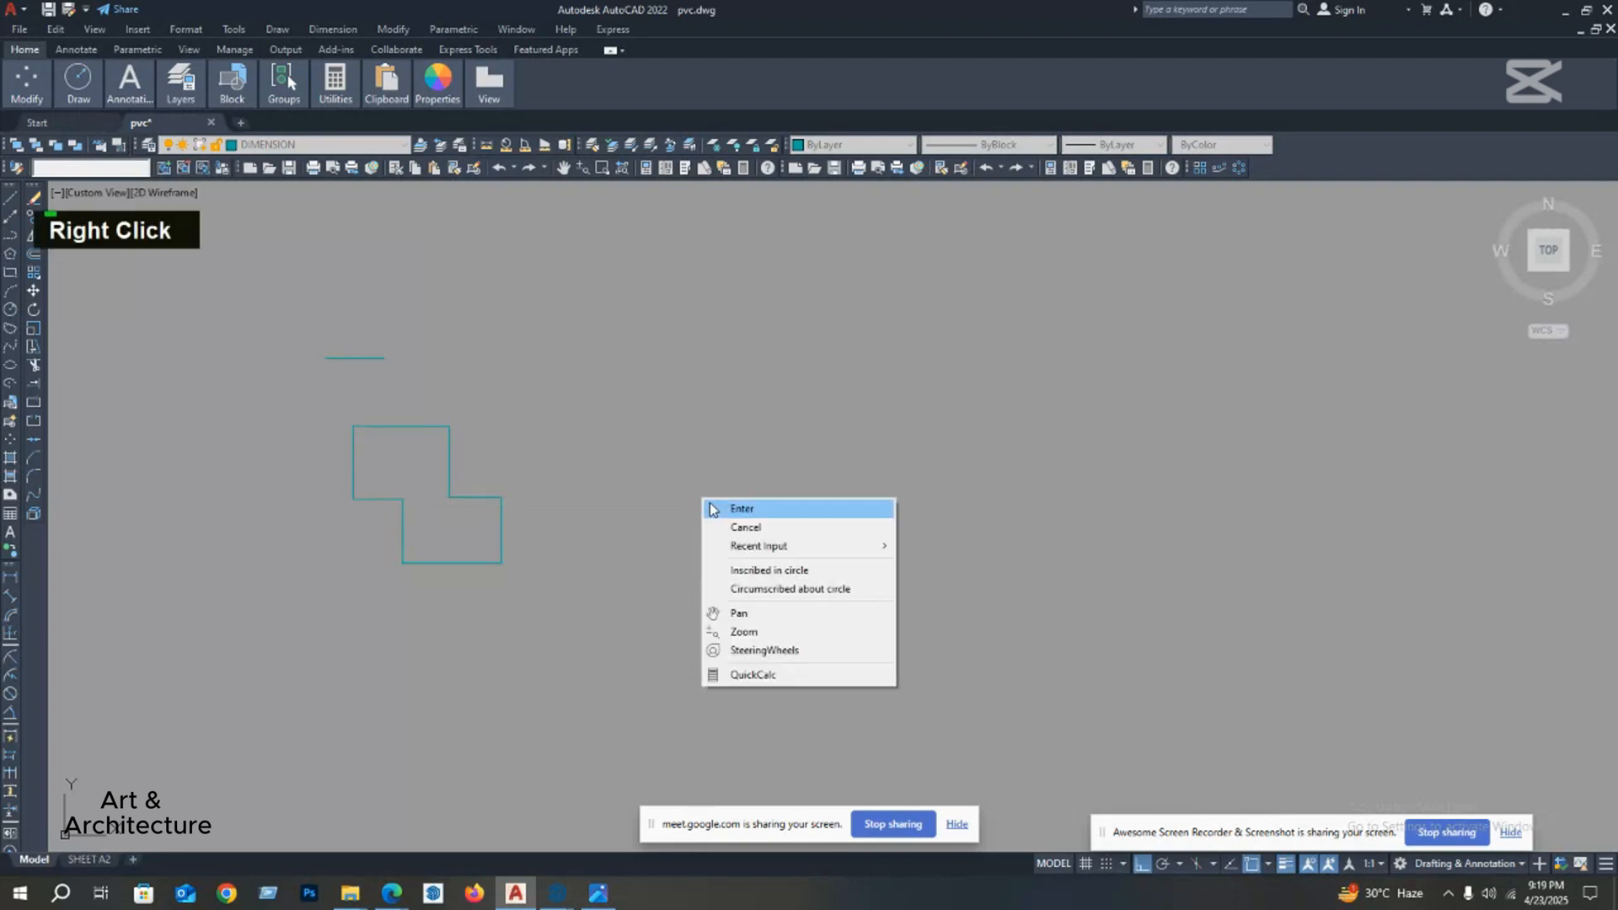
{"action": "left_click", "coordinate": [741, 509]}
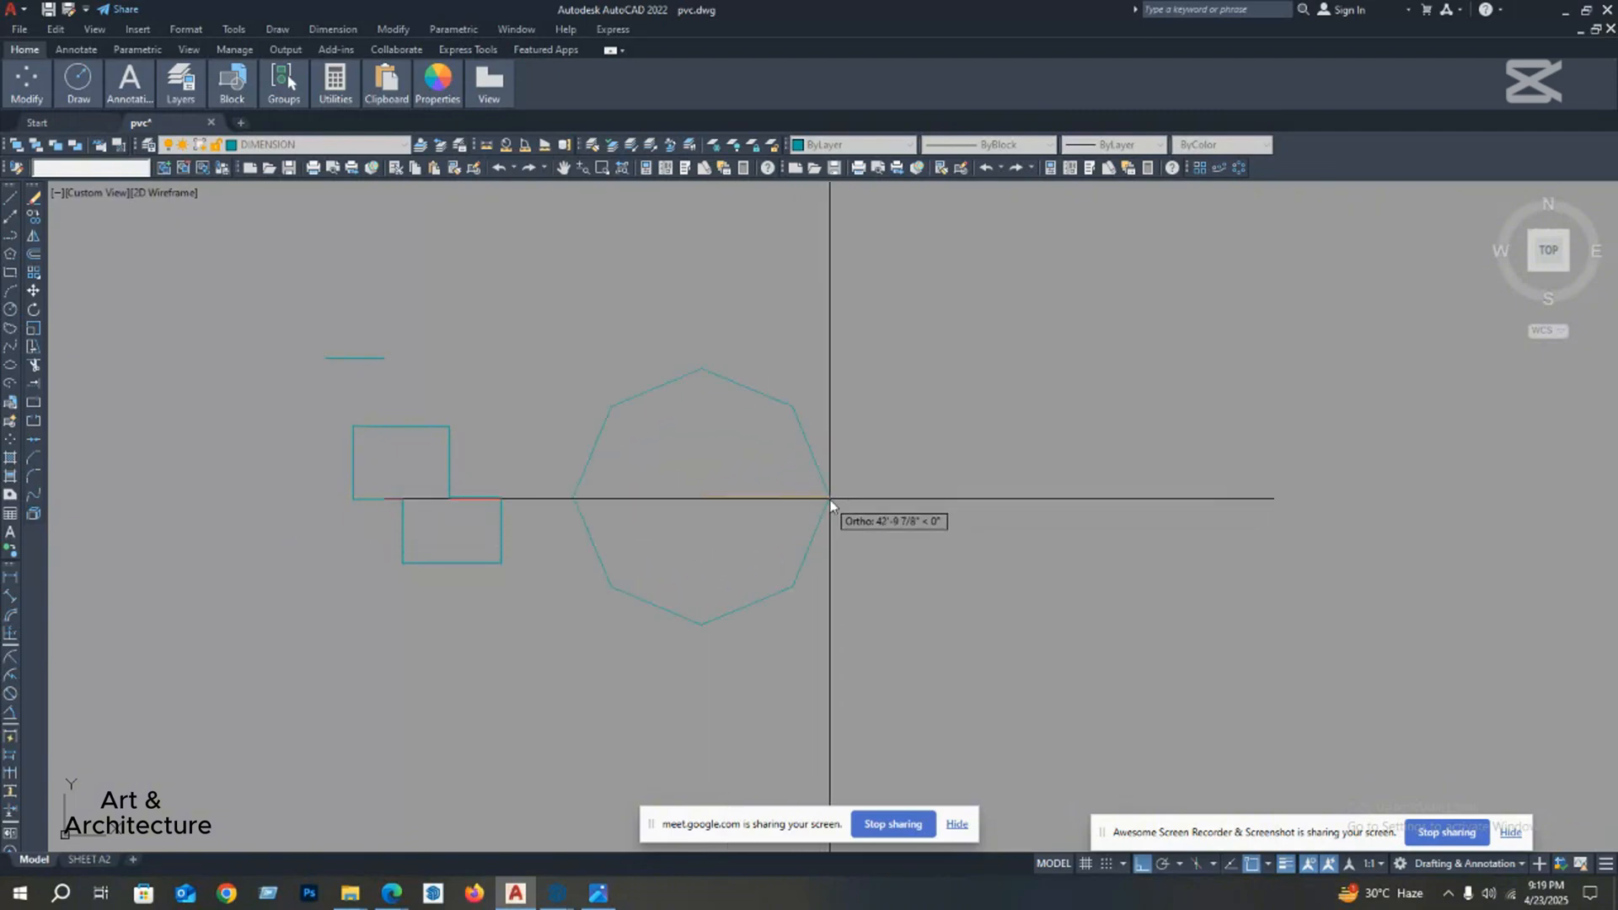
{"action": "scroll", "coordinate": [770, 408], "scroll_direction": "up", "scroll_amount": 4}
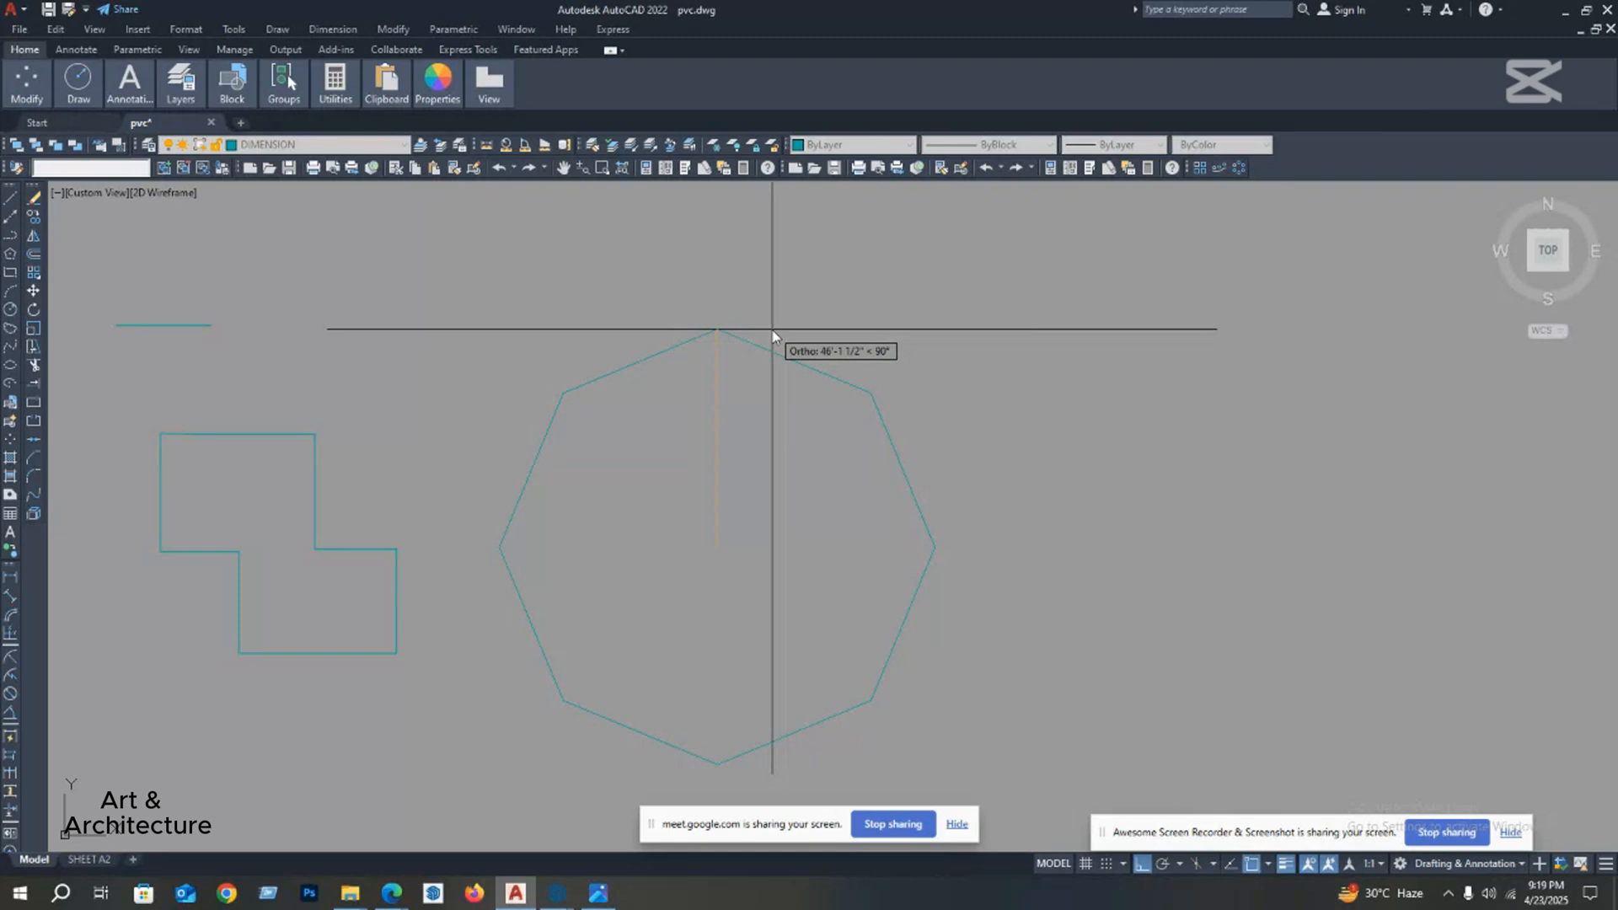
{"action": "key", "text": "Return"}
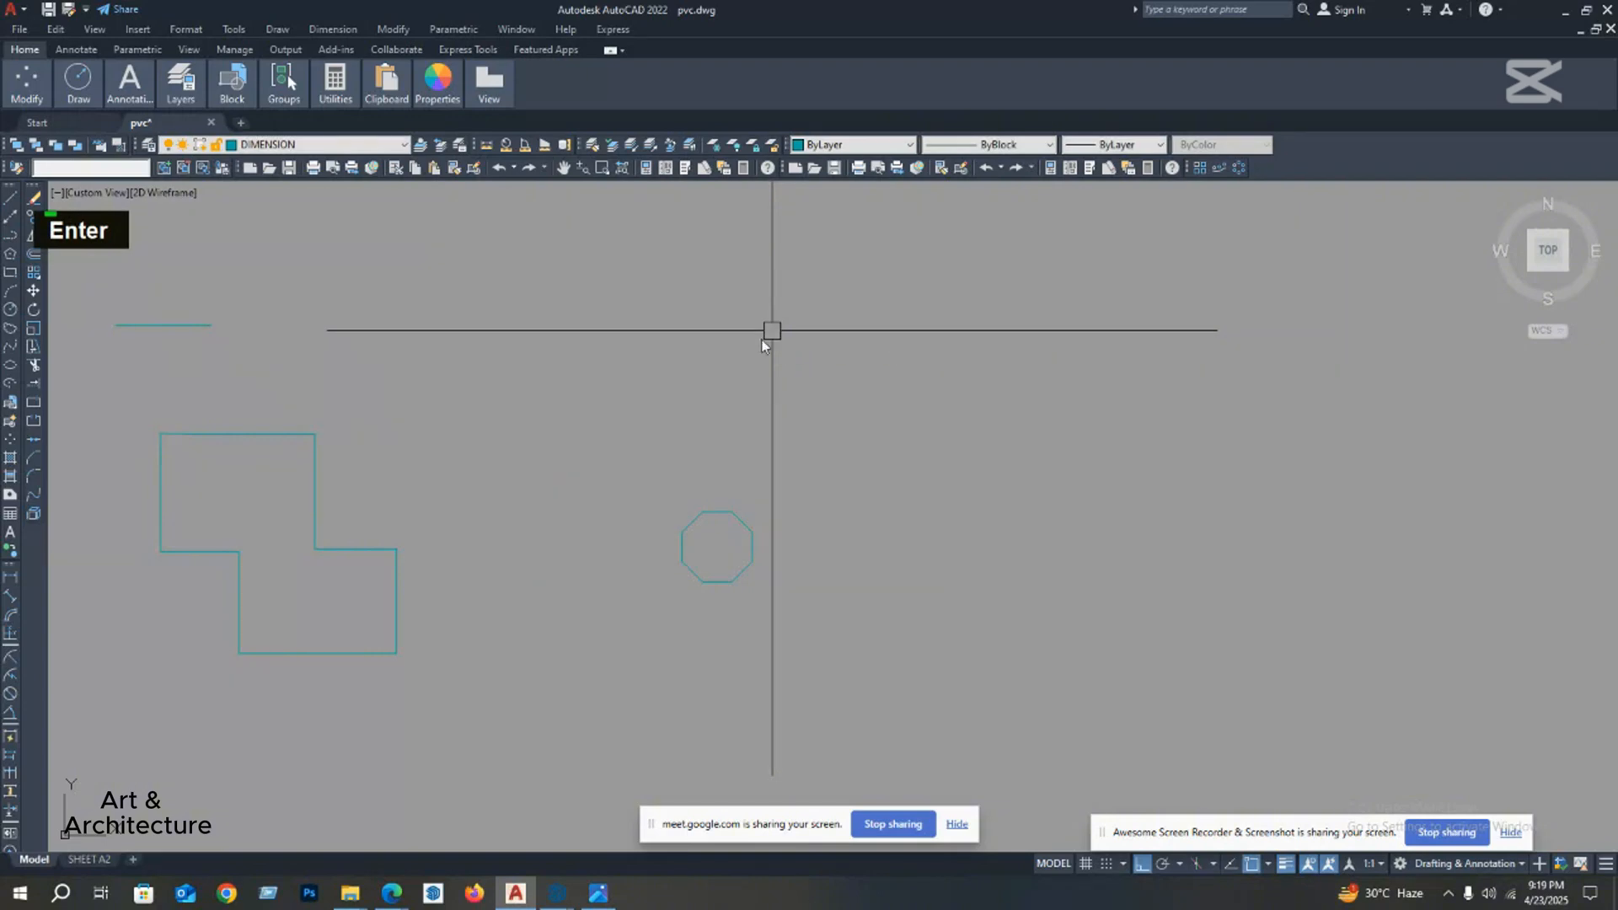
Step: Select the octagon to inspect it as a single object, and clear the selection
{"action": "scroll", "coordinate": [694, 511], "scroll_direction": "down", "scroll_amount": 2}
{"action": "scroll", "coordinate": [699, 514], "scroll_direction": "up", "scroll_amount": 3}
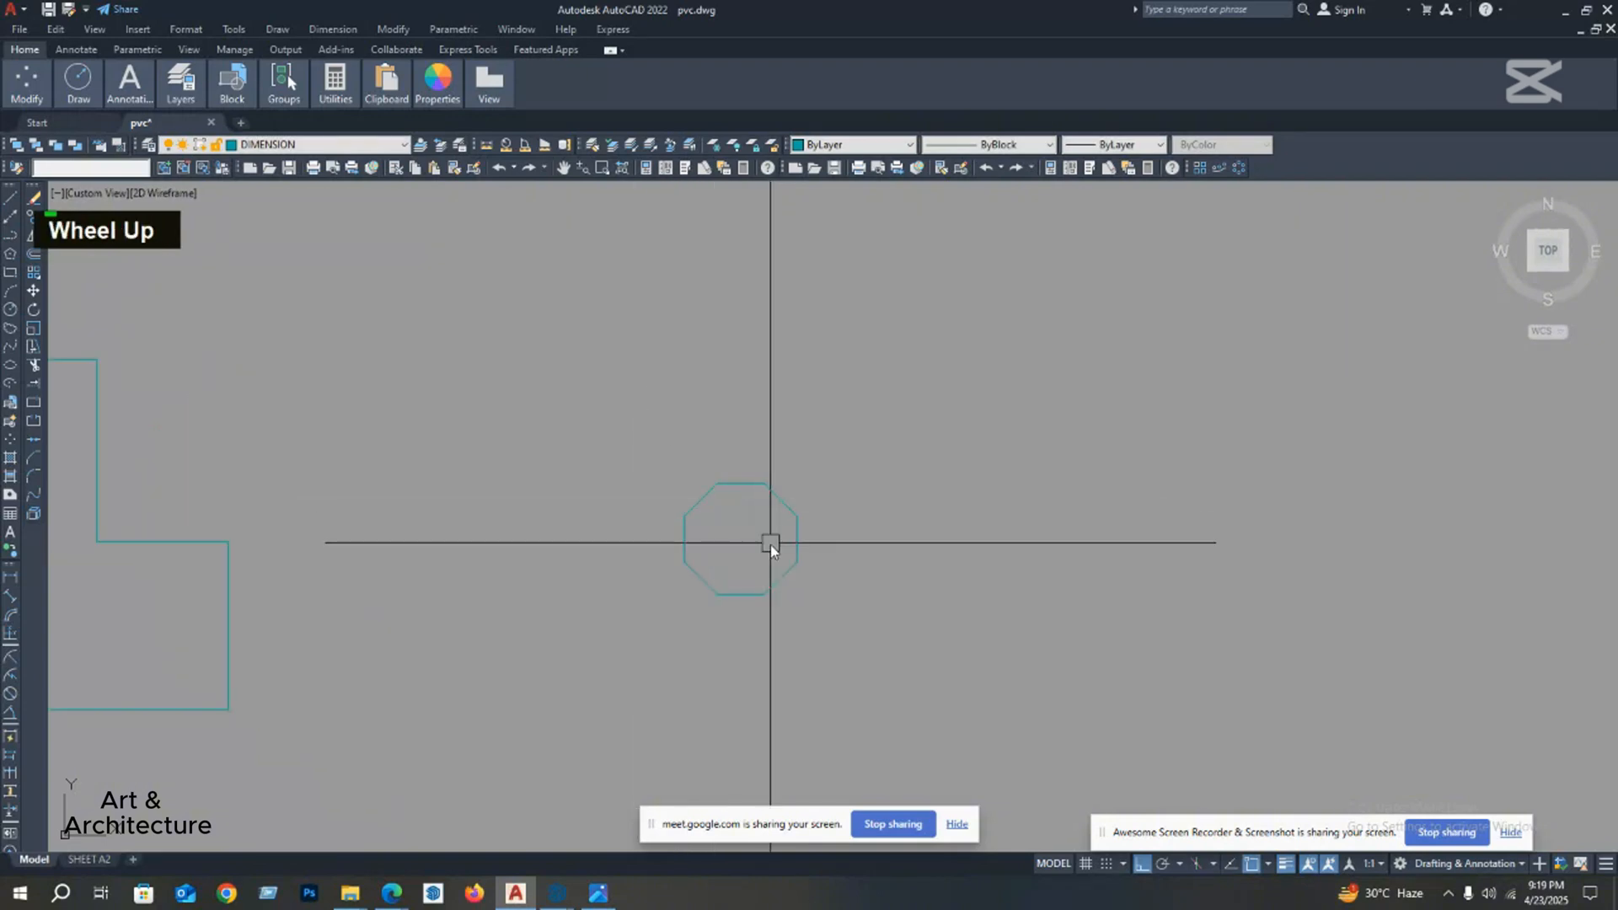
{"action": "middle_click", "coordinate": [757, 478]}
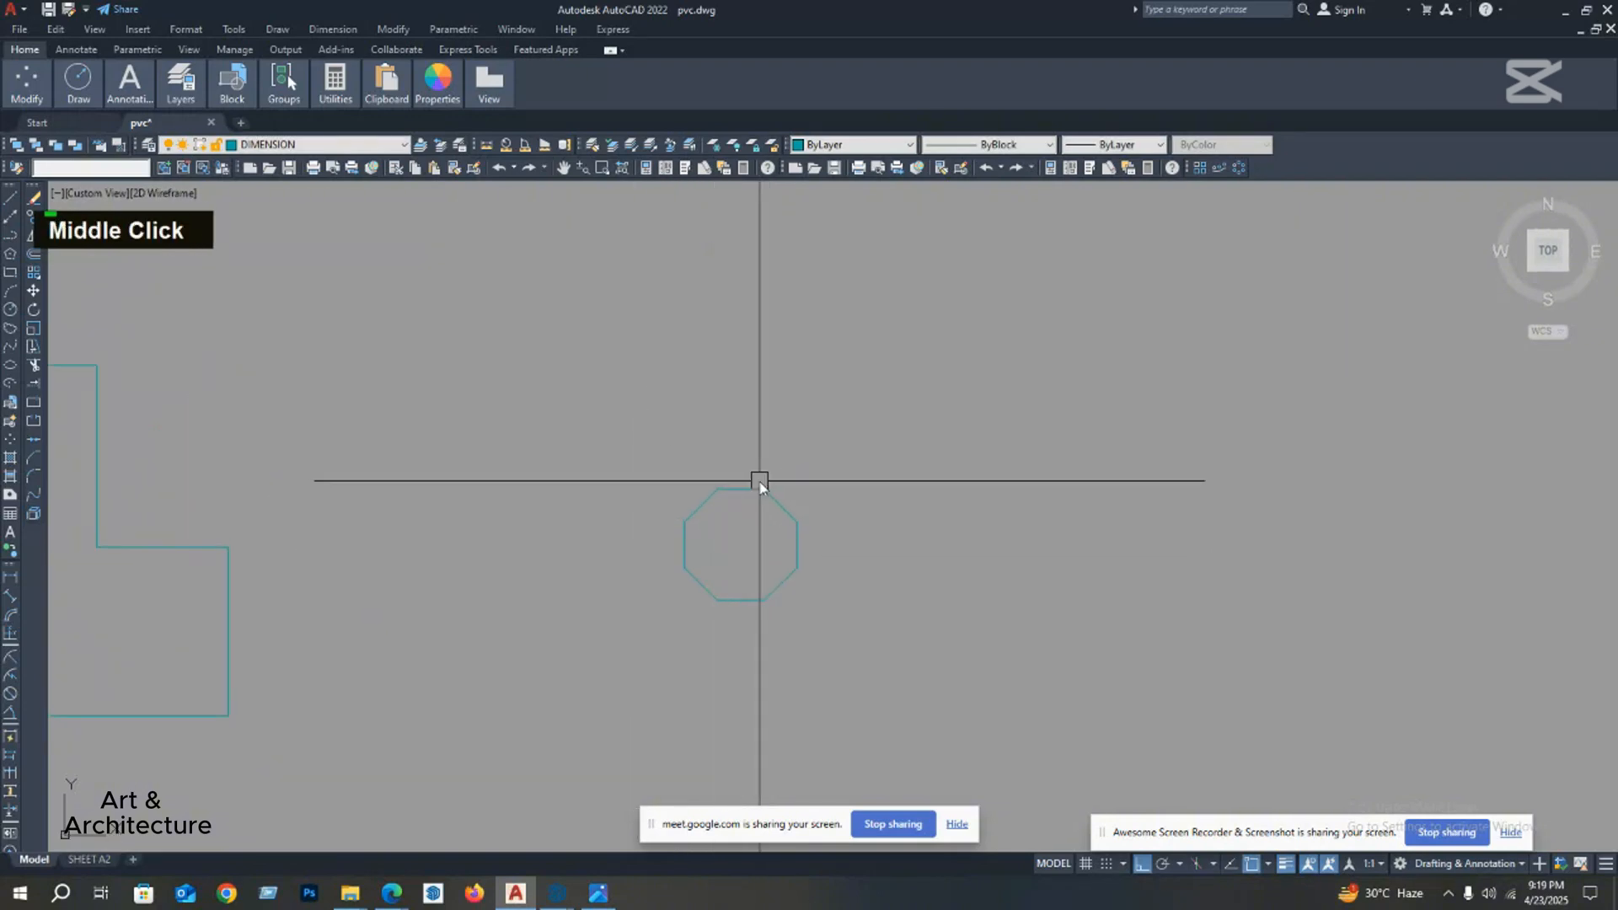
{"action": "scroll", "coordinate": [775, 468], "scroll_direction": "down", "scroll_amount": 2}
{"action": "left_click", "coordinate": [784, 510]}
{"action": "scroll", "coordinate": [650, 581], "scroll_direction": "down", "scroll_amount": 2}
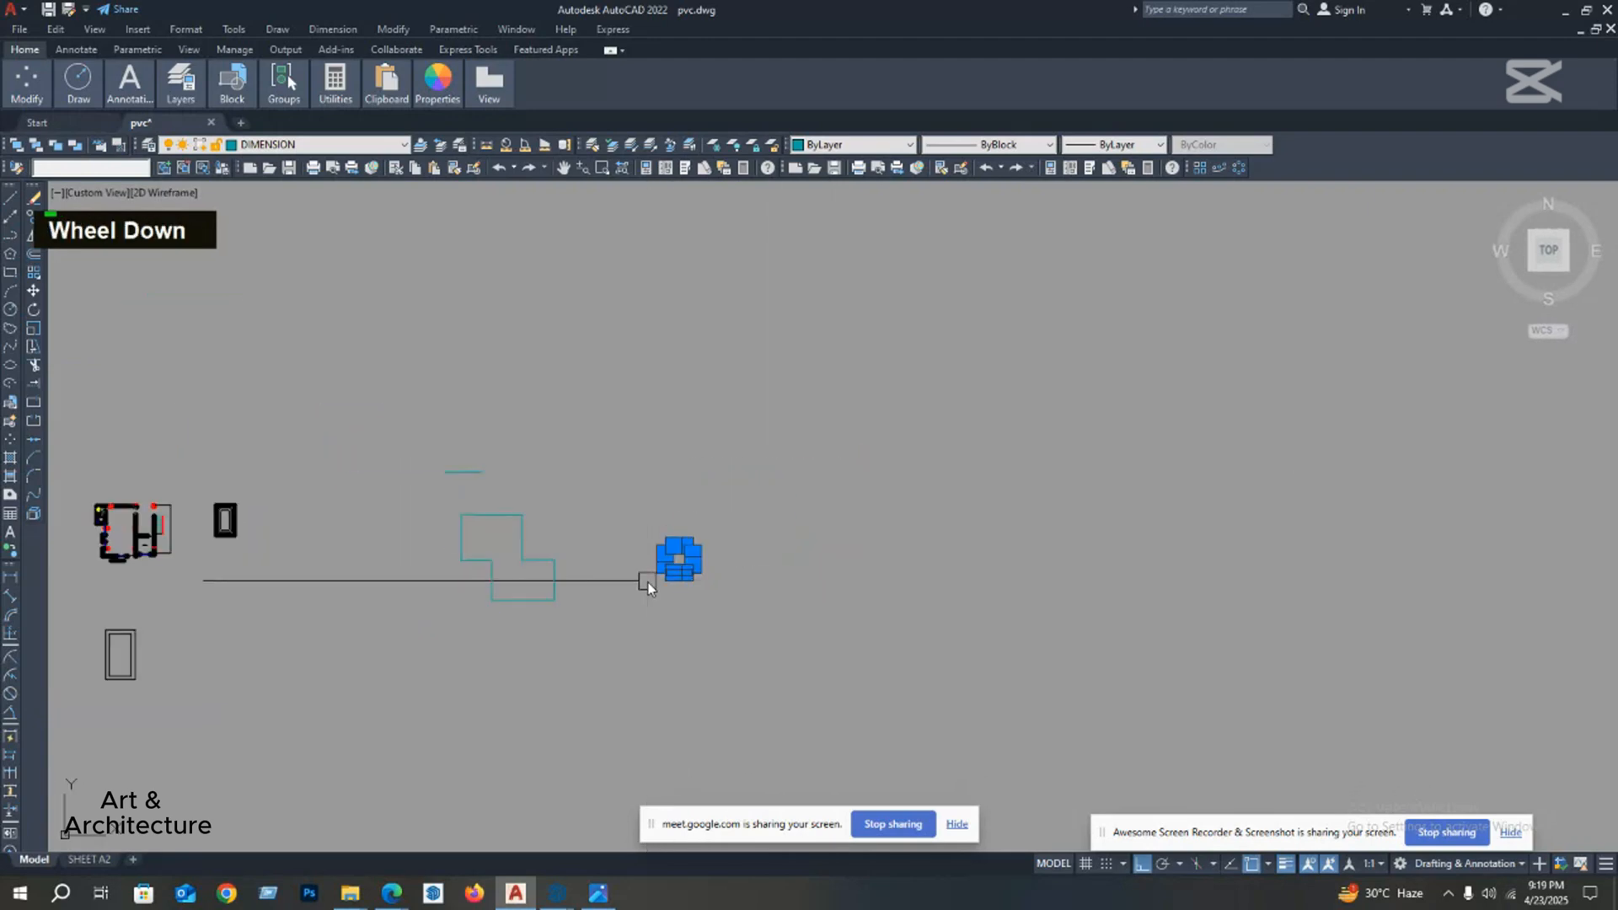
{"action": "middle_click_drag", "start_coordinate": [650, 578], "coordinate": [607, 578]}
{"action": "key", "text": "Escape"}
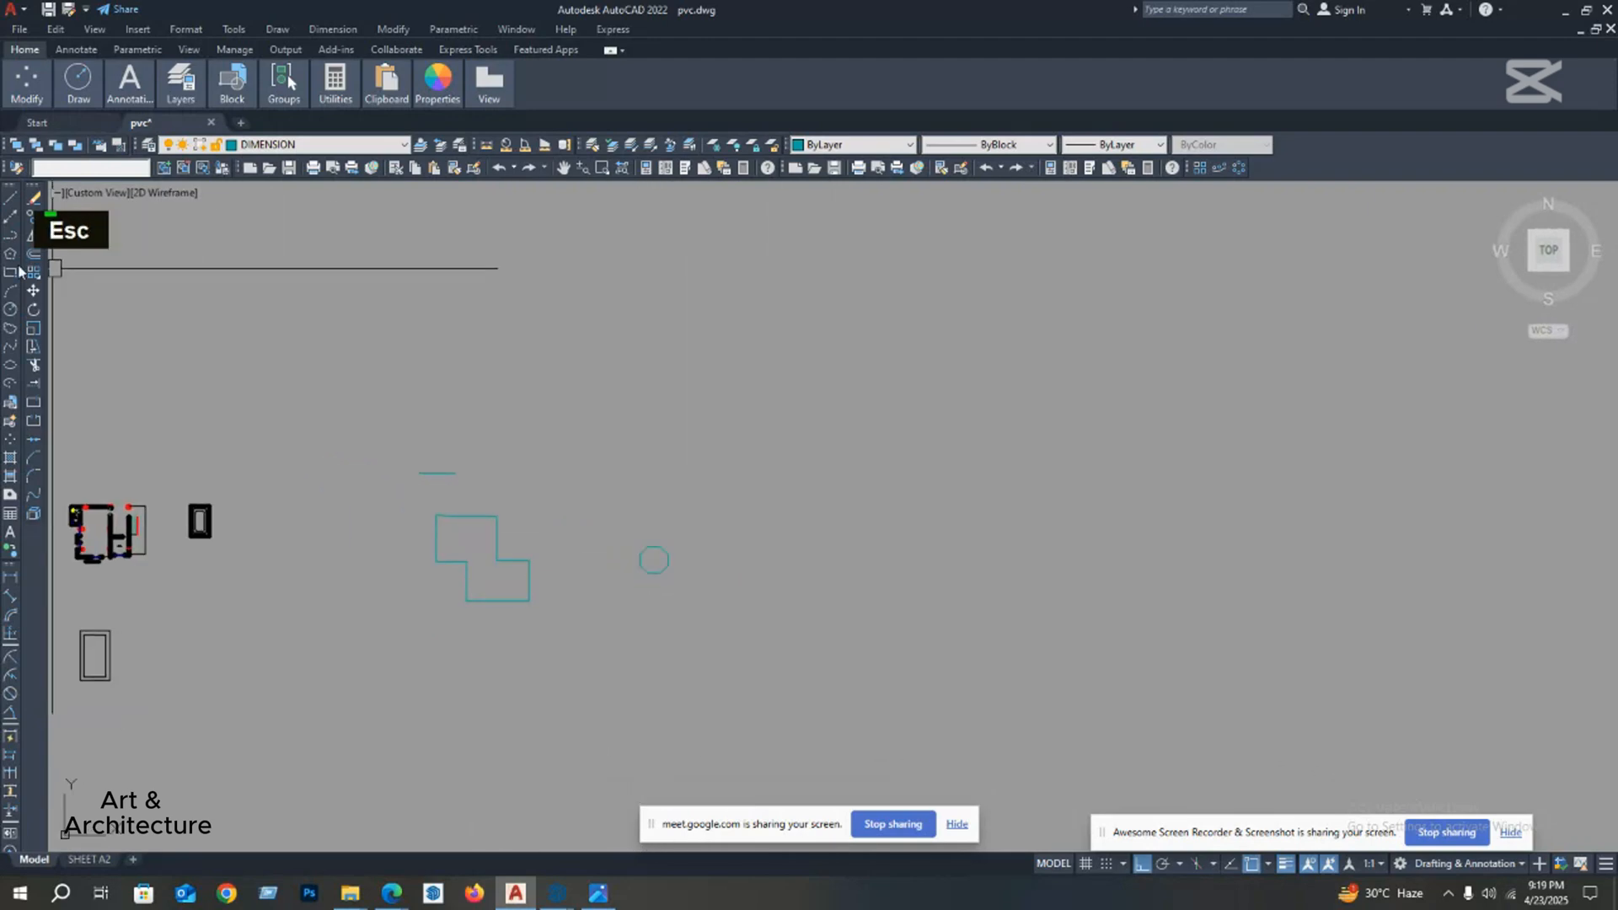
Step: Draw a small horizontal rectangle freehand above and to the right of the octagon
{"action": "mouse_move", "coordinate": [723, 459]}
{"action": "middle_mouse_down"}
{"action": "mouse_move", "coordinate": [691, 437]}
{"action": "mouse_move", "coordinate": [737, 433]}
{"action": "middle_mouse_up"}
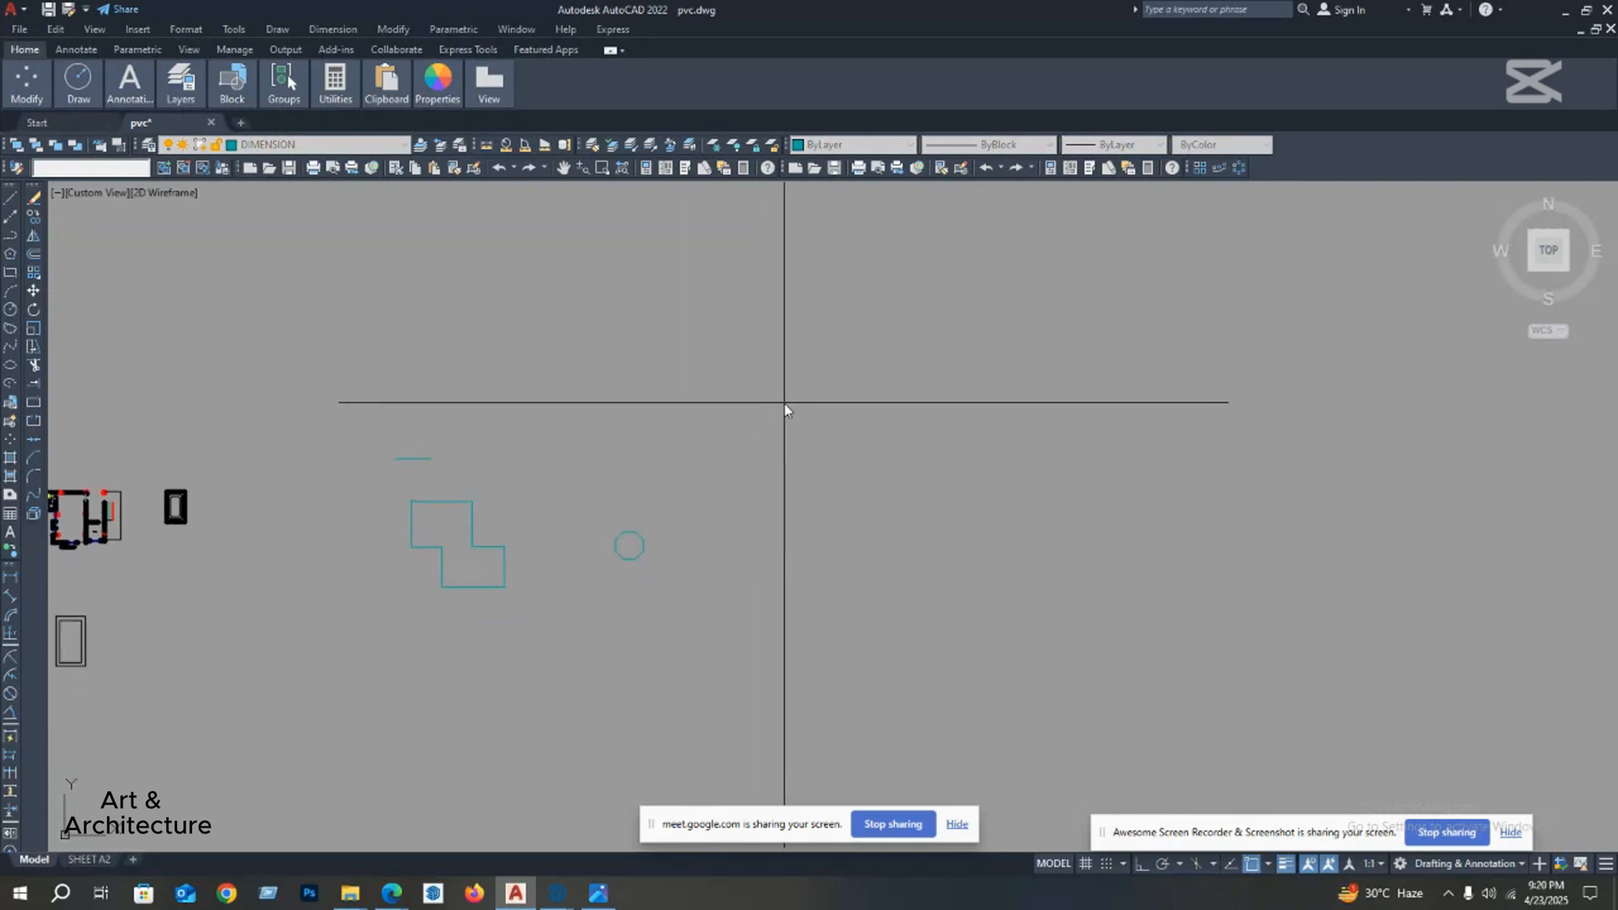
{"action": "left_click", "coordinate": [711, 440]}
{"action": "left_click", "coordinate": [744, 440]}
{"action": "middle_click_drag", "start_coordinate": [714, 451], "coordinate": [679, 499]}
{"action": "scroll", "coordinate": [665, 497], "scroll_direction": "up", "scroll_amount": 4}
{"action": "key", "text": "Escape"}
{"action": "scroll", "coordinate": [641, 489], "scroll_direction": "down", "scroll_amount": 2}
{"action": "scroll", "coordinate": [635, 491], "scroll_direction": "down", "scroll_amount": 2}
{"action": "middle_click", "coordinate": [643, 498]}
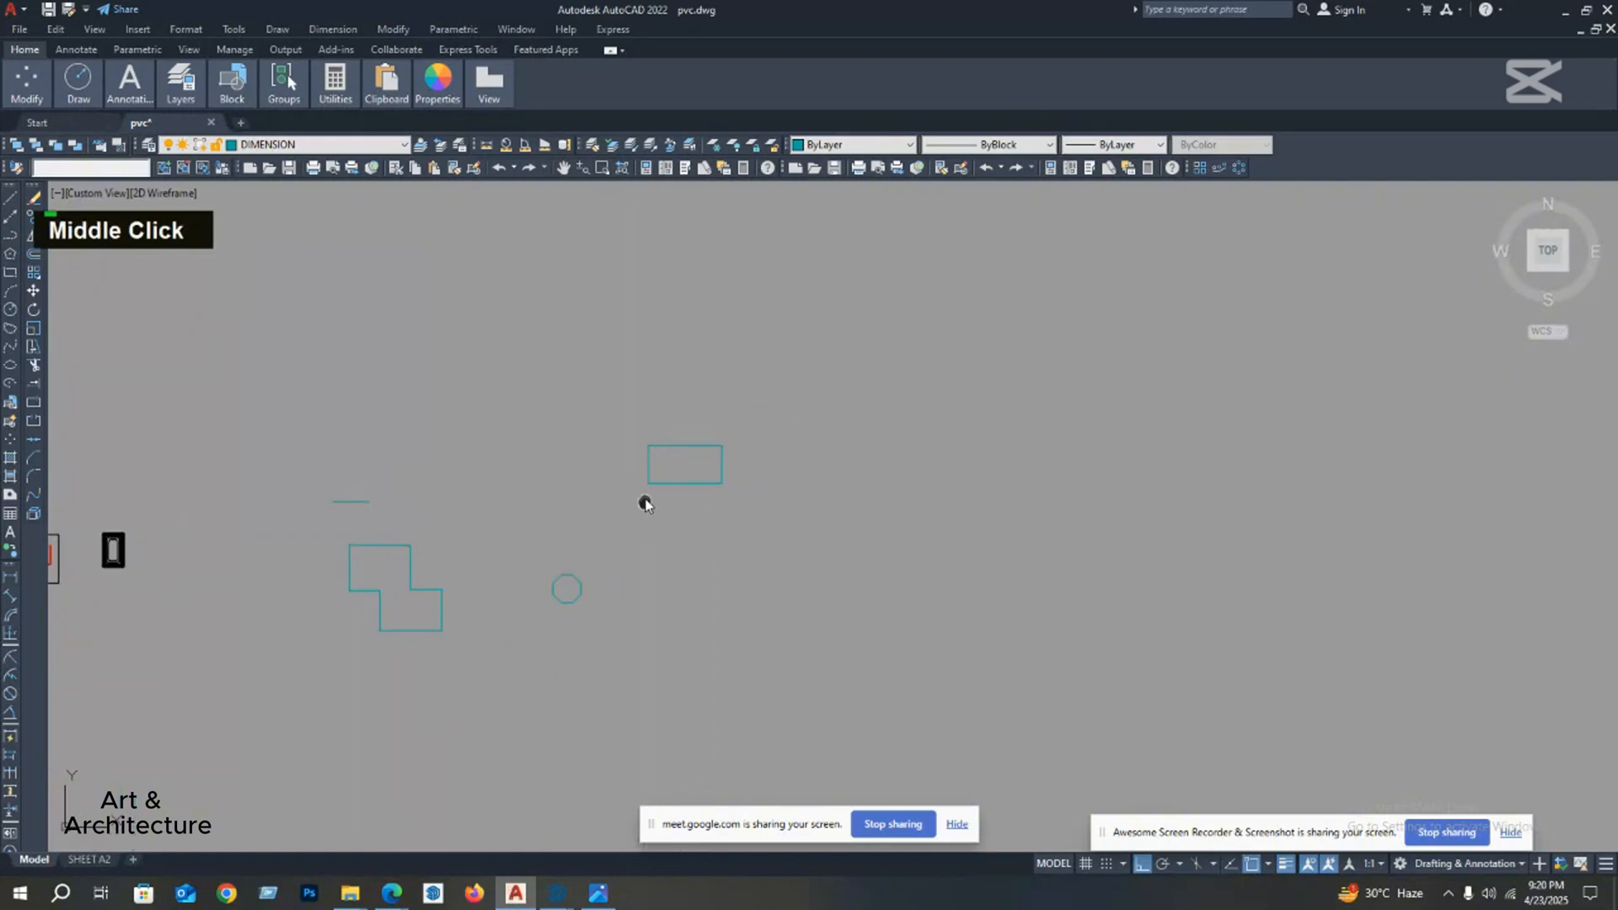
Step: Draw a second, larger rectangle freehand with the REC command, directly below the small rectangle
{"action": "type", "text": "rec"}
{"action": "key", "text": "Return"}
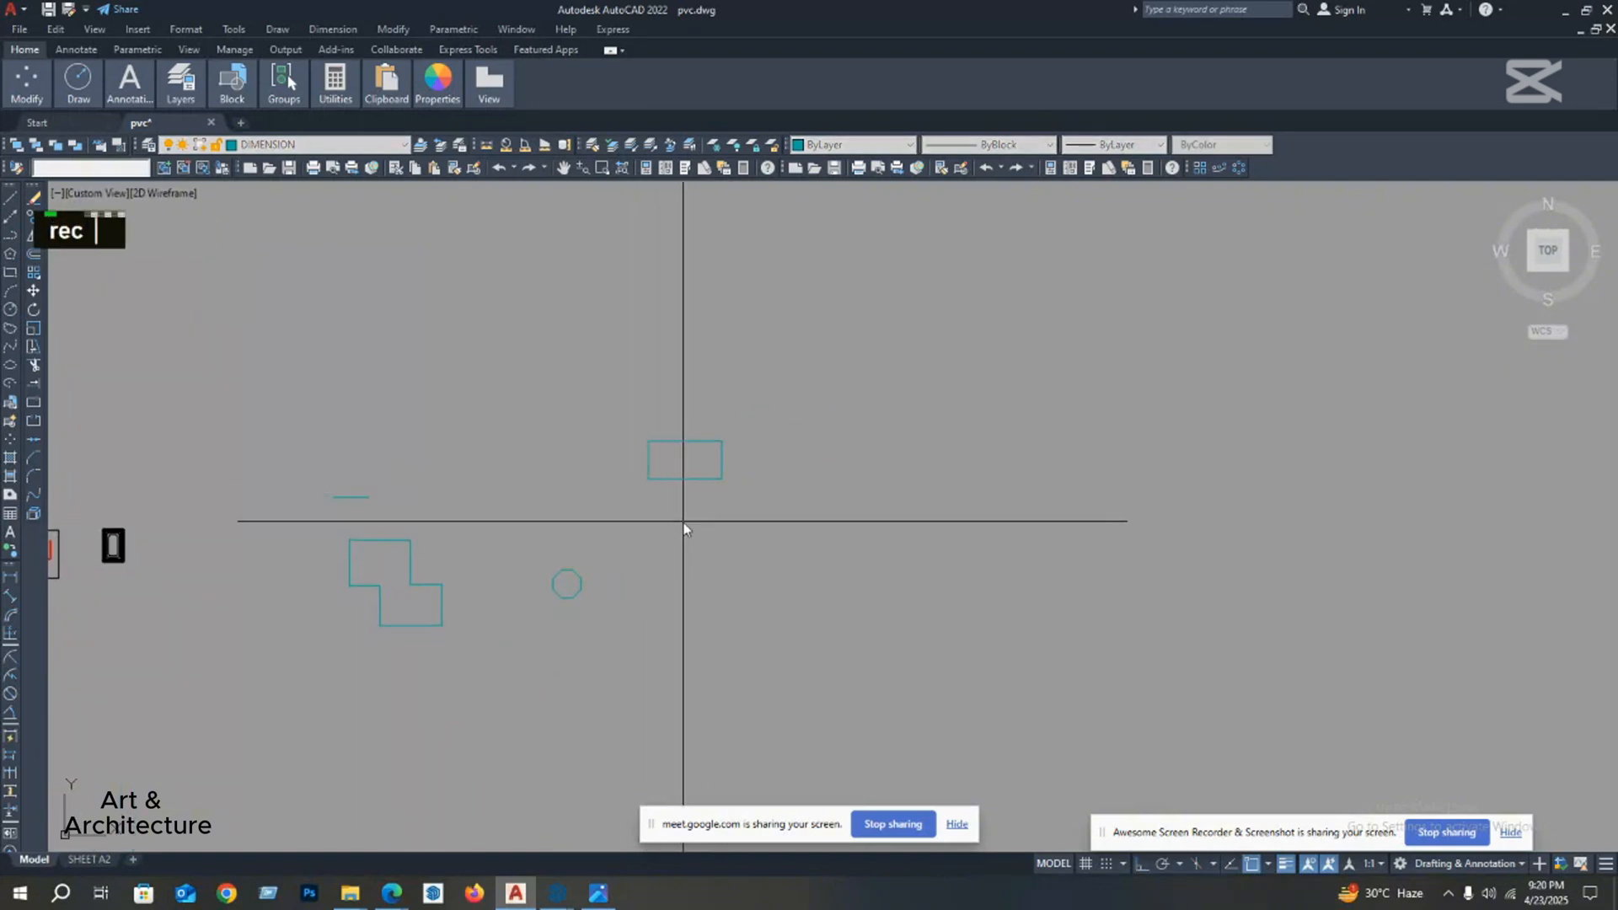
{"action": "left_click", "coordinate": [681, 520]}
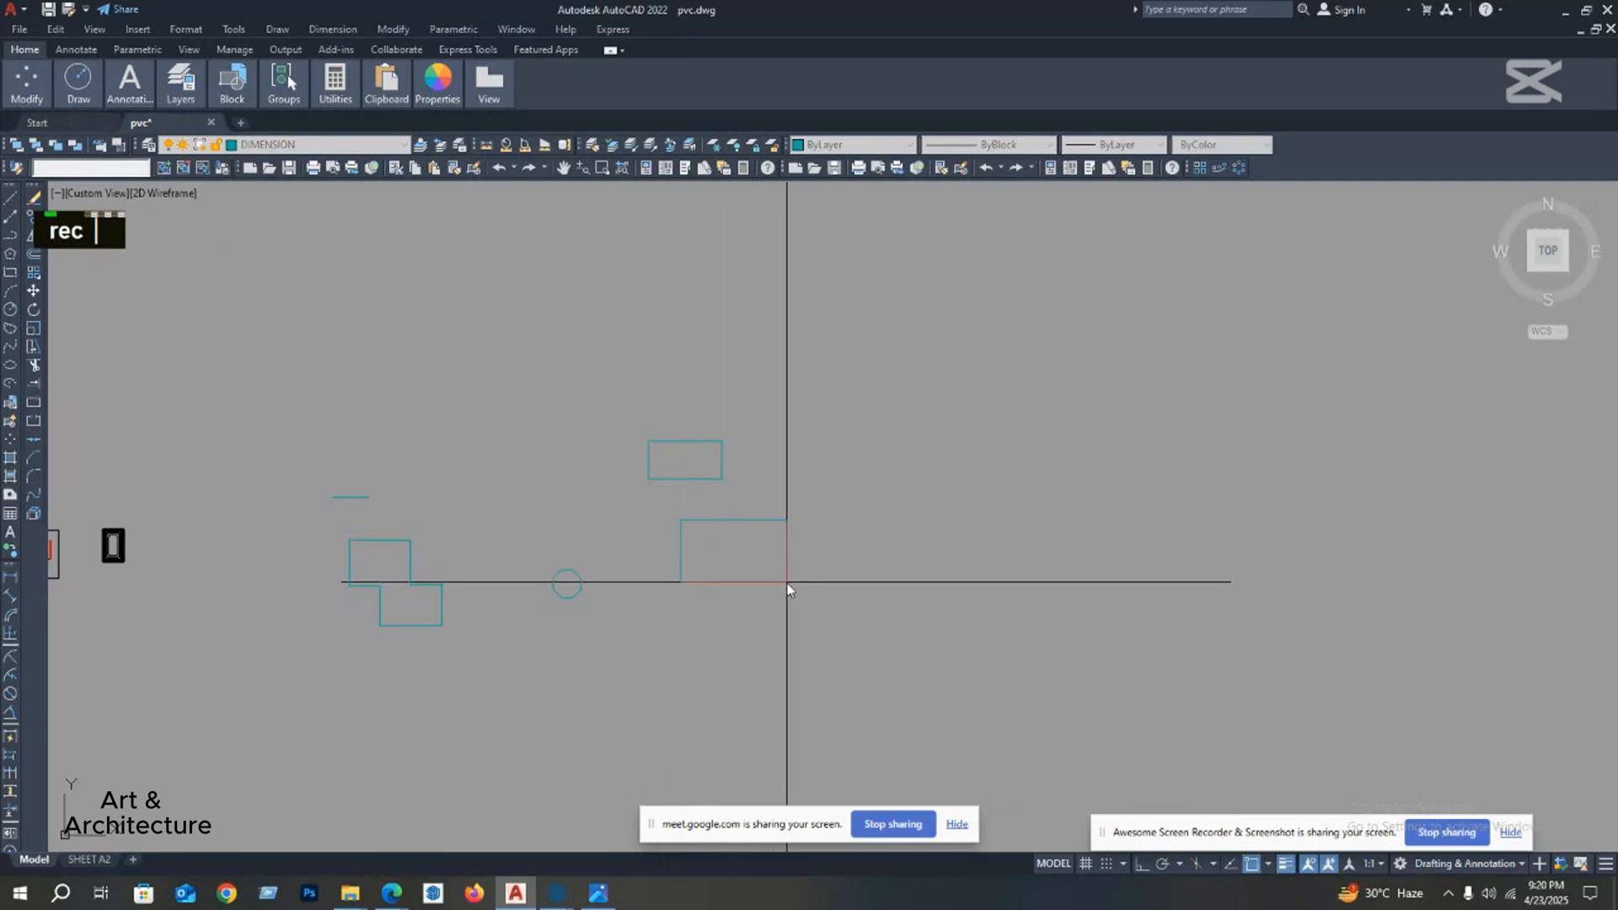
{"action": "left_click", "coordinate": [803, 613]}
Step: Draw a rectangle from a start point below the two rectangles, entering 2',4' for its opposite corner
{"action": "scroll", "coordinate": [728, 584], "scroll_direction": "up", "scroll_amount": 2}
{"action": "middle_click_drag", "start_coordinate": [729, 584], "coordinate": [729, 555]}
{"action": "scroll", "coordinate": [734, 544], "scroll_direction": "down", "scroll_amount": 2}
{"action": "scroll", "coordinate": [729, 556], "scroll_direction": "down", "scroll_amount": 2}
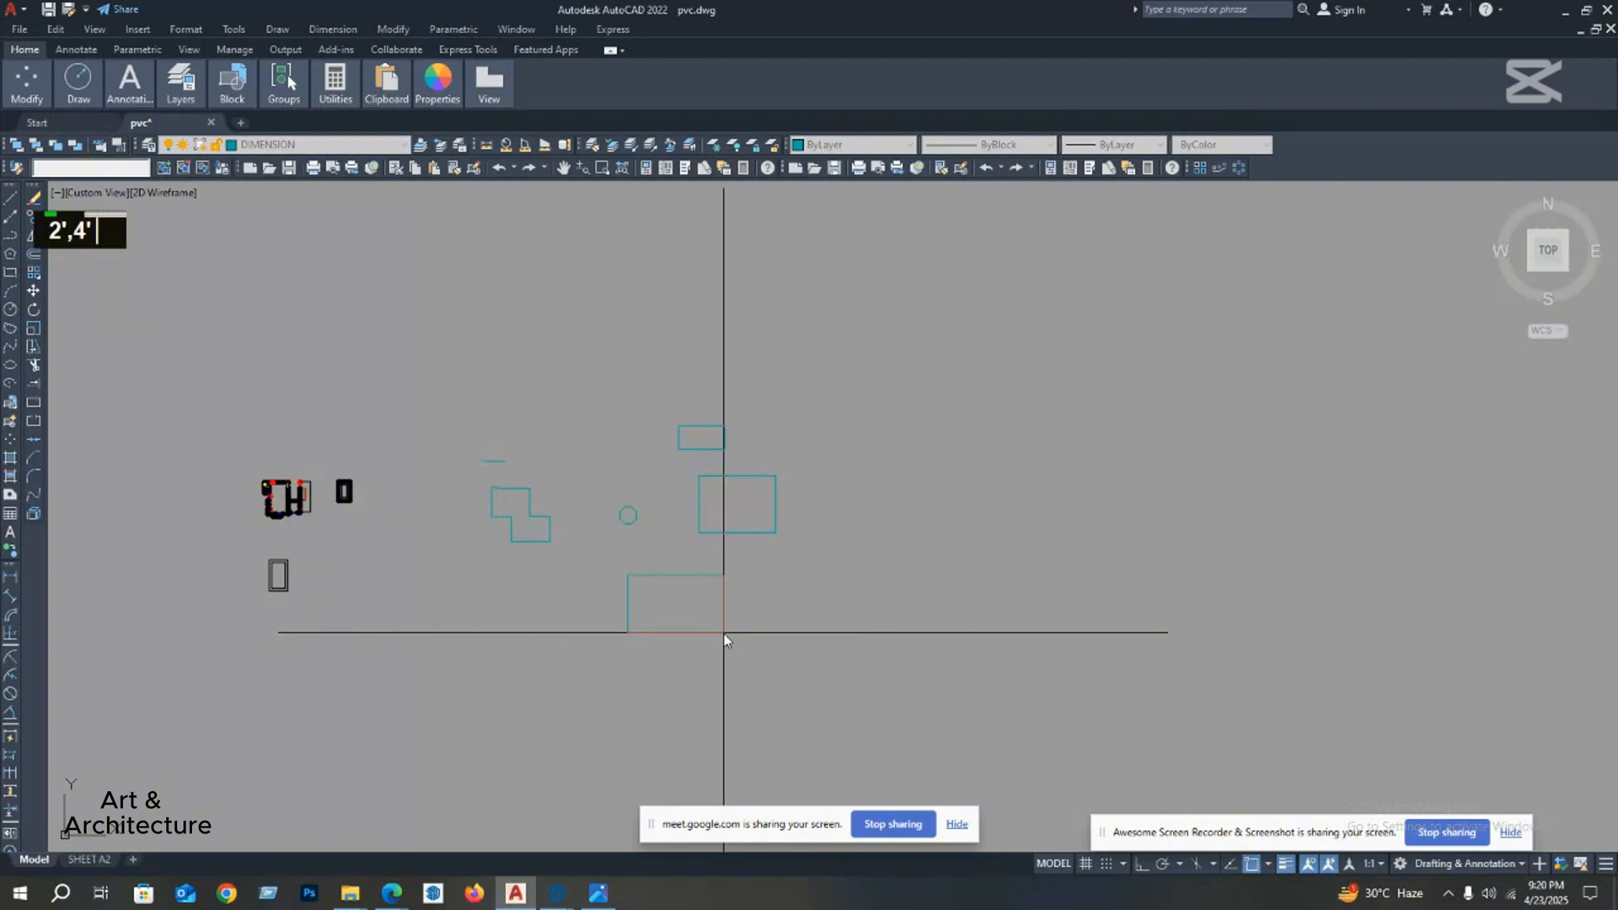
{"action": "key", "text": "Return"}
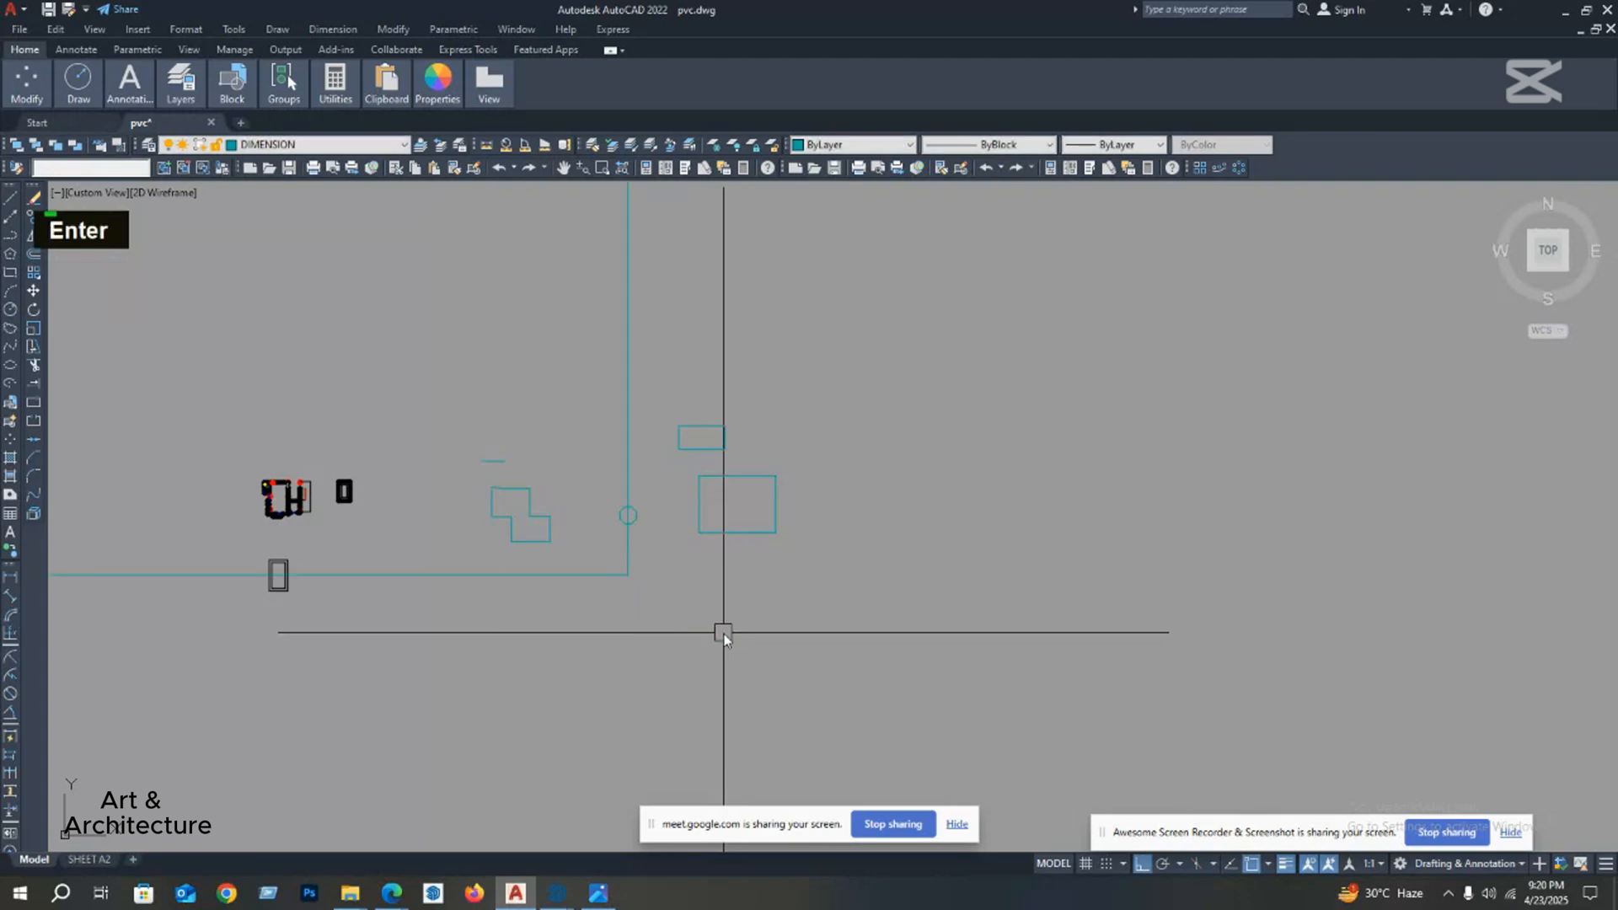
Step: Try to add a linear dimension along the left side of the oversized rectangle
{"action": "scroll", "coordinate": [717, 596], "scroll_direction": "down", "scroll_amount": 3}
{"action": "scroll", "coordinate": [700, 574], "scroll_direction": "down", "scroll_amount": 5}
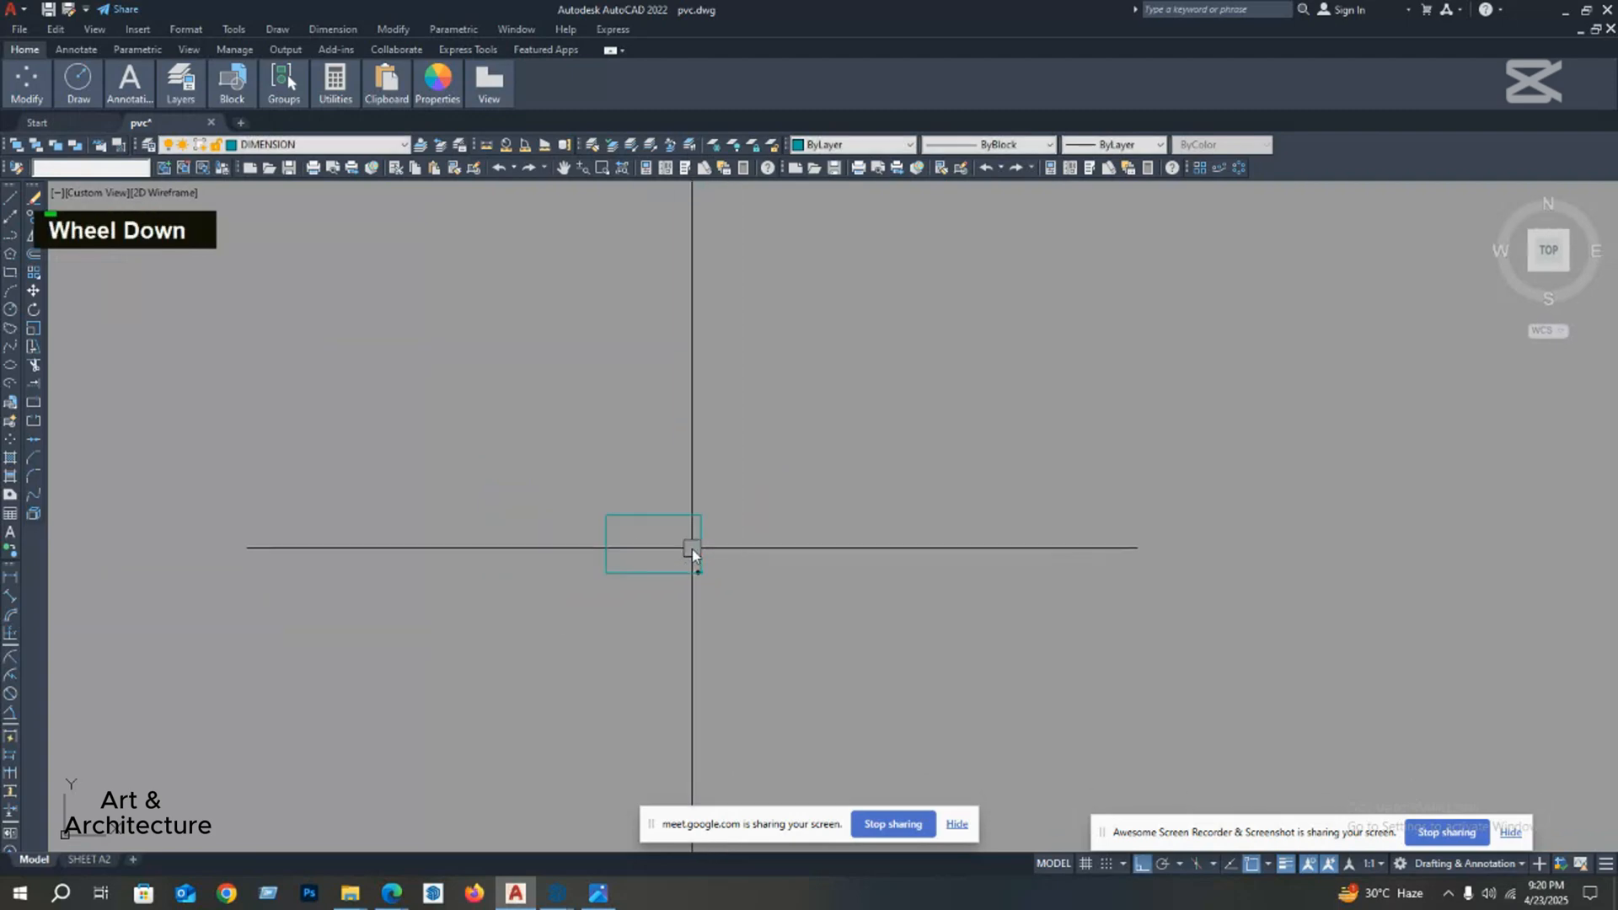
{"action": "scroll", "coordinate": [691, 549], "scroll_direction": "up", "scroll_amount": 4}
{"action": "middle_click", "coordinate": [686, 498]}
{"action": "scroll", "coordinate": [678, 511], "scroll_direction": "up", "scroll_amount": 2}
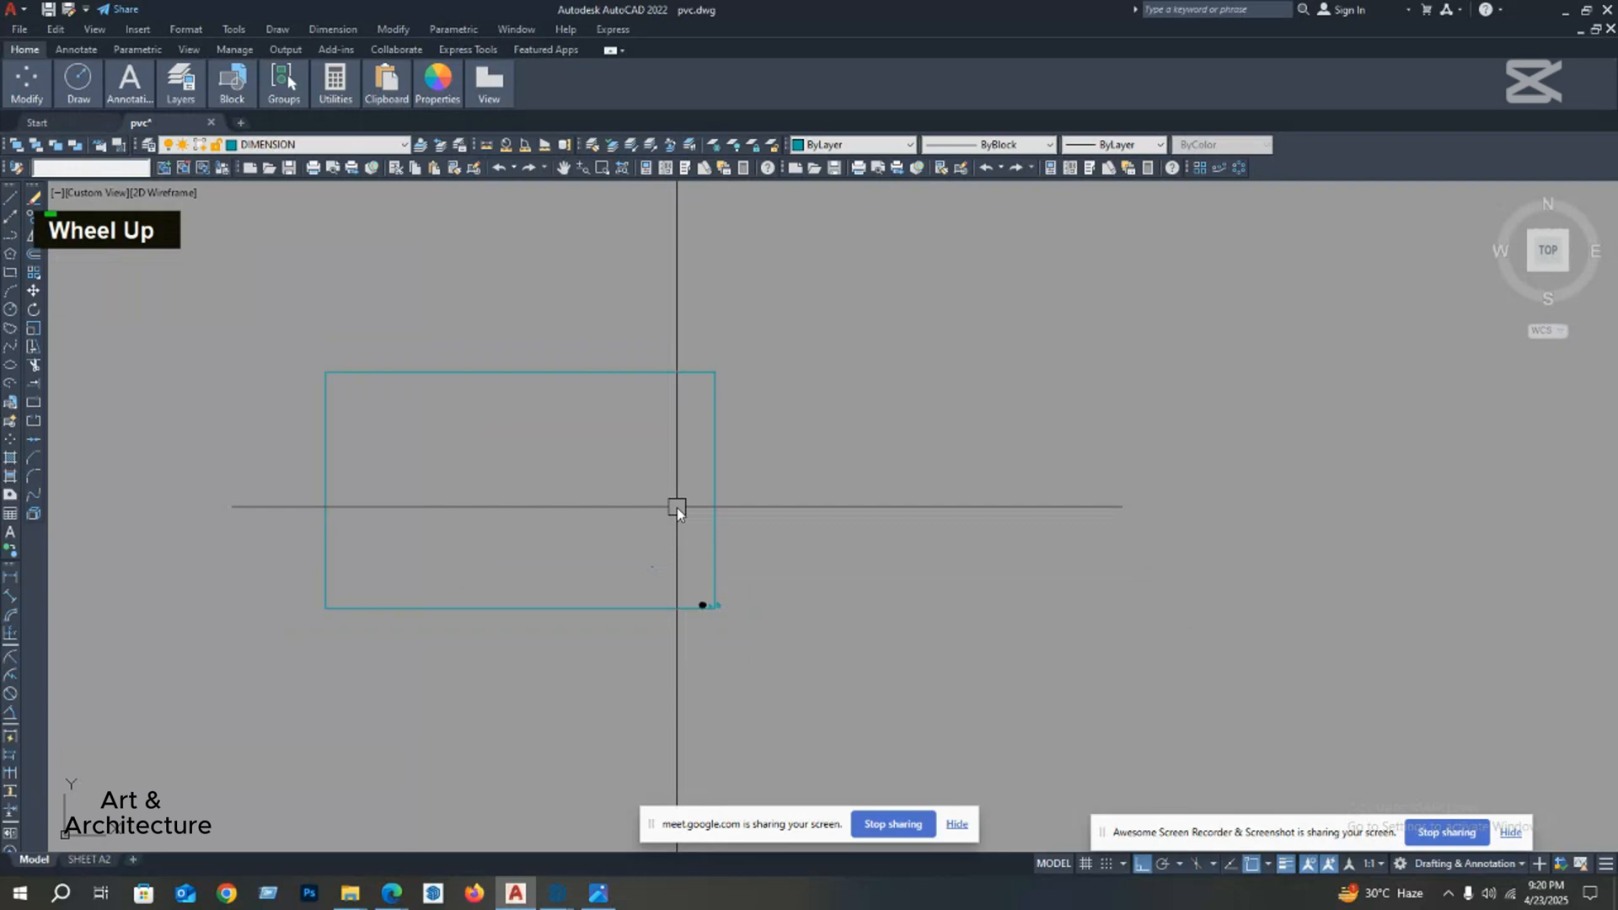
{"action": "middle_click_drag", "start_coordinate": [755, 469], "coordinate": [740, 449]}
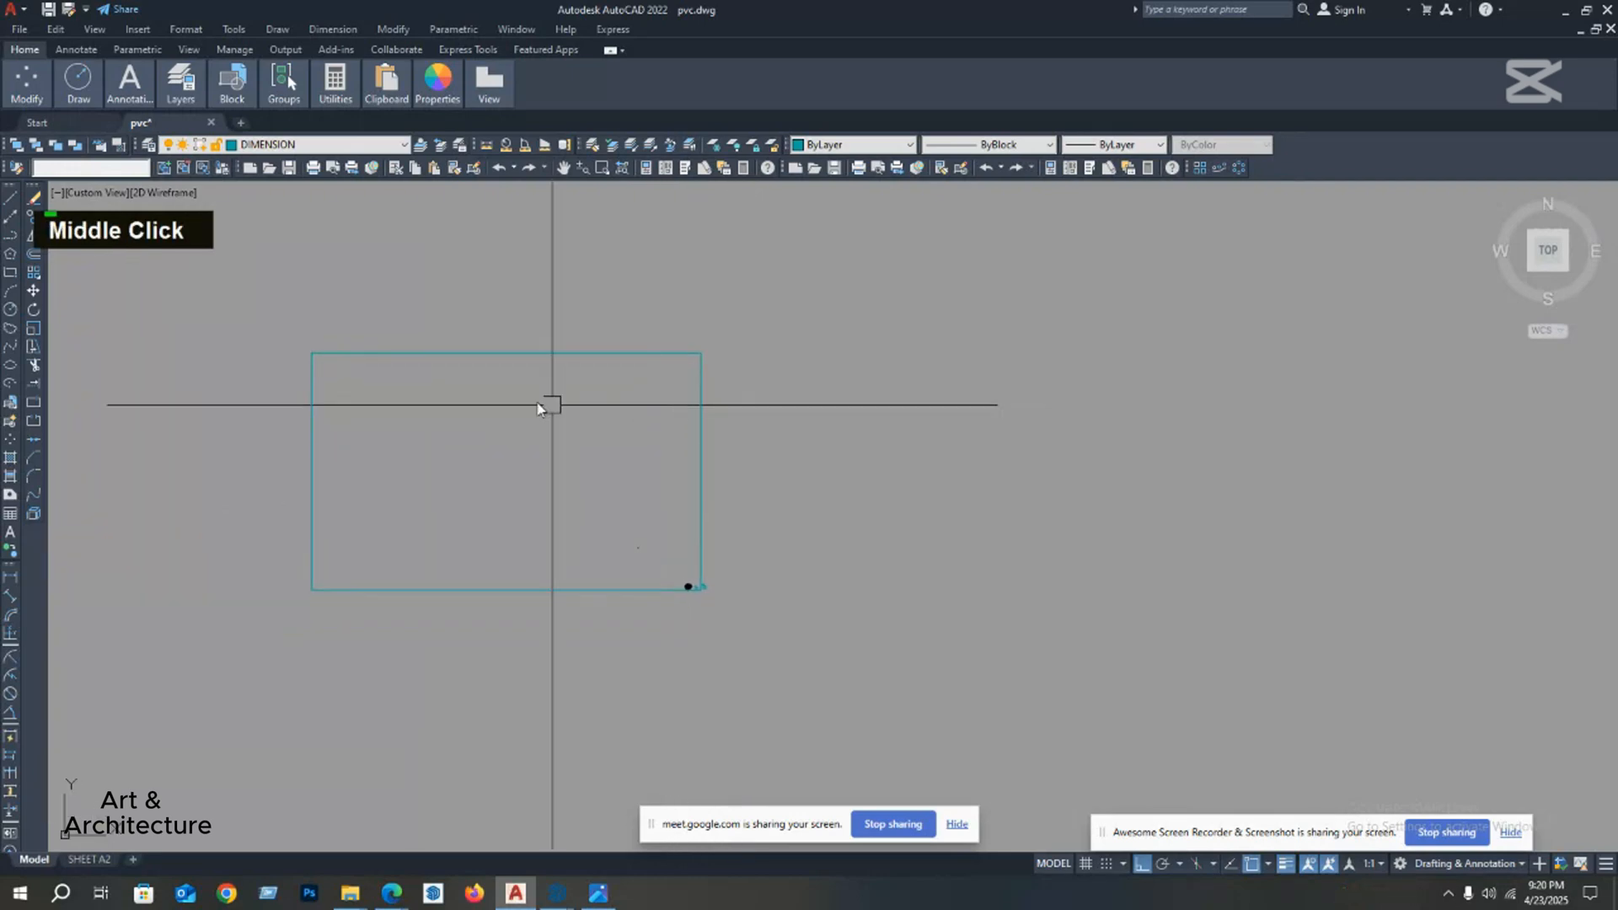
{"action": "left_click", "coordinate": [7, 582]}
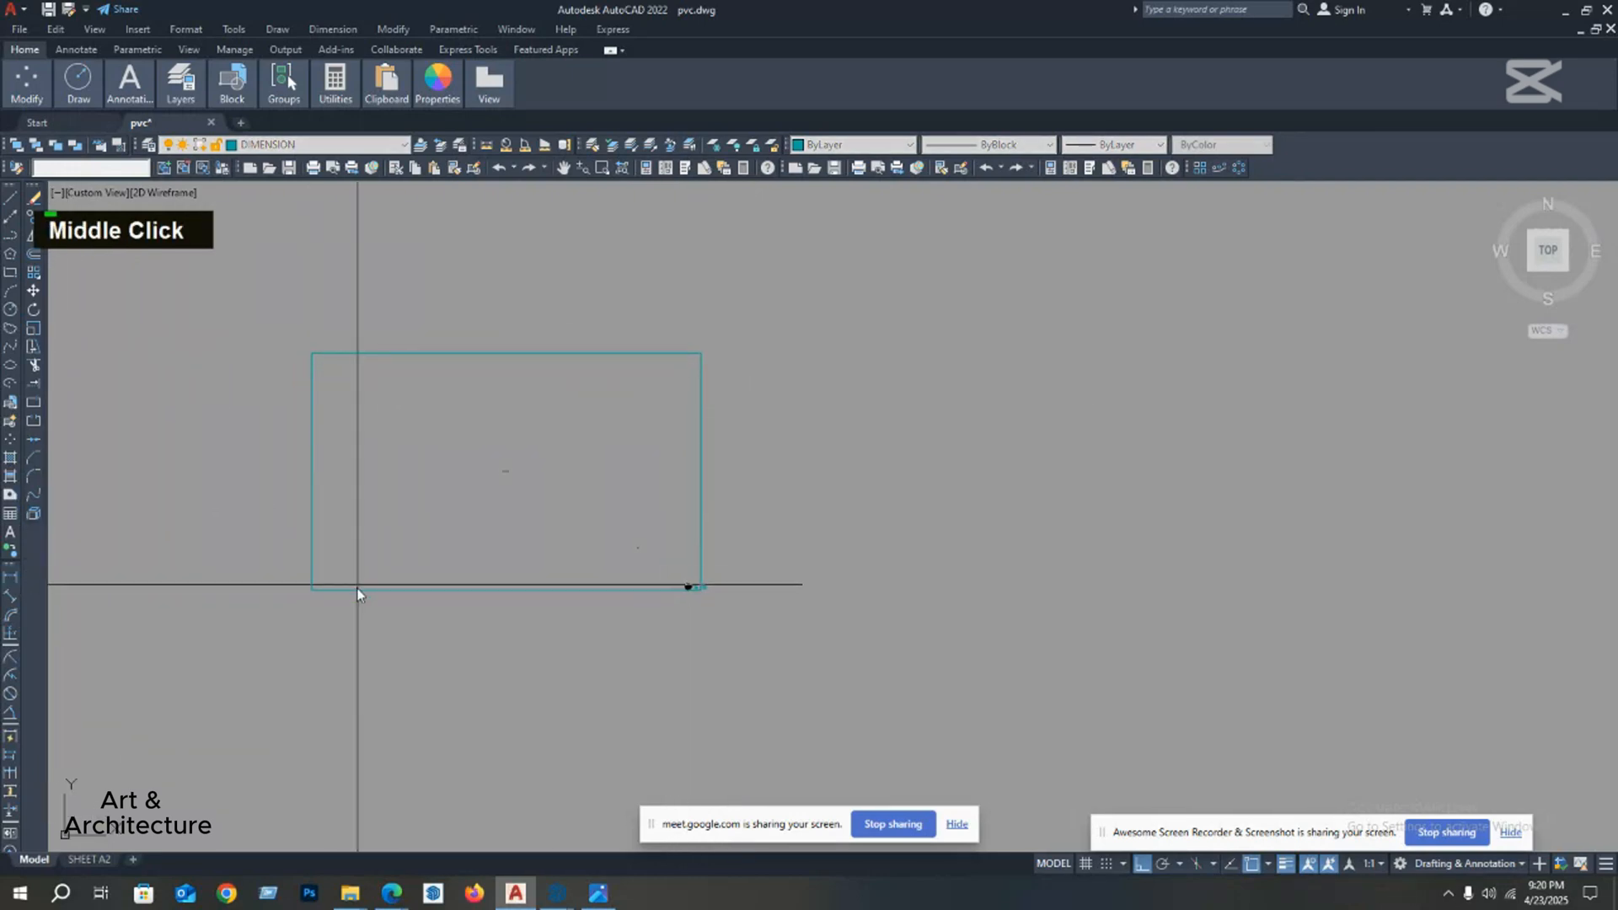
{"action": "left_click", "coordinate": [310, 379]}
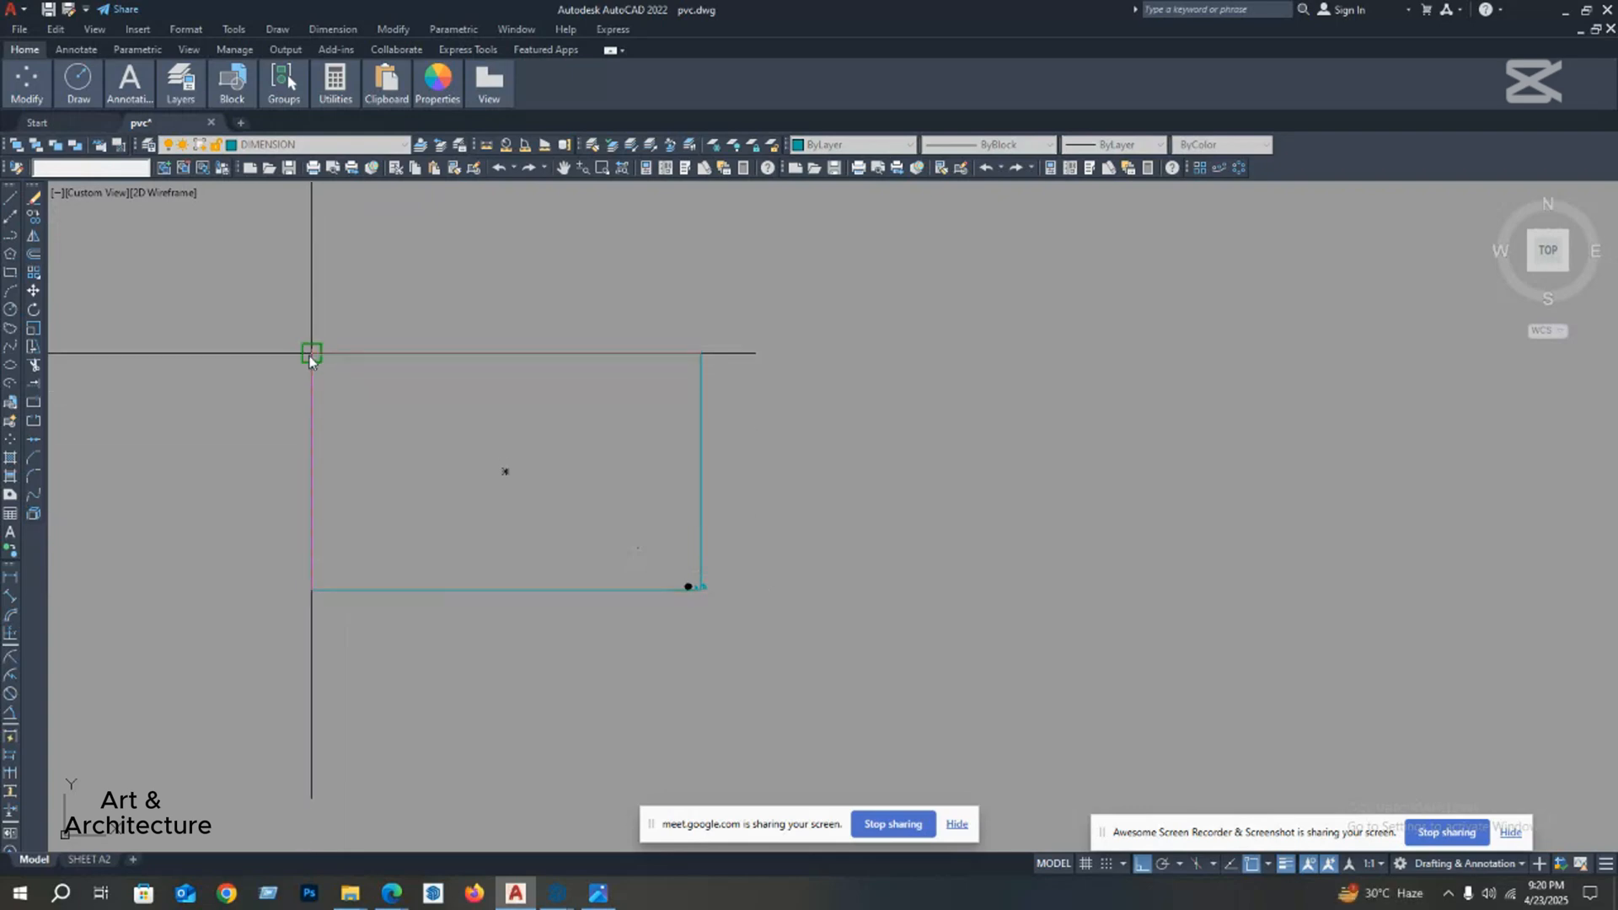
{"action": "scroll", "coordinate": [280, 474], "scroll_direction": "up", "scroll_amount": 5}
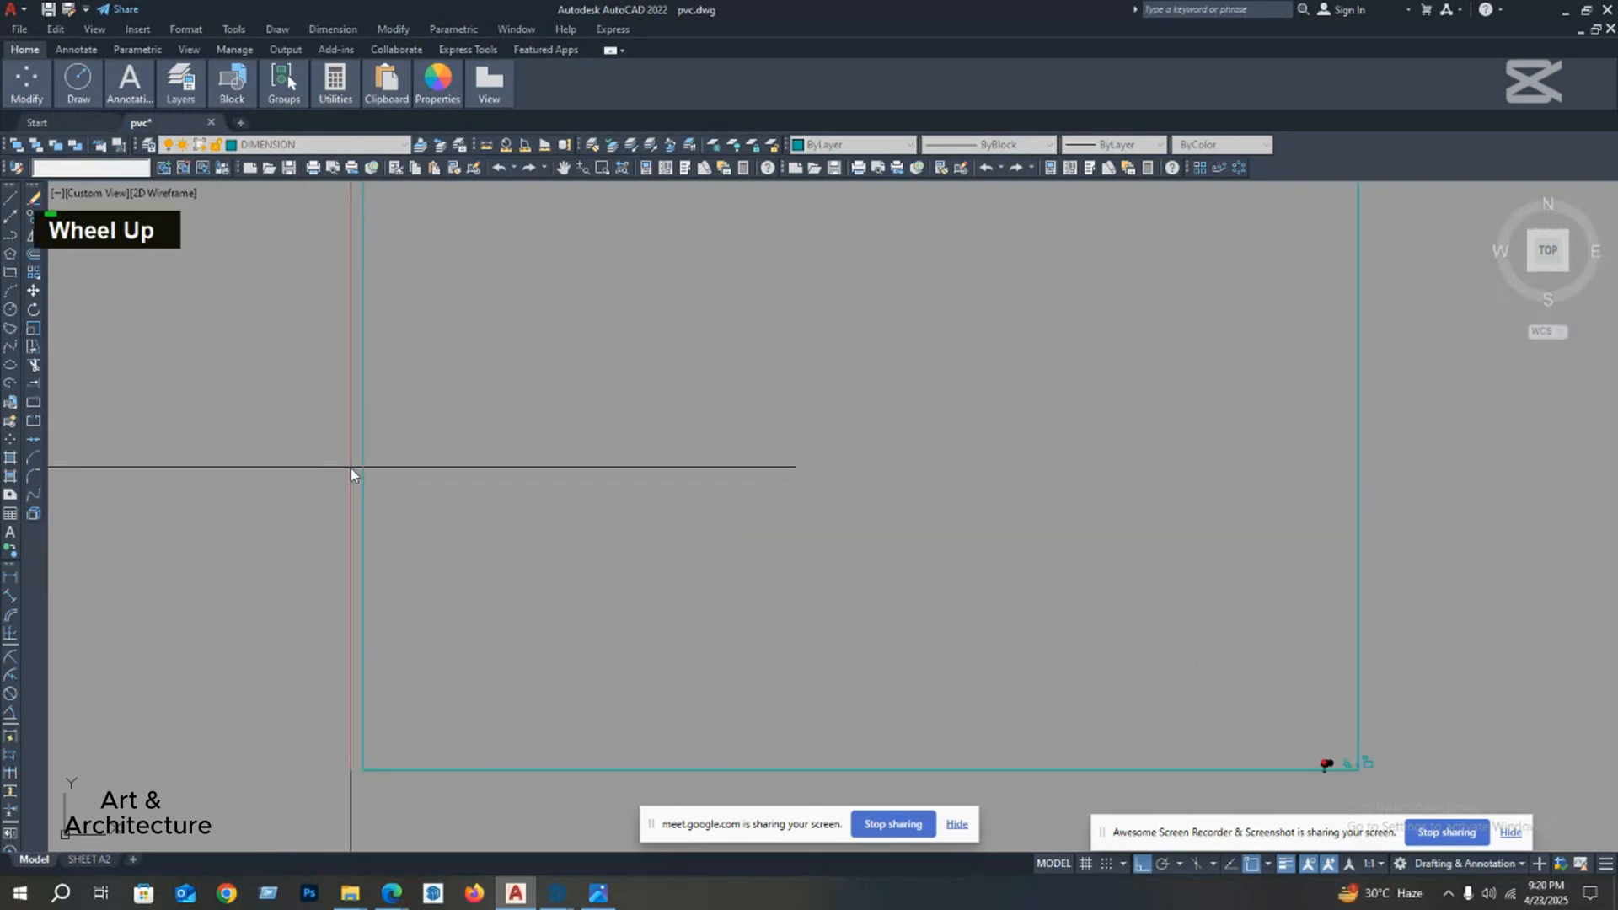
{"action": "key", "text": "Escape"}
{"action": "scroll", "coordinate": [365, 459], "scroll_direction": "down", "scroll_amount": 2}
Step: Stretch the oversized rectangle by moving its left edge beyond its right edge, and shorten it again from its left side
{"action": "left_click", "coordinate": [447, 433]}
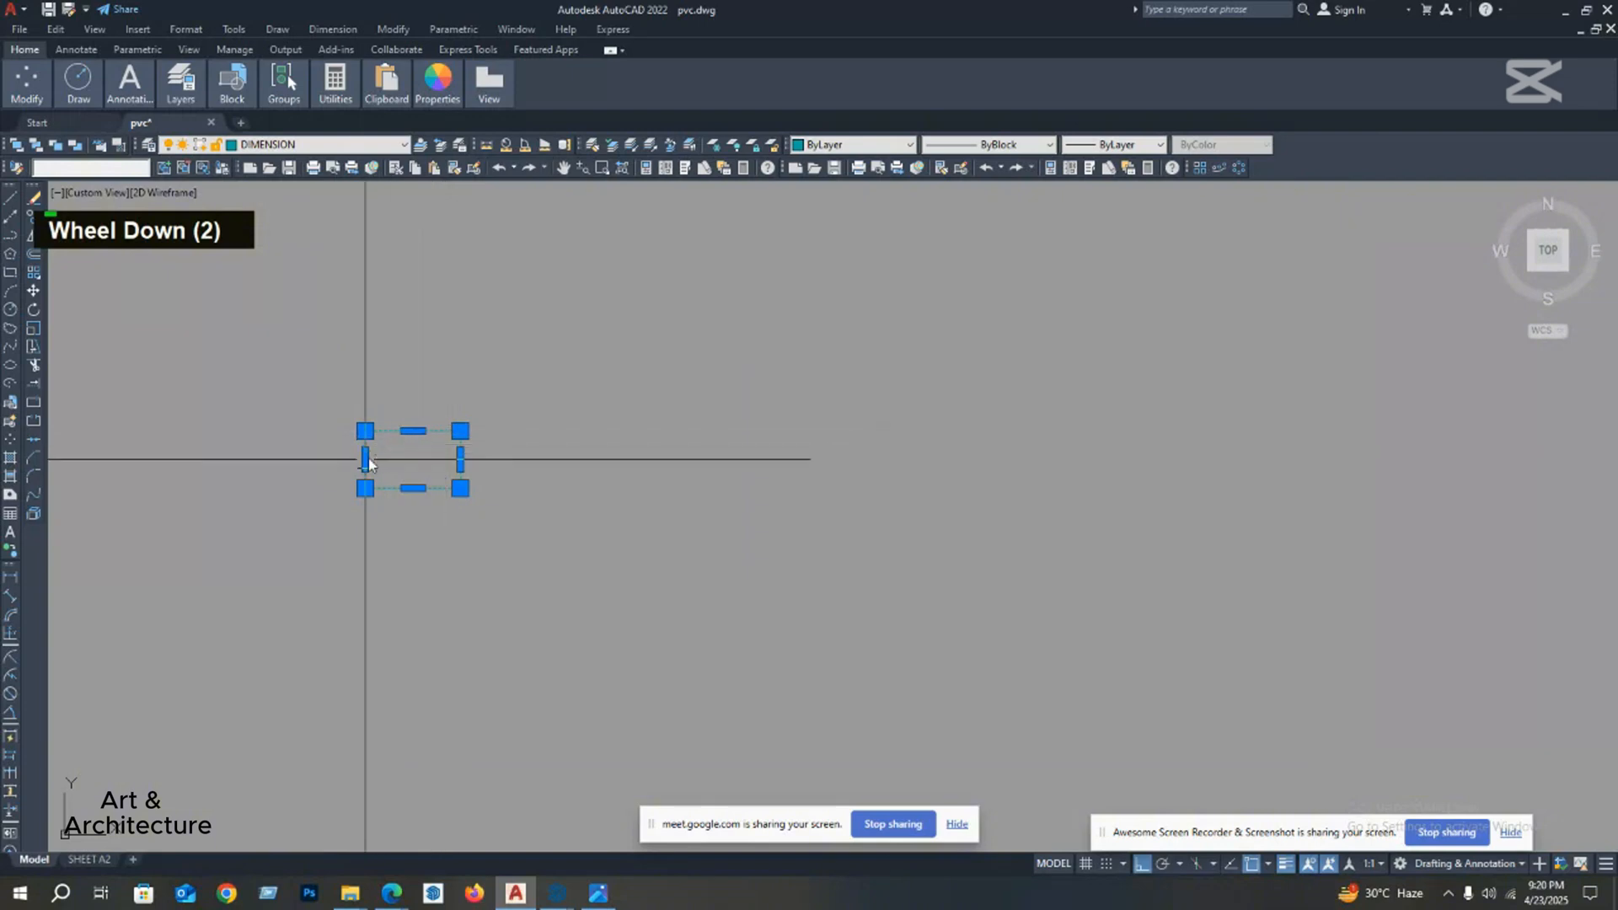
{"action": "left_click", "coordinate": [364, 459]}
{"action": "left_click", "coordinate": [640, 460]}
{"action": "scroll", "coordinate": [455, 464], "scroll_direction": "up", "scroll_amount": 2}
{"action": "left_click", "coordinate": [482, 447]}
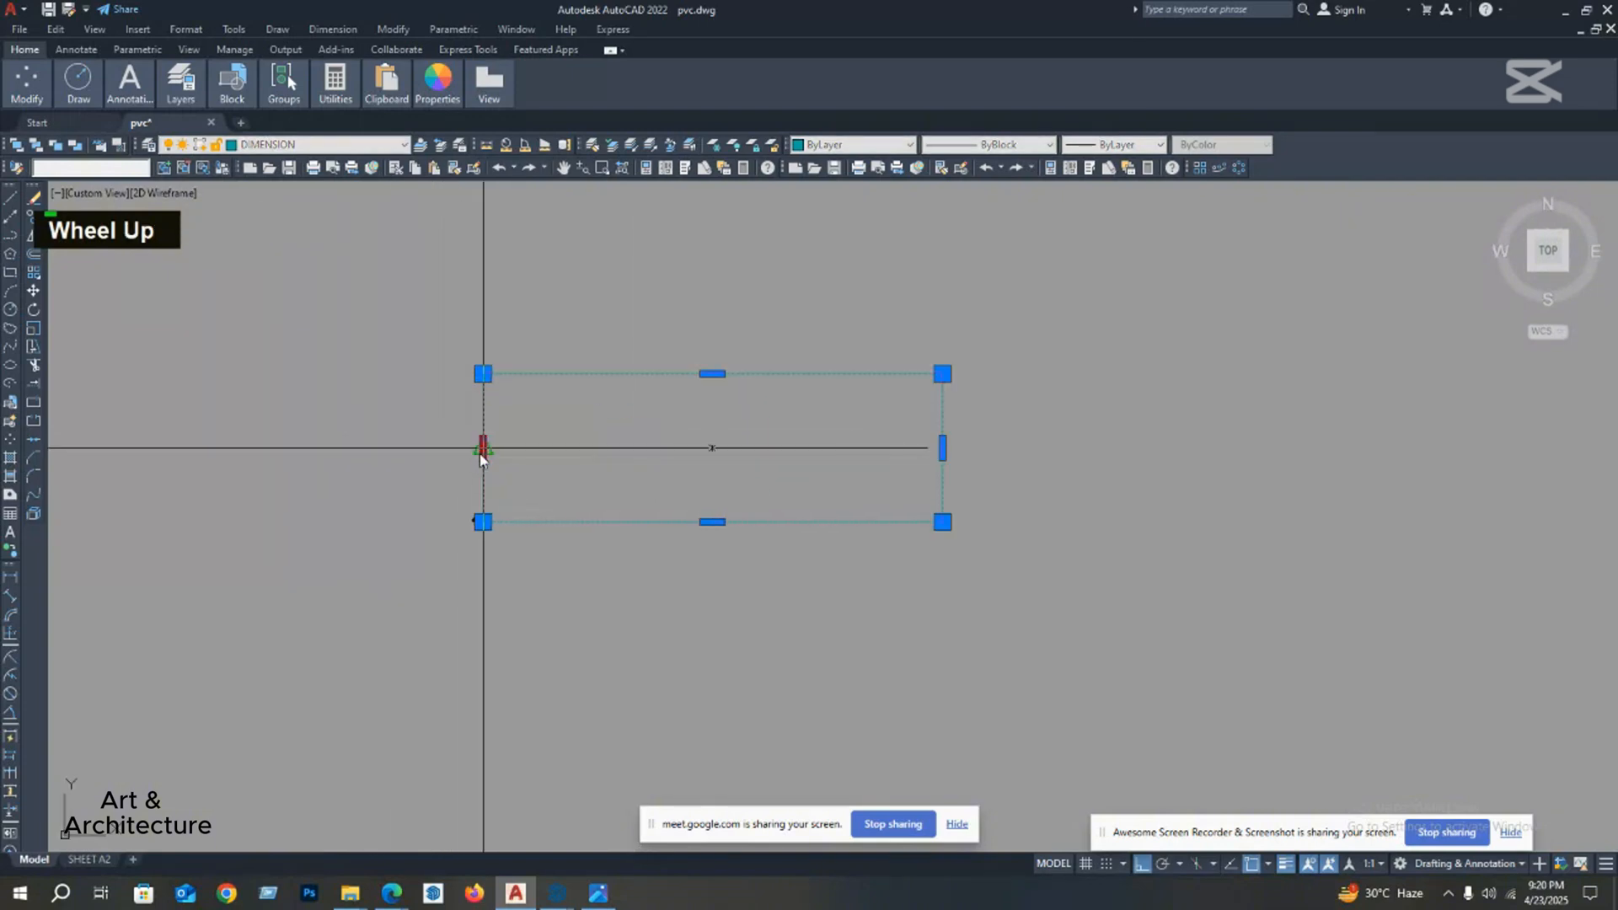
{"action": "left_click", "coordinate": [596, 447]}
Step: Delete the oversized rectangle
{"action": "key", "text": "Escape"}
{"action": "middle_click_drag", "start_coordinate": [596, 448], "coordinate": [606, 493]}
{"action": "scroll", "coordinate": [606, 493], "scroll_direction": "down", "scroll_amount": 2}
{"action": "left_click", "coordinate": [742, 536]}
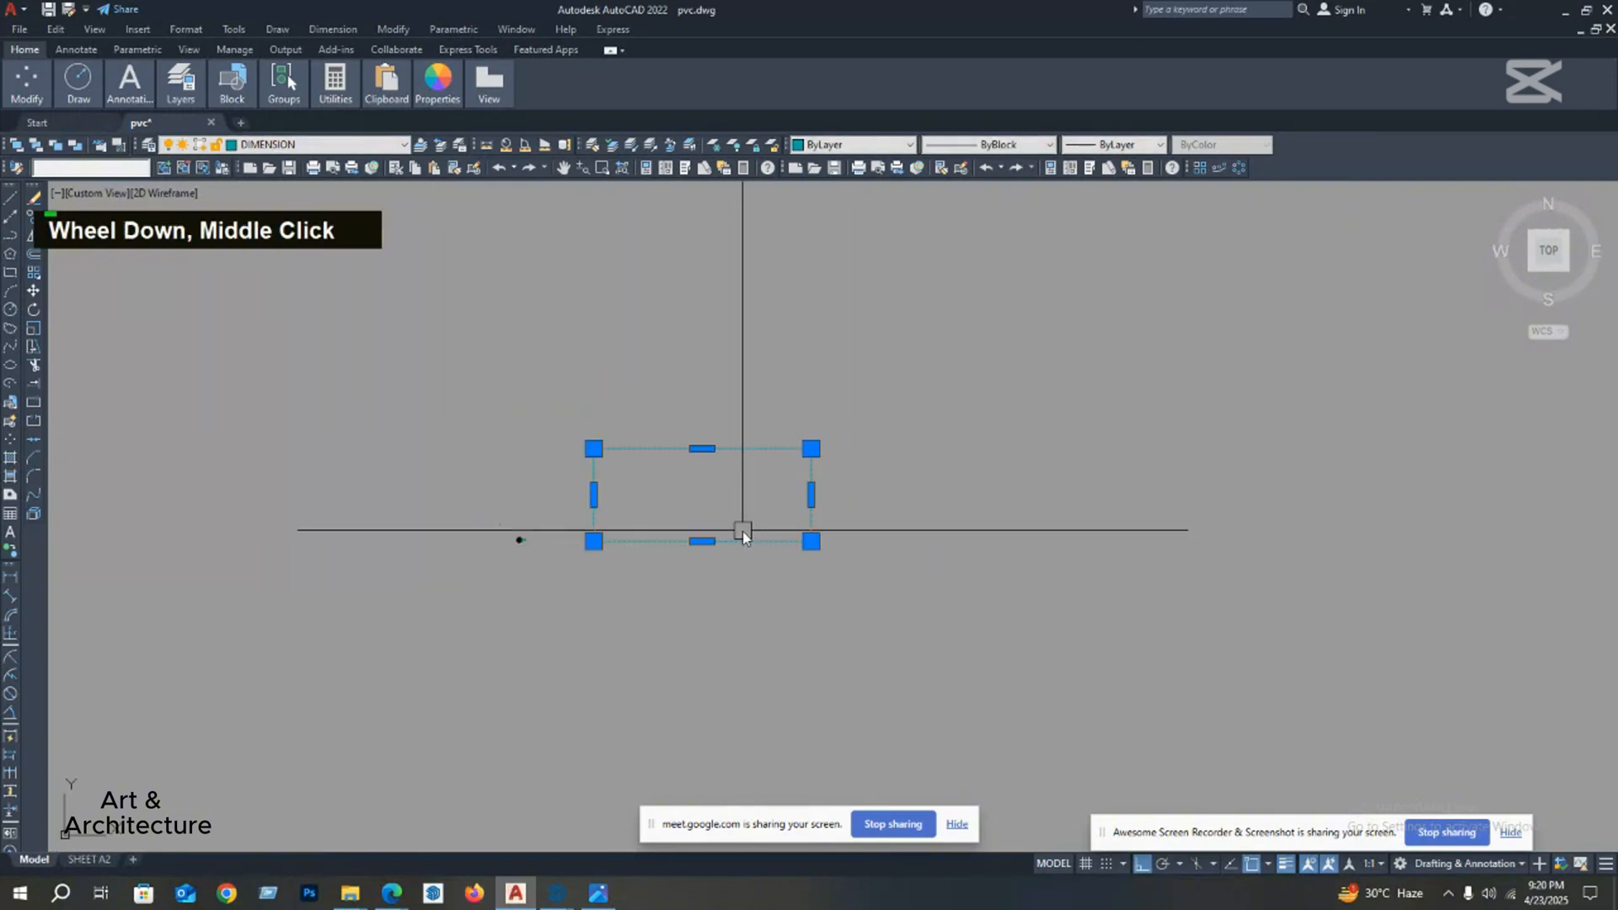
{"action": "key", "text": "Delete"}
Step: Draw another rectangle from a start point to the right of the two rectangles, entering 2',4' for its opposite corner
{"action": "middle_click_drag", "start_coordinate": [695, 521], "coordinate": [631, 522]}
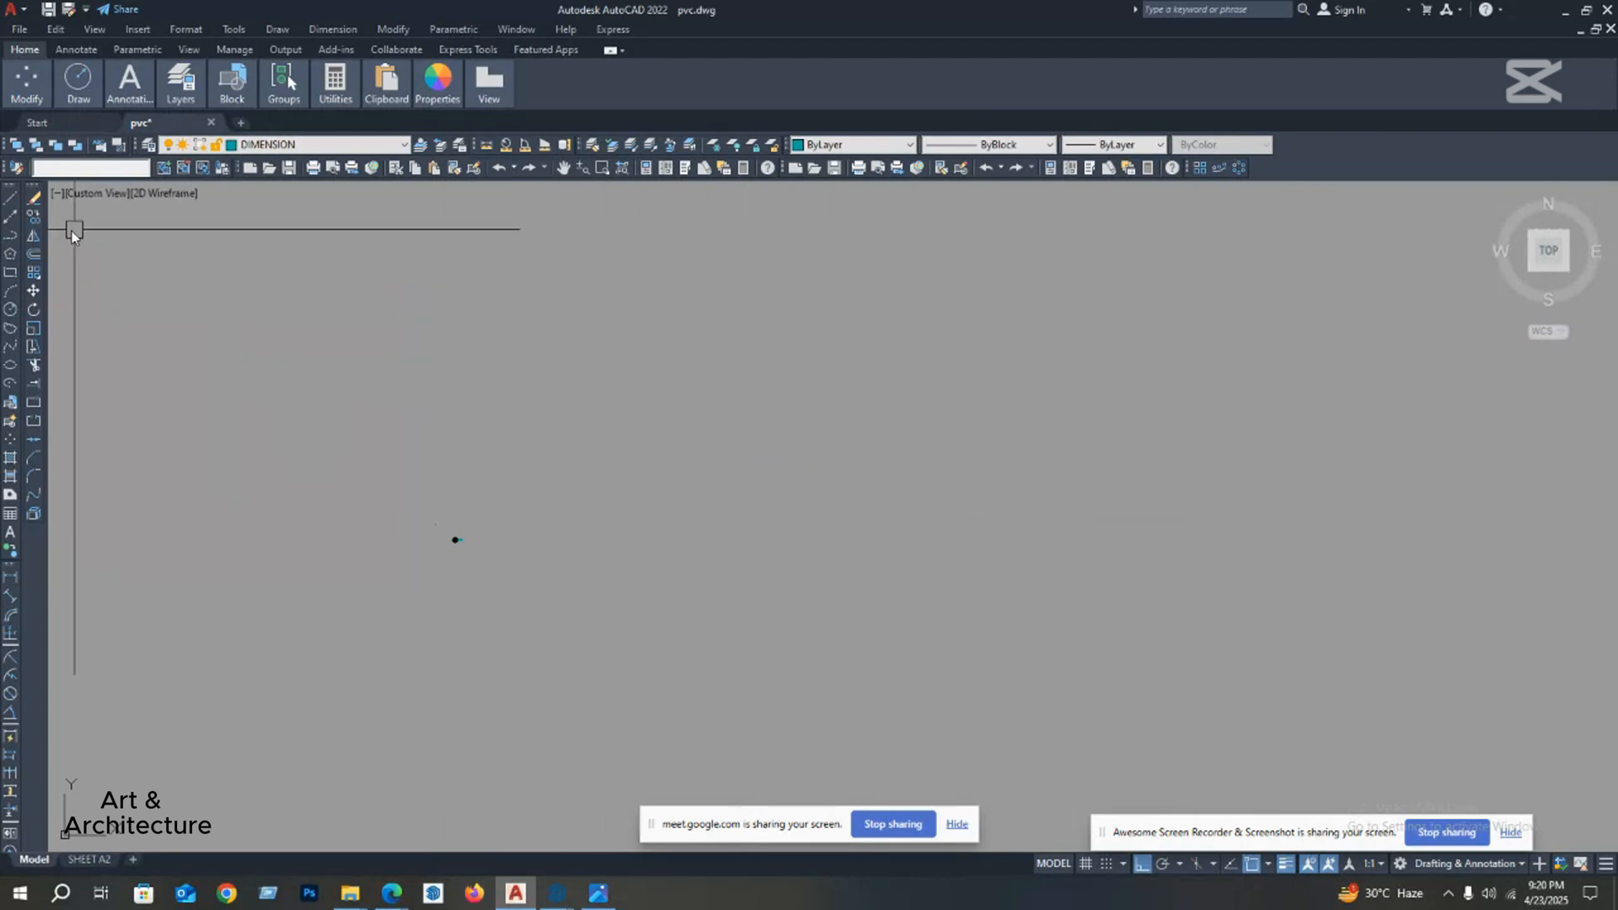
{"action": "scroll", "coordinate": [477, 539], "scroll_direction": "up", "scroll_amount": 3}
{"action": "middle_click_drag", "start_coordinate": [273, 579], "coordinate": [459, 550]}
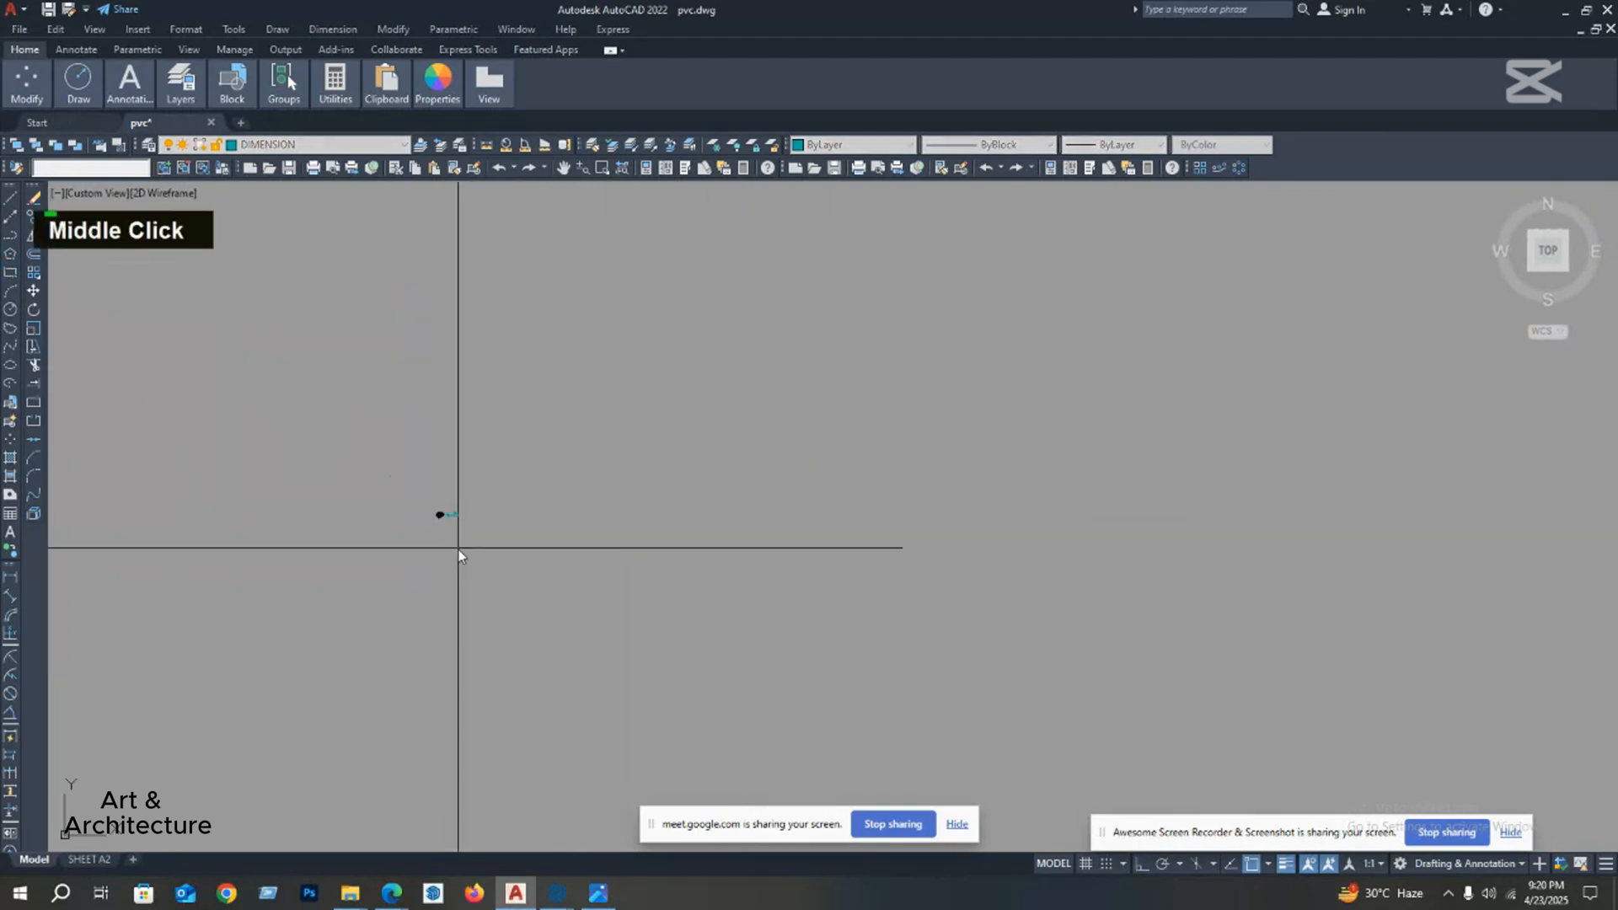
{"action": "scroll", "coordinate": [460, 537], "scroll_direction": "up", "scroll_amount": 7}
{"action": "left_click", "coordinate": [514, 451]}
{"action": "scroll", "coordinate": [567, 506], "scroll_direction": "up", "scroll_amount": 4}
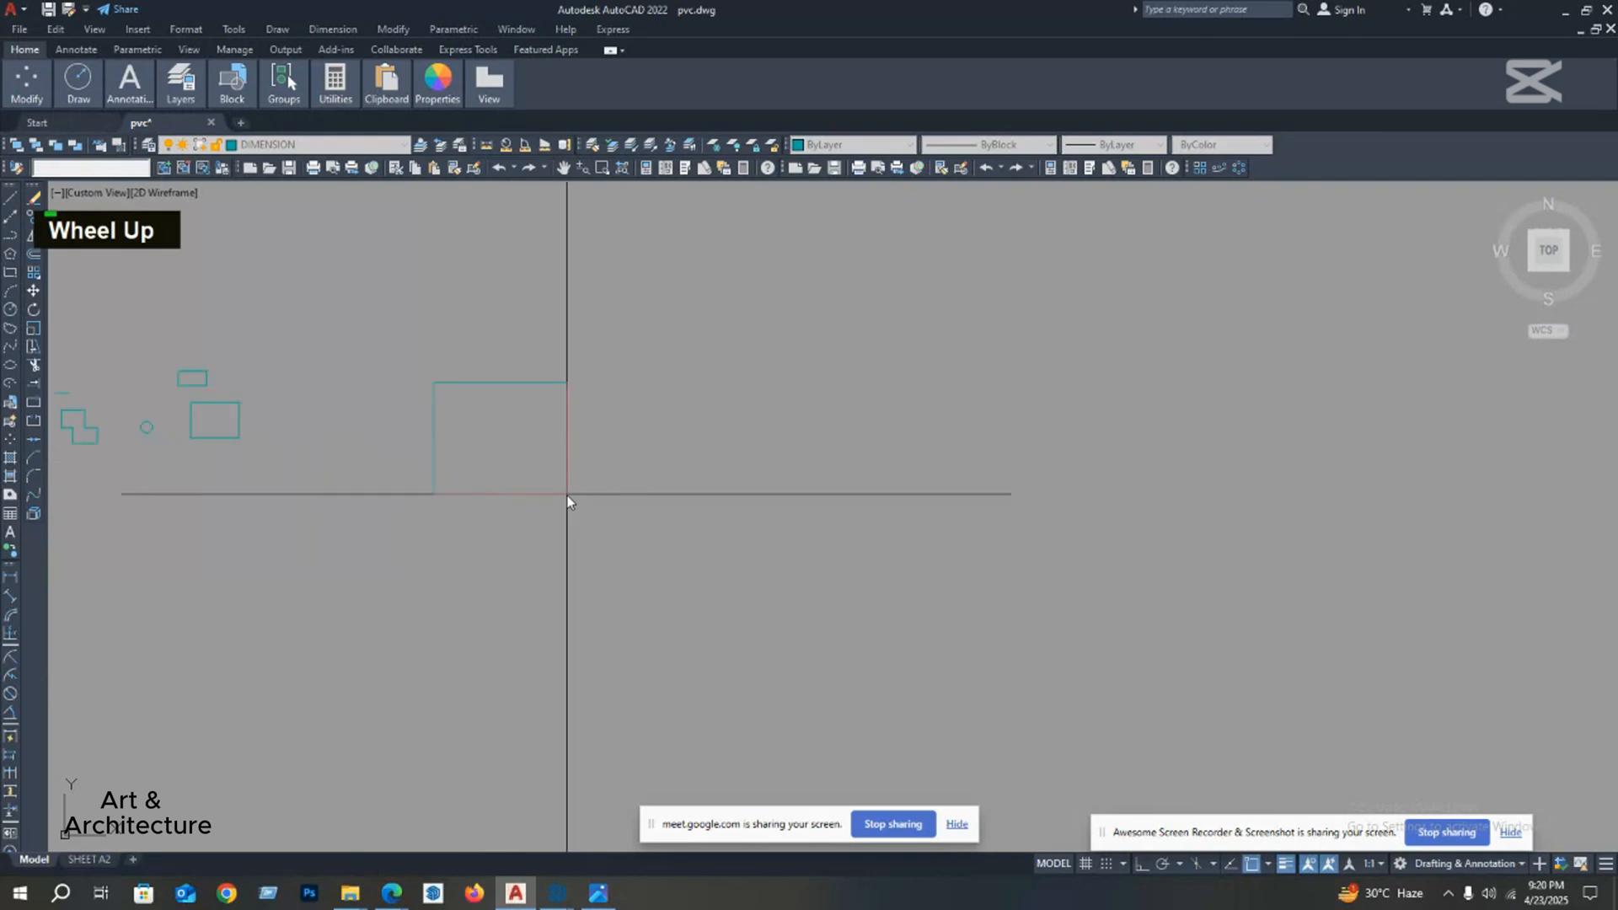
{"action": "middle_click_drag", "start_coordinate": [567, 502], "coordinate": [696, 567]}
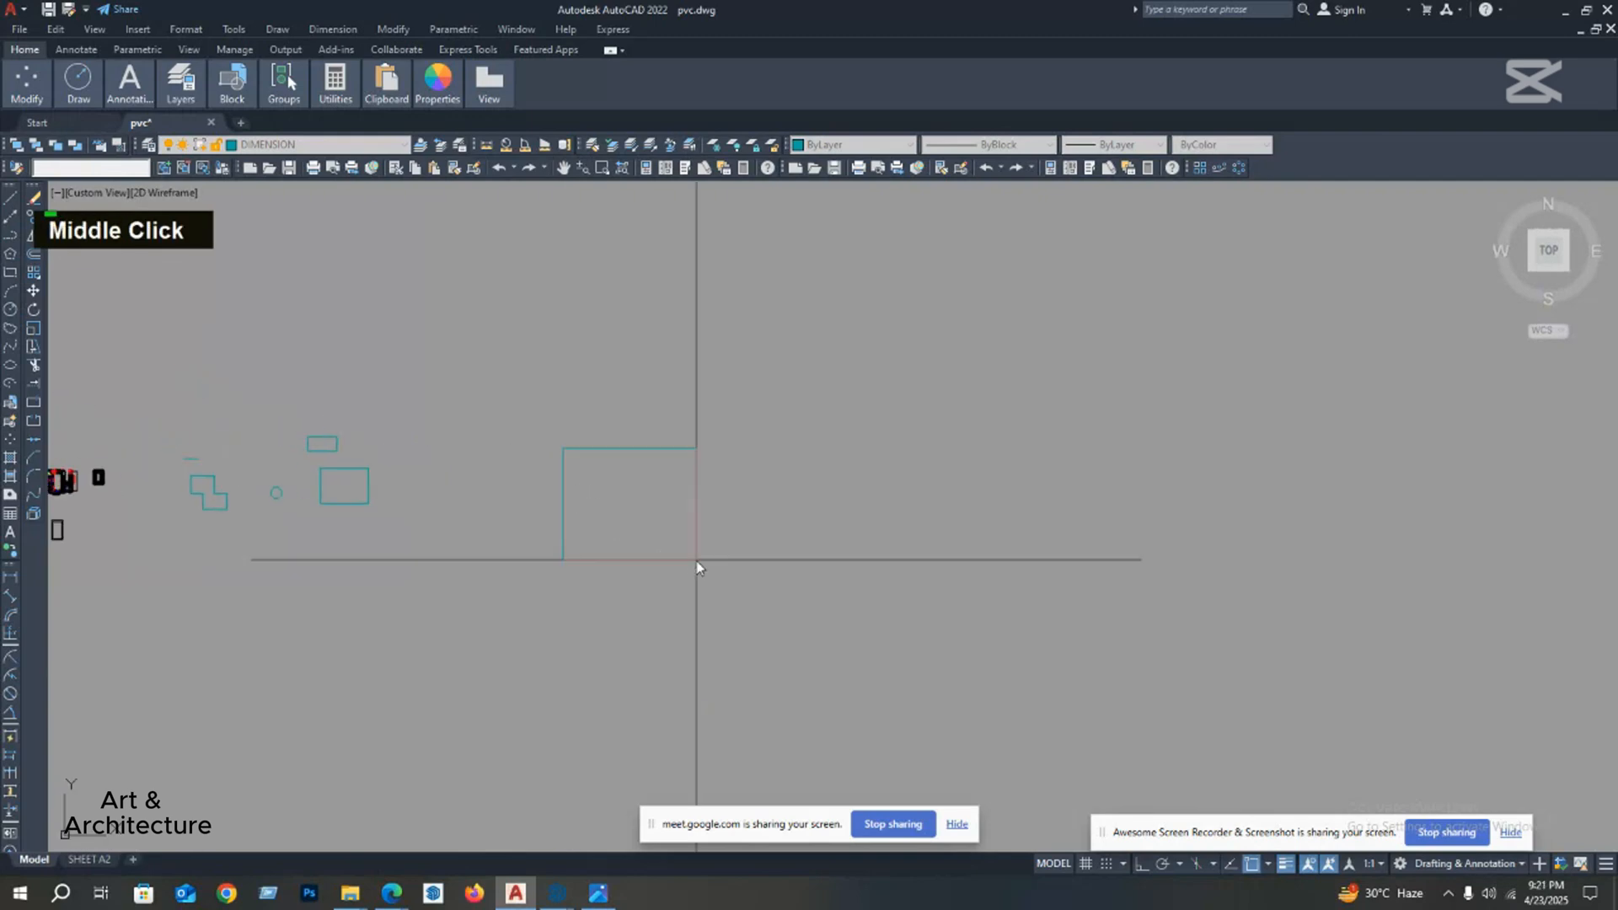
{"action": "type", "text": "2',4"}
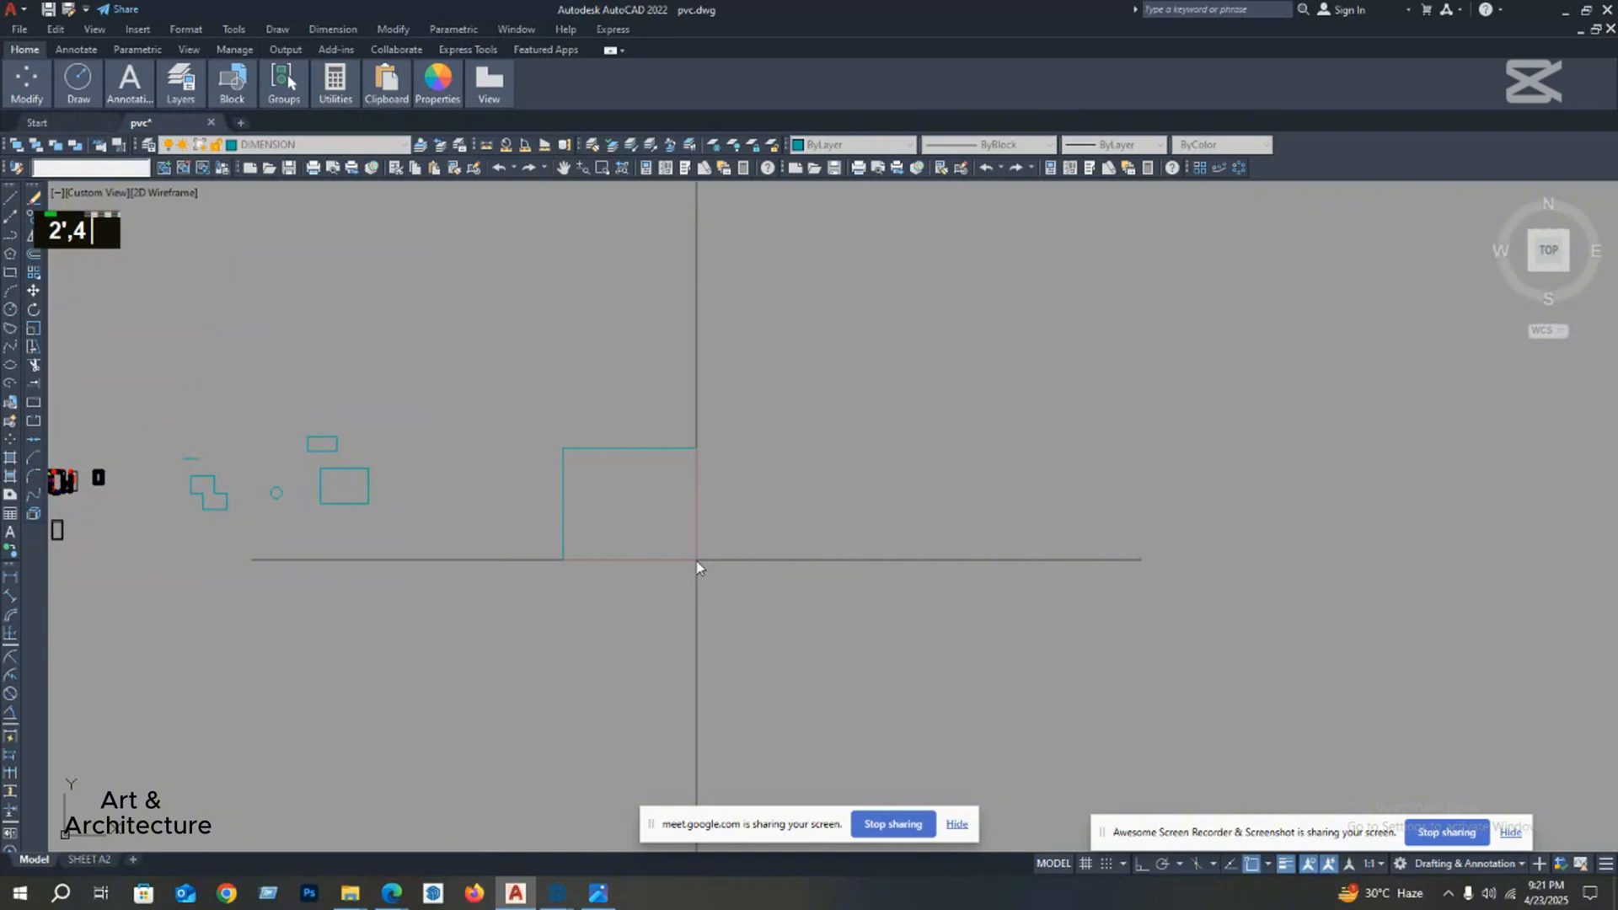
{"action": "key", "text": "Return"}
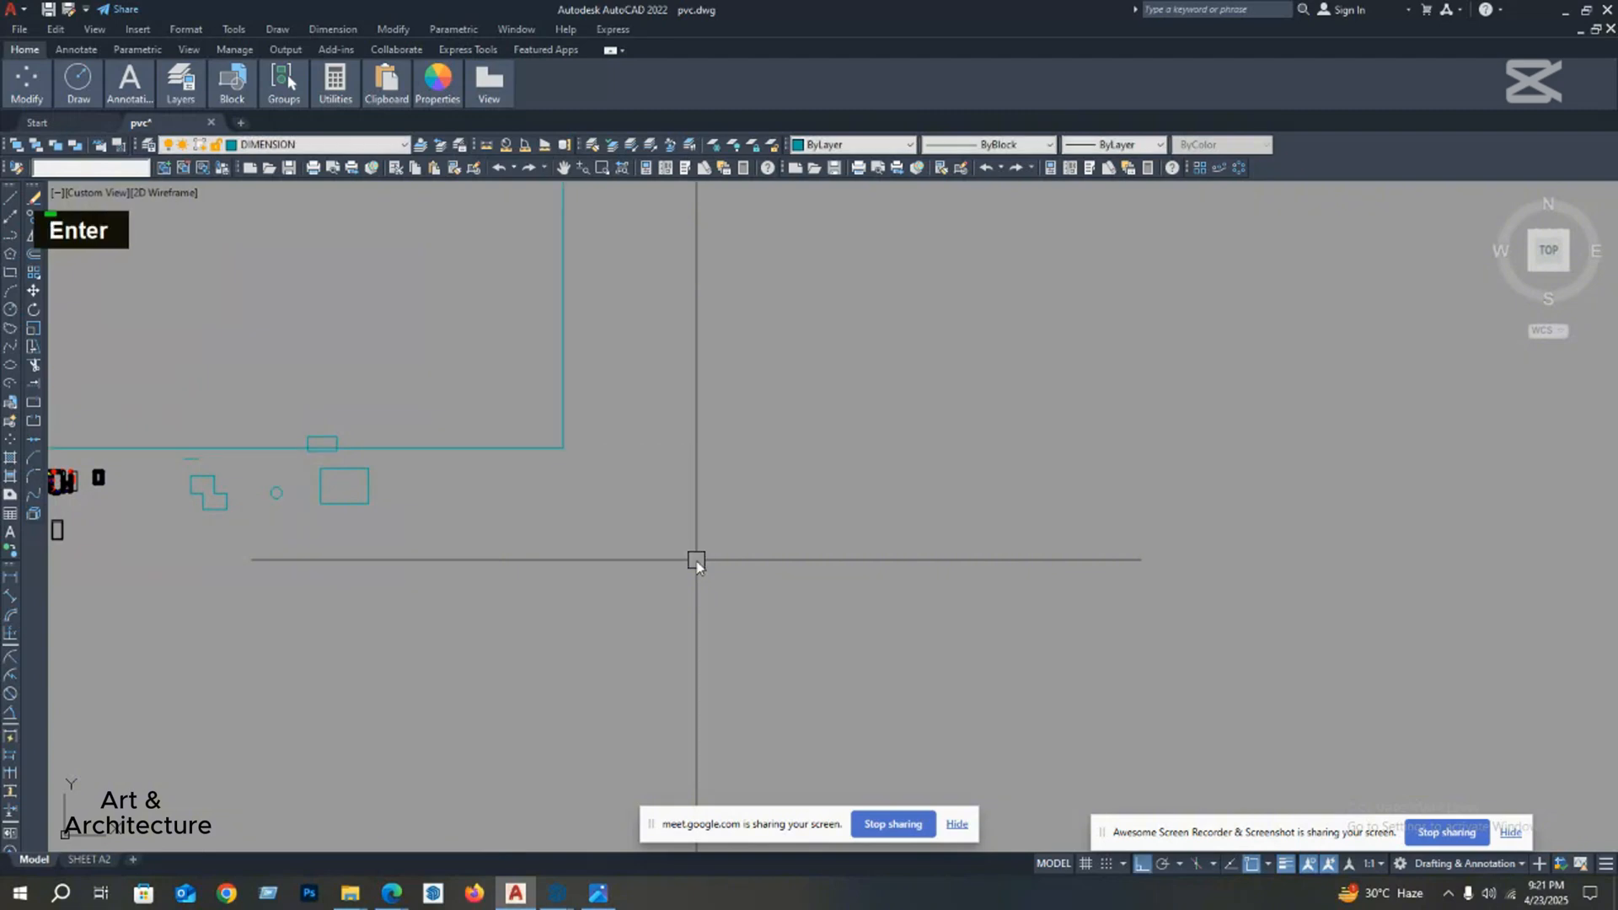
Step: Add a linear dimension along the right side of the new oversized rectangle
{"action": "scroll", "coordinate": [726, 582], "scroll_direction": "down", "scroll_amount": 8}
{"action": "middle_click_drag", "start_coordinate": [717, 577], "coordinate": [687, 591]}
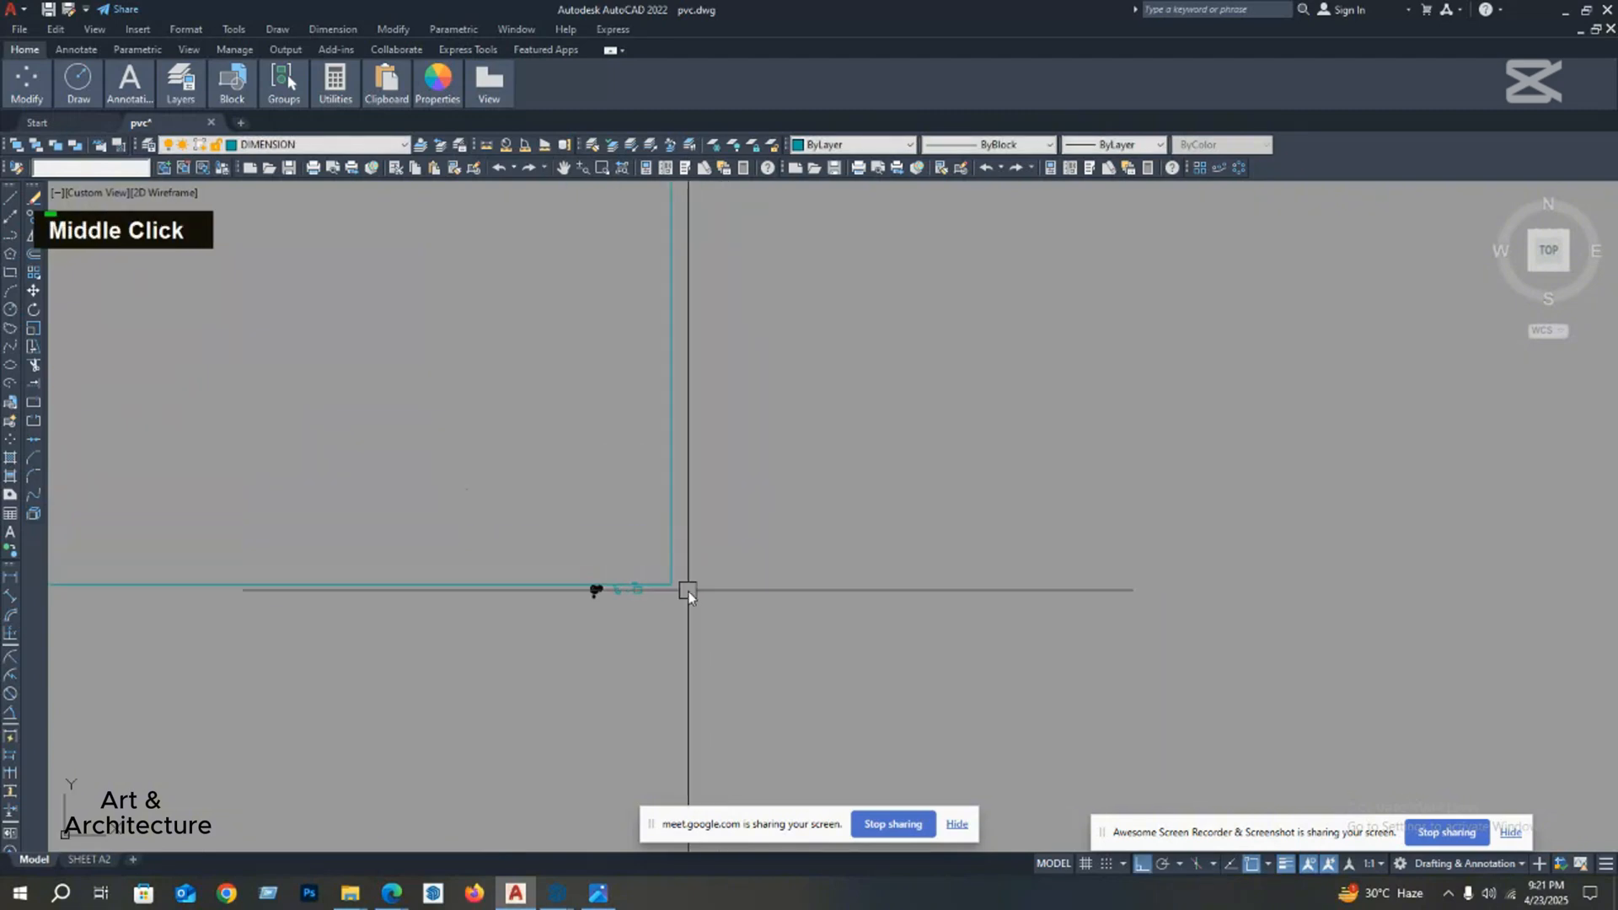
{"action": "scroll", "coordinate": [708, 579], "scroll_direction": "down", "scroll_amount": 4}
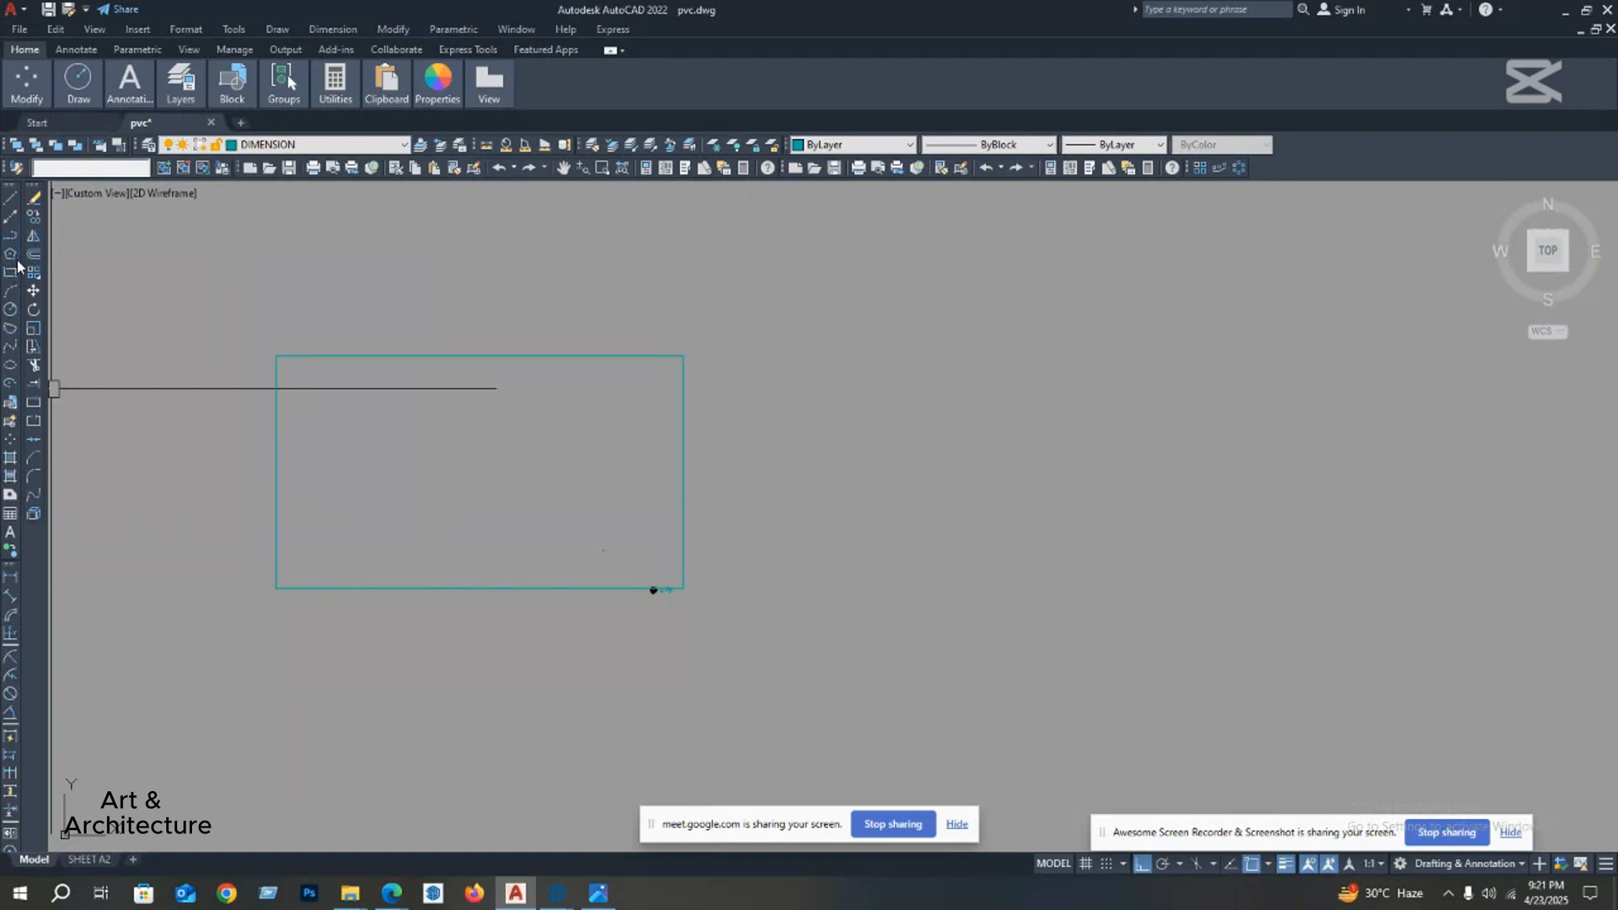
{"action": "middle_click_drag", "start_coordinate": [319, 368], "coordinate": [335, 373]}
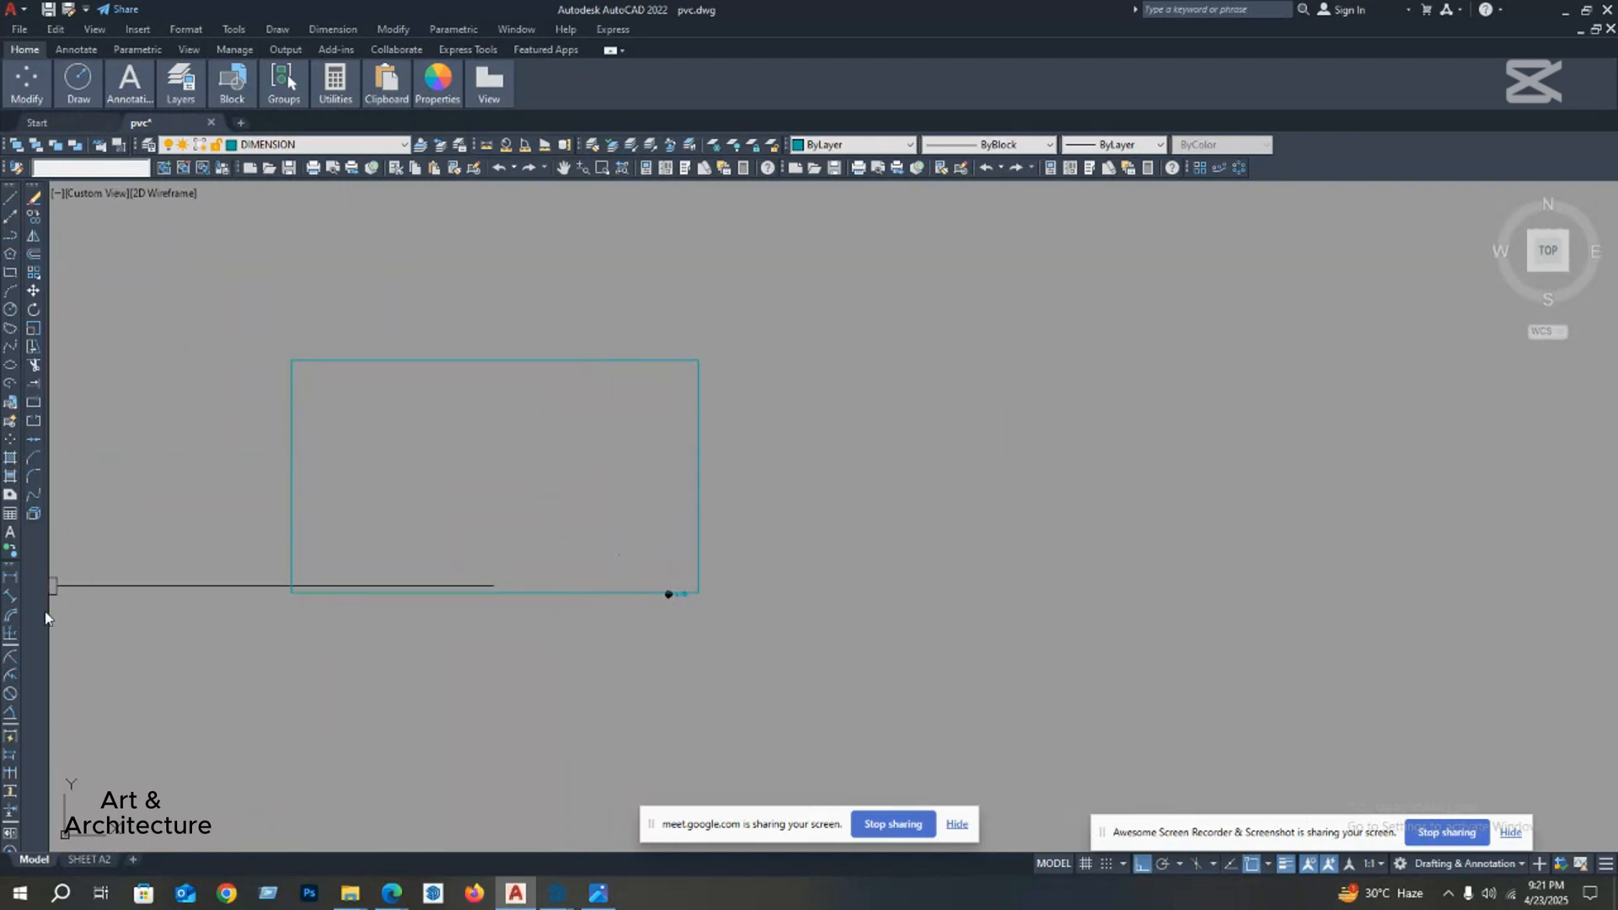
{"action": "left_click", "coordinate": [10, 585]}
{"action": "left_click", "coordinate": [698, 593]}
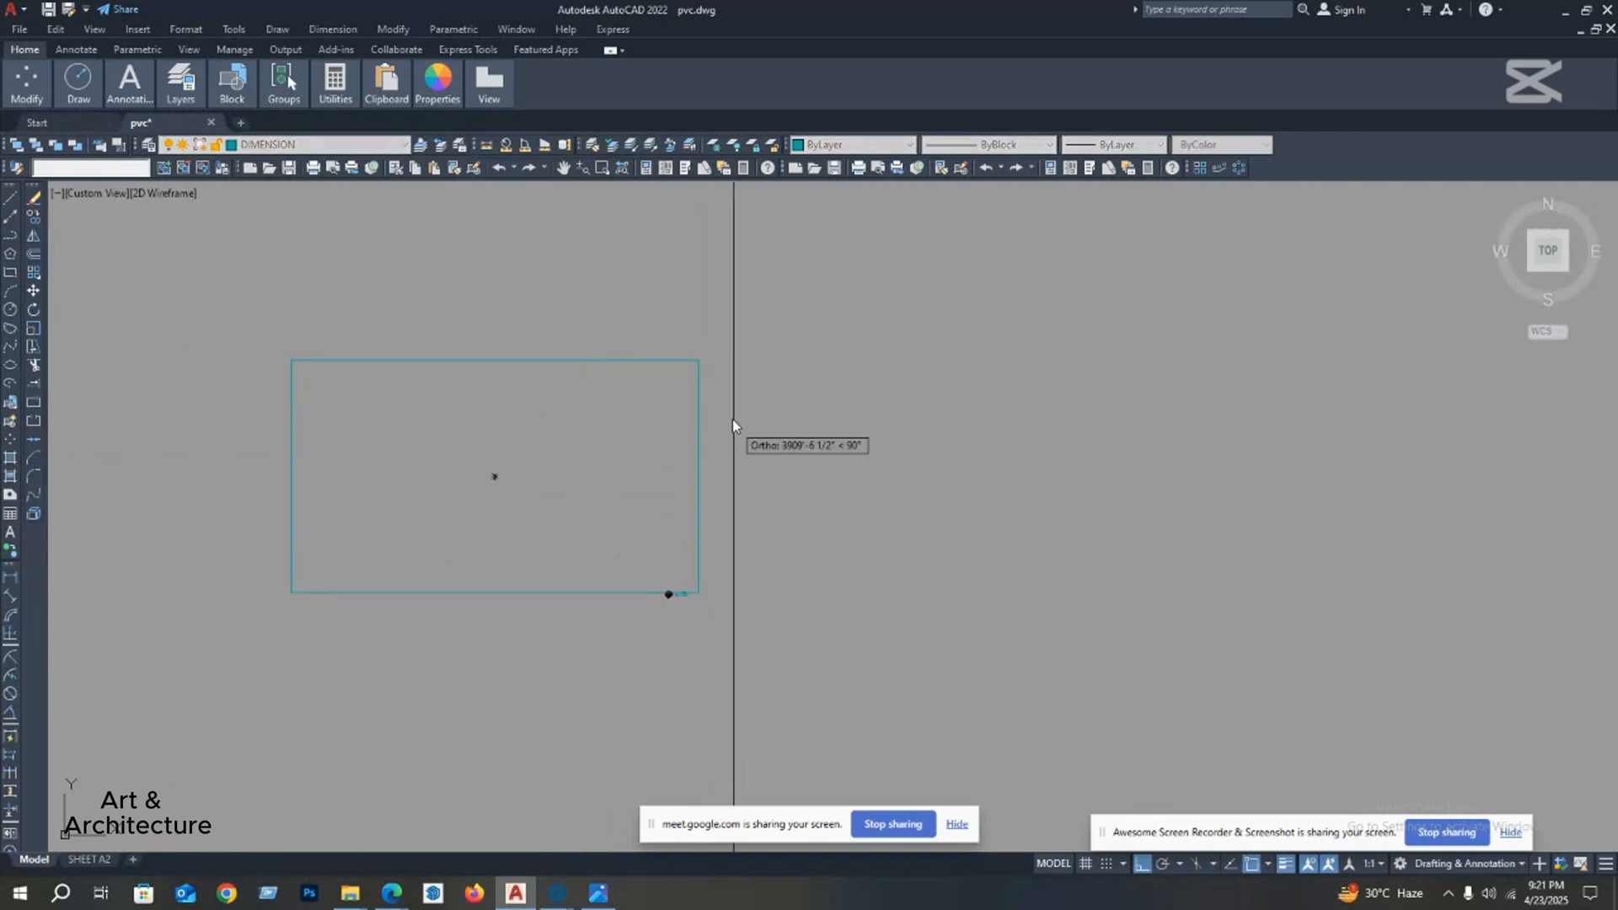
{"action": "left_click", "coordinate": [698, 361]}
{"action": "scroll", "coordinate": [740, 484], "scroll_direction": "up", "scroll_amount": 4}
{"action": "key", "text": "Escape"}
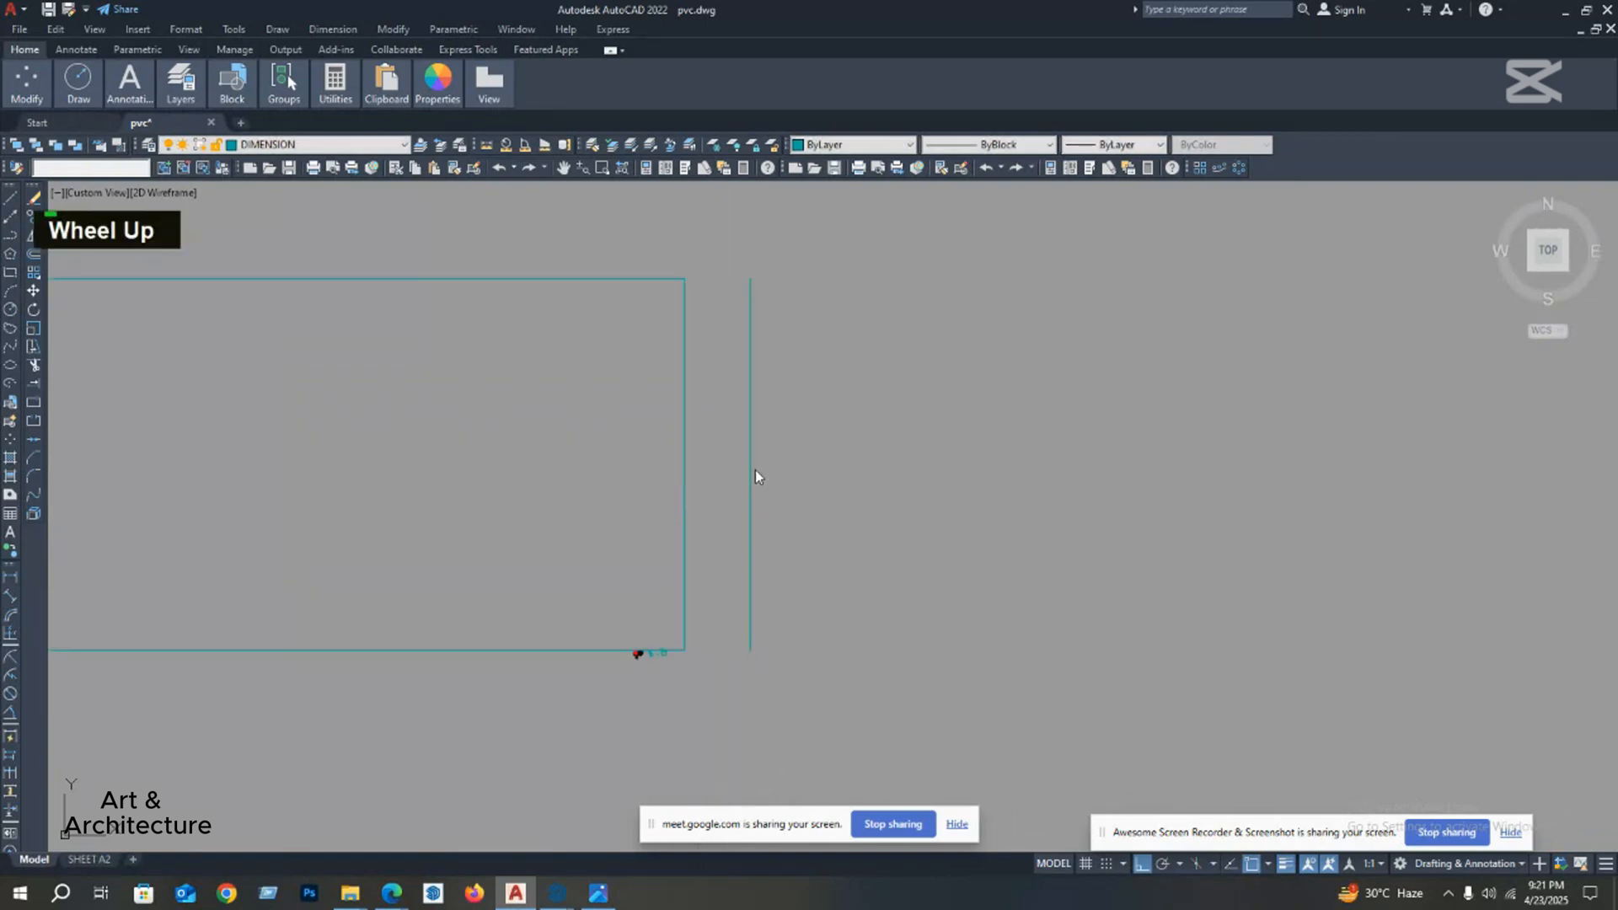
Step: Delete the oversized rectangle together with the dimension along its right side
{"action": "left_click", "coordinate": [758, 465]}
{"action": "left_click", "coordinate": [674, 522]}
{"action": "scroll", "coordinate": [673, 520], "scroll_direction": "down", "scroll_amount": 4}
{"action": "left_click", "coordinate": [747, 431]}
{"action": "left_click", "coordinate": [548, 503]}
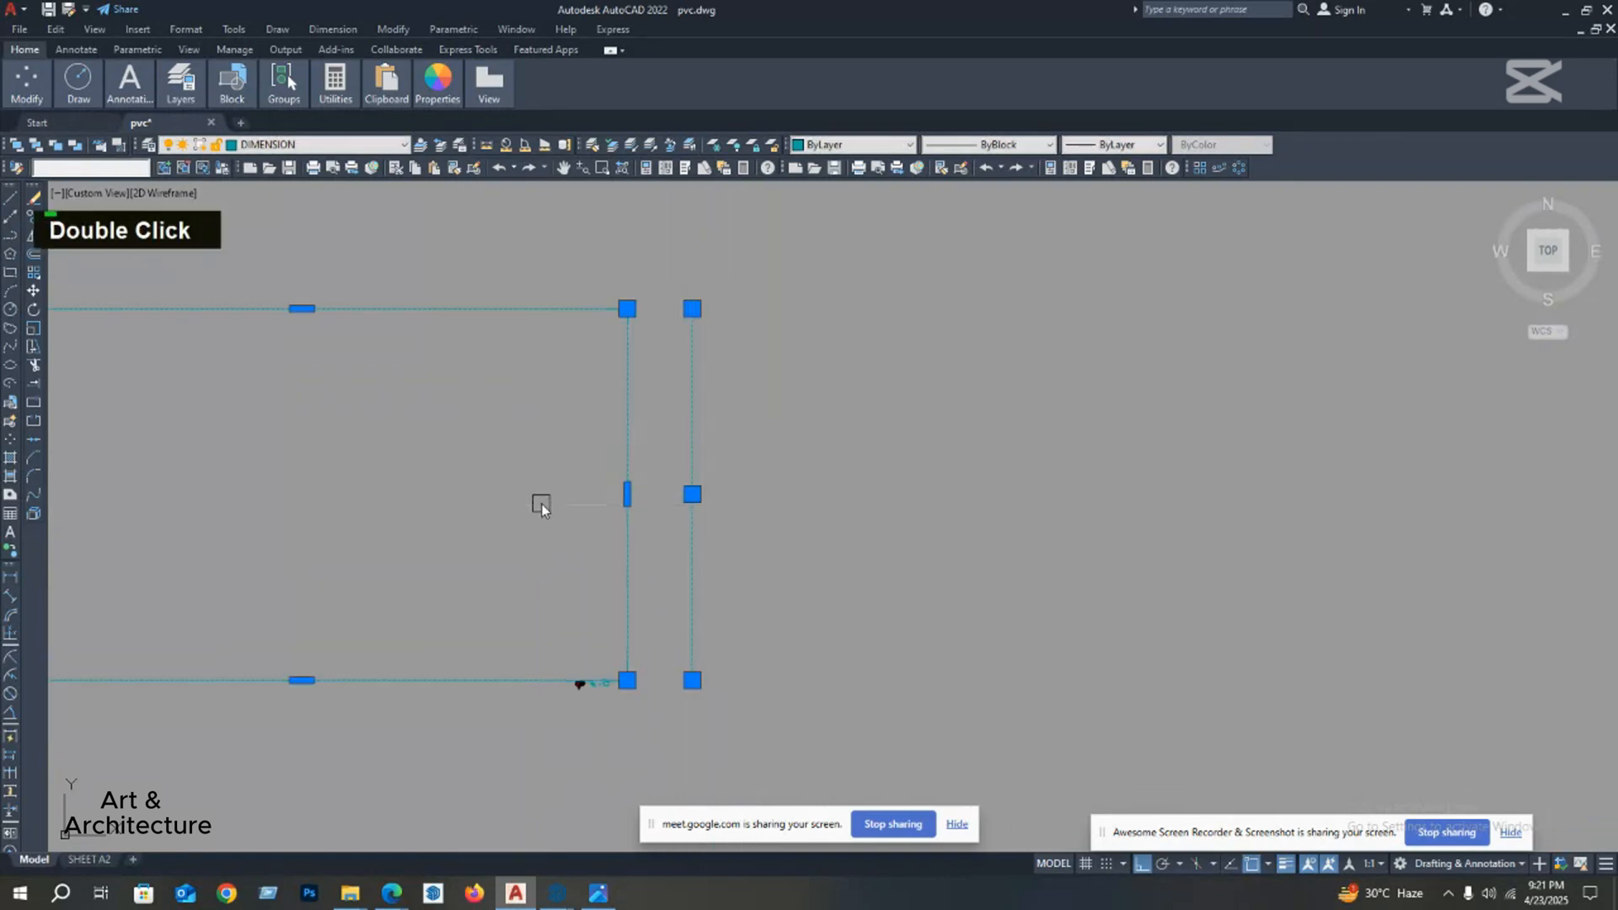
{"action": "key", "text": "Delete"}
Step: Draw a vertical line about 43' long to the right of the larger rectangle
{"action": "scroll", "coordinate": [534, 530], "scroll_direction": "up", "scroll_amount": 2}
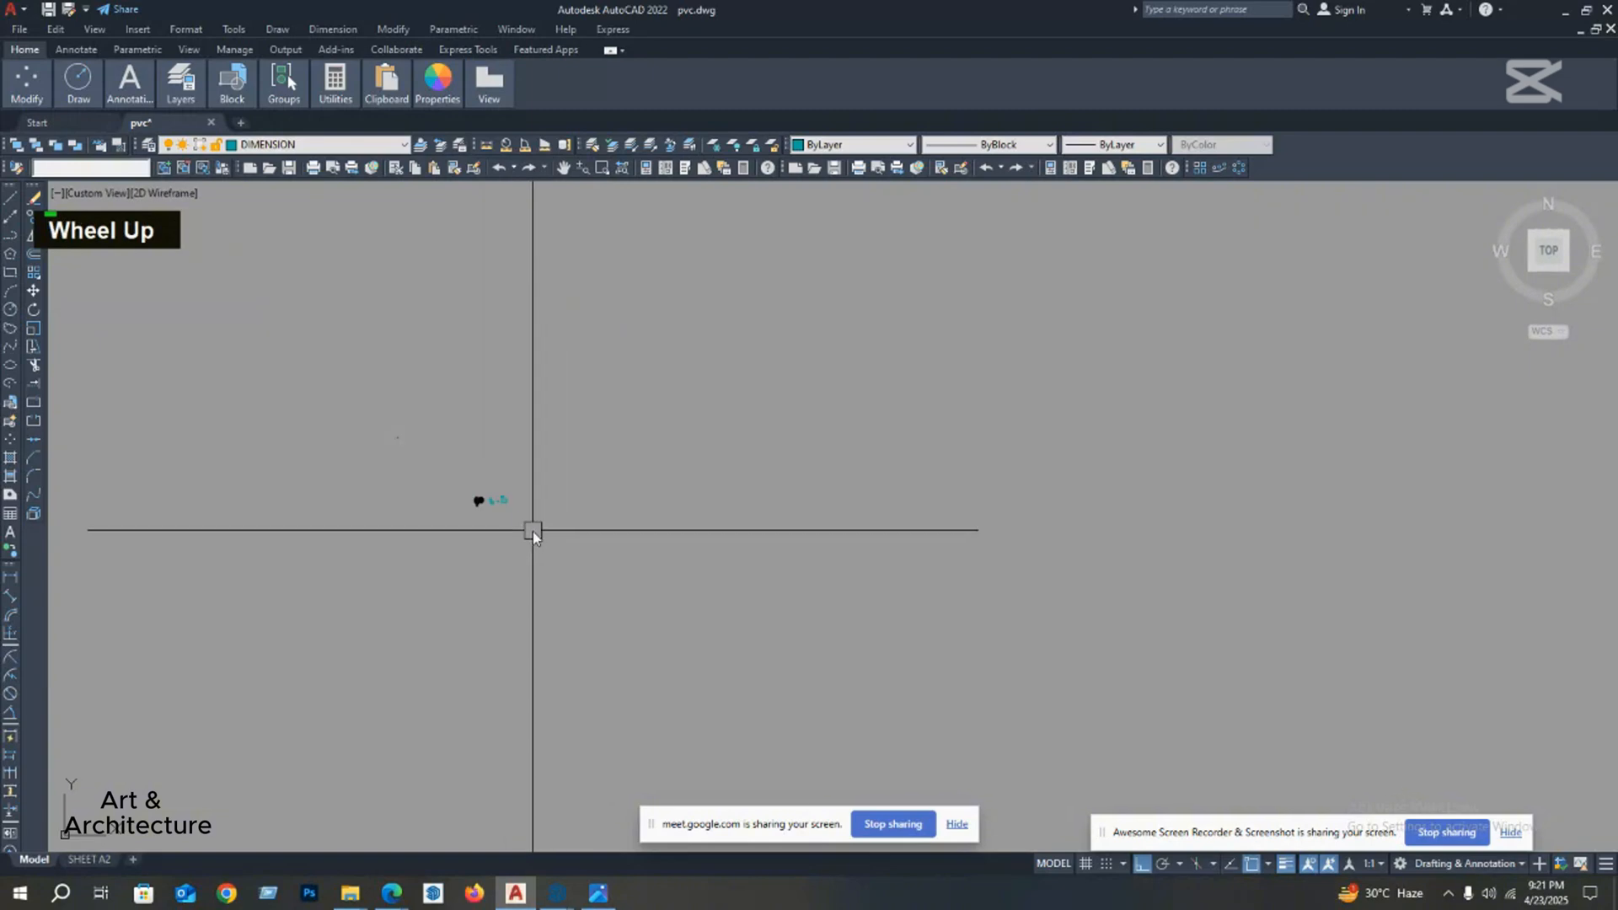
{"action": "scroll", "coordinate": [532, 442], "scroll_direction": "up", "scroll_amount": 4}
{"action": "mouse_move", "coordinate": [536, 443]}
{"action": "middle_mouse_down"}
{"action": "mouse_move", "coordinate": [631, 441]}
{"action": "mouse_move", "coordinate": [519, 460]}
{"action": "middle_mouse_up"}
{"action": "scroll", "coordinate": [499, 454], "scroll_direction": "up", "scroll_amount": 5}
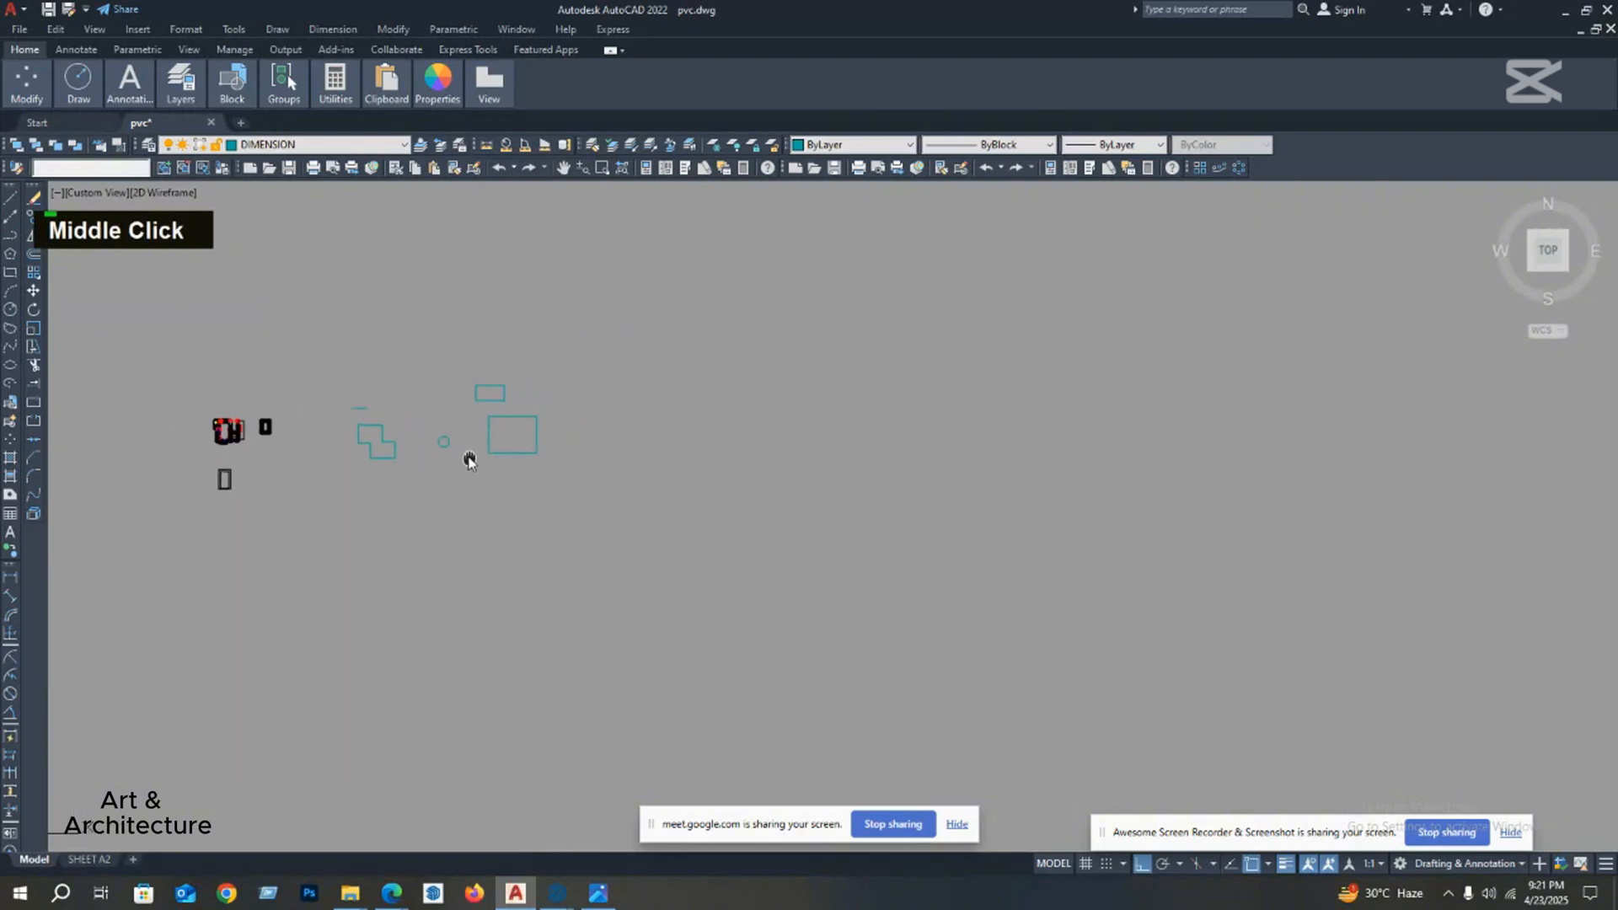
{"action": "middle_click", "coordinate": [494, 445]}
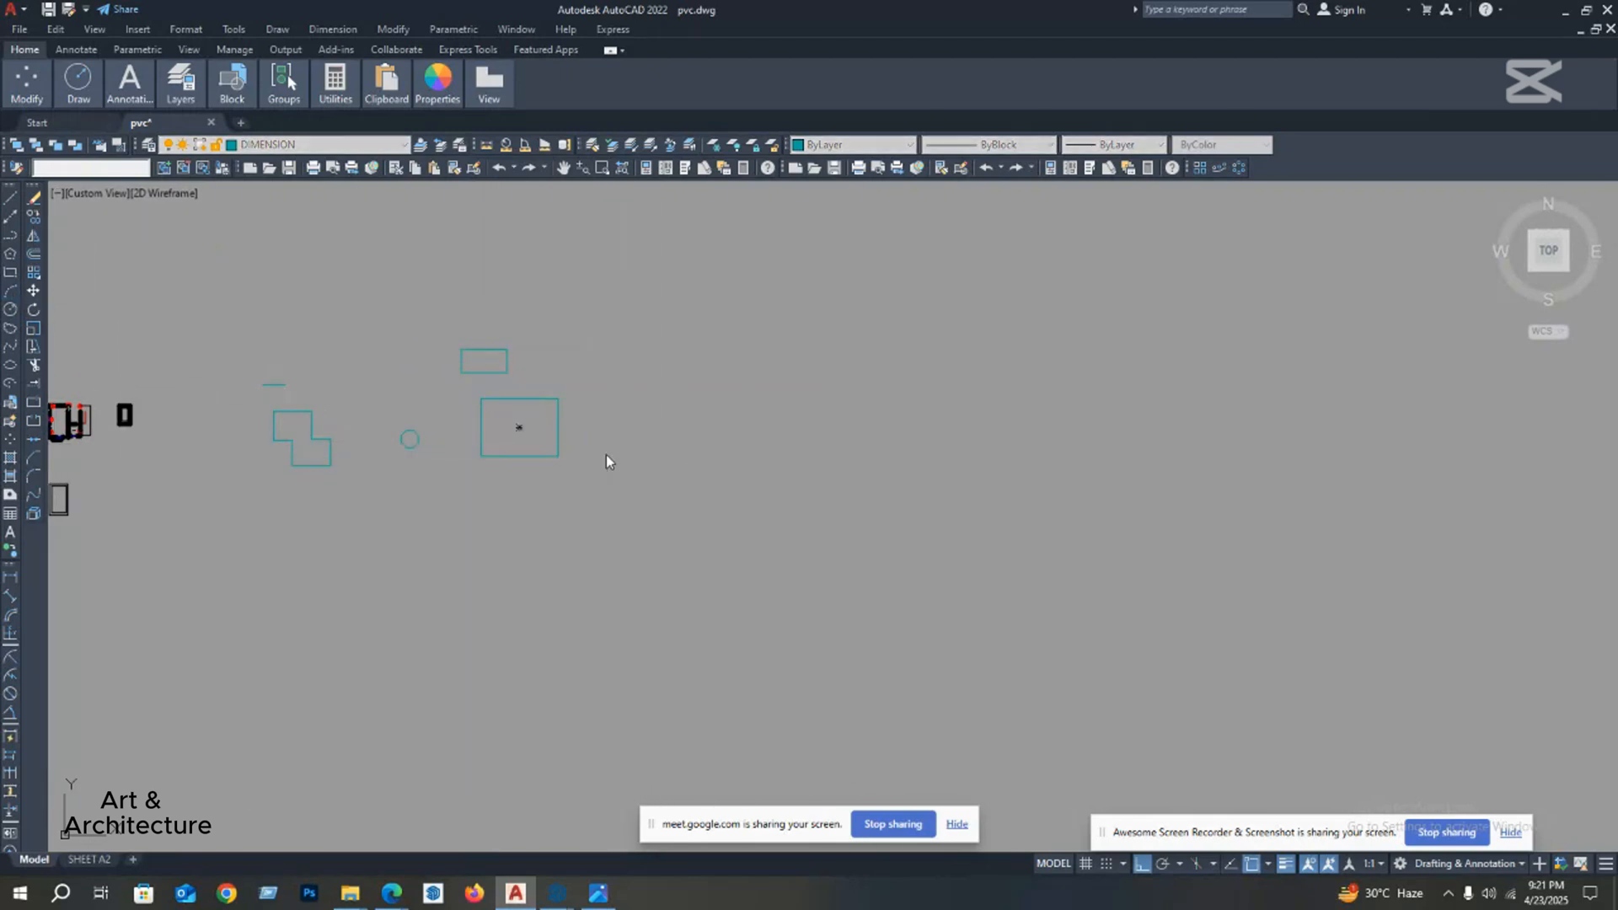
{"action": "middle_click_drag", "start_coordinate": [604, 460], "coordinate": [718, 477]}
{"action": "scroll", "coordinate": [654, 472], "scroll_direction": "up", "scroll_amount": 5}
{"action": "key", "text": "space"}
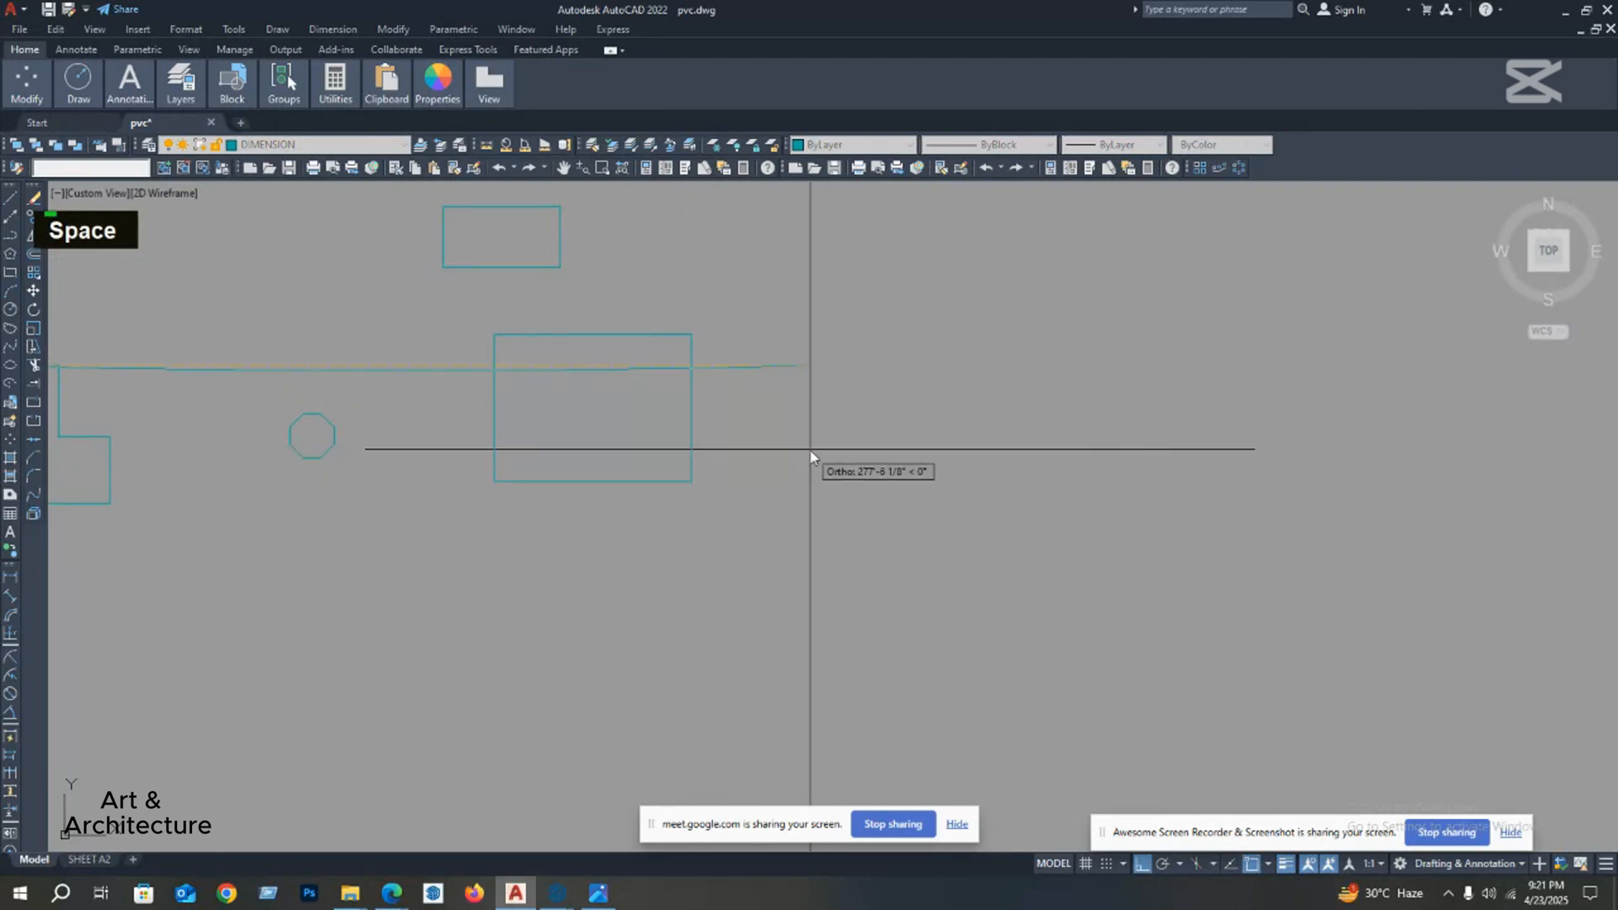
{"action": "key", "text": "Escape"}
{"action": "left_click", "coordinate": [10, 199]}
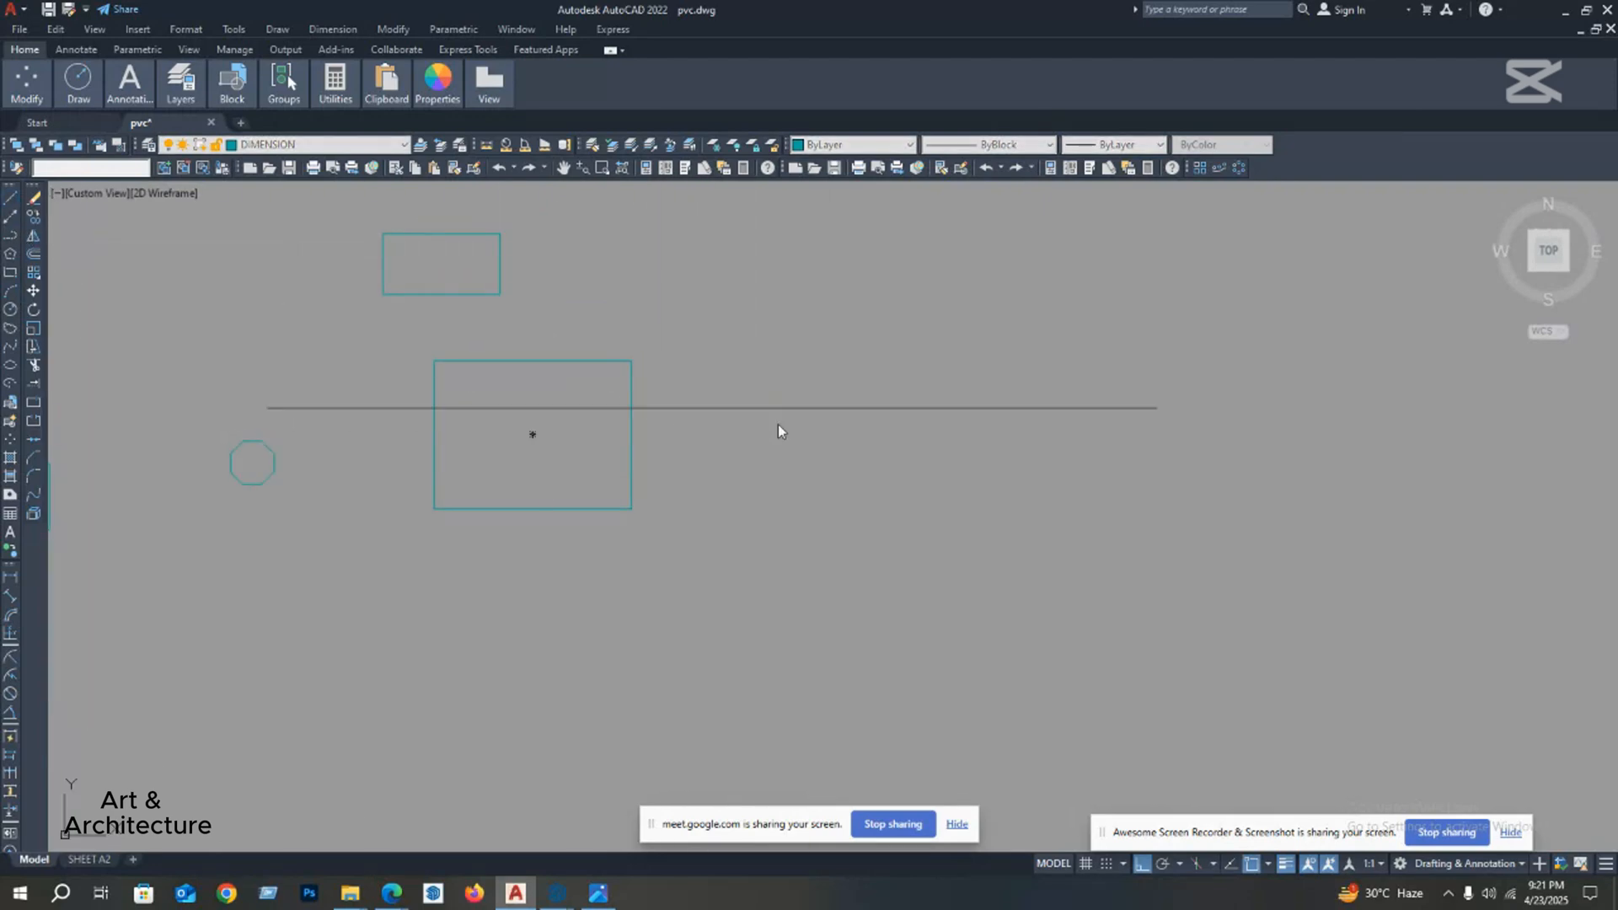
{"action": "left_click", "coordinate": [789, 519]}
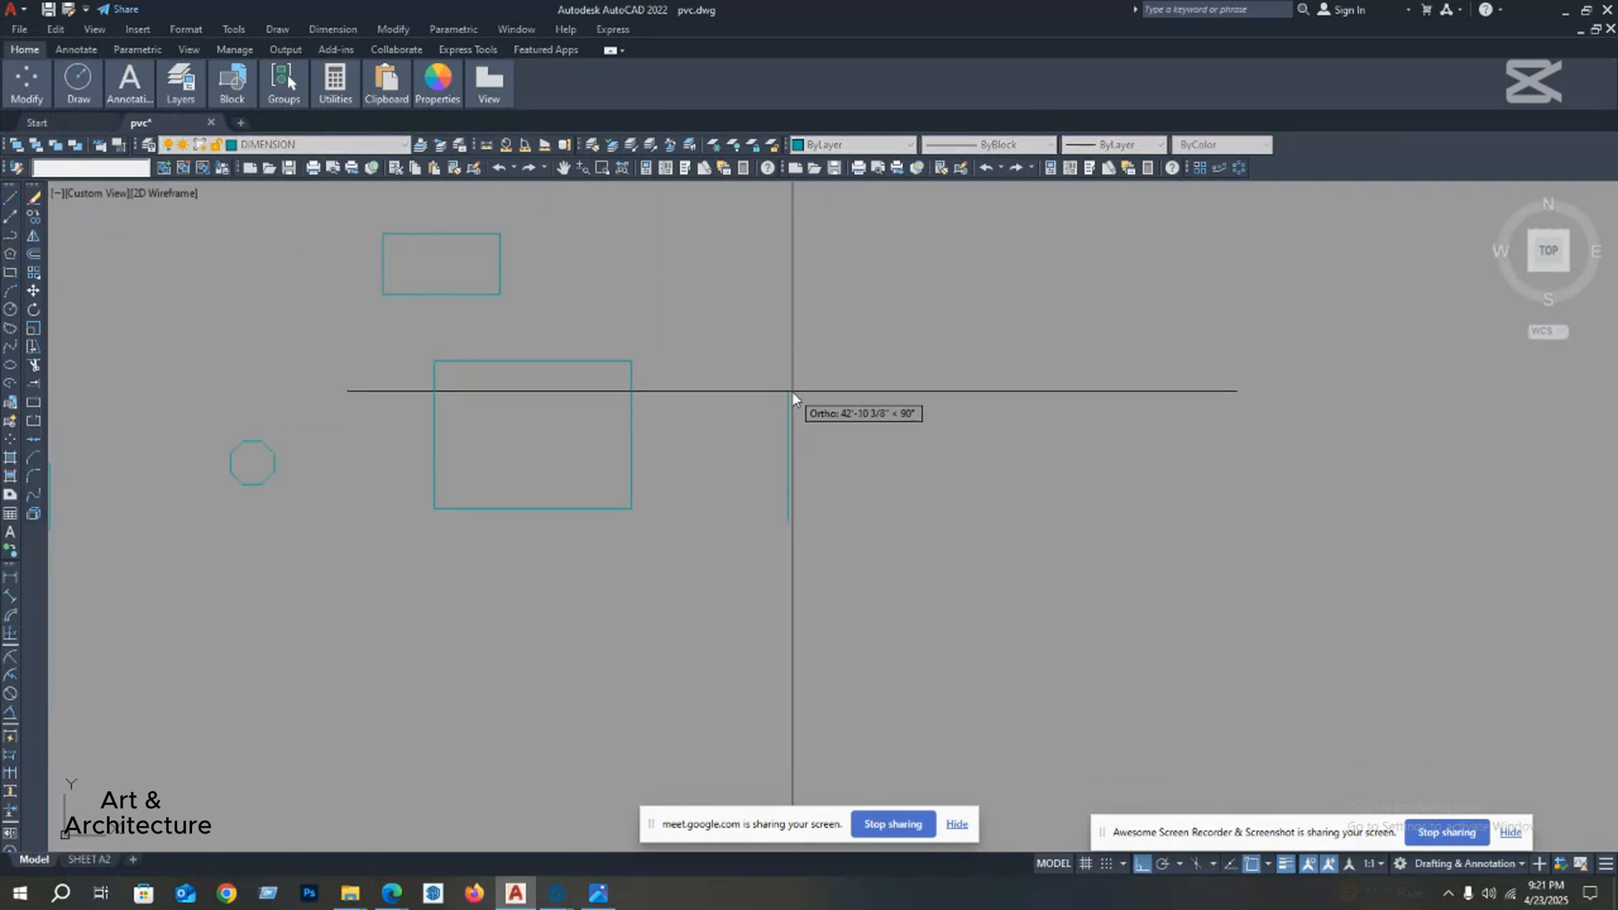
{"action": "left_click", "coordinate": [791, 393]}
{"action": "key", "text": "space"}
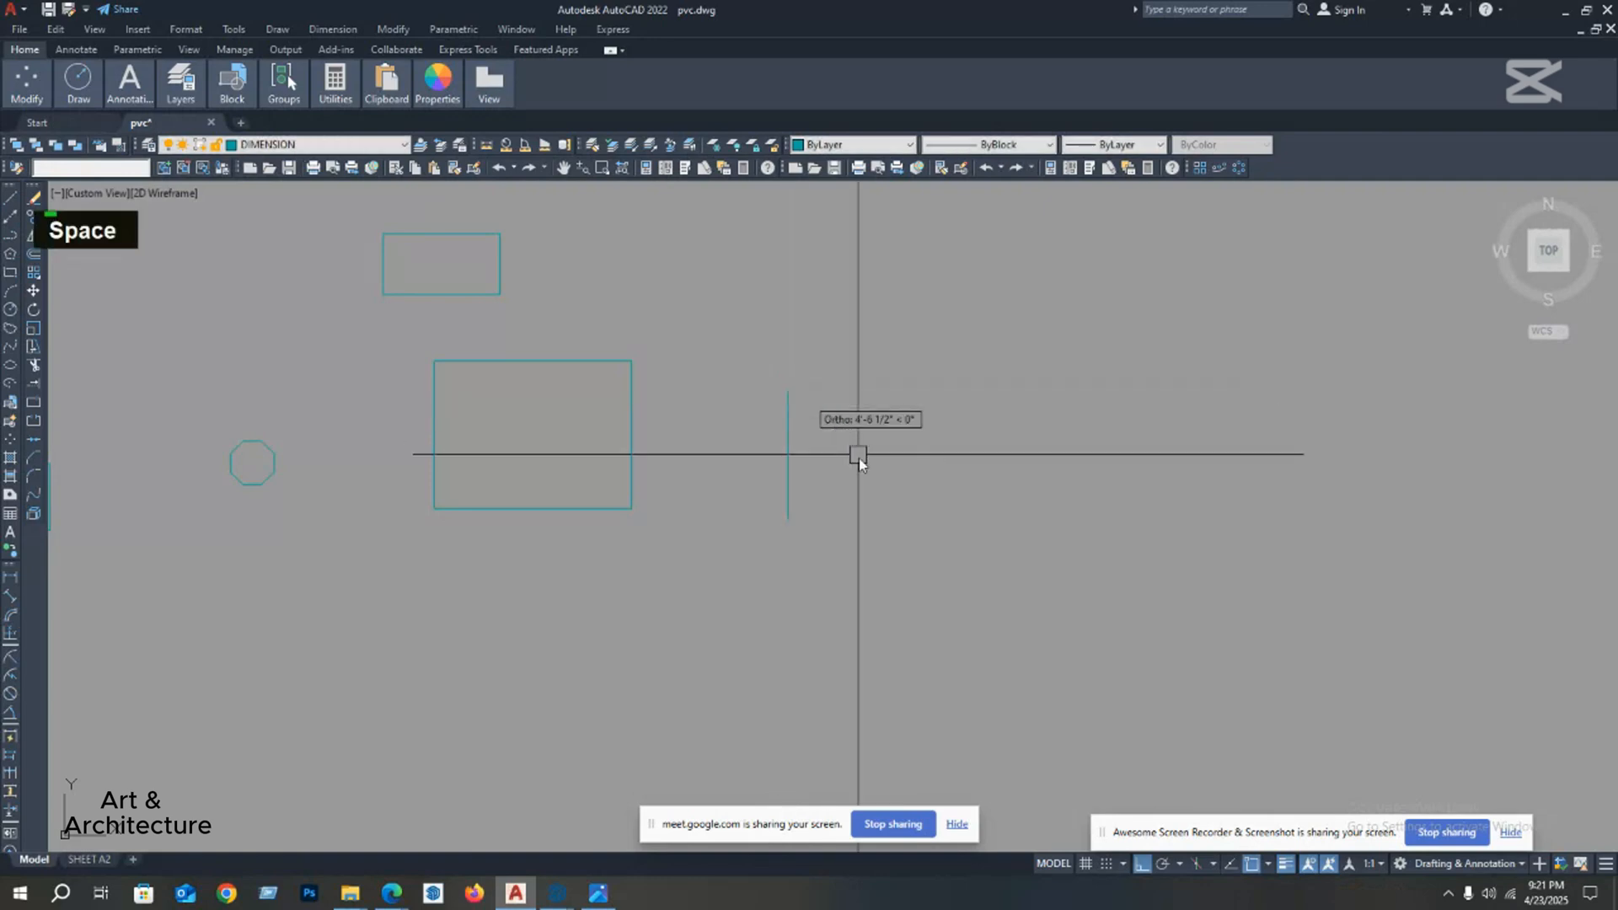
Step: Draw a horizontal line from the vertical line's lower end and a second vertical line of about equal height, forming an open U shape
{"action": "key", "text": "space"}
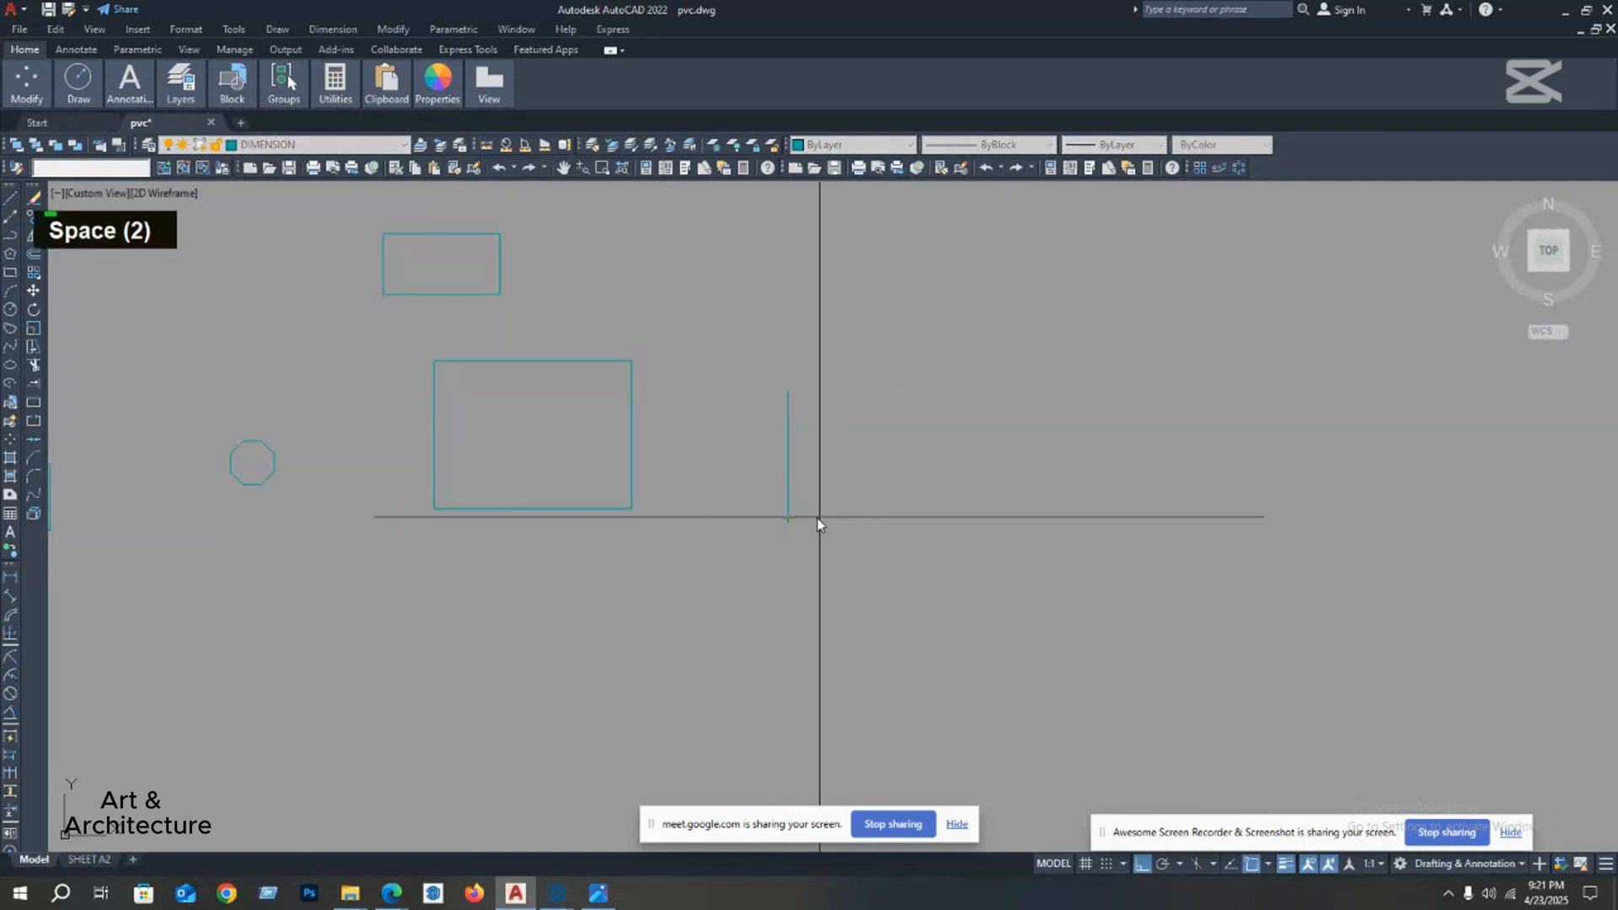
{"action": "left_click", "coordinate": [788, 520]}
{"action": "left_click", "coordinate": [884, 519]}
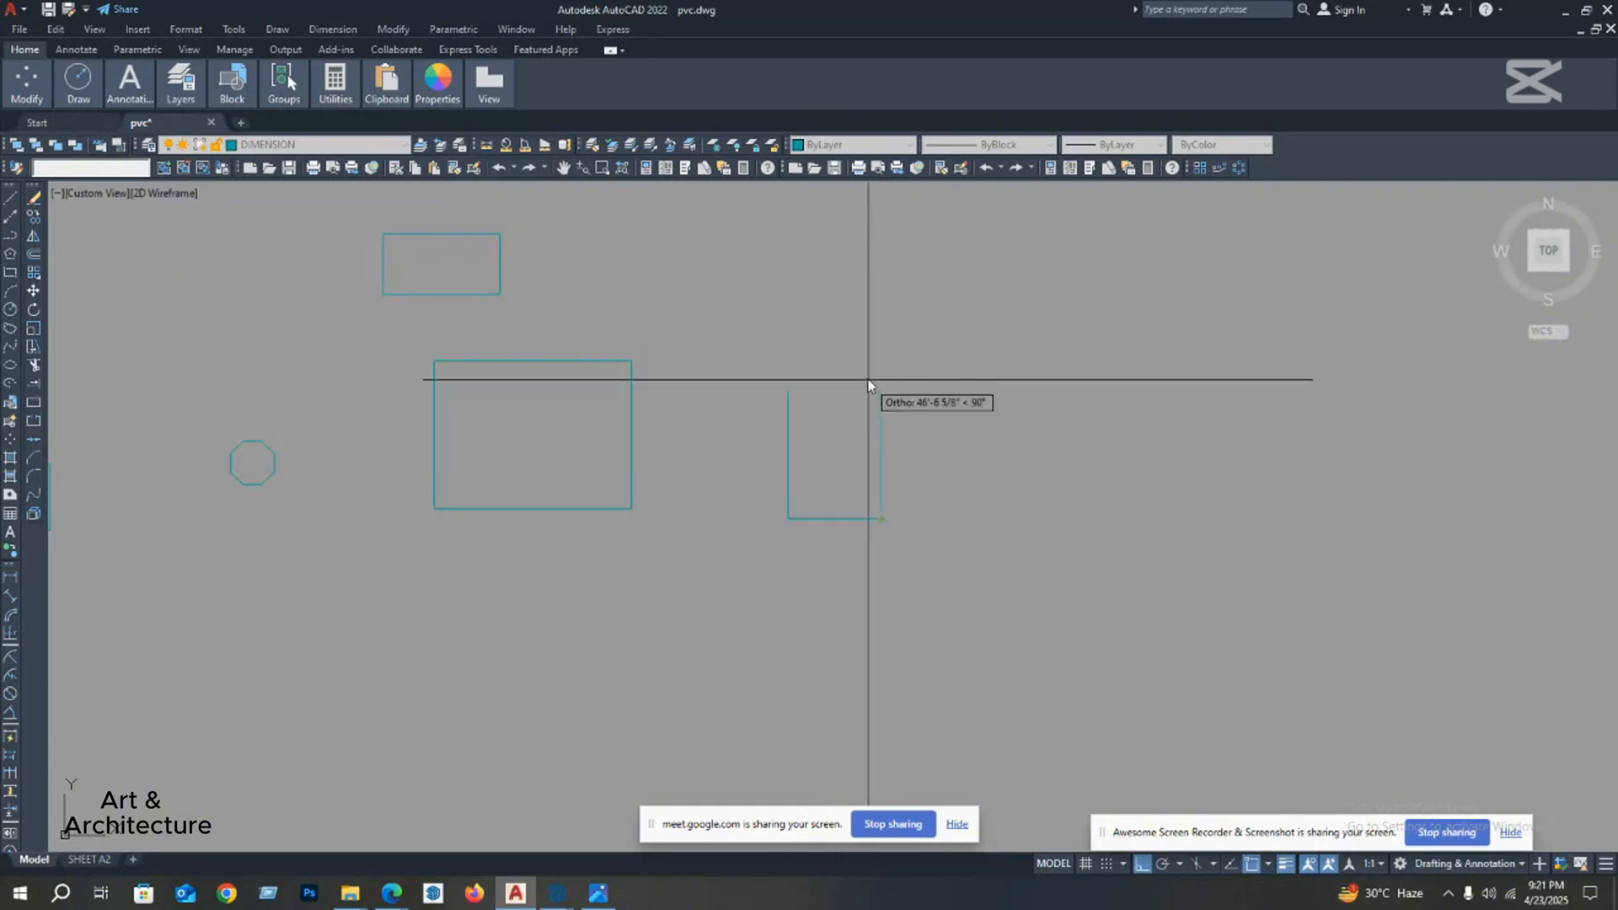
{"action": "left_click", "coordinate": [881, 390]}
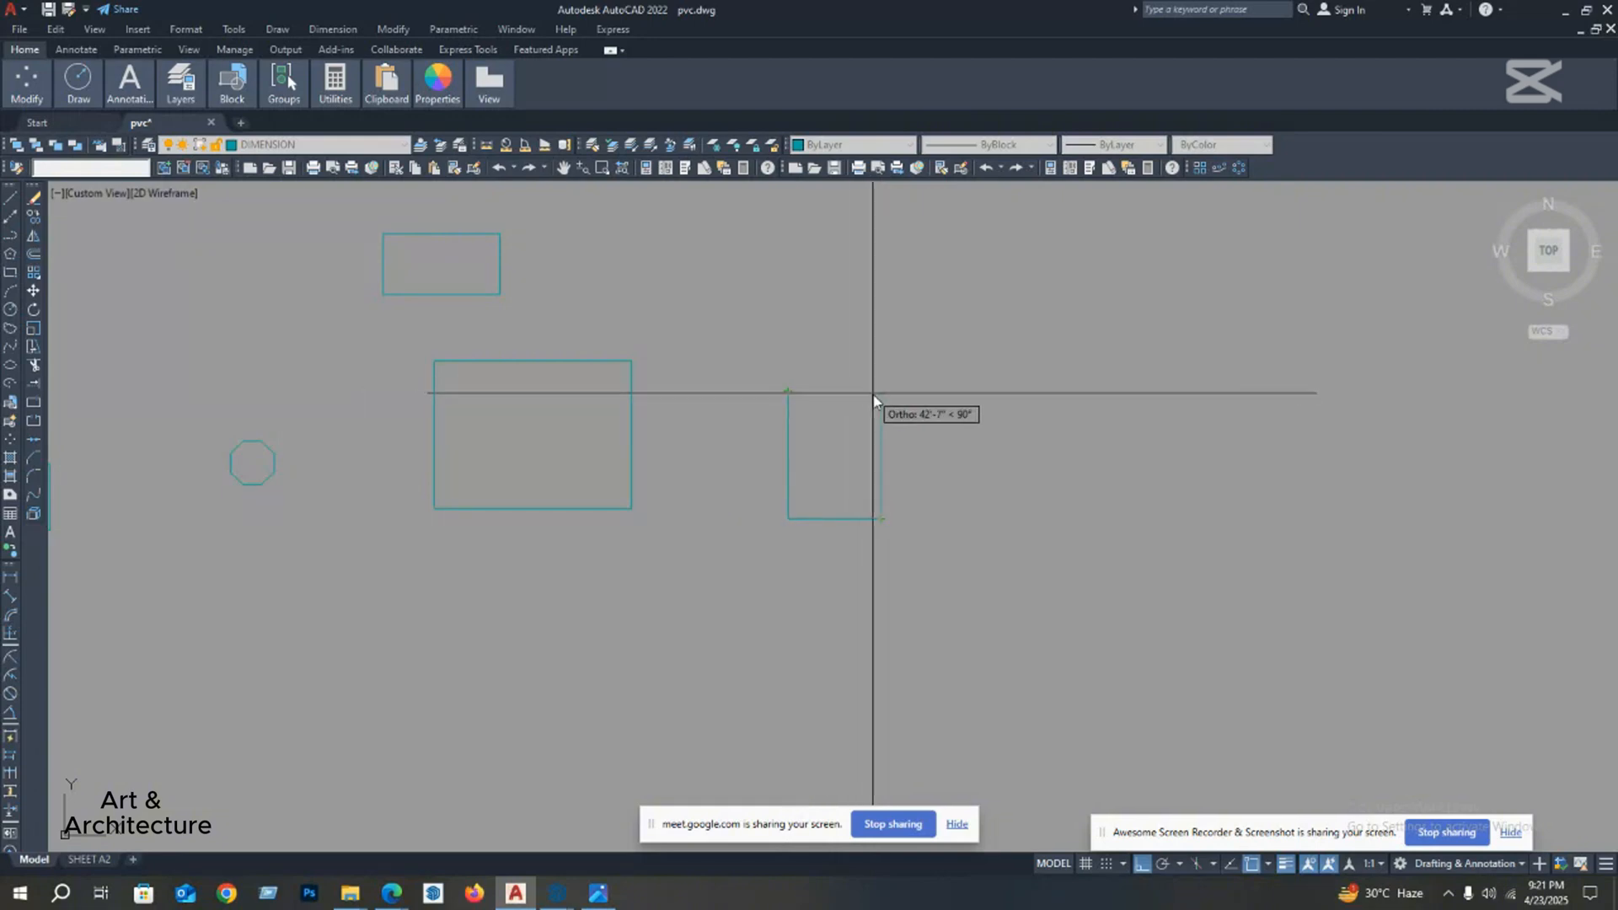
{"action": "key", "text": "space"}
Step: Draw an arc across the open top of the U shape, joining the upper ends of its two vertical lines
{"action": "middle_click_drag", "start_coordinate": [893, 389], "coordinate": [868, 417]}
{"action": "key", "text": "space"}
{"action": "key", "text": "Escape"}
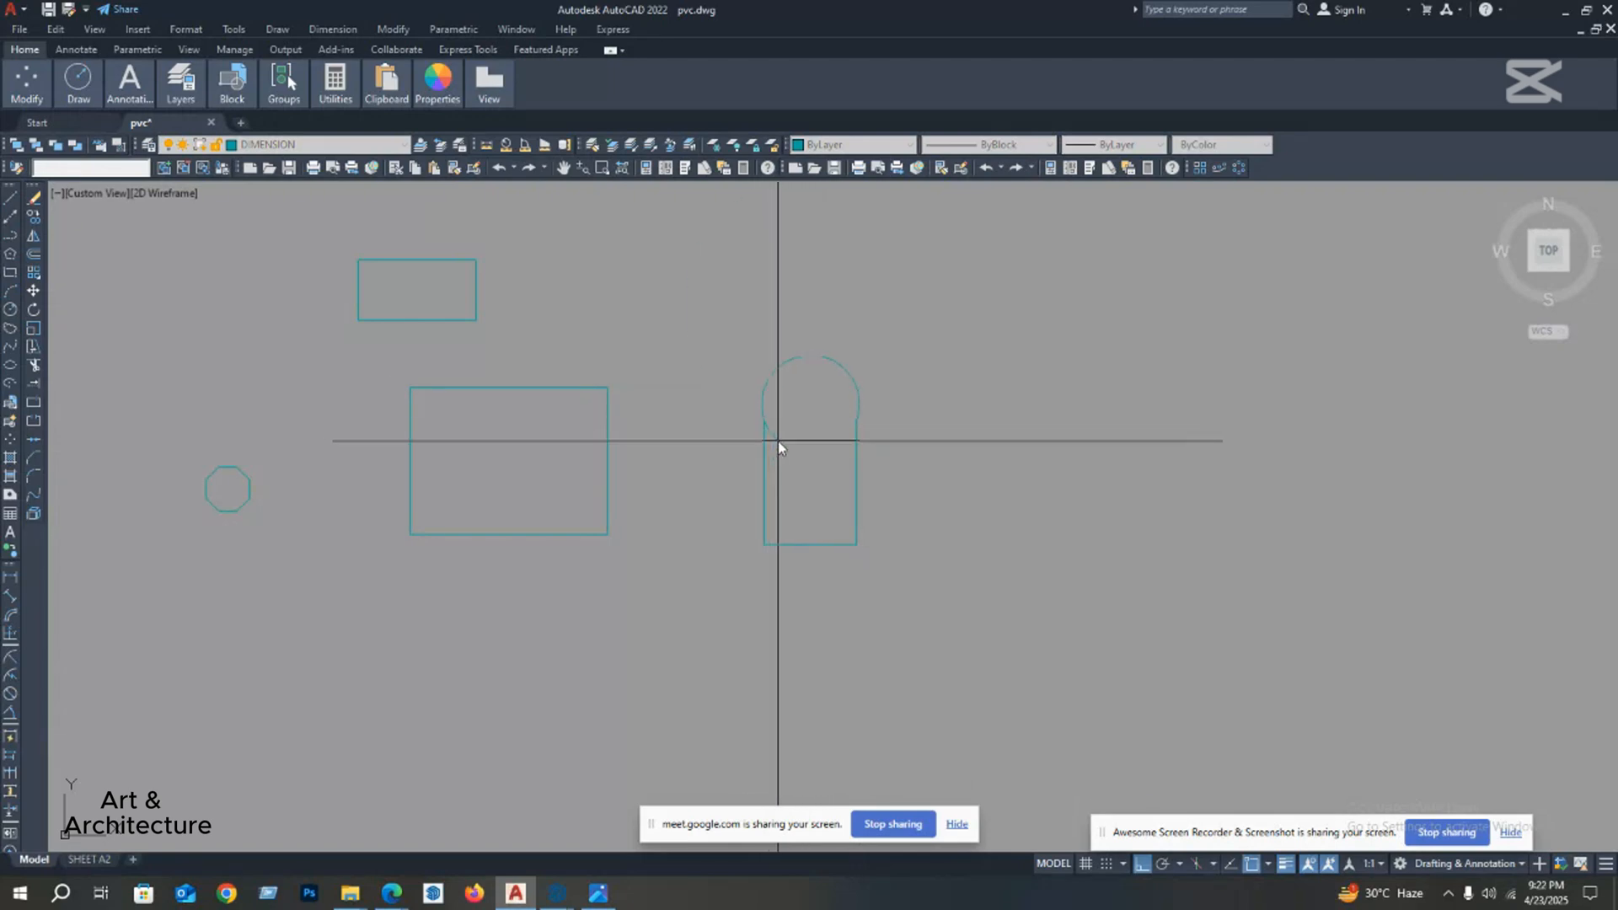
{"action": "key", "text": "Escape"}
{"action": "key", "text": "Escape"}
{"action": "middle_click_drag", "start_coordinate": [825, 423], "coordinate": [818, 442]}
{"action": "key", "text": "Escape"}
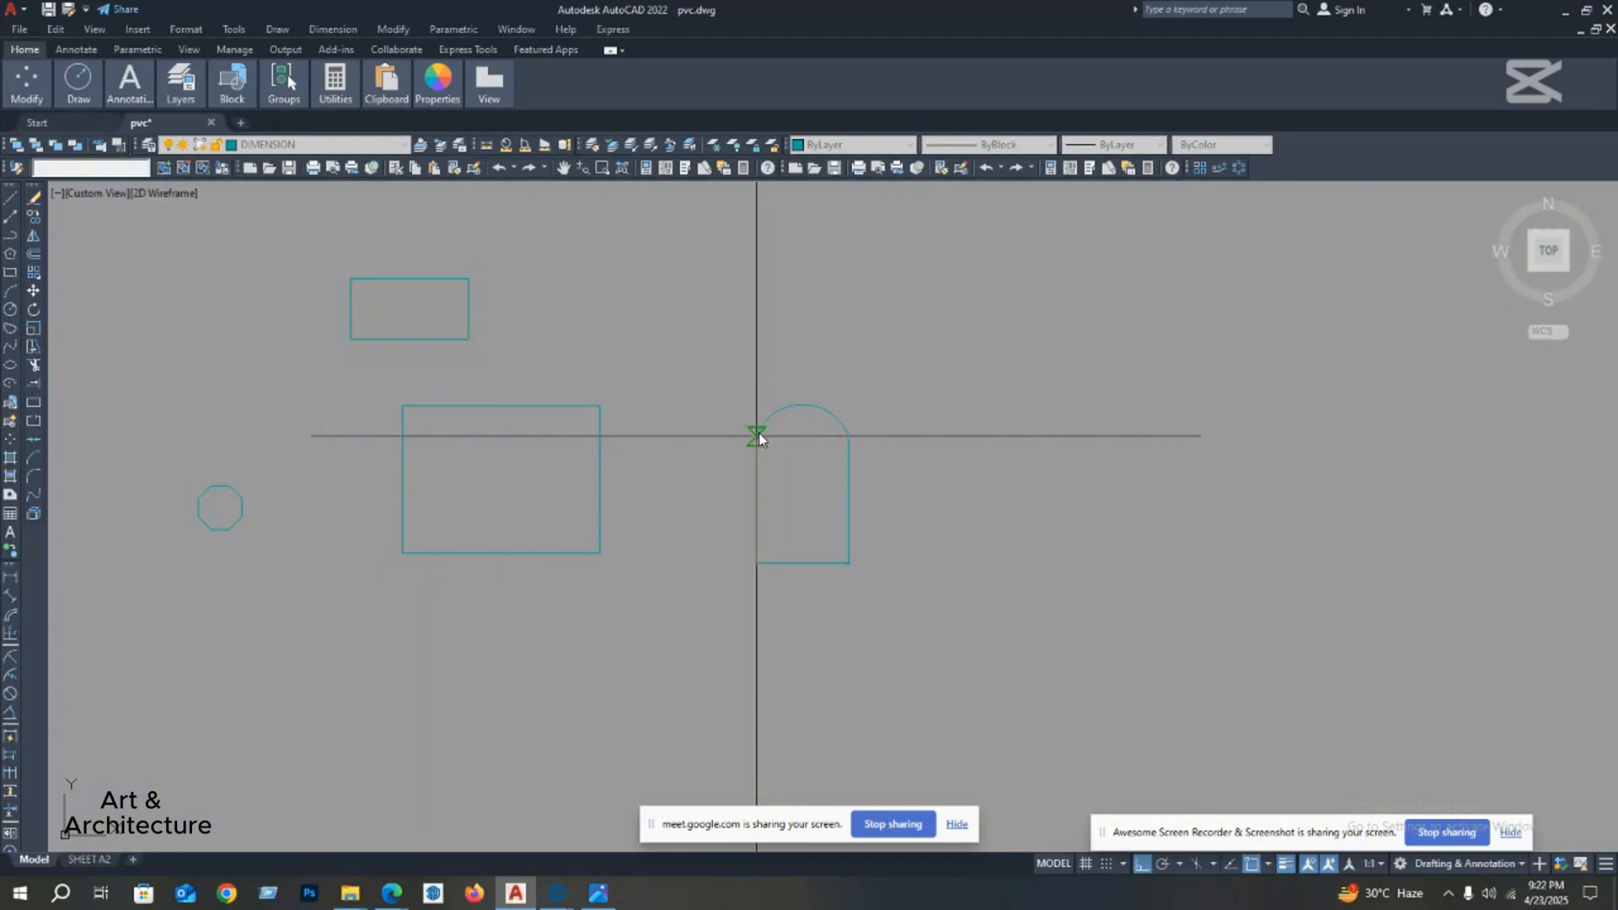
{"action": "left_click", "coordinate": [758, 435]}
Step: Flatten the arc slightly by moving its midpoint about 1' down
{"action": "scroll", "coordinate": [790, 421], "scroll_direction": "up", "scroll_amount": 4}
{"action": "left_click", "coordinate": [801, 411]}
{"action": "scroll", "coordinate": [809, 397], "scroll_direction": "up", "scroll_amount": 4}
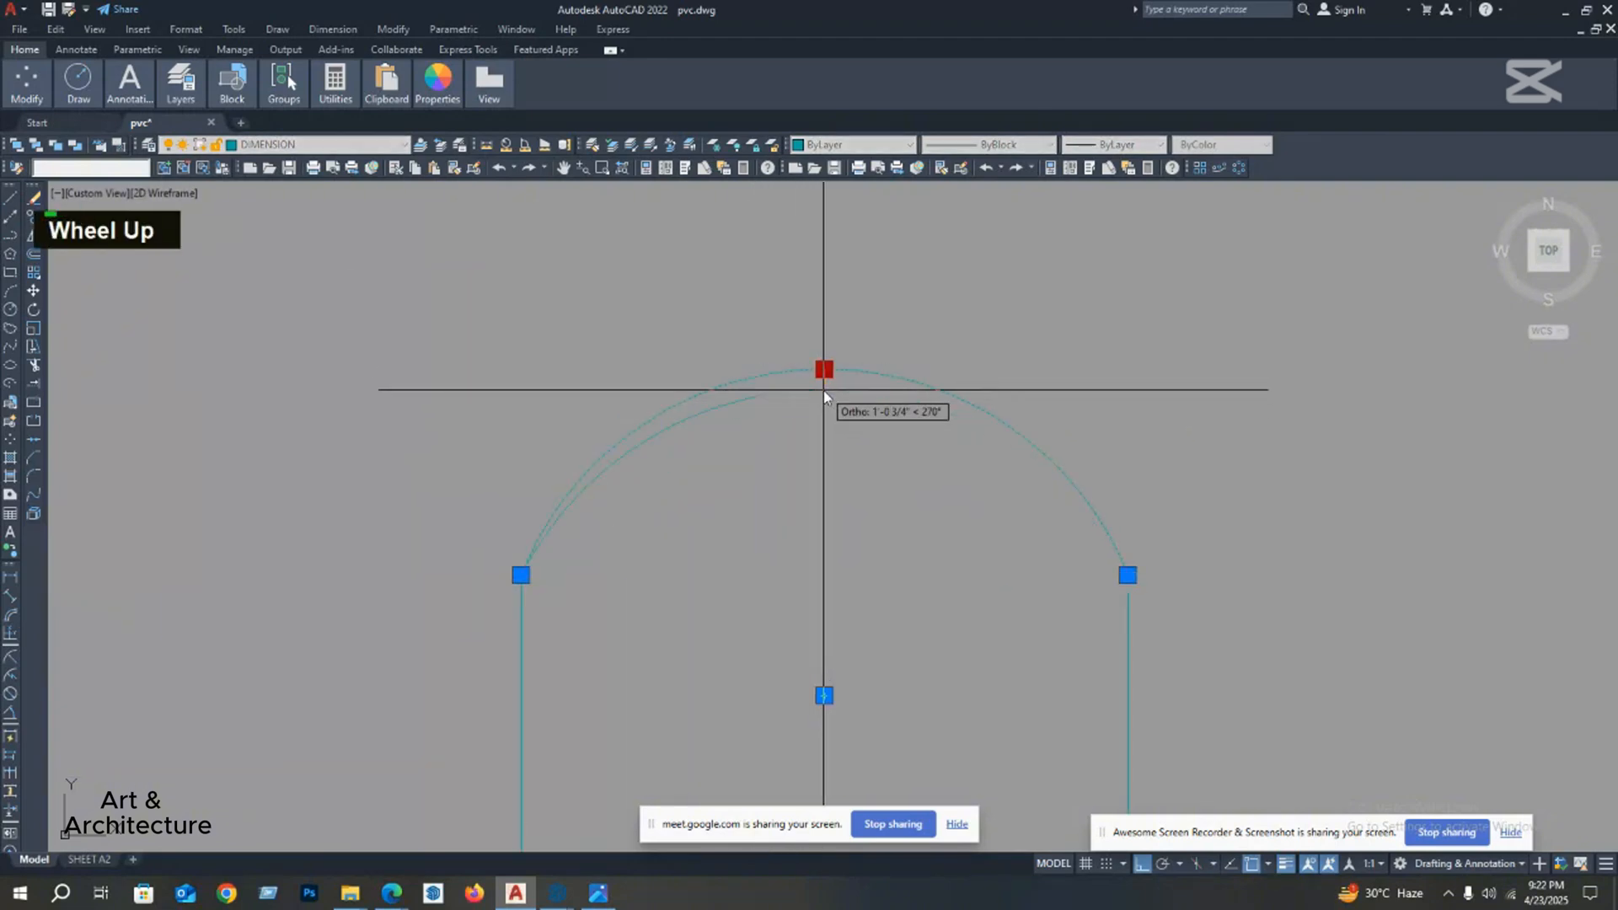
{"action": "scroll", "coordinate": [823, 391], "scroll_direction": "down", "scroll_amount": 4}
{"action": "scroll", "coordinate": [823, 396], "scroll_direction": "down", "scroll_amount": 2}
{"action": "middle_click_drag", "start_coordinate": [818, 462], "coordinate": [825, 409]}
{"action": "key", "text": "Escape"}
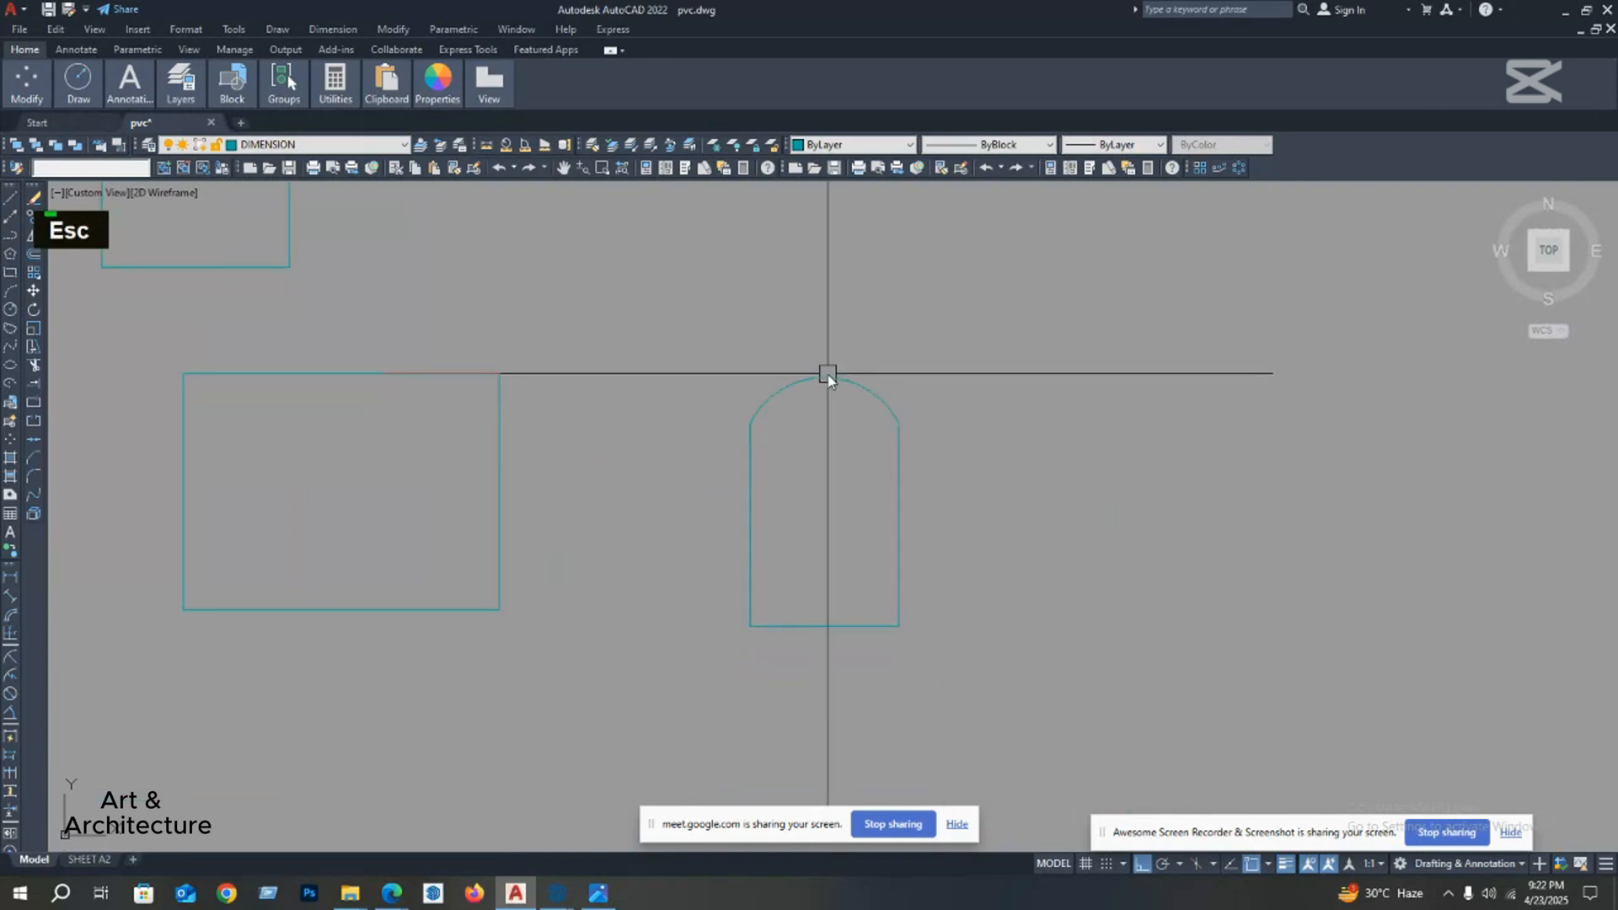
Step: Move the arc's right endpoint down along the right vertical line, below that line's upper end
{"action": "left_click", "coordinate": [825, 380]}
{"action": "mouse_move", "coordinate": [834, 384]}
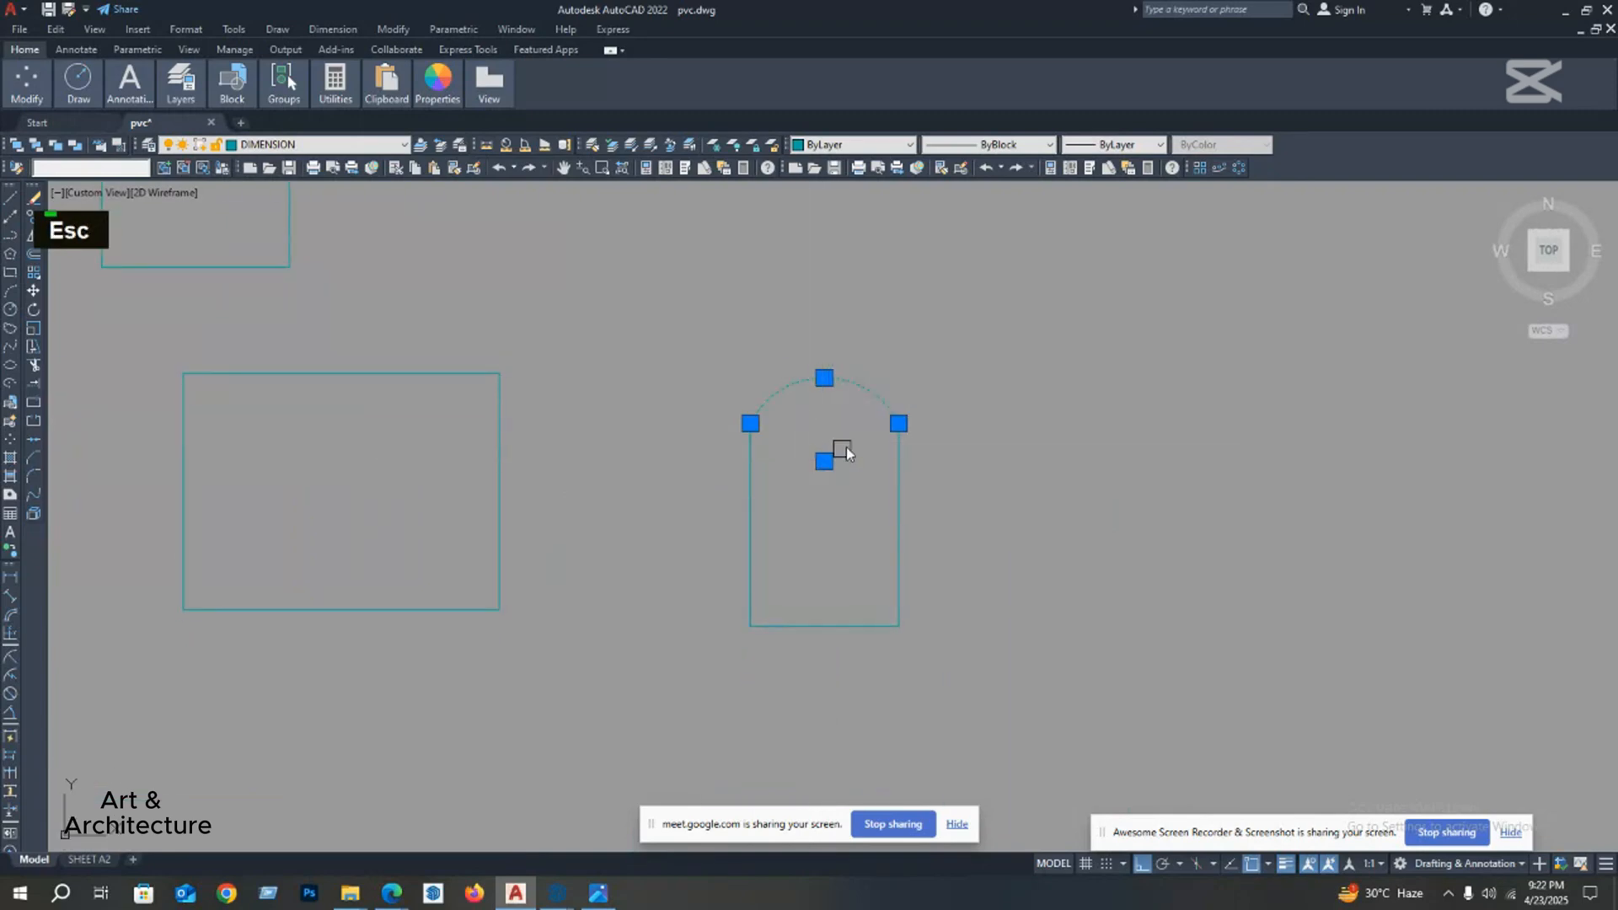
{"action": "left_click", "coordinate": [898, 423]}
{"action": "left_click", "coordinate": [898, 469]}
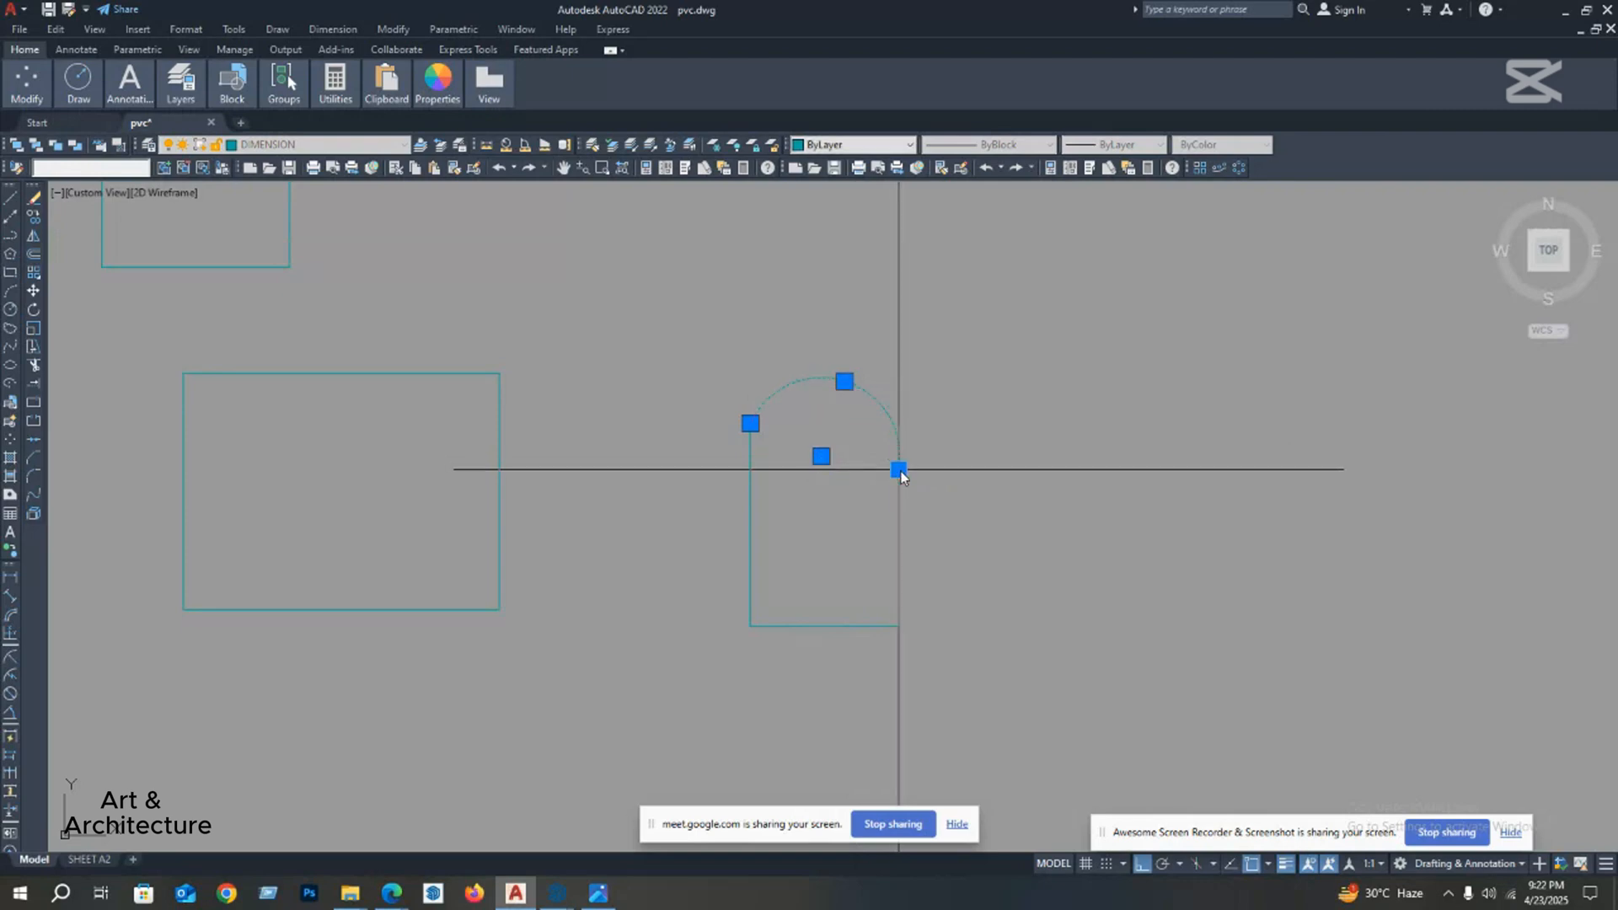
{"action": "scroll", "coordinate": [904, 434], "scroll_direction": "up", "scroll_amount": 2}
{"action": "middle_click_drag", "start_coordinate": [904, 434], "coordinate": [907, 381]}
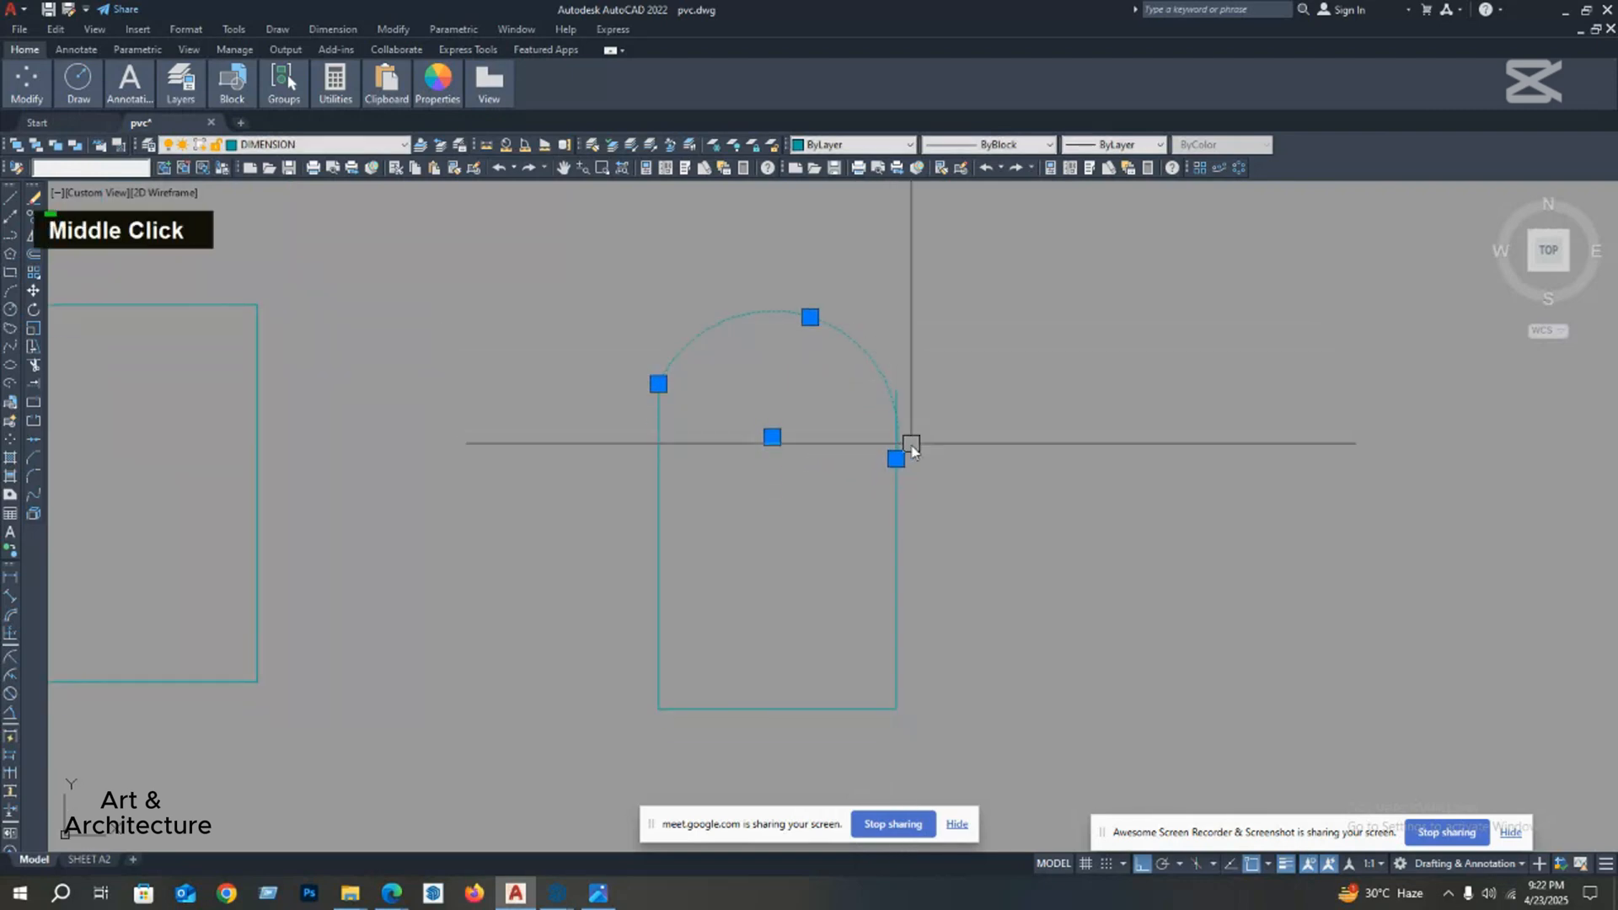
{"action": "scroll", "coordinate": [904, 462], "scroll_direction": "up", "scroll_amount": 2}
{"action": "left_click", "coordinate": [886, 484]}
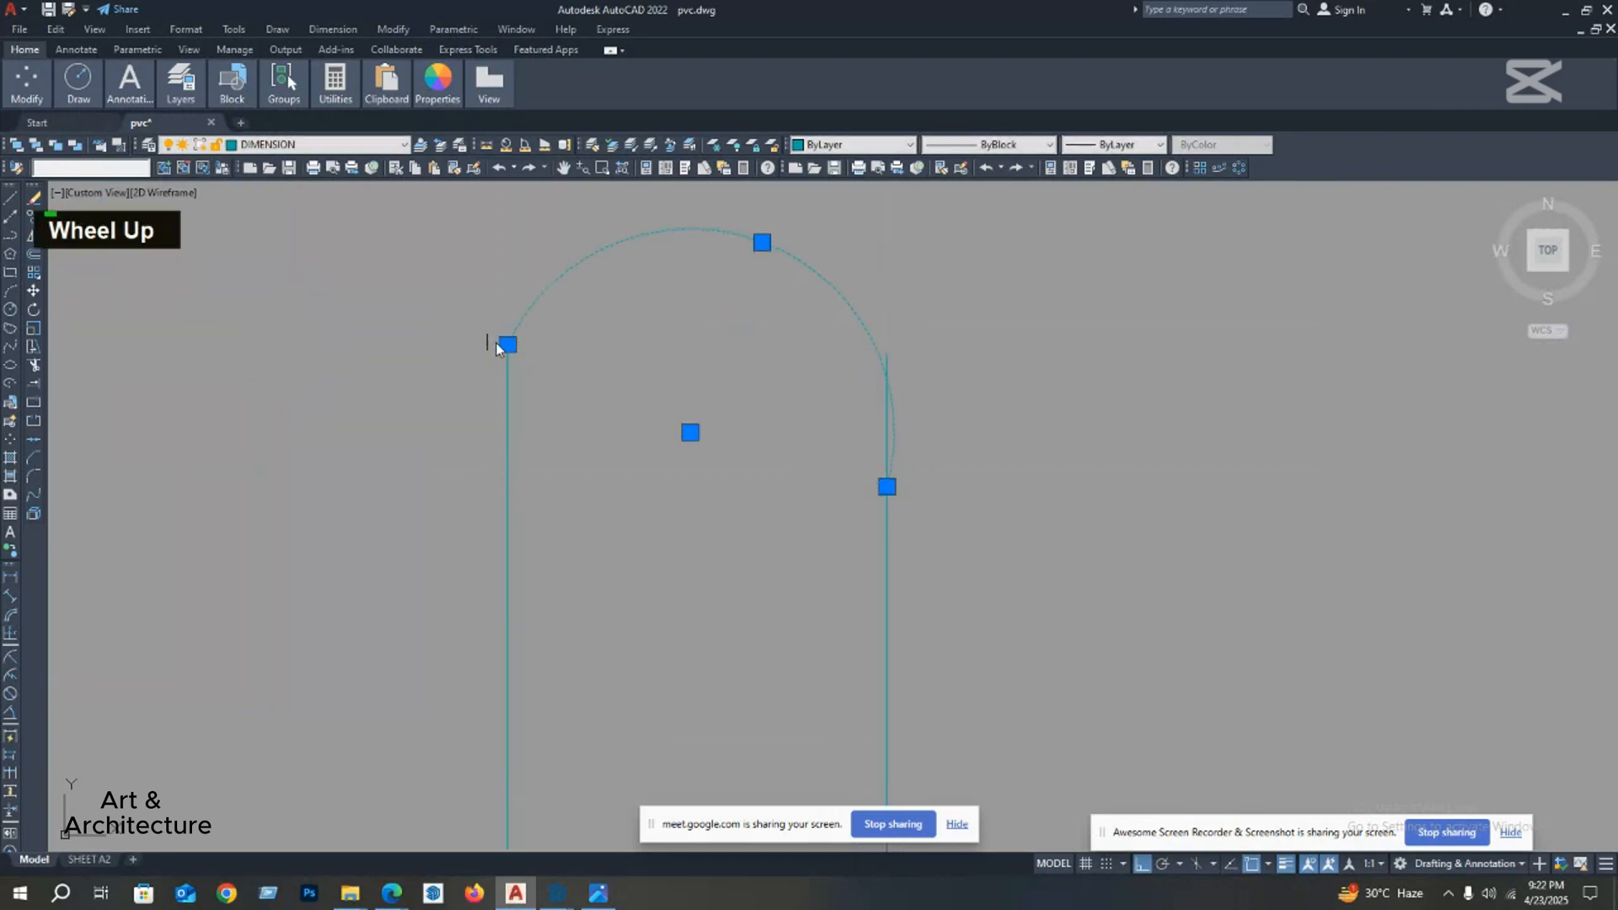
Step: Move the arc's left endpoint down along the left vertical line to roughly the height of the right endpoint
{"action": "left_click", "coordinate": [507, 464]}
{"action": "middle_click", "coordinate": [773, 401]}
{"action": "key", "text": "Escape"}
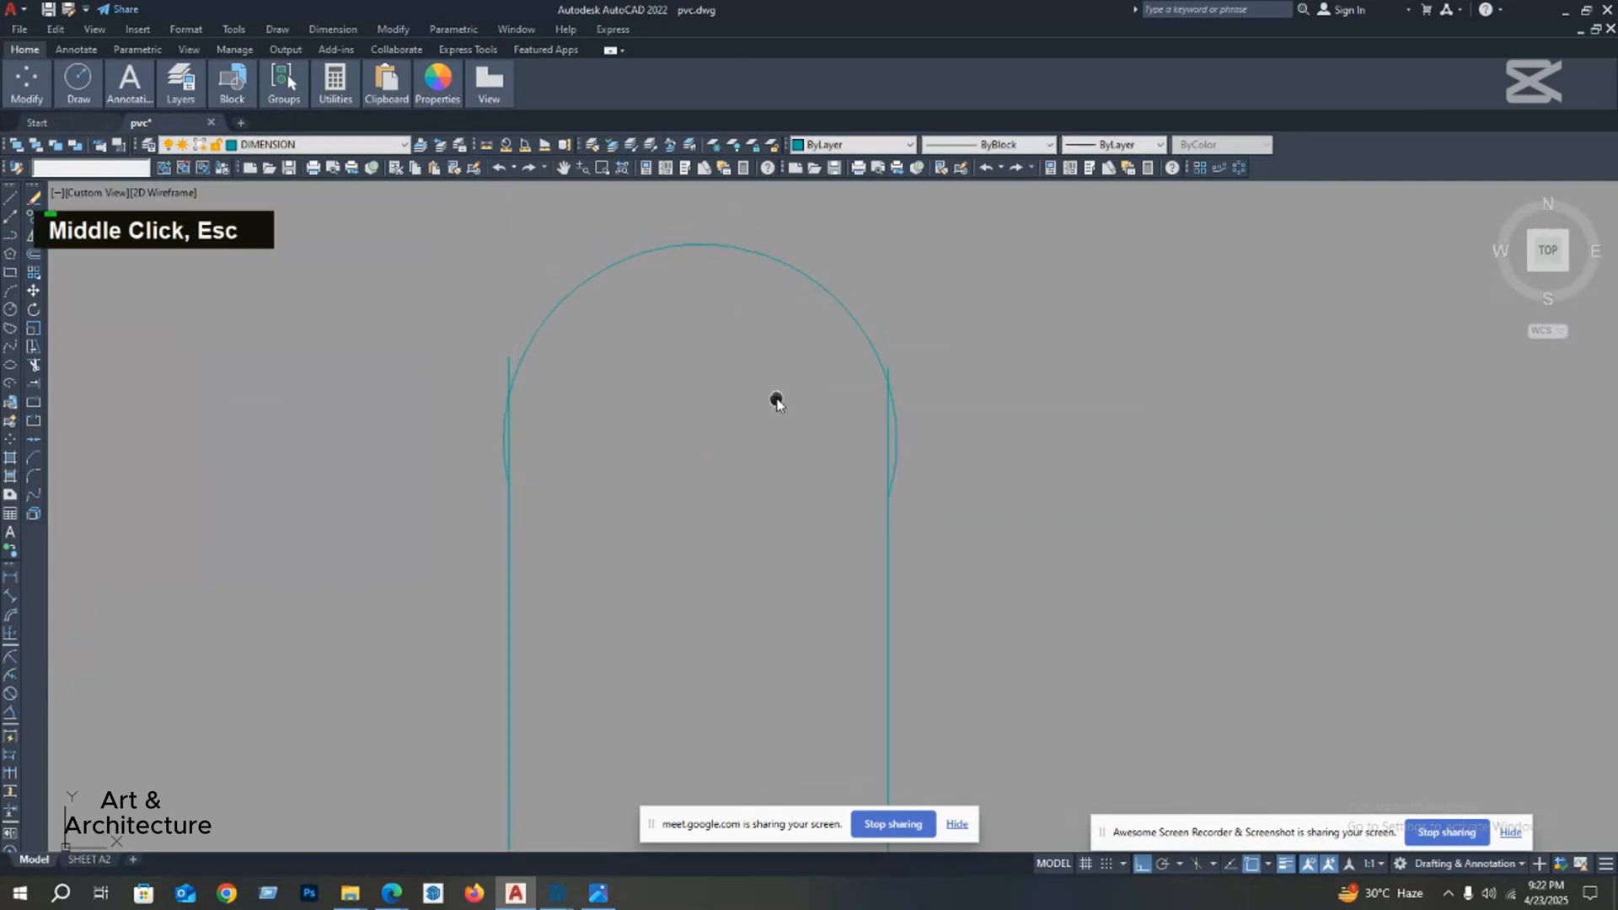
{"action": "scroll", "coordinate": [762, 411], "scroll_direction": "down", "scroll_amount": 2}
{"action": "middle_click_drag", "start_coordinate": [762, 411], "coordinate": [737, 415]}
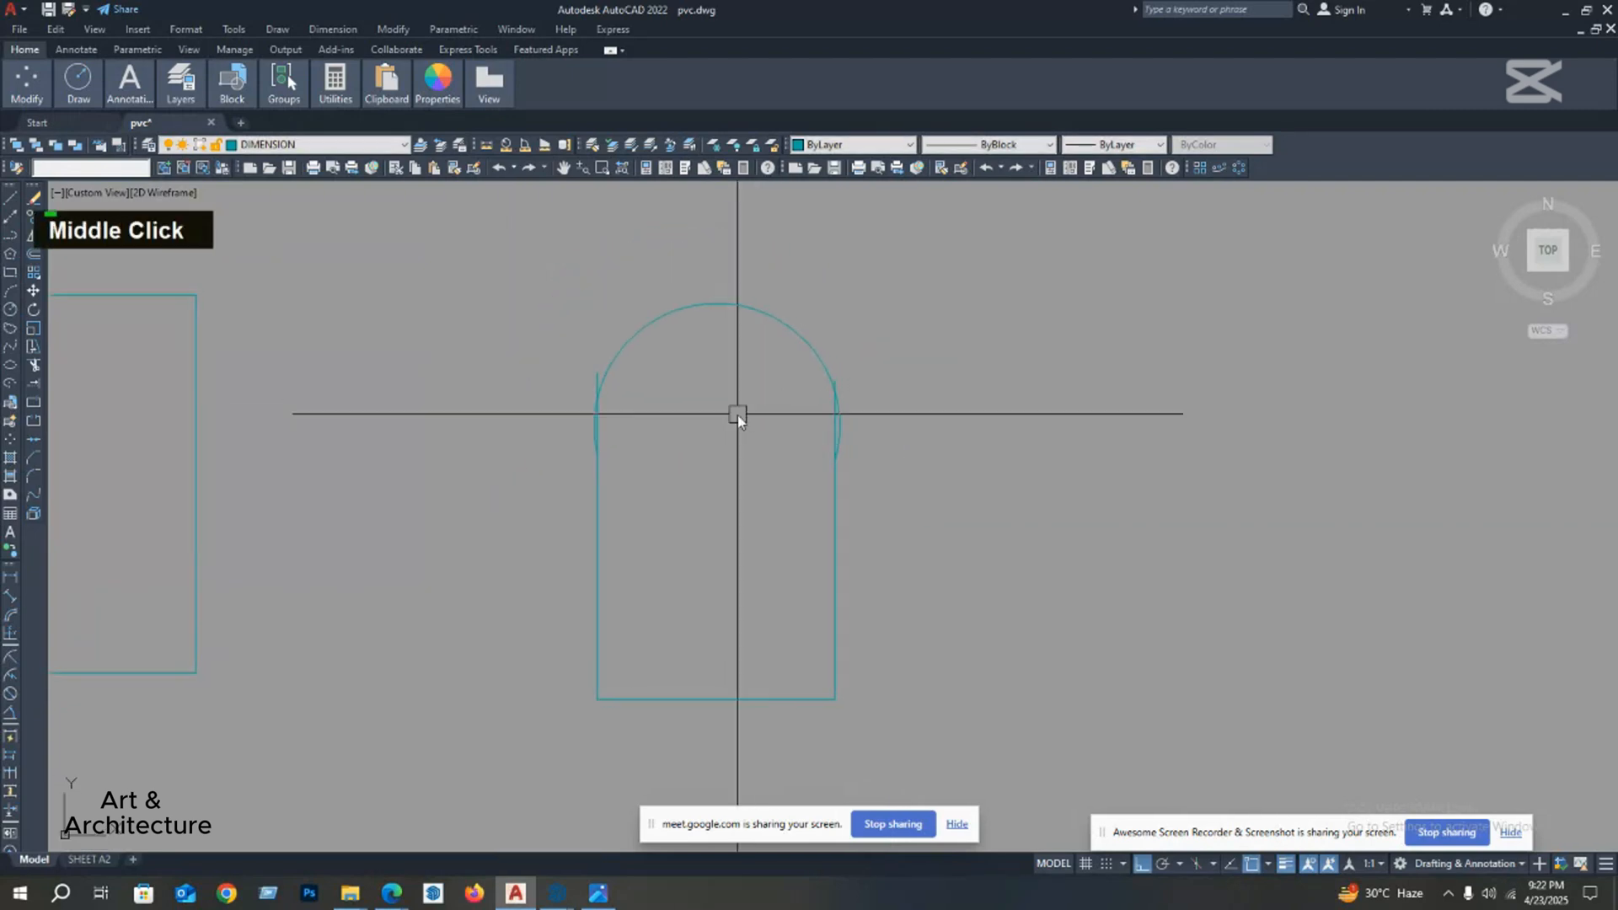
Step: Set Layer1 as the current drawing layer from the drawing's layer list
{"action": "left_click", "coordinate": [852, 148]}
{"action": "left_click", "coordinate": [852, 154]}
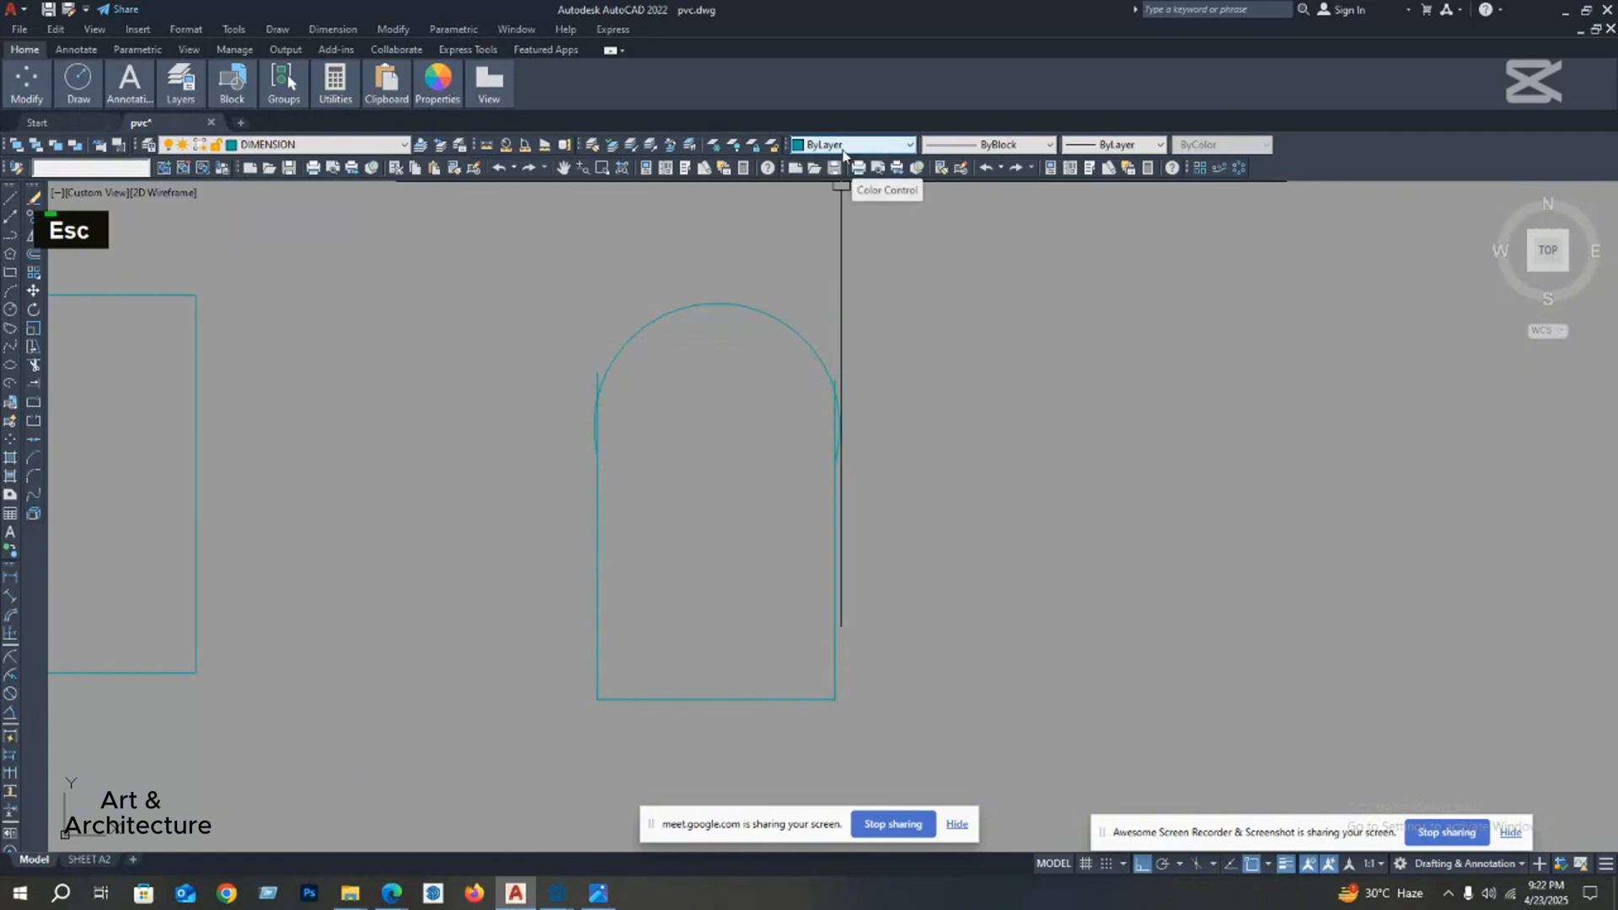
{"action": "left_click", "coordinate": [336, 145]}
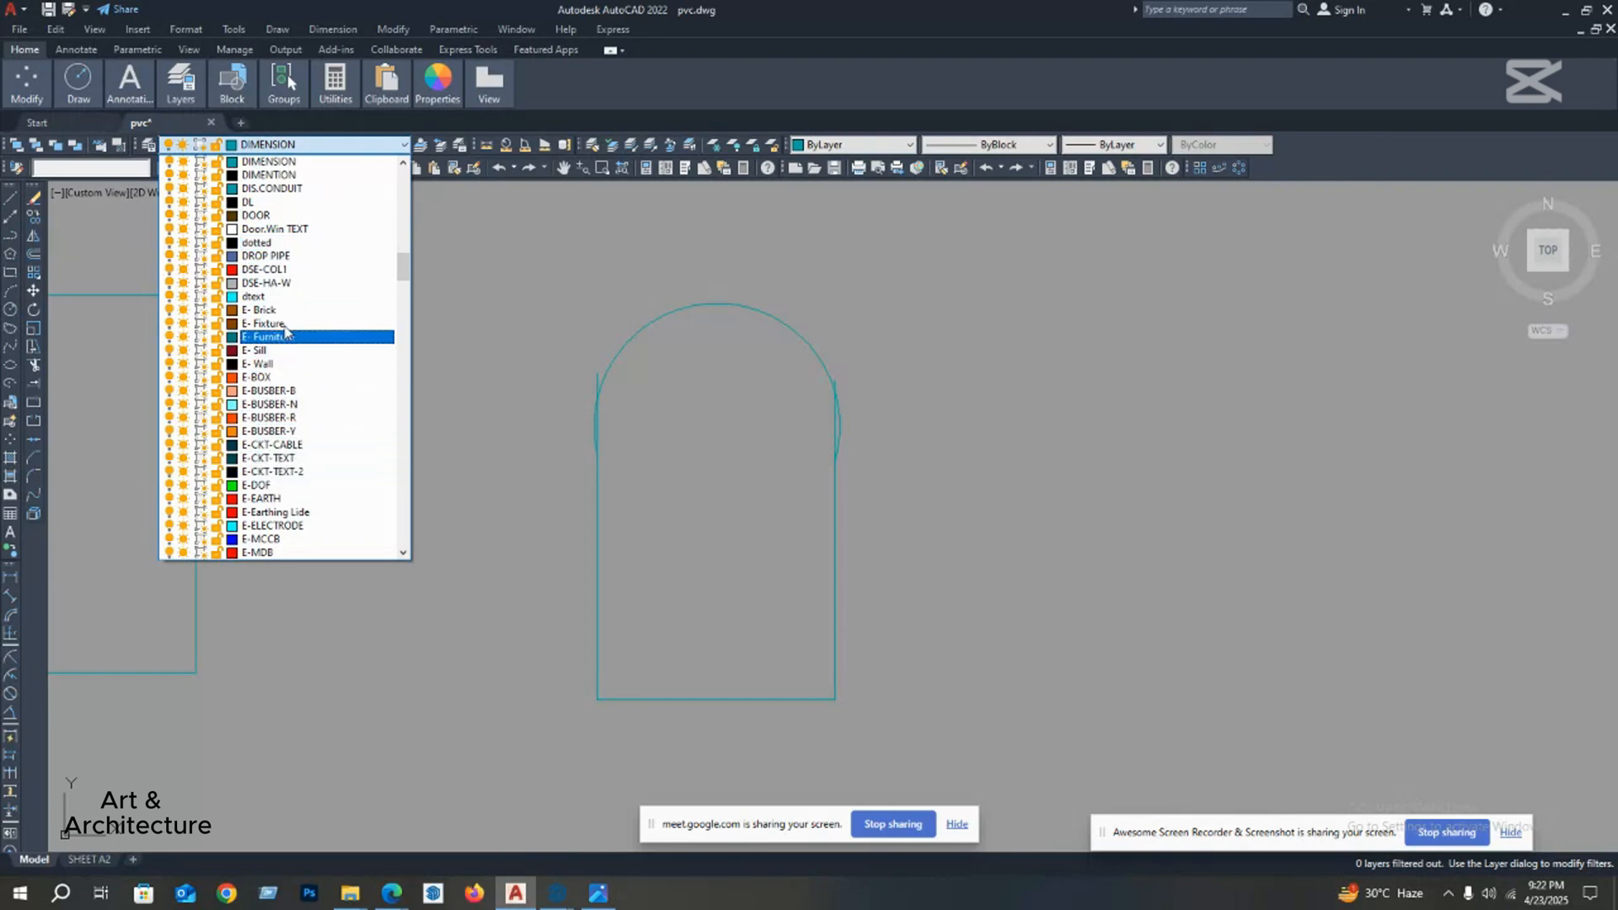
{"action": "scroll", "coordinate": [285, 330], "scroll_direction": "down", "scroll_amount": 10}
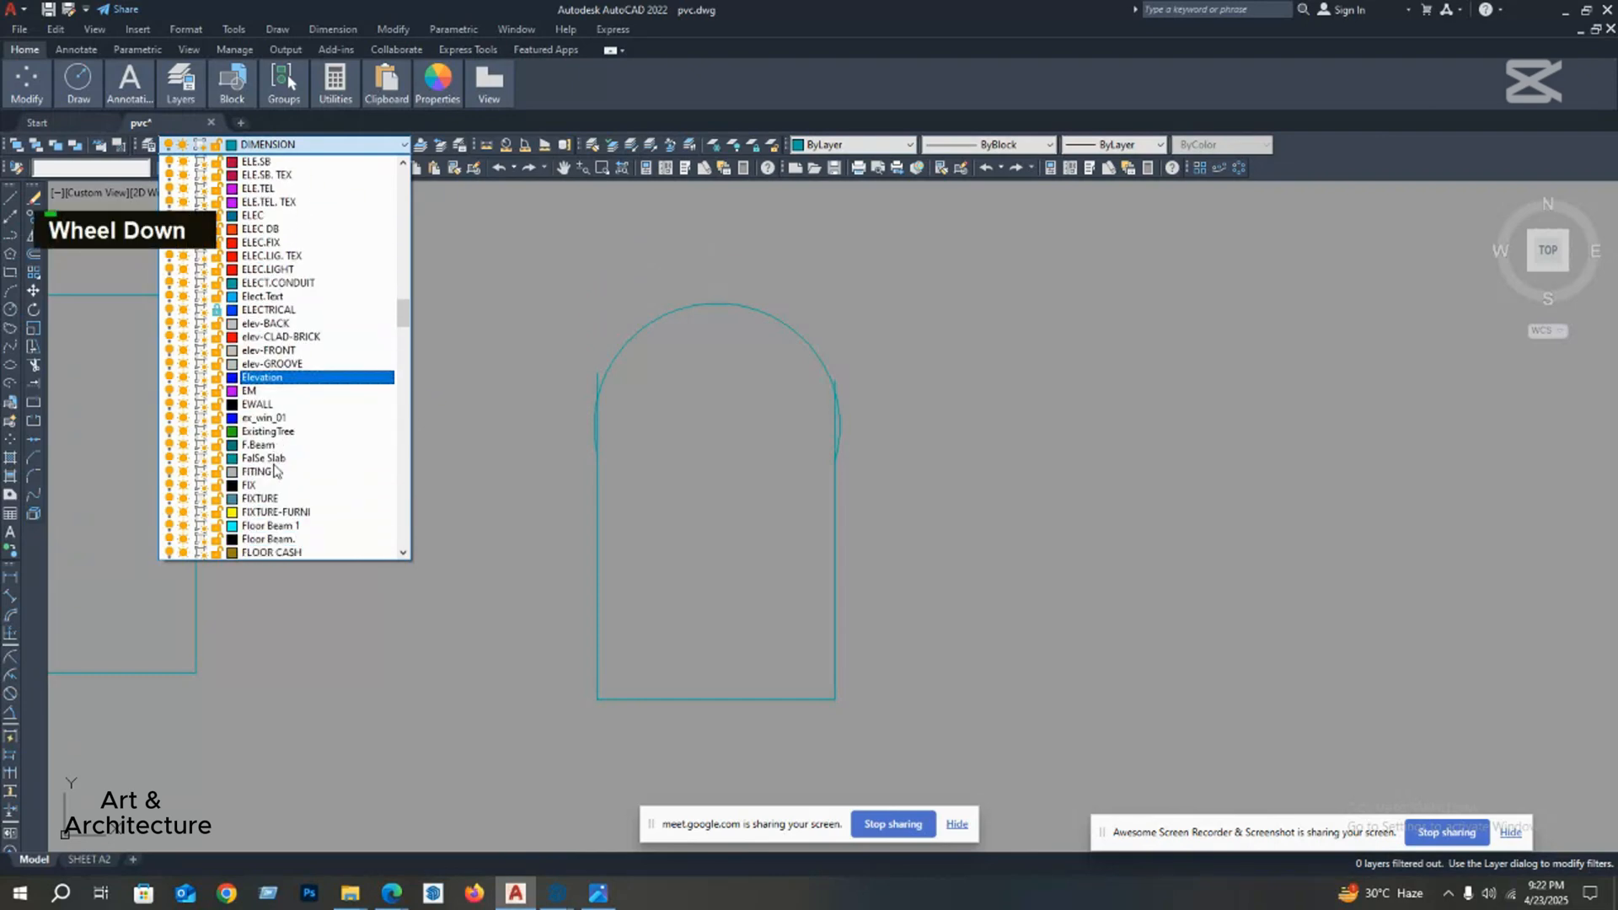
{"action": "scroll", "coordinate": [276, 469], "scroll_direction": "down", "scroll_amount": 1}
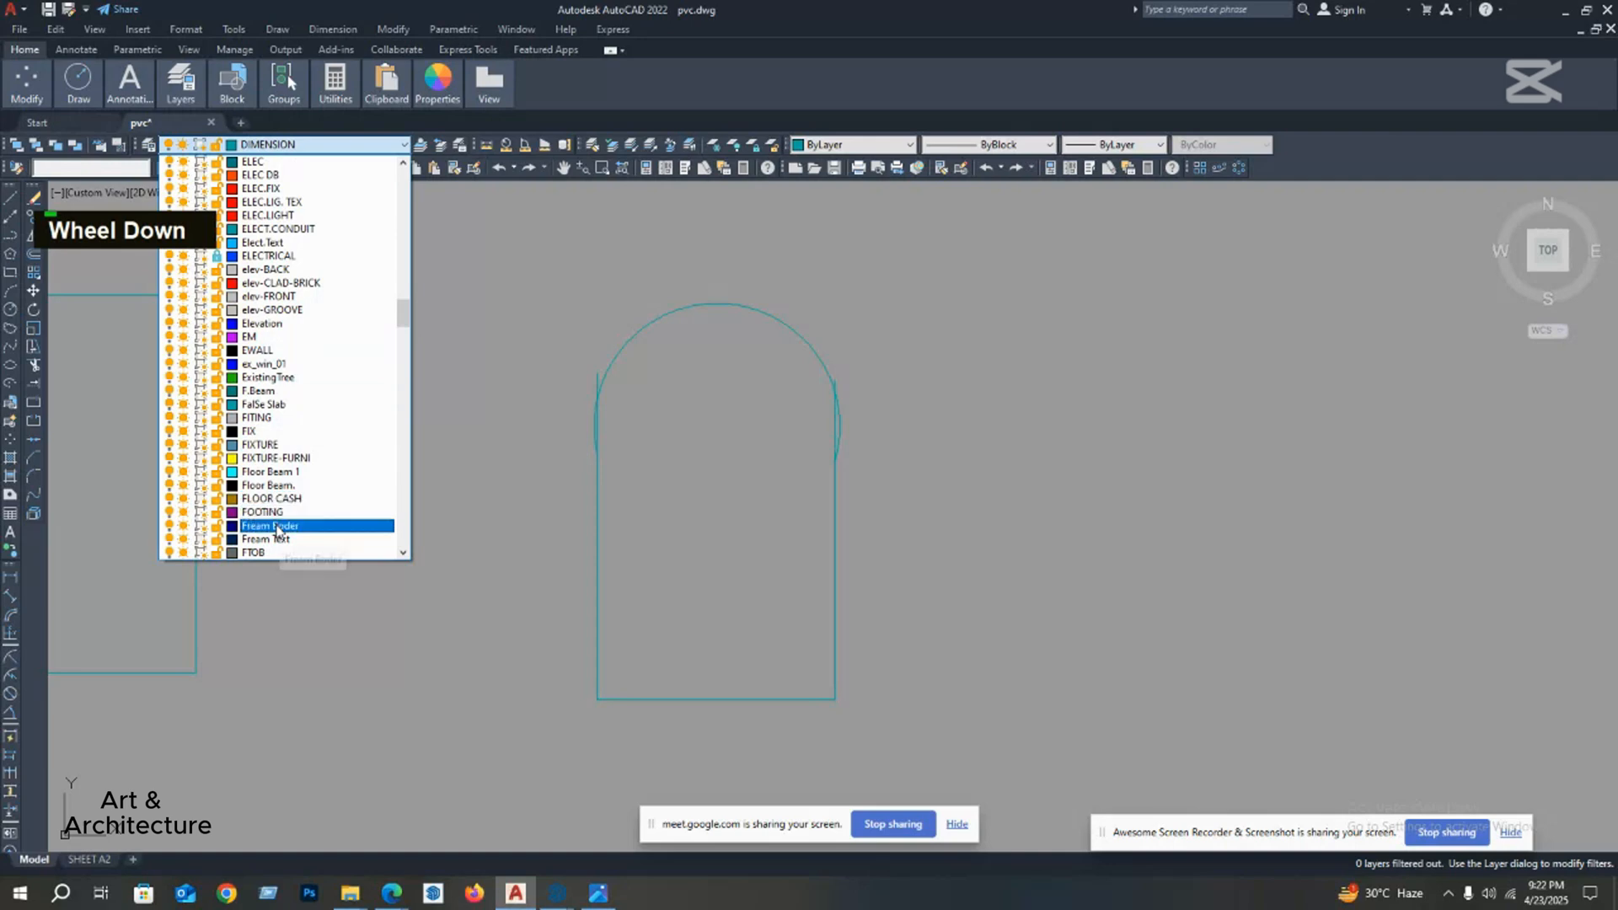
{"action": "scroll", "coordinate": [284, 498], "scroll_direction": "down", "scroll_amount": 5}
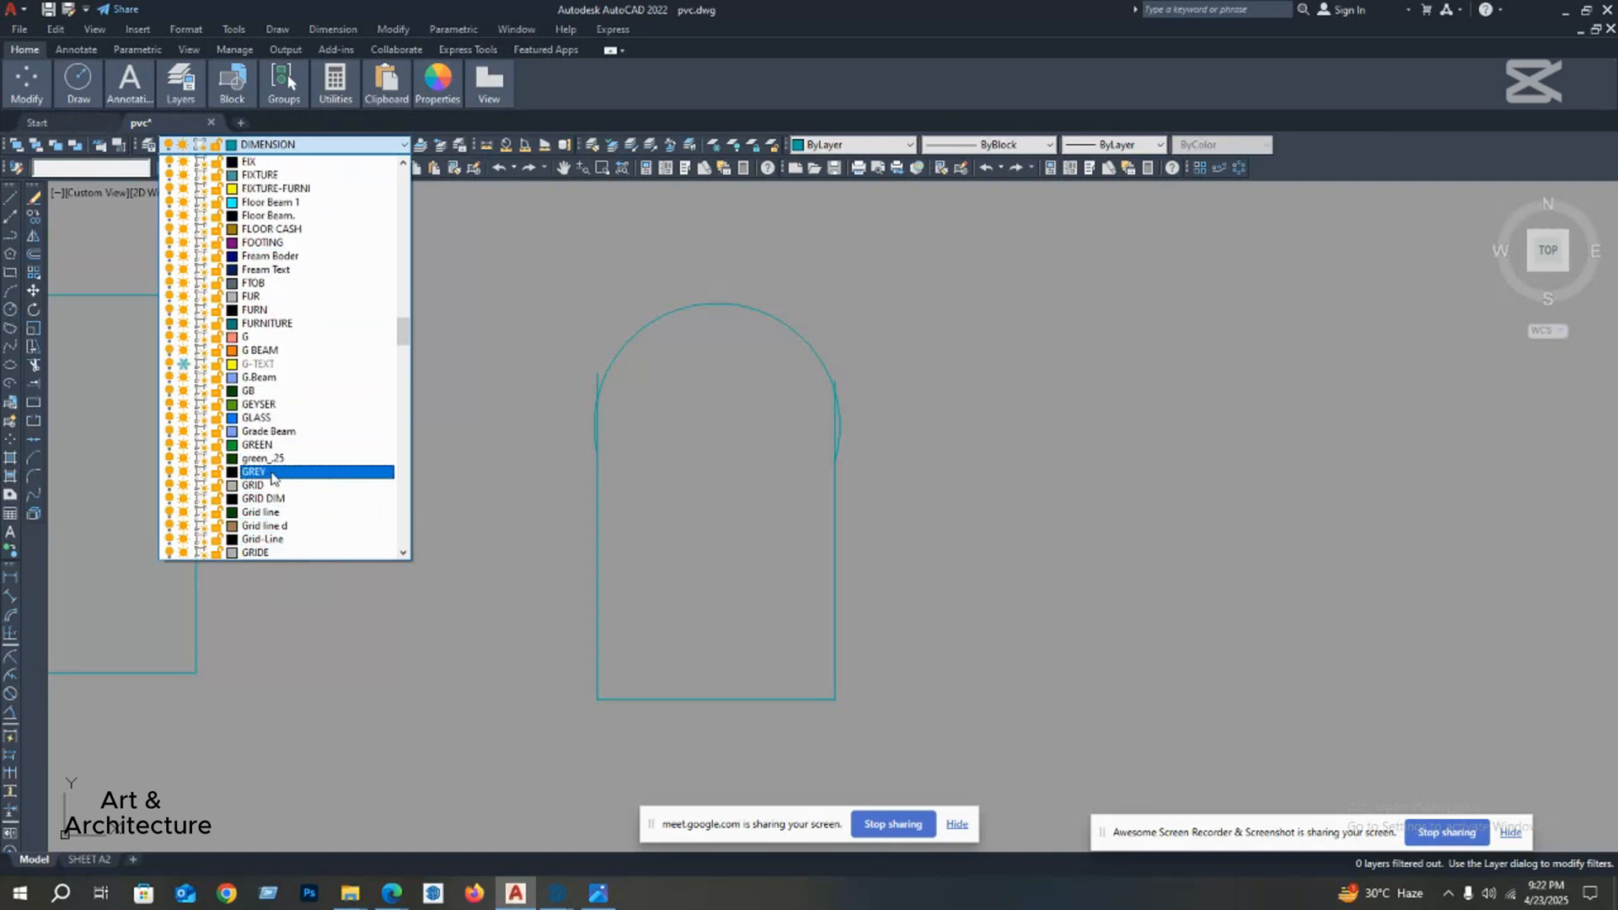
{"action": "scroll", "coordinate": [271, 477], "scroll_direction": "down", "scroll_amount": 3}
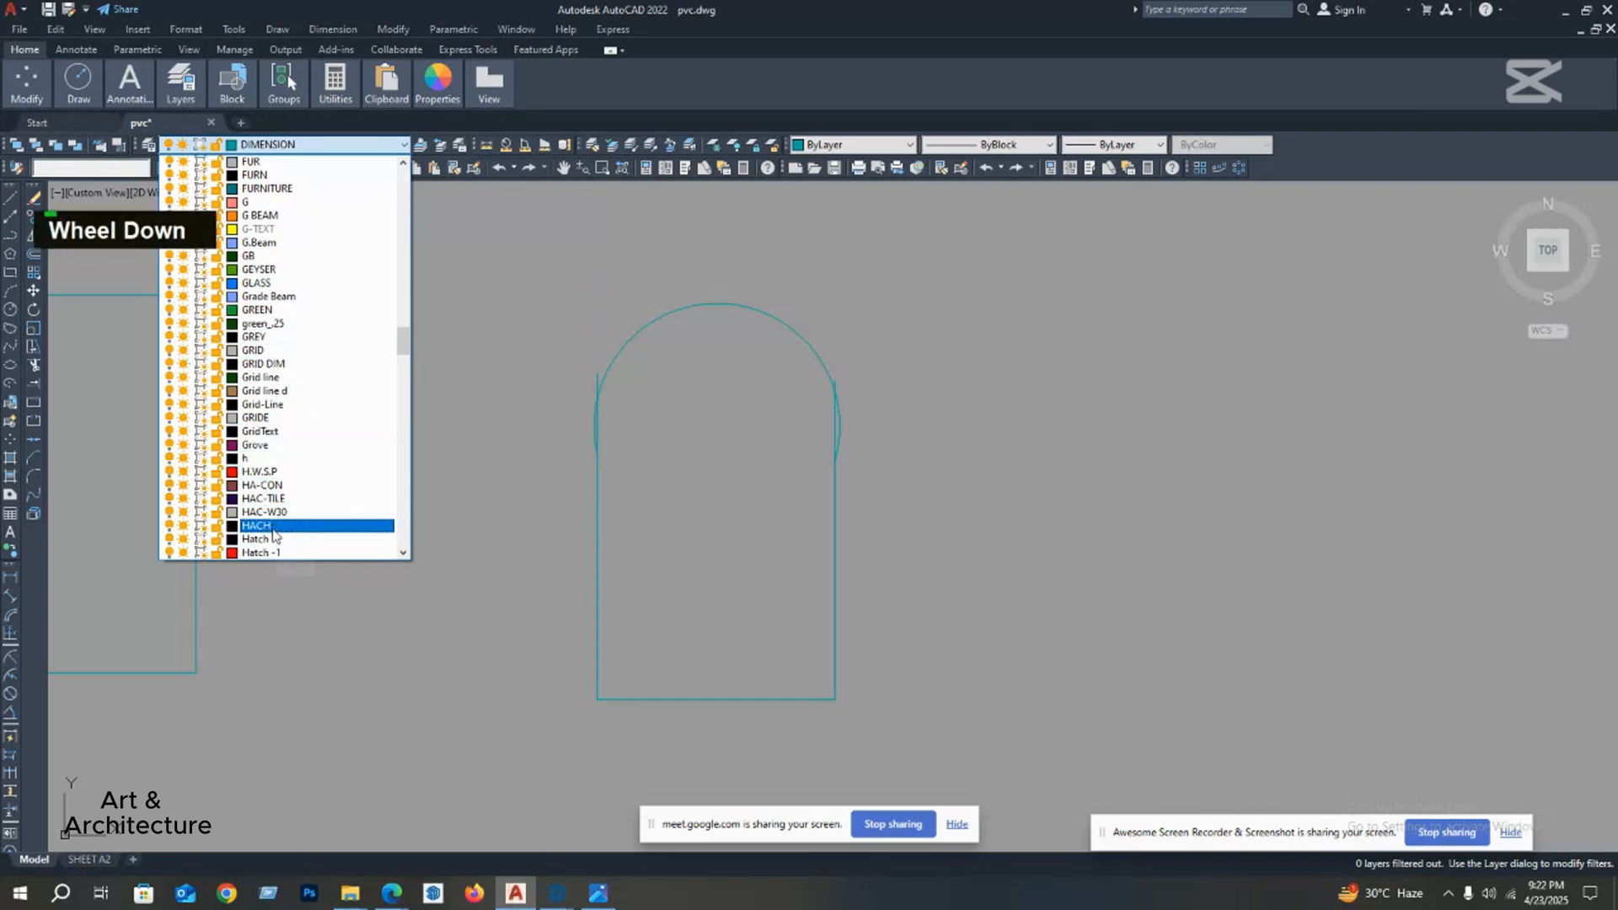
{"action": "scroll", "coordinate": [271, 545], "scroll_direction": "down", "scroll_amount": 6}
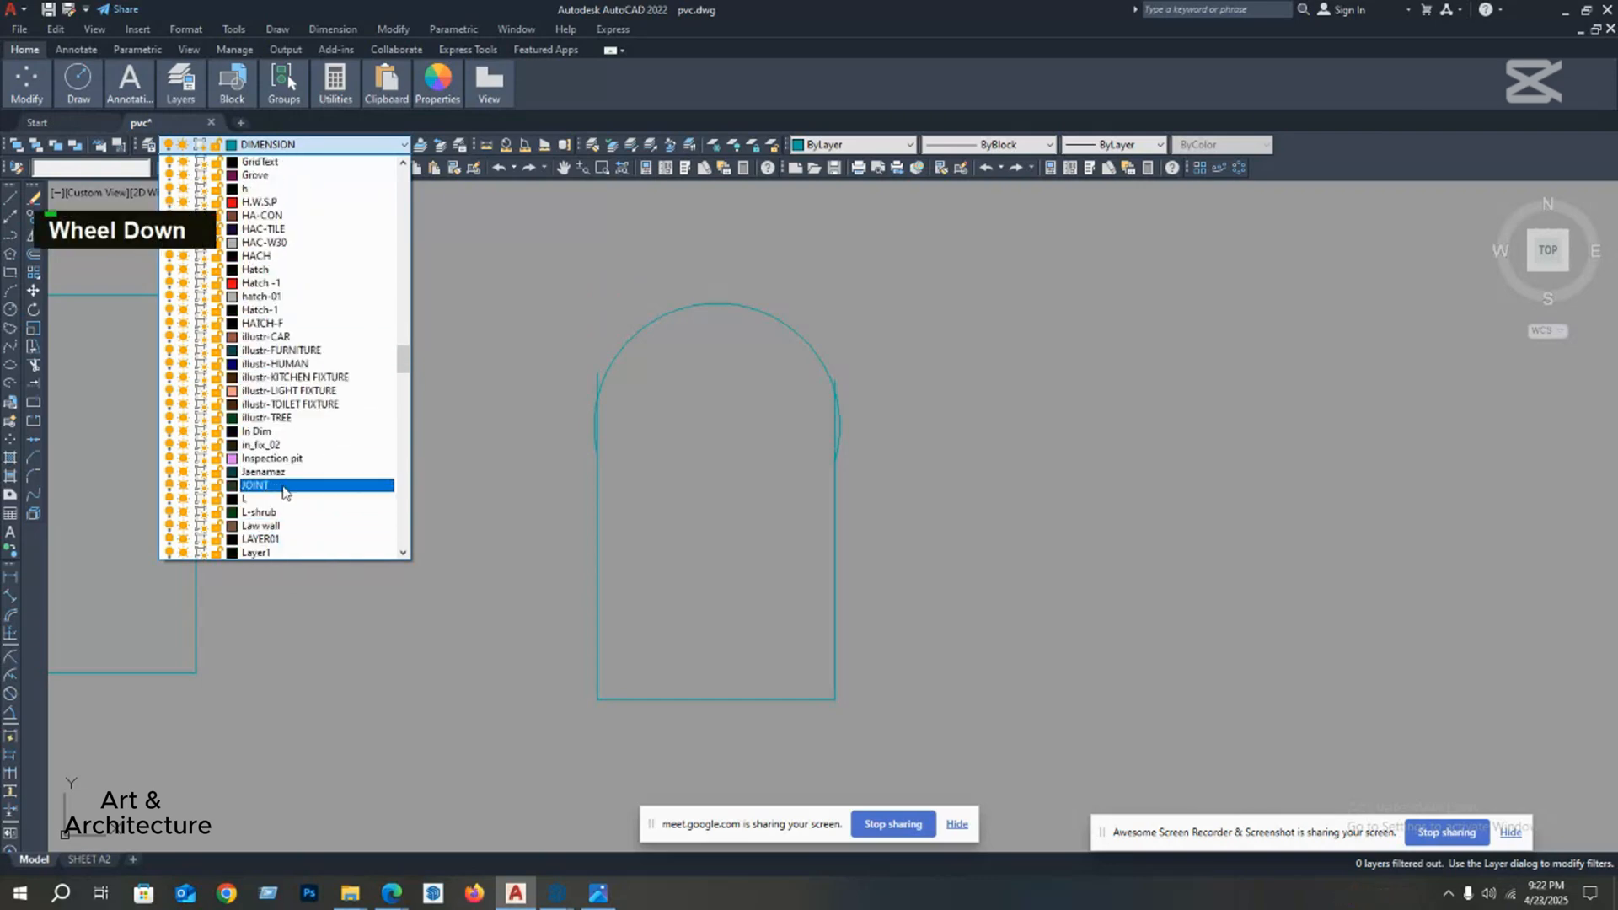
{"action": "left_click", "coordinate": [257, 553]}
Step: Draw a circle with a 5' radius in the empty space to the right of the arch-topped shape
{"action": "middle_click_drag", "start_coordinate": [600, 356], "coordinate": [571, 354]}
{"action": "scroll", "coordinate": [712, 334], "scroll_direction": "down", "scroll_amount": 3}
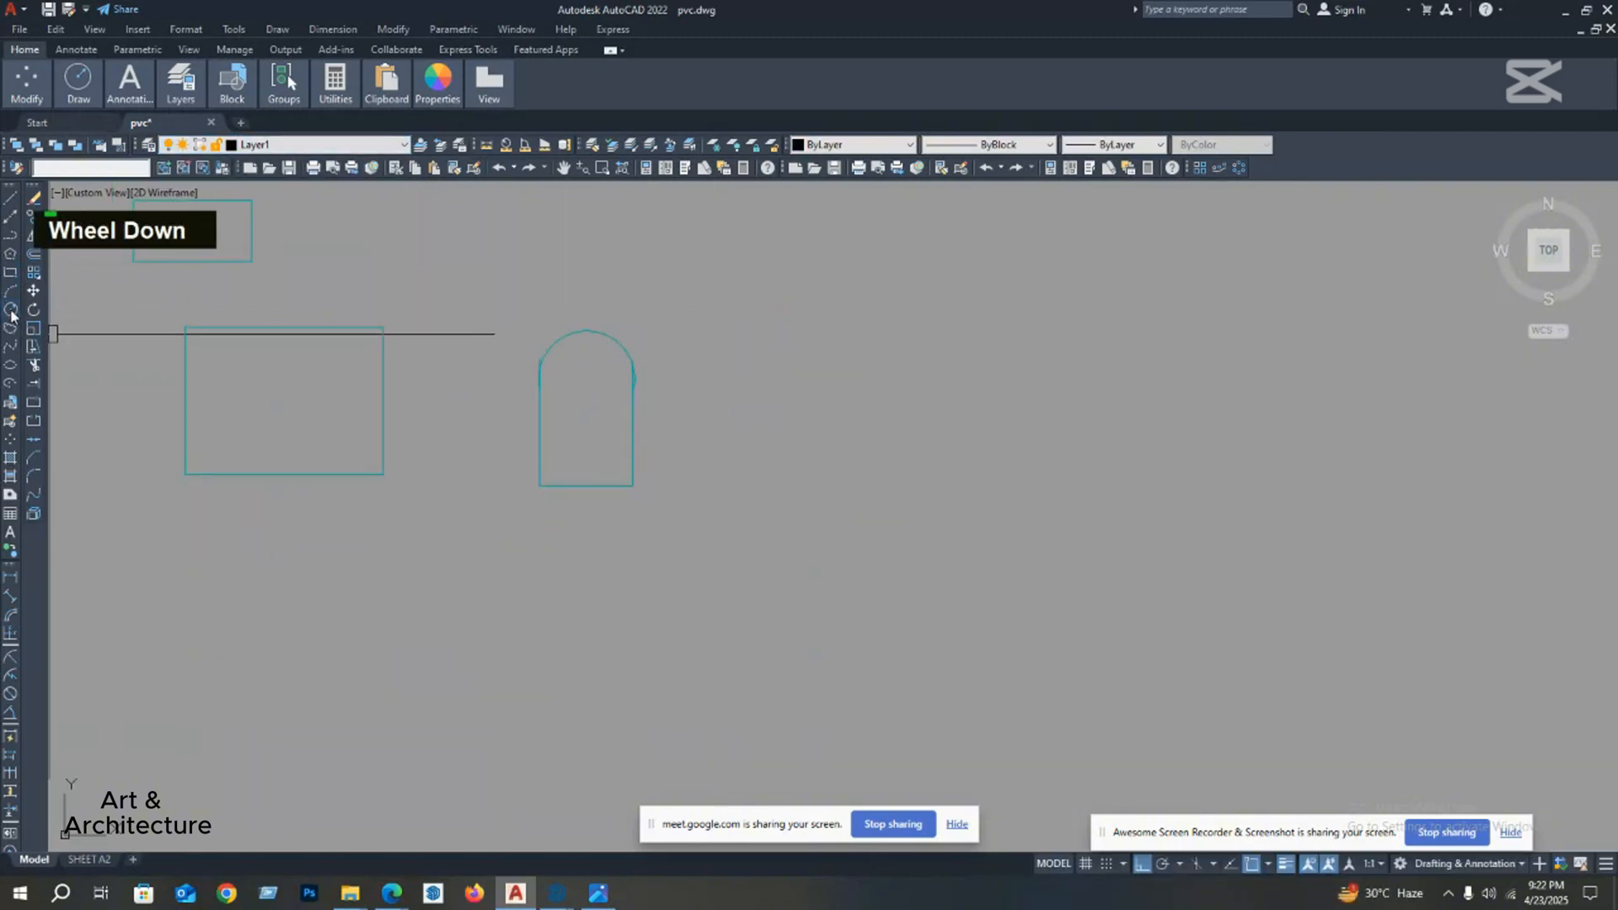
{"action": "middle_click_drag", "start_coordinate": [769, 407], "coordinate": [435, 420]}
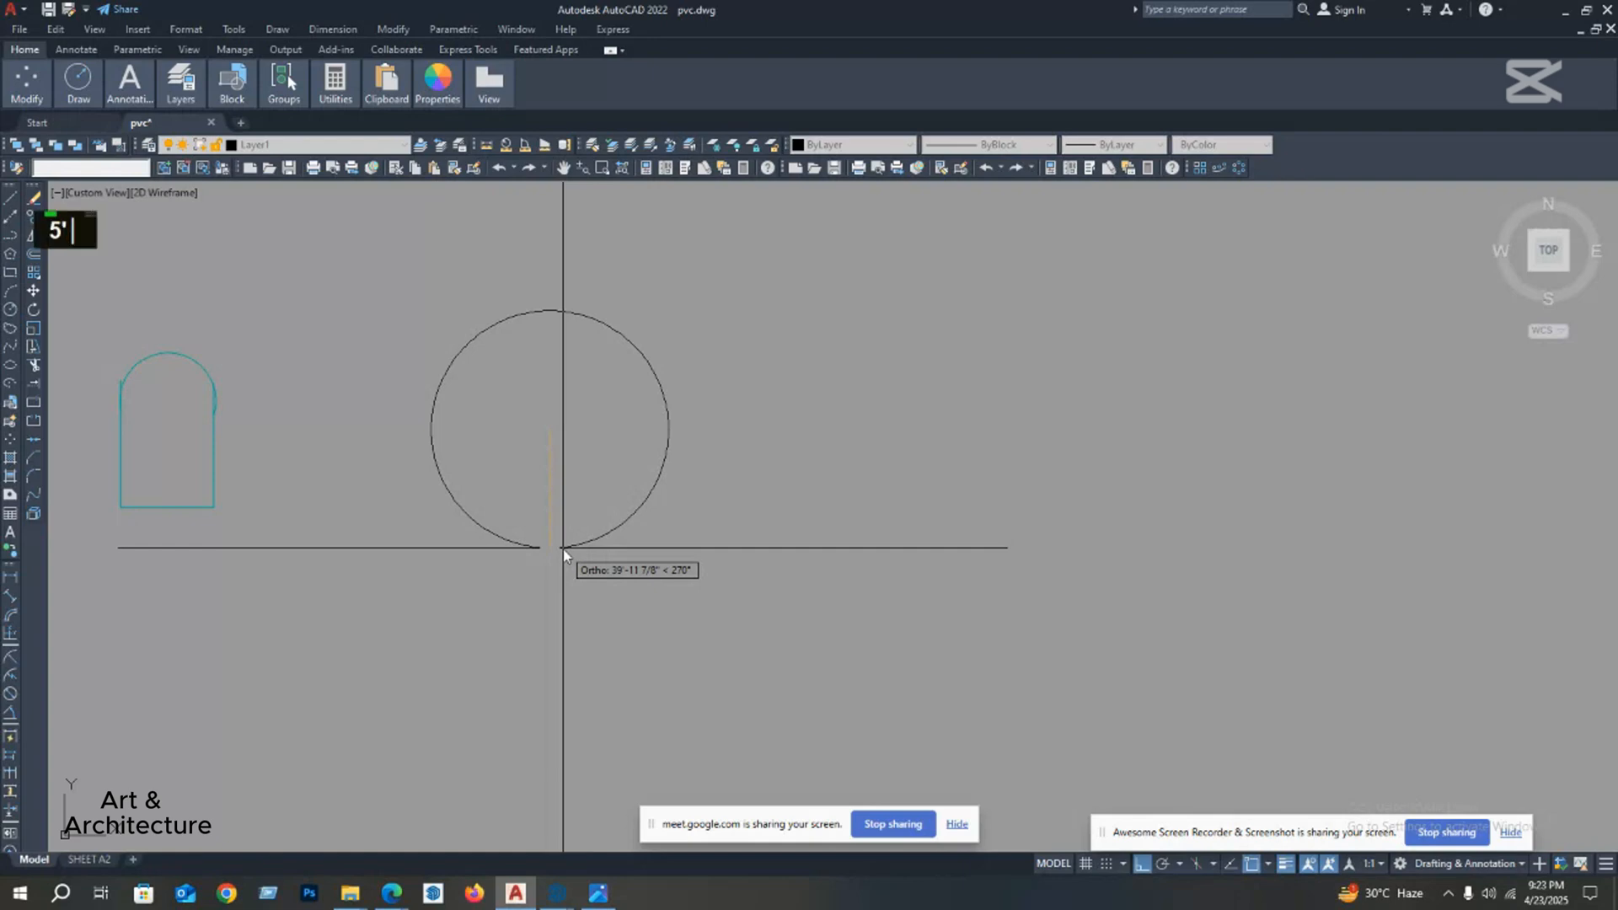
{"action": "key", "text": "Return"}
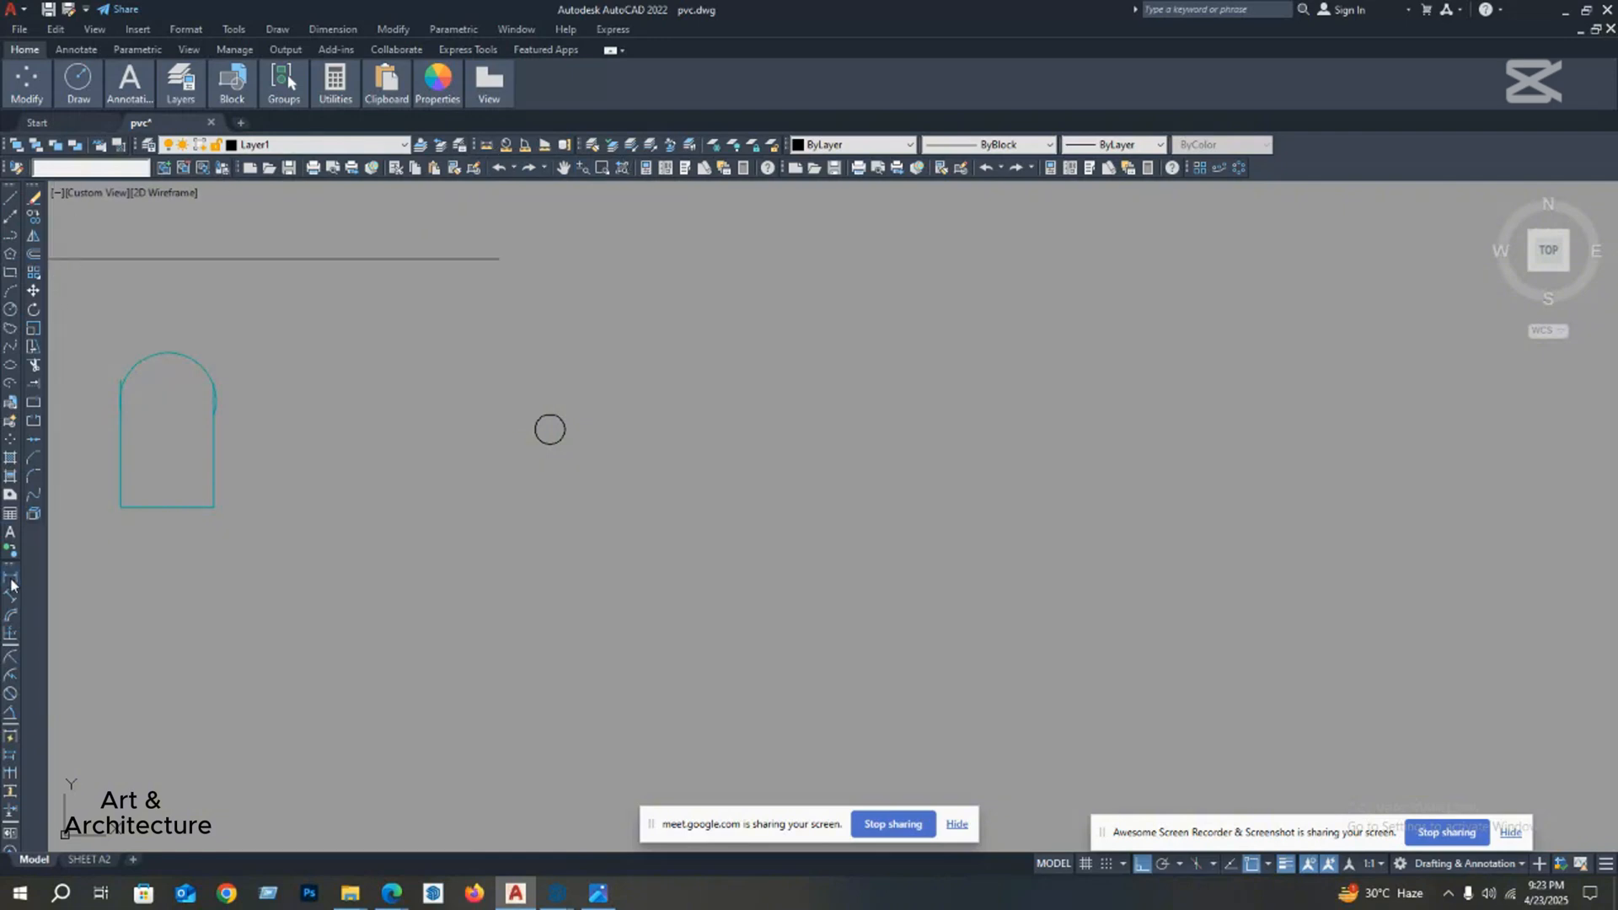
Step: Add a linear dimension from the circle's centre to its right quadrant, placed just above the centre
{"action": "scroll", "coordinate": [544, 429], "scroll_direction": "up", "scroll_amount": 10}
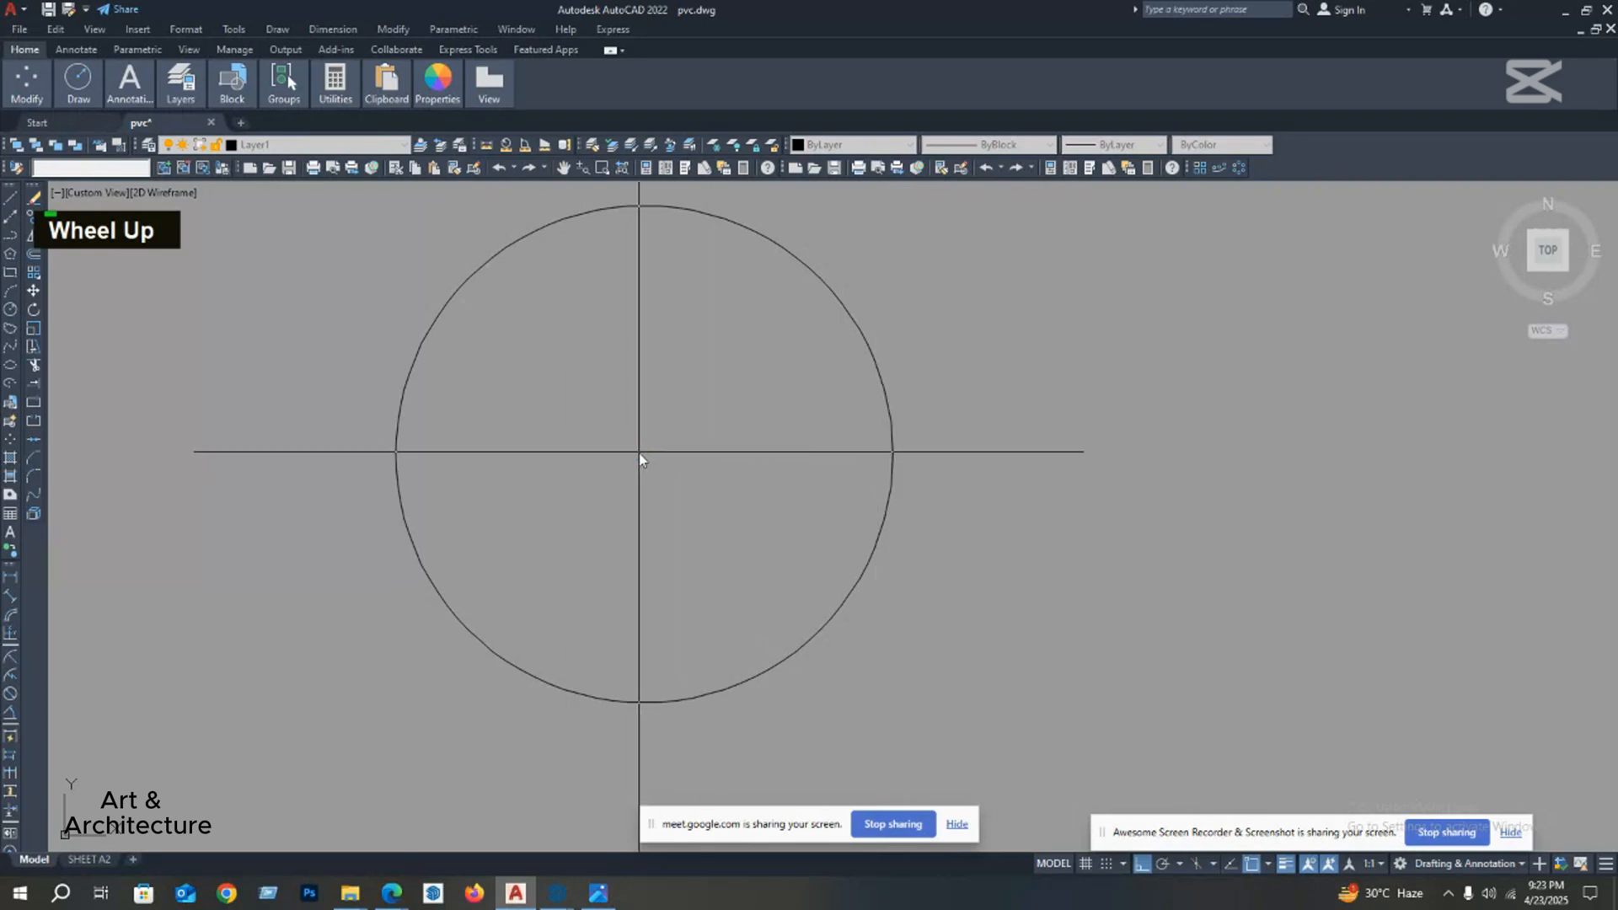
{"action": "left_click", "coordinate": [643, 453]}
{"action": "left_click", "coordinate": [893, 454]}
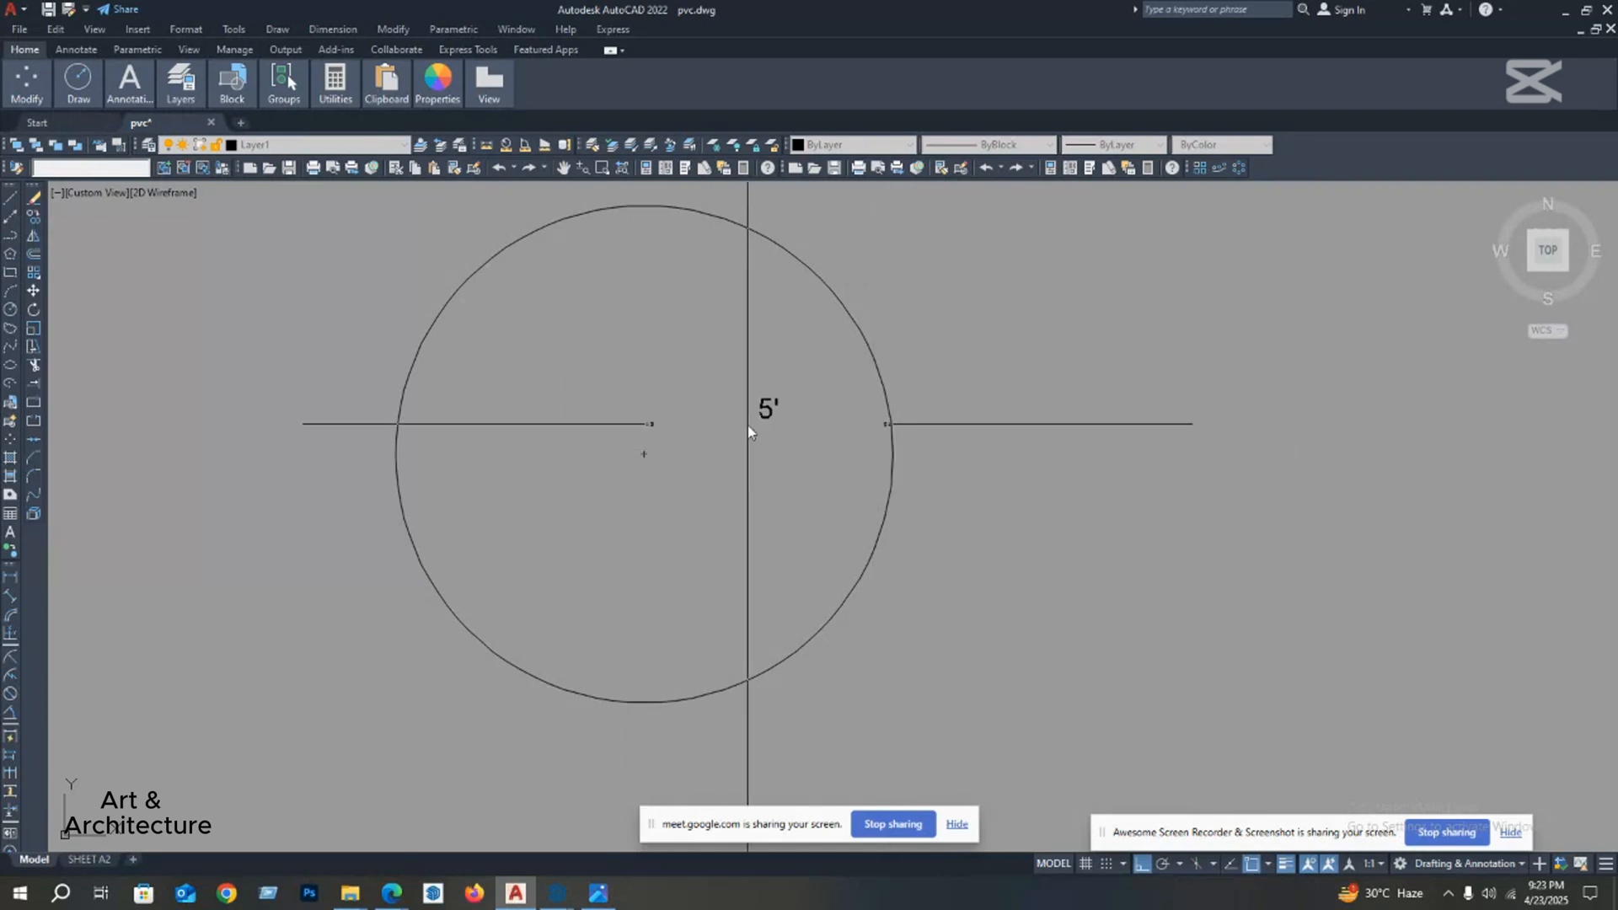
{"action": "left_click", "coordinate": [748, 426]}
Step: Delete the radius dimension inside the circle
{"action": "scroll", "coordinate": [742, 430], "scroll_direction": "up", "scroll_amount": 2}
{"action": "middle_click", "coordinate": [730, 470]}
{"action": "left_click", "coordinate": [814, 354]}
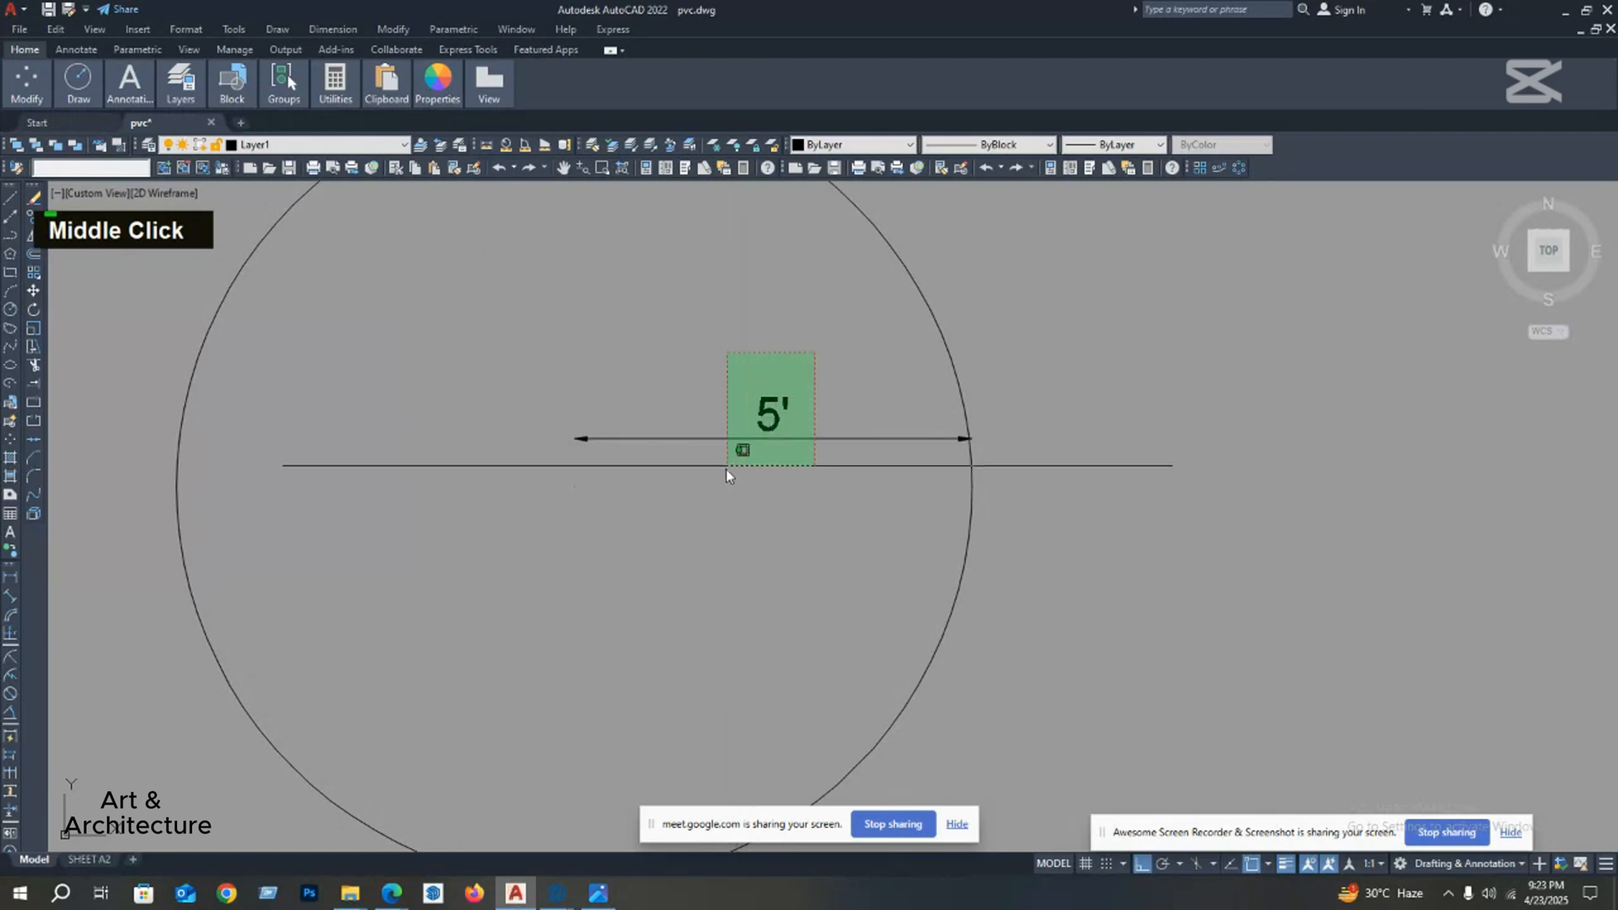
{"action": "left_click", "coordinate": [706, 486]}
{"action": "key", "text": "Delete"}
Step: Draw a closed freehand revision cloud in the open space to the right of the circle
{"action": "scroll", "coordinate": [705, 483], "scroll_direction": "down", "scroll_amount": 4}
{"action": "middle_click_drag", "start_coordinate": [594, 498], "coordinate": [581, 450]}
{"action": "middle_click_drag", "start_coordinate": [256, 431], "coordinate": [231, 399]}
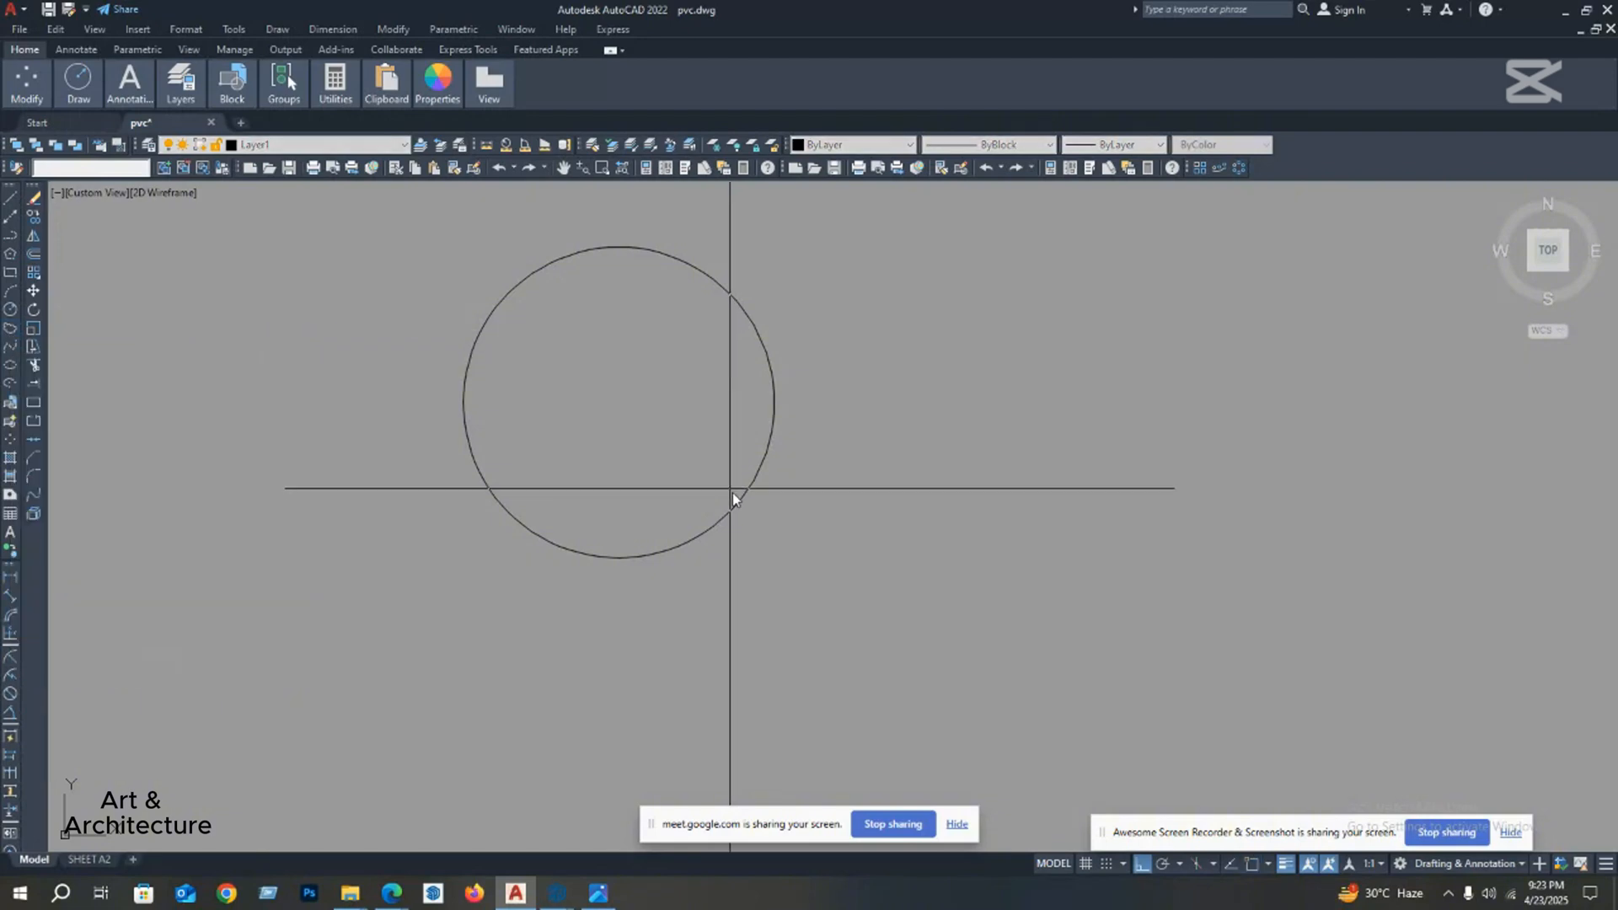
{"action": "scroll", "coordinate": [504, 524], "scroll_direction": "down", "scroll_amount": 4}
{"action": "left_click", "coordinate": [656, 546]}
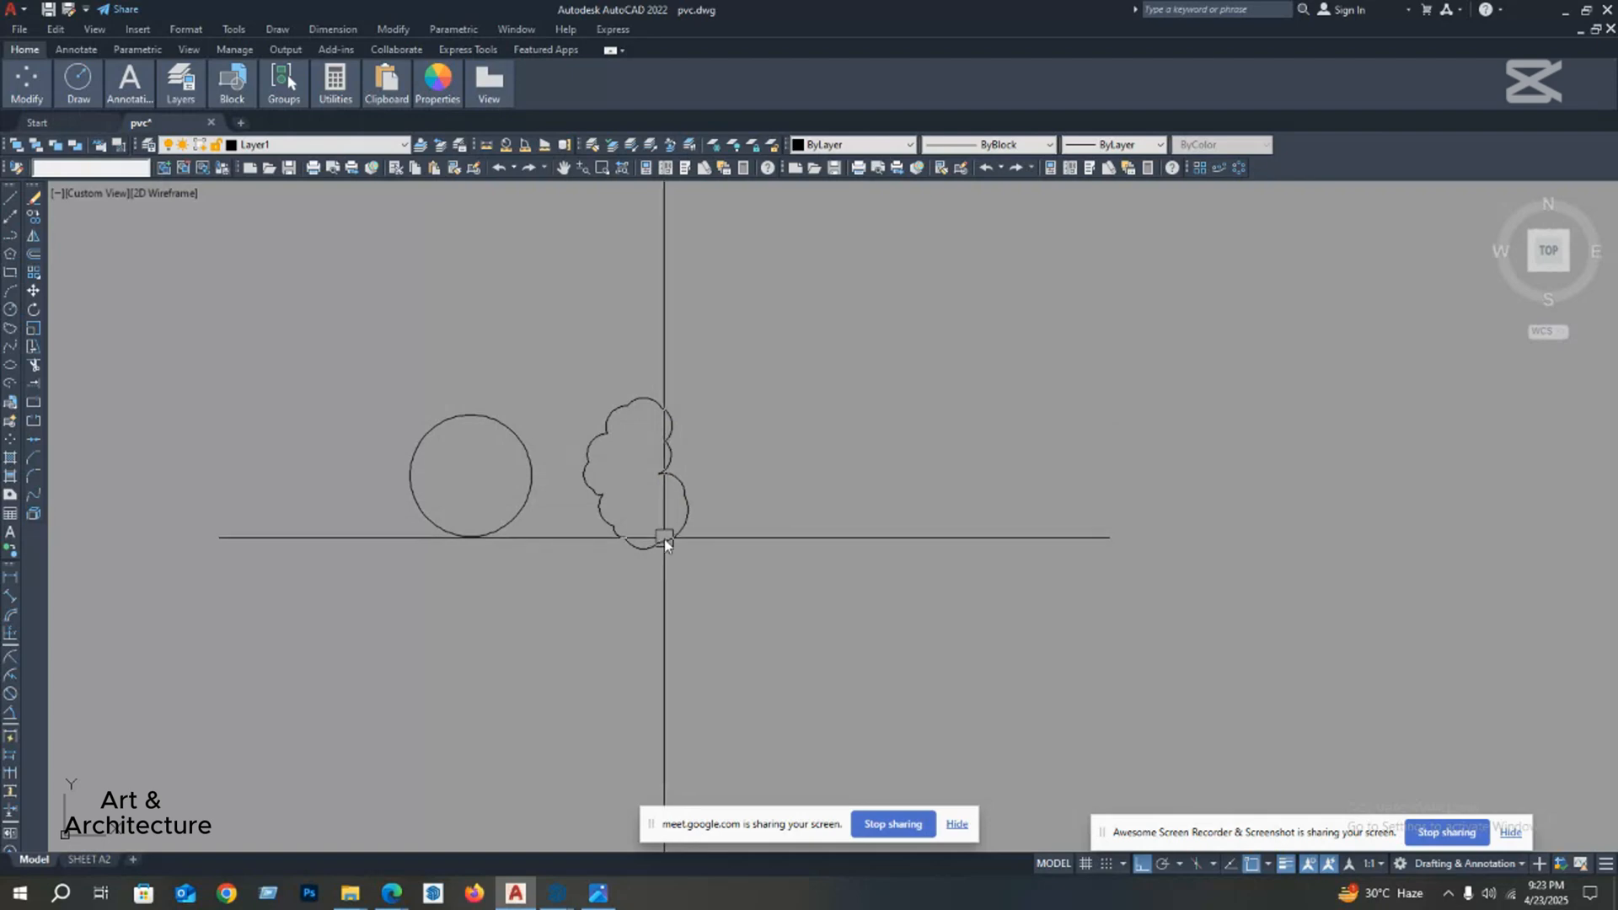
{"action": "middle_click", "coordinate": [693, 497]}
{"action": "scroll", "coordinate": [696, 504], "scroll_direction": "up", "scroll_amount": 4}
{"action": "key", "text": "Escape"}
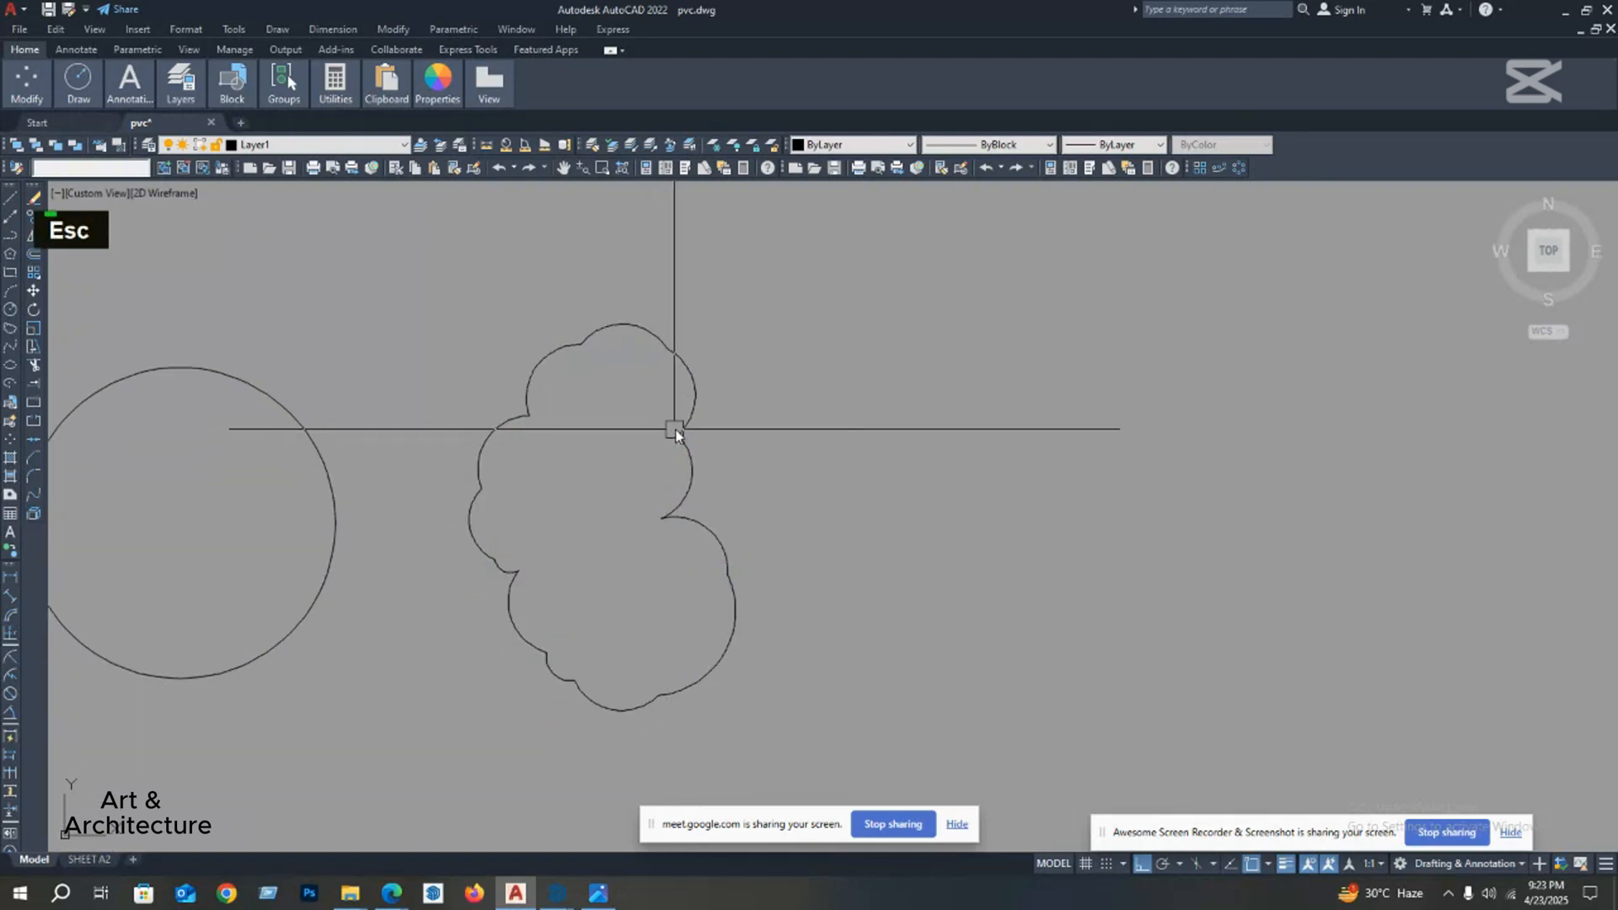
Step: Delete the revision cloud beside the circle
{"action": "left_click", "coordinate": [673, 473]}
{"action": "middle_click_drag", "start_coordinate": [608, 559], "coordinate": [665, 492]}
{"action": "scroll", "coordinate": [698, 501], "scroll_direction": "down", "scroll_amount": 3}
{"action": "key", "text": "Delete"}
Step: Draw a closed, boot-like spline to the right of the circle through about twelve points, ending at its start point
{"action": "scroll", "coordinate": [718, 502], "scroll_direction": "down", "scroll_amount": 2}
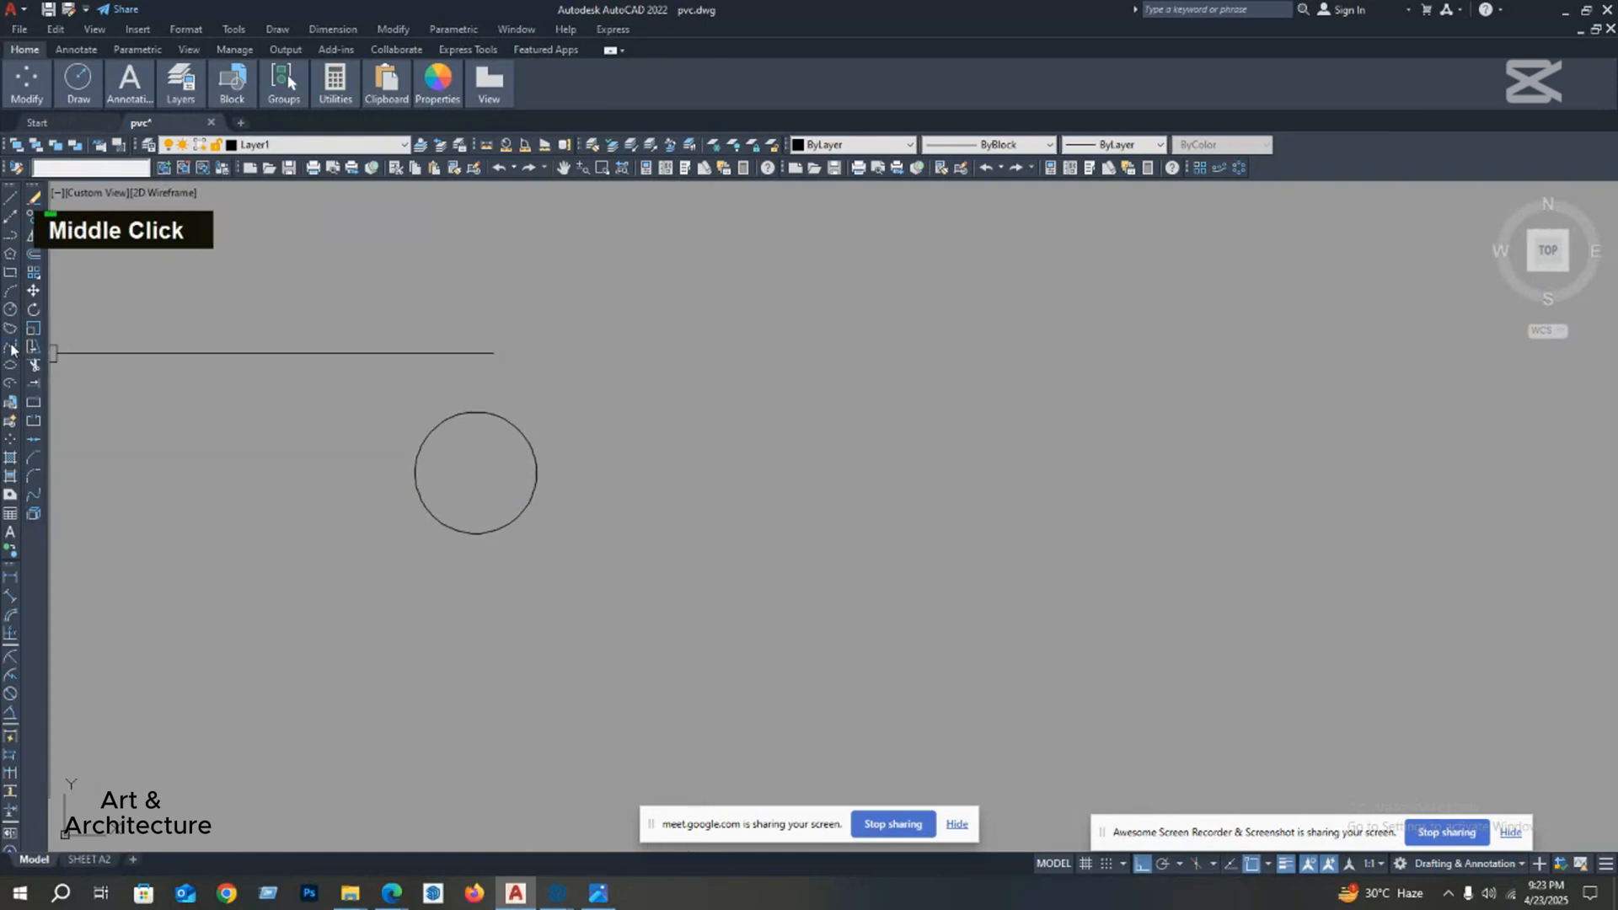
{"action": "scroll", "coordinate": [11, 349], "scroll_direction": "up", "scroll_amount": 1}
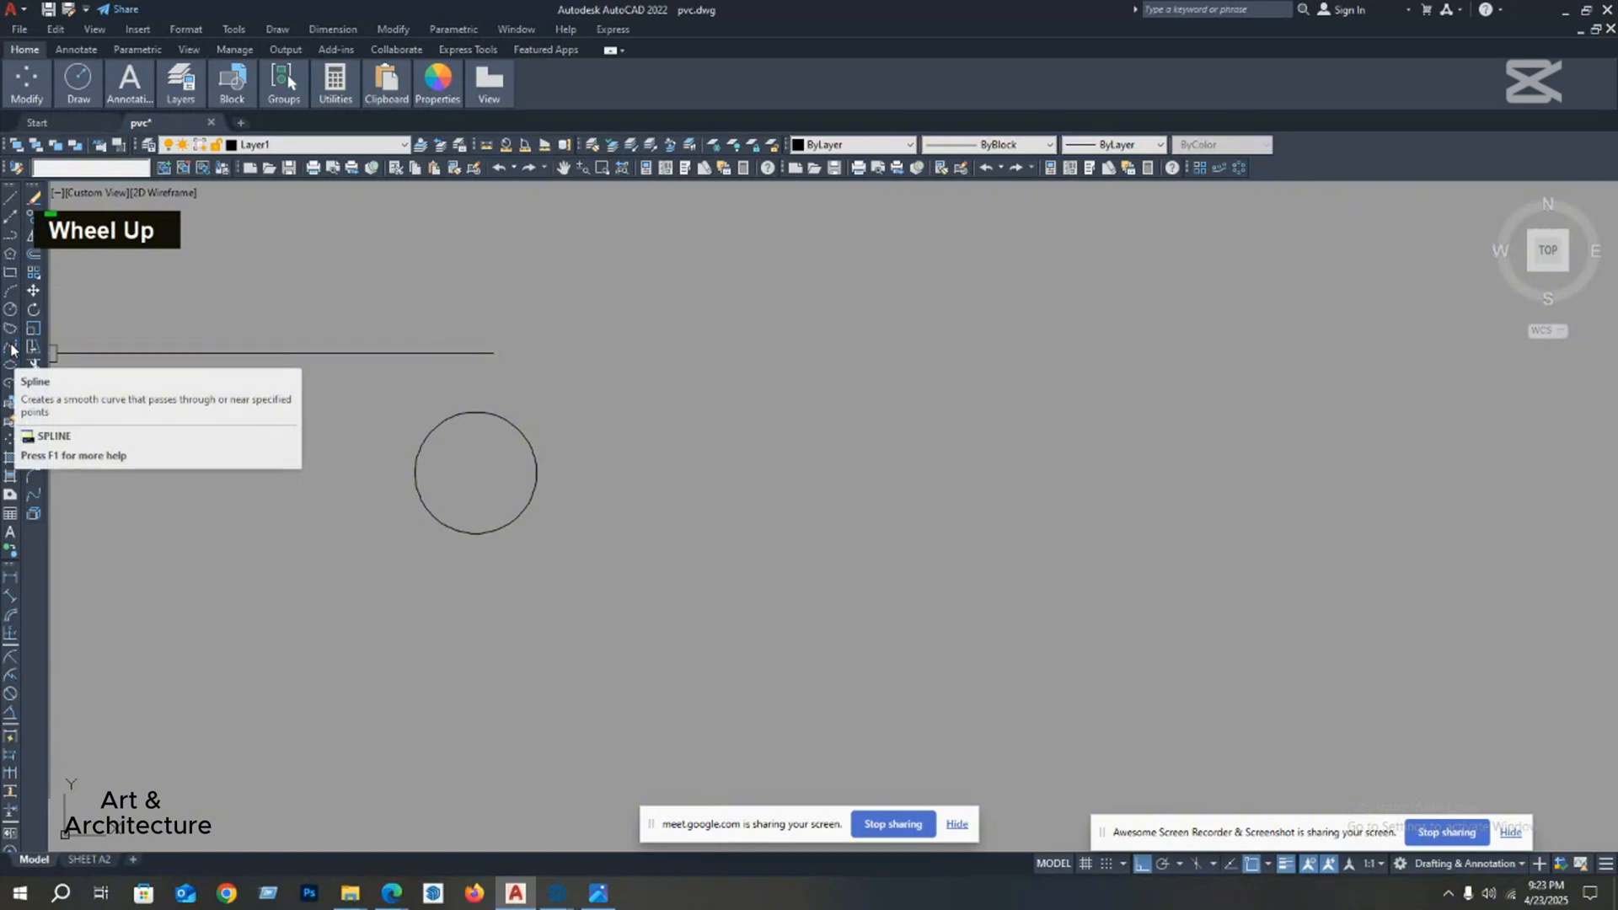
{"action": "middle_click_drag", "start_coordinate": [505, 513], "coordinate": [492, 524]}
{"action": "scroll", "coordinate": [492, 548], "scroll_direction": "down", "scroll_amount": 4}
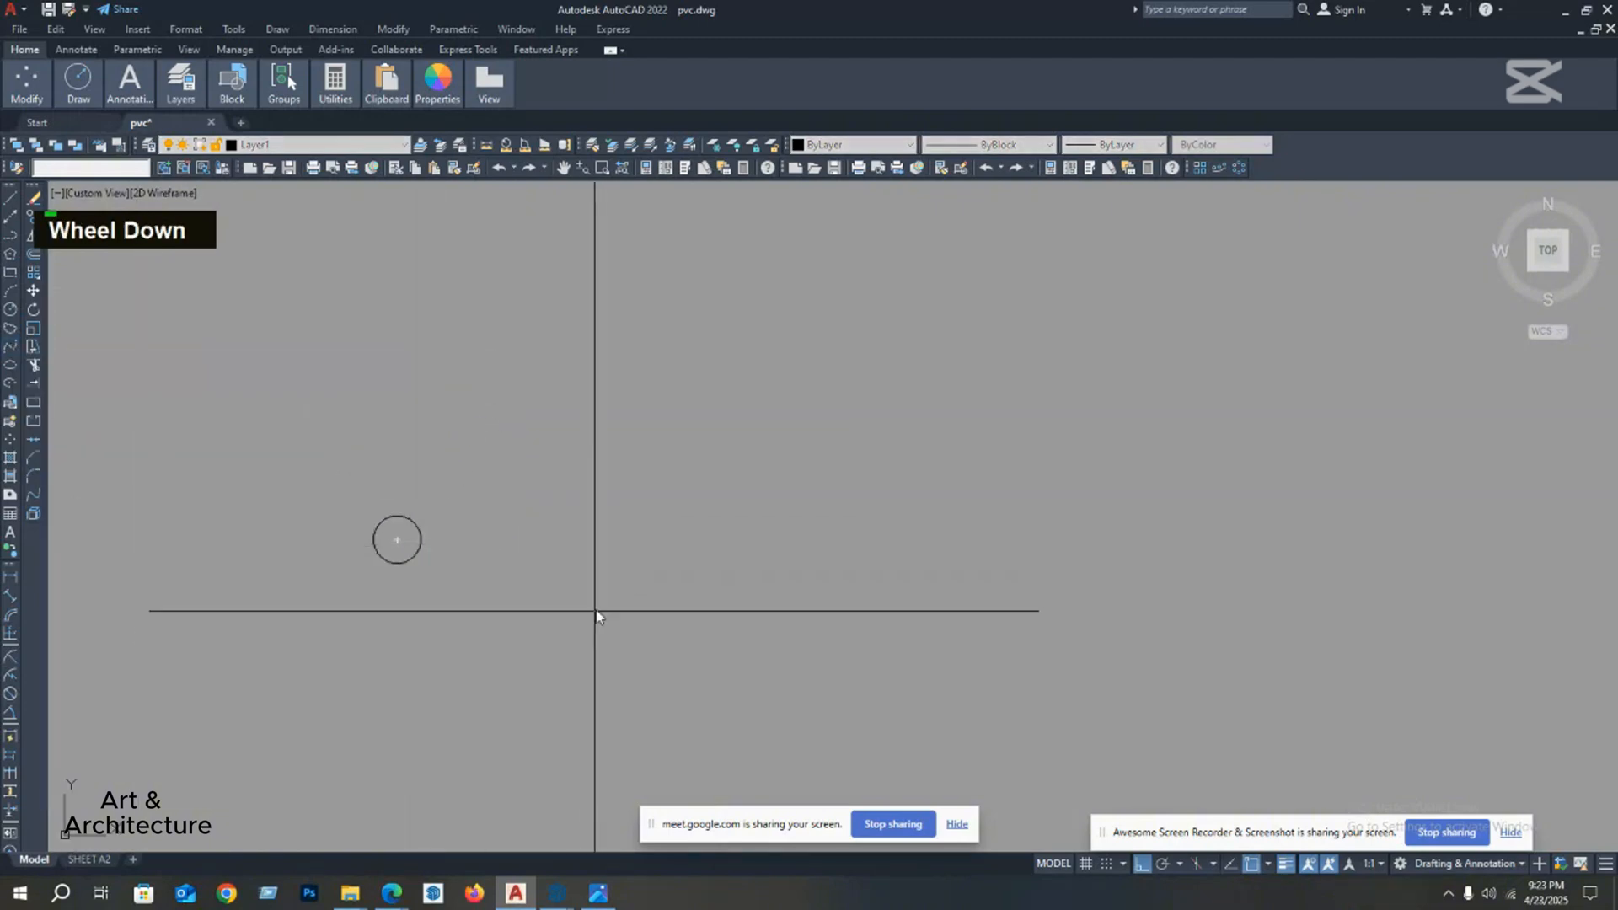
{"action": "scroll", "coordinate": [517, 615], "scroll_direction": "up", "scroll_amount": 5}
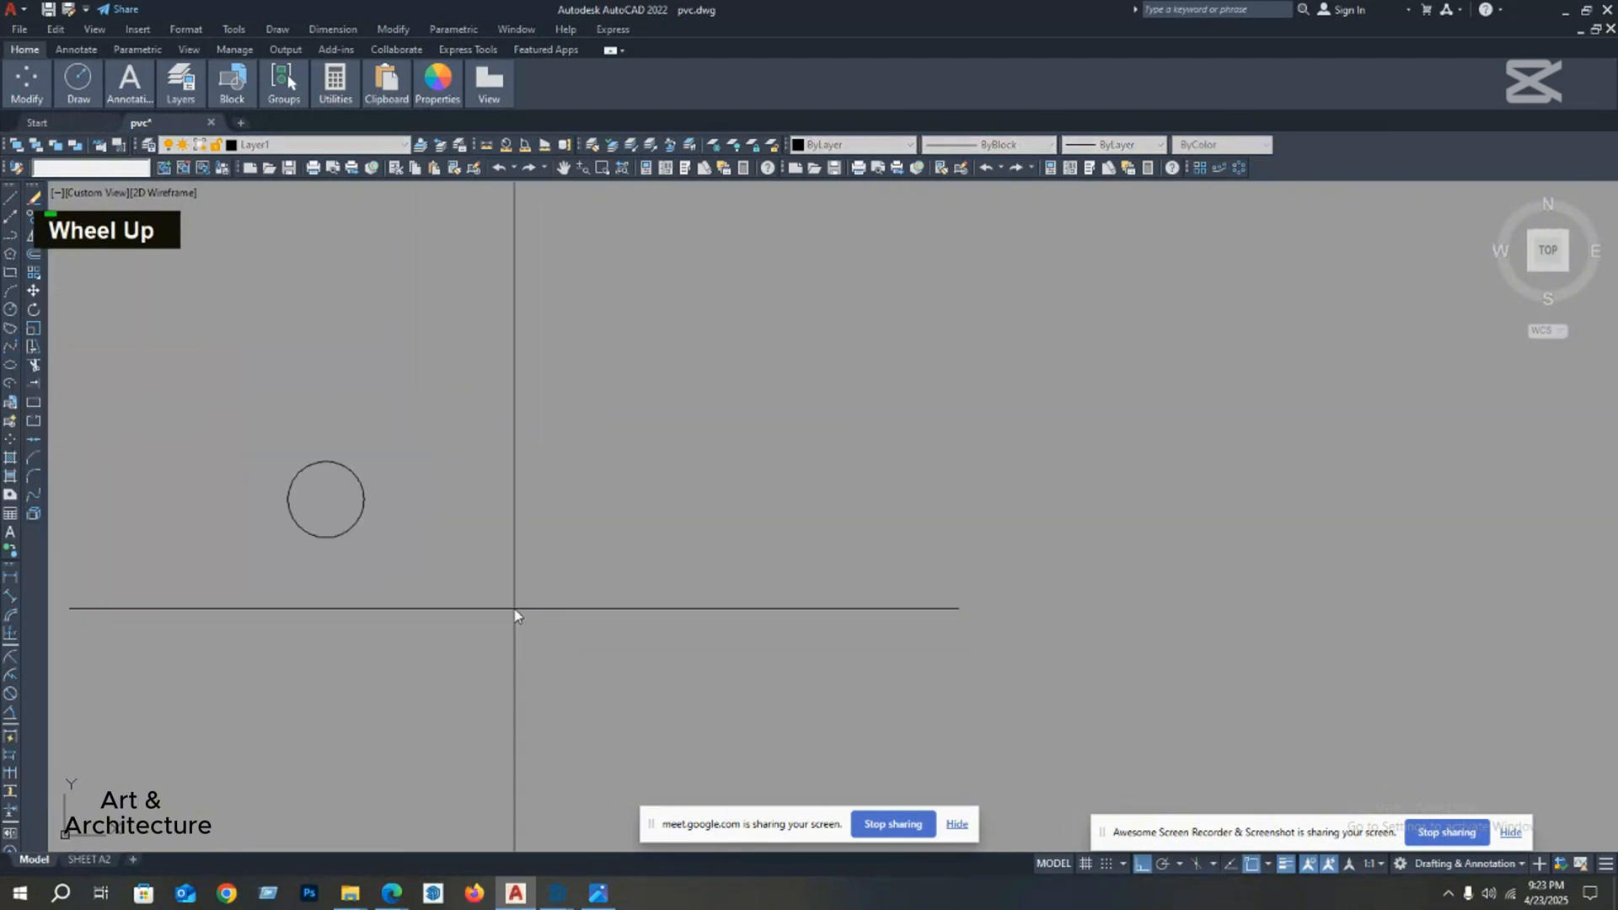
{"action": "middle_click_drag", "start_coordinate": [480, 535], "coordinate": [561, 632]}
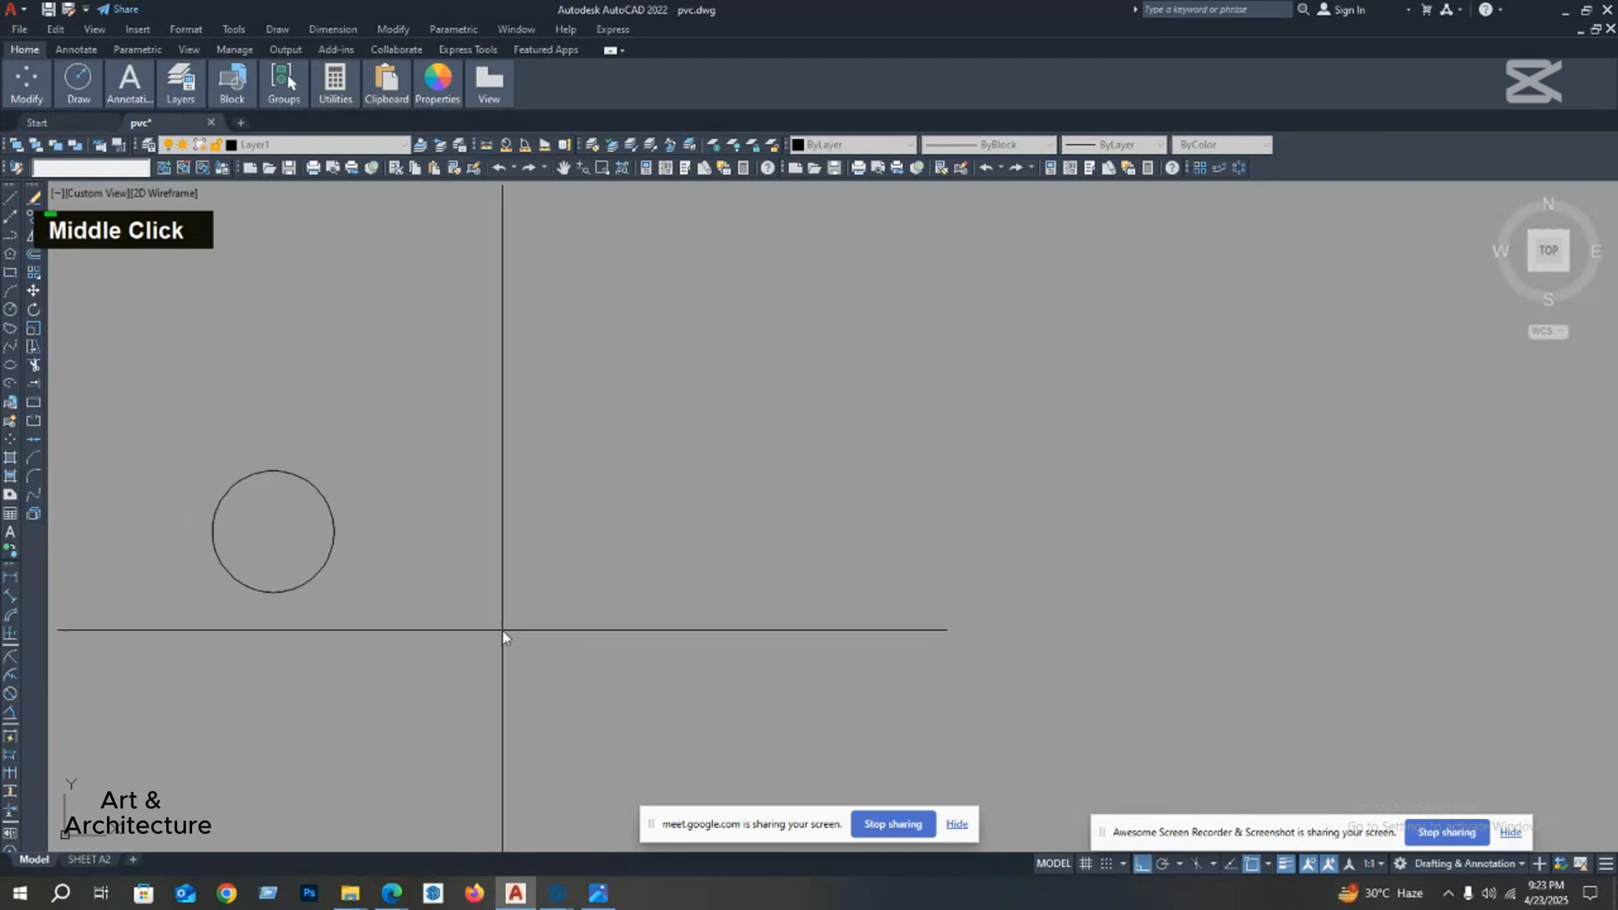
{"action": "left_click", "coordinate": [503, 630]}
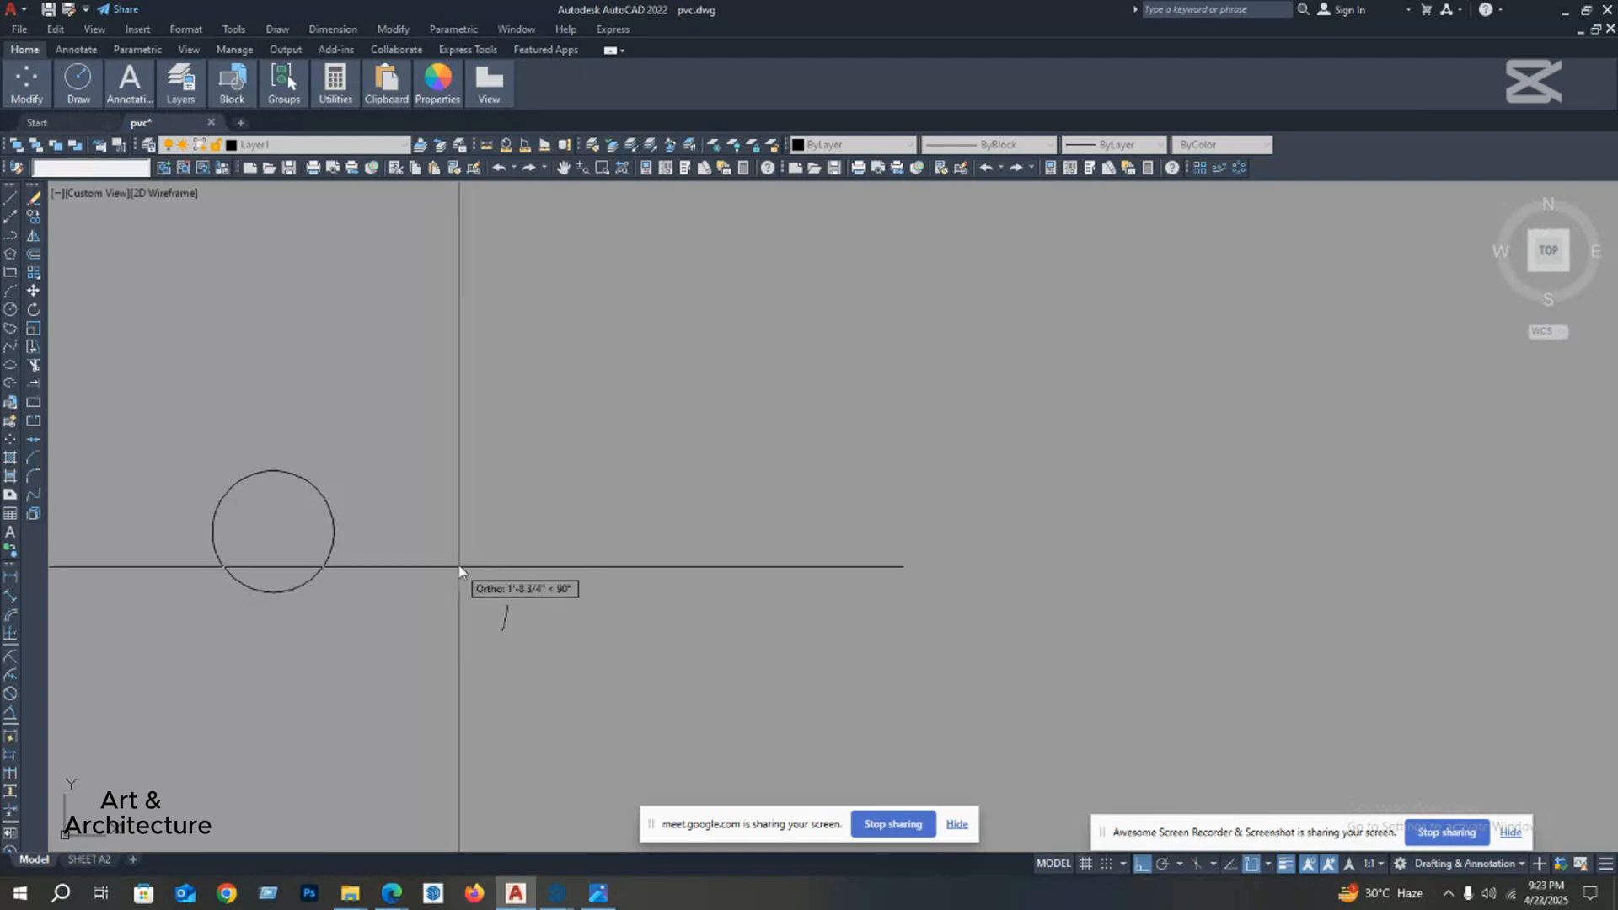
{"action": "left_click", "coordinate": [498, 467]}
{"action": "left_click", "coordinate": [411, 428]}
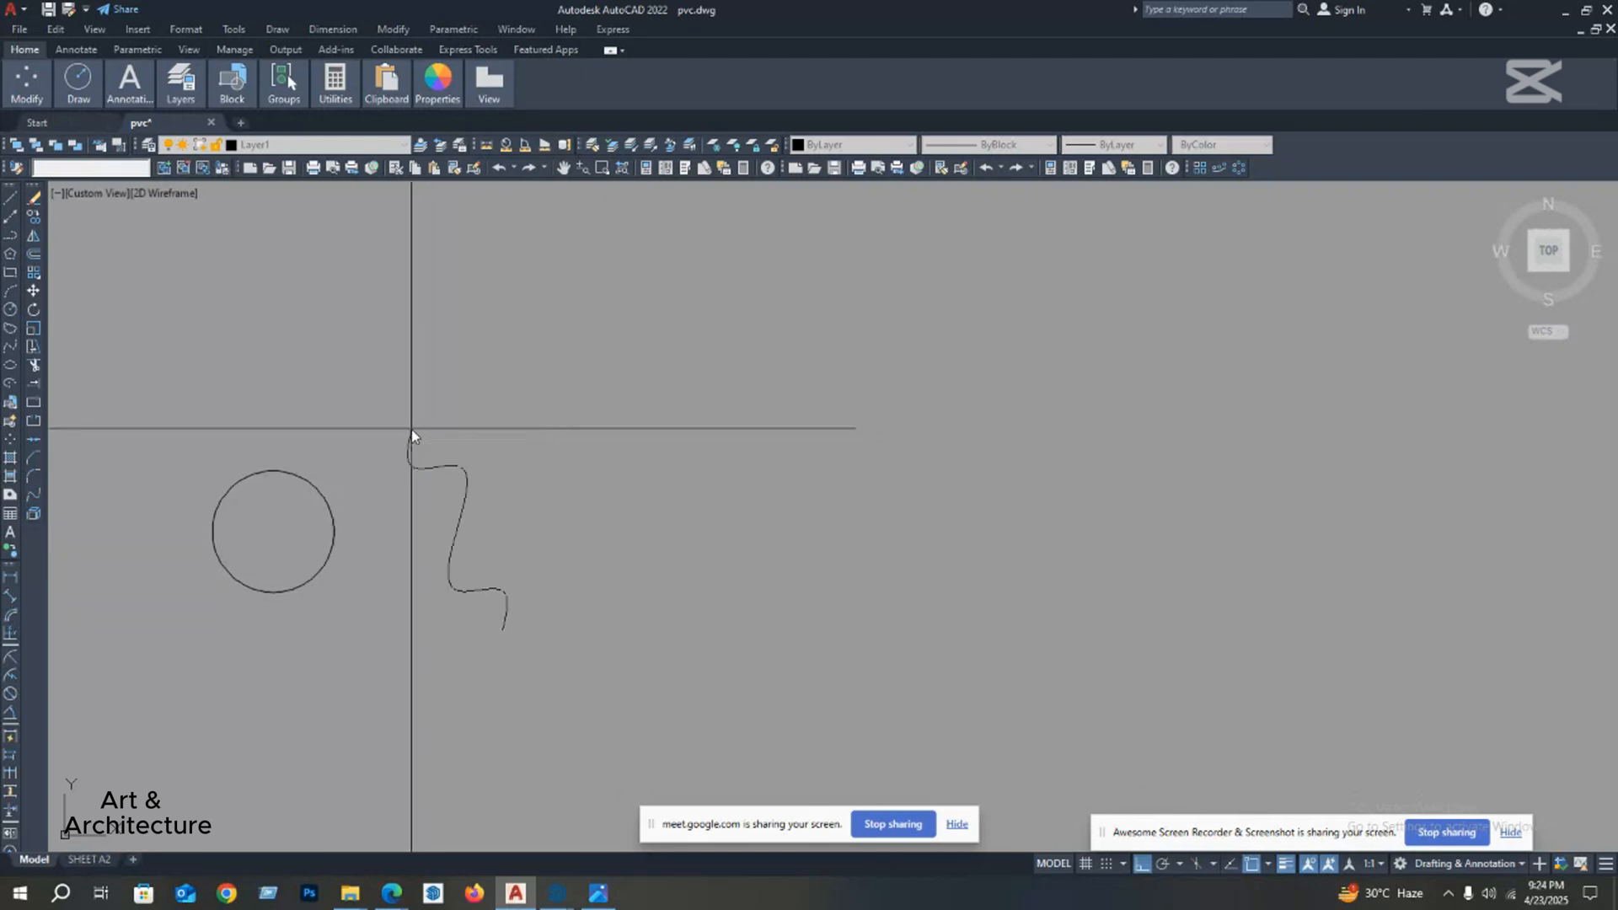
{"action": "left_click", "coordinate": [373, 474]}
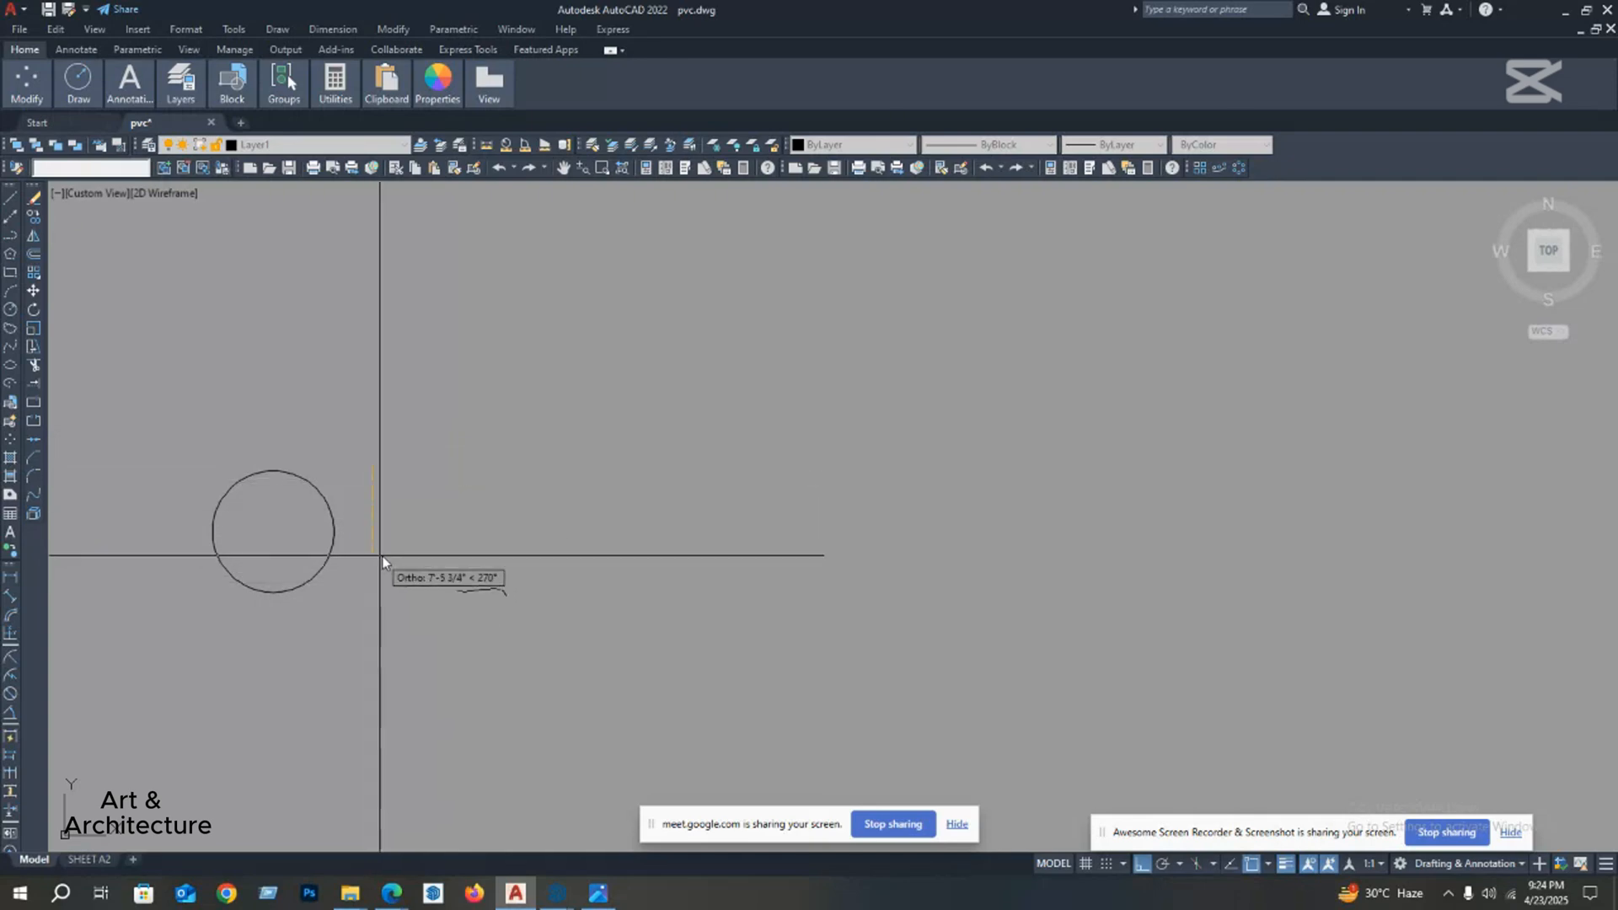
{"action": "left_click", "coordinate": [348, 625]}
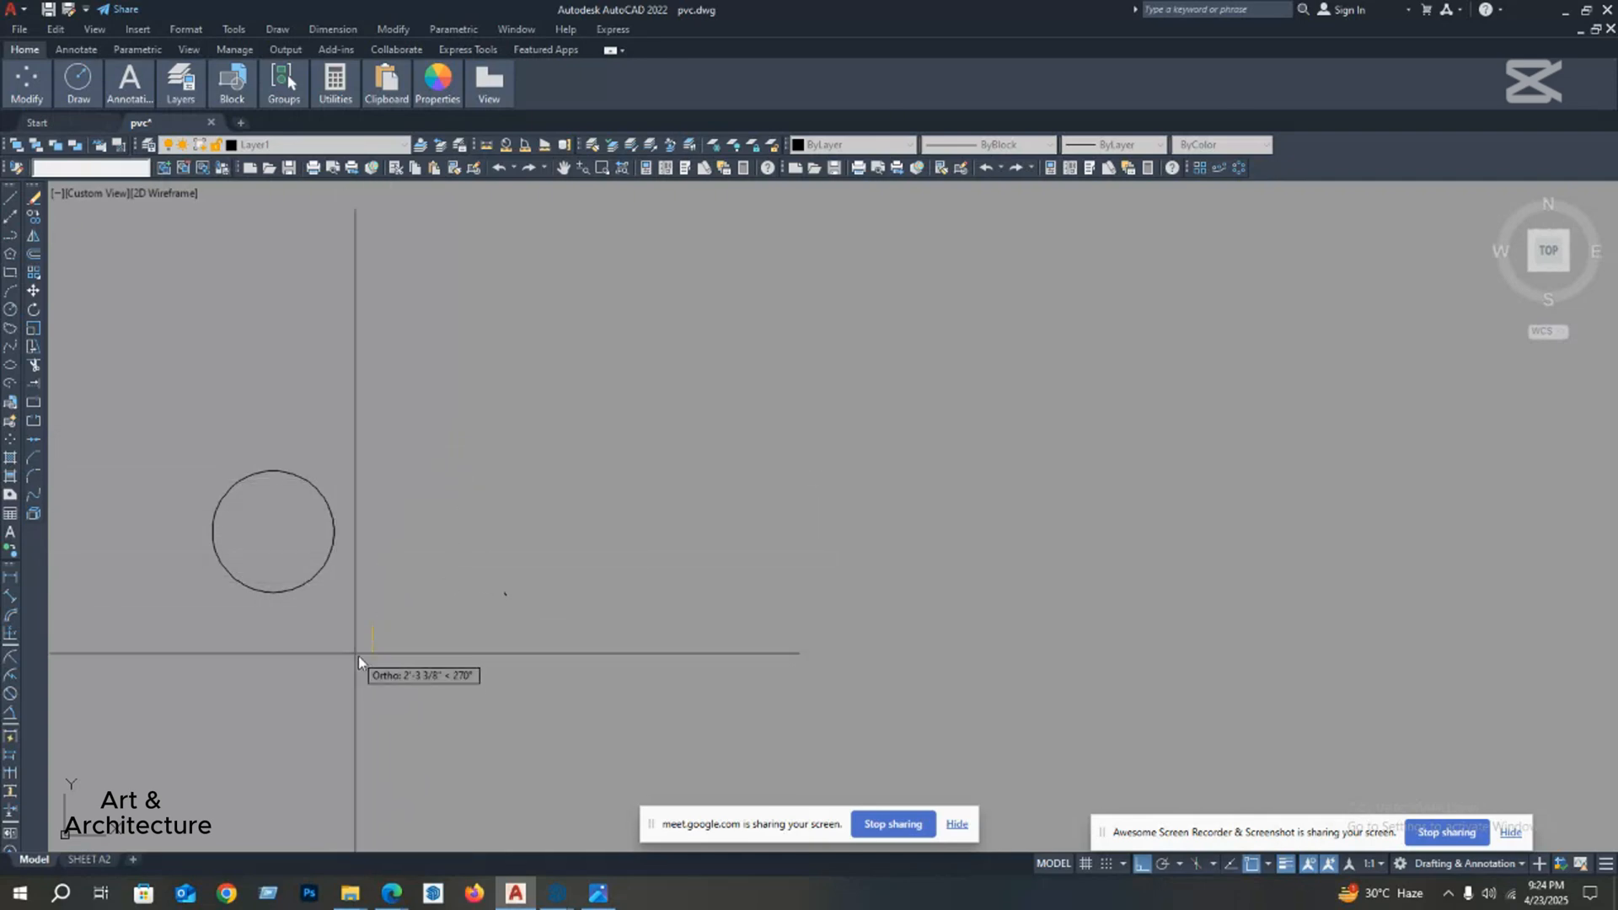
{"action": "left_click", "coordinate": [396, 661]}
{"action": "left_click", "coordinate": [447, 661]}
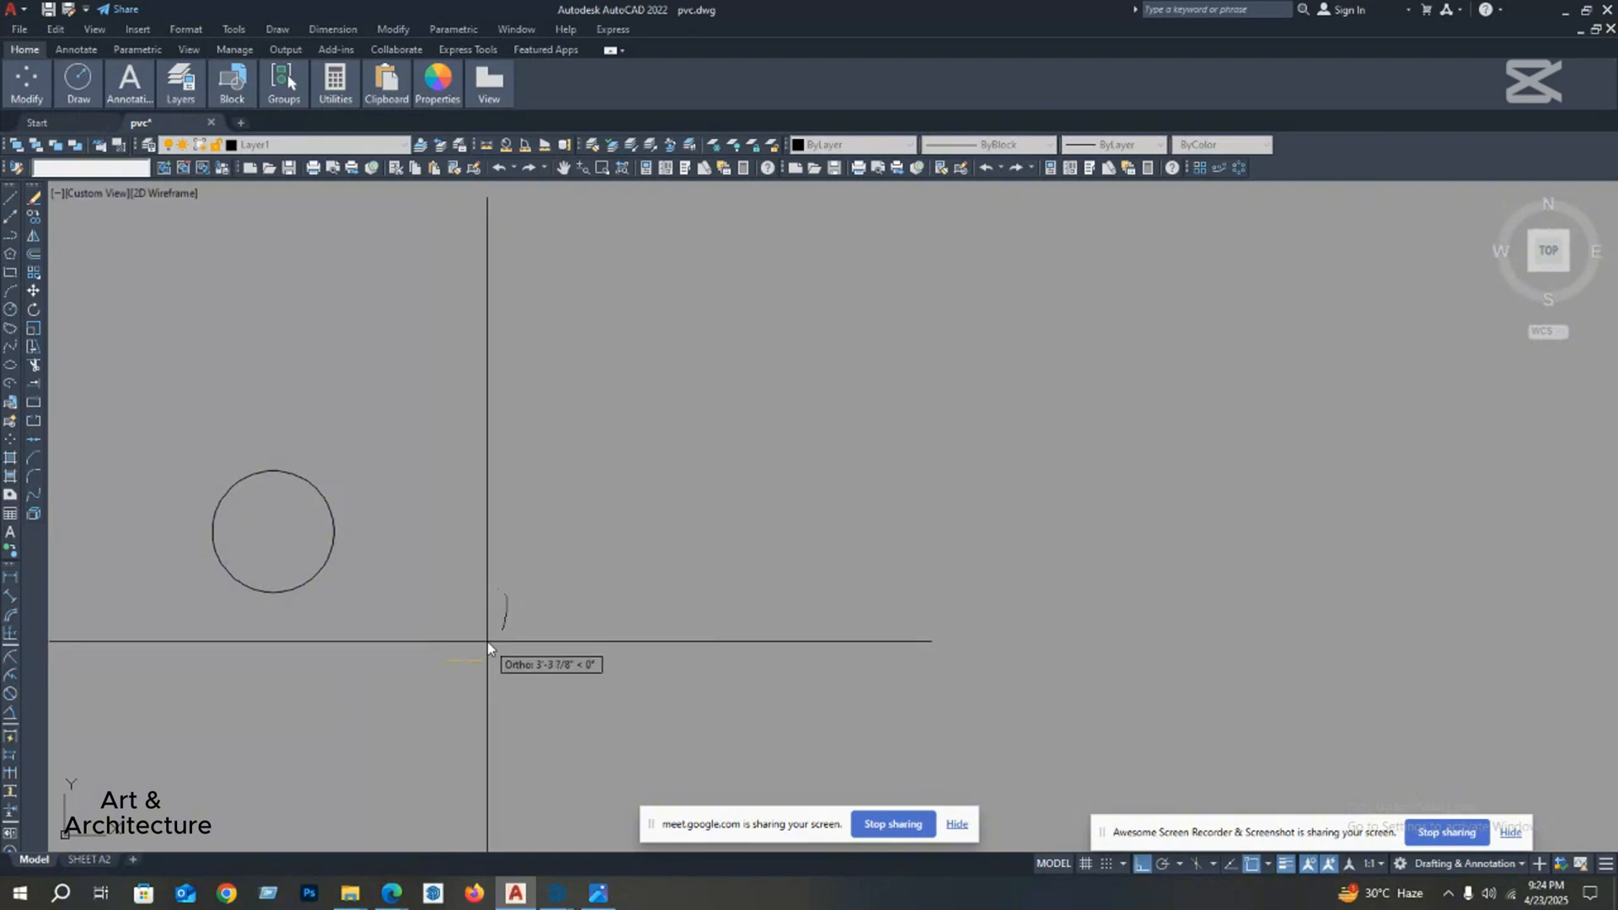
{"action": "left_click", "coordinate": [498, 648]}
{"action": "left_click", "coordinate": [499, 633]}
{"action": "key", "text": "Return"}
Step: Select the spline and move the middle fit point of its left side inward to the right
{"action": "scroll", "coordinate": [484, 648], "scroll_direction": "up", "scroll_amount": 2}
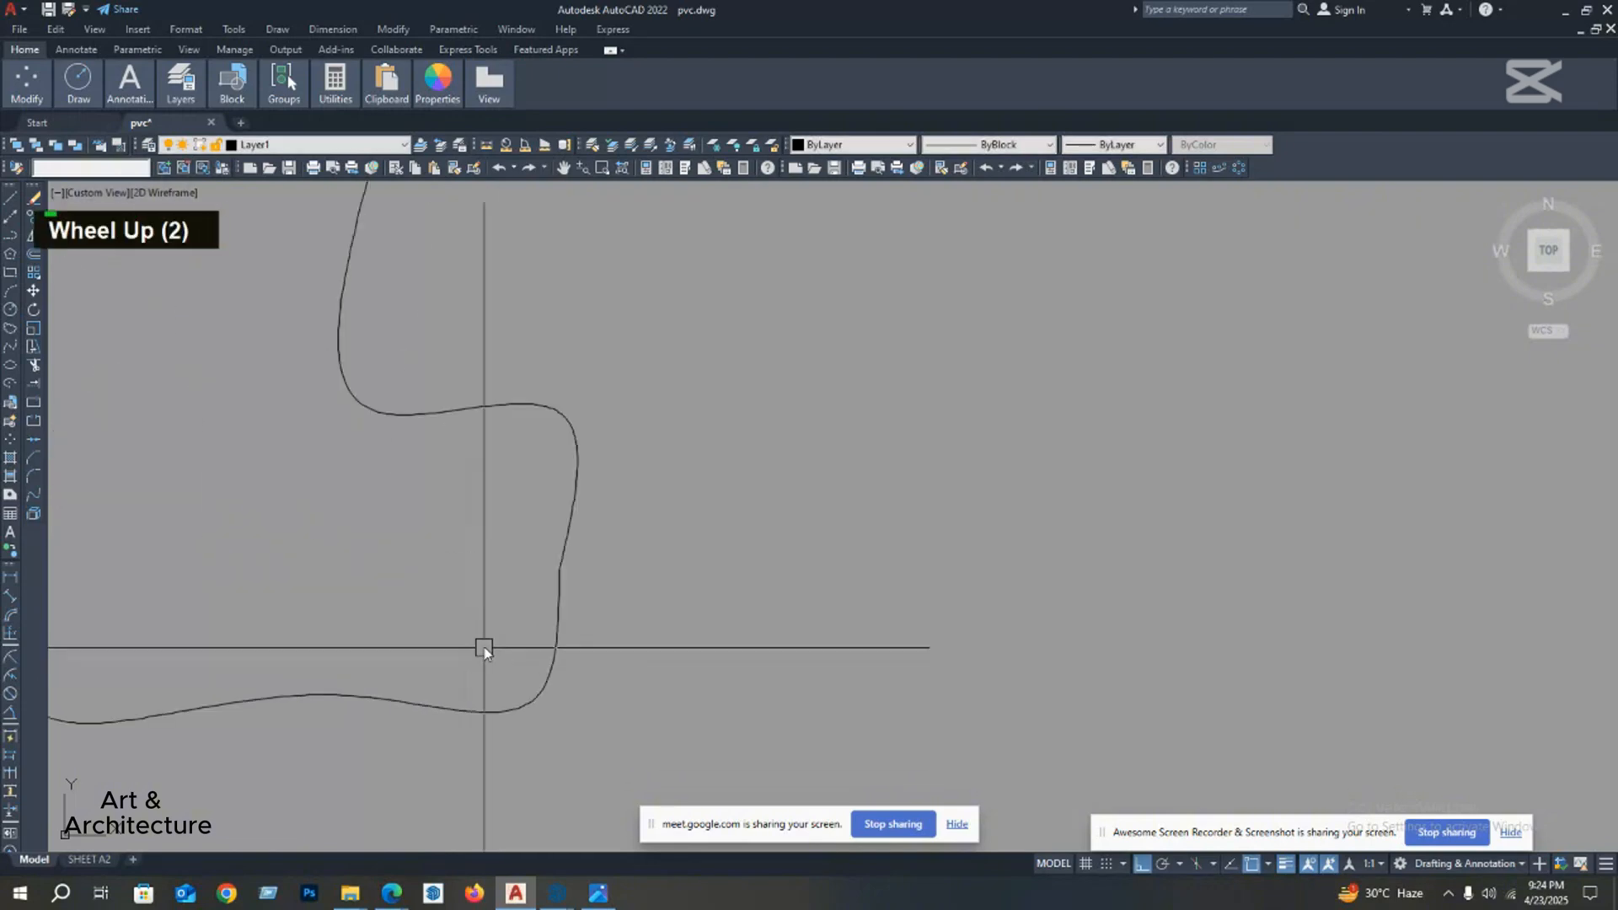
{"action": "scroll", "coordinate": [568, 595], "scroll_direction": "down", "scroll_amount": 2}
{"action": "left_click", "coordinate": [566, 579]}
{"action": "scroll", "coordinate": [428, 570], "scroll_direction": "up", "scroll_amount": 3}
{"action": "middle_click_drag", "start_coordinate": [428, 570], "coordinate": [485, 511]}
{"action": "scroll", "coordinate": [462, 585], "scroll_direction": "down", "scroll_amount": 2}
{"action": "left_click", "coordinate": [466, 480]}
{"action": "left_click", "coordinate": [506, 515]}
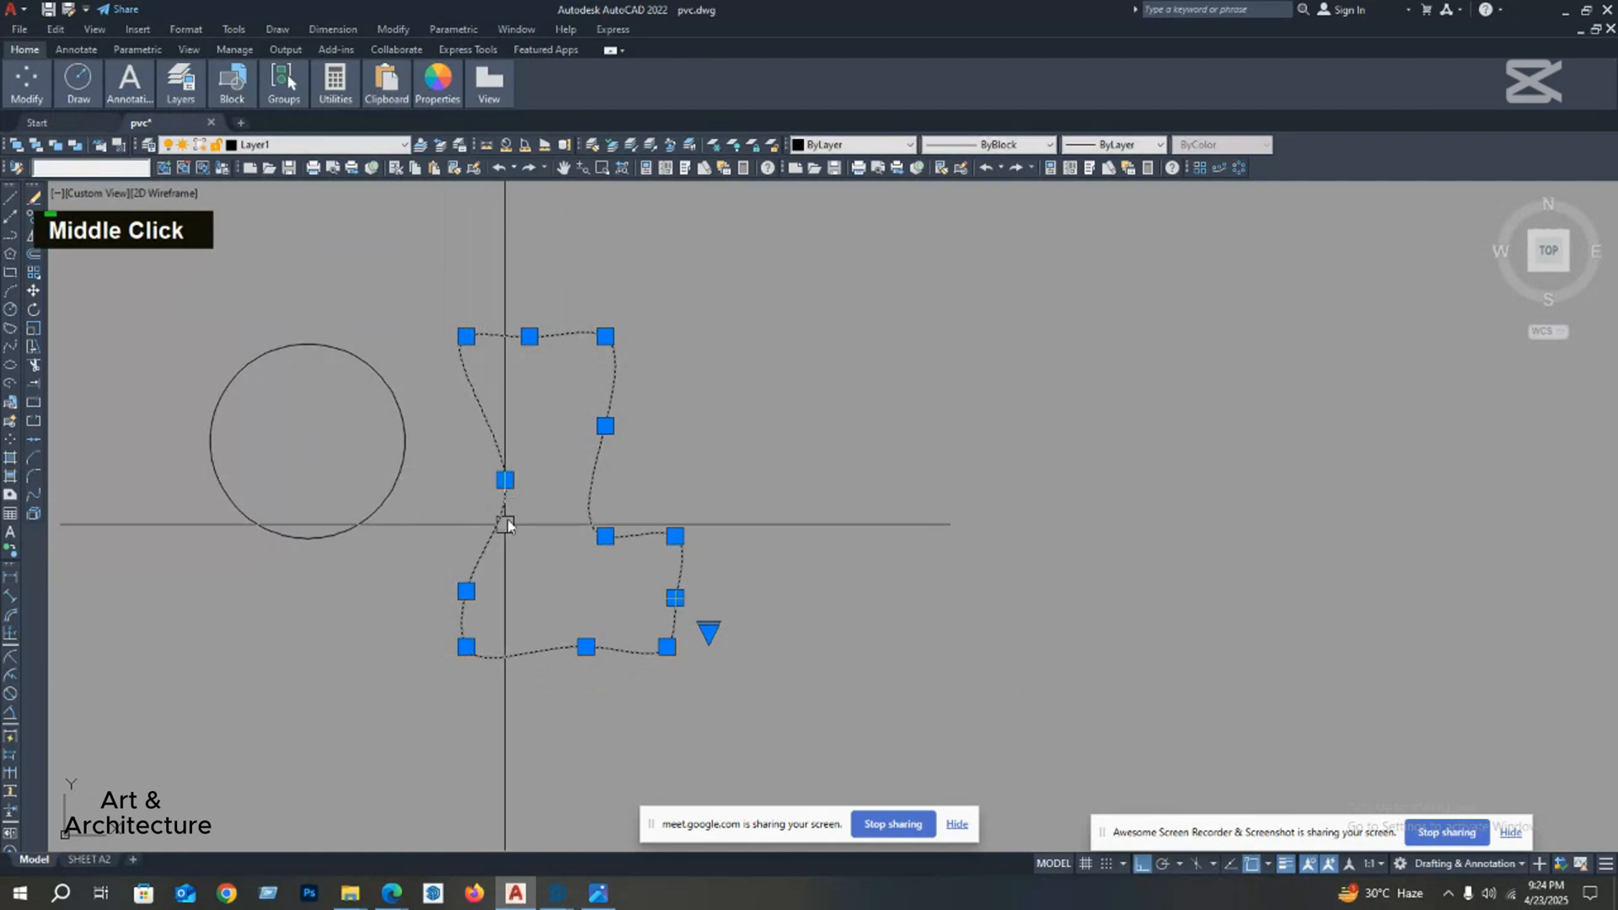
Step: Raise the spline's top middle point into a rounded top and lower the upper-right point of its foot slightly
{"action": "middle_click_drag", "start_coordinate": [523, 383], "coordinate": [543, 351]}
{"action": "left_click", "coordinate": [515, 457]}
{"action": "left_click", "coordinate": [518, 408]}
{"action": "left_click", "coordinate": [675, 551]}
{"action": "left_click", "coordinate": [675, 574]}
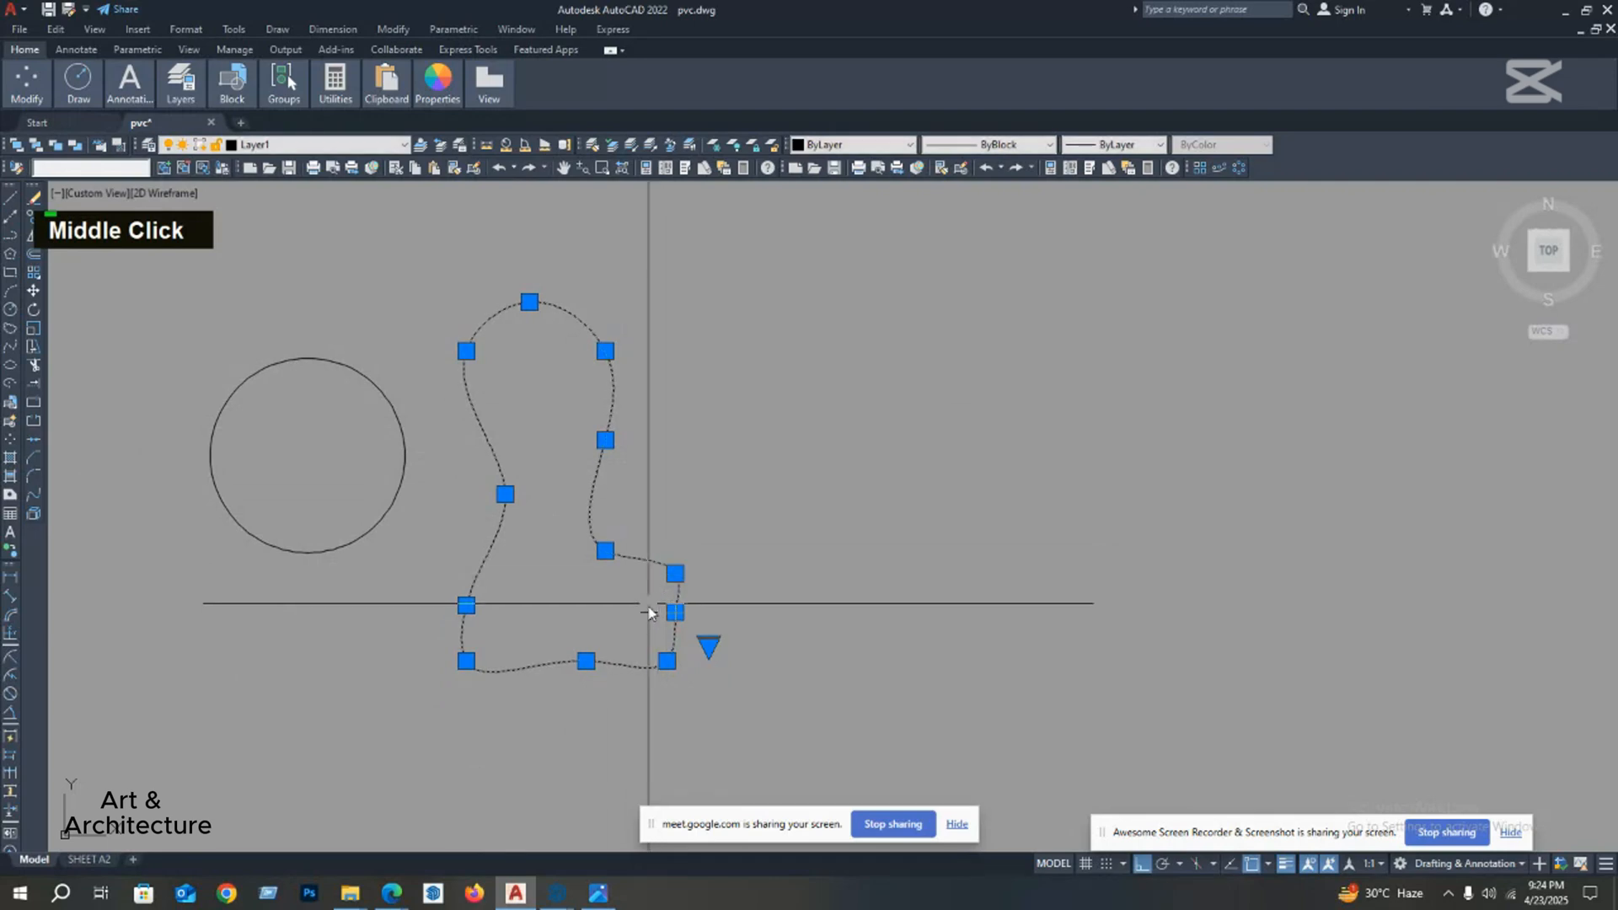
Step: Shift the spline's lower-right corner point inward and adjust its height to round the corner
{"action": "middle_click_drag", "start_coordinate": [655, 653], "coordinate": [696, 594]}
{"action": "scroll", "coordinate": [660, 582], "scroll_direction": "up", "scroll_amount": 4}
{"action": "left_click", "coordinate": [691, 587]}
{"action": "left_click", "coordinate": [675, 543]}
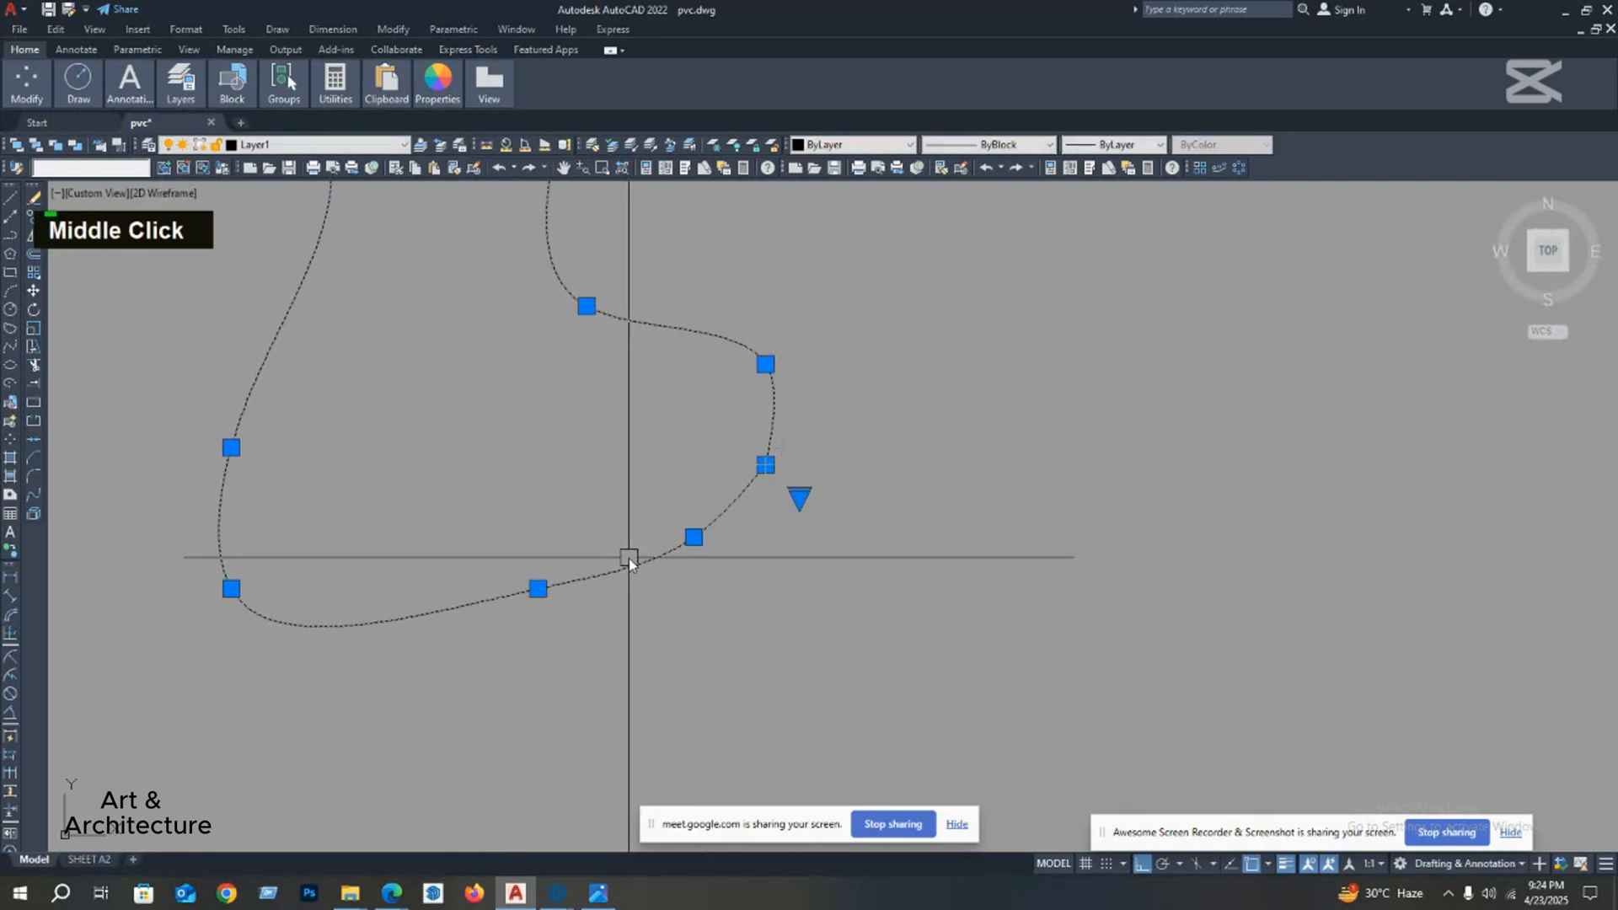
{"action": "middle_click_drag", "start_coordinate": [694, 536], "coordinate": [710, 577]}
{"action": "left_click", "coordinate": [710, 577]}
{"action": "left_click", "coordinate": [710, 607]}
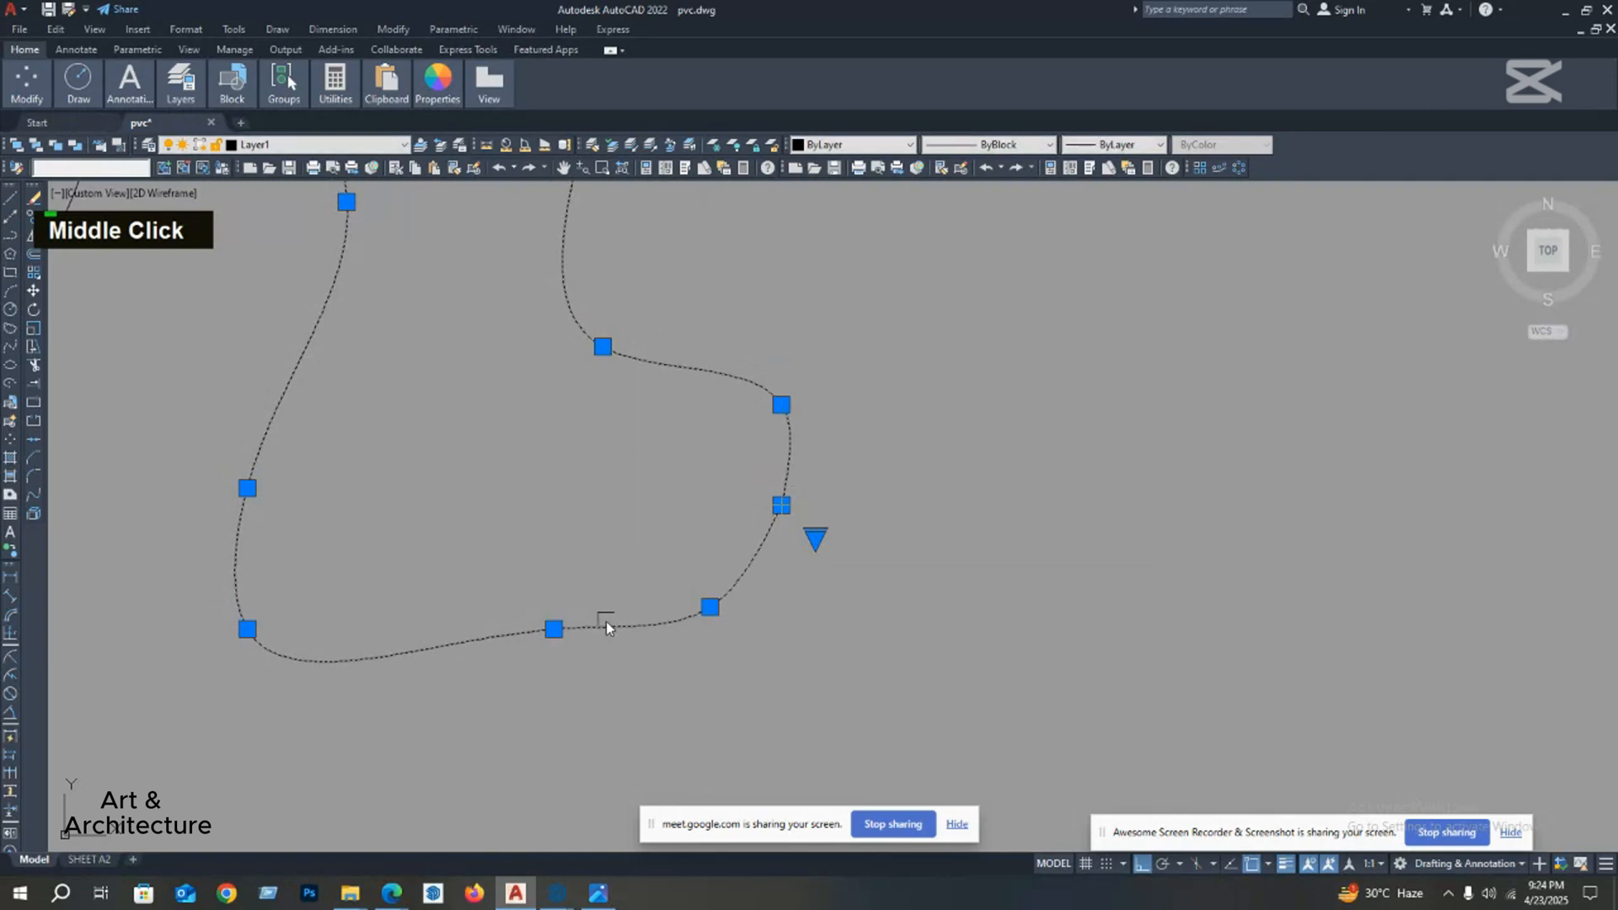
Step: Move the middle fit point of the spline's bottom edge downward and clear the selection
{"action": "left_click", "coordinate": [554, 629]}
{"action": "left_click", "coordinate": [528, 685]}
{"action": "scroll", "coordinate": [559, 660], "scroll_direction": "down", "scroll_amount": 4}
{"action": "middle_click_drag", "start_coordinate": [560, 661], "coordinate": [670, 511]}
{"action": "key", "text": "Escape"}
Step: Reselect the spline and move the upper-right point of its foot inward to the left
{"action": "double_click", "coordinate": [655, 544]}
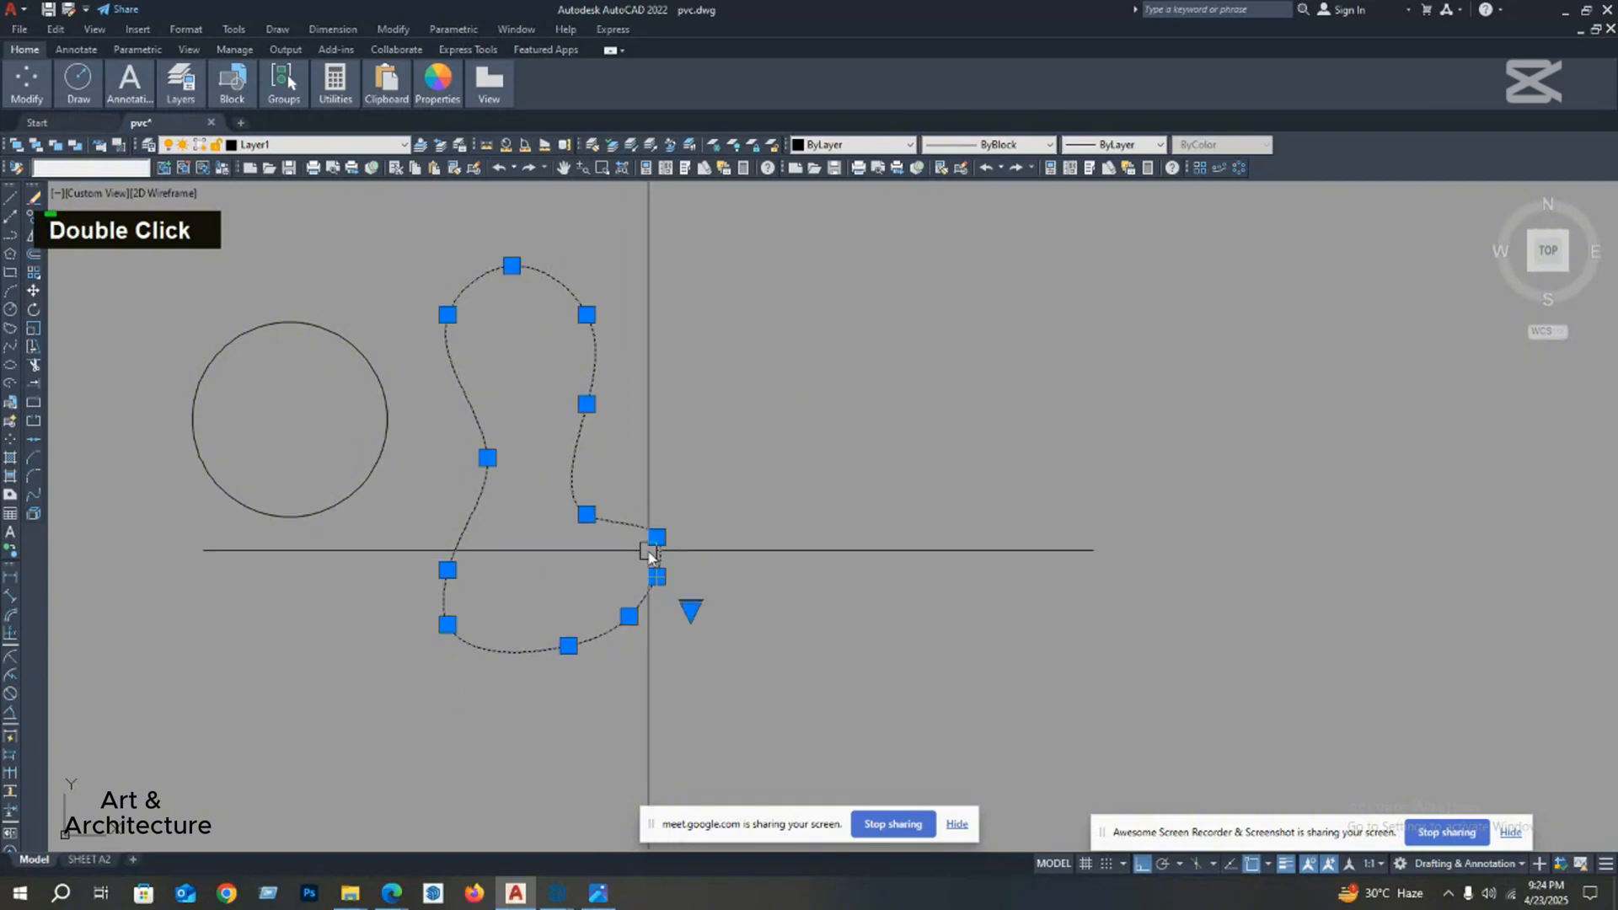
{"action": "scroll", "coordinate": [659, 520], "scroll_direction": "up", "scroll_amount": 2}
{"action": "left_click", "coordinate": [665, 519]}
{"action": "left_click", "coordinate": [630, 521]}
Step: Pull the spline's start/end point inward and nudge the foot's upper-right point slightly further left
{"action": "left_click", "coordinate": [669, 622]}
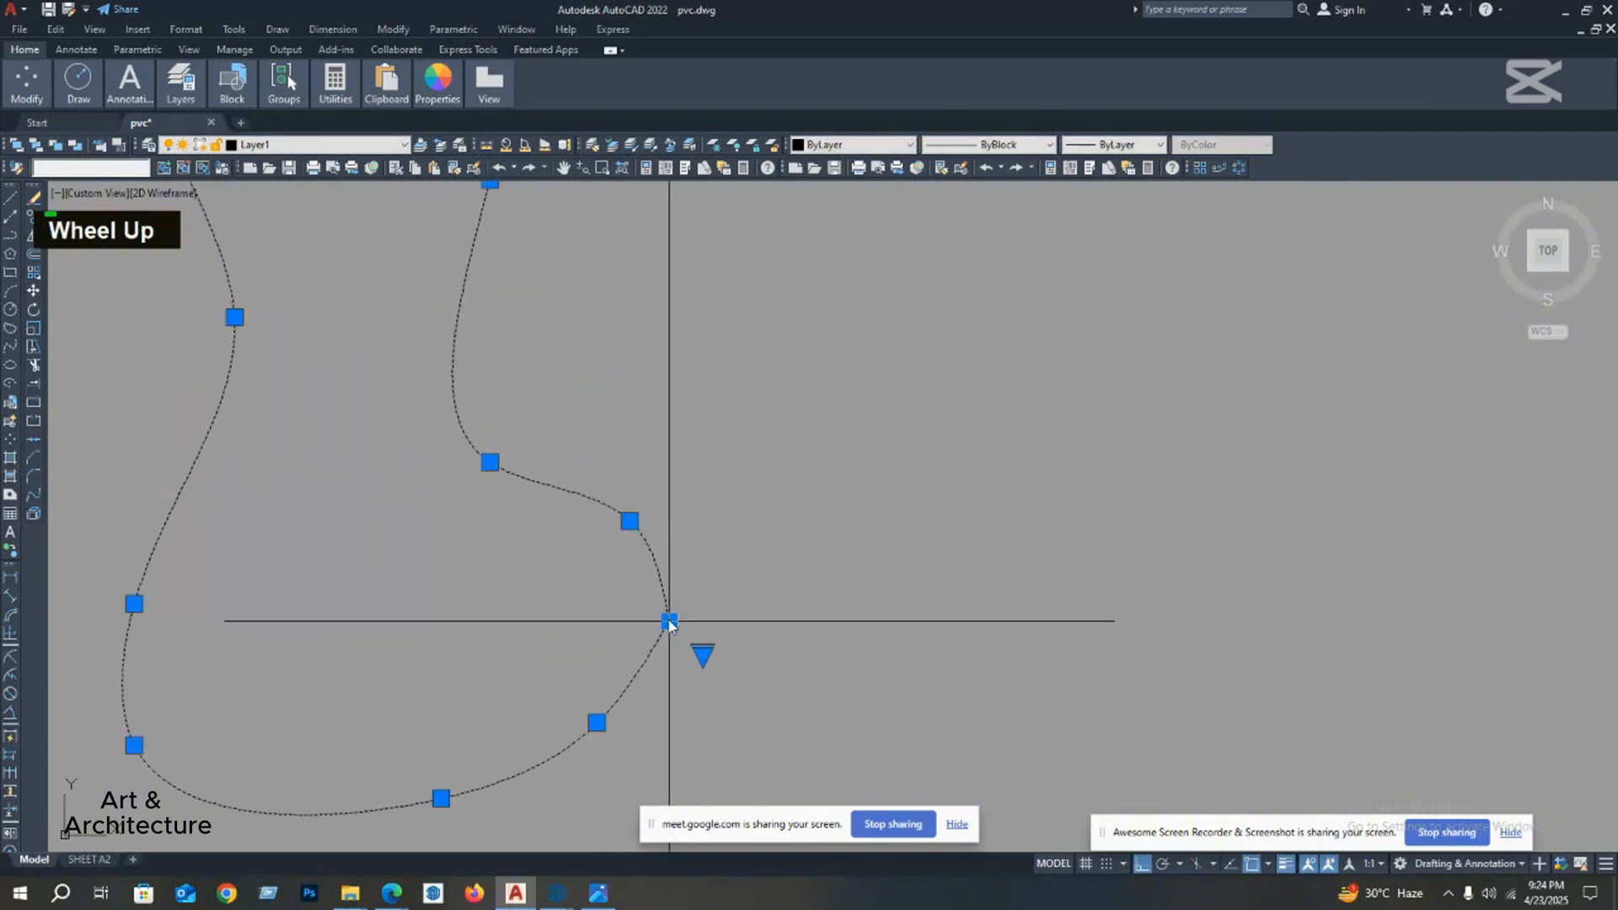
{"action": "left_click", "coordinate": [571, 624]}
{"action": "left_click", "coordinate": [630, 521]}
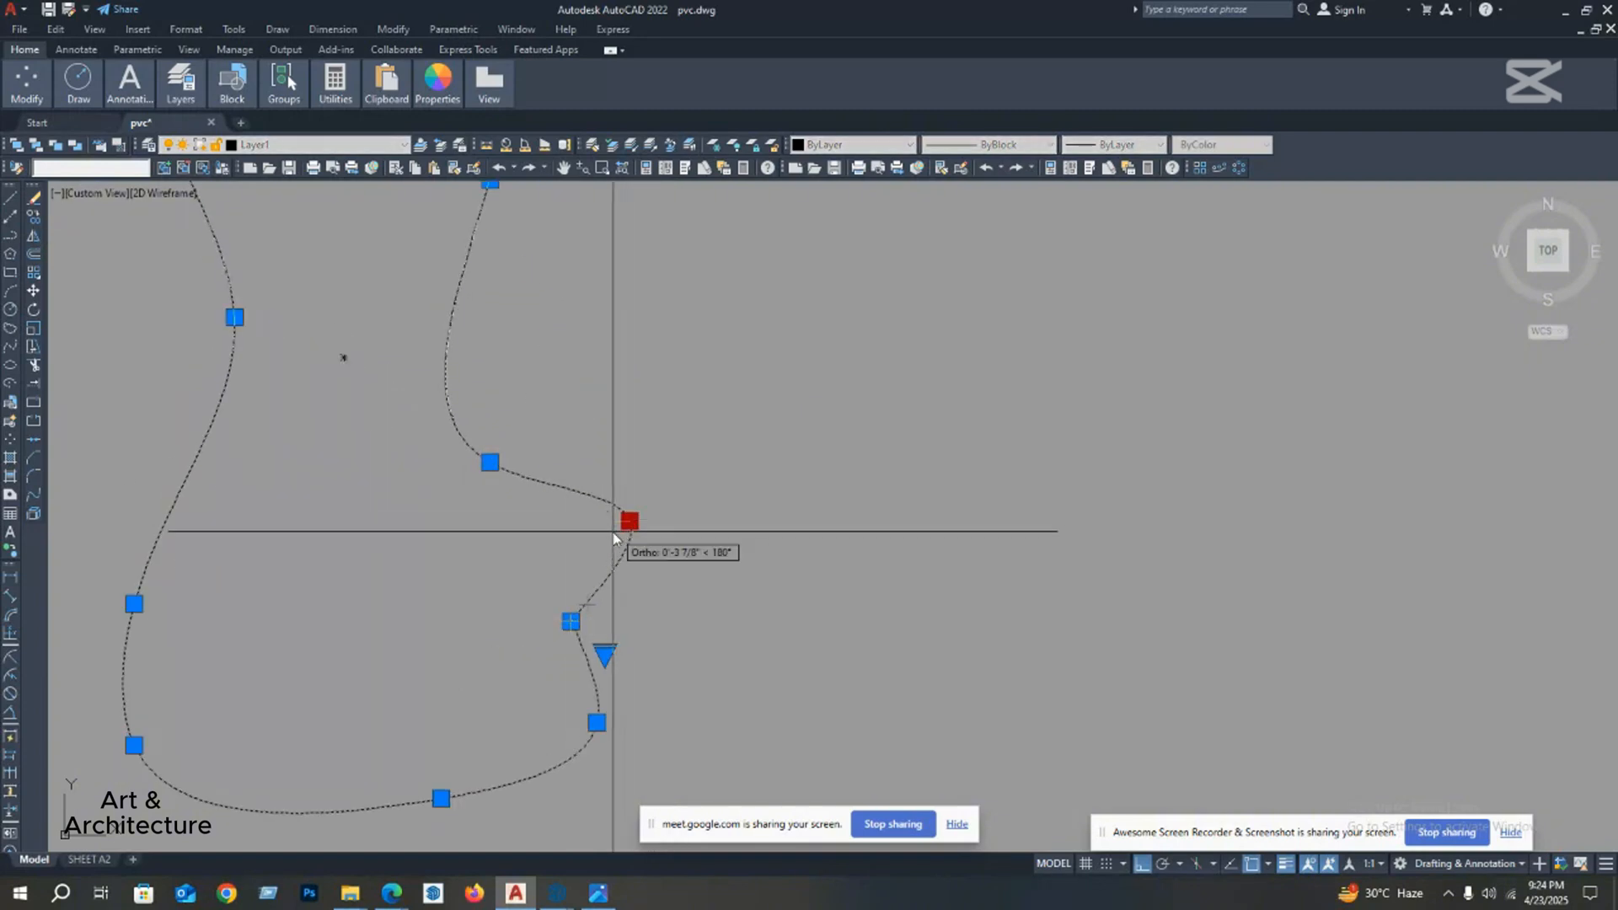
{"action": "left_click", "coordinate": [612, 521]}
Step: Move the spline's start/end point outward to the right so the foot's right side curves smoothly
{"action": "left_click", "coordinate": [571, 622]}
{"action": "left_click", "coordinate": [632, 628]}
{"action": "middle_click_drag", "start_coordinate": [632, 628], "coordinate": [632, 571]}
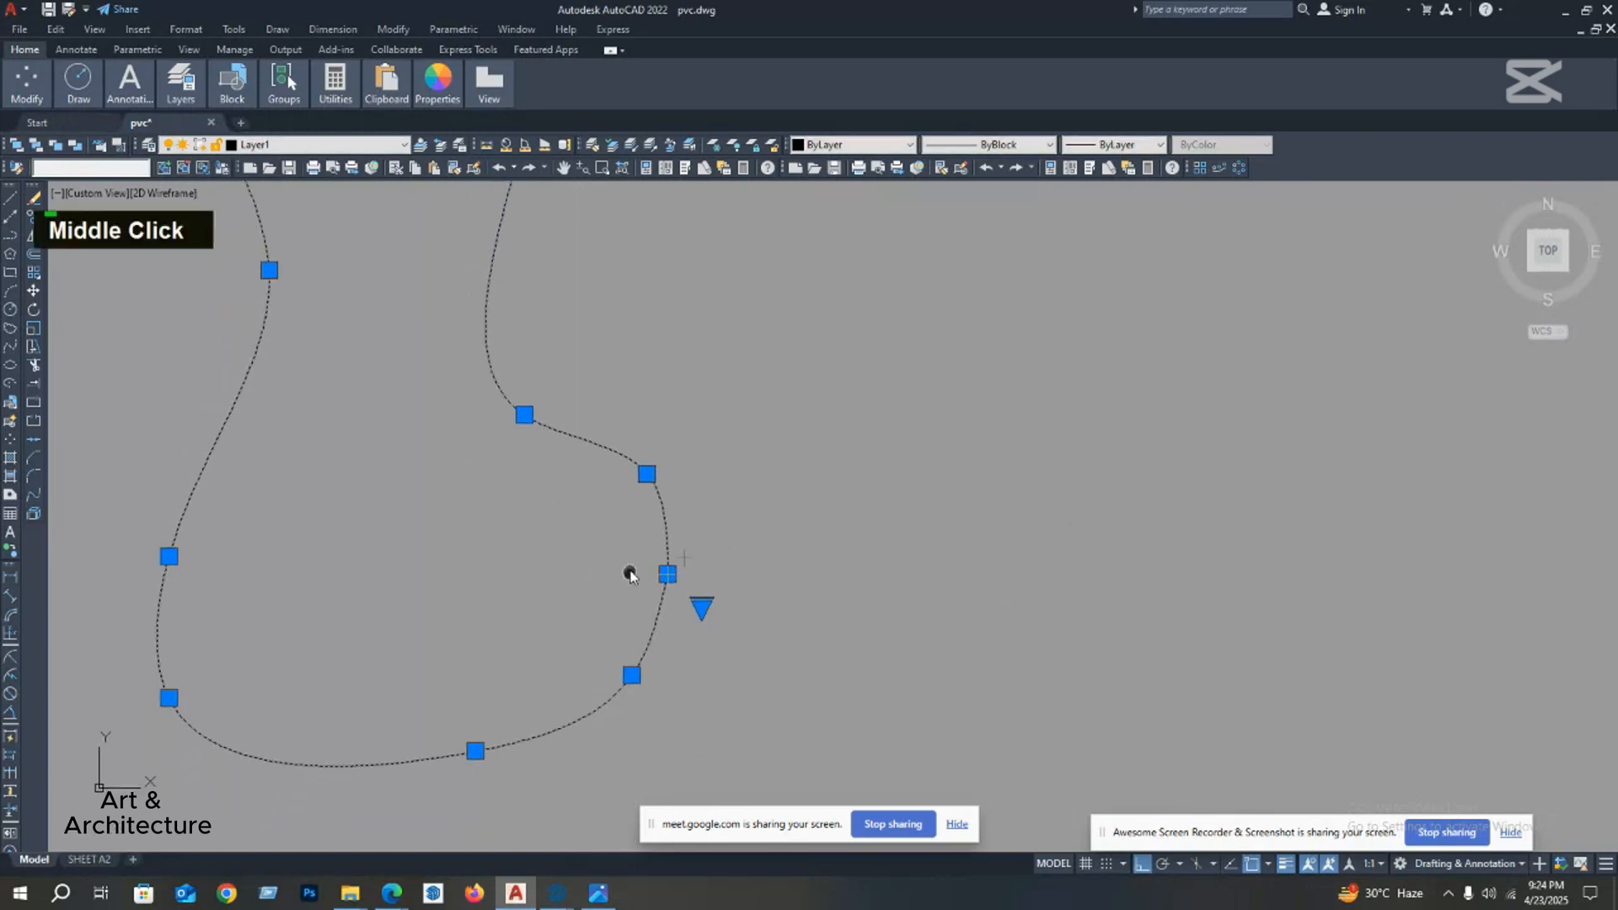
Step: Move the fit point at the left side of the spline's waist downward
{"action": "scroll", "coordinate": [645, 607], "scroll_direction": "down", "scroll_amount": 4}
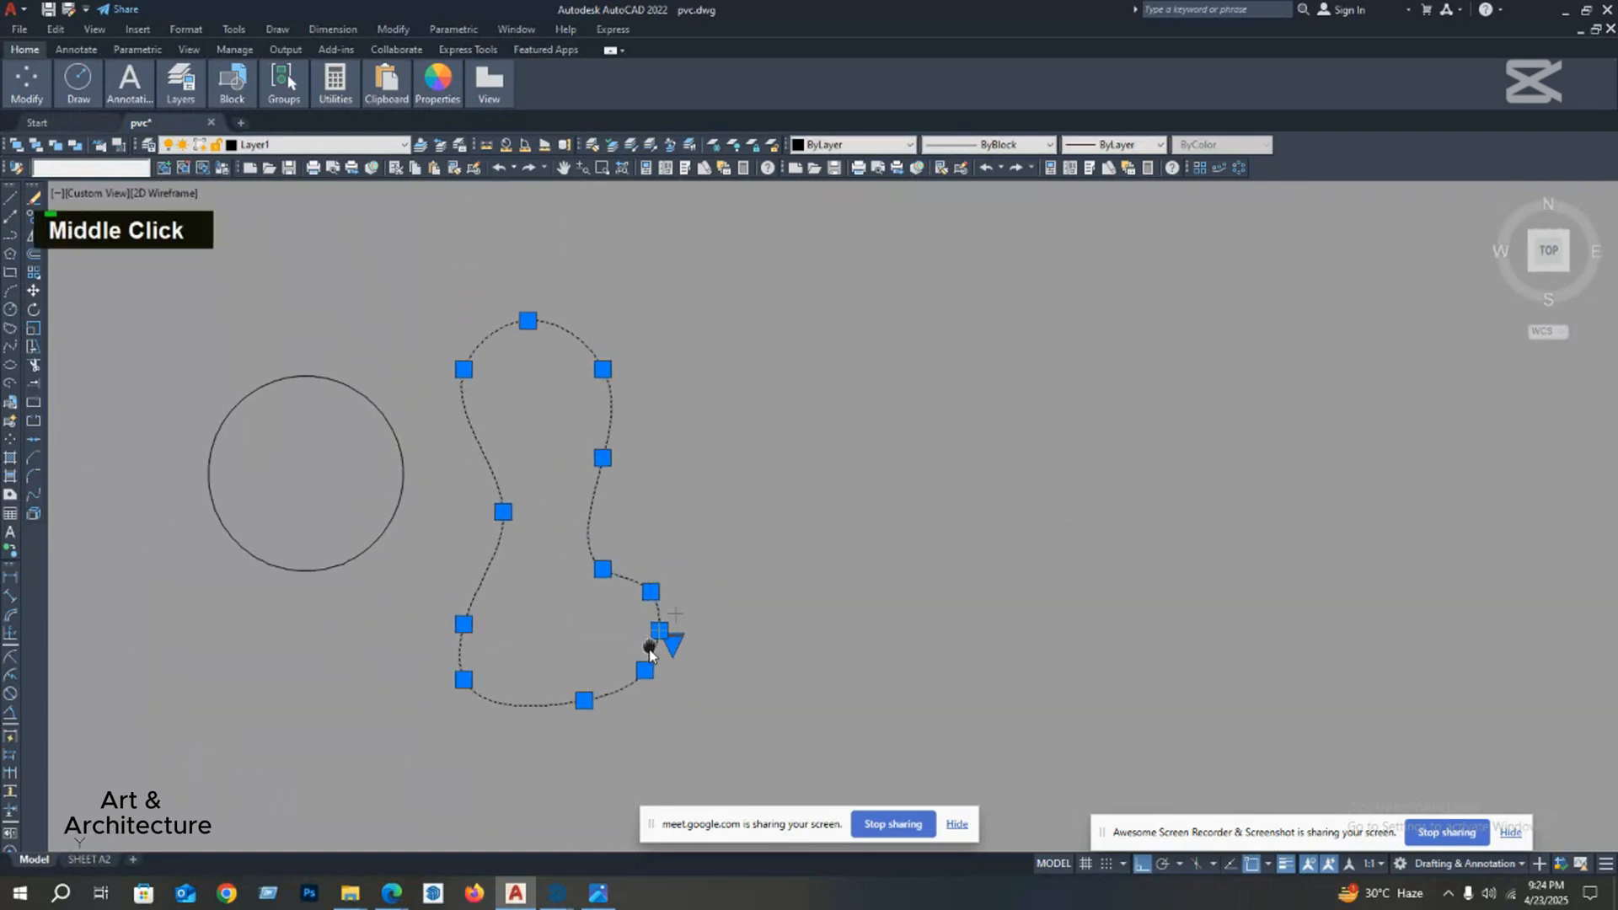
{"action": "left_click", "coordinate": [505, 523]}
{"action": "left_click", "coordinate": [503, 567]}
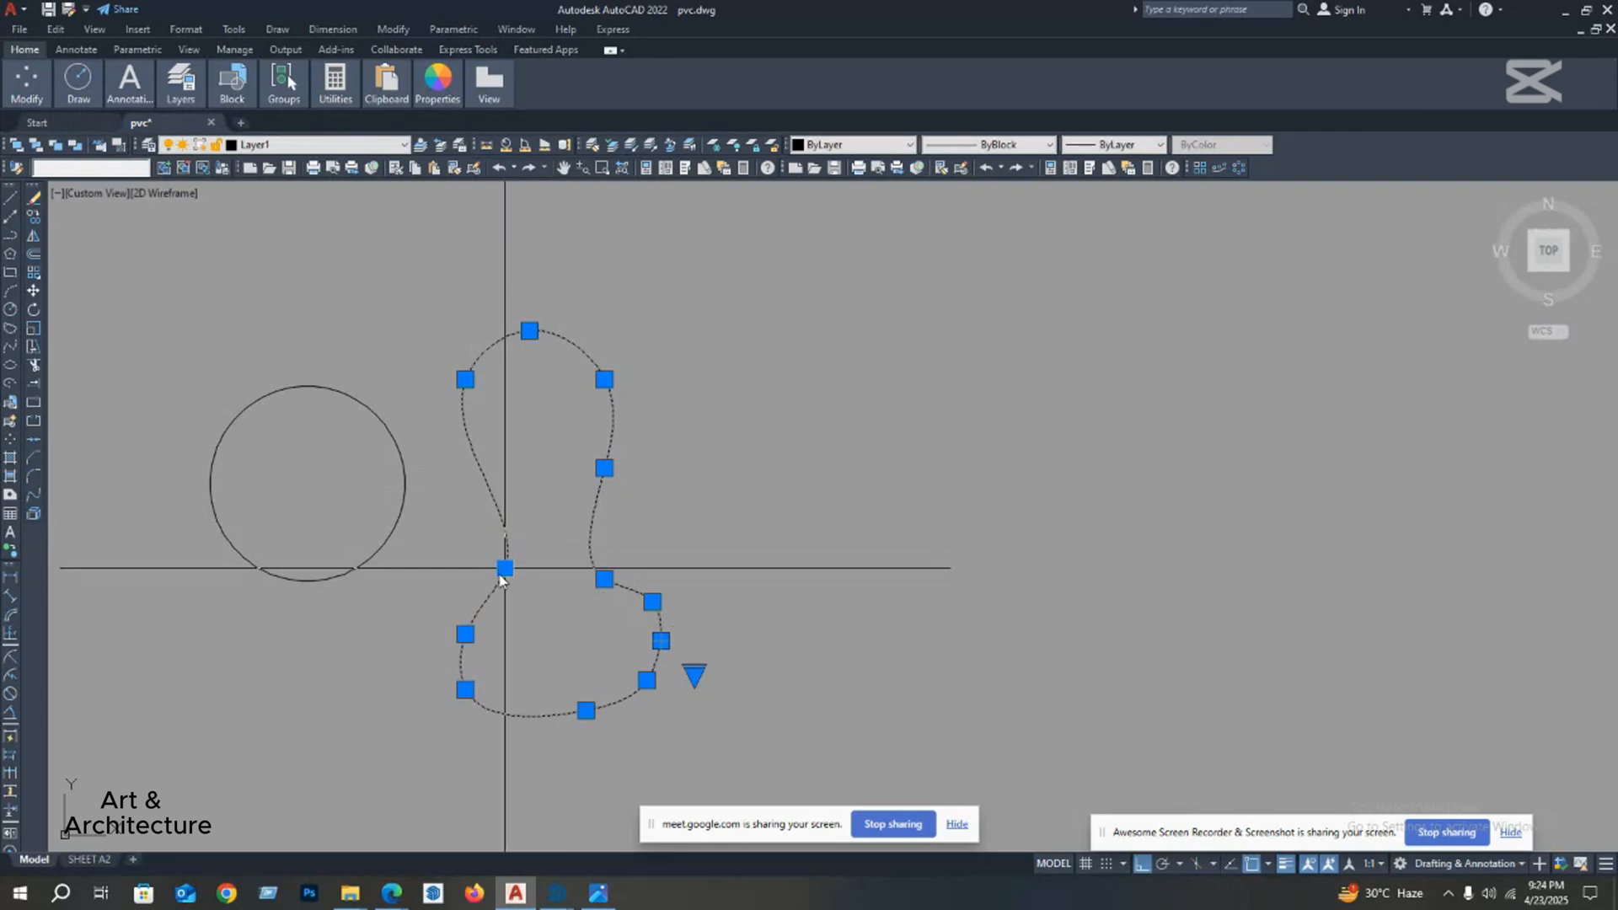
{"action": "middle_click_drag", "start_coordinate": [503, 567], "coordinate": [515, 593]}
{"action": "key", "text": "Escape"}
Step: Move the spline's upper-right fit point straight up and clear the selection
{"action": "left_click", "coordinate": [614, 404]}
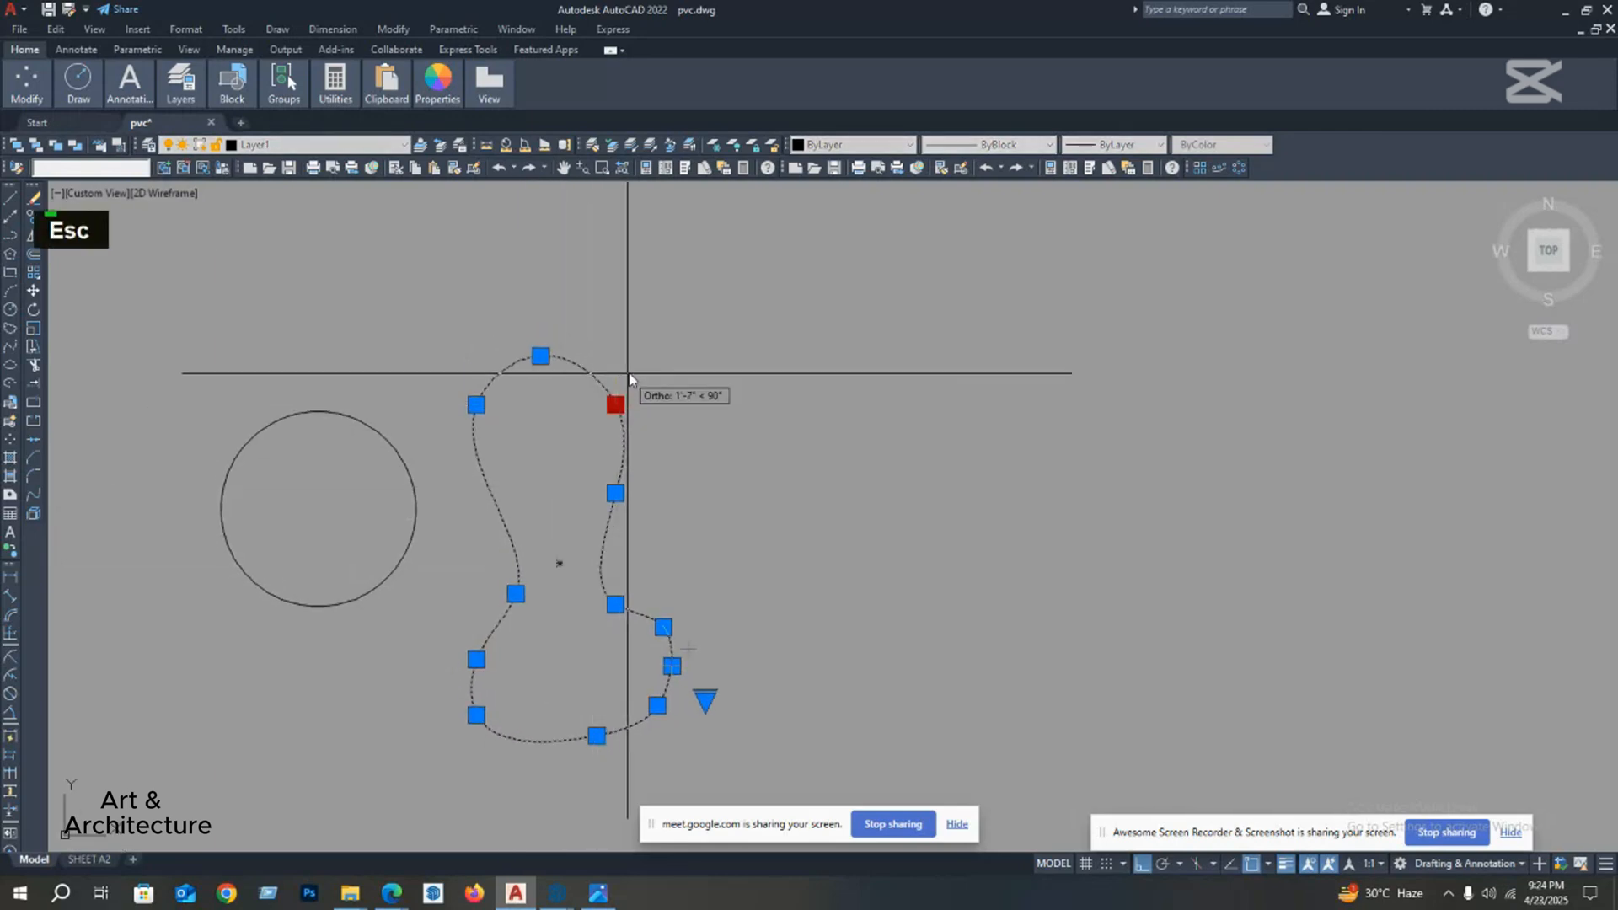
{"action": "left_click", "coordinate": [615, 366]}
{"action": "key", "text": "Escape"}
{"action": "scroll", "coordinate": [646, 398], "scroll_direction": "down", "scroll_amount": 3}
{"action": "mouse_move", "coordinate": [646, 447]}
{"action": "middle_mouse_down"}
{"action": "mouse_move", "coordinate": [650, 488]}
{"action": "mouse_move", "coordinate": [578, 509]}
{"action": "middle_mouse_up"}
{"action": "scroll", "coordinate": [590, 472], "scroll_direction": "down", "scroll_amount": 4}
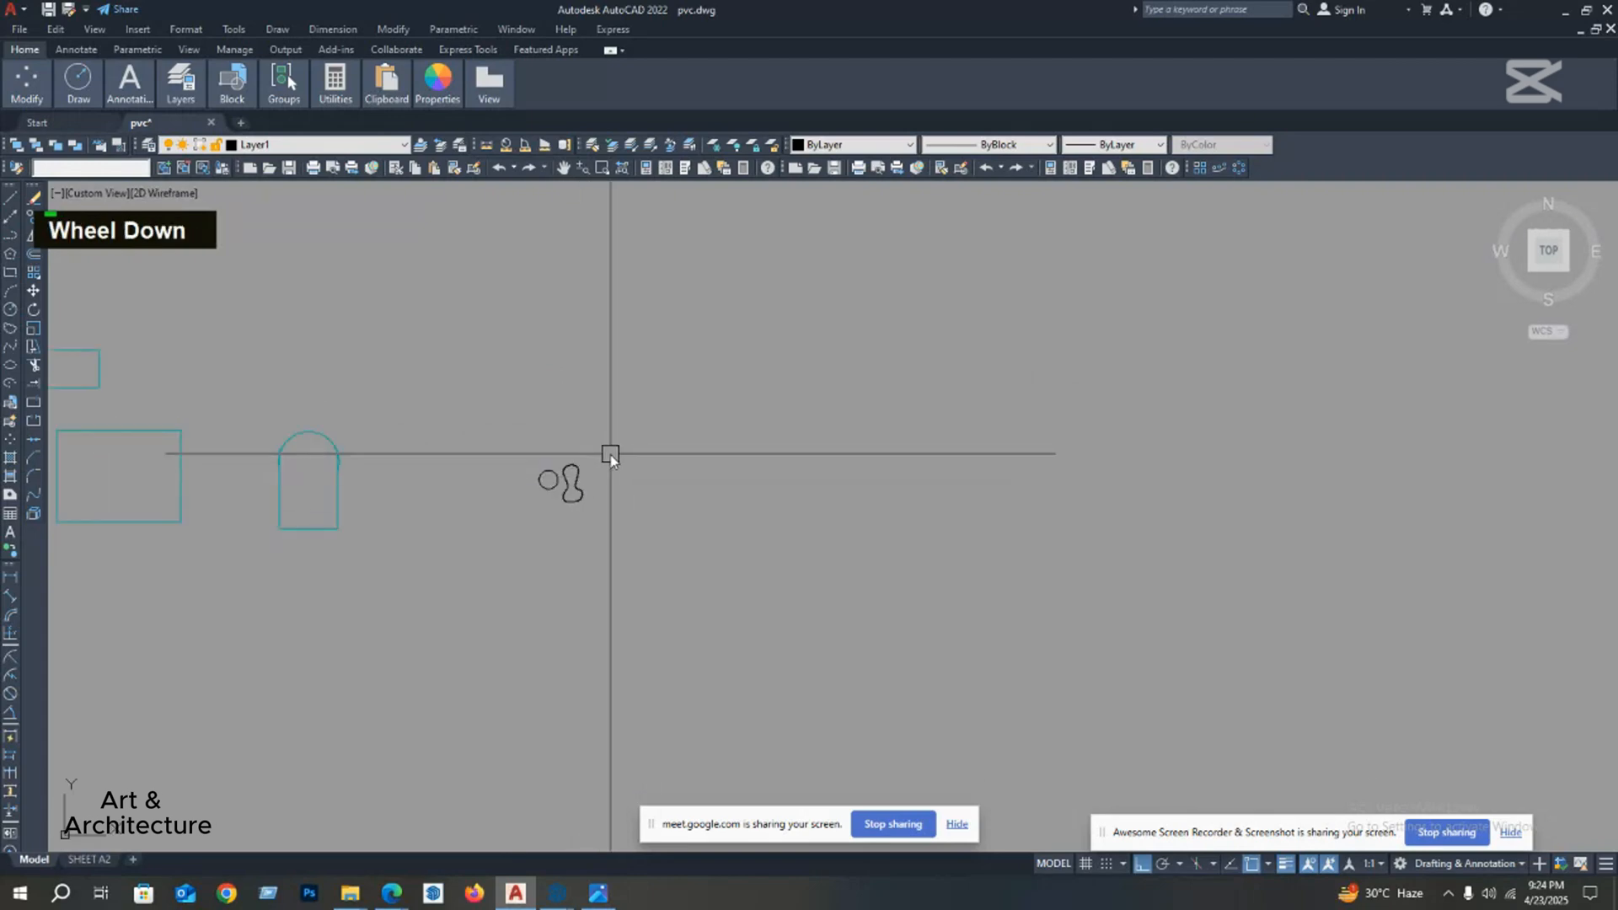
{"action": "middle_click_drag", "start_coordinate": [611, 456], "coordinate": [498, 462]}
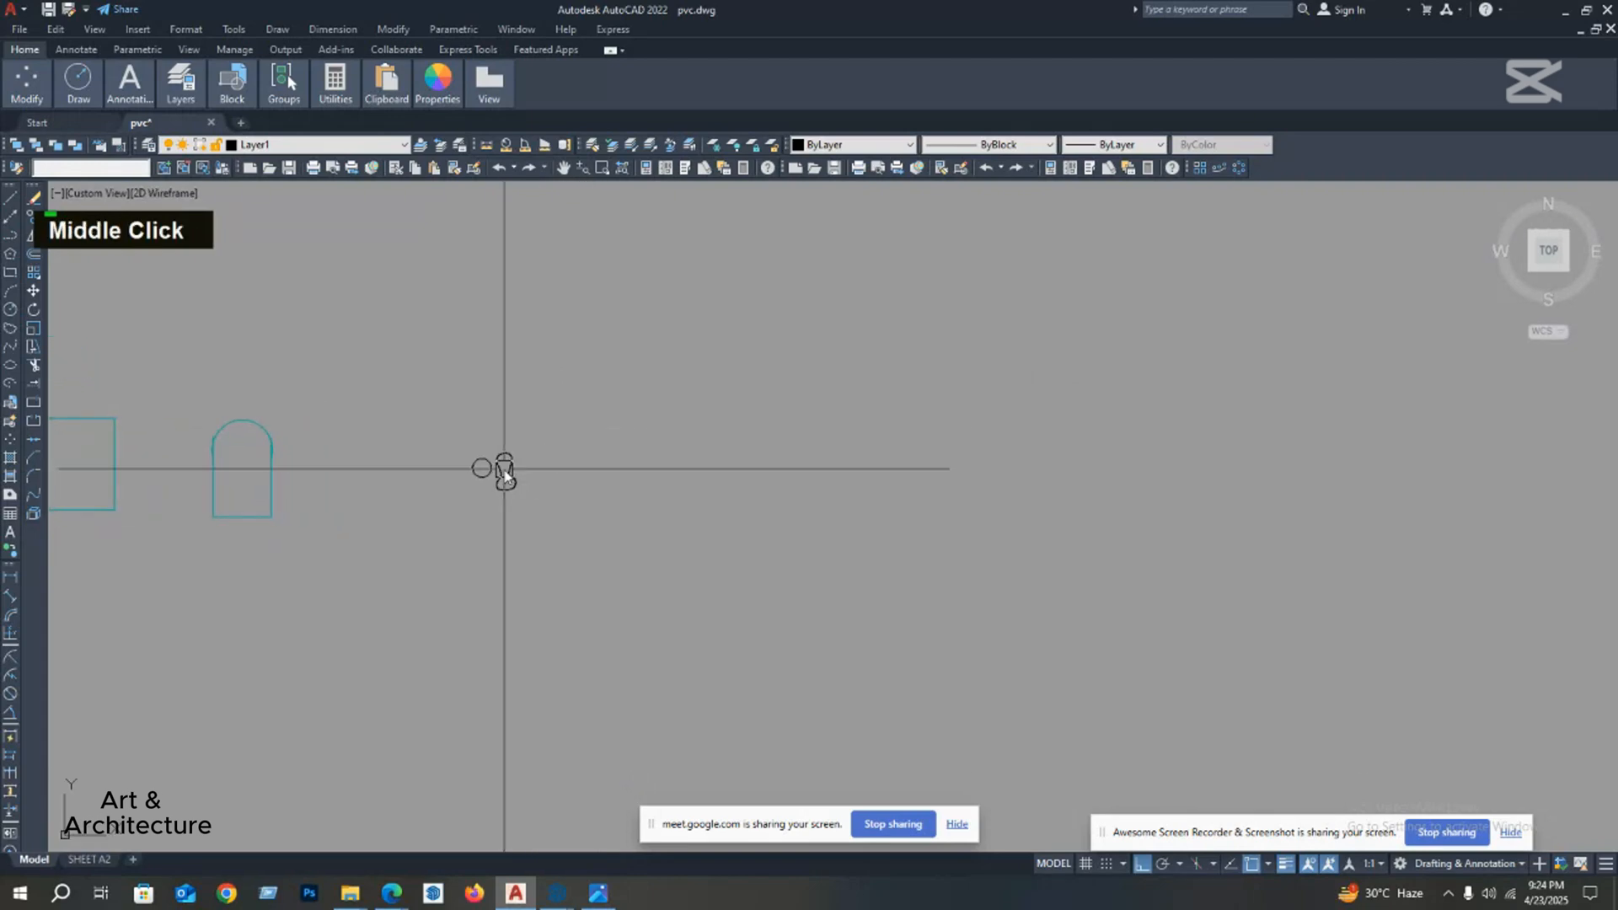
{"action": "left_click", "coordinate": [8, 371]}
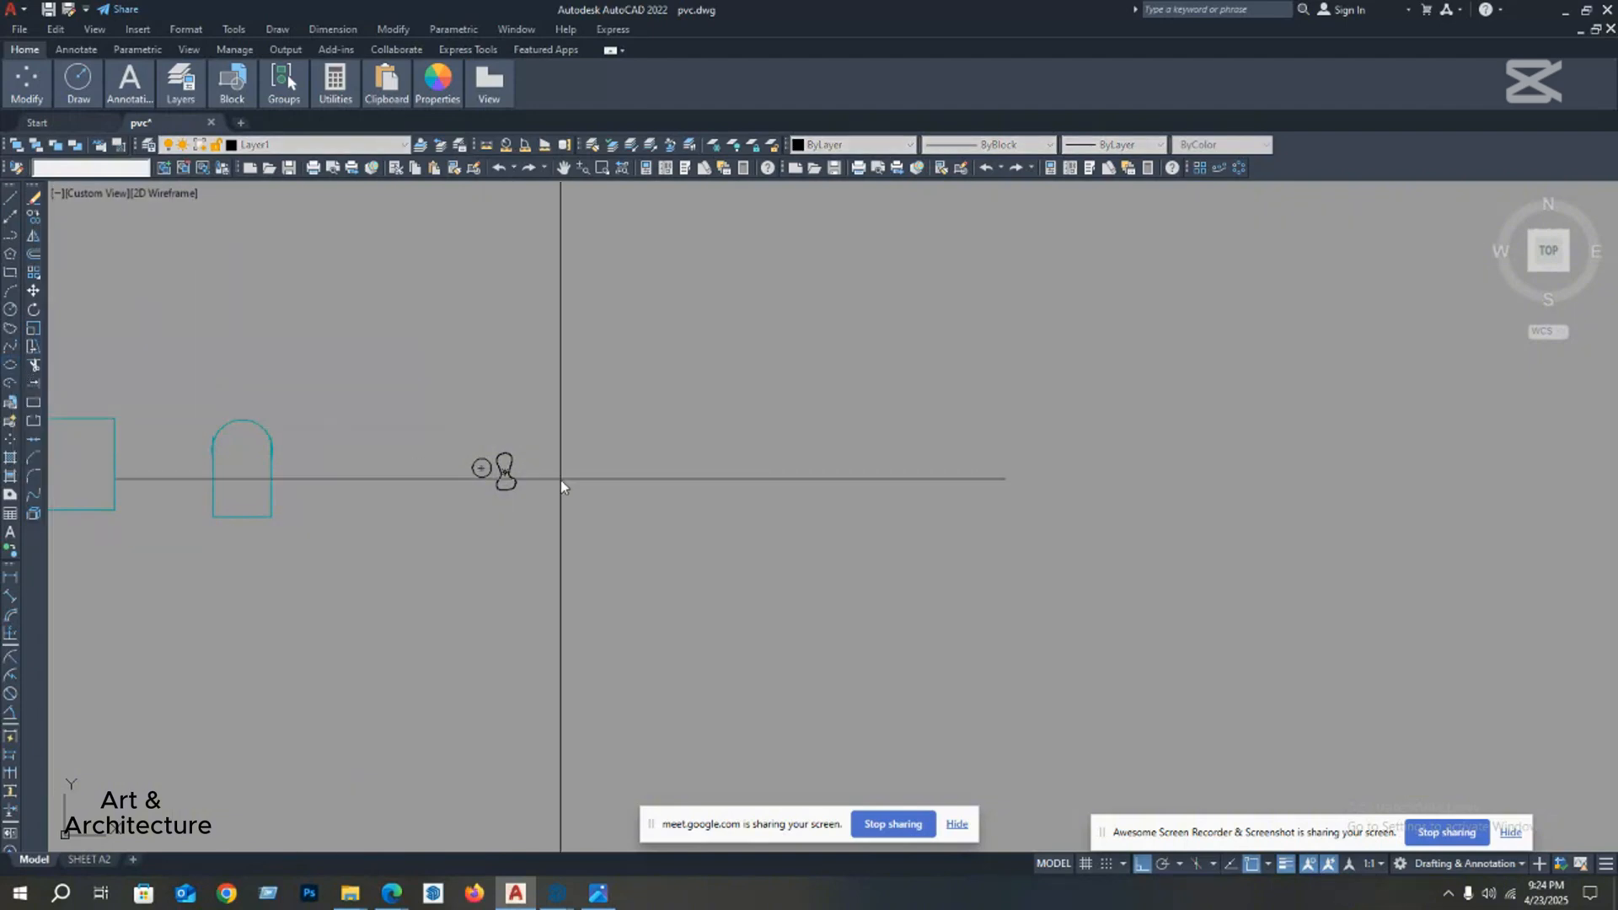
{"action": "key", "text": "Escape"}
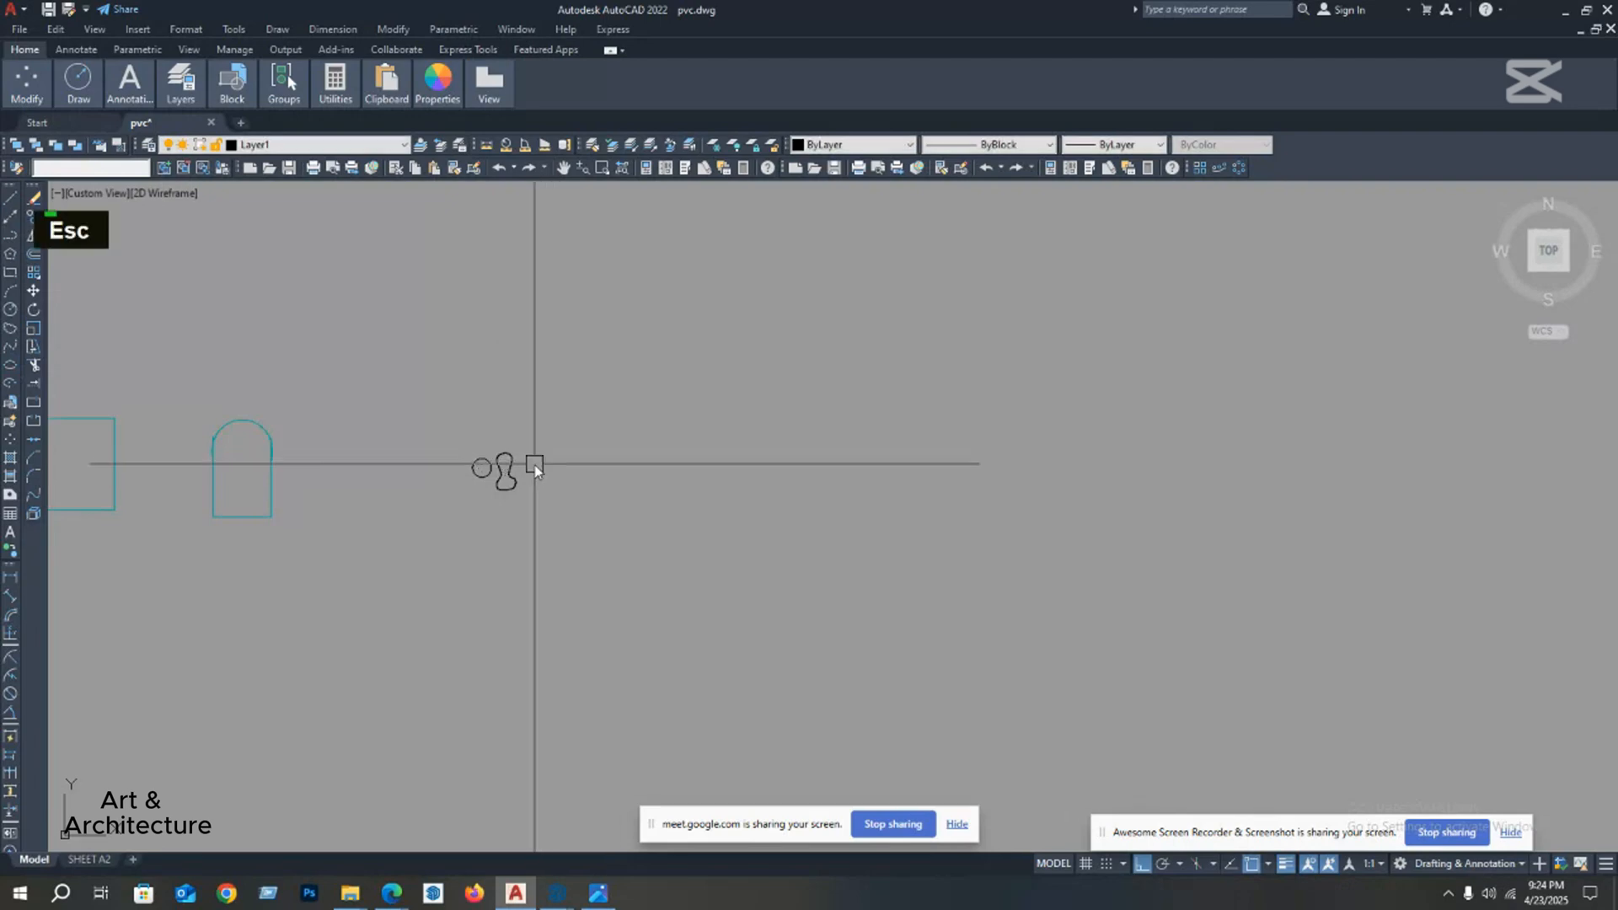
{"action": "scroll", "coordinate": [520, 474], "scroll_direction": "up", "scroll_amount": 2}
{"action": "middle_click", "coordinate": [513, 485]}
{"action": "scroll", "coordinate": [497, 493], "scroll_direction": "up", "scroll_amount": 3}
{"action": "middle_click_drag", "start_coordinate": [487, 498], "coordinate": [523, 513]}
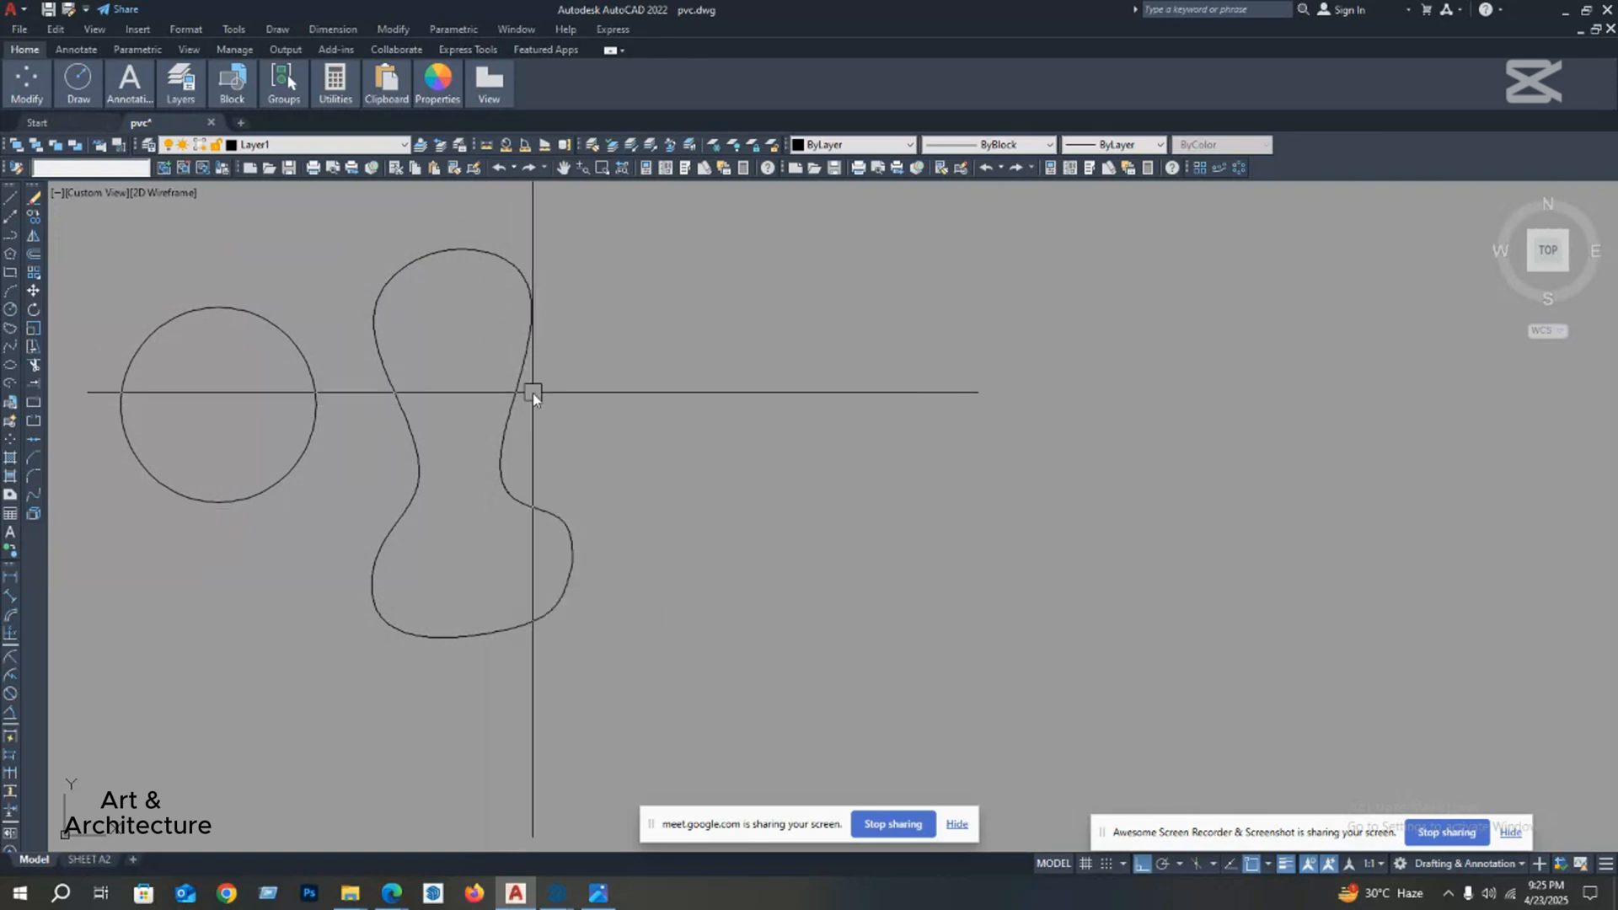
{"action": "mouse_move", "coordinate": [548, 408]}
{"action": "middle_mouse_down"}
{"action": "mouse_move", "coordinate": [548, 427]}
{"action": "mouse_move", "coordinate": [513, 387]}
{"action": "middle_mouse_up"}
{"action": "middle_click", "coordinate": [547, 423]}
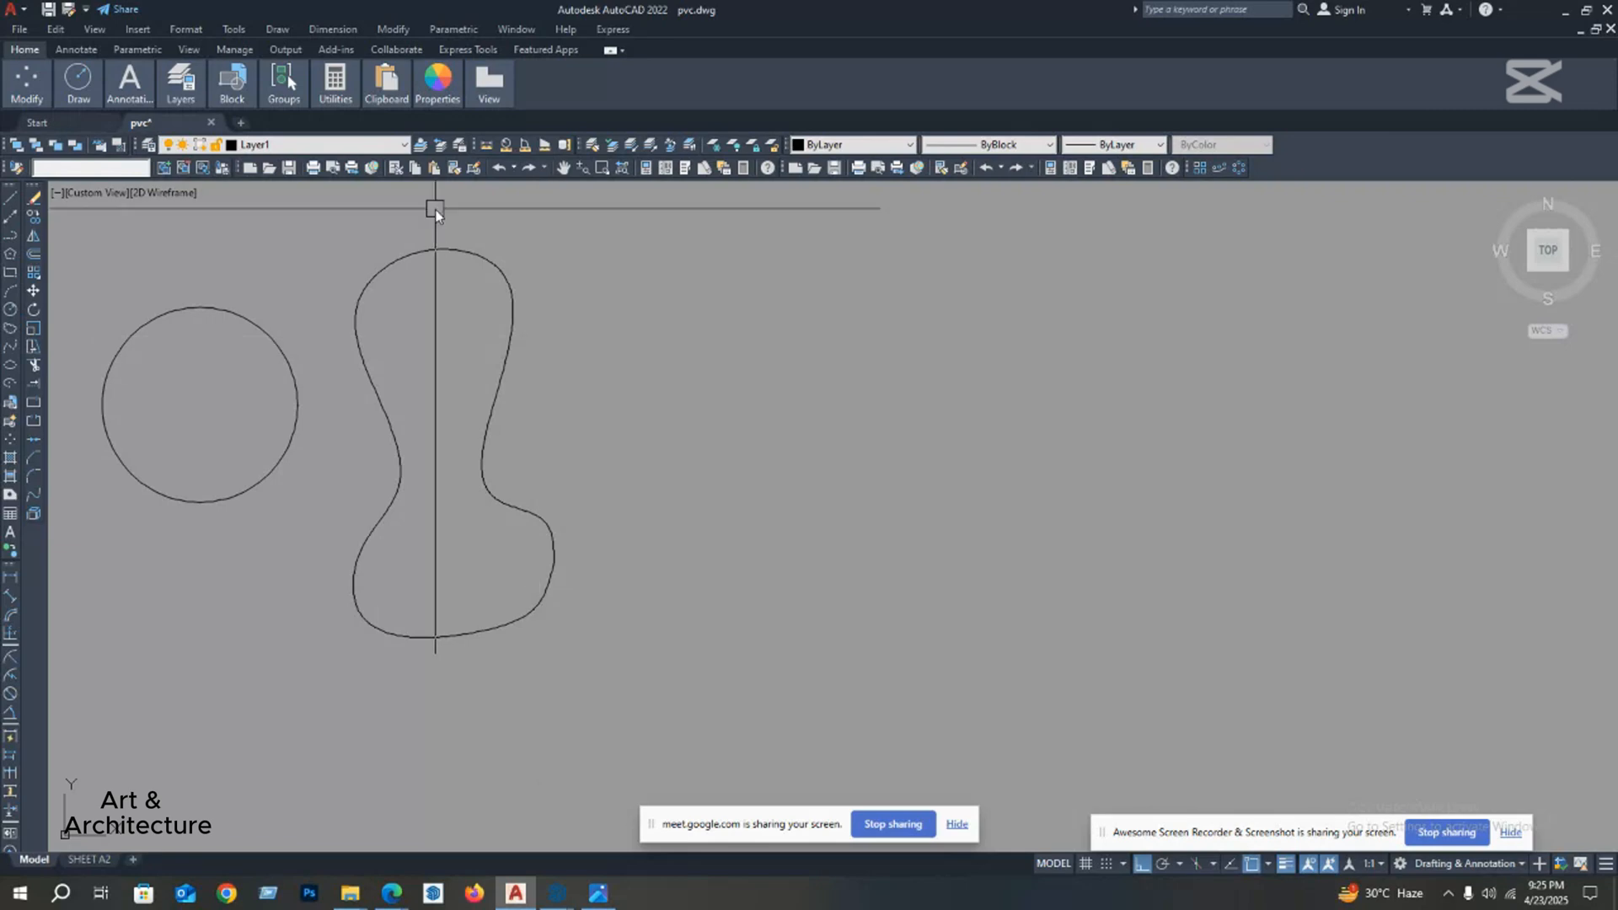
{"action": "middle_click_drag", "start_coordinate": [520, 363], "coordinate": [507, 401], "text": "shift"}
{"action": "middle_click_drag", "start_coordinate": [473, 480], "coordinate": [539, 485]}
{"action": "scroll", "coordinate": [497, 482], "scroll_direction": "down", "scroll_amount": 3}
{"action": "scroll", "coordinate": [539, 459], "scroll_direction": "down", "scroll_amount": 2}
{"action": "scroll", "coordinate": [532, 493], "scroll_direction": "up", "scroll_amount": 2}
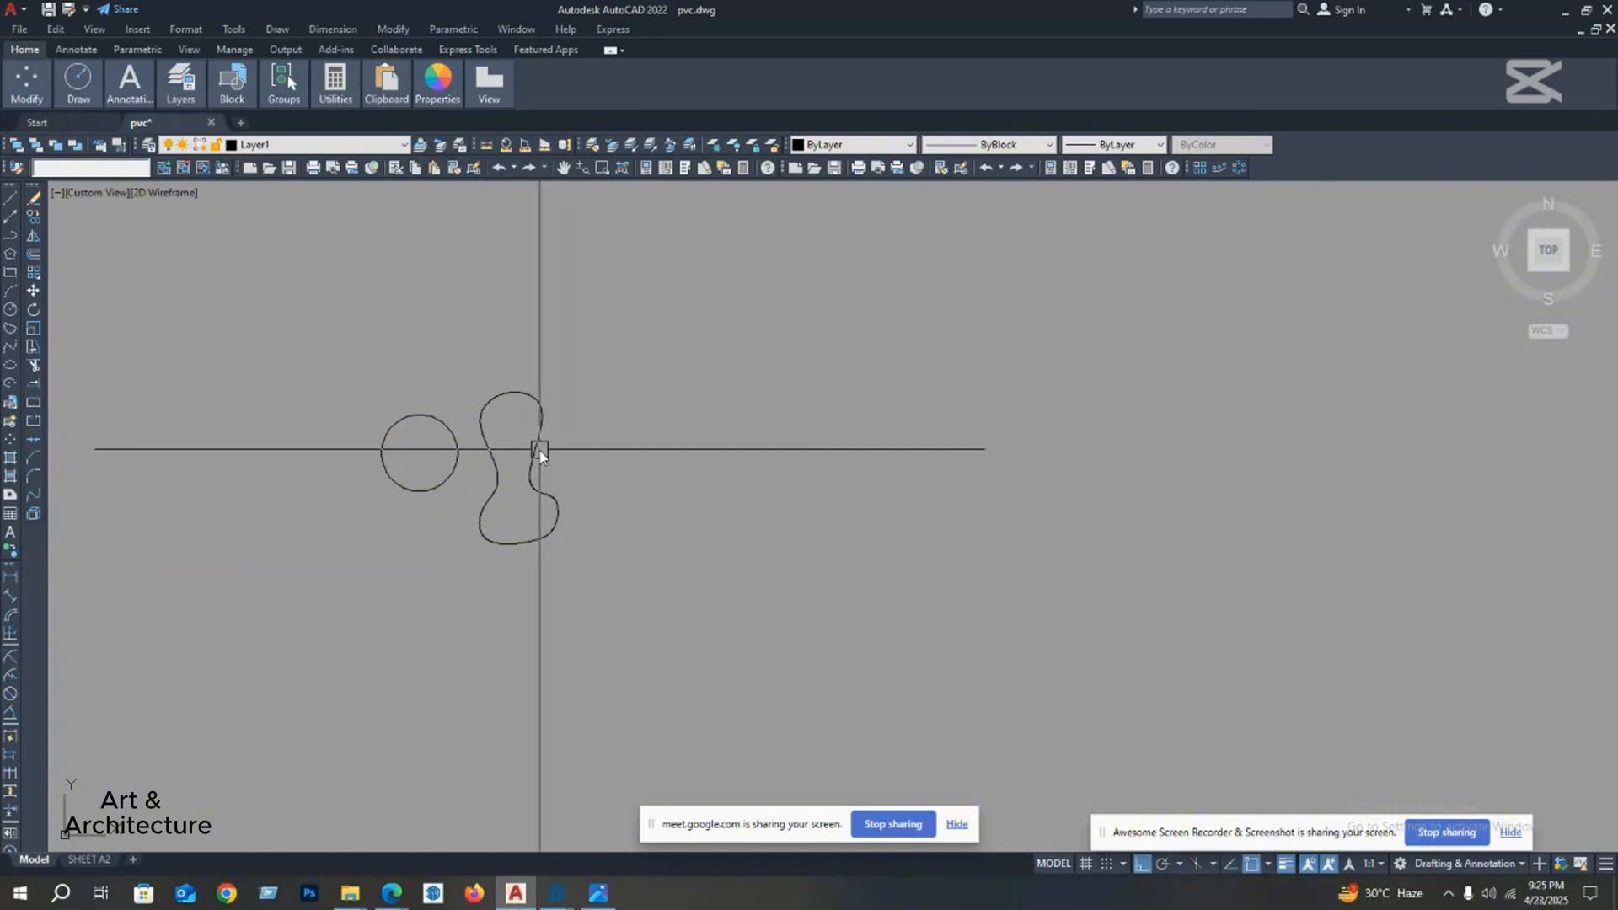
{"action": "mouse_move", "coordinate": [538, 453]}
{"action": "middle_mouse_down"}
{"action": "mouse_move", "coordinate": [542, 484]}
{"action": "mouse_move", "coordinate": [546, 451]}
{"action": "mouse_move", "coordinate": [491, 455]}
{"action": "mouse_move", "coordinate": [506, 470]}
{"action": "mouse_move", "coordinate": [531, 434]}
{"action": "middle_mouse_up"}
{"action": "left_click_drag", "start_coordinate": [530, 434], "coordinate": [532, 431]}
{"action": "scroll", "coordinate": [553, 397], "scroll_direction": "down", "scroll_amount": 2}
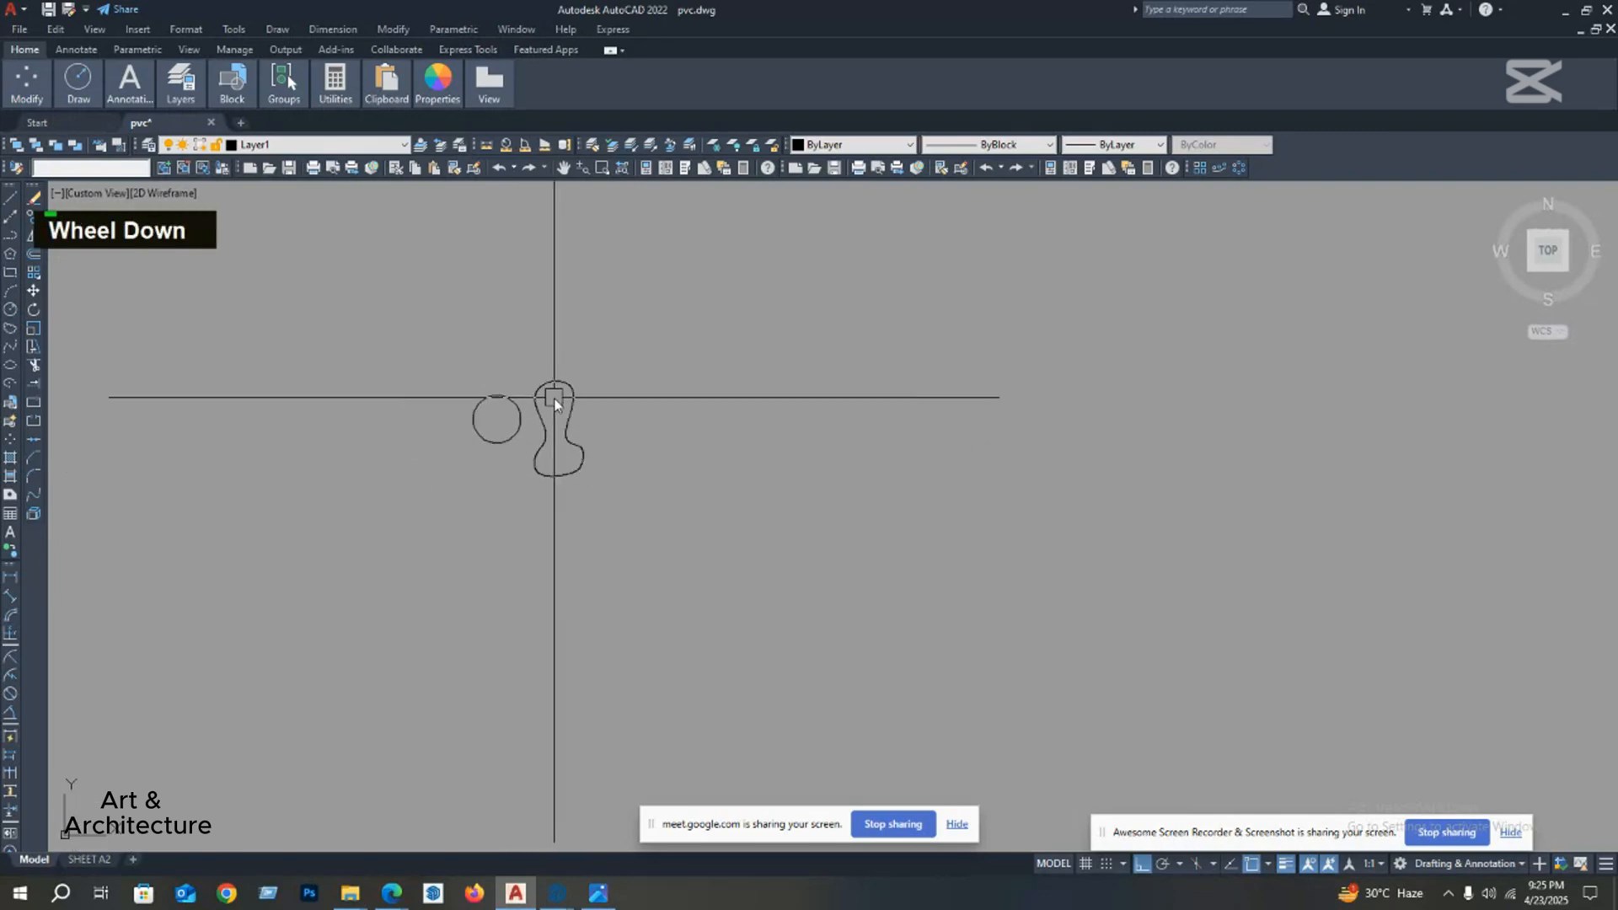
{"action": "scroll", "coordinate": [556, 403], "scroll_direction": "down", "scroll_amount": 2}
{"action": "mouse_move", "coordinate": [557, 414]}
{"action": "middle_mouse_down"}
{"action": "mouse_move", "coordinate": [559, 469]}
{"action": "mouse_move", "coordinate": [589, 473]}
{"action": "mouse_move", "coordinate": [556, 502]}
{"action": "mouse_move", "coordinate": [585, 458]}
{"action": "mouse_move", "coordinate": [594, 473]}
{"action": "middle_mouse_up"}
{"action": "scroll", "coordinate": [564, 466], "scroll_direction": "down", "scroll_amount": 2}
{"action": "scroll", "coordinate": [560, 462], "scroll_direction": "up", "scroll_amount": 5}
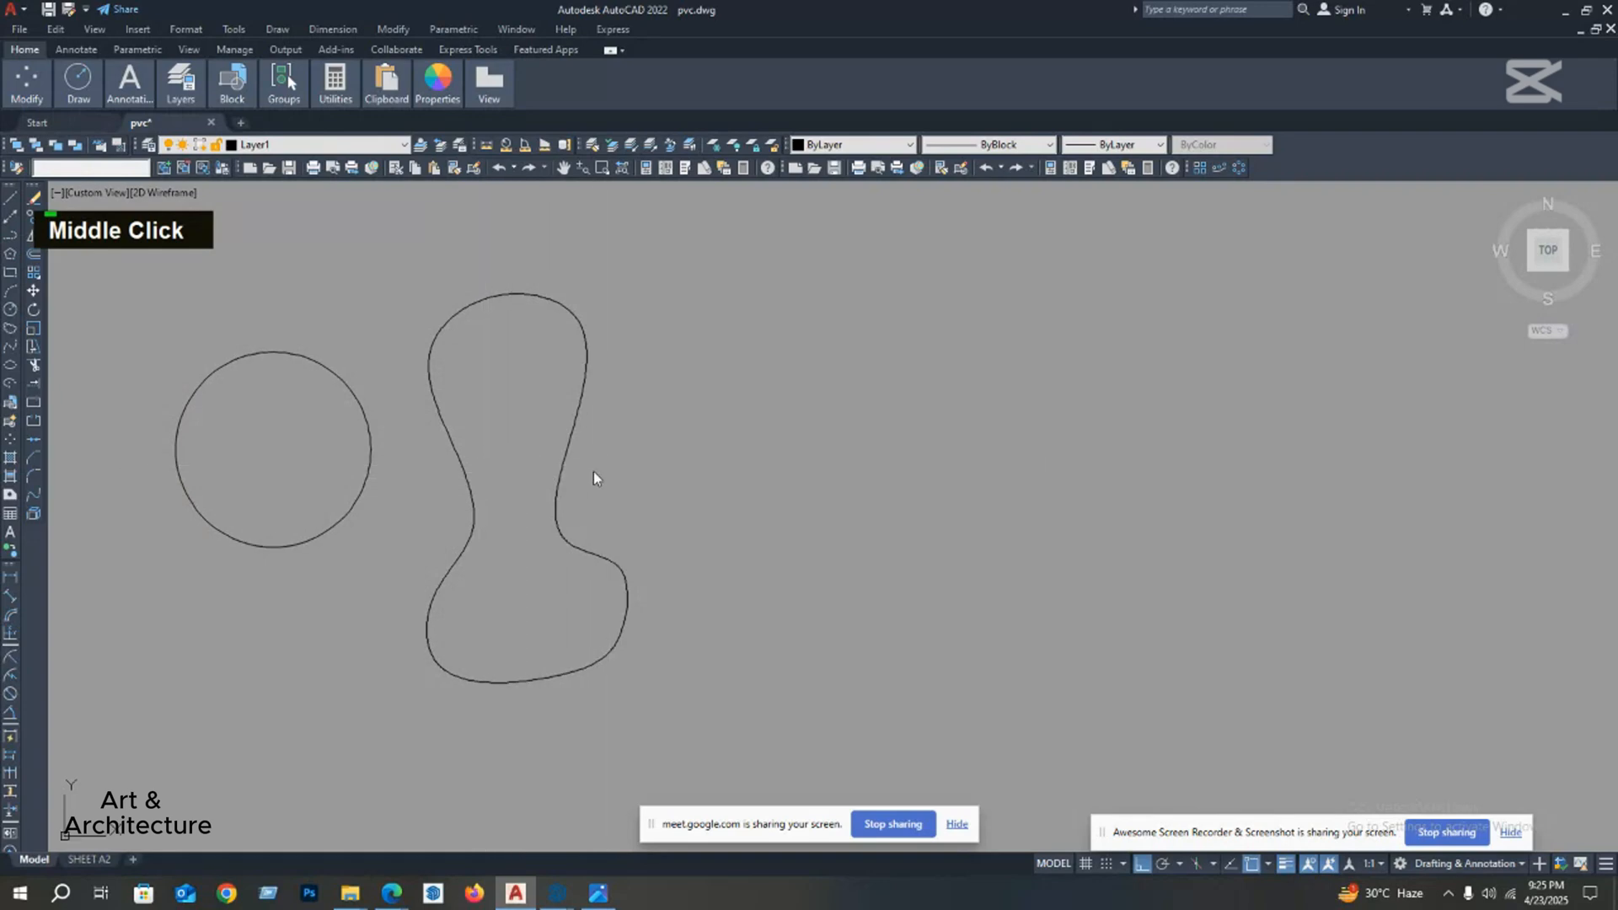
{"action": "scroll", "coordinate": [653, 480], "scroll_direction": "down", "scroll_amount": 3}
{"action": "scroll", "coordinate": [506, 489], "scroll_direction": "down", "scroll_amount": 3}
{"action": "scroll", "coordinate": [412, 491], "scroll_direction": "down", "scroll_amount": 4}
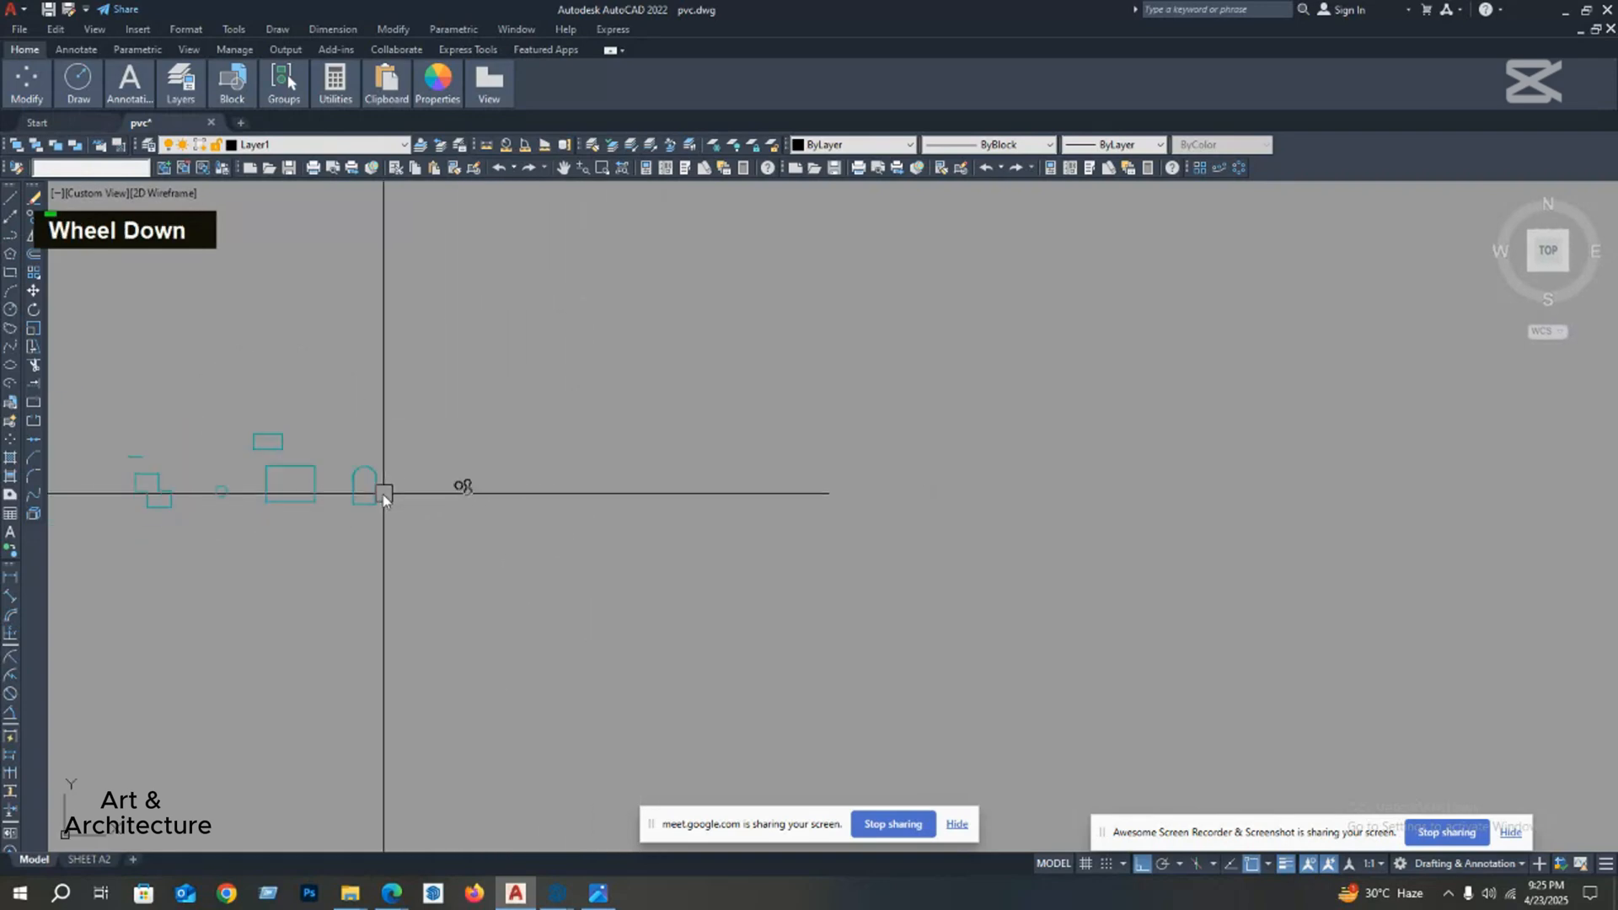
{"action": "middle_click_drag", "start_coordinate": [383, 494], "coordinate": [447, 506]}
{"action": "scroll", "coordinate": [292, 507], "scroll_direction": "up", "scroll_amount": 2}
{"action": "middle_click_drag", "start_coordinate": [280, 503], "coordinate": [306, 509]}
{"action": "scroll", "coordinate": [727, 493], "scroll_direction": "up", "scroll_amount": 6}
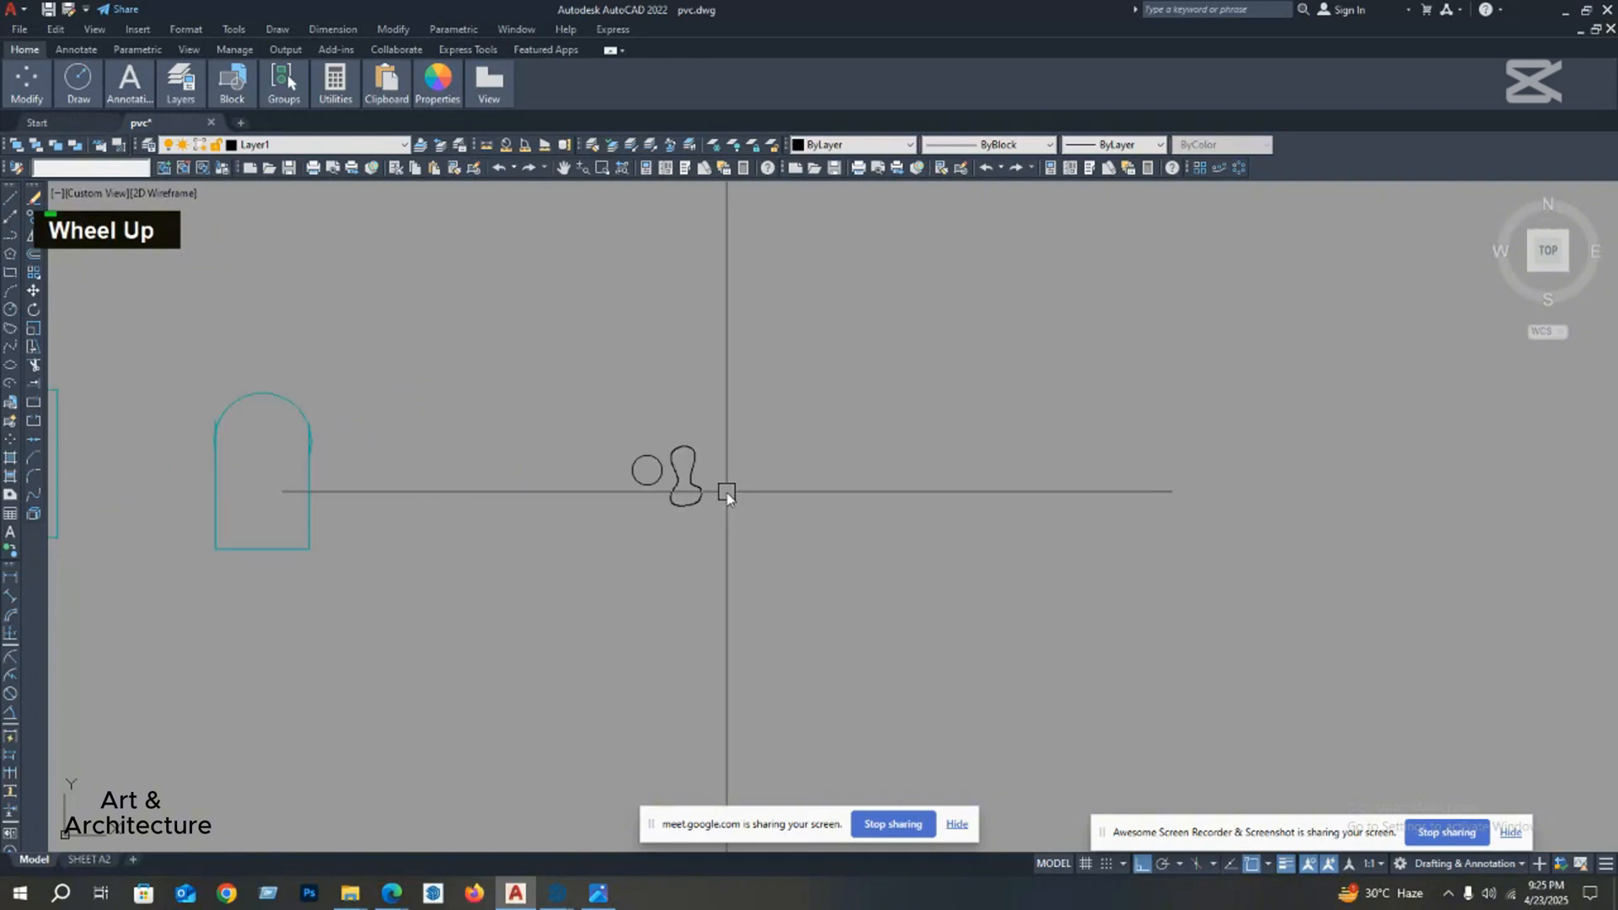
{"action": "middle_click_drag", "start_coordinate": [706, 493], "coordinate": [615, 512]}
{"action": "scroll", "coordinate": [597, 487], "scroll_direction": "up", "scroll_amount": 4}
{"action": "scroll", "coordinate": [595, 487], "scroll_direction": "up", "scroll_amount": 2}
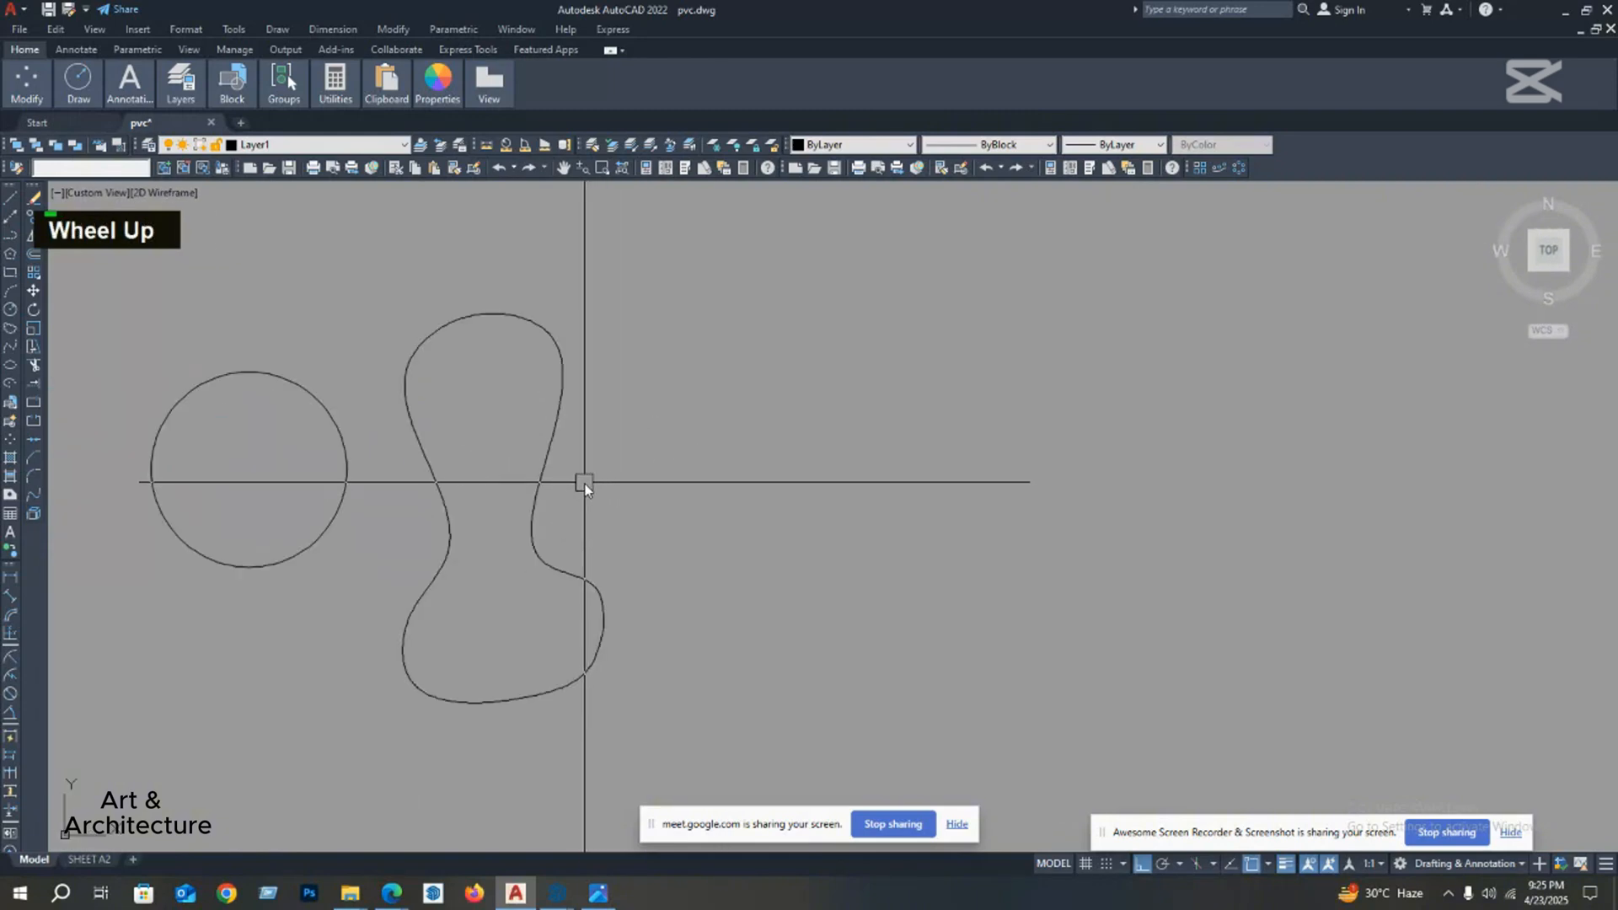
{"action": "left_click", "coordinate": [537, 515]}
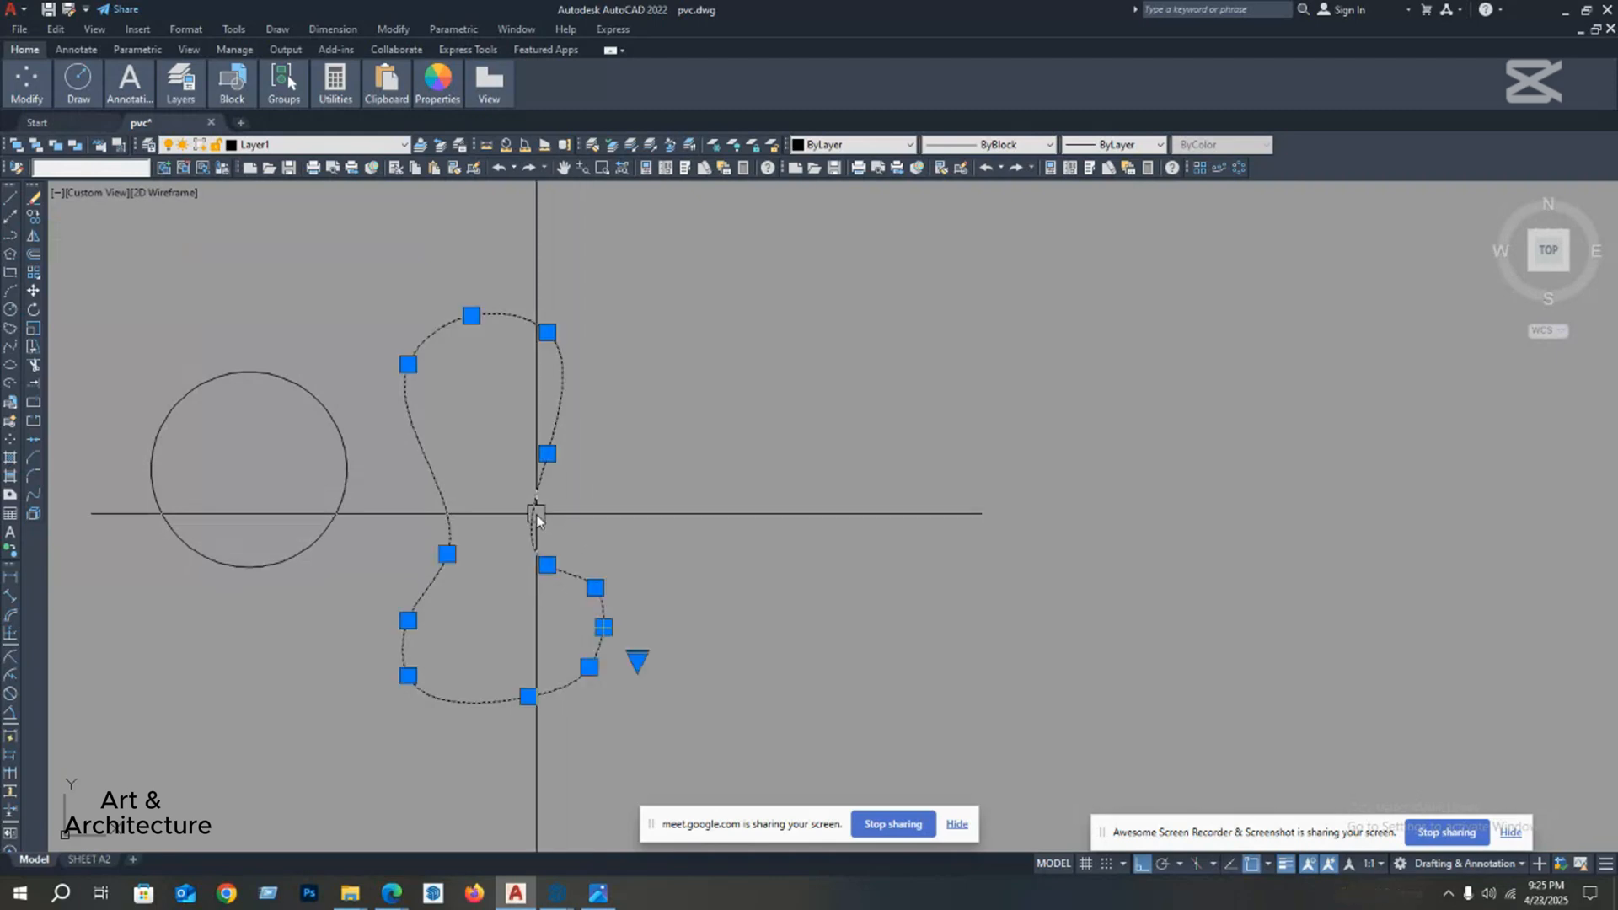
{"action": "key", "text": "Escape"}
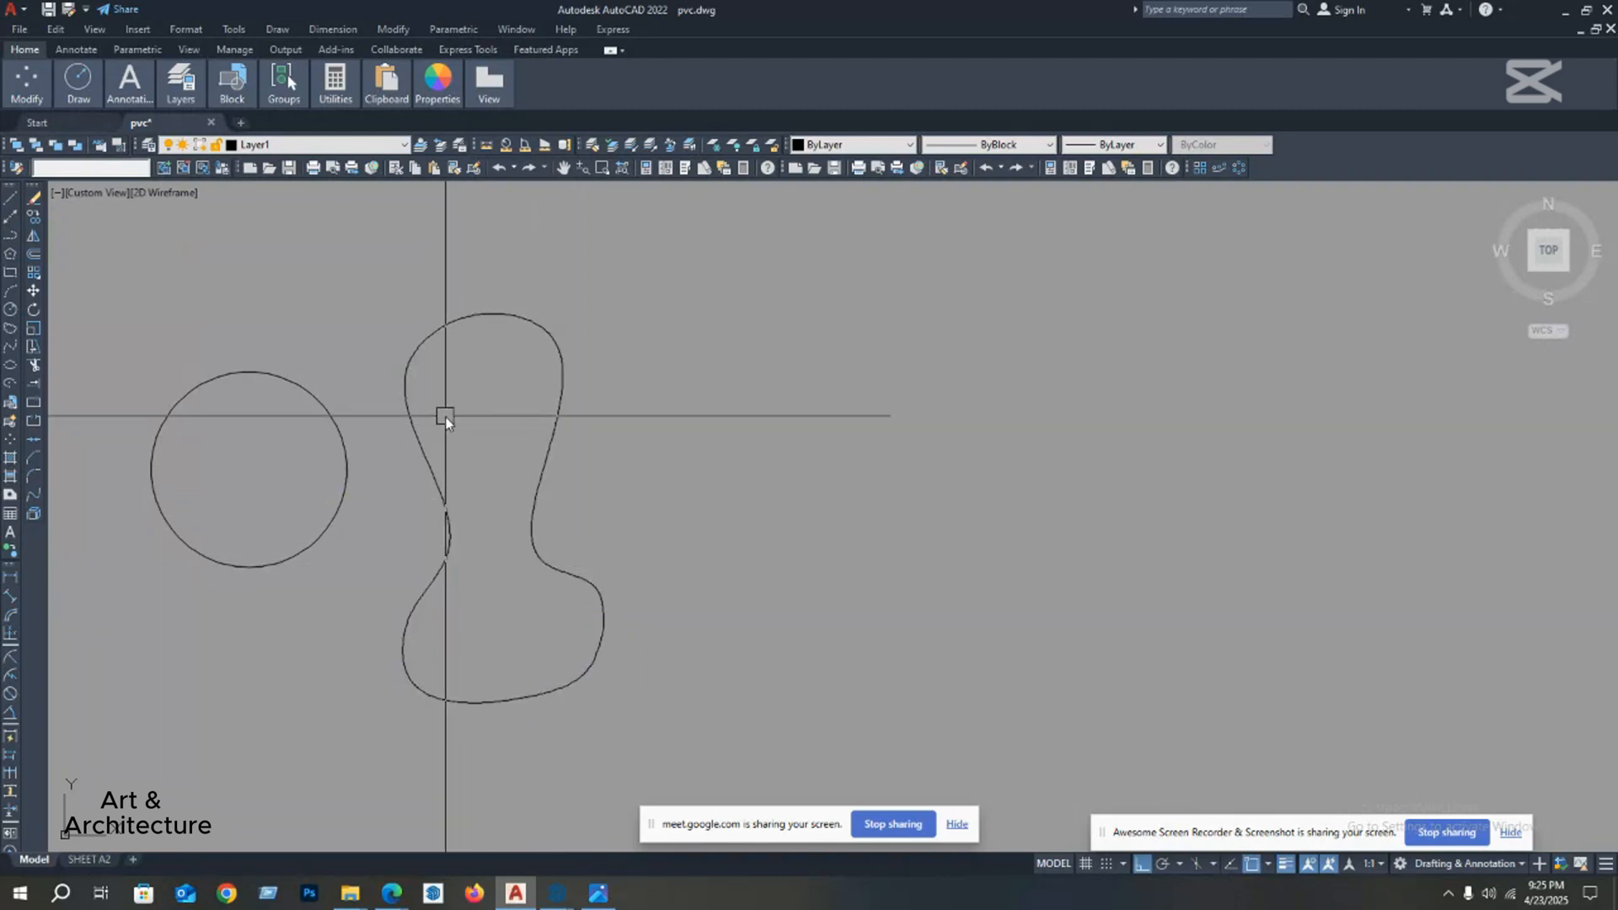
{"action": "middle_click_drag", "start_coordinate": [446, 419], "coordinate": [405, 441]}
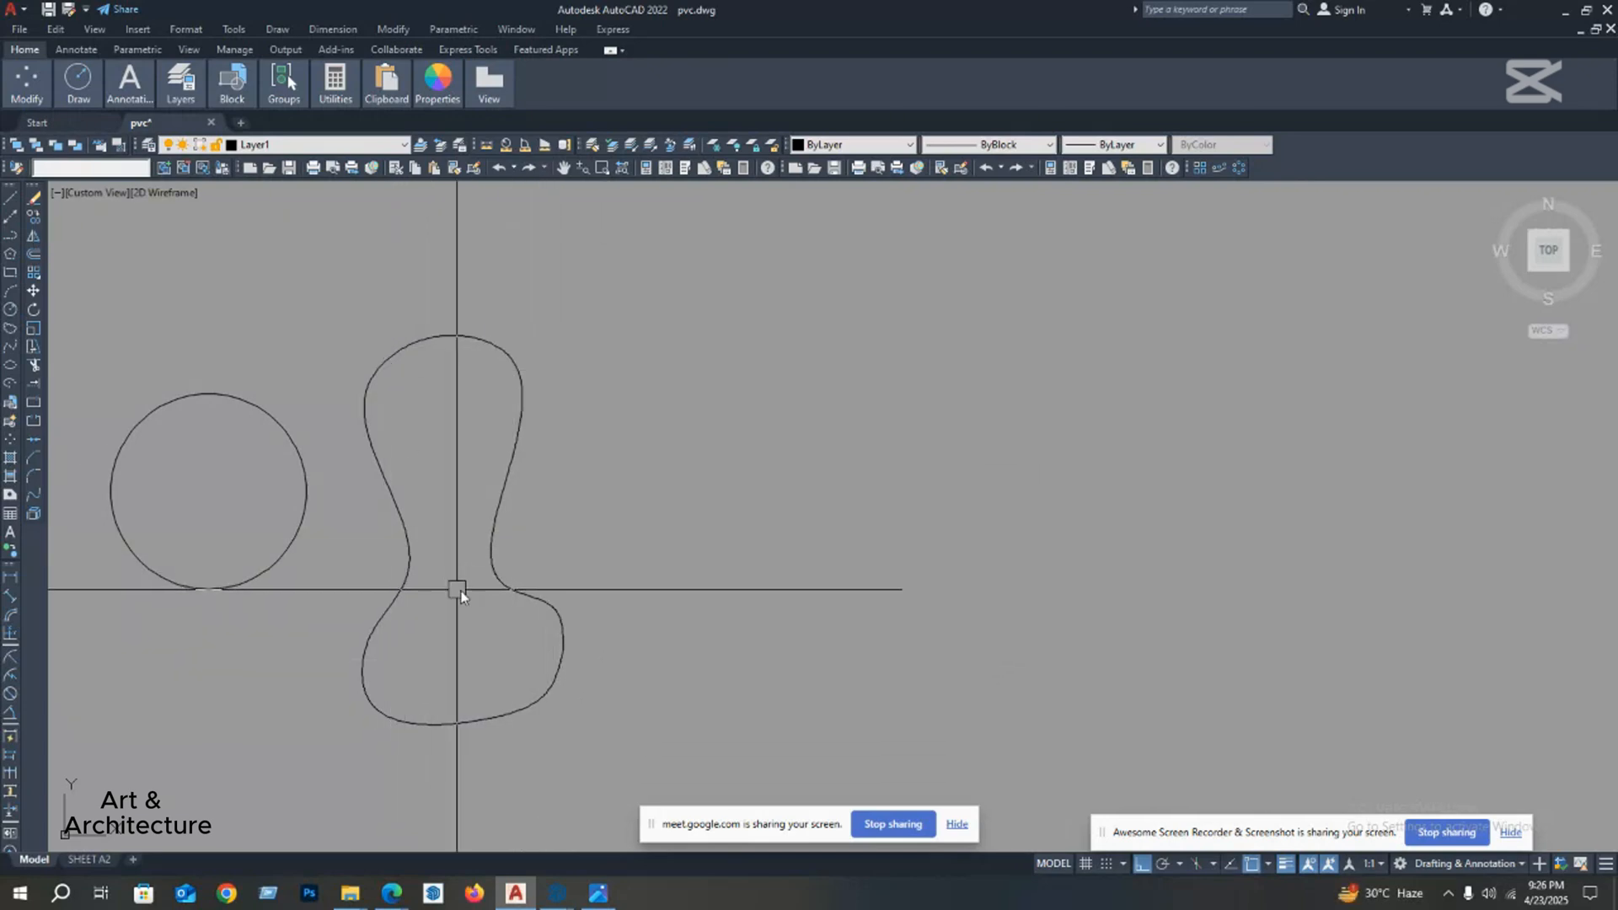
{"action": "middle_click_drag", "start_coordinate": [528, 541], "coordinate": [565, 494]}
{"action": "left_click", "coordinate": [500, 531]}
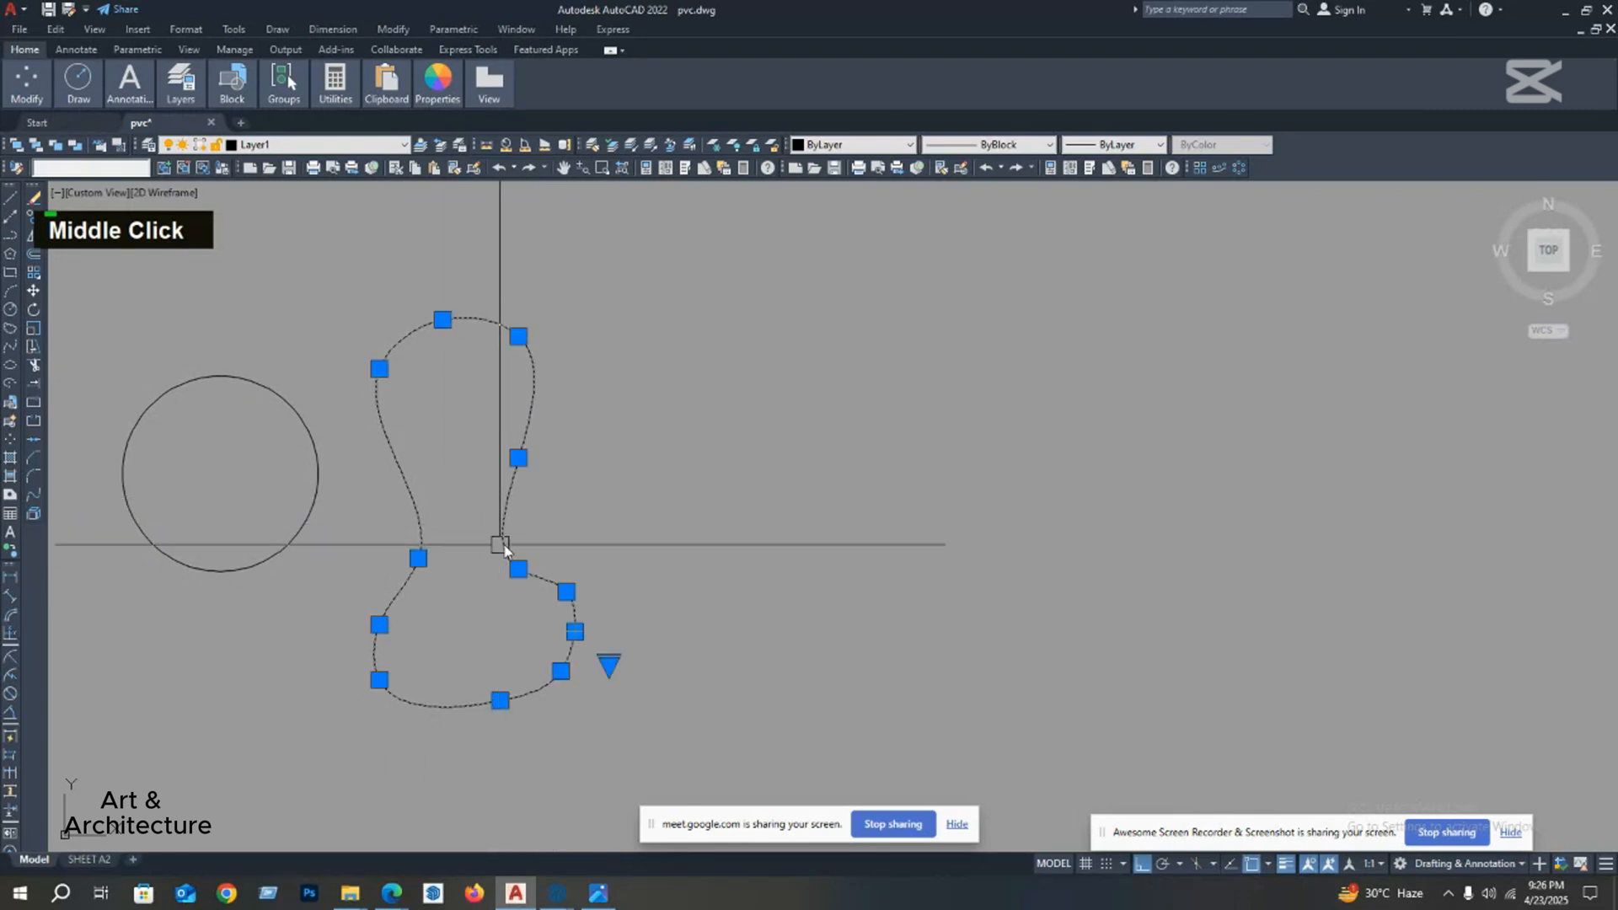
{"action": "scroll", "coordinate": [536, 516], "scroll_direction": "down", "scroll_amount": 4}
{"action": "key", "text": "Escape"}
Step: Draw a small upright ellipse in the empty space to the right of the spline
{"action": "mouse_move", "coordinate": [426, 482]}
{"action": "middle_mouse_down"}
{"action": "mouse_move", "coordinate": [345, 460]}
{"action": "mouse_move", "coordinate": [343, 498]}
{"action": "middle_mouse_up"}
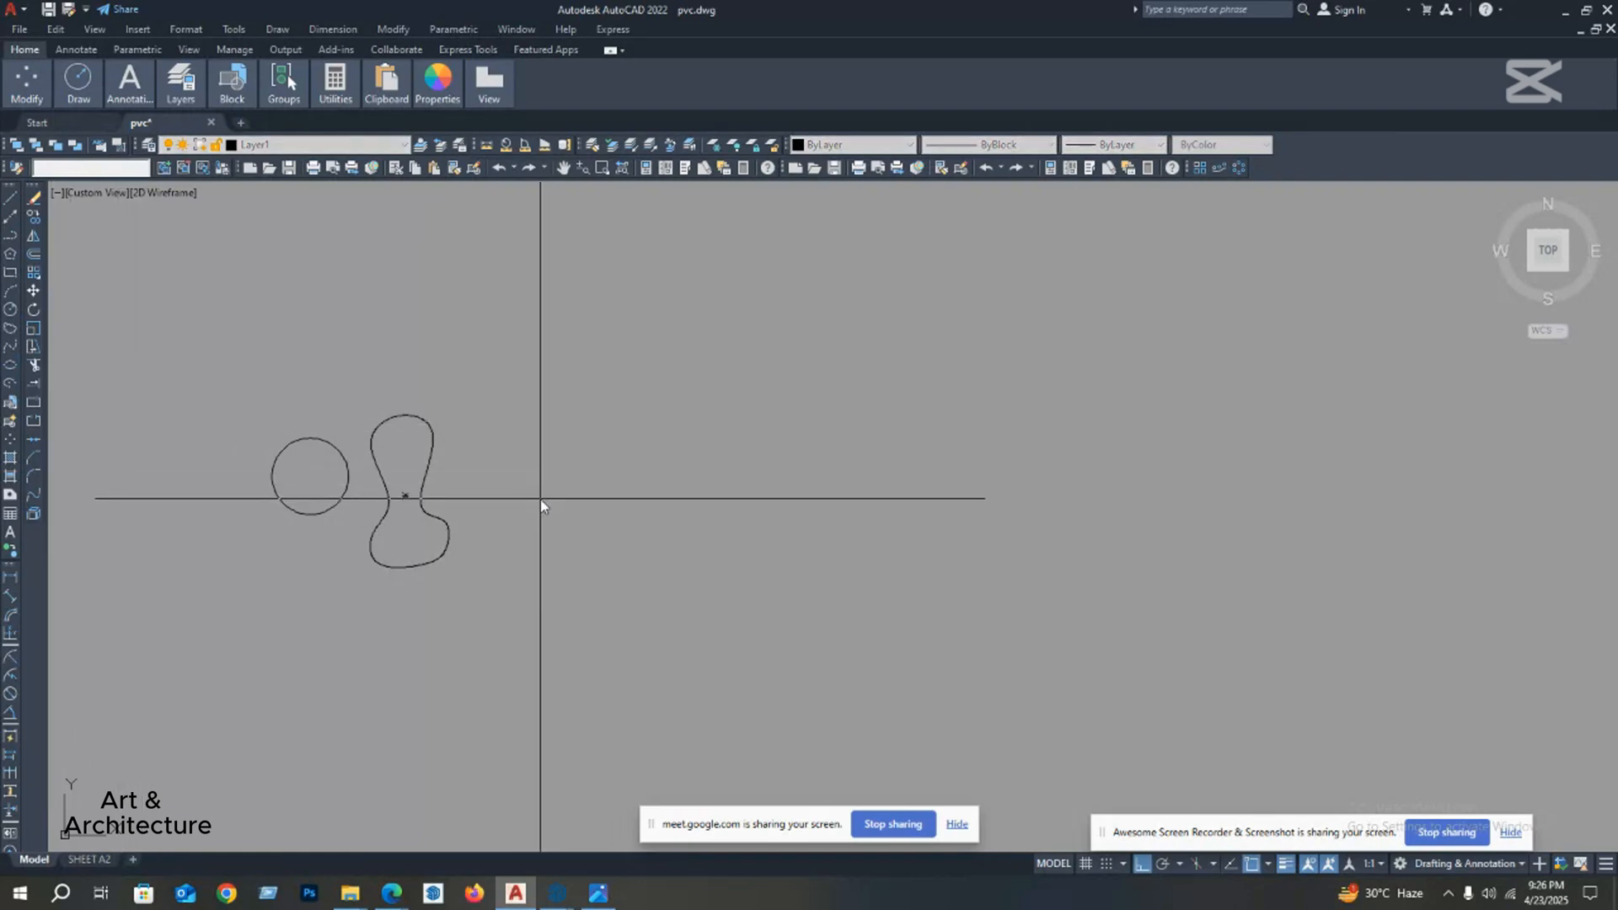
{"action": "middle_click_drag", "start_coordinate": [540, 499], "coordinate": [506, 493]}
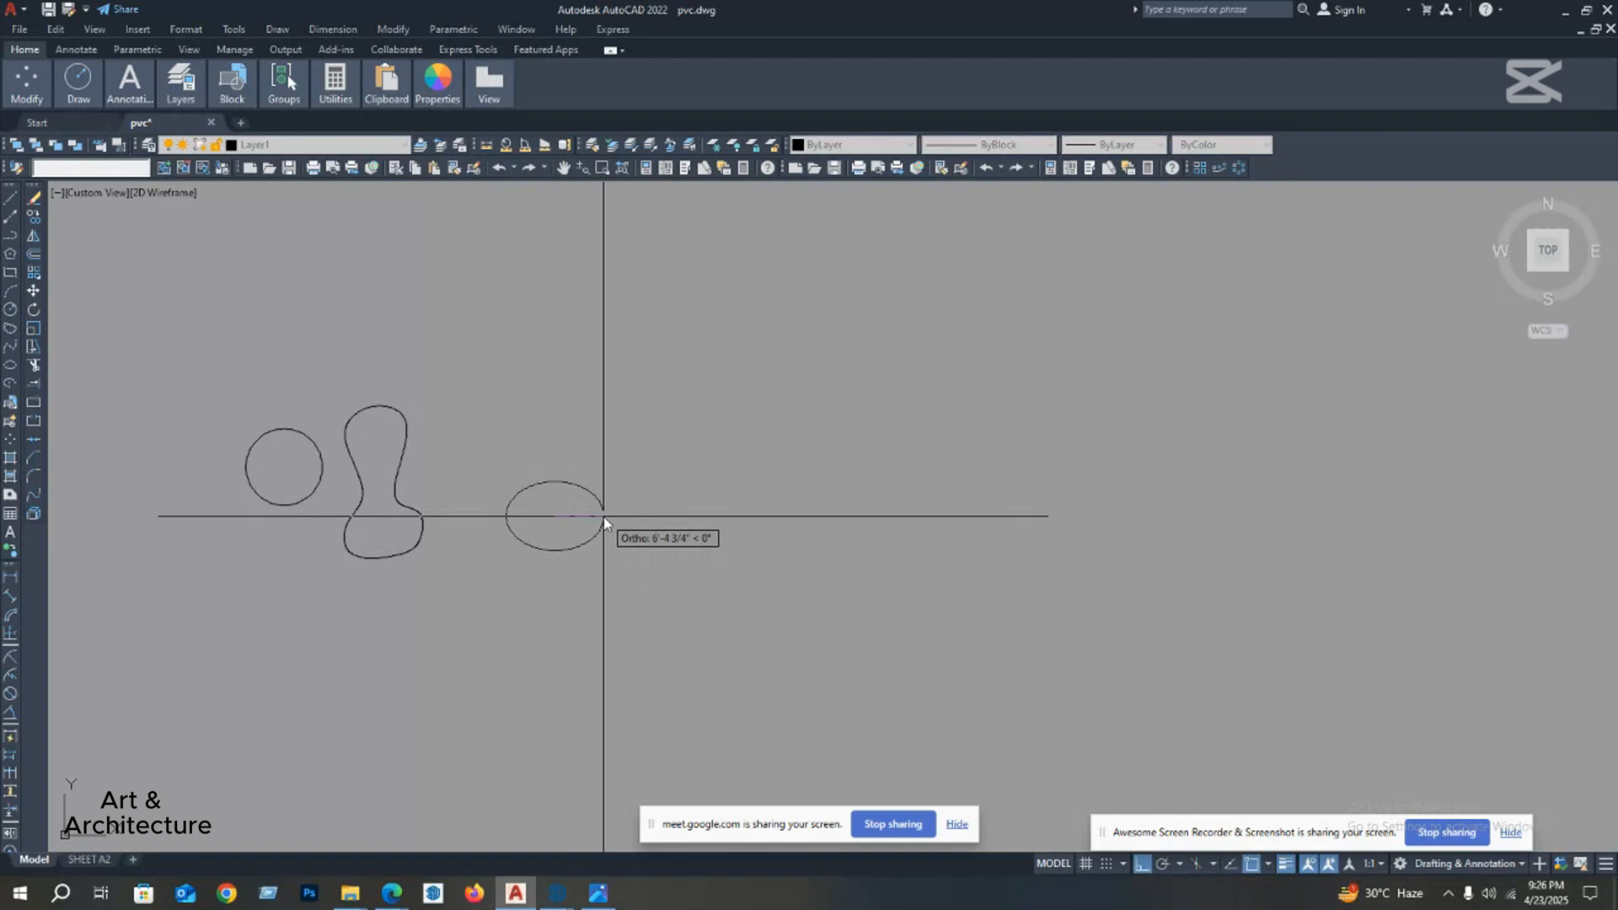
{"action": "key", "text": "Return"}
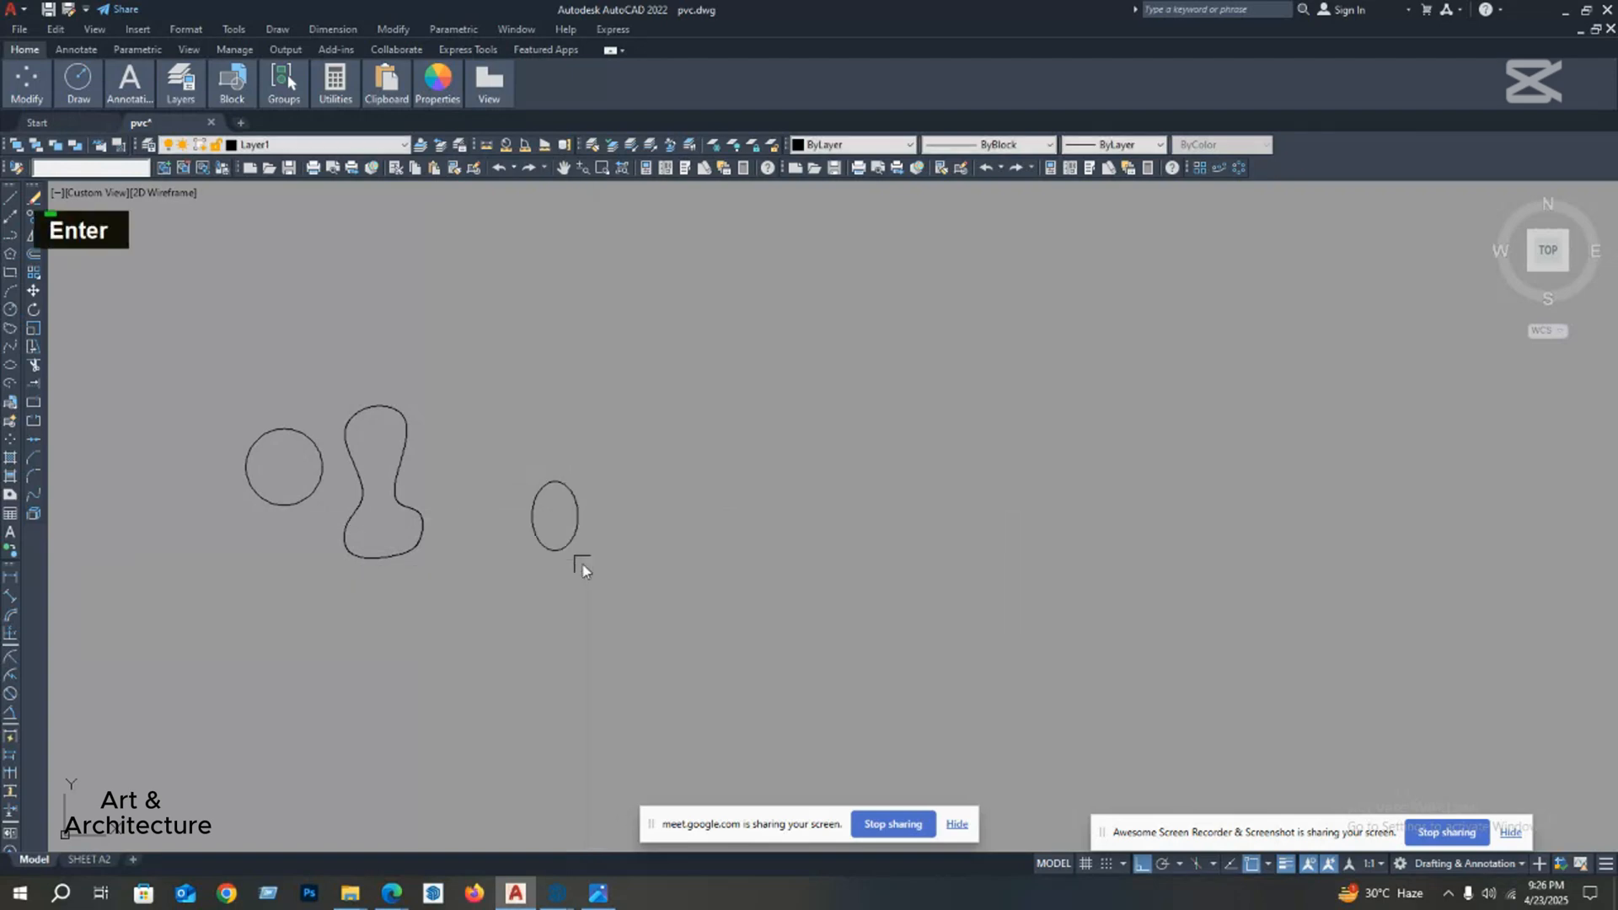
{"action": "scroll", "coordinate": [570, 524], "scroll_direction": "up", "scroll_amount": 4}
{"action": "middle_click_drag", "start_coordinate": [470, 552], "coordinate": [539, 552]}
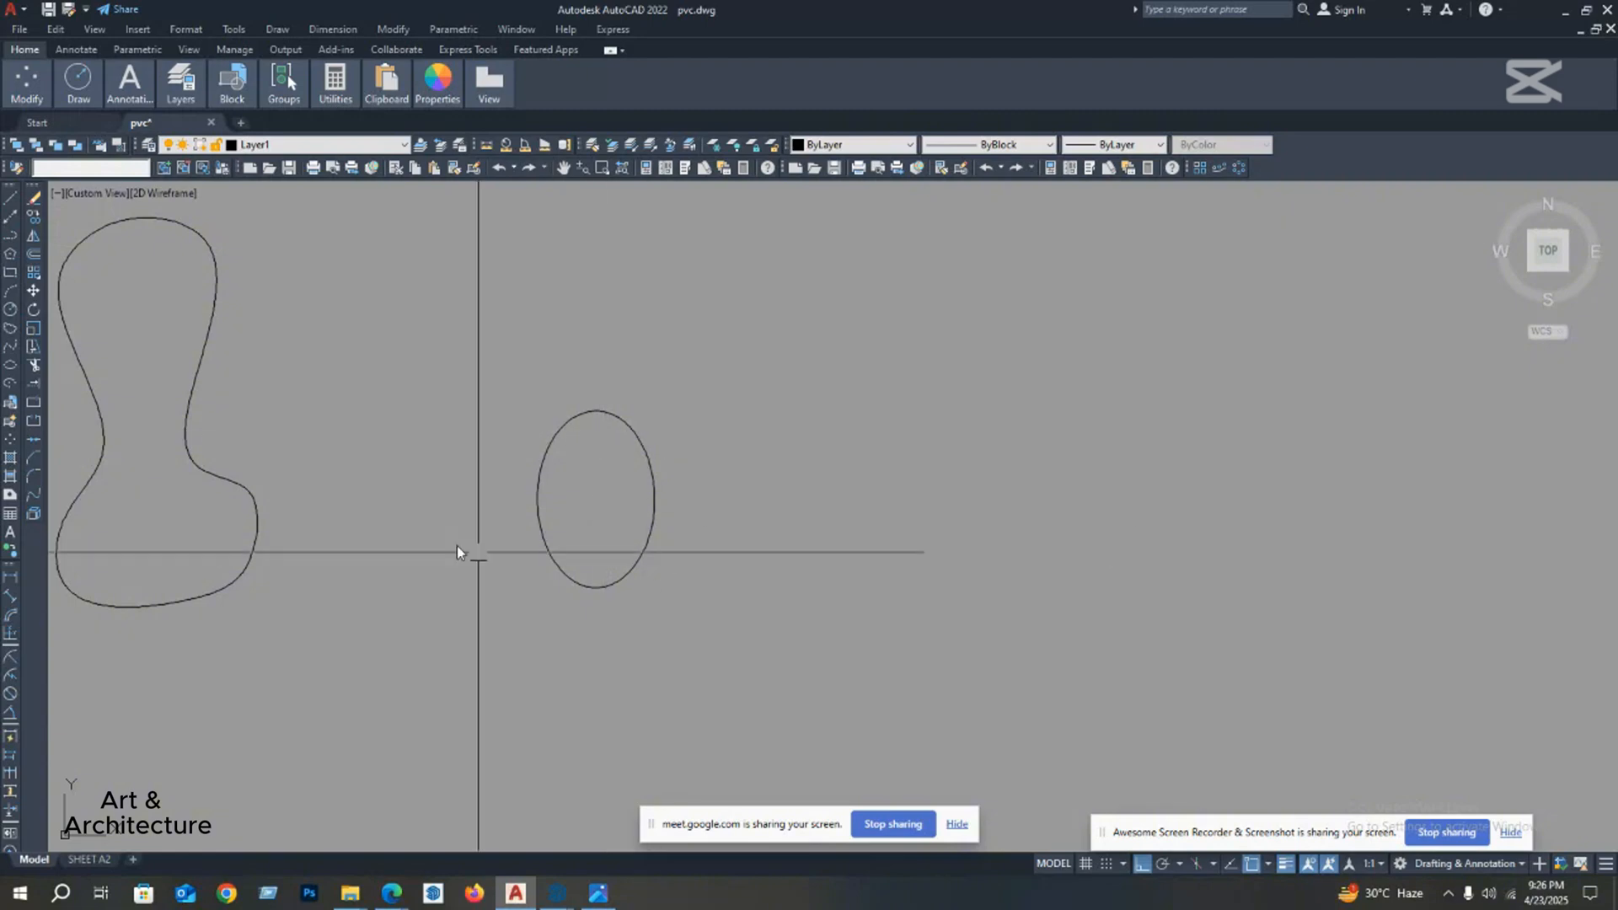
Step: Draw an elliptical arc to the right of the small ellipse, forming the right half of a wide ellipse open to the left
{"action": "mouse_move", "coordinate": [595, 495]}
{"action": "middle_mouse_down"}
{"action": "mouse_move", "coordinate": [574, 514]}
{"action": "mouse_move", "coordinate": [635, 505]}
{"action": "mouse_move", "coordinate": [603, 504]}
{"action": "middle_mouse_up"}
{"action": "scroll", "coordinate": [574, 532], "scroll_direction": "down", "scroll_amount": 6}
{"action": "scroll", "coordinate": [590, 533], "scroll_direction": "up", "scroll_amount": 4}
{"action": "scroll", "coordinate": [637, 504], "scroll_direction": "down", "scroll_amount": 6}
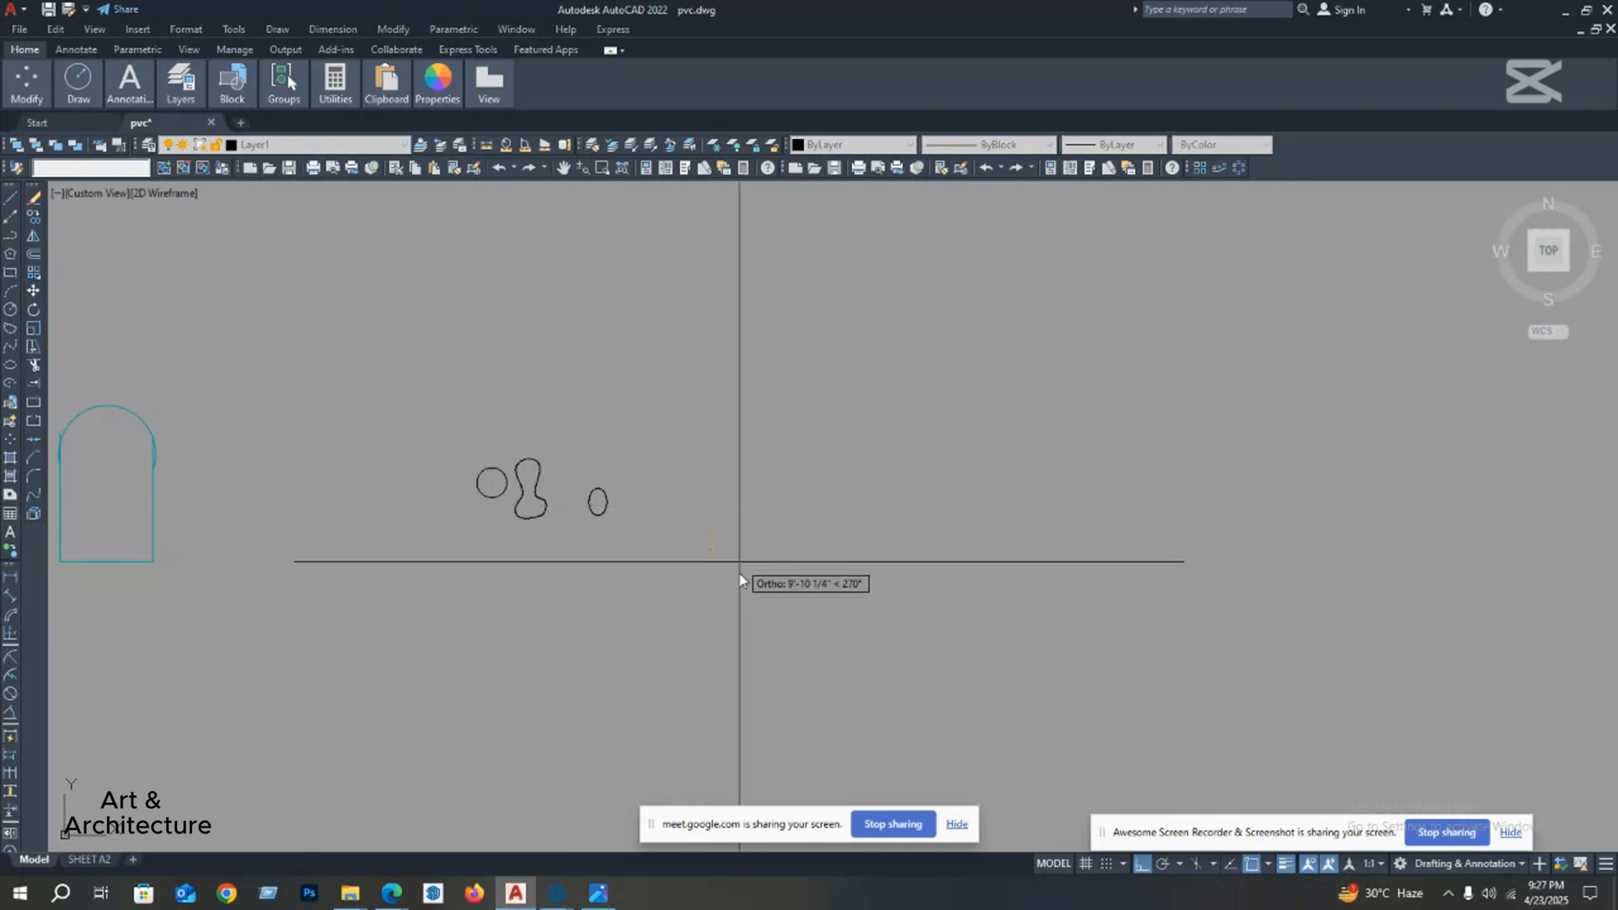
{"action": "left_click", "coordinate": [666, 617]}
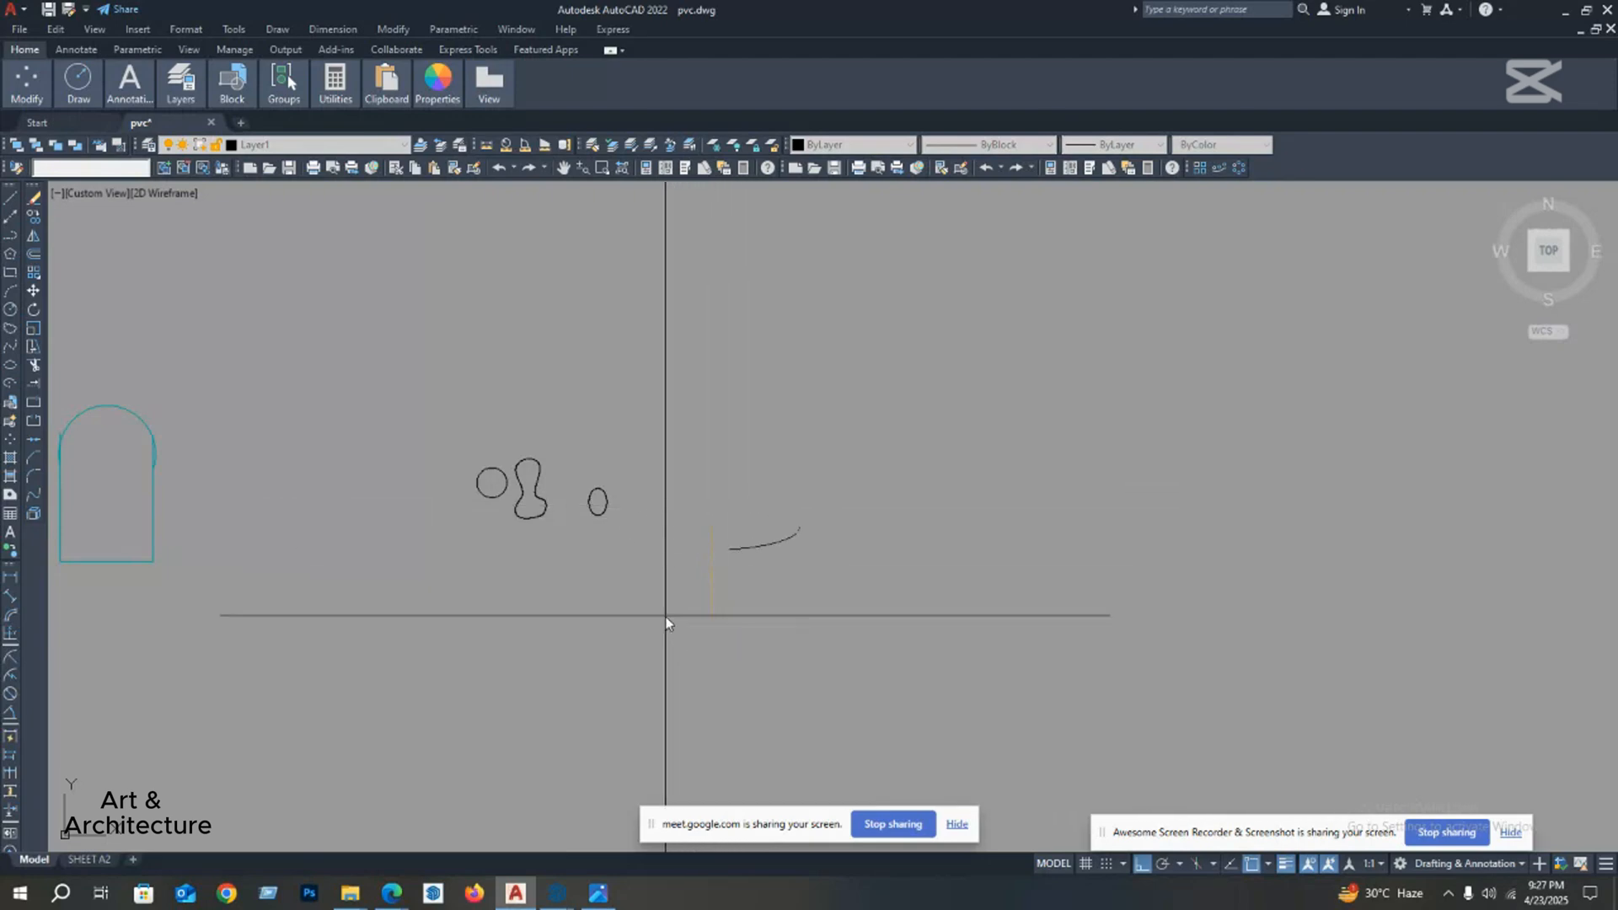
{"action": "right_click", "coordinate": [719, 606]}
{"action": "left_click", "coordinate": [724, 614]}
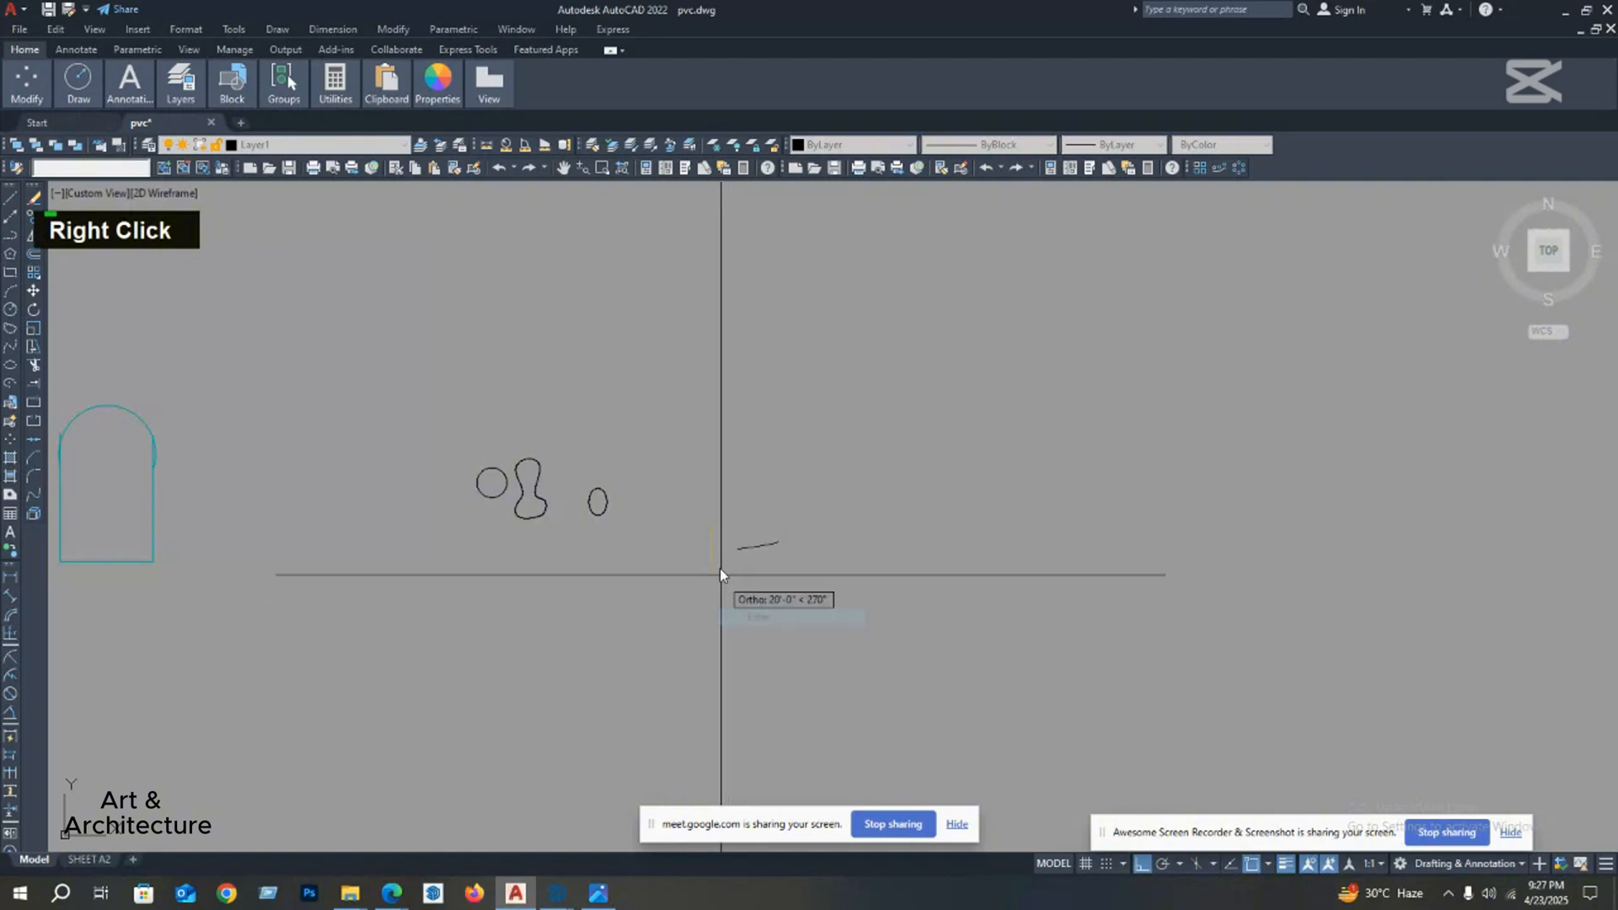
{"action": "left_click", "coordinate": [712, 485]}
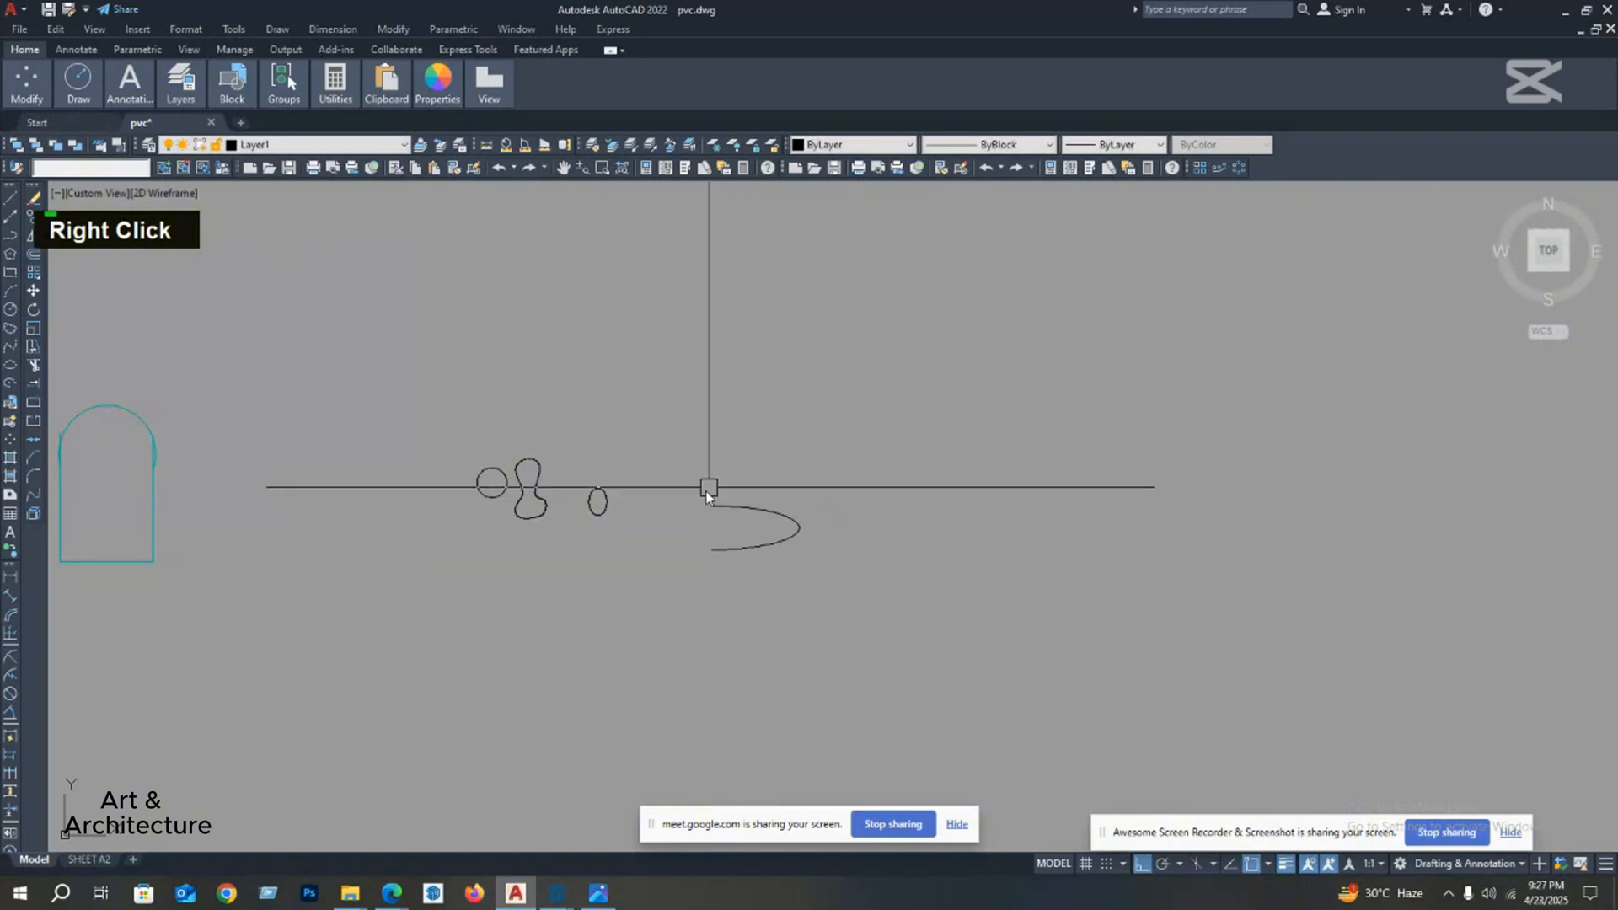
Step: Hatch the interior of the arch-topped shape with the solid blue fill and finish the command
{"action": "middle_click_drag", "start_coordinate": [743, 535], "coordinate": [737, 548]}
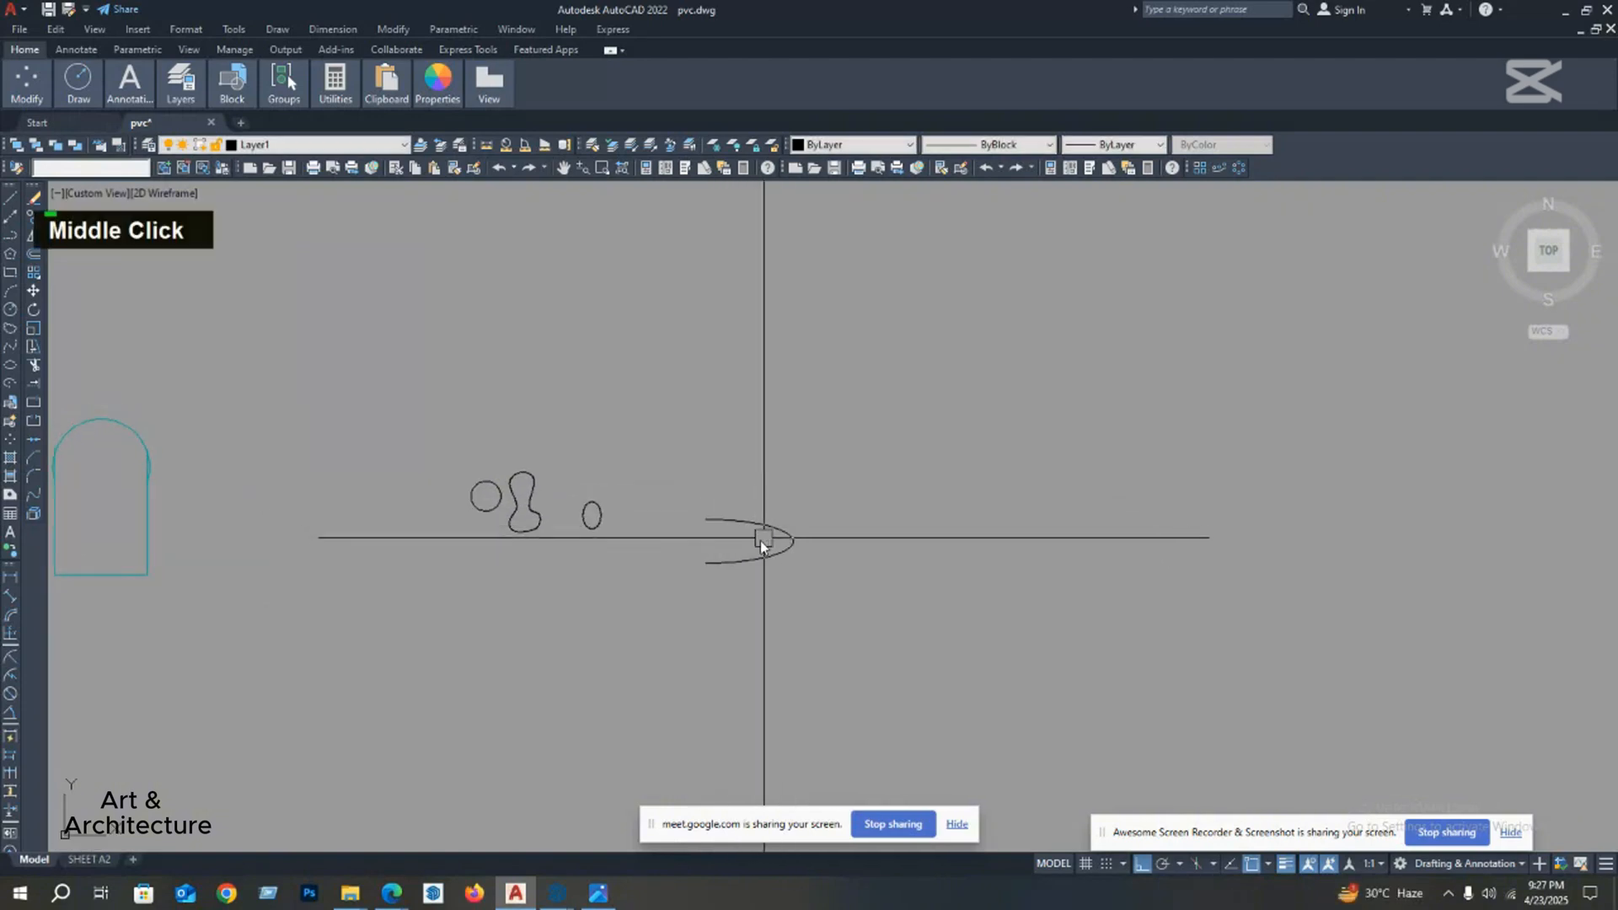
{"action": "scroll", "coordinate": [686, 531], "scroll_direction": "down", "scroll_amount": 2}
{"action": "scroll", "coordinate": [609, 509], "scroll_direction": "up", "scroll_amount": 2}
{"action": "scroll", "coordinate": [638, 516], "scroll_direction": "up", "scroll_amount": 3}
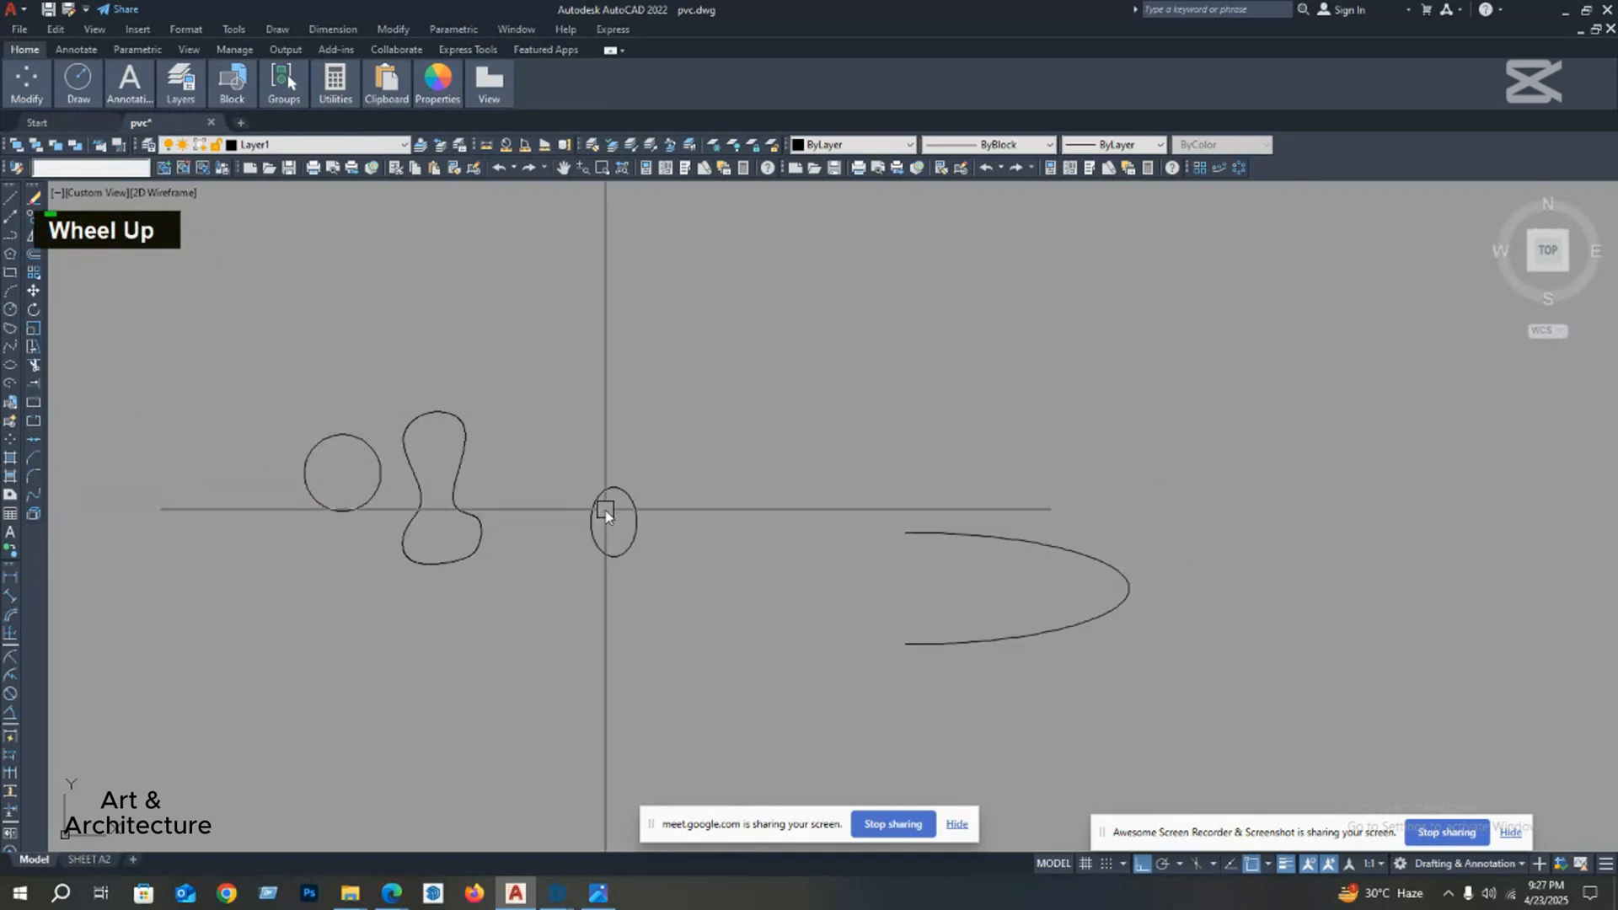
{"action": "scroll", "coordinate": [665, 507], "scroll_direction": "down", "scroll_amount": 4}
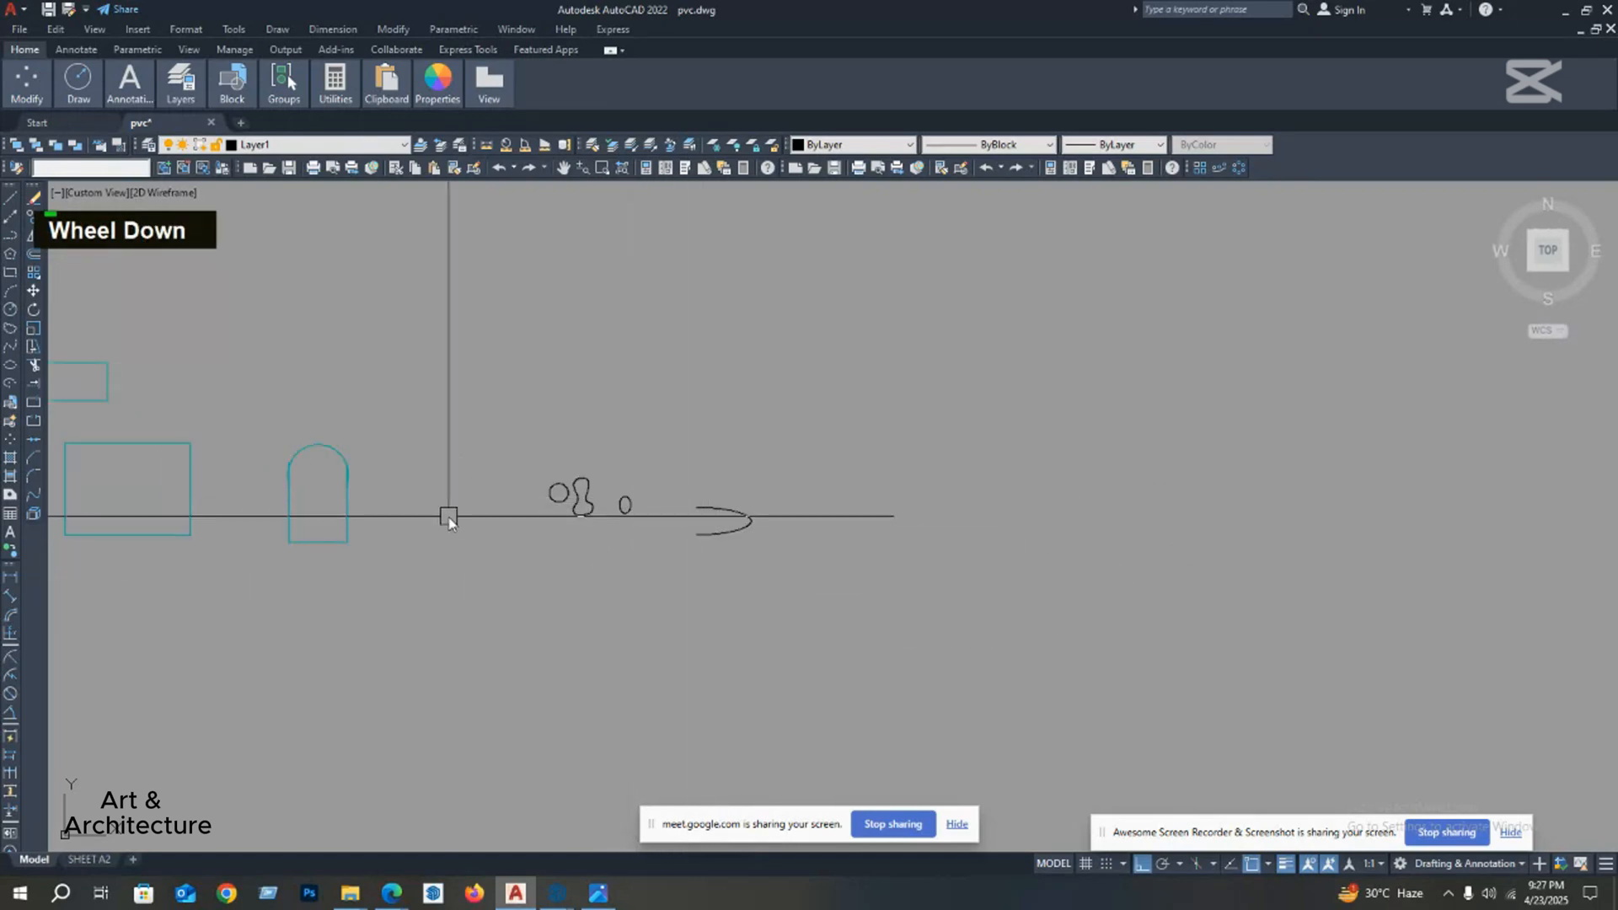
{"action": "left_click", "coordinate": [10, 466]}
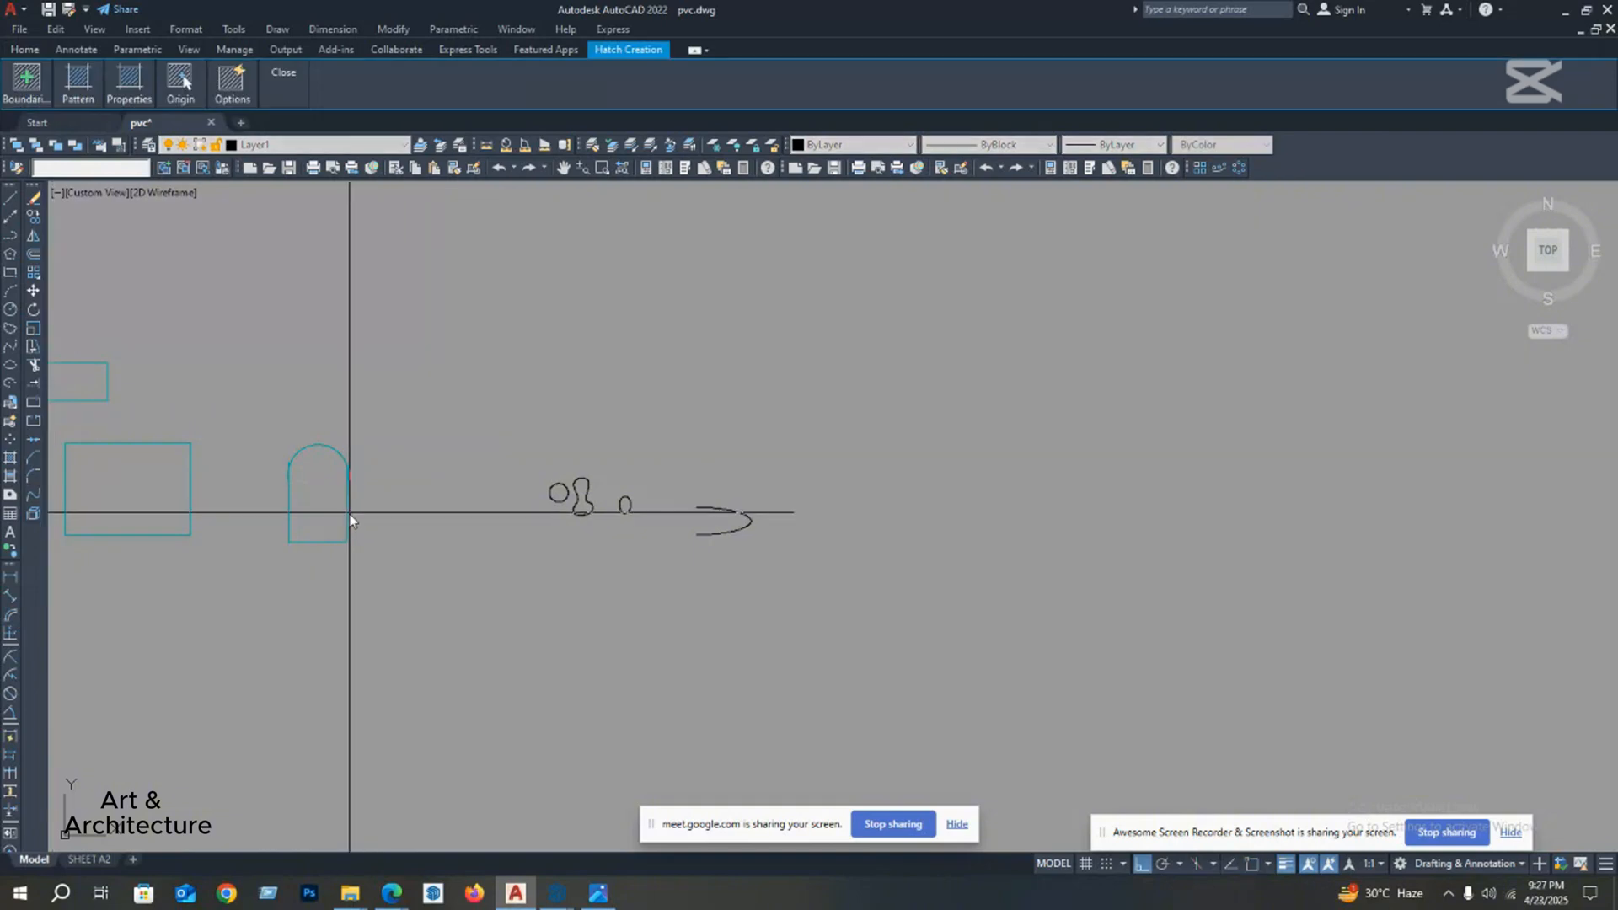
{"action": "middle_click_drag", "start_coordinate": [350, 514], "coordinate": [526, 520]}
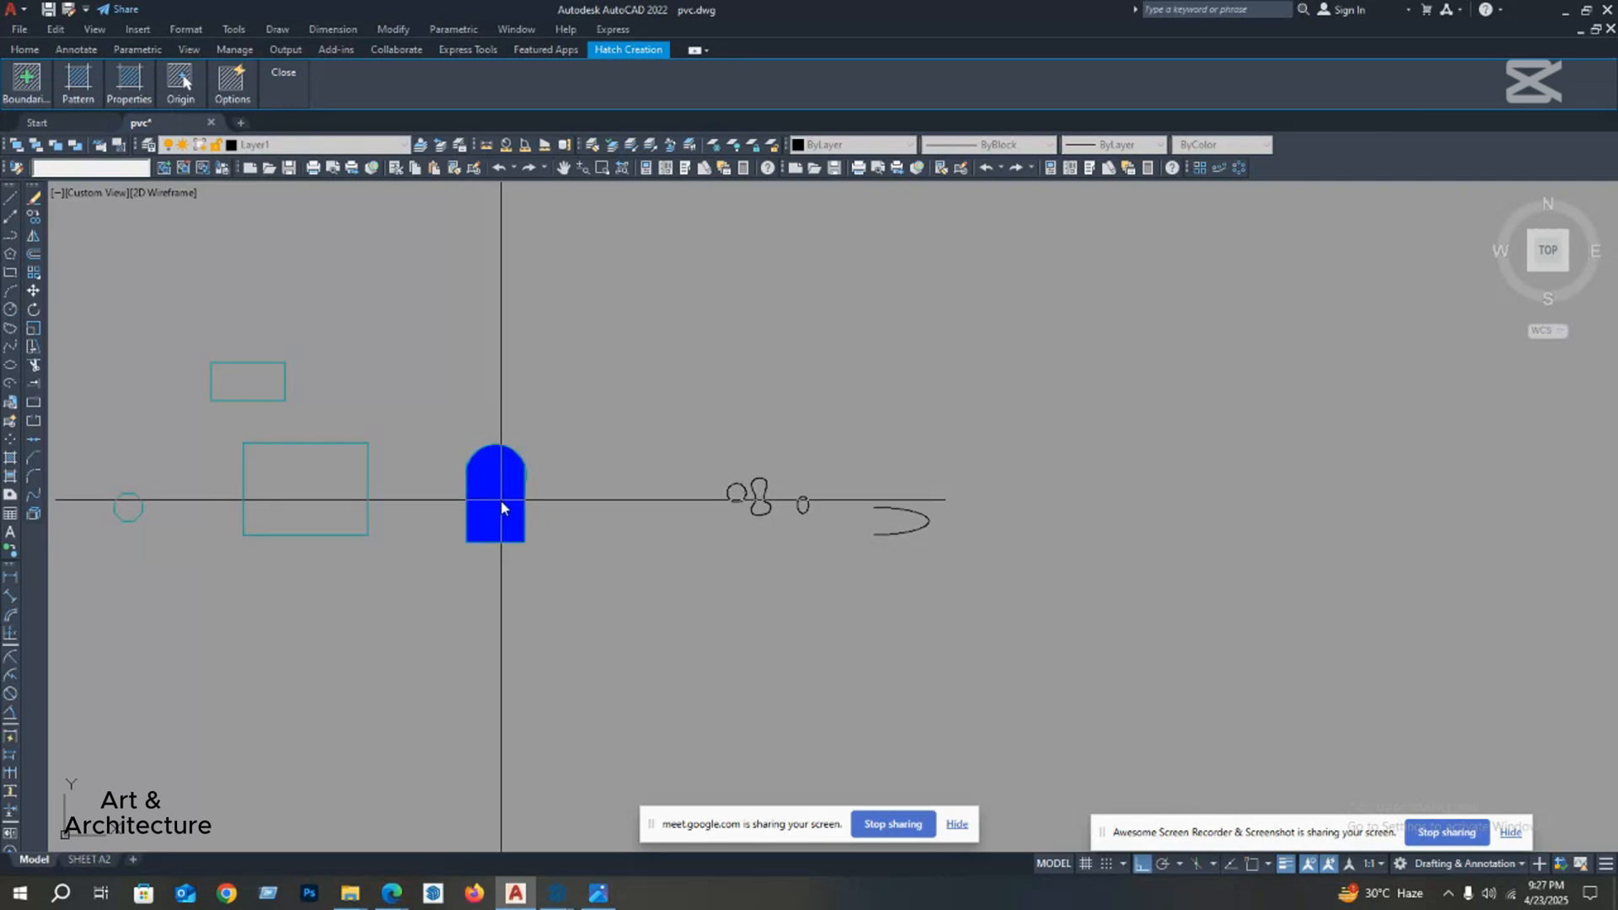
{"action": "right_click", "coordinate": [502, 506]}
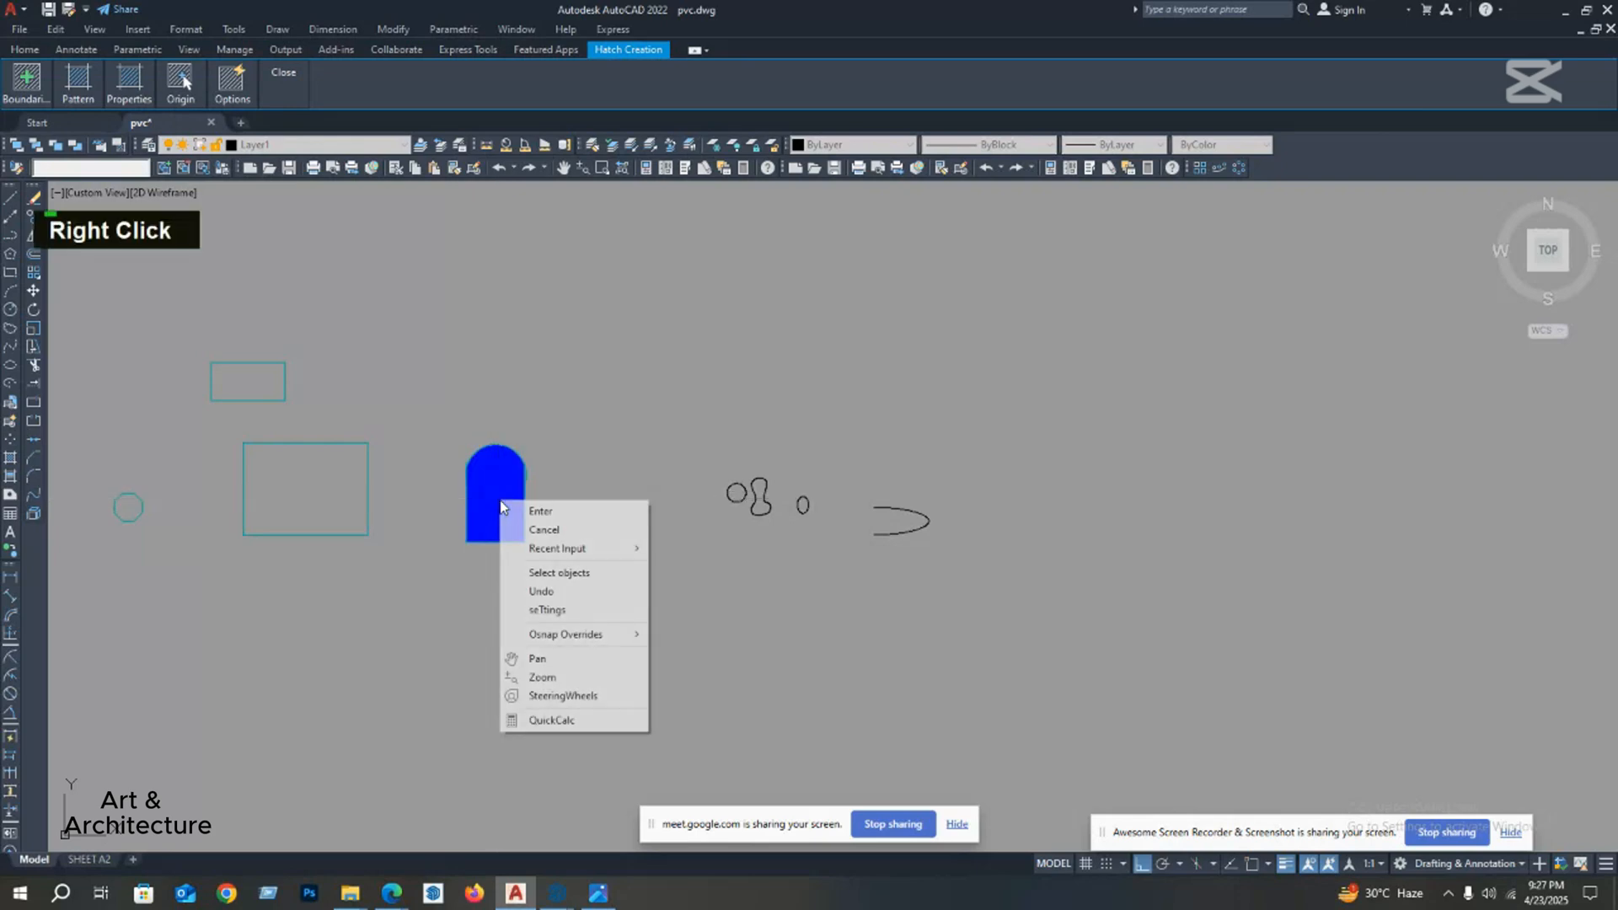
{"action": "left_click", "coordinate": [531, 512]}
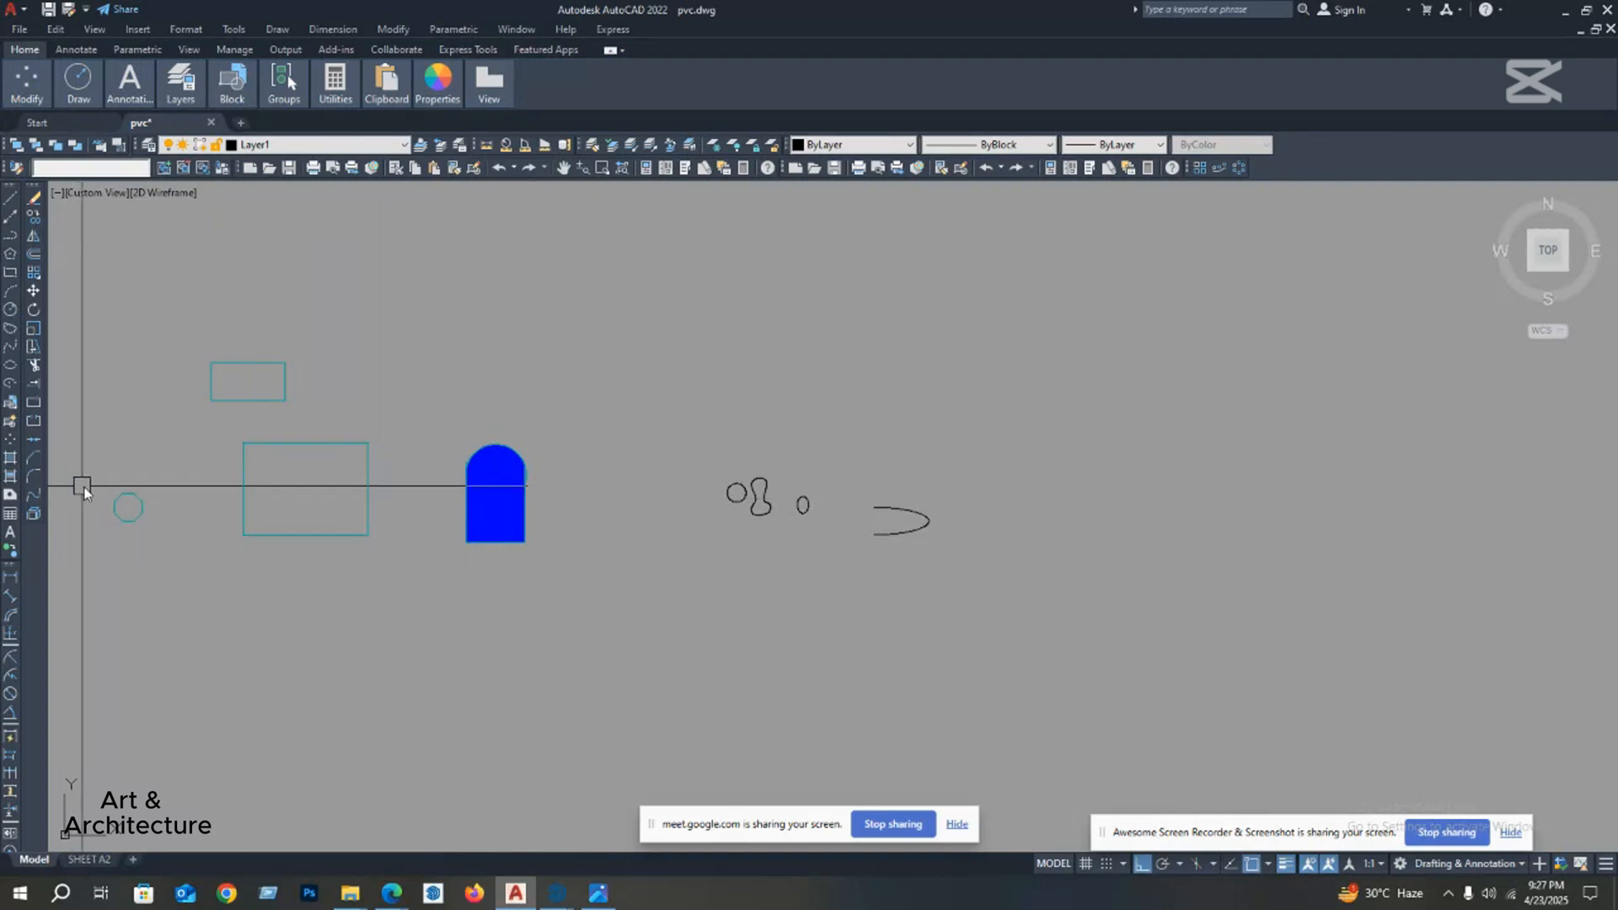
Step: Hatch the interiors of the large and small rectangles with the solid blue fill and finish the command
{"action": "type", "text": "h"}
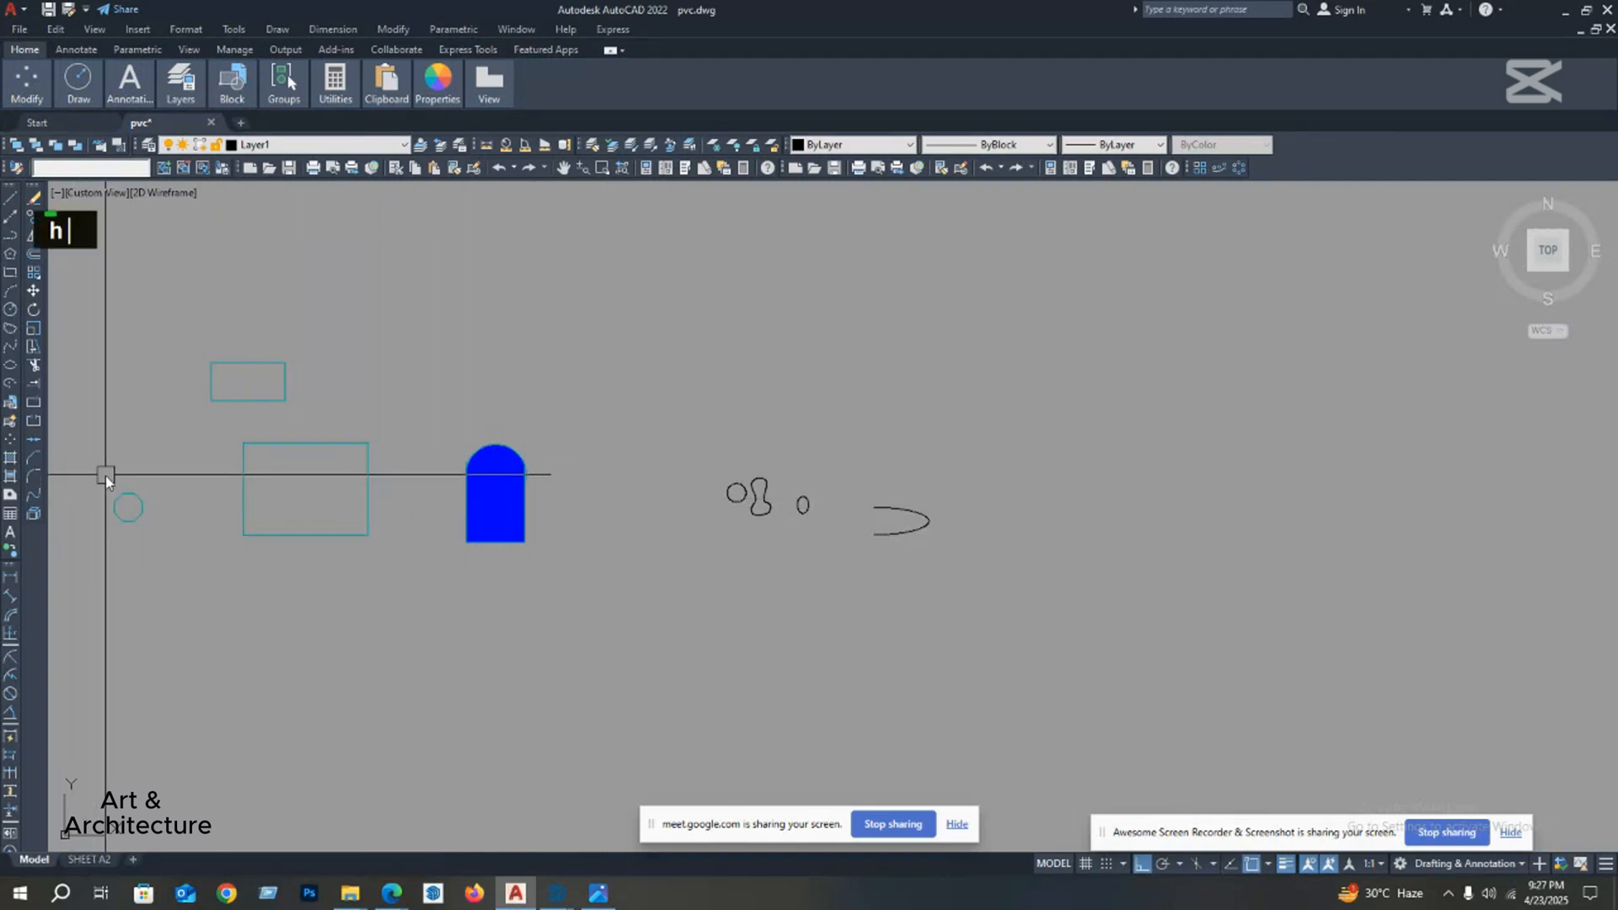
{"action": "key", "text": "space"}
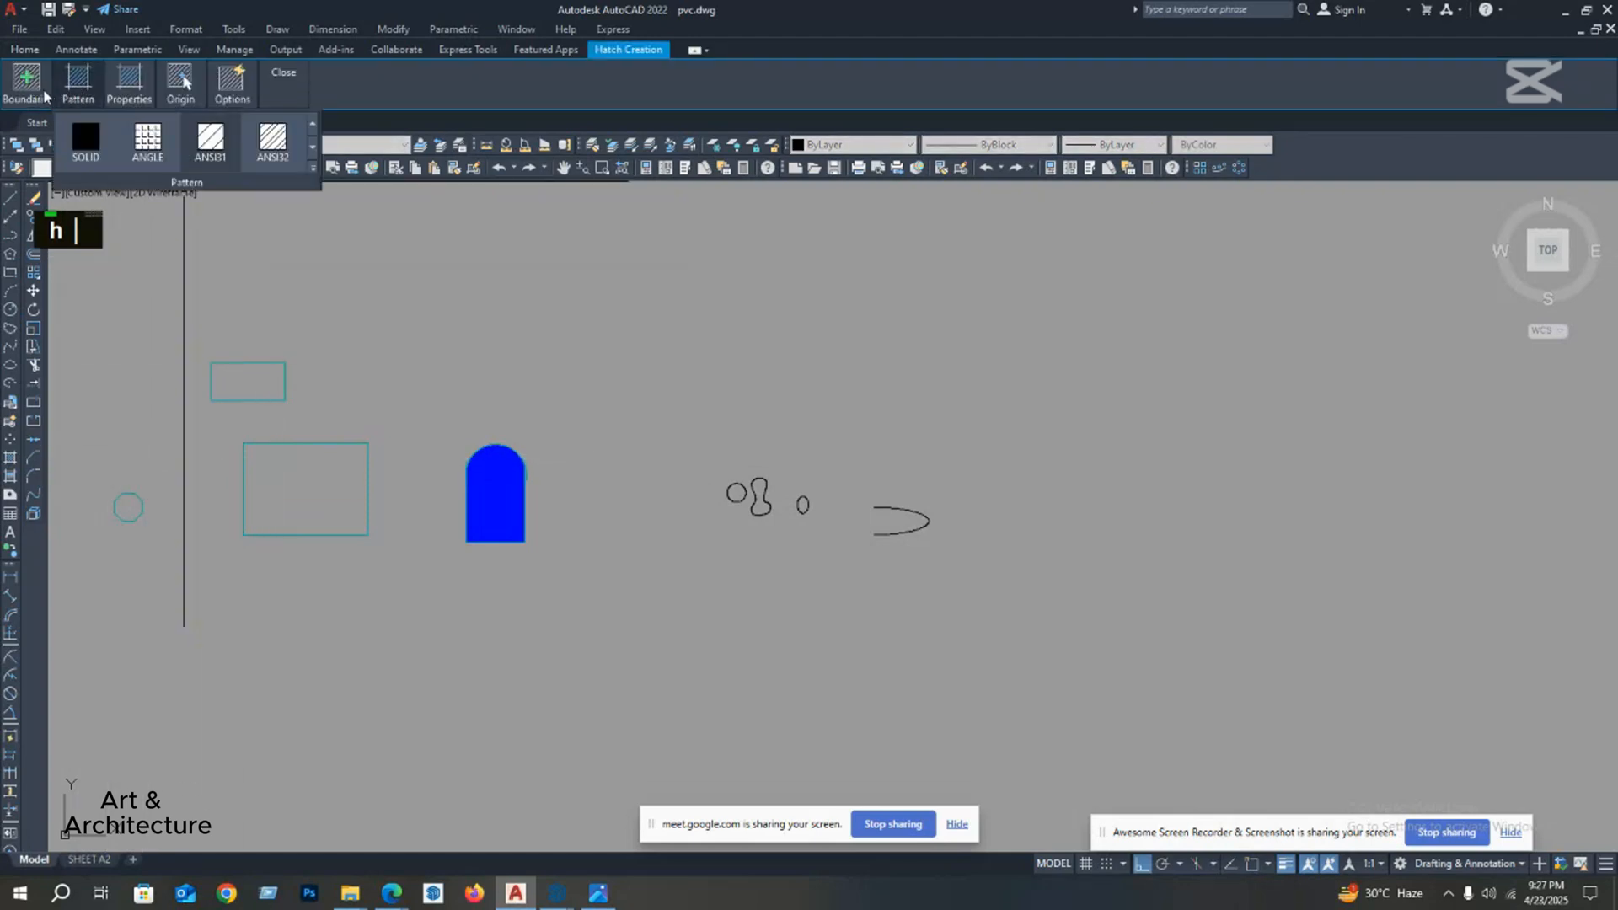
{"action": "mouse_move", "coordinate": [37, 95]}
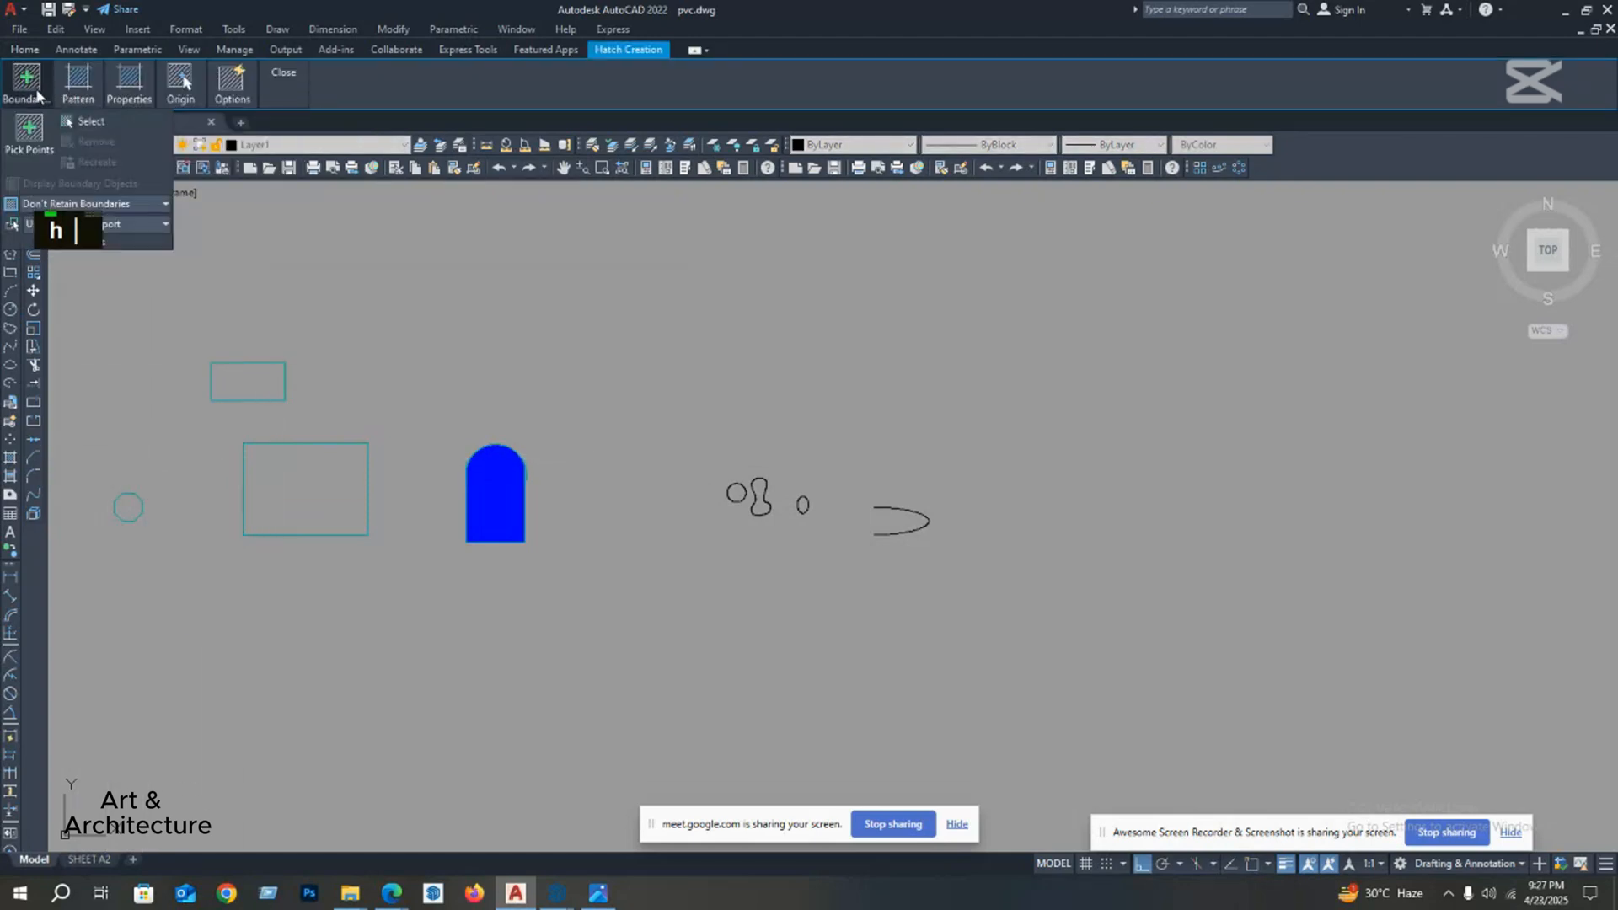
{"action": "left_click", "coordinate": [26, 135]}
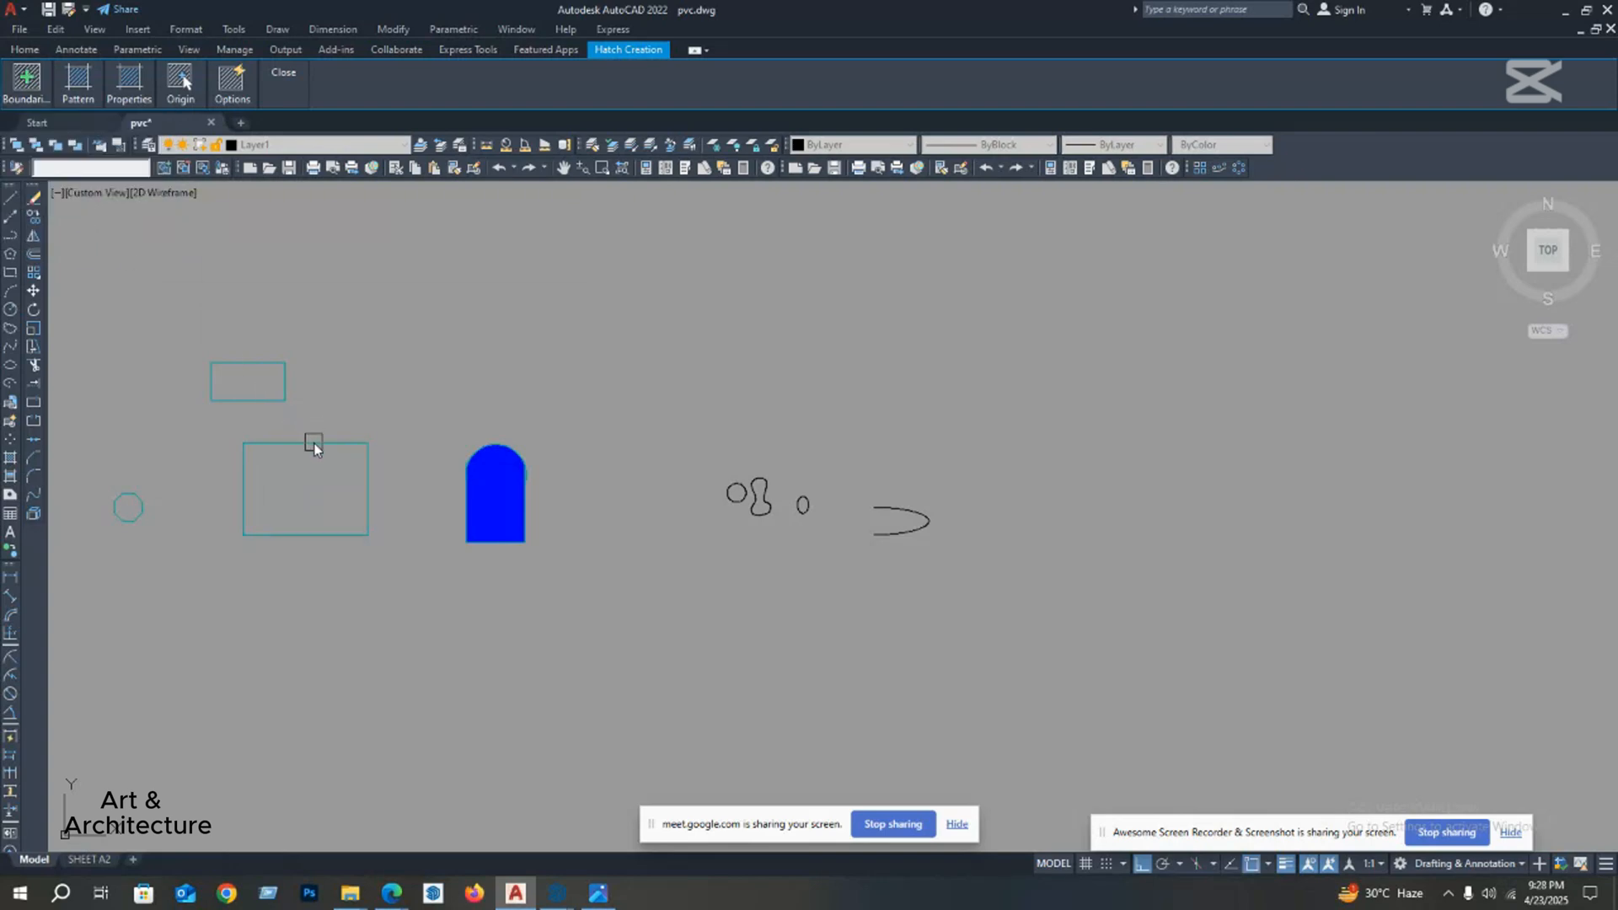
{"action": "scroll", "coordinate": [278, 443], "scroll_direction": "up", "scroll_amount": 2}
{"action": "key", "text": "h"}
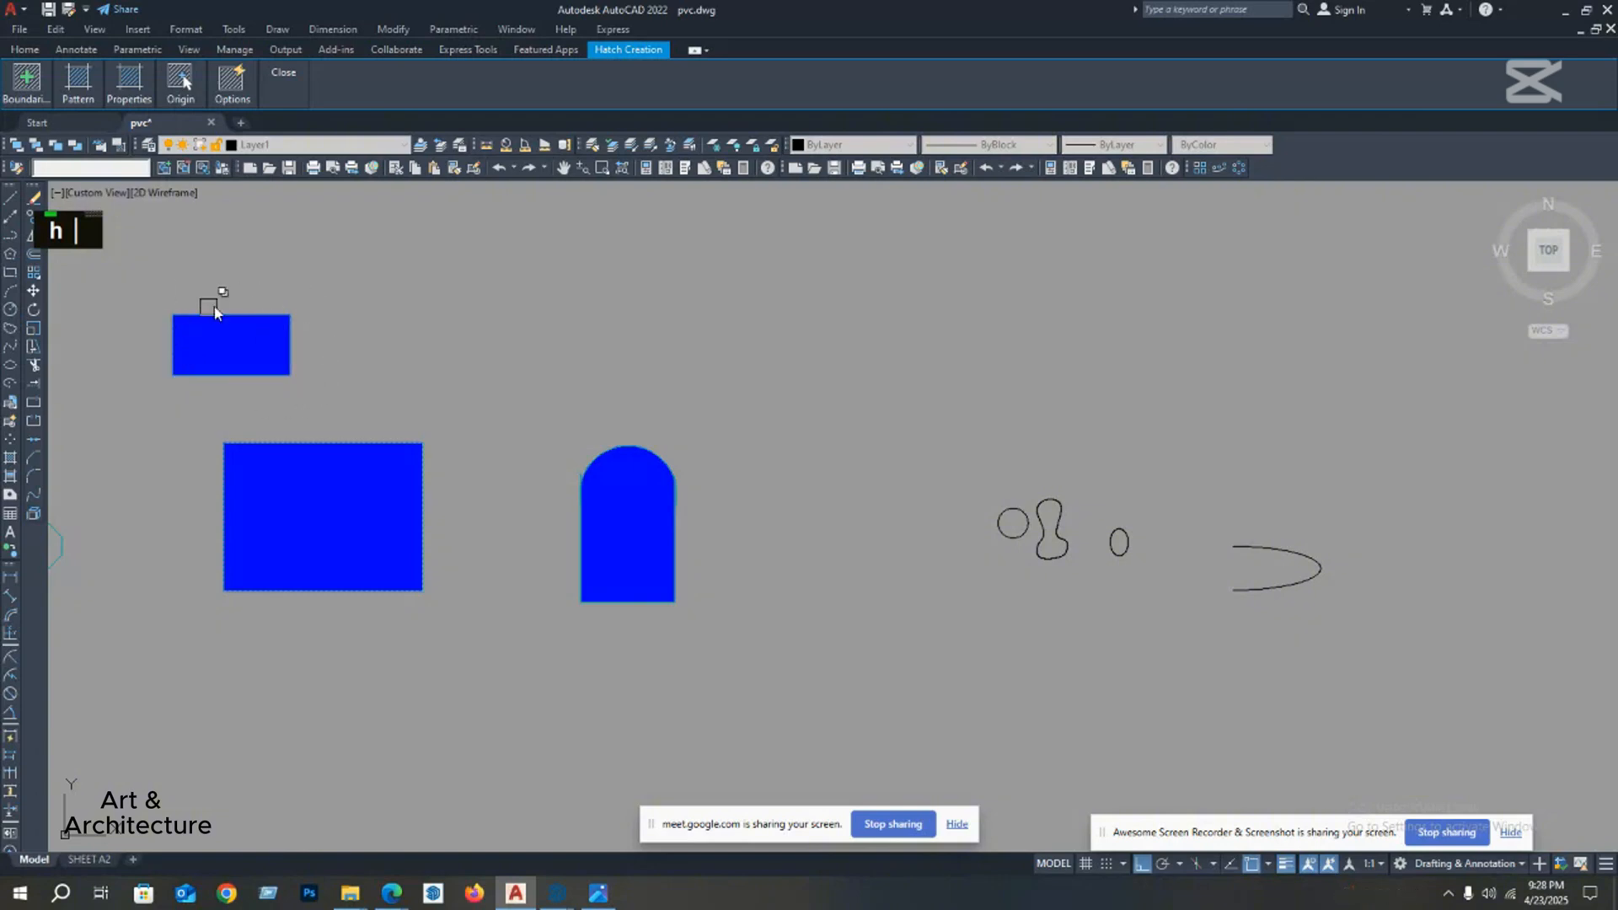
{"action": "left_click", "coordinate": [268, 321]}
{"action": "key", "text": "Escape"}
Step: Delete the solid blue hatch from the two rectangles, keeping their outlines
{"action": "left_click", "coordinate": [255, 346]}
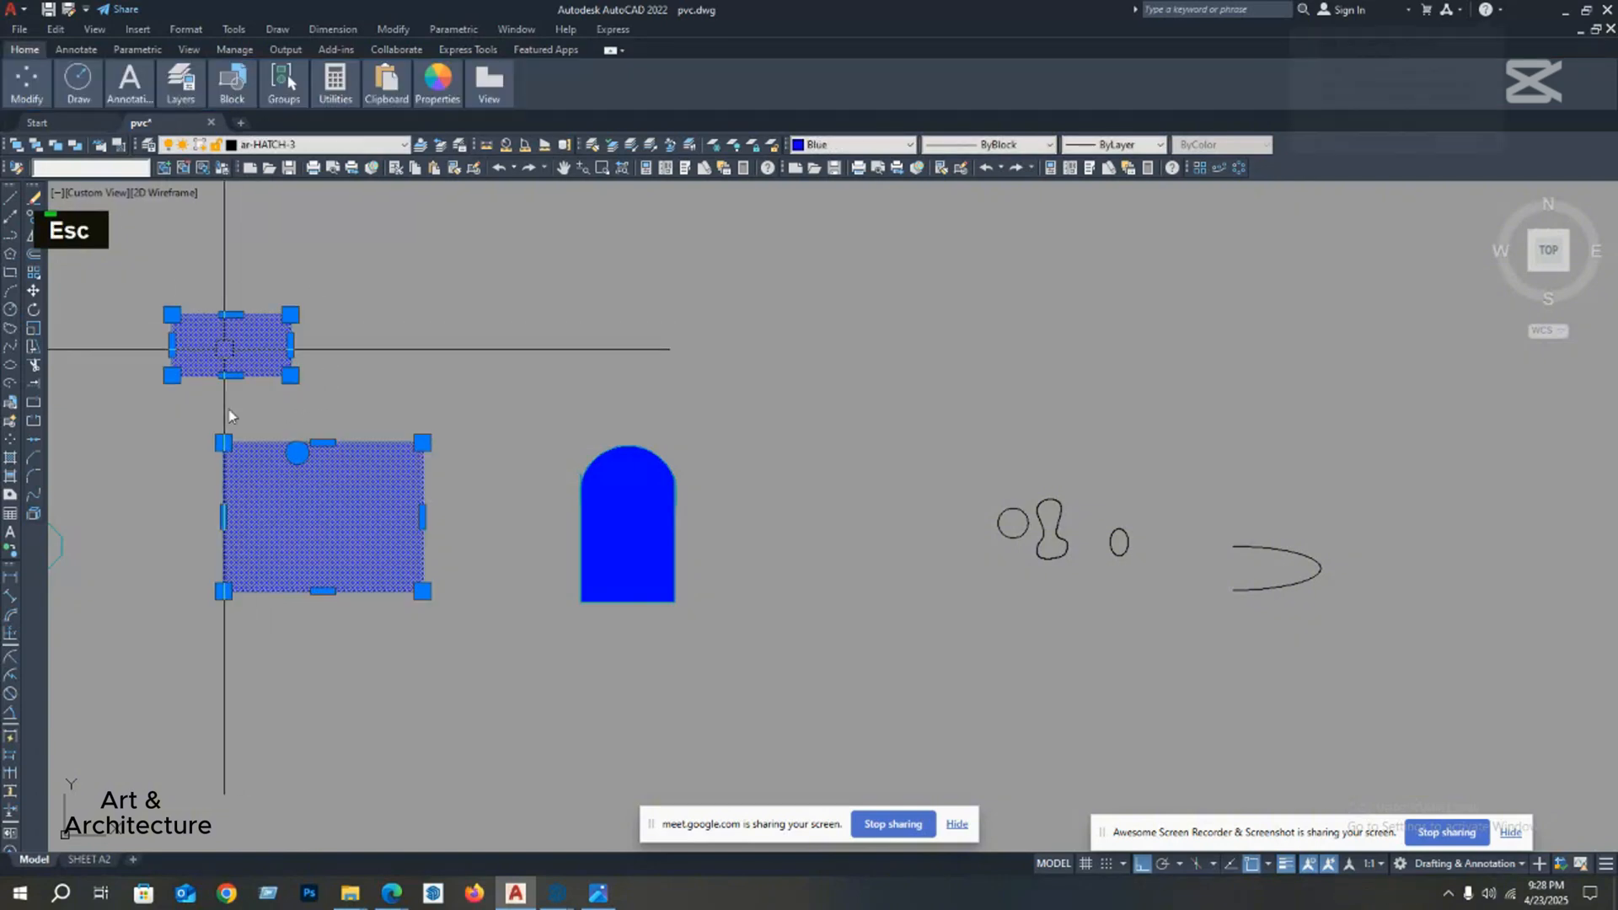
{"action": "key", "text": "Delete"}
{"action": "middle_click_drag", "start_coordinate": [303, 485], "coordinate": [299, 481]}
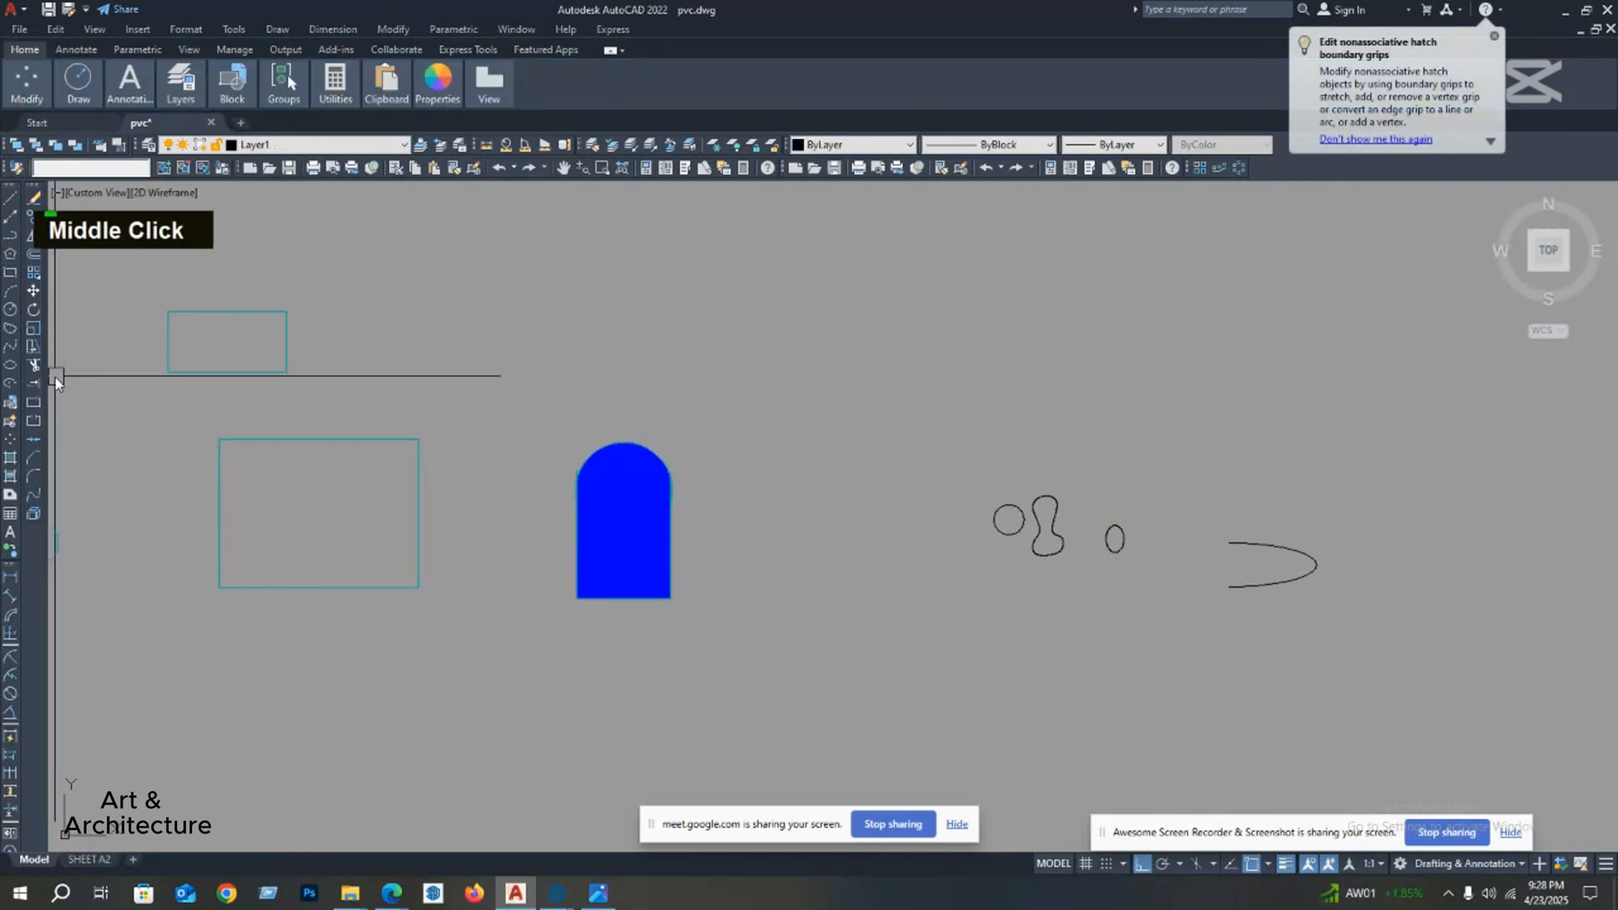
Step: Start a new hatch and browse the expanded pattern library through the ANSI, AR and brick patterns
{"action": "type", "text": "h"}
{"action": "key", "text": "Return"}
{"action": "left_click", "coordinate": [90, 88]}
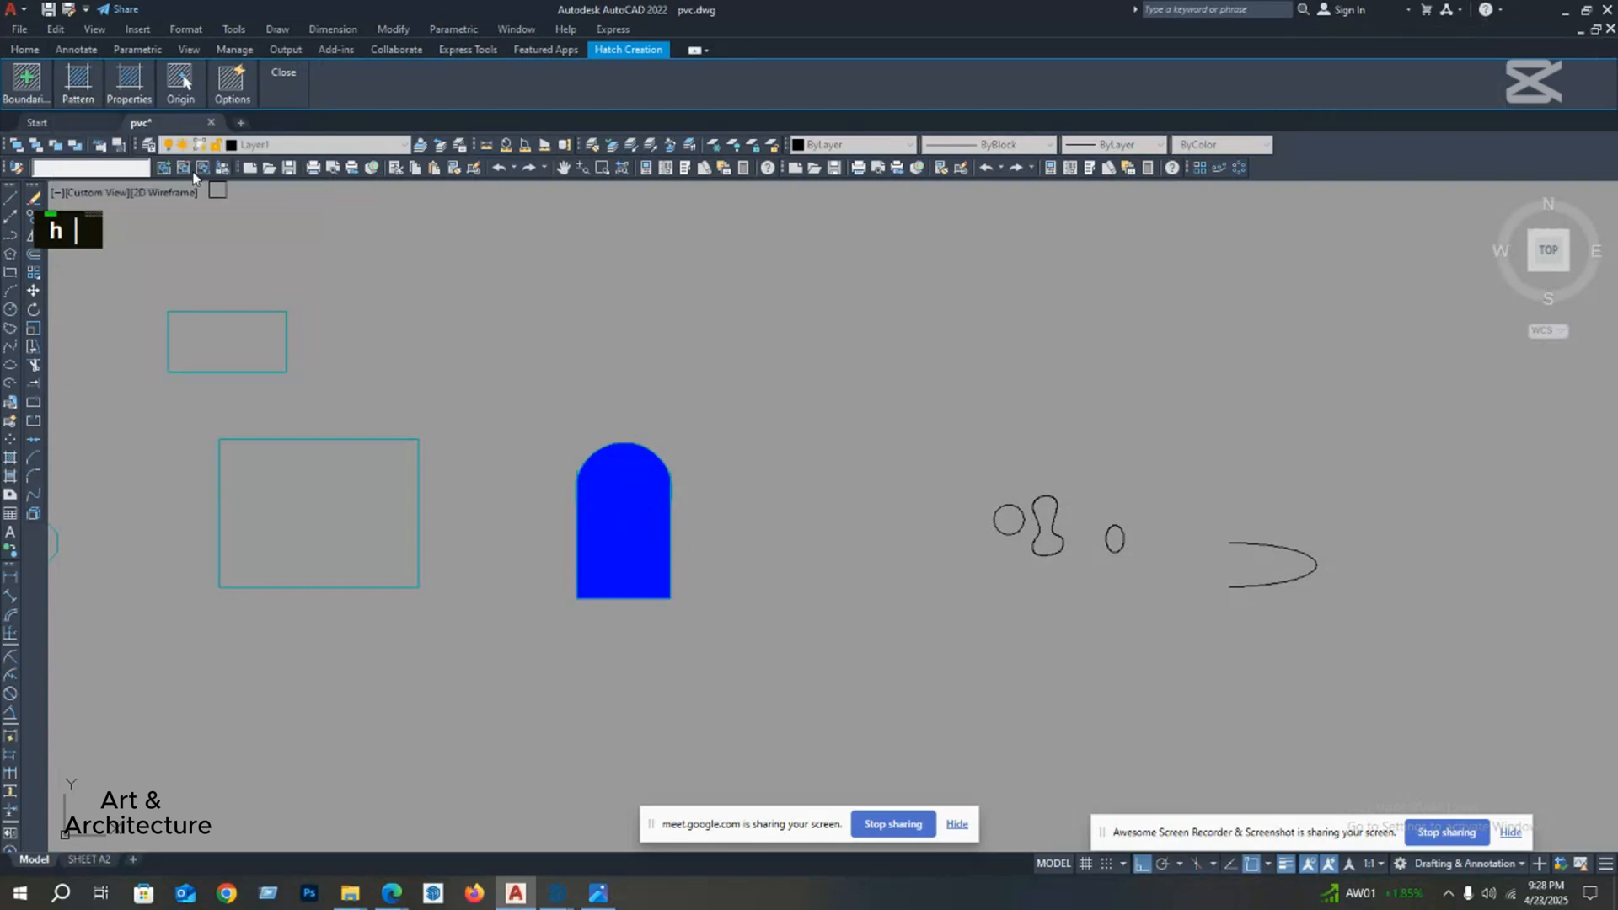
{"action": "left_click", "coordinate": [65, 79]}
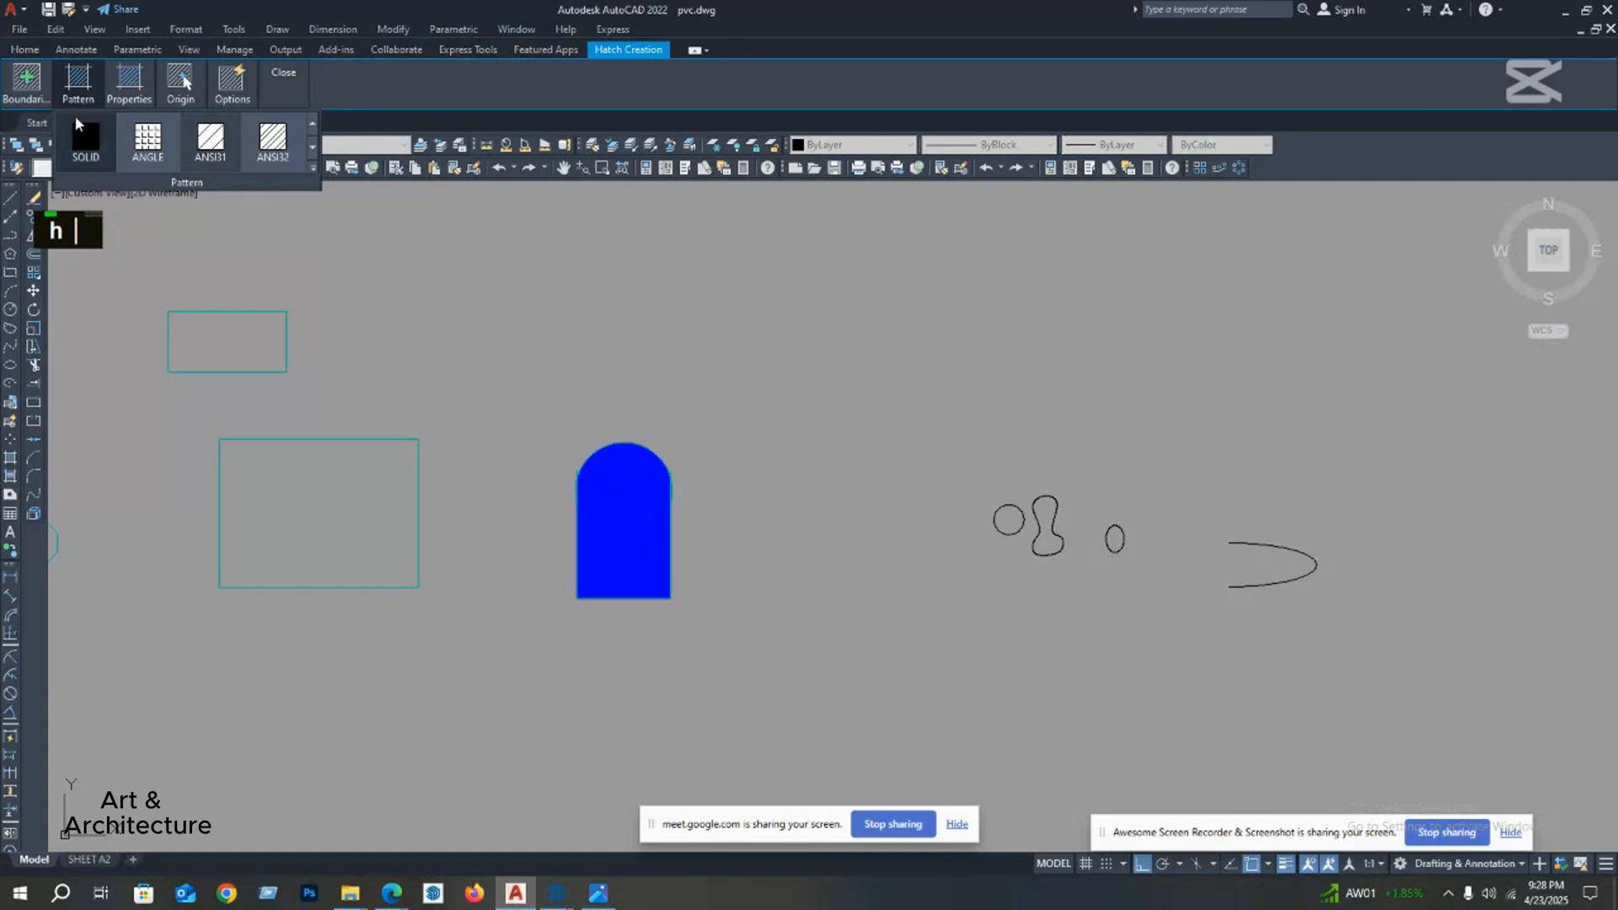
{"action": "left_click", "coordinate": [312, 170]}
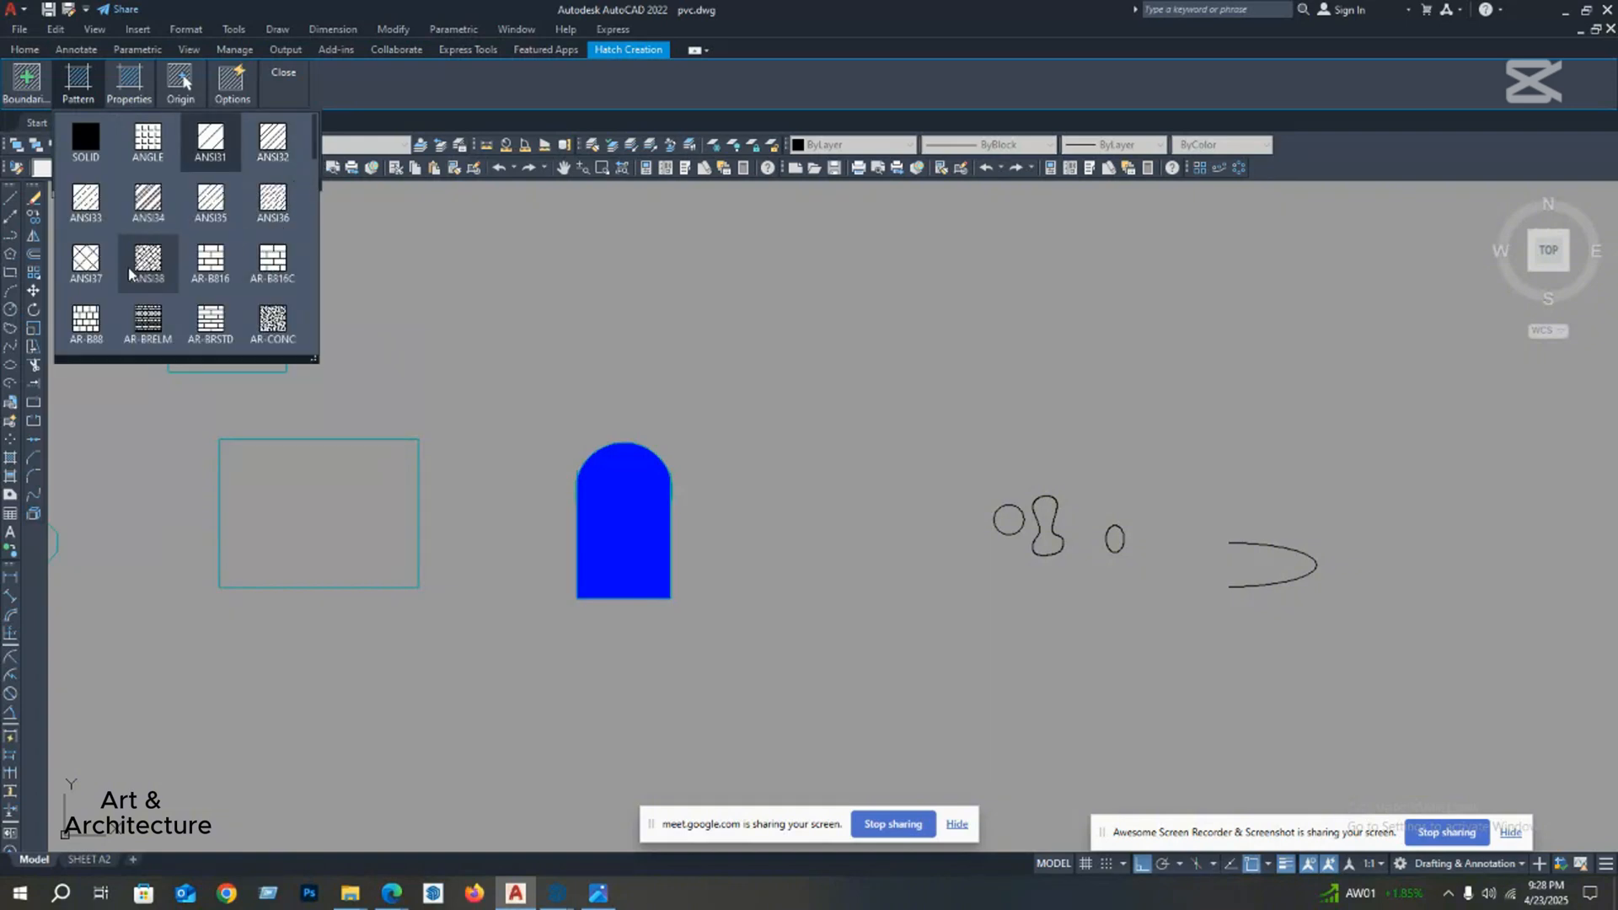
{"action": "scroll", "coordinate": [264, 339], "scroll_direction": "down", "scroll_amount": 1}
{"action": "scroll", "coordinate": [265, 313], "scroll_direction": "down", "scroll_amount": 1}
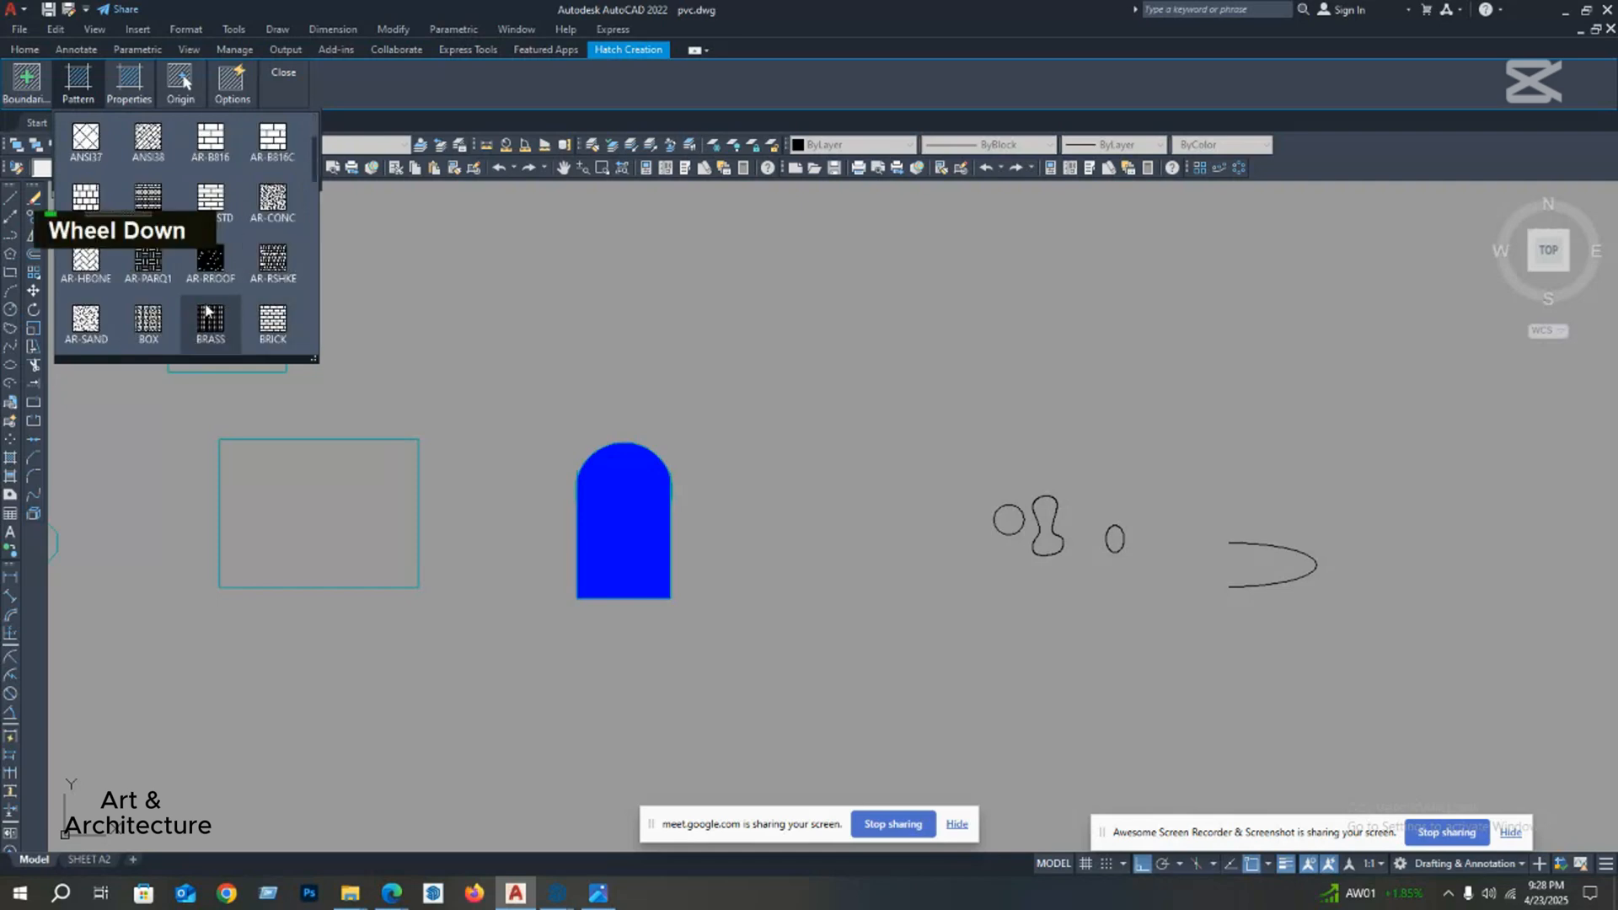
{"action": "type", "text": "h"}
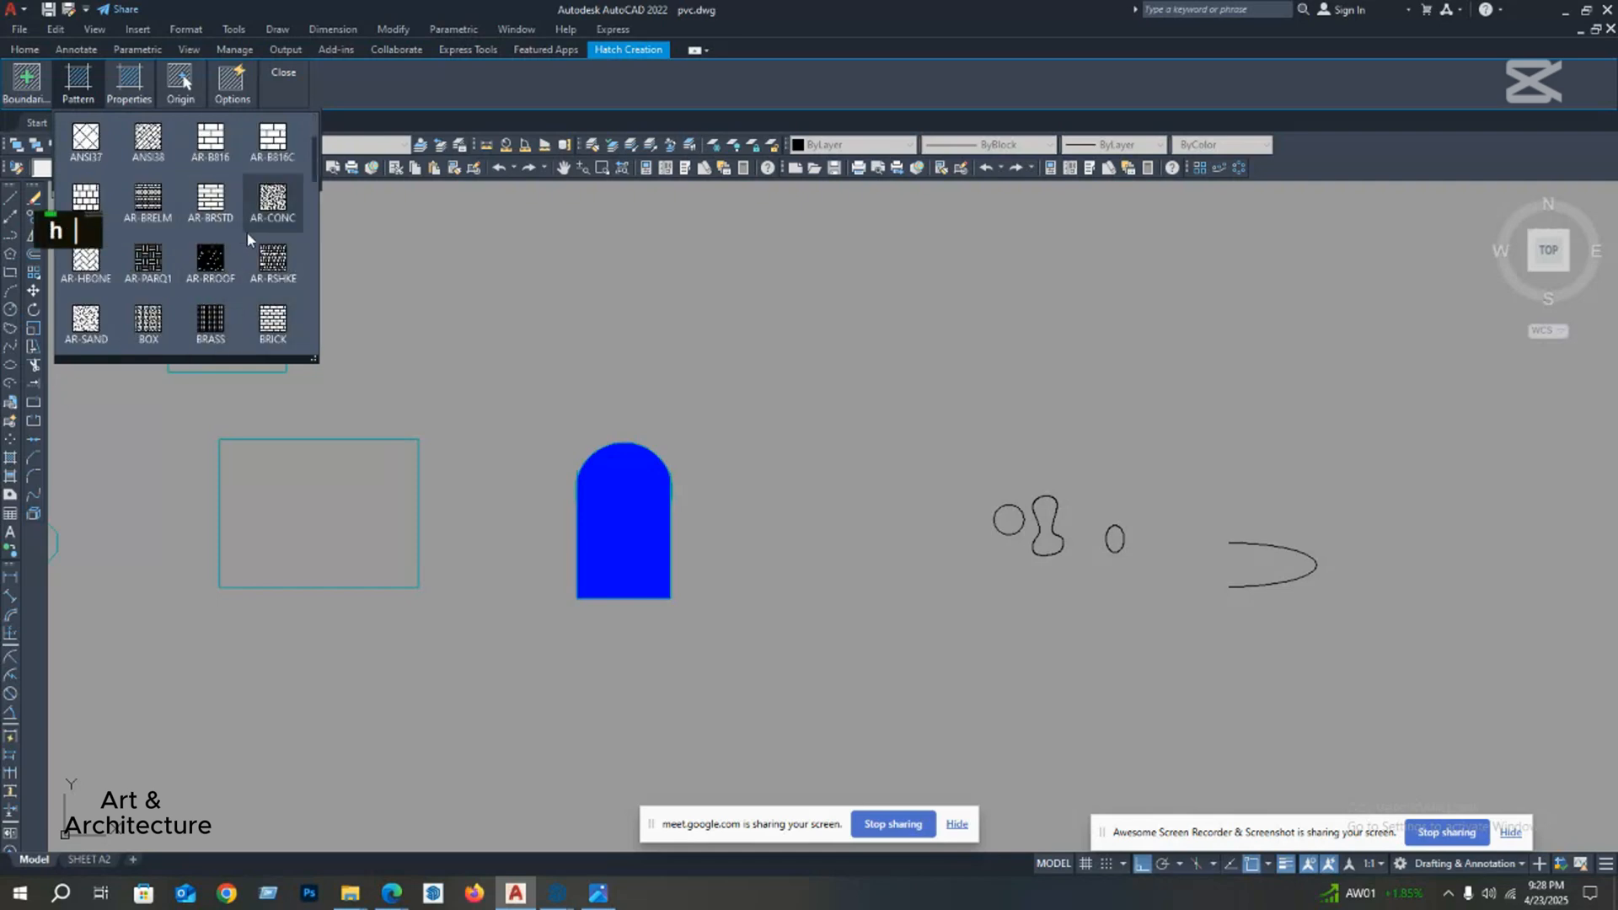
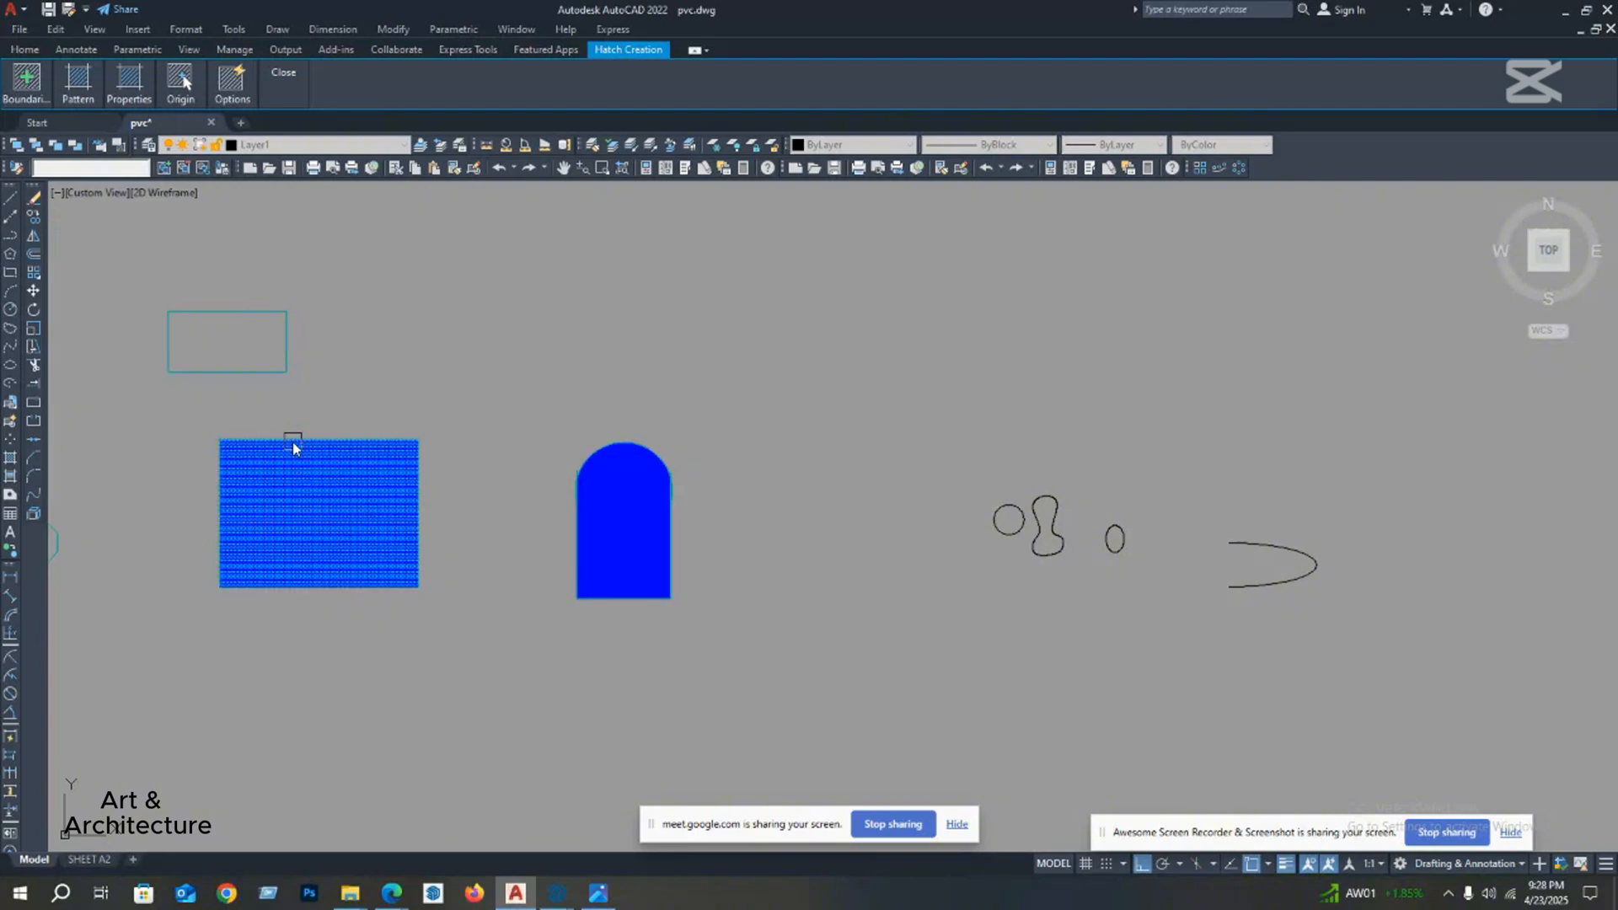
Step: Finish hatching the large rectangle with the AR-B816 brick pattern in blue on a cyan background
{"action": "scroll", "coordinate": [307, 477], "scroll_direction": "up", "scroll_amount": 4}
{"action": "middle_click", "coordinate": [371, 474]}
{"action": "scroll", "coordinate": [377, 473], "scroll_direction": "down", "scroll_amount": 4}
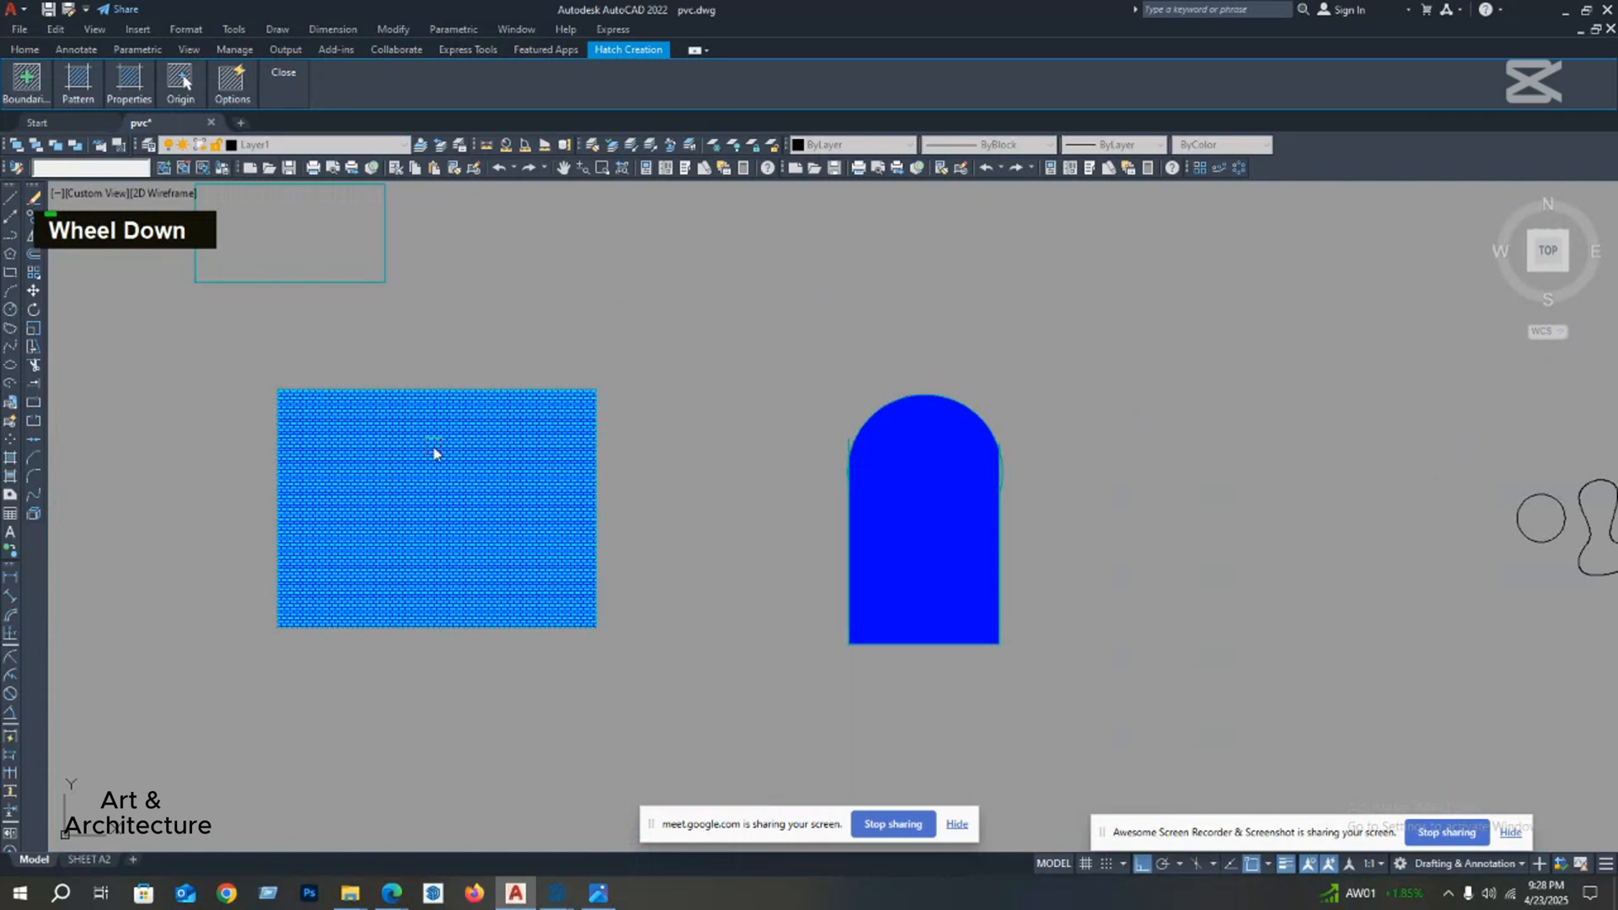
{"action": "key", "text": "space"}
{"action": "left_click", "coordinate": [433, 490]}
{"action": "double_click", "coordinate": [429, 492]}
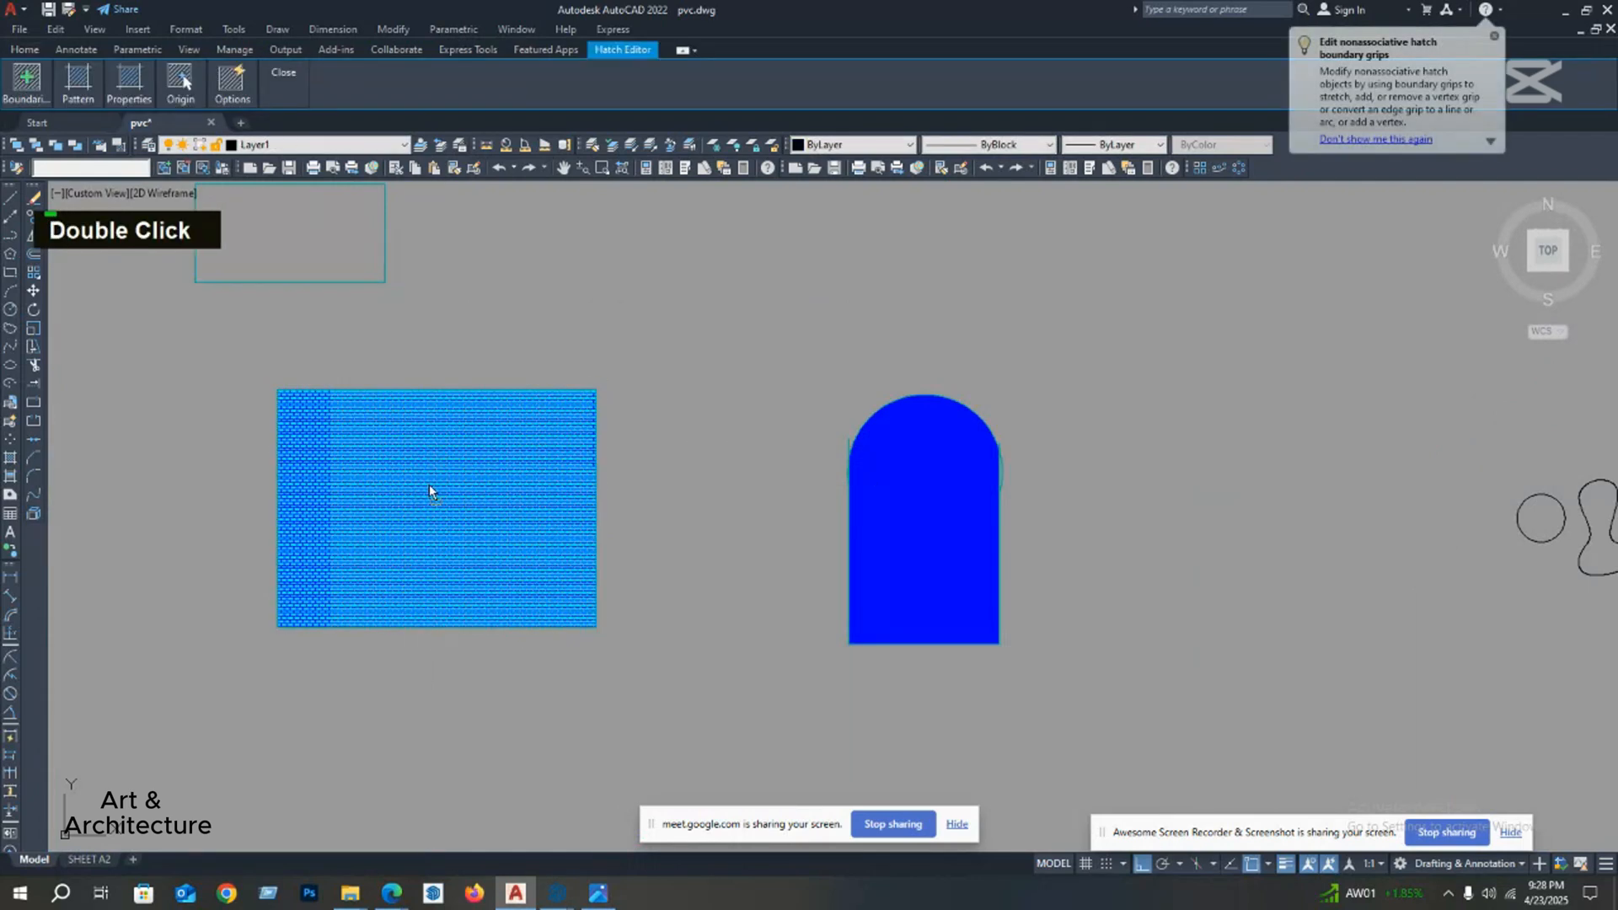
{"action": "key", "text": "Escape"}
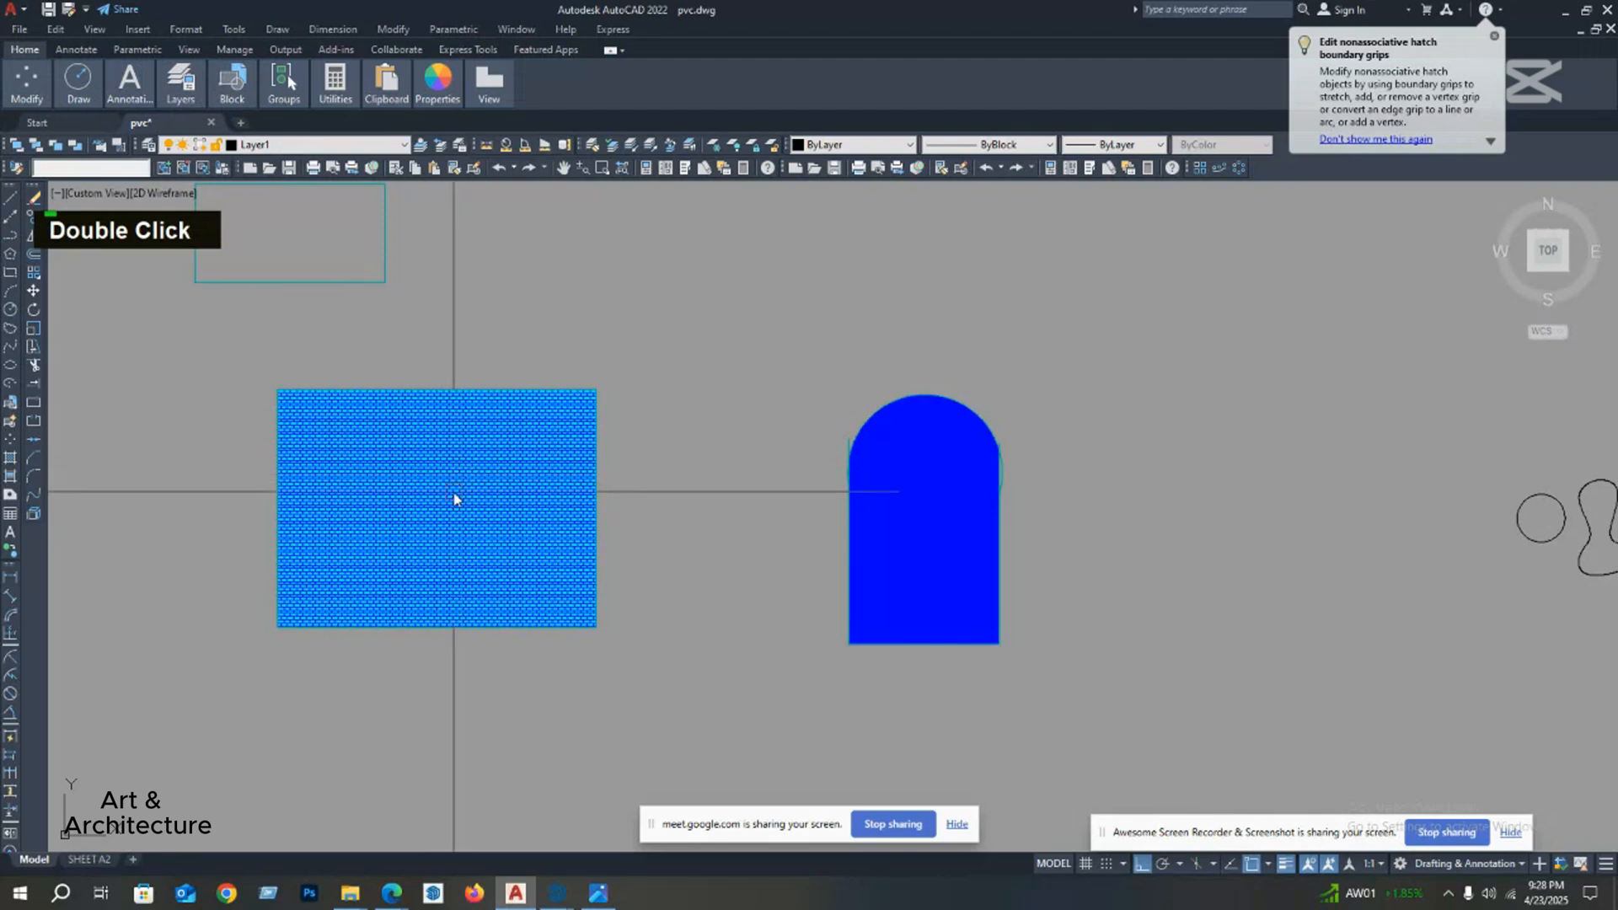
Step: Set the large rectangle's brick hatch colour to ByBlock and its scale to 5
{"action": "double_click", "coordinate": [454, 498]}
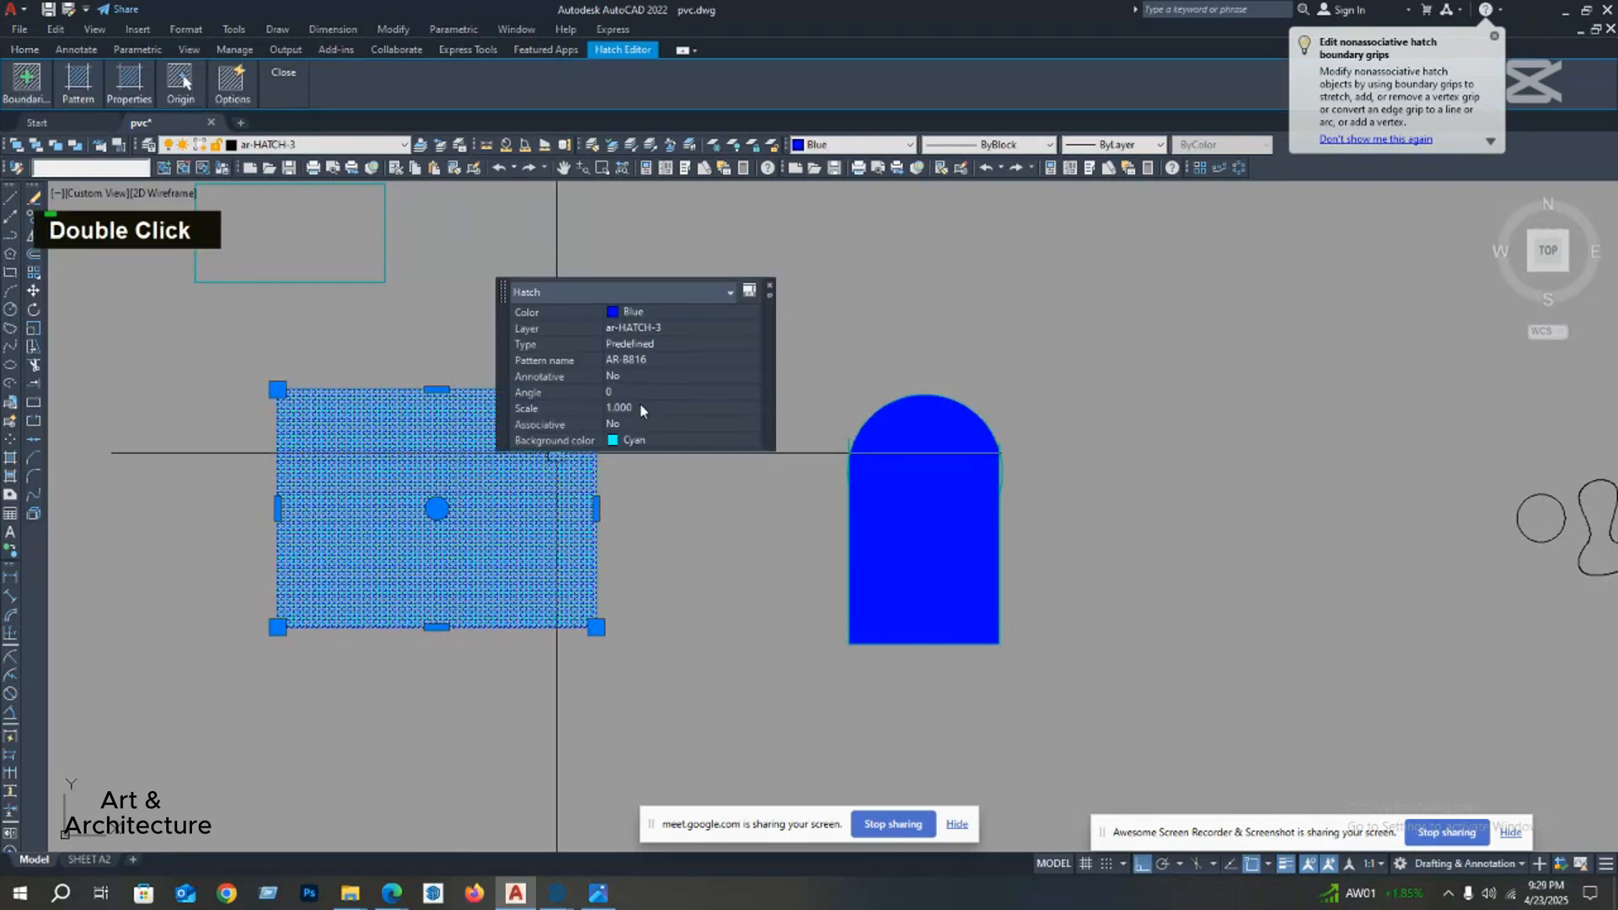
{"action": "left_click", "coordinate": [642, 310]}
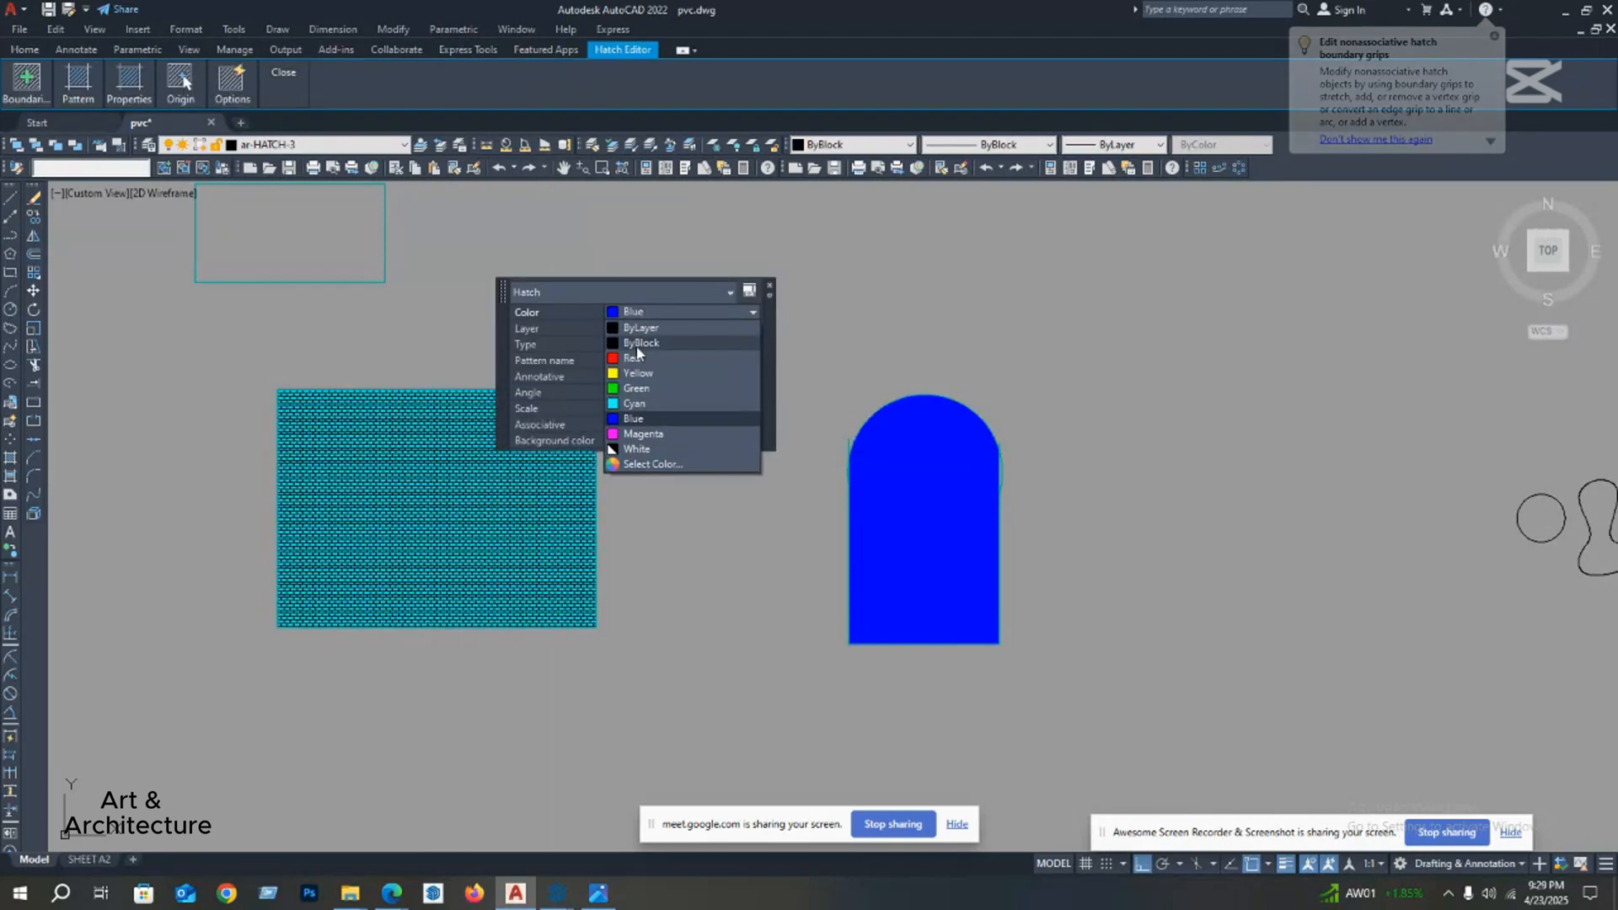
{"action": "left_click", "coordinate": [638, 345]}
{"action": "left_click", "coordinate": [641, 409]}
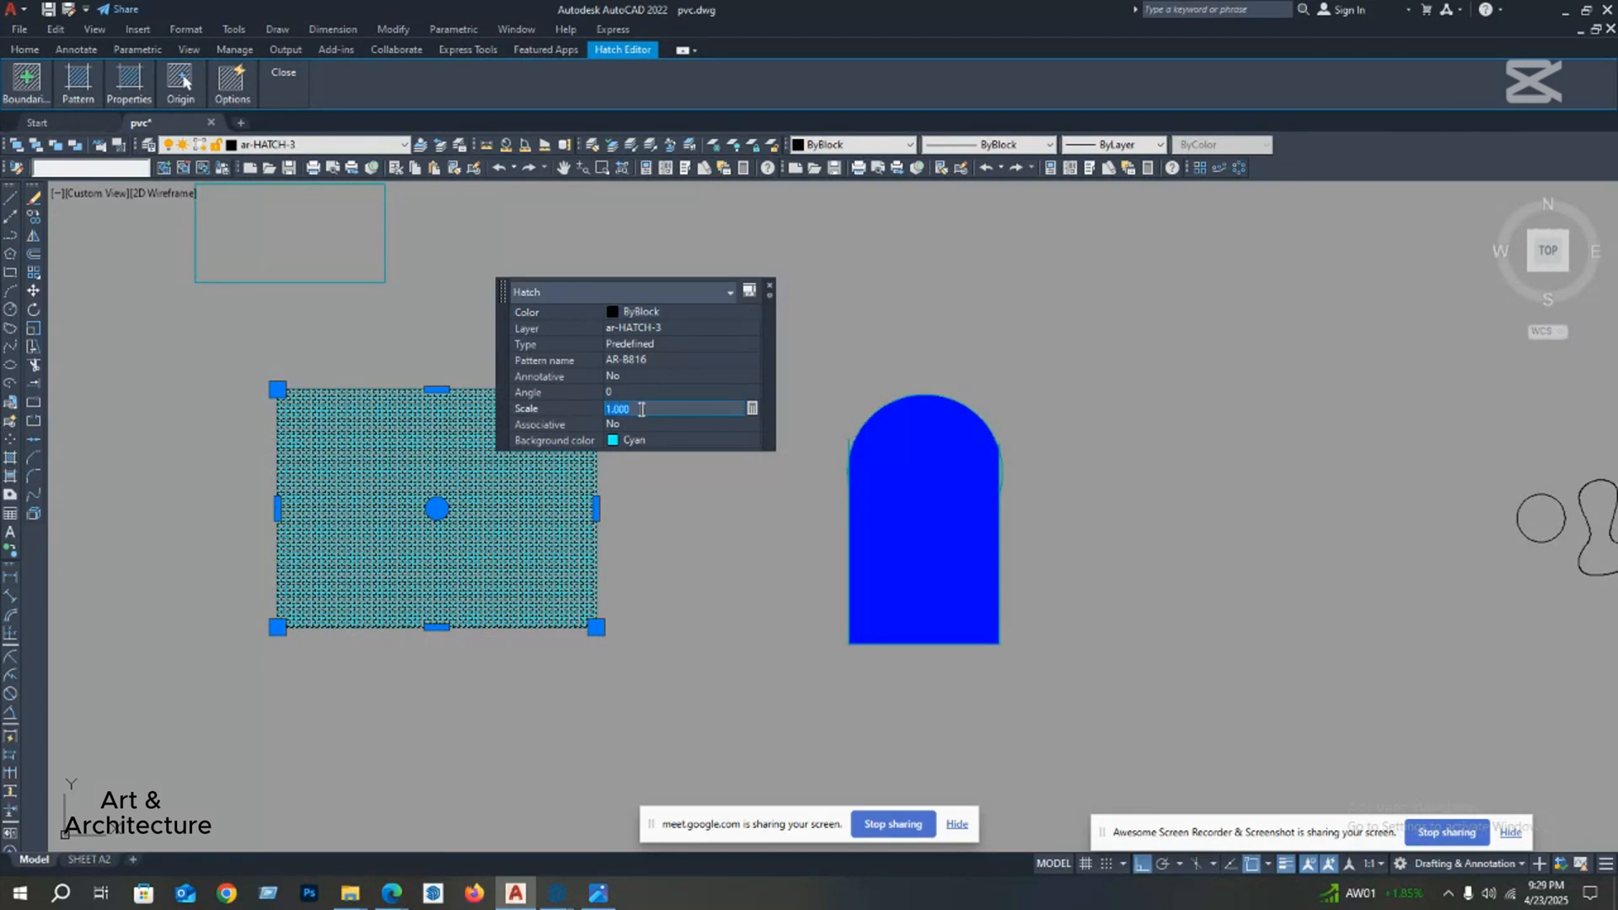
{"action": "type", "text": "5"}
{"action": "key", "text": "Return"}
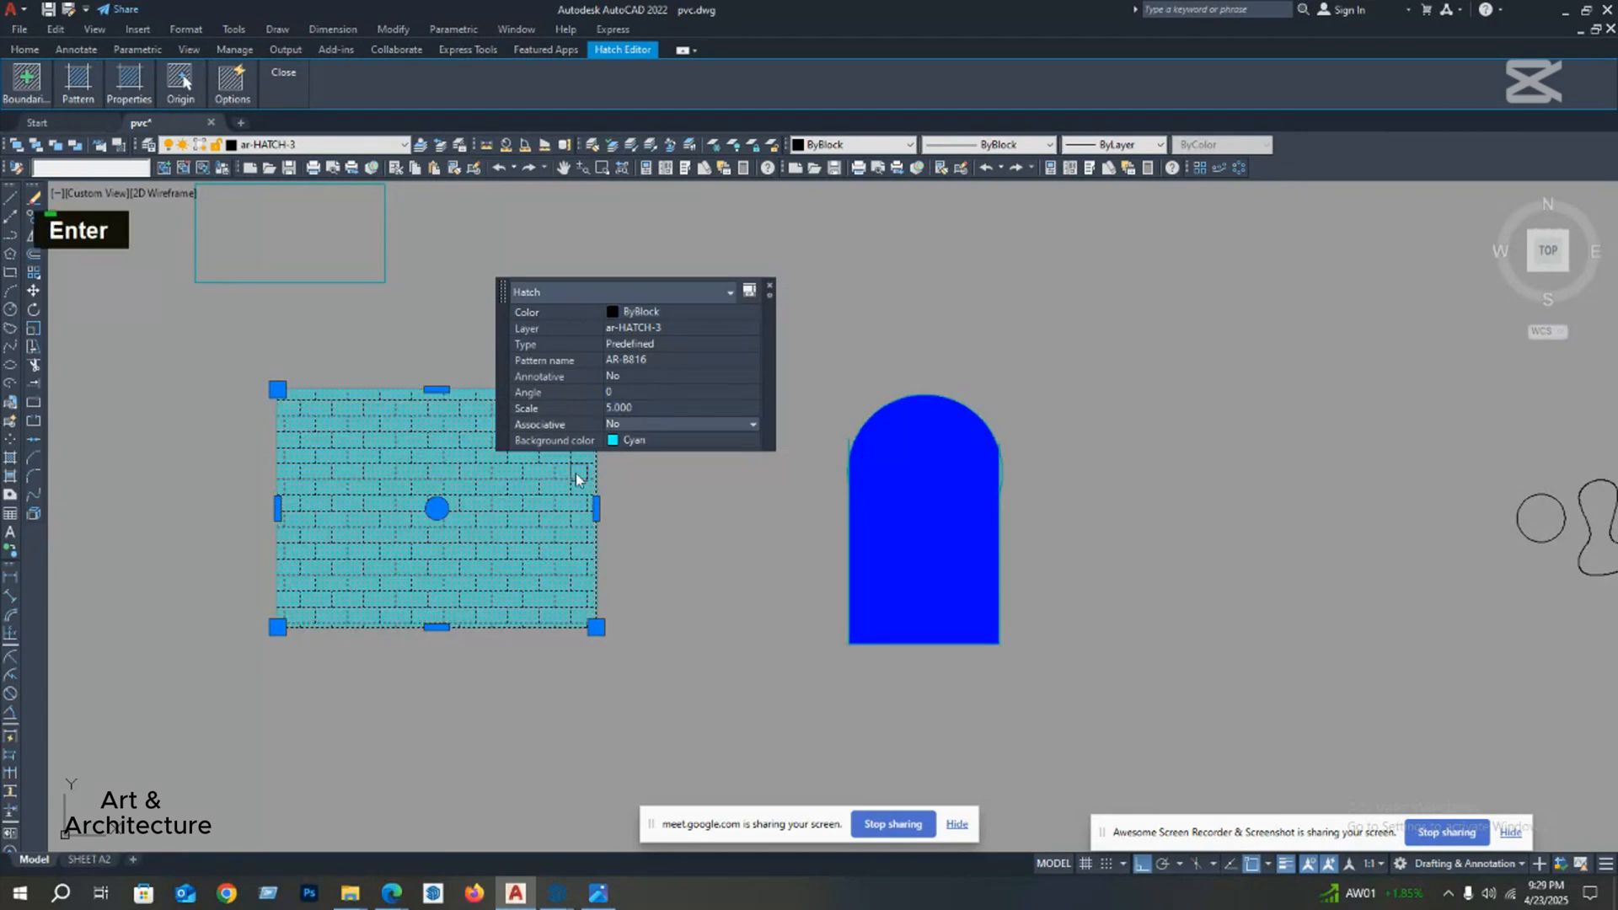
Step: Set the brick hatch's background colour to None and close its properties
{"action": "left_click", "coordinate": [650, 442]}
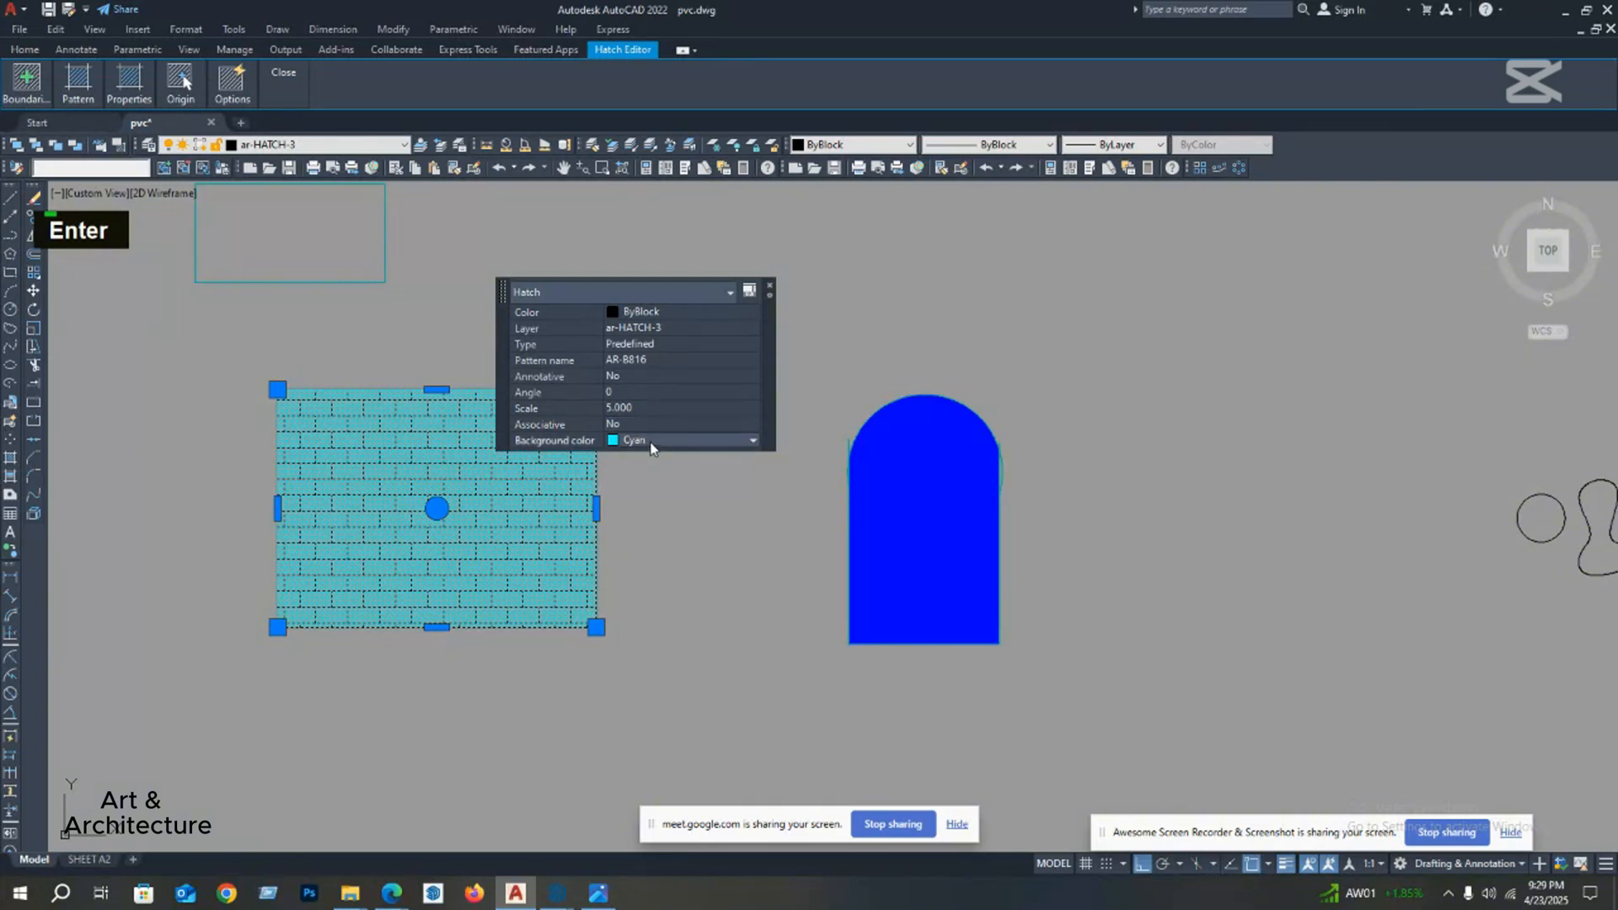
{"action": "left_click", "coordinate": [649, 441]}
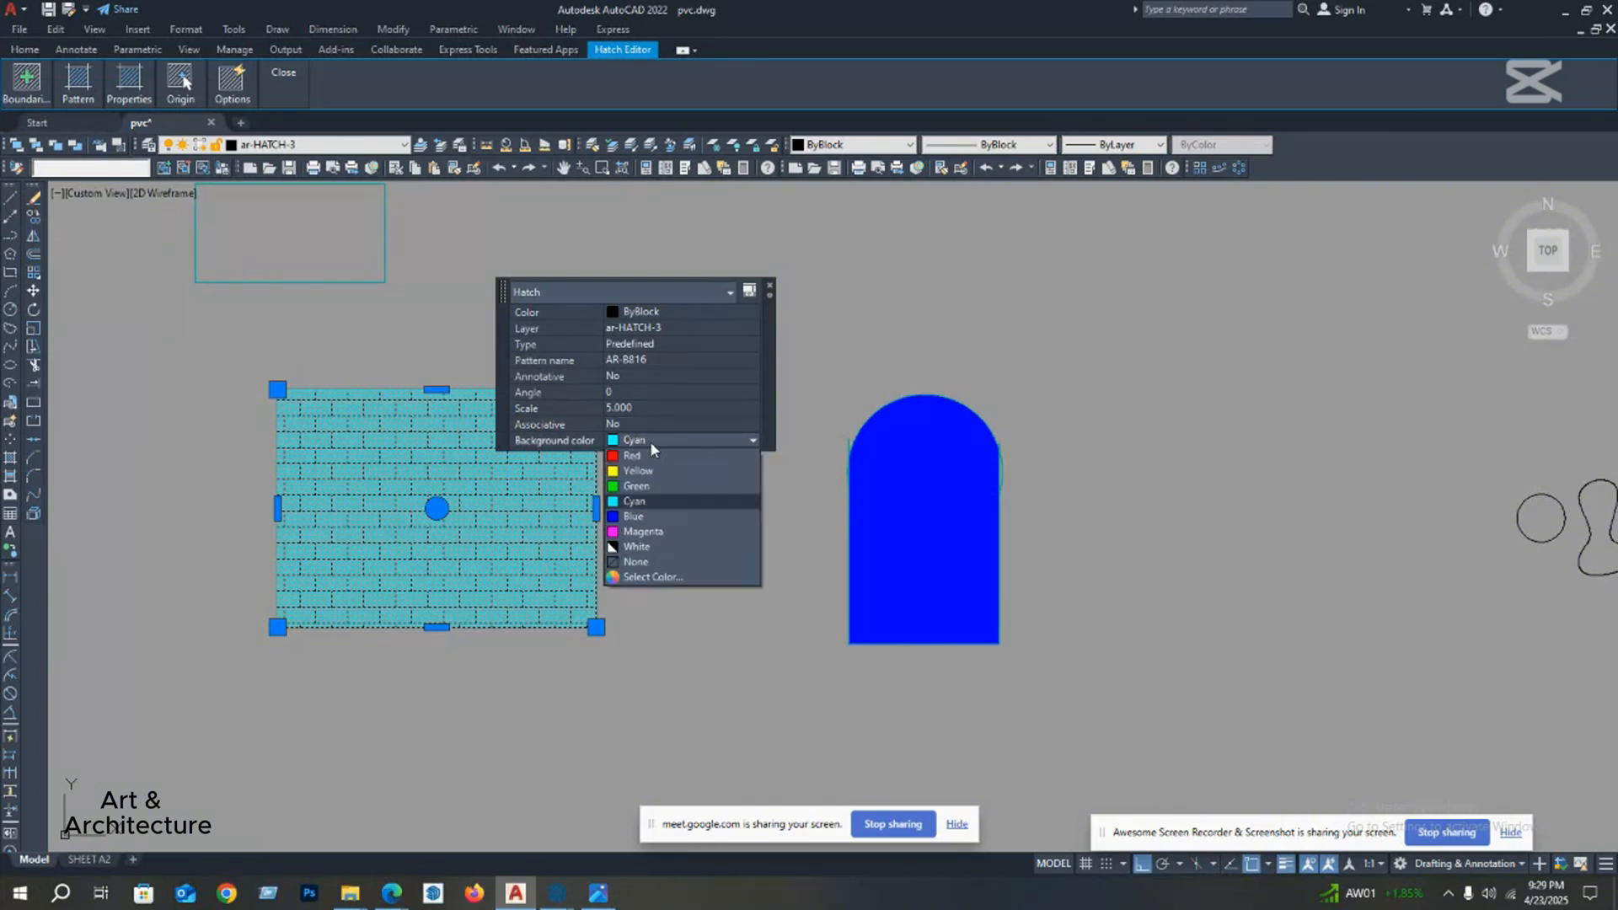
{"action": "left_click", "coordinate": [637, 561]}
{"action": "middle_click_drag", "start_coordinate": [609, 557], "coordinate": [535, 561]}
{"action": "scroll", "coordinate": [464, 563], "scroll_direction": "down", "scroll_amount": 2}
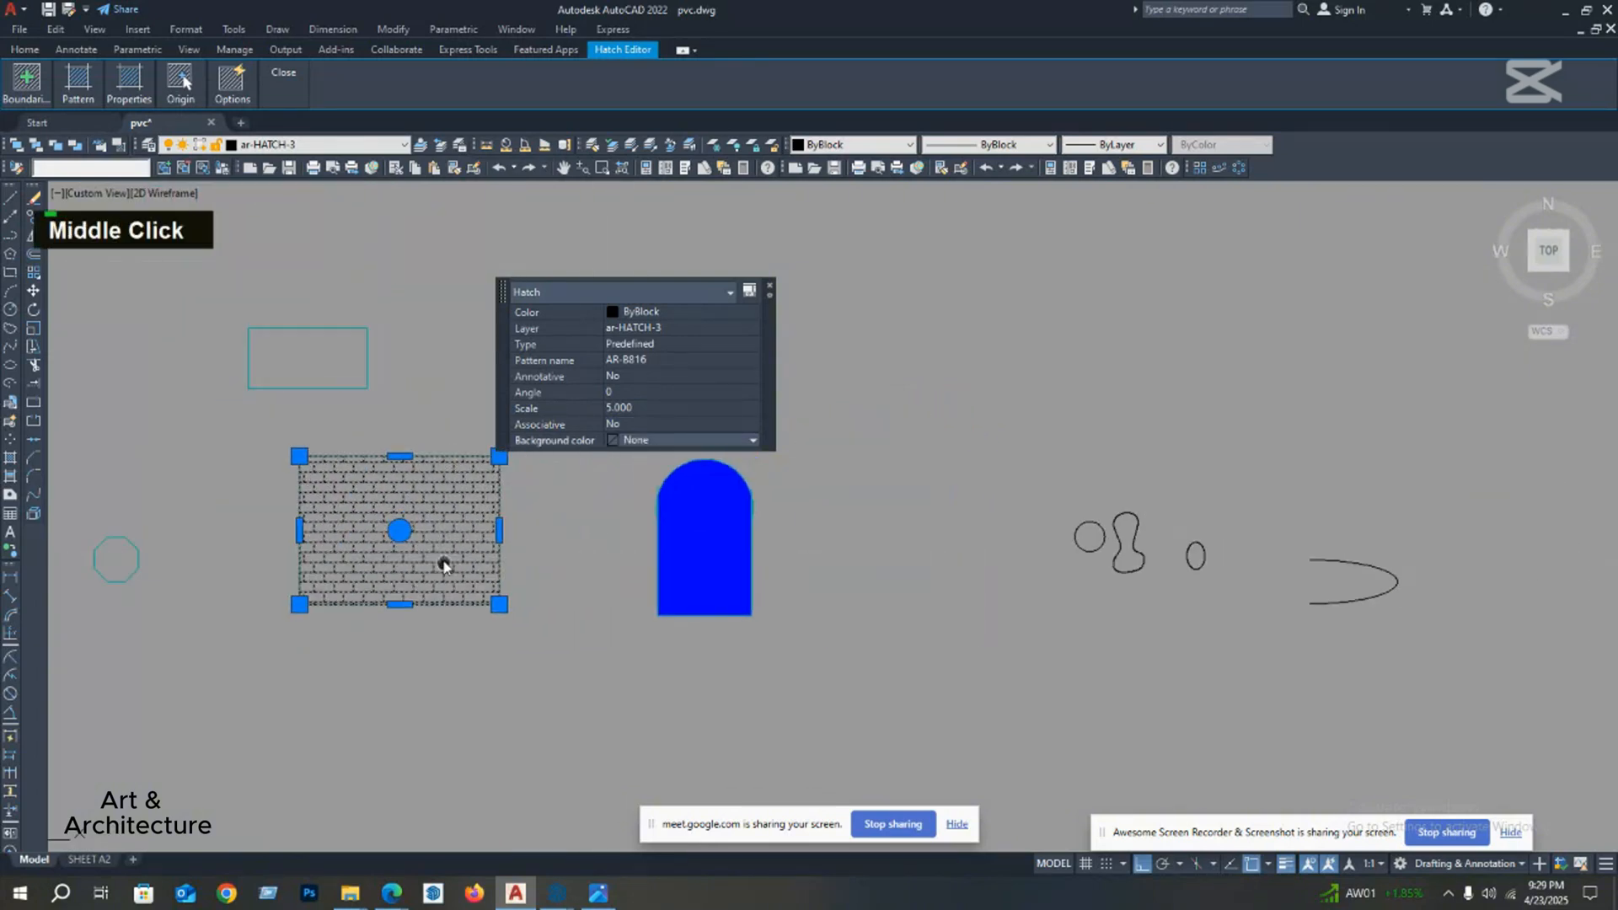
{"action": "left_click", "coordinate": [771, 293]}
{"action": "key", "text": "Escape"}
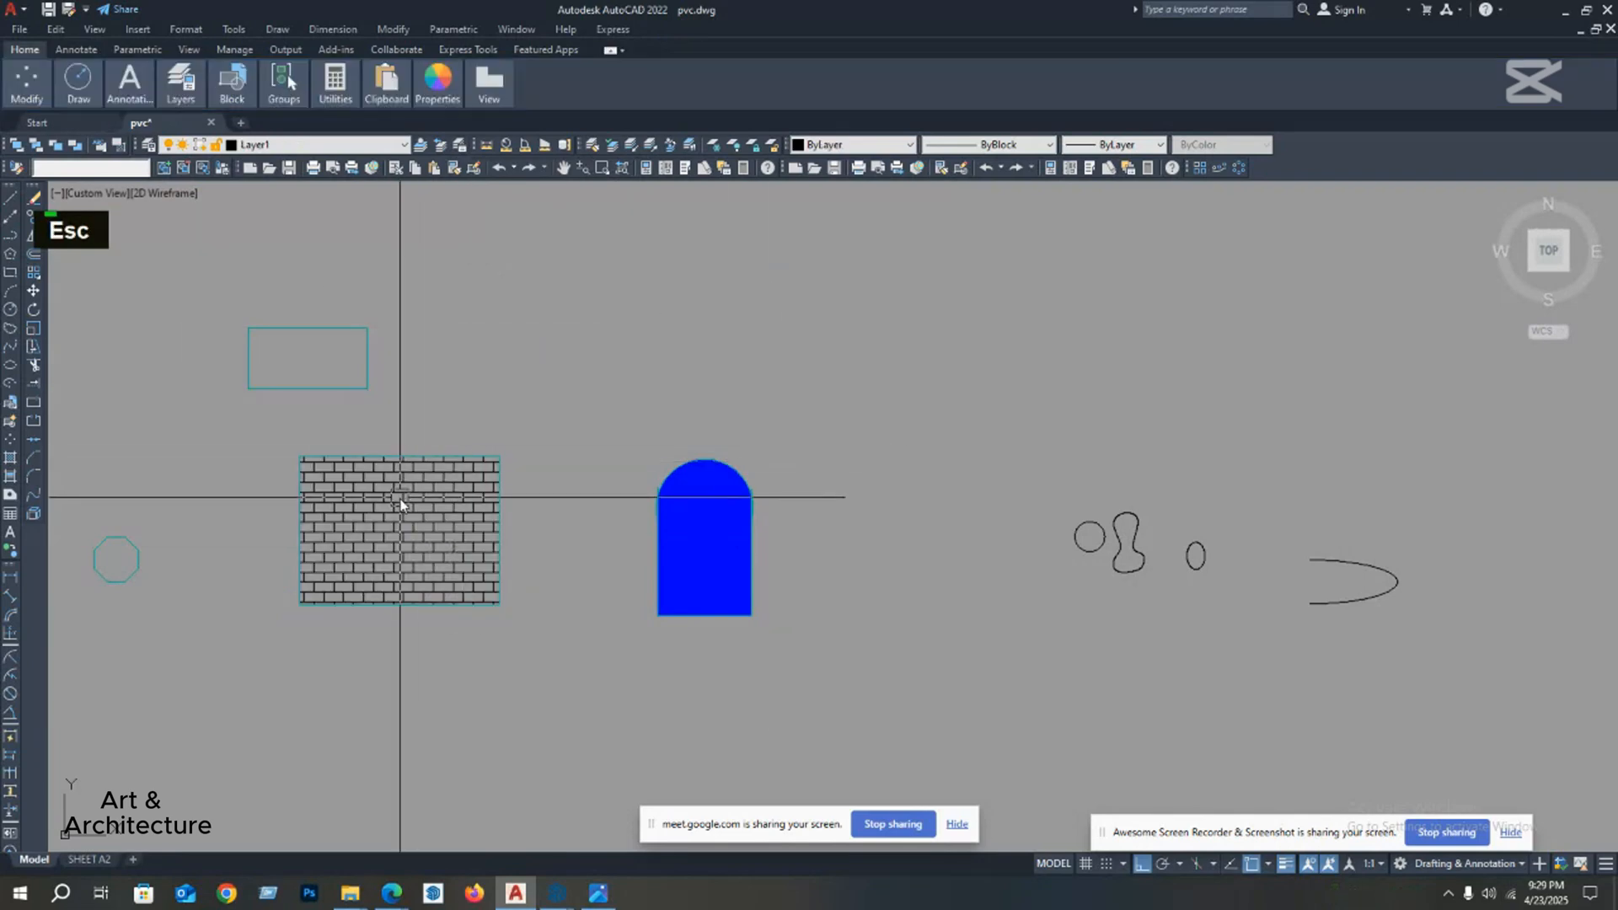
{"action": "middle_click_drag", "start_coordinate": [396, 494], "coordinate": [441, 474]}
{"action": "type", "text": "h"}
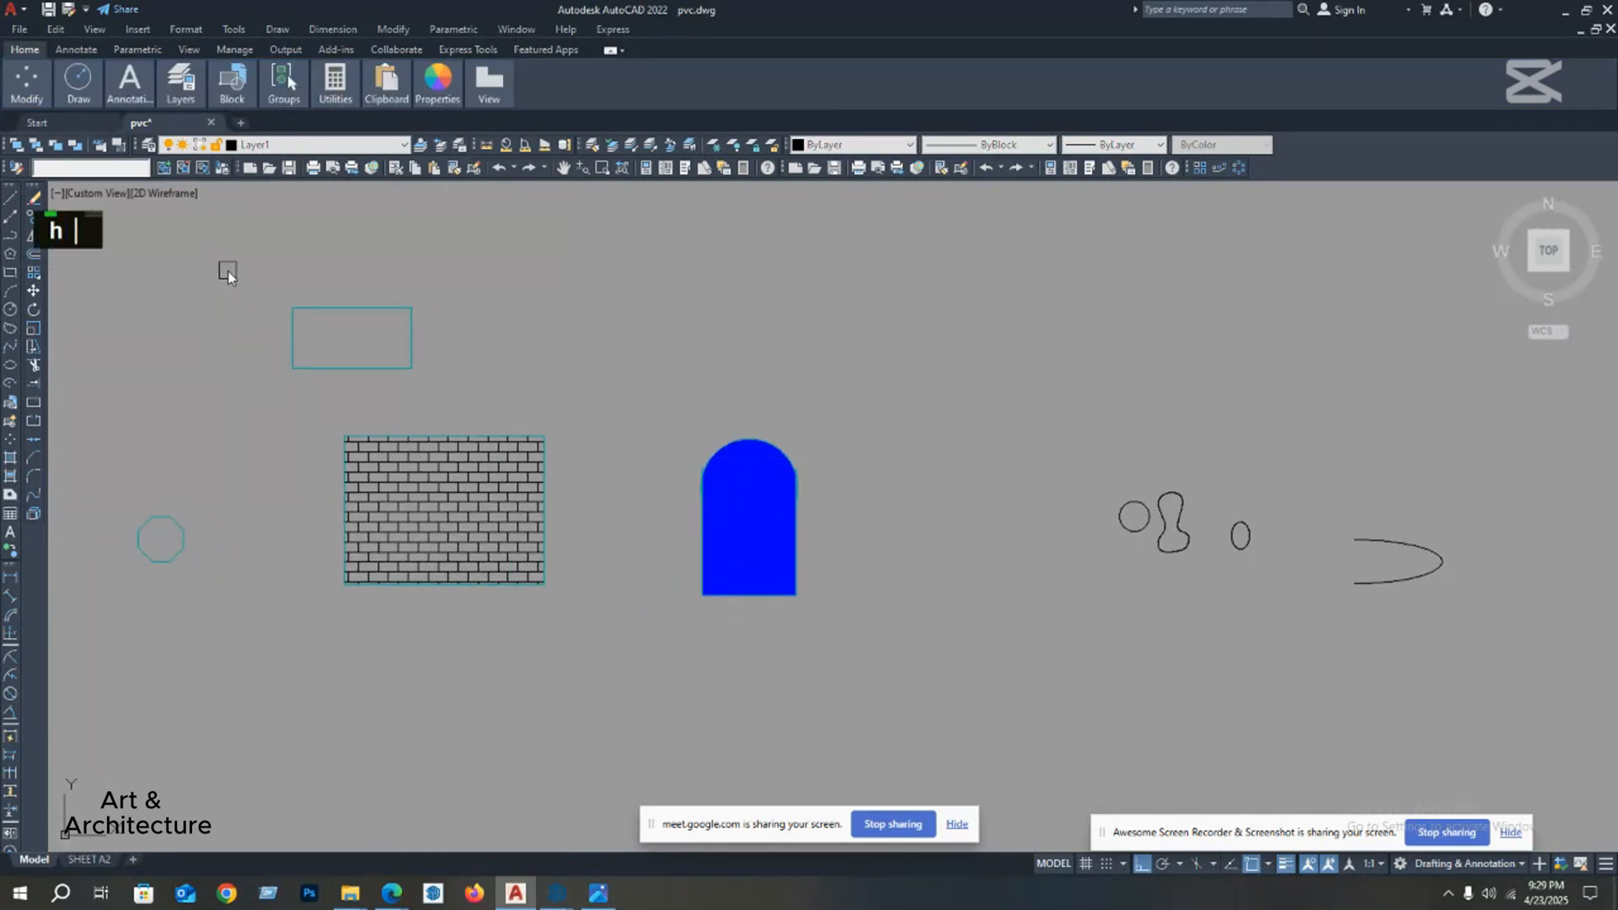
{"action": "key", "text": "Return"}
{"action": "mouse_move", "coordinate": [145, 94]}
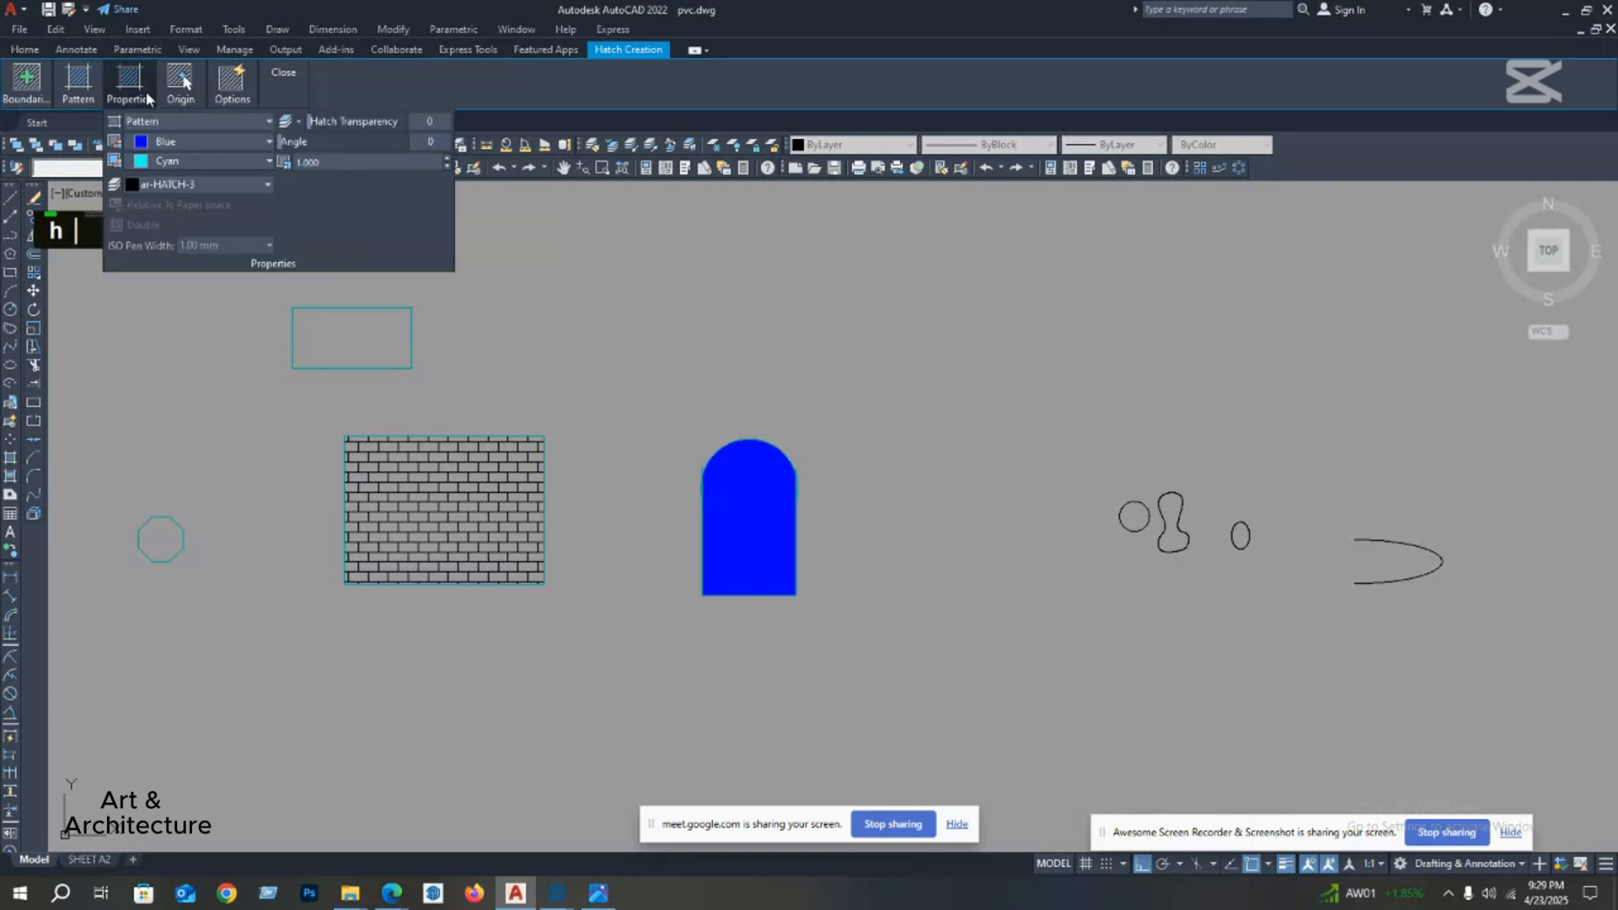
{"action": "left_click", "coordinate": [170, 143]}
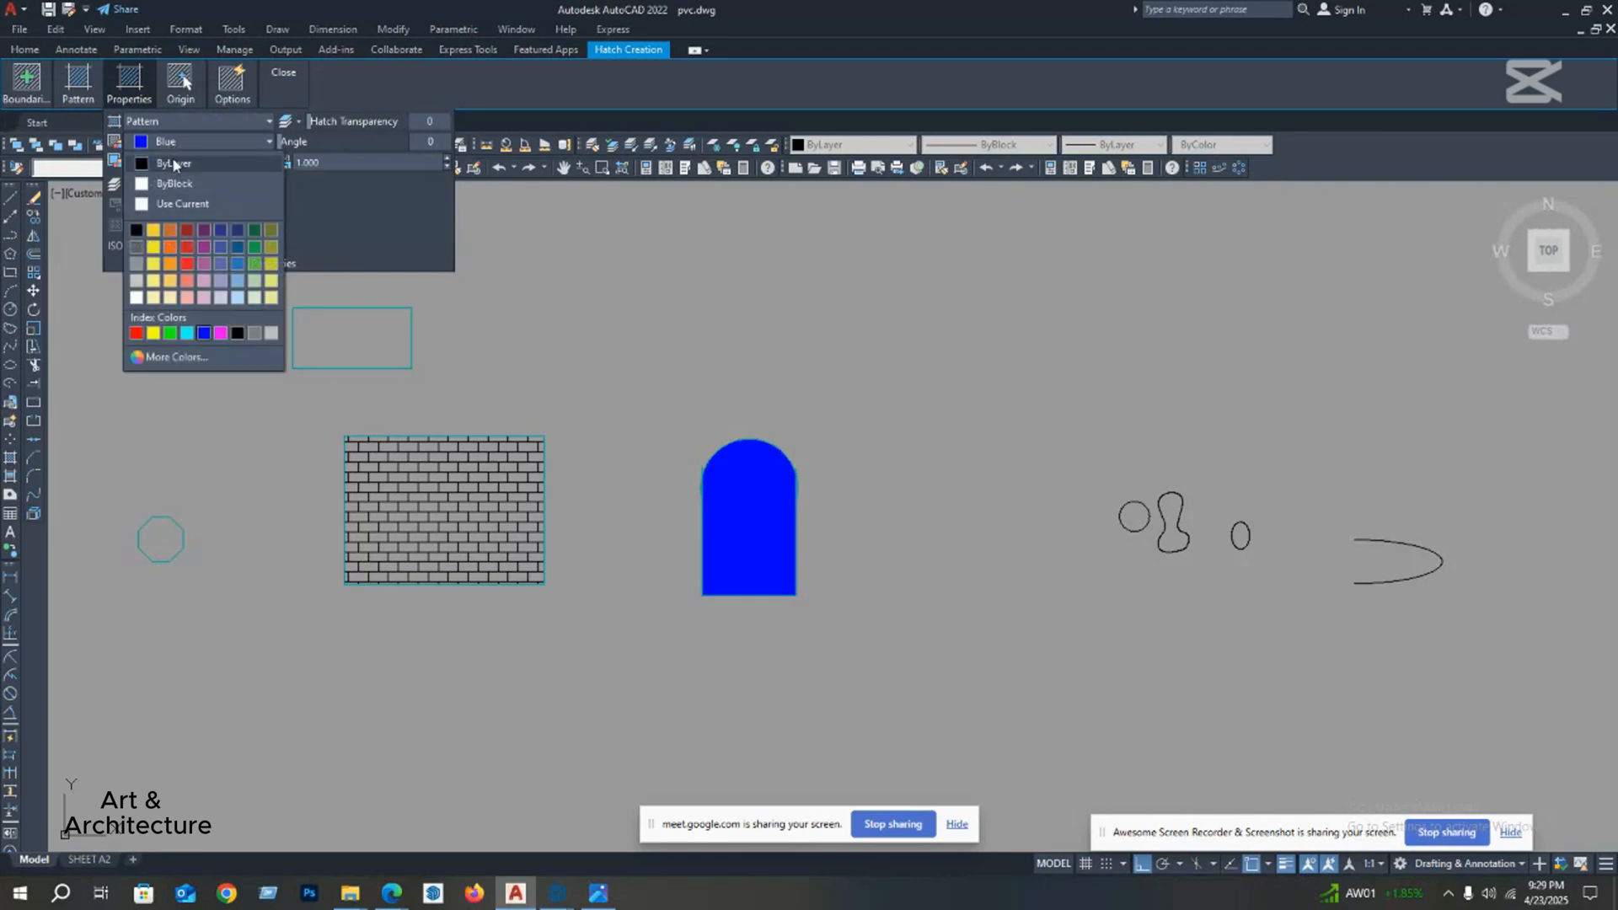
{"action": "left_click", "coordinate": [346, 7]}
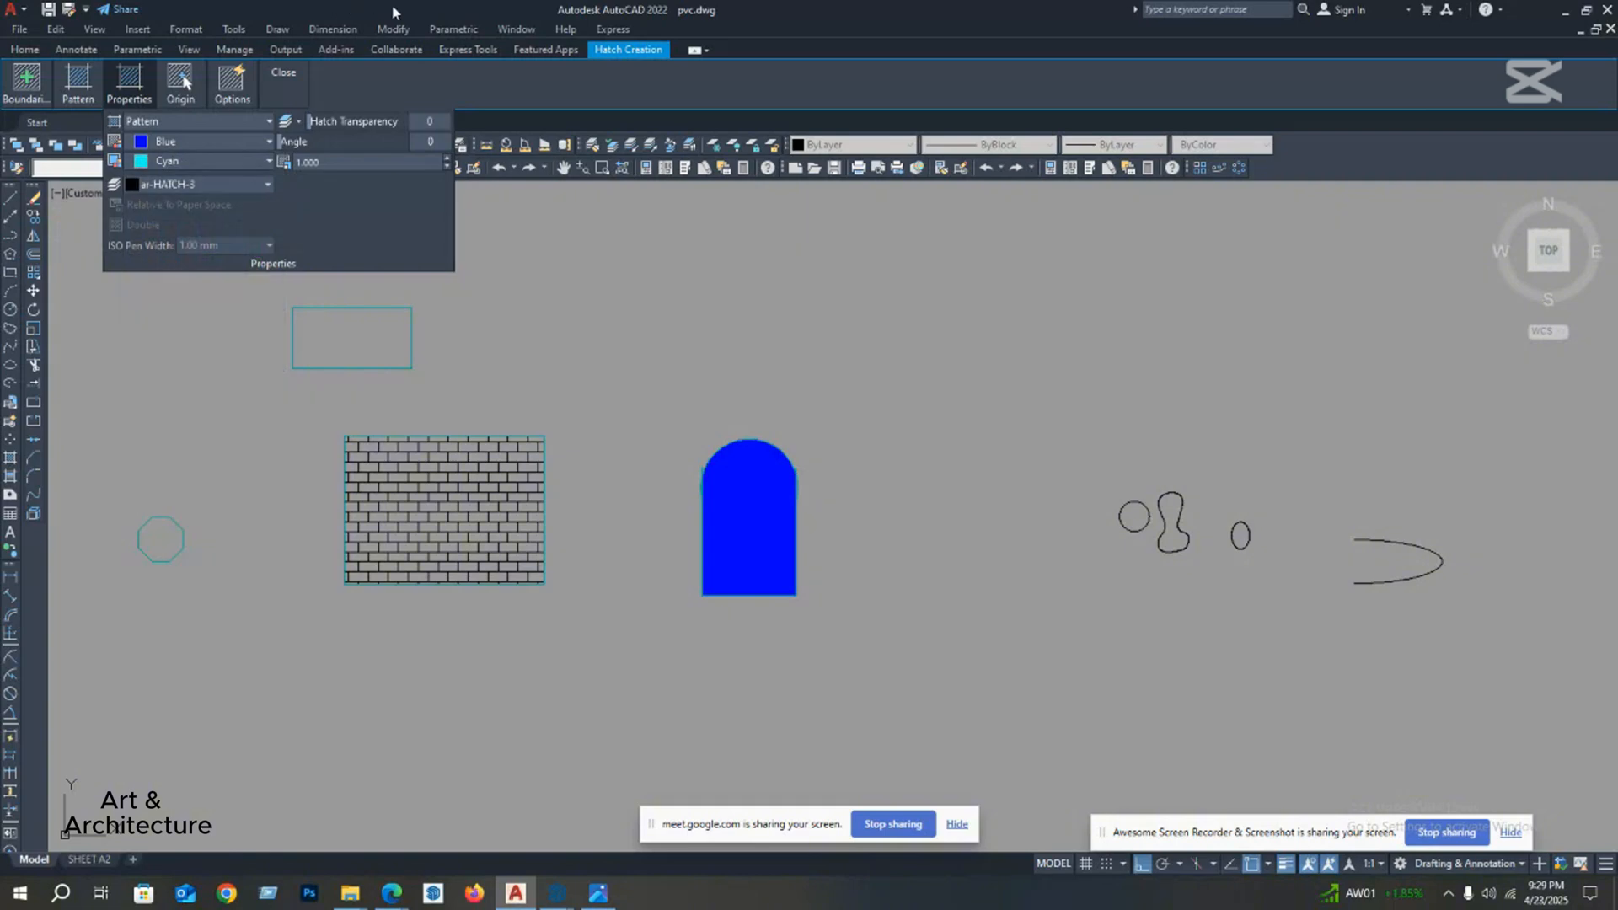
{"action": "left_click", "coordinate": [395, 11]}
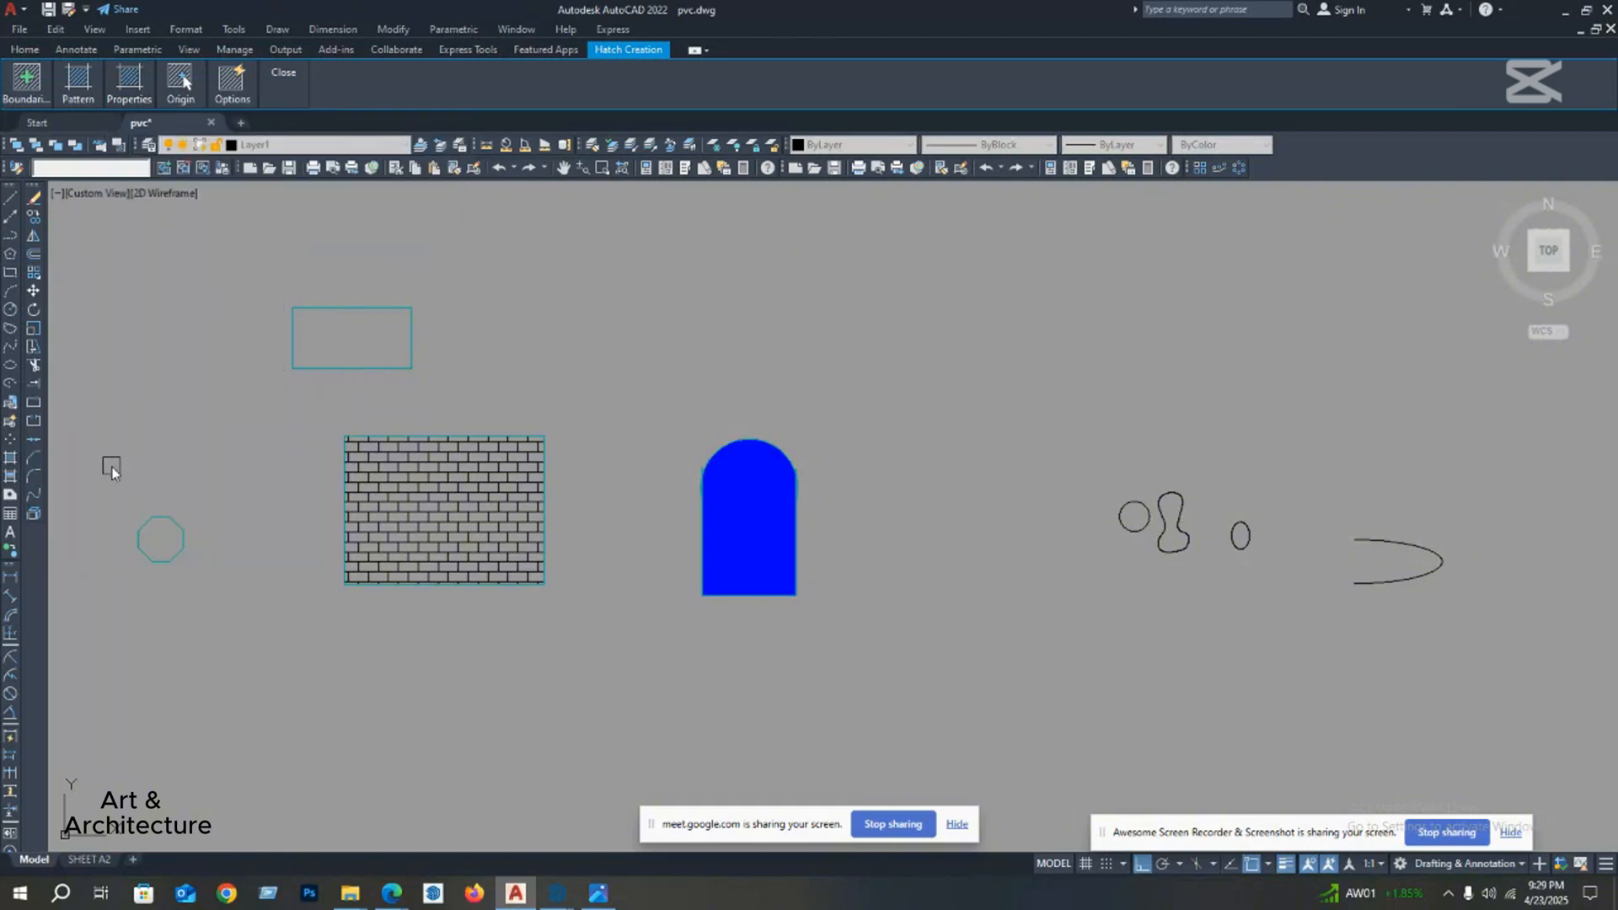
{"action": "key", "text": "Escape"}
Step: Draw a large rectangle in the empty area below the brick-hatched rectangle and the blue arch-topped shape
{"action": "scroll", "coordinate": [227, 459], "scroll_direction": "down", "scroll_amount": 4}
{"action": "scroll", "coordinate": [328, 495], "scroll_direction": "up", "scroll_amount": 2}
{"action": "middle_click_drag", "start_coordinate": [329, 495], "coordinate": [358, 476]}
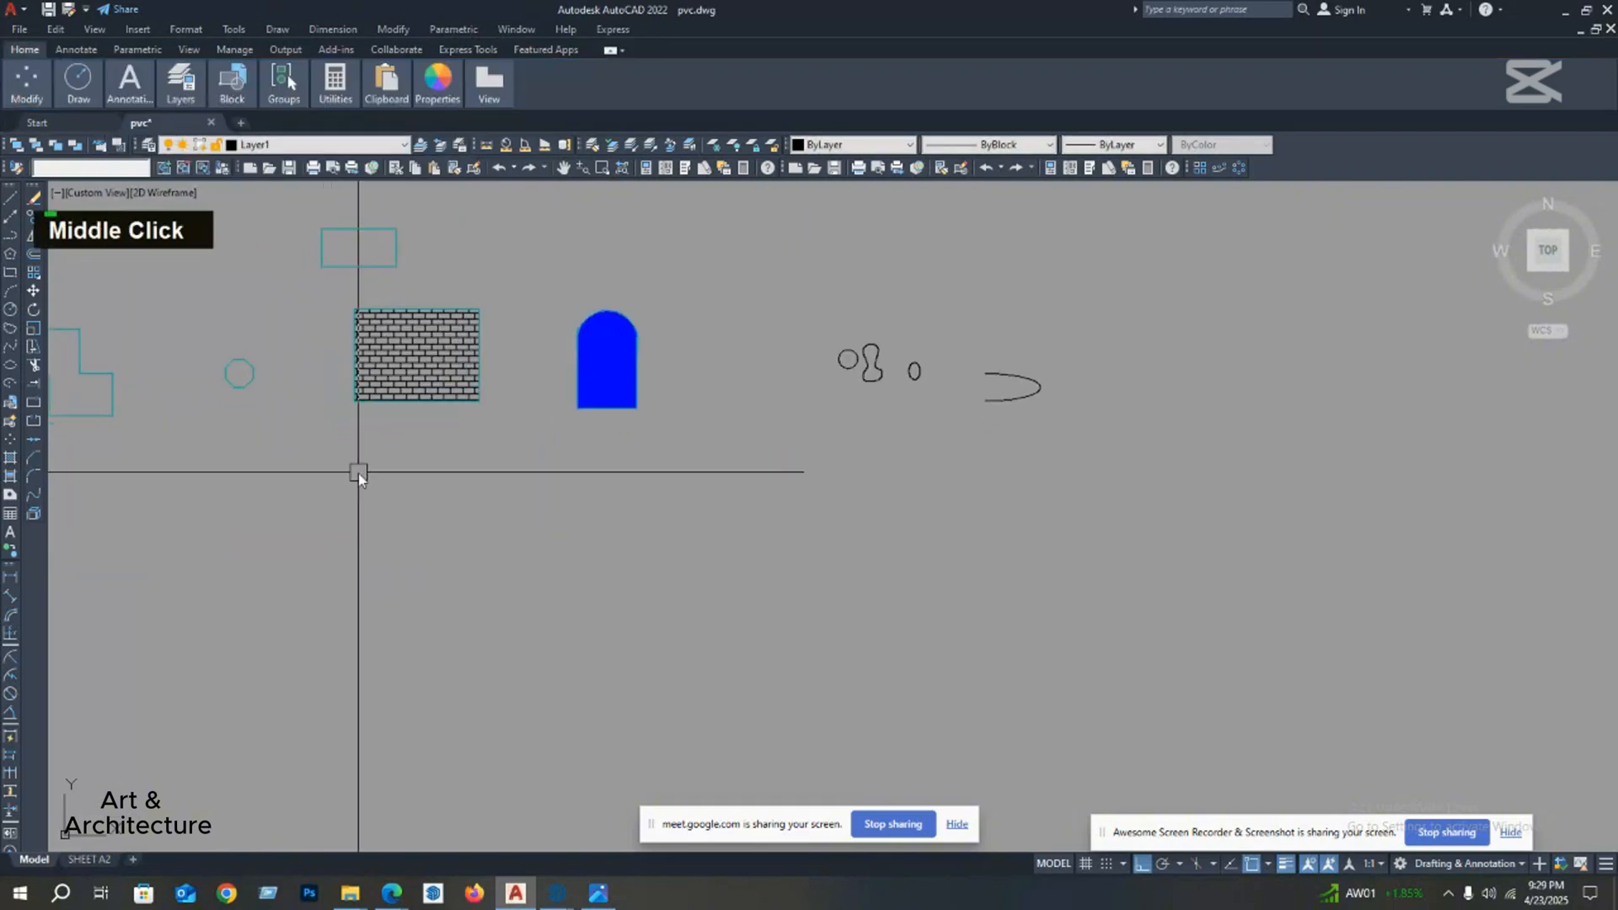
{"action": "type", "text": "re"}
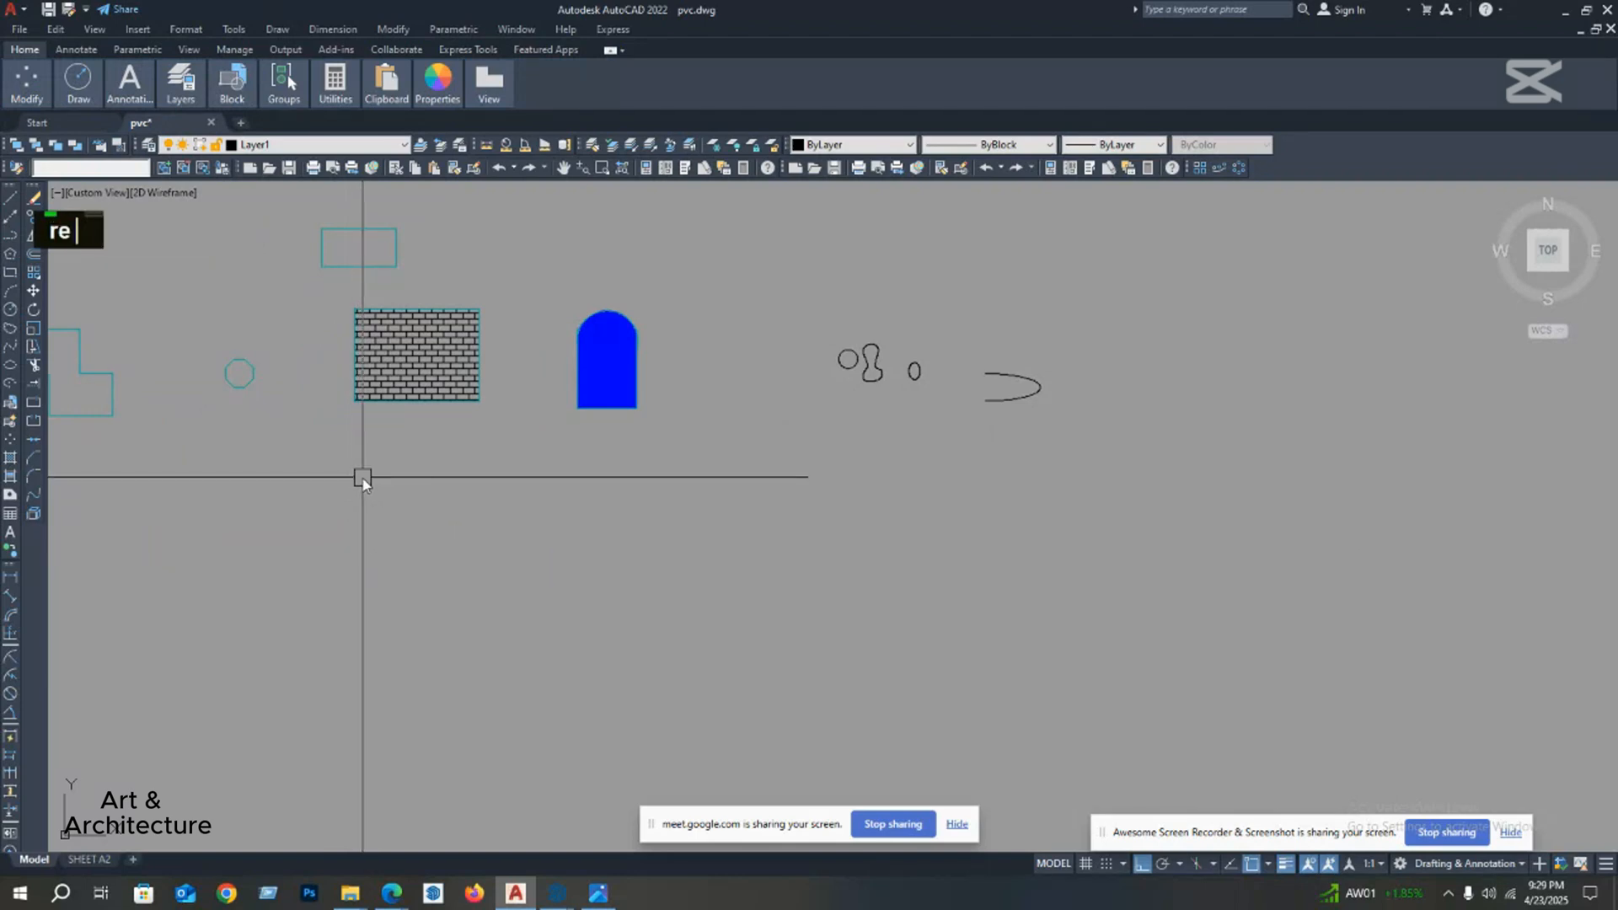
{"action": "type", "text": "c"}
{"action": "key", "text": "space"}
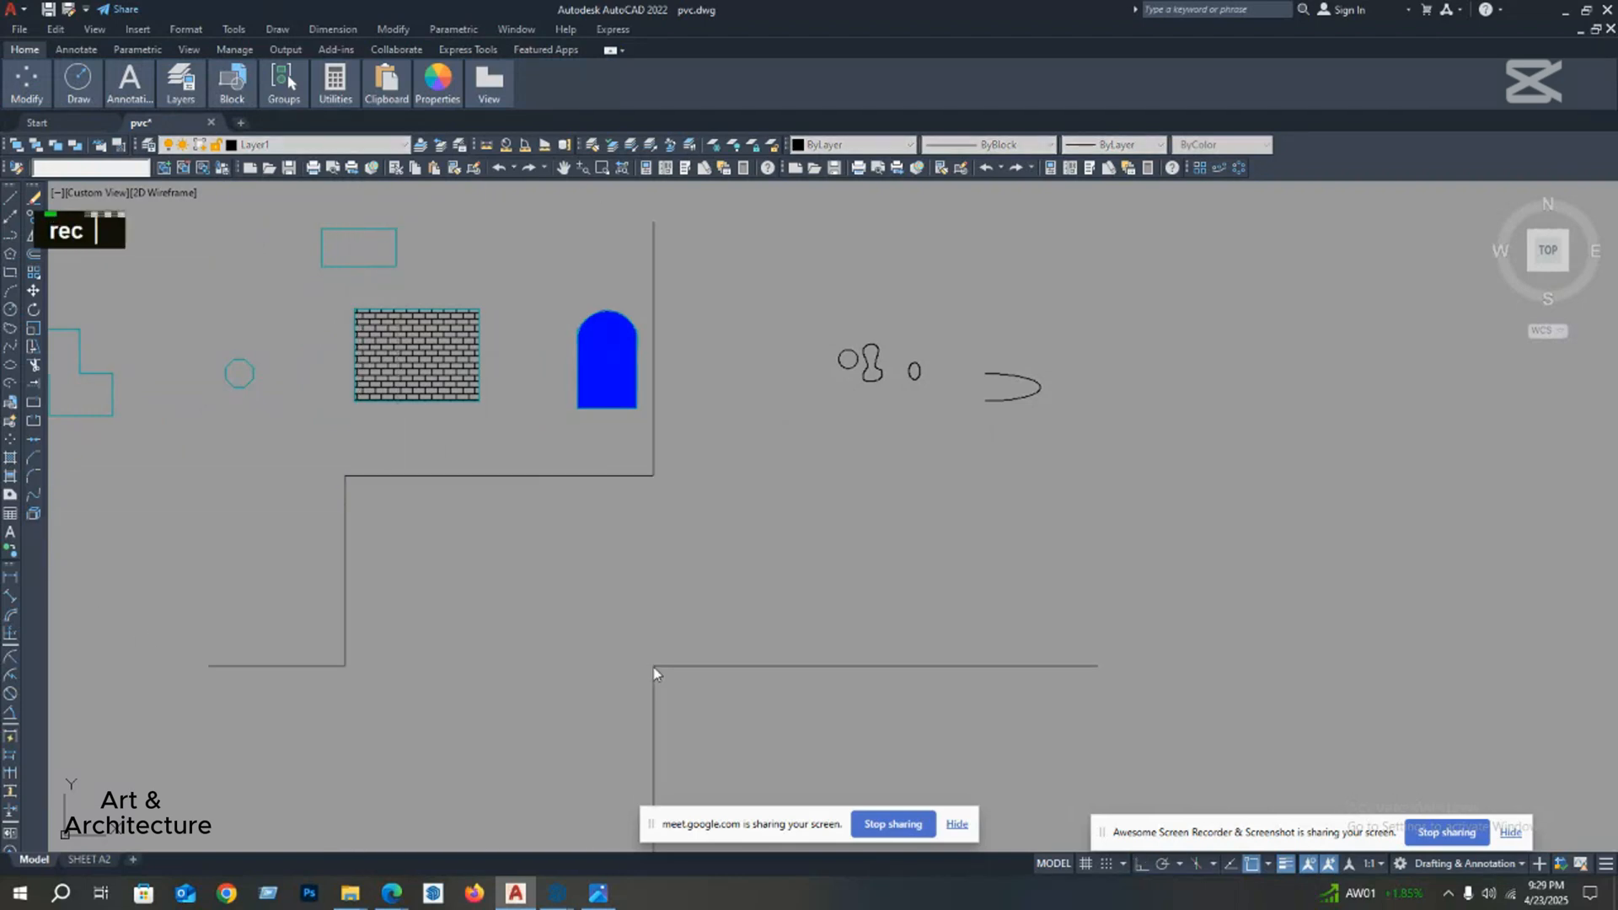
{"action": "left_click", "coordinate": [654, 666]}
{"action": "middle_click_drag", "start_coordinate": [631, 622], "coordinate": [497, 554]}
Step: Draw two more rectangles side by side, continuing the row to the right of the new large rectangle
{"action": "key", "text": "space"}
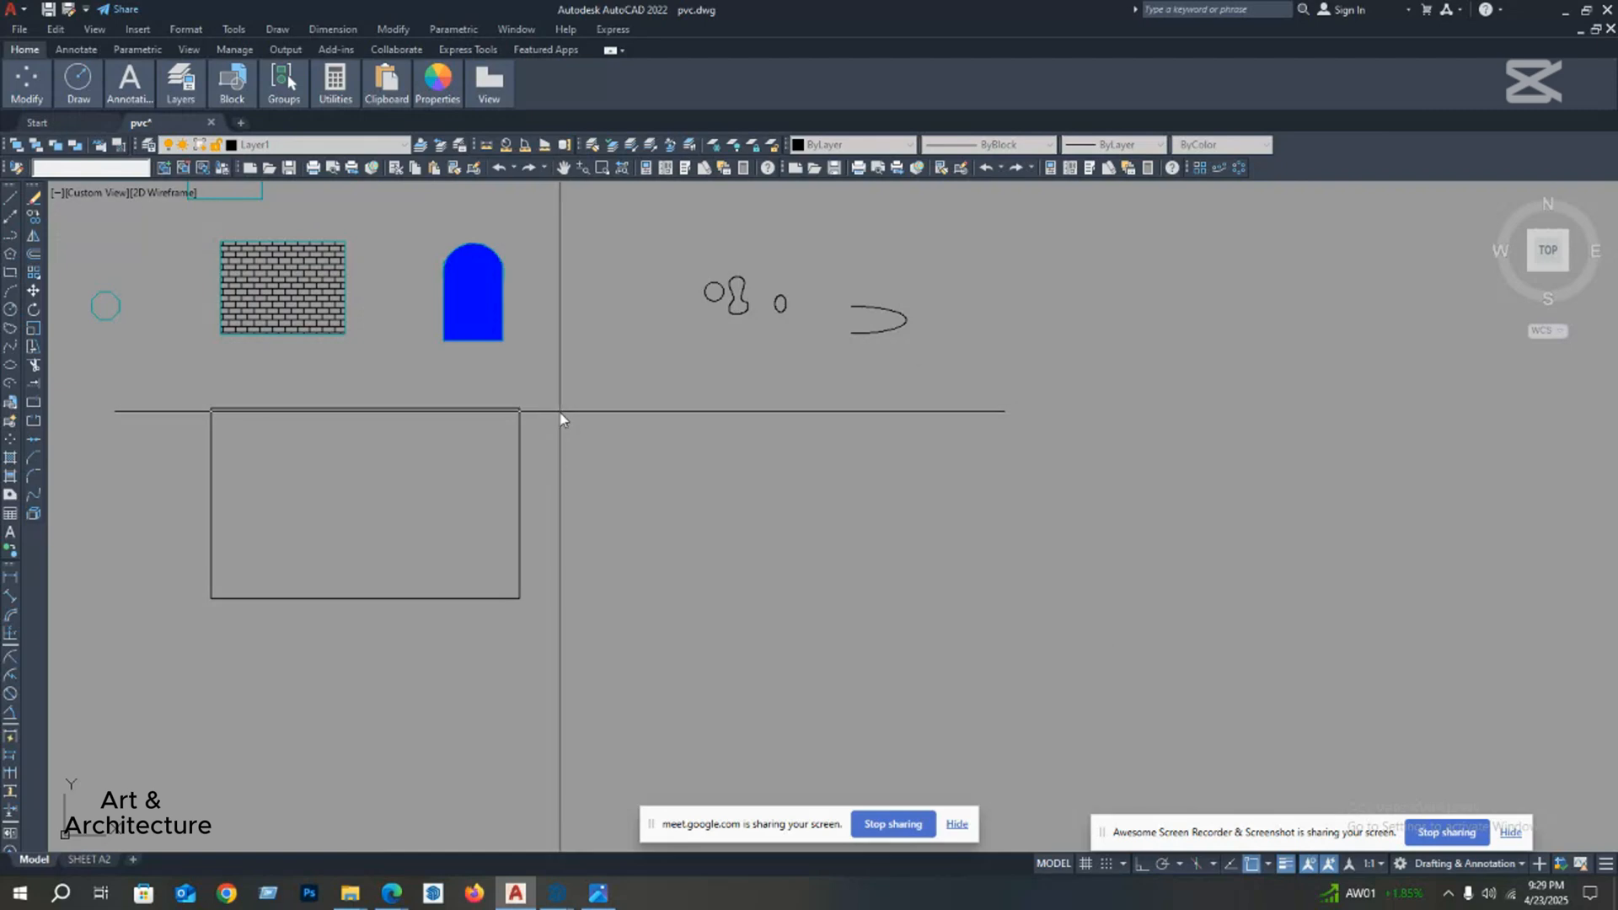
{"action": "left_click", "coordinate": [558, 408]}
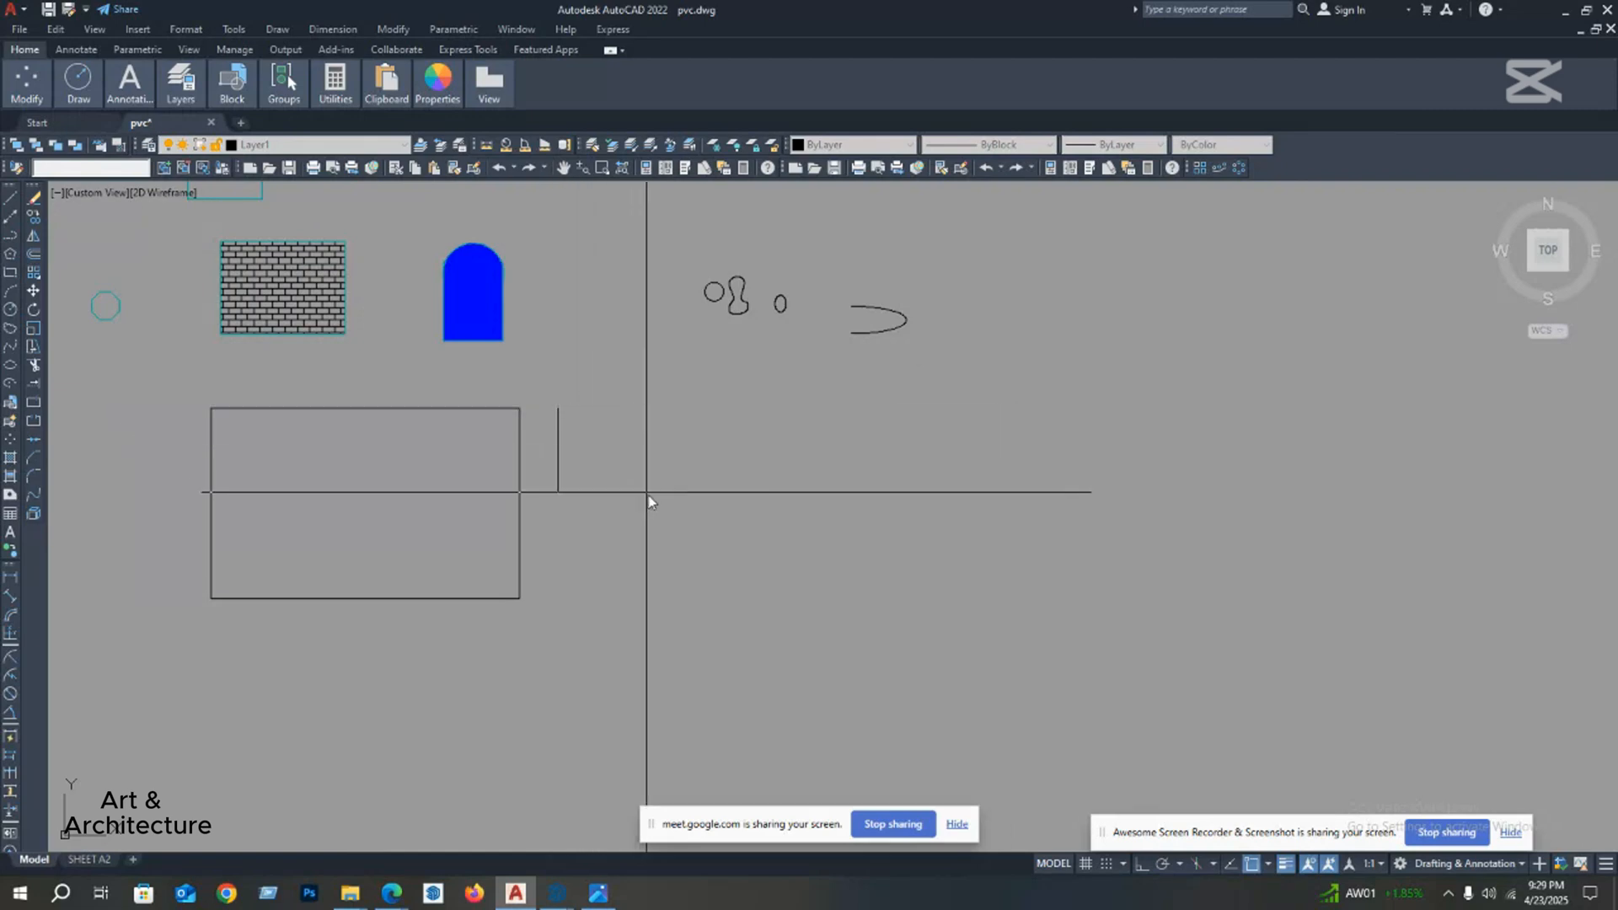
{"action": "left_click", "coordinate": [836, 602]}
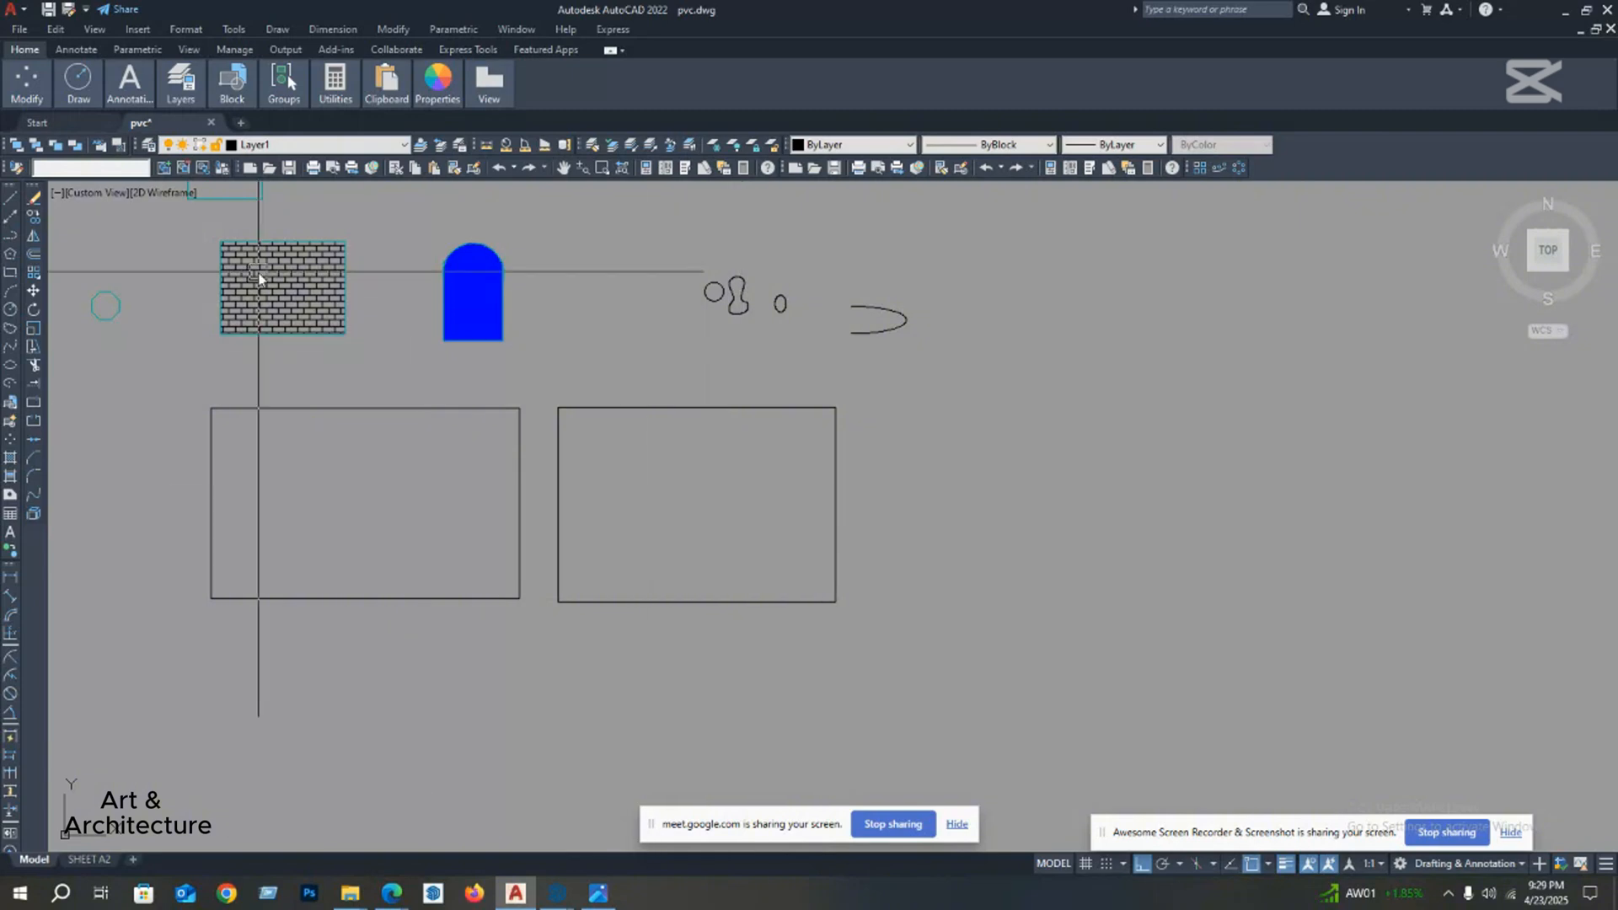
{"action": "middle_click_drag", "start_coordinate": [661, 502], "coordinate": [547, 512]}
{"action": "type", "text": "re"}
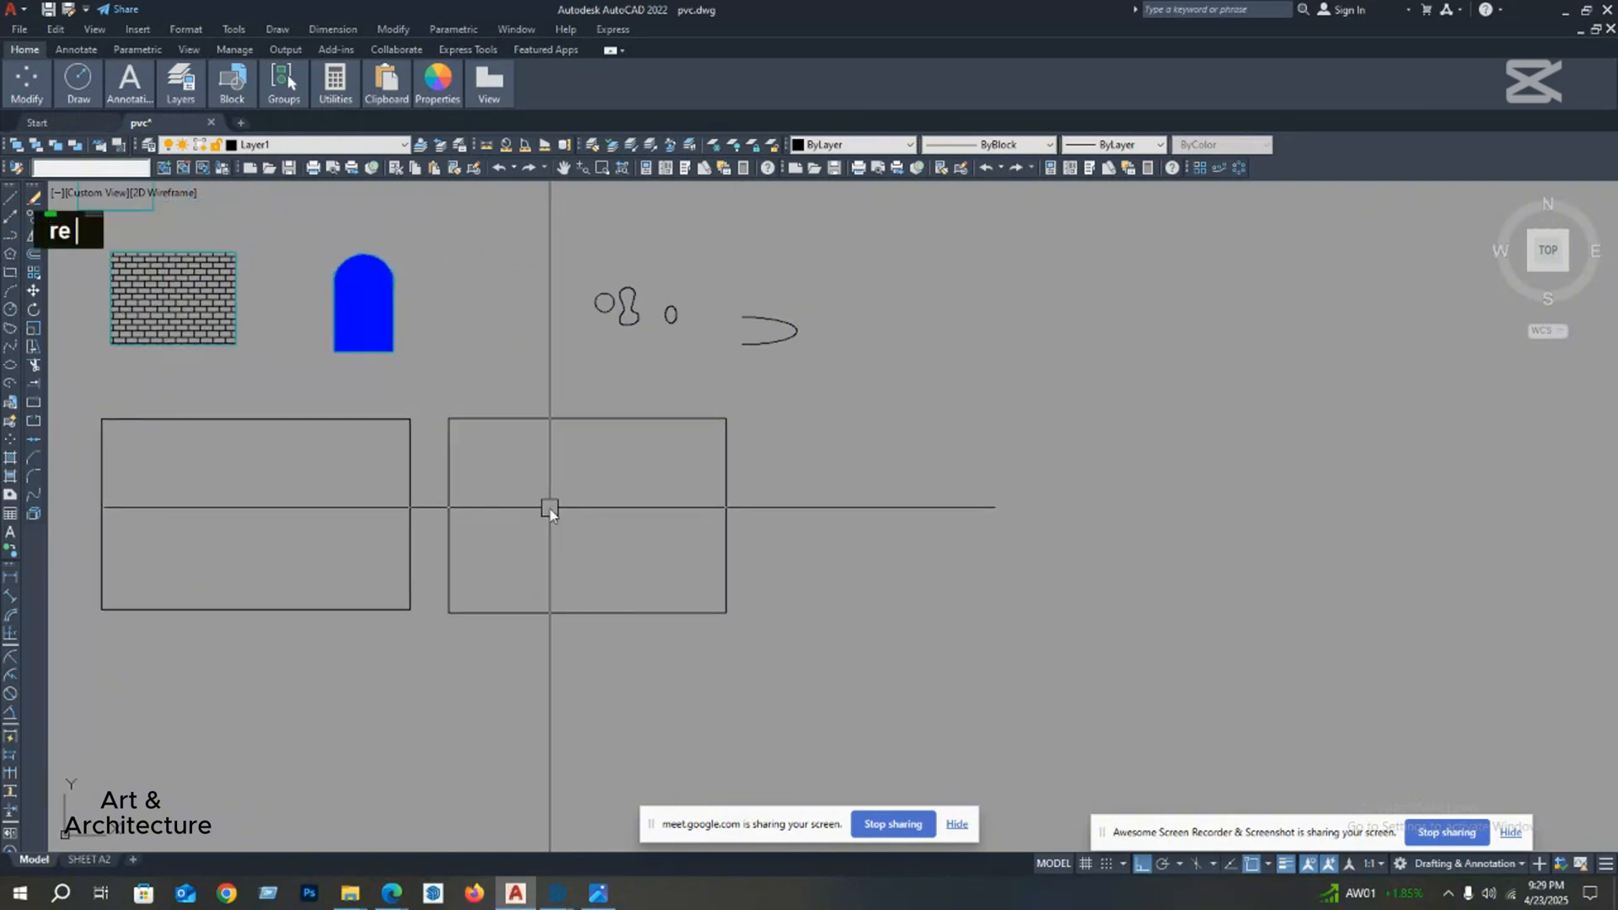
{"action": "type", "text": "c"}
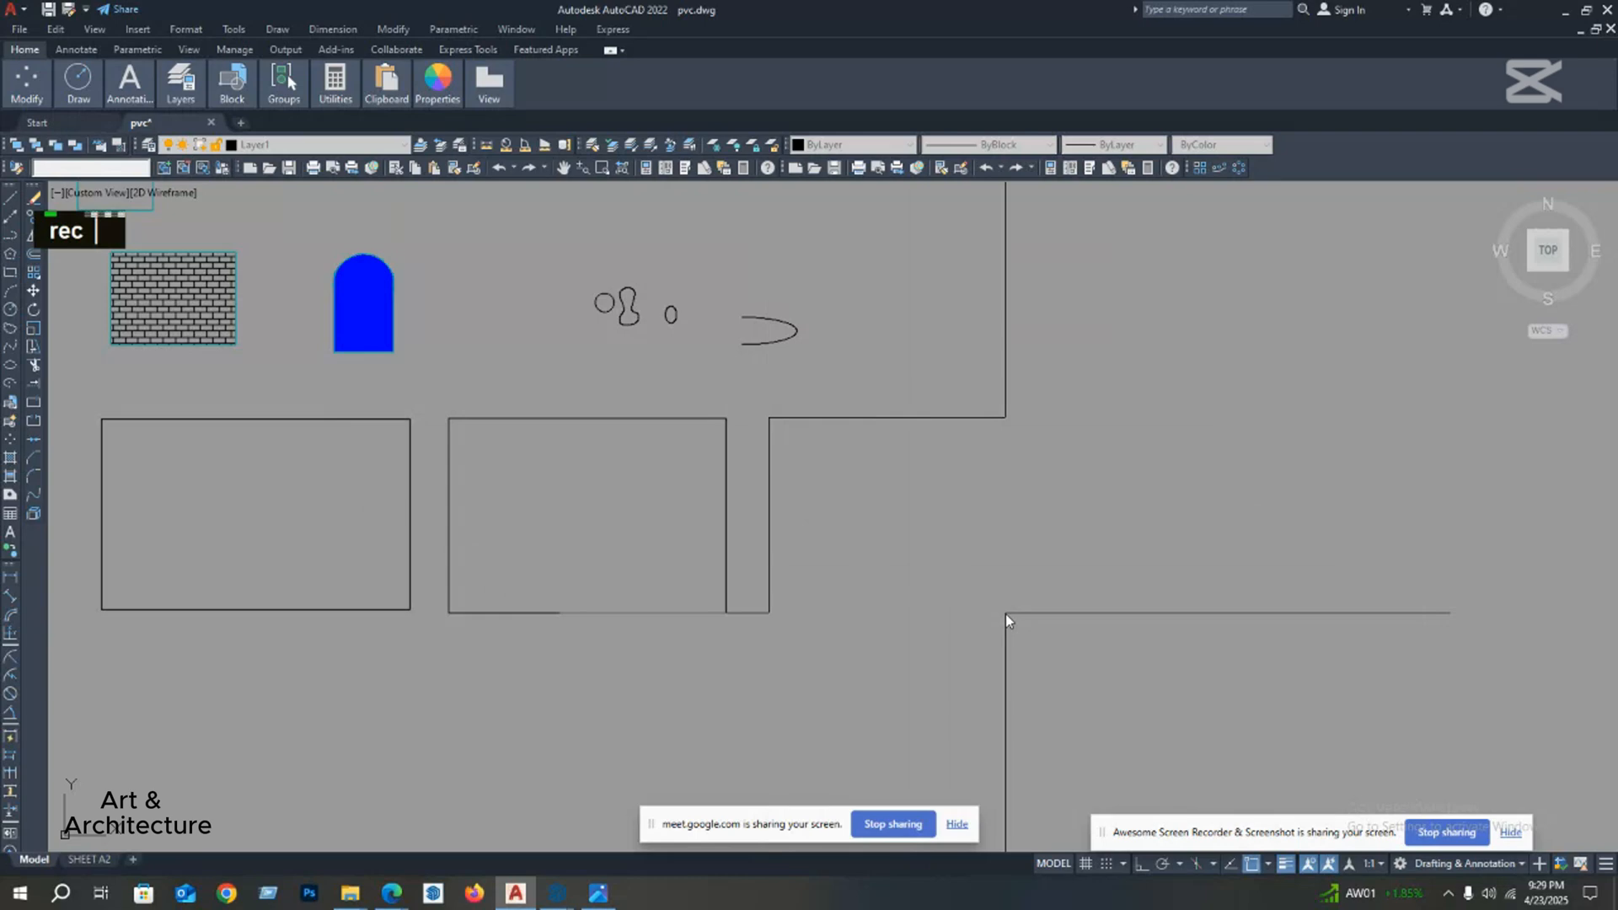
{"action": "left_click", "coordinate": [1006, 614]}
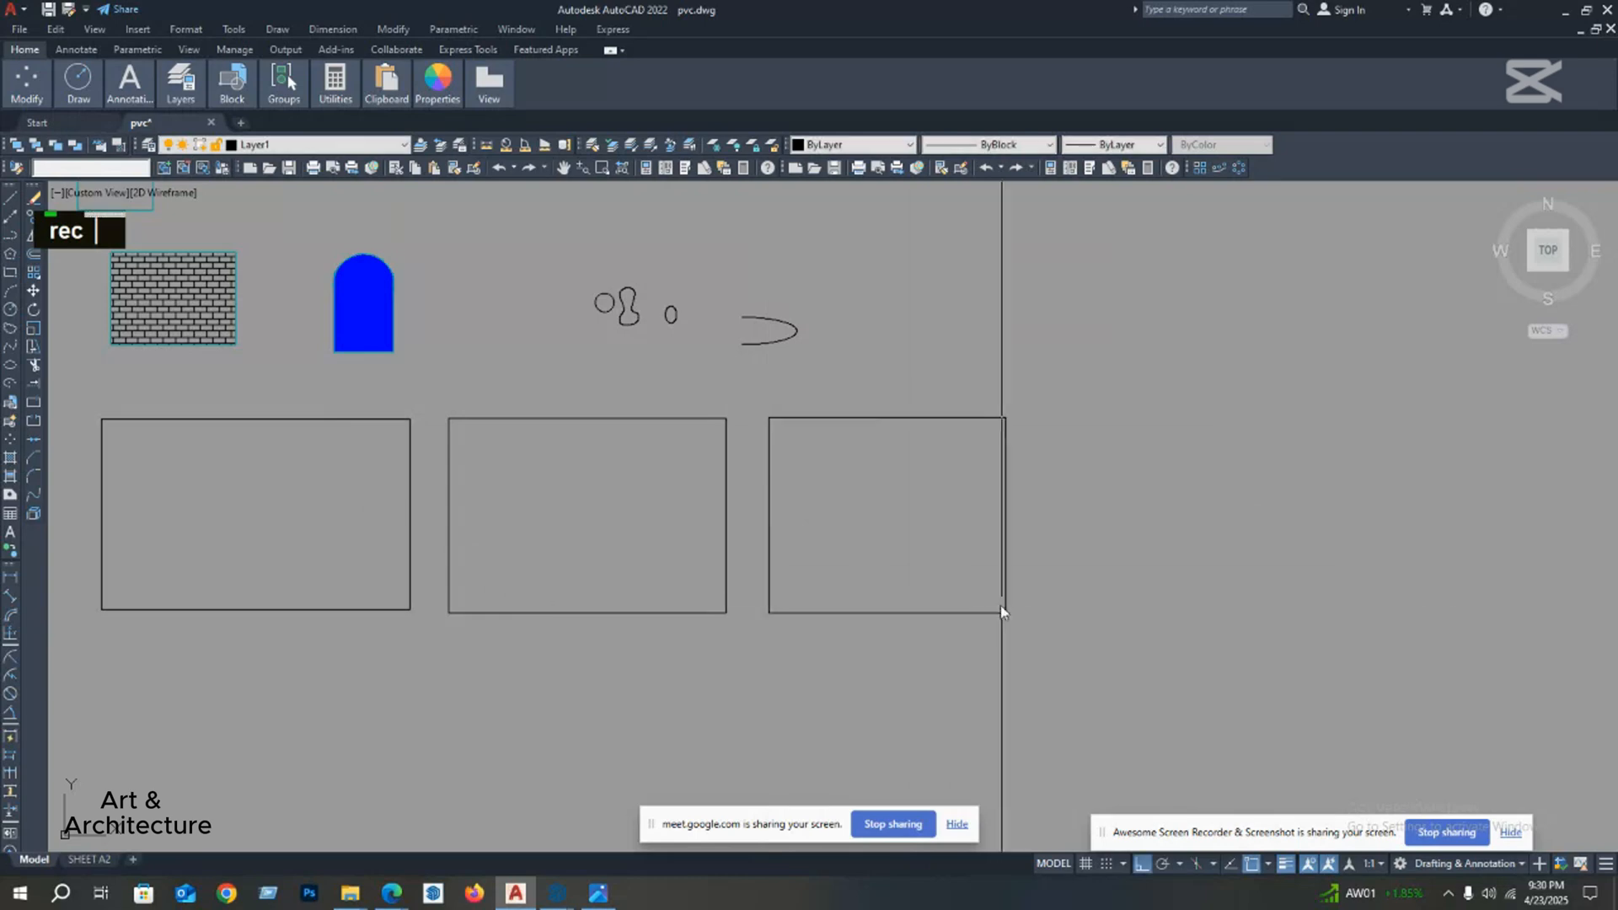
{"action": "middle_click_drag", "start_coordinate": [990, 602], "coordinate": [914, 560]}
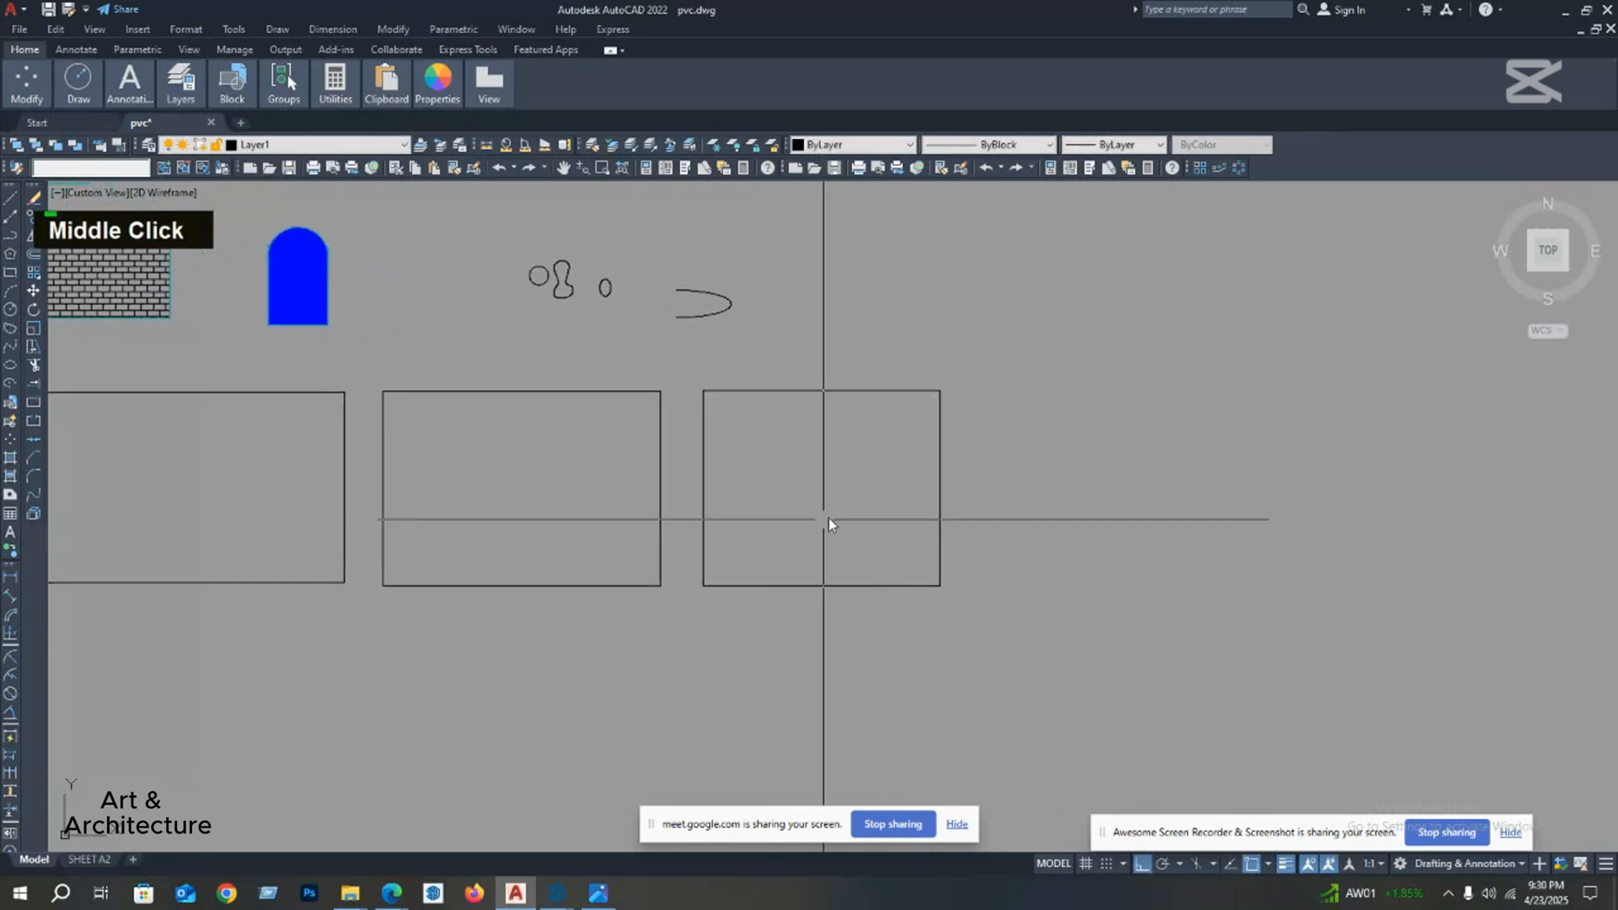
Step: Draw a fourth, wider rectangle in the row, to the right of the third one
{"action": "scroll", "coordinate": [788, 538], "scroll_direction": "down", "scroll_amount": 2}
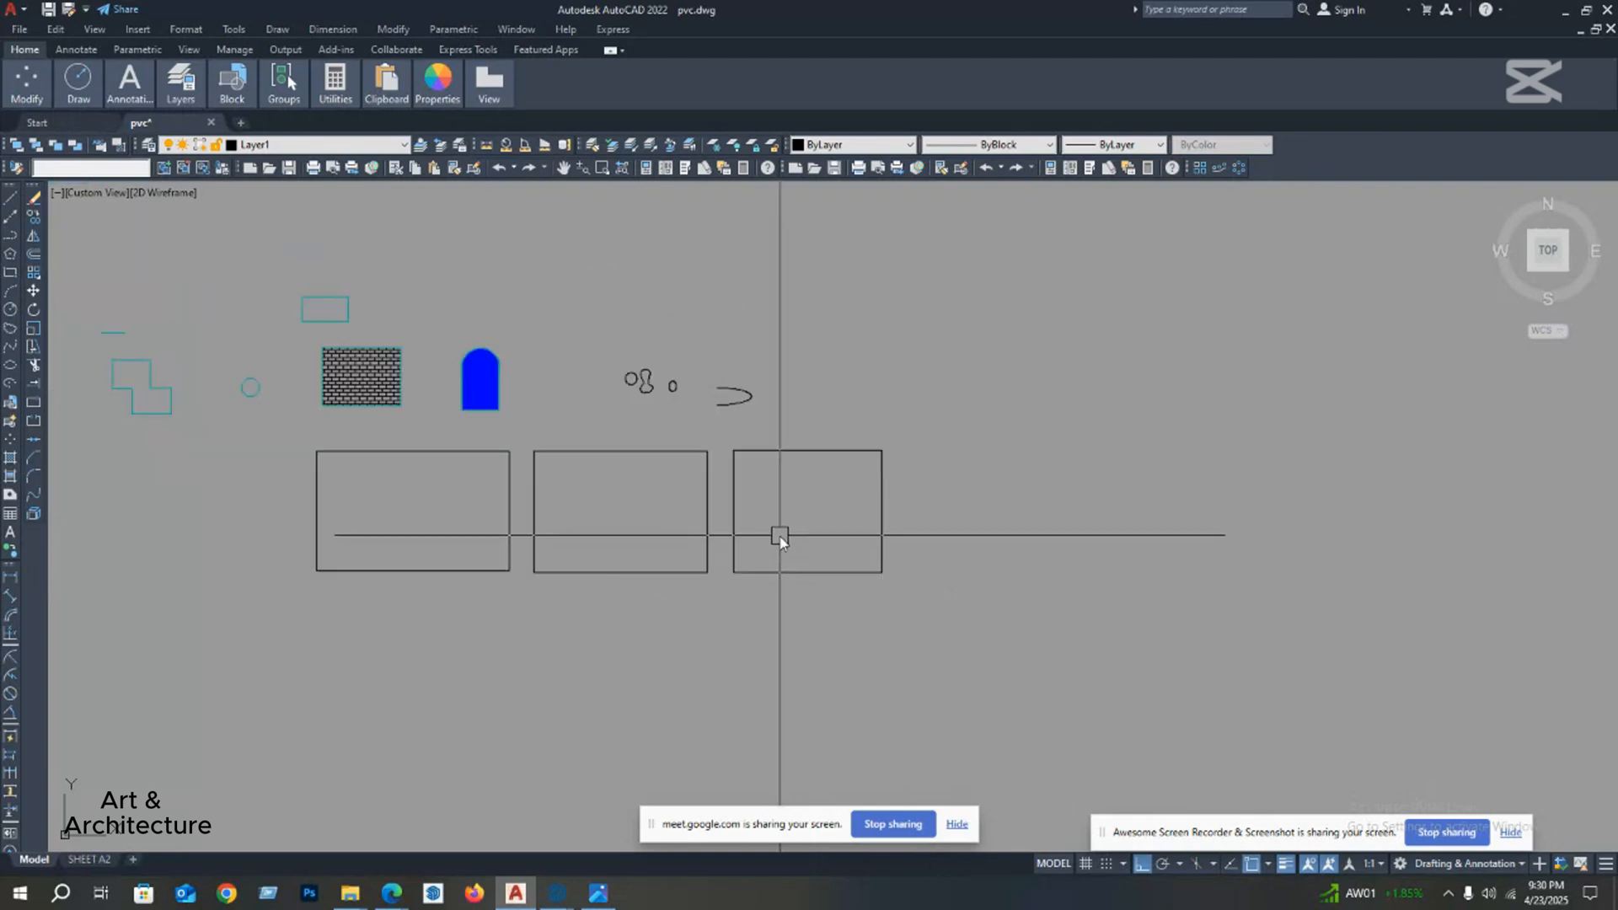
{"action": "middle_click_drag", "start_coordinate": [752, 537], "coordinate": [584, 512]}
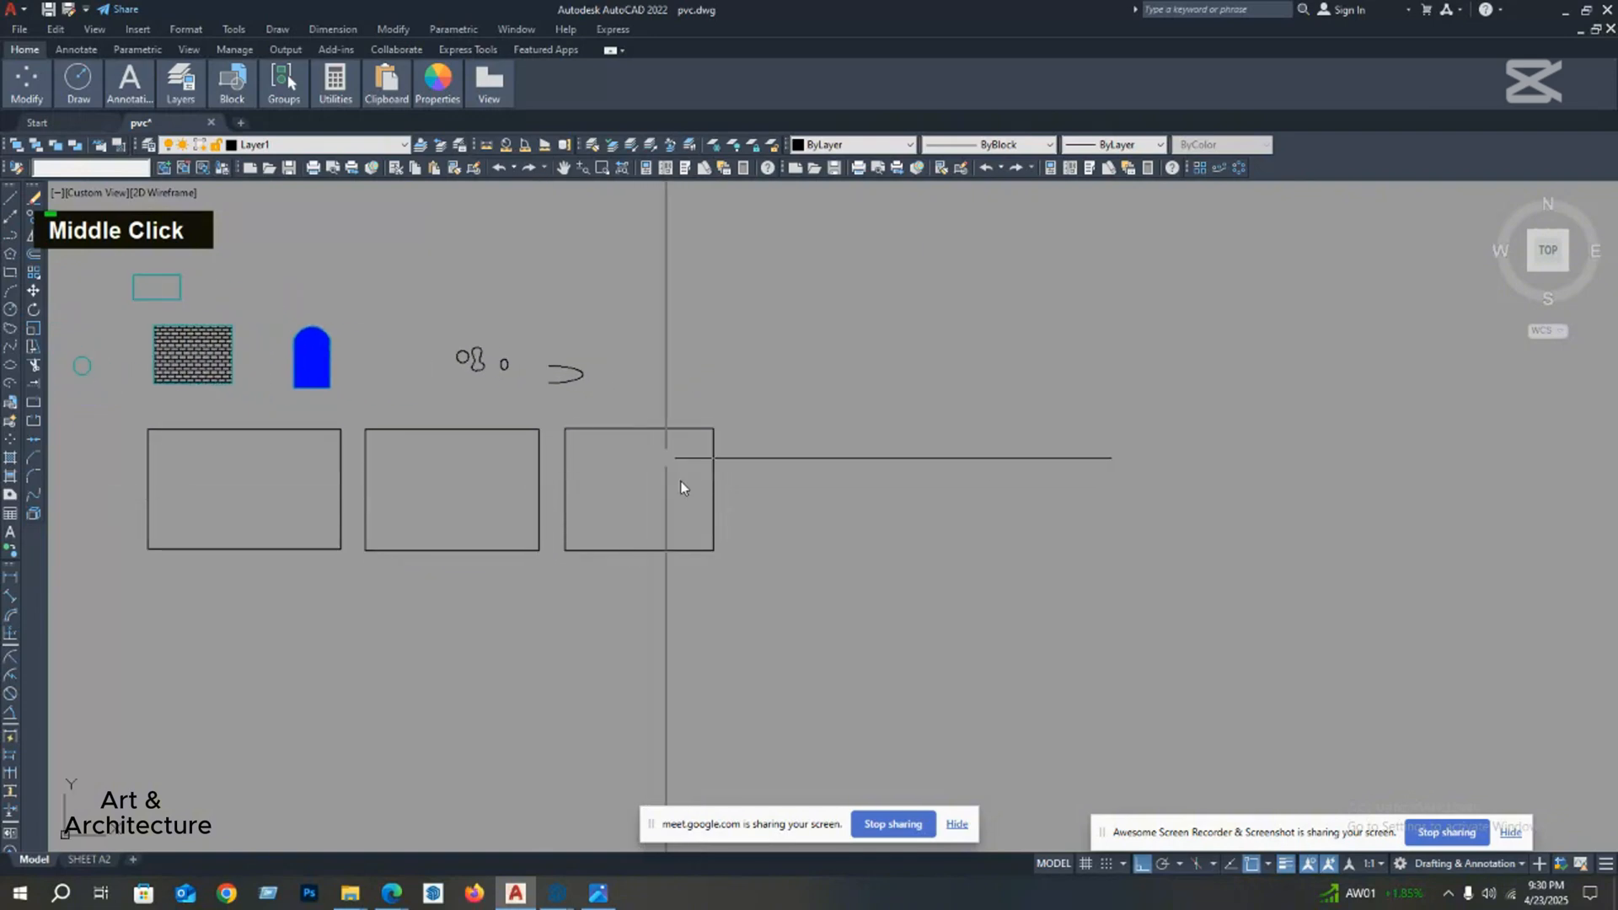
{"action": "middle_click_drag", "start_coordinate": [666, 516], "coordinate": [610, 528]}
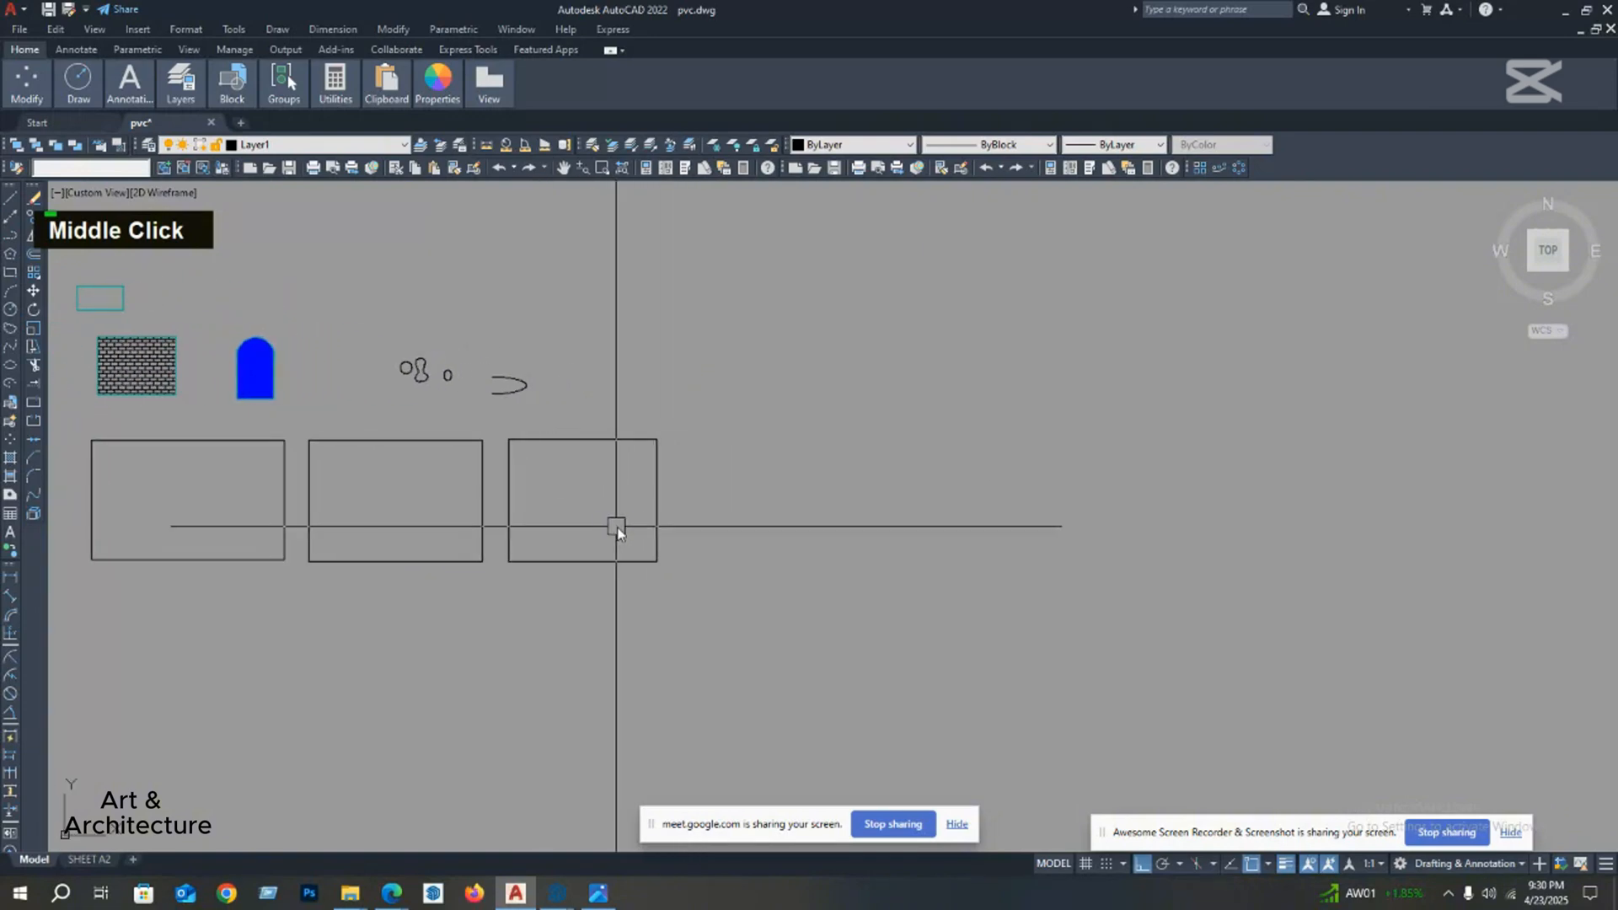
{"action": "key", "text": "Return"}
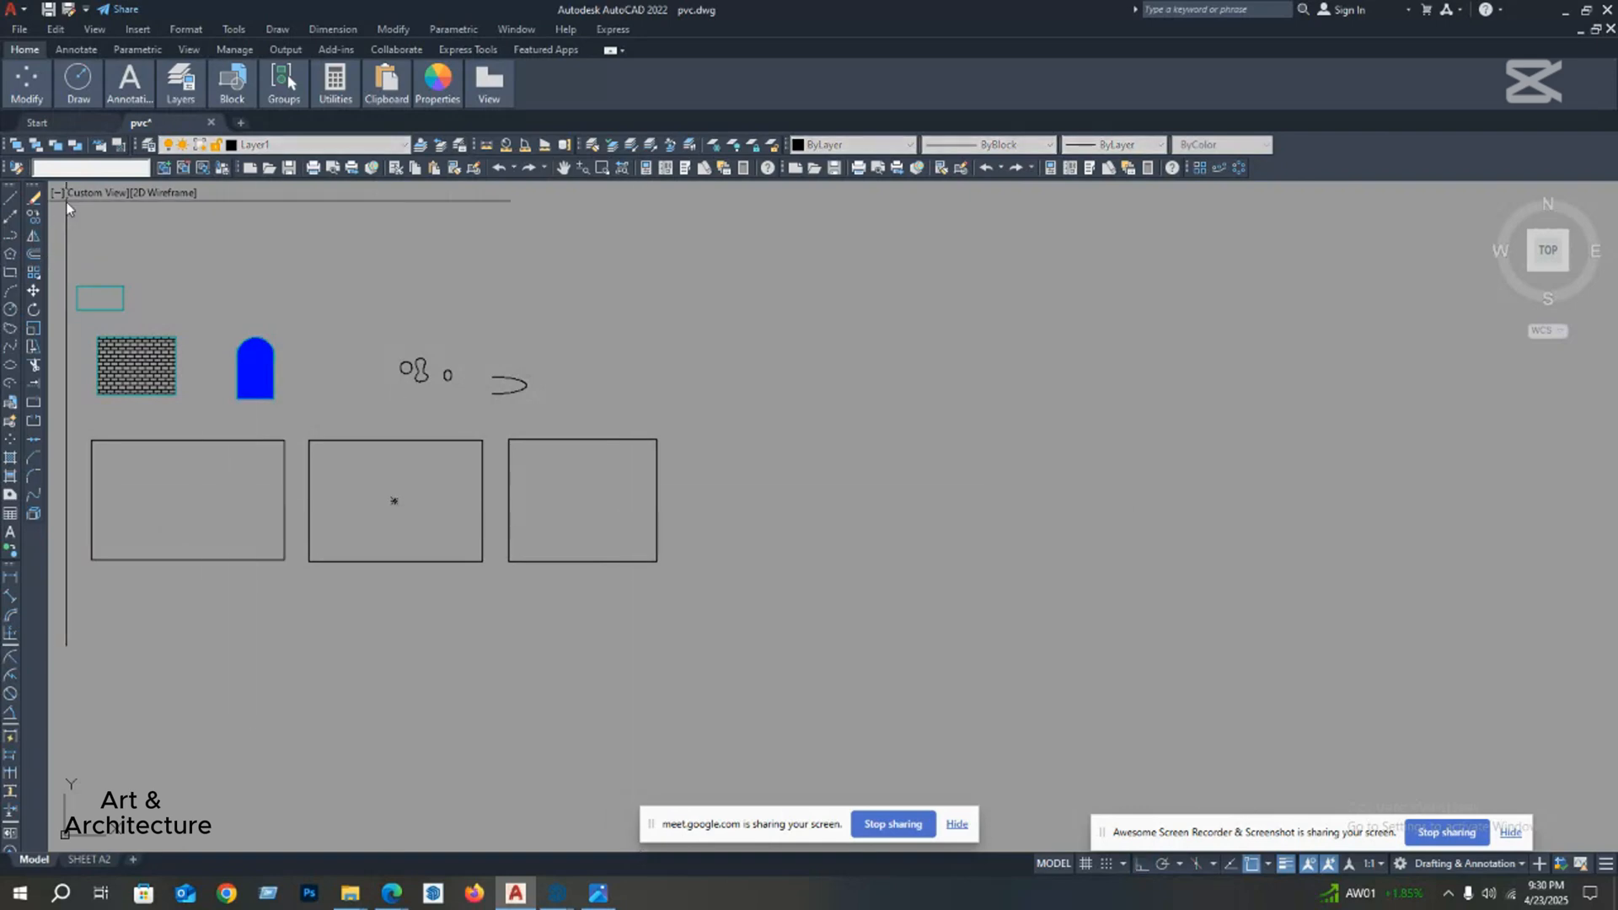
{"action": "middle_click_drag", "start_coordinate": [592, 503], "coordinate": [531, 483]}
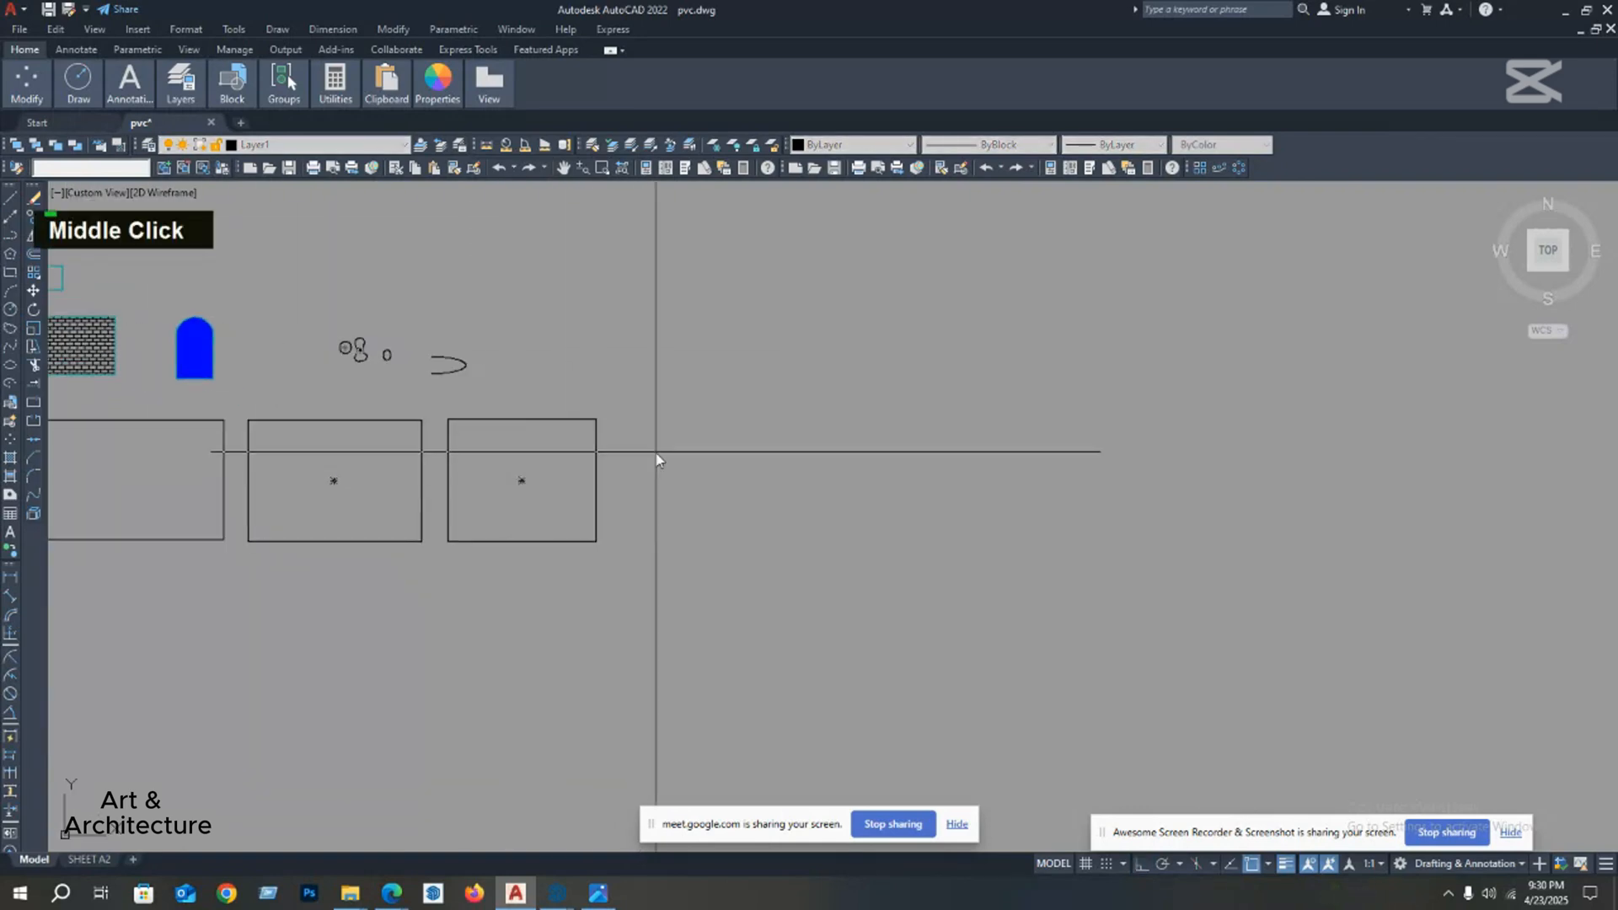
{"action": "left_click", "coordinate": [627, 423]}
{"action": "left_click", "coordinate": [932, 567]}
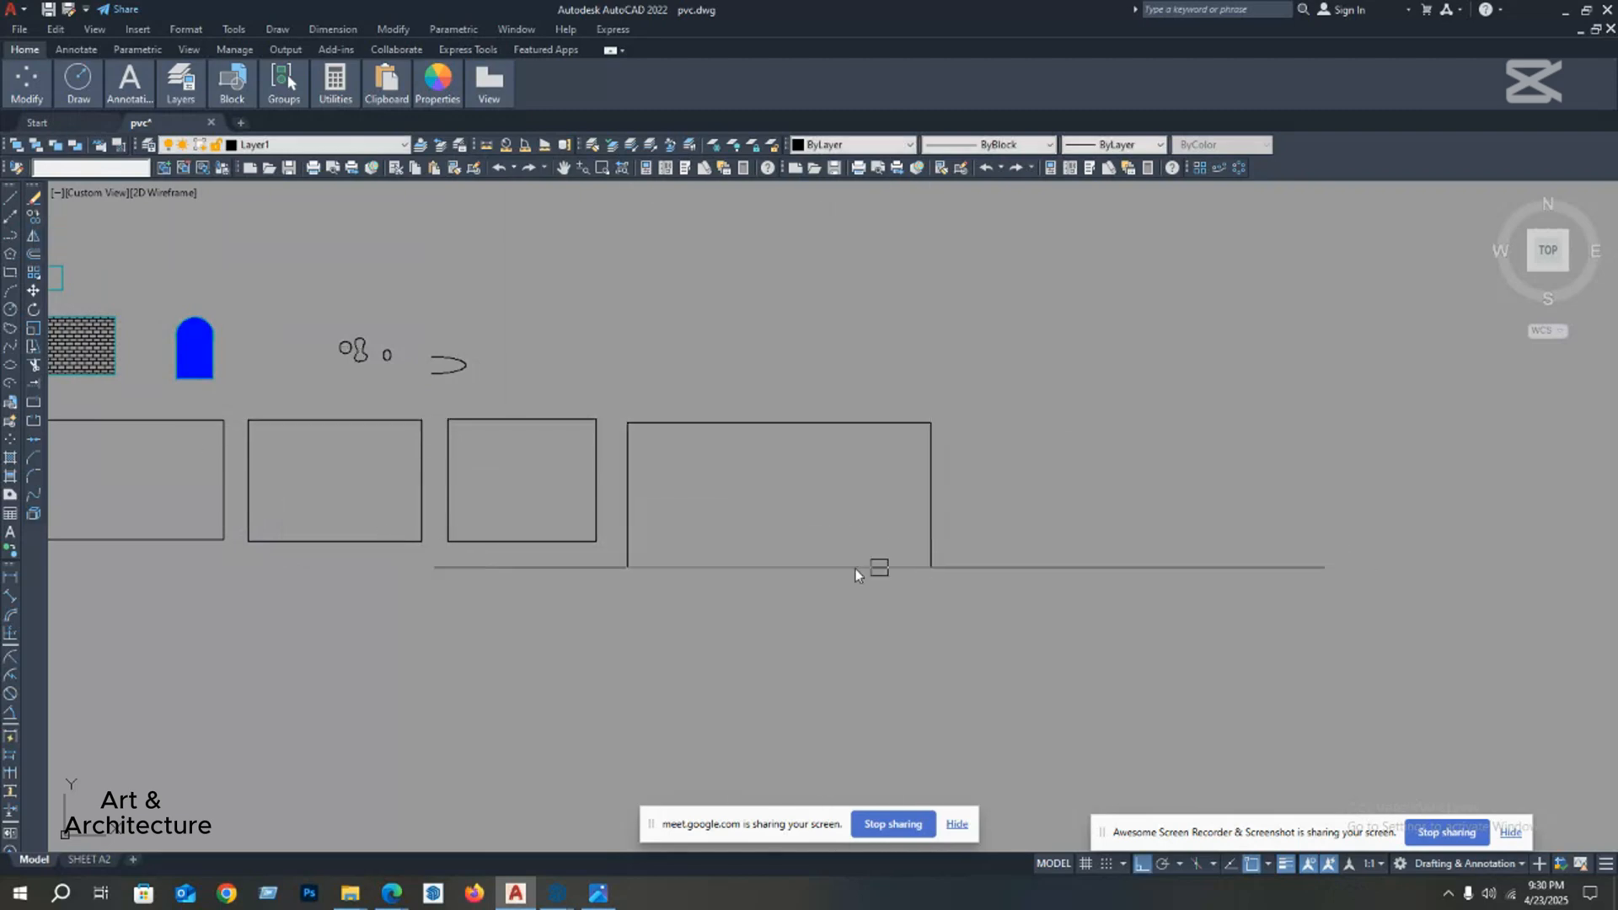
Step: Draw a fifth rectangle, the largest of the row, to the right of the fourth and end the command
{"action": "scroll", "coordinate": [624, 505], "scroll_direction": "down", "scroll_amount": 3}
{"action": "middle_click_drag", "start_coordinate": [726, 472], "coordinate": [764, 498]}
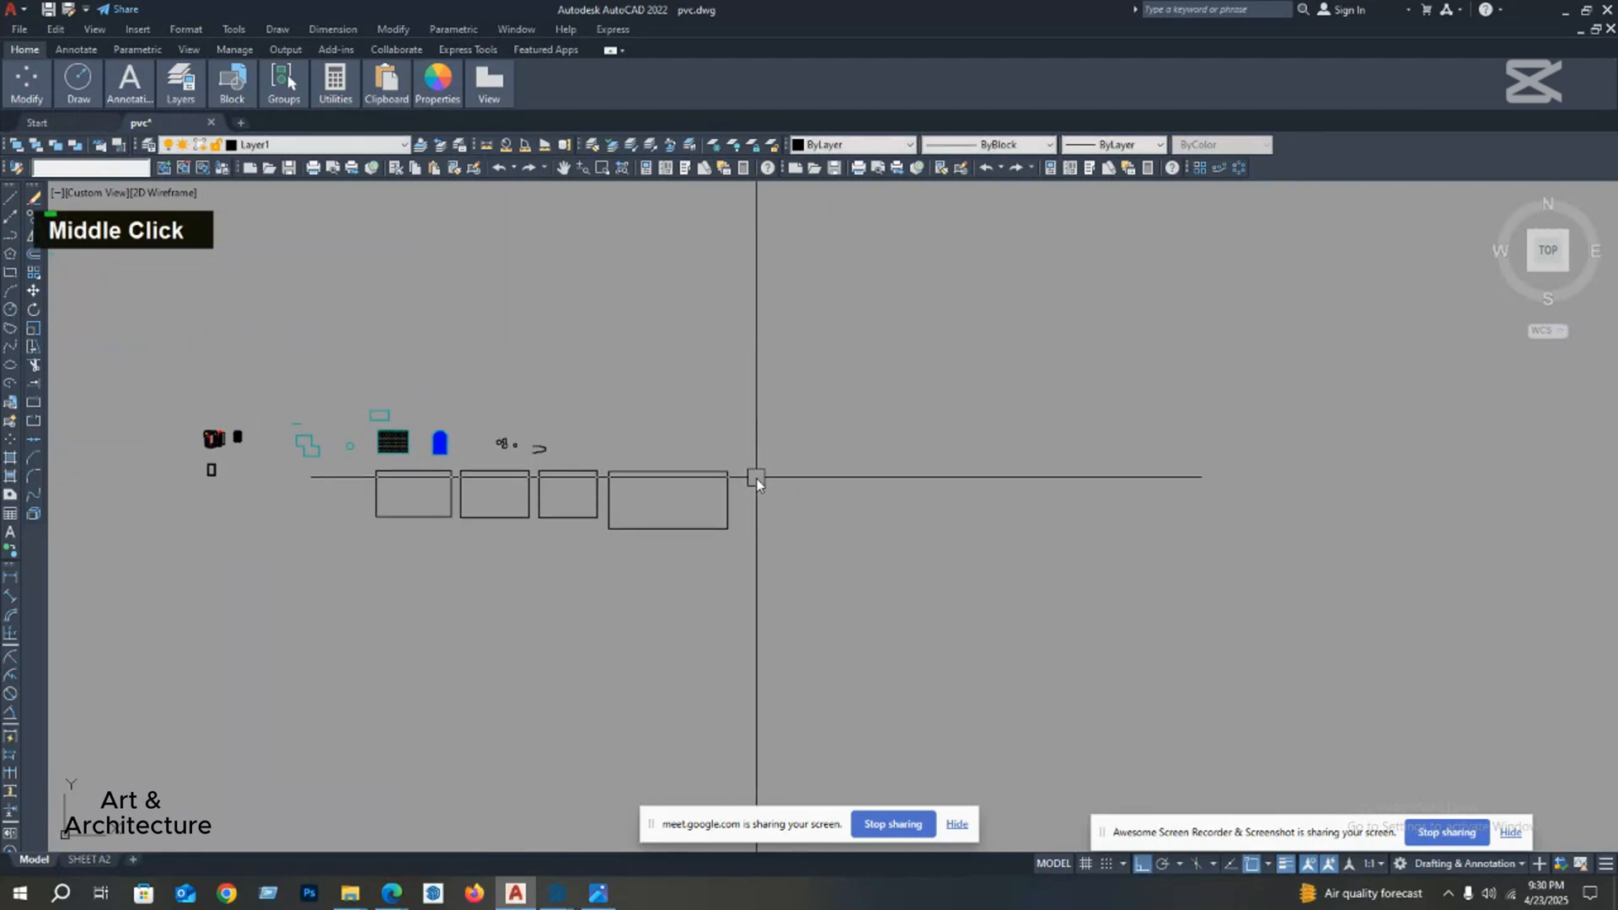
{"action": "key", "text": "space"}
{"action": "left_click", "coordinate": [755, 477]}
{"action": "left_click", "coordinate": [948, 546]}
{"action": "key", "text": "Escape"}
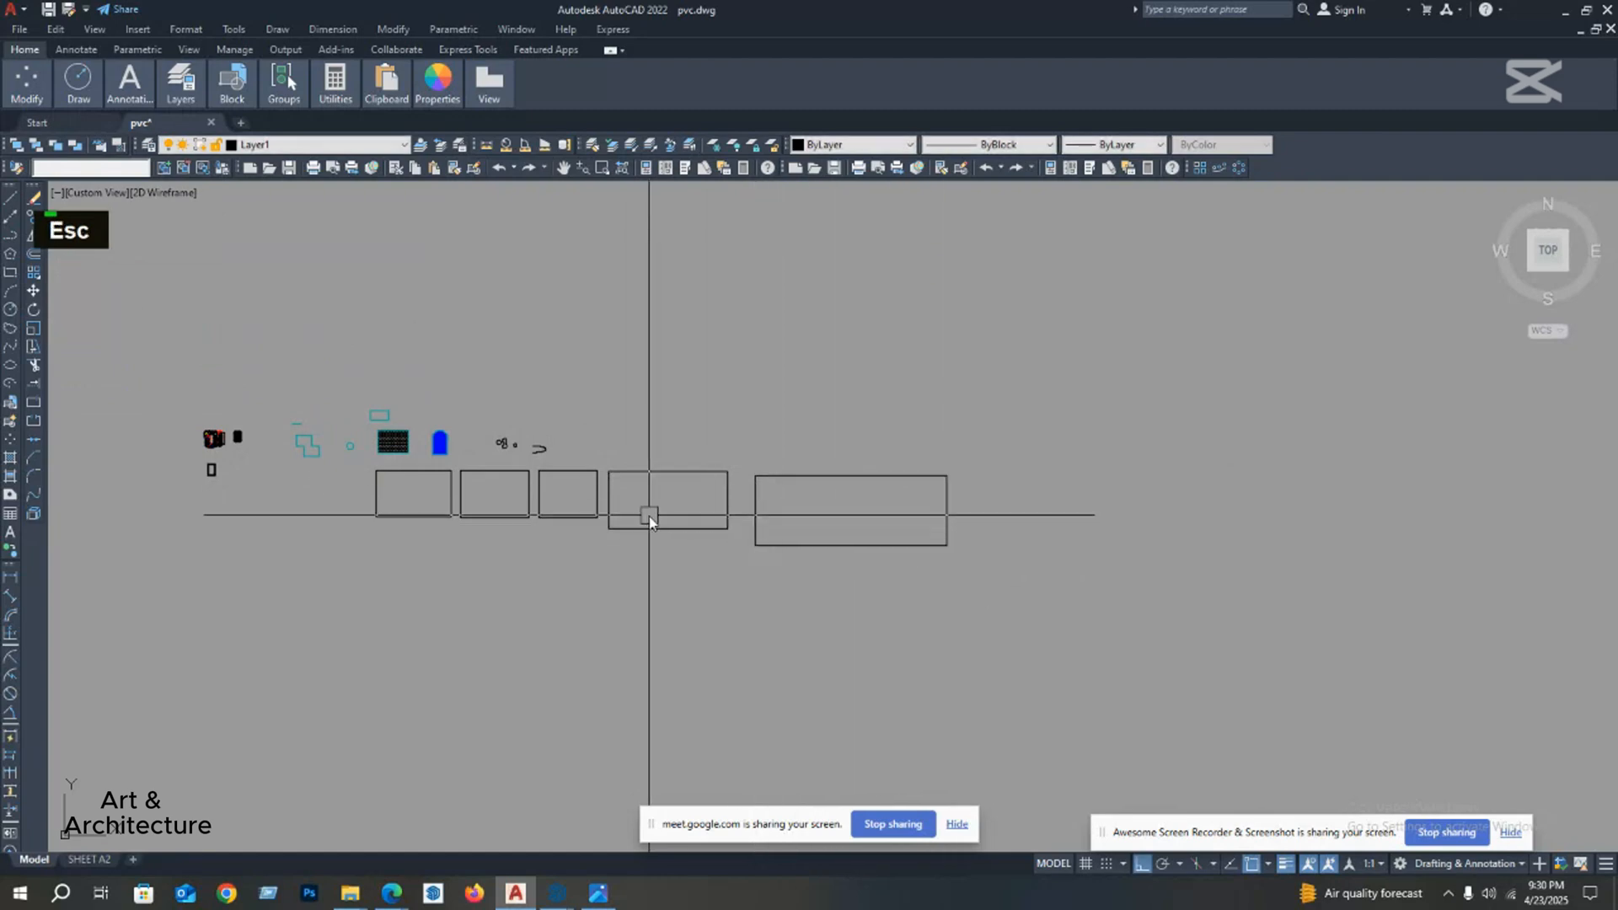
{"action": "middle_click_drag", "start_coordinate": [412, 472], "coordinate": [447, 463]}
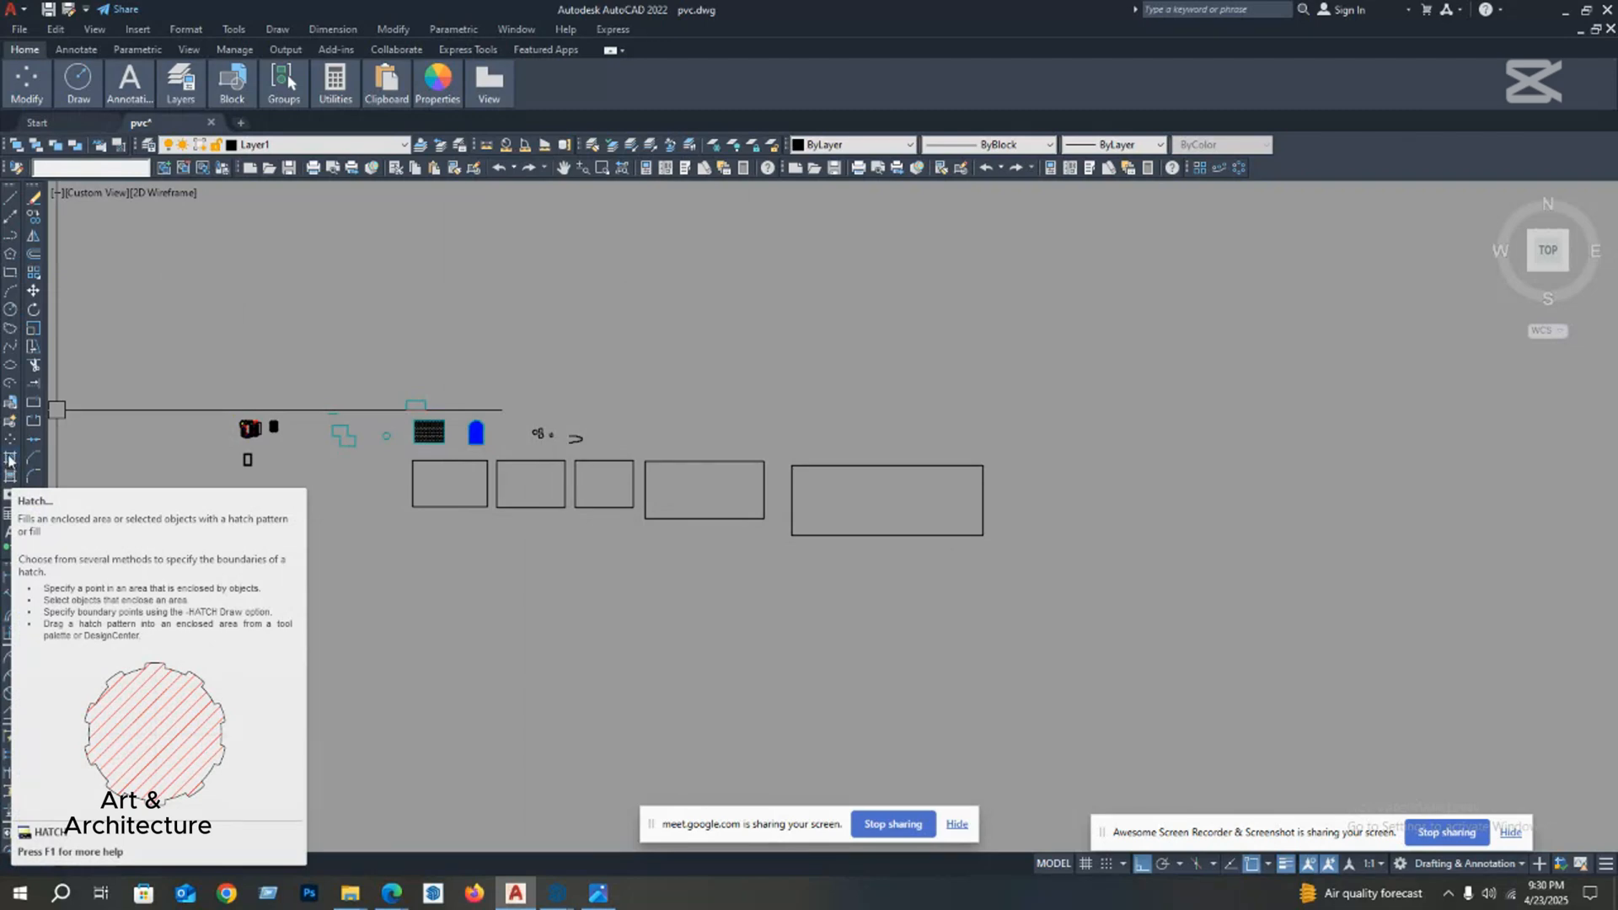
Step: Start a hatch and choose the AR-BRSTD brick pattern from the pattern library
{"action": "left_click", "coordinate": [10, 460]}
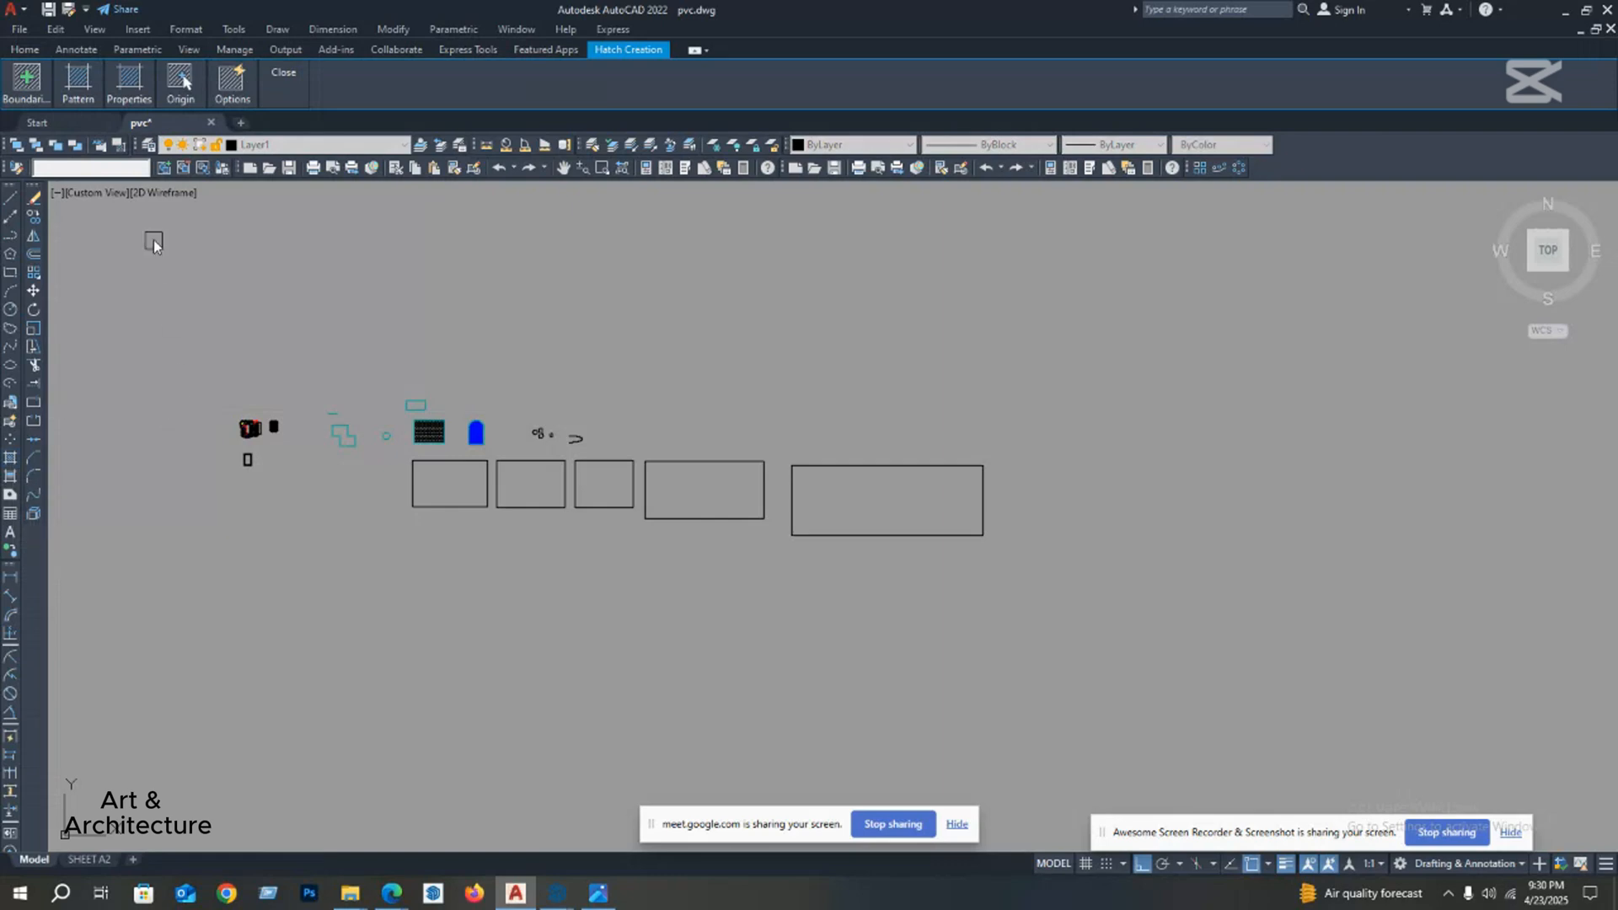
{"action": "mouse_move", "coordinate": [115, 98]}
{"action": "mouse_move", "coordinate": [23, 86]}
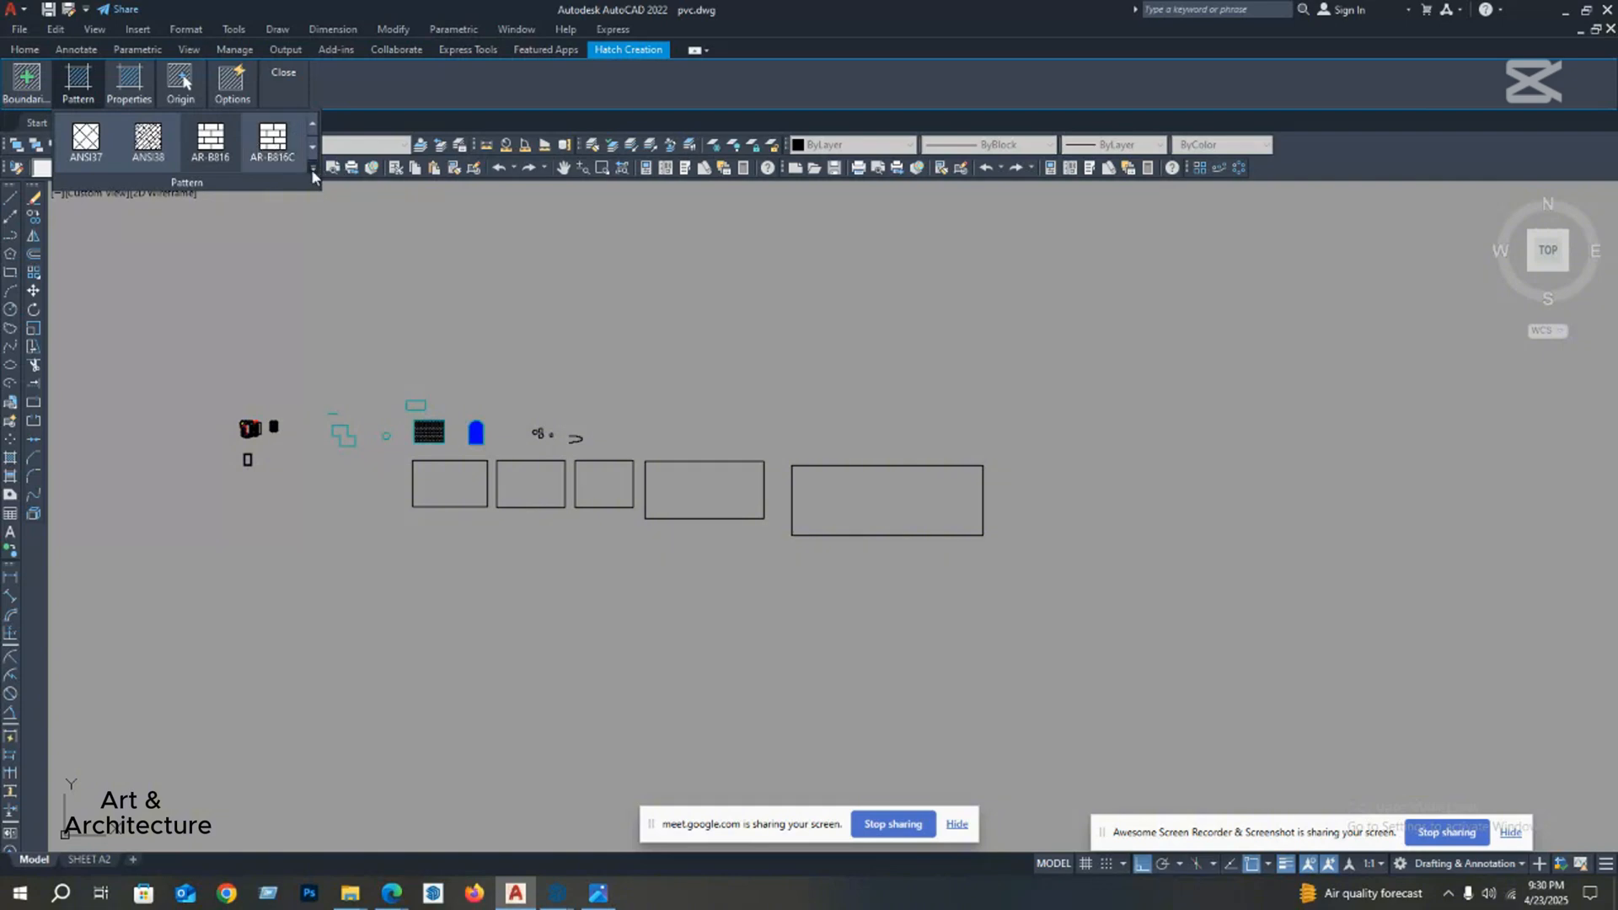
{"action": "left_click", "coordinate": [313, 175]}
{"action": "scroll", "coordinate": [273, 255], "scroll_direction": "down", "scroll_amount": 4}
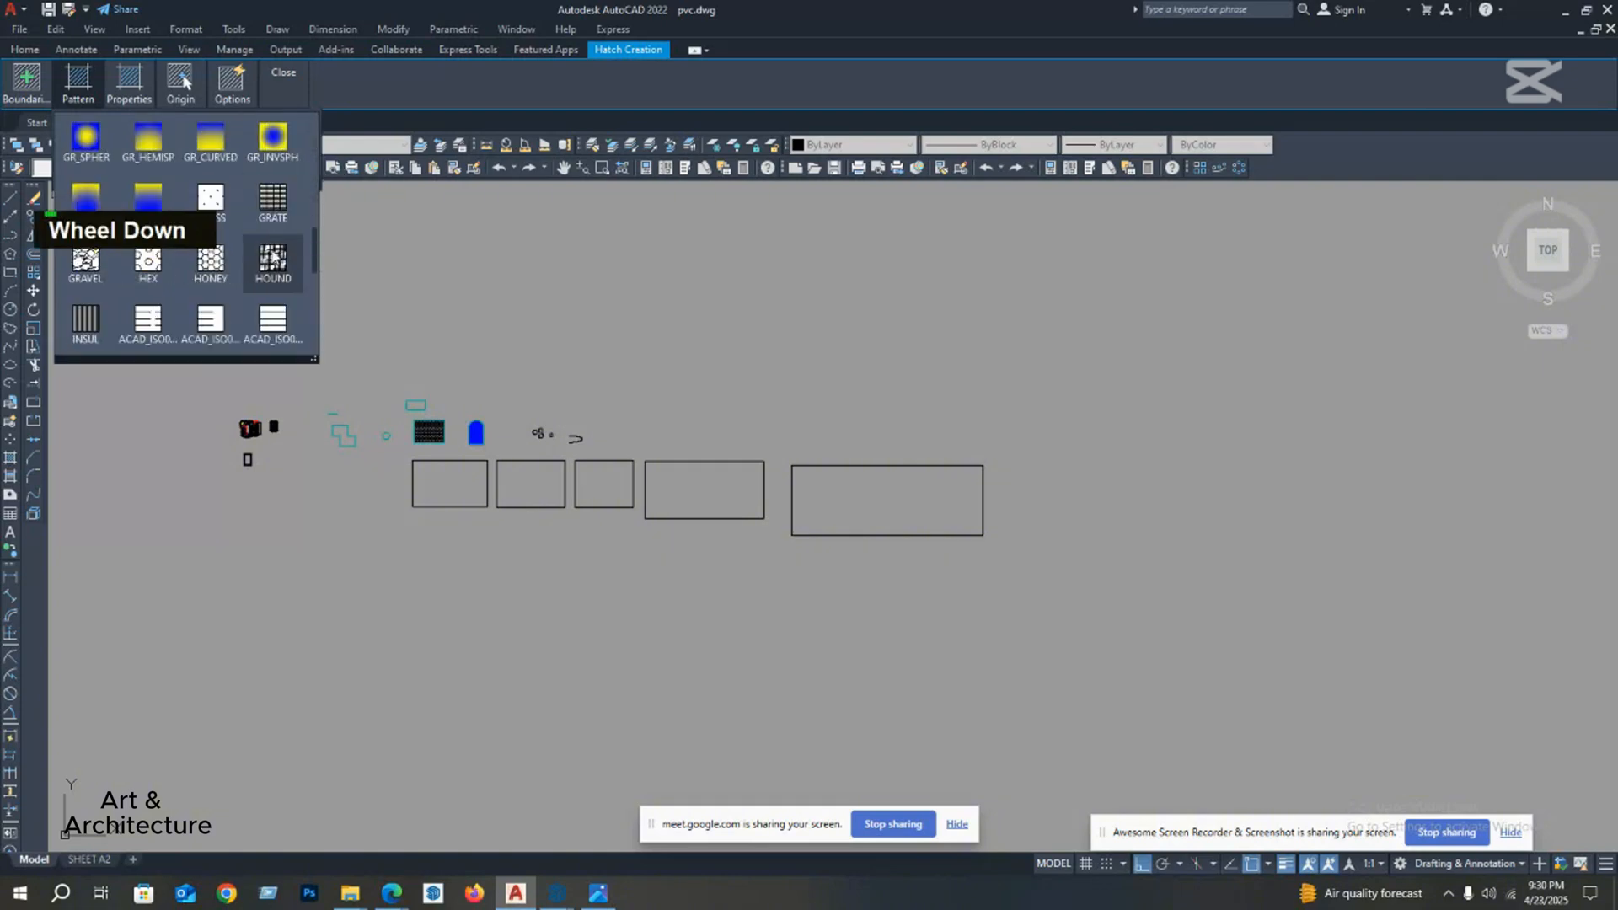
{"action": "scroll", "coordinate": [272, 255], "scroll_direction": "down", "scroll_amount": 5}
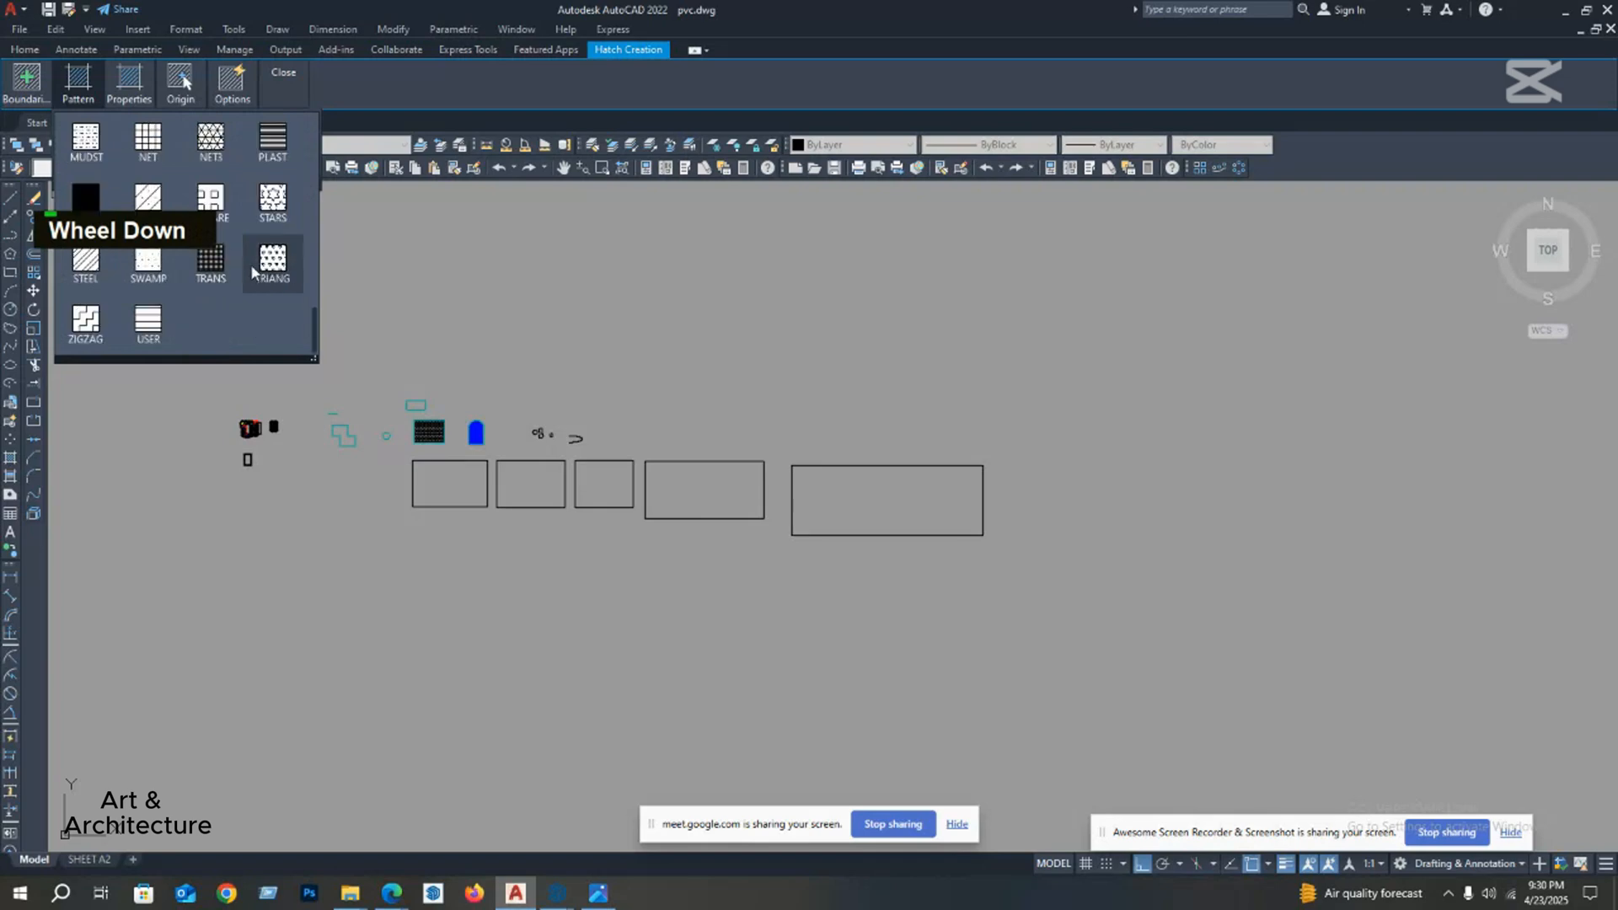
{"action": "scroll", "coordinate": [250, 271], "scroll_direction": "up", "scroll_amount": 10}
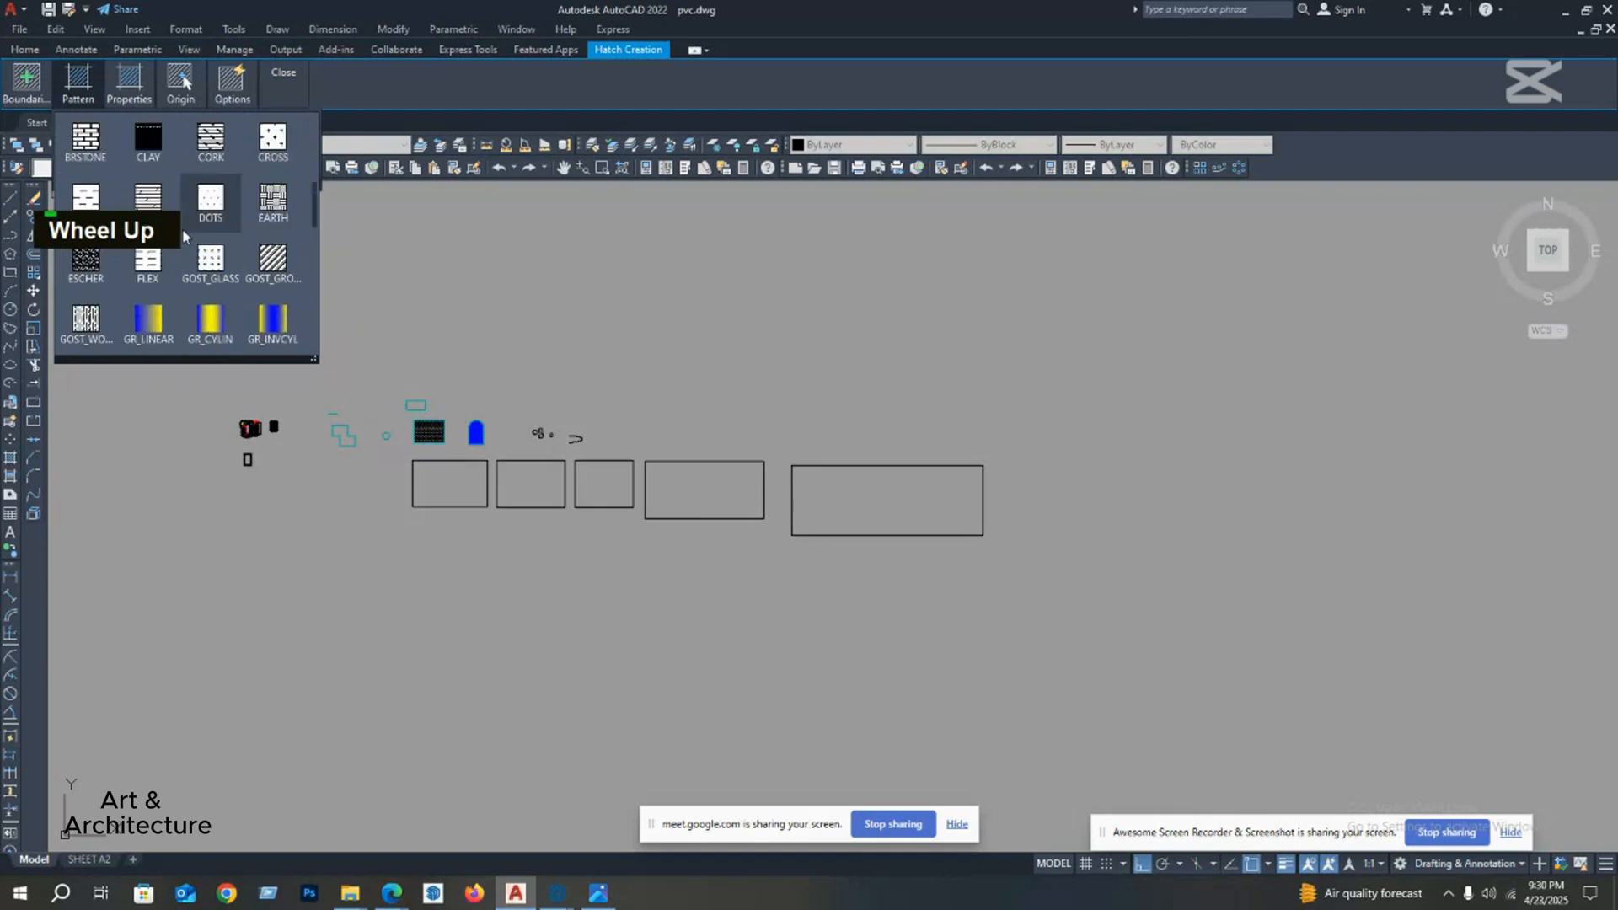
{"action": "scroll", "coordinate": [160, 209], "scroll_direction": "up", "scroll_amount": 2}
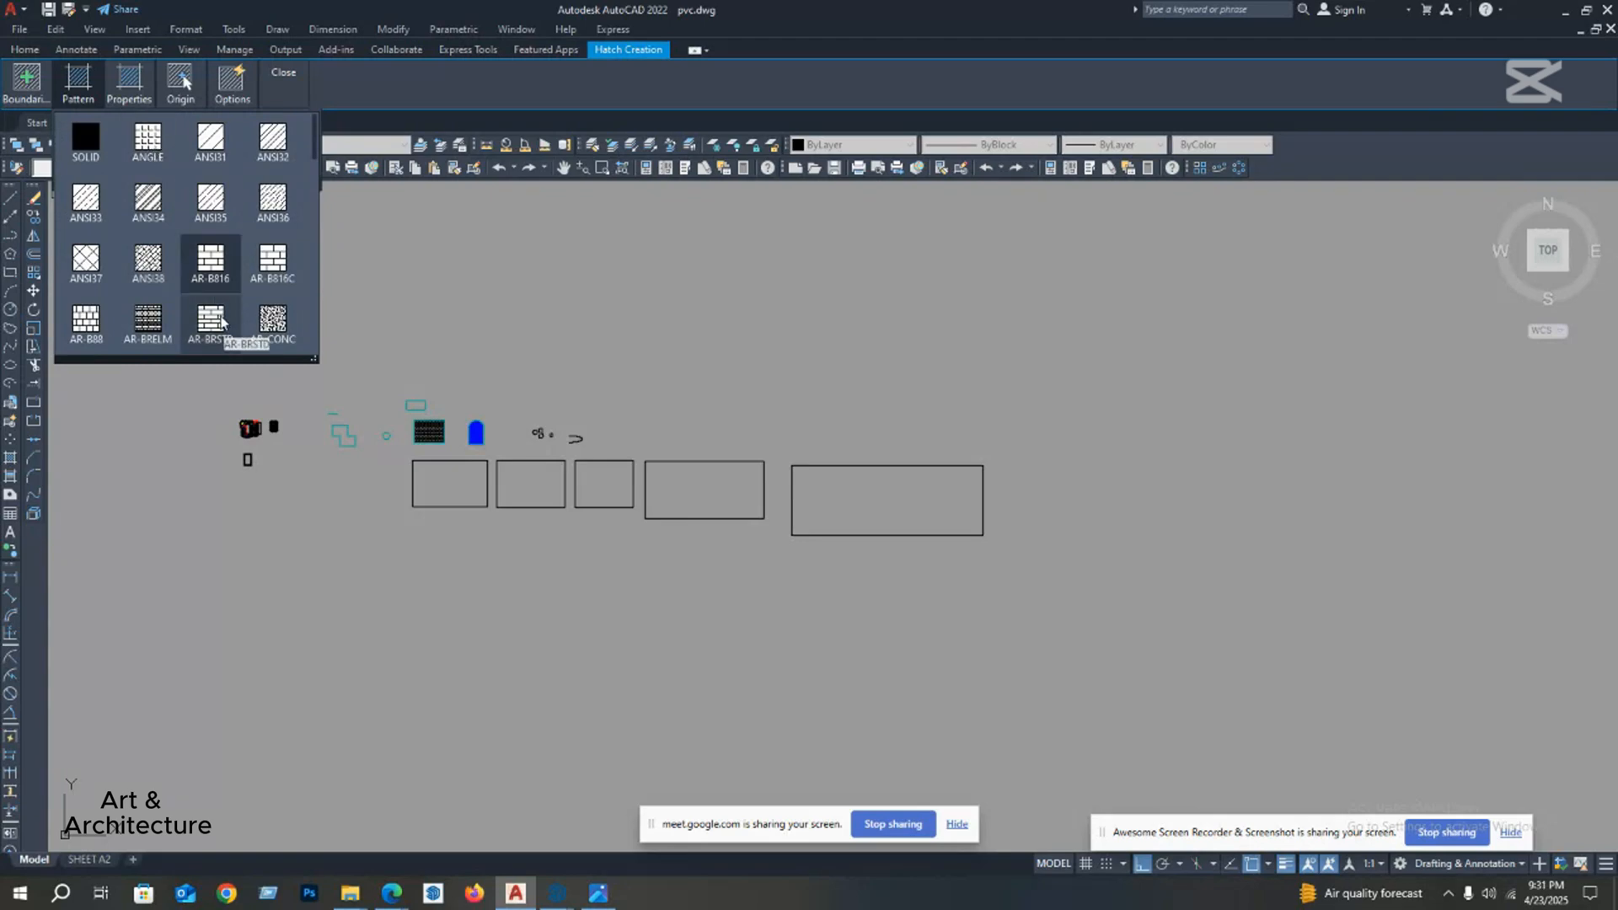
{"action": "left_click", "coordinate": [217, 329]}
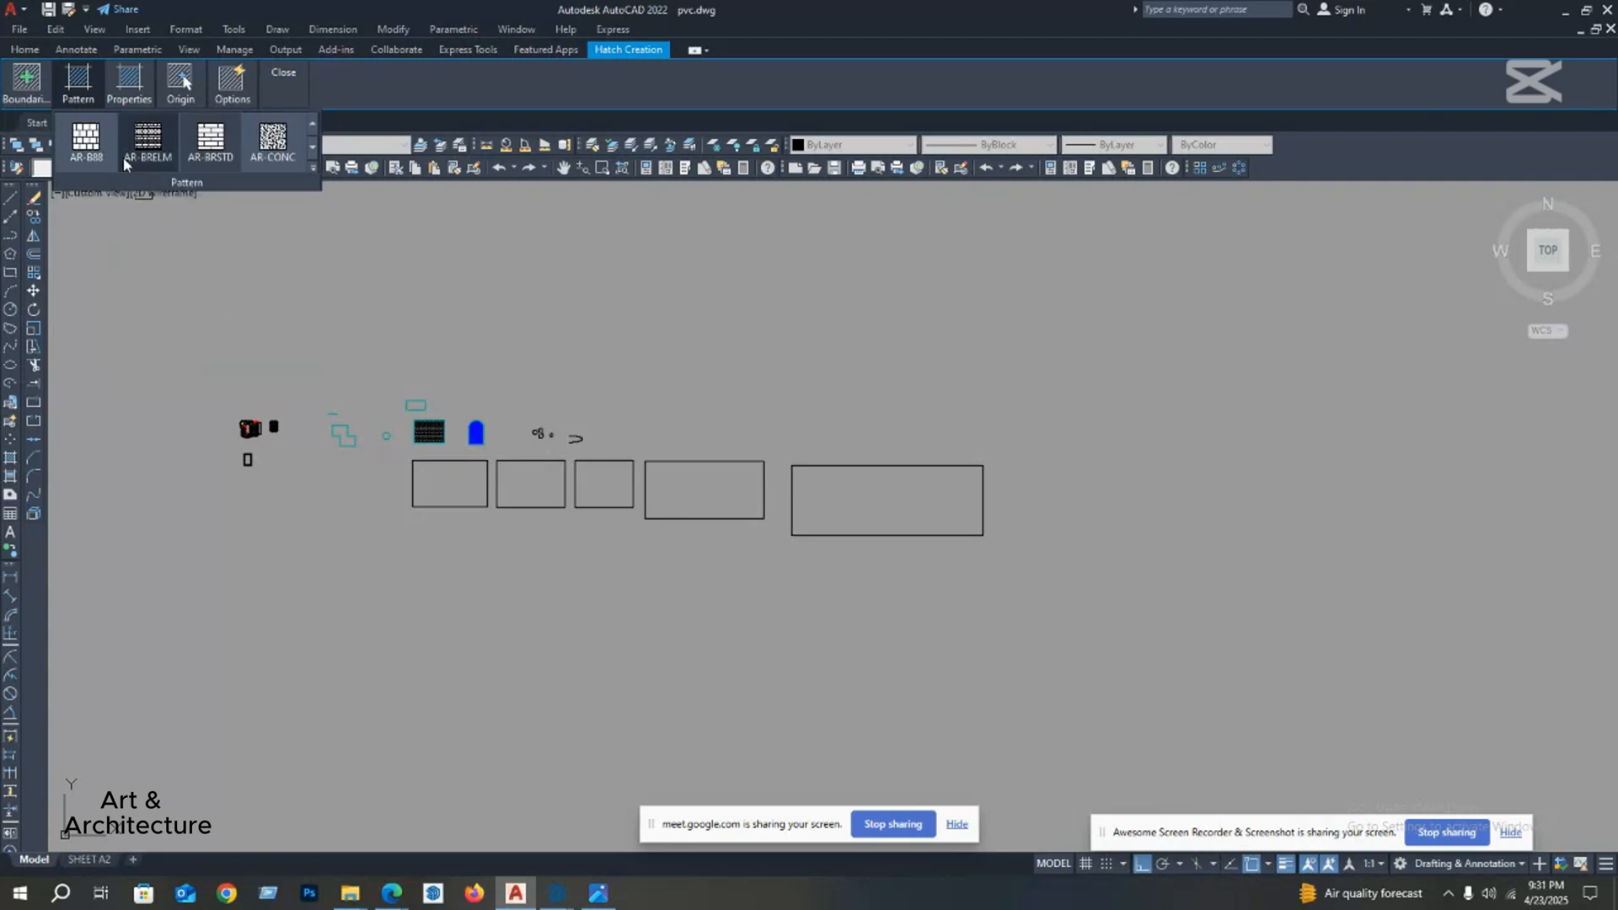
Step: Browse the full hatch pattern library and switch the pattern to AR-B816
{"action": "left_click", "coordinate": [312, 173]}
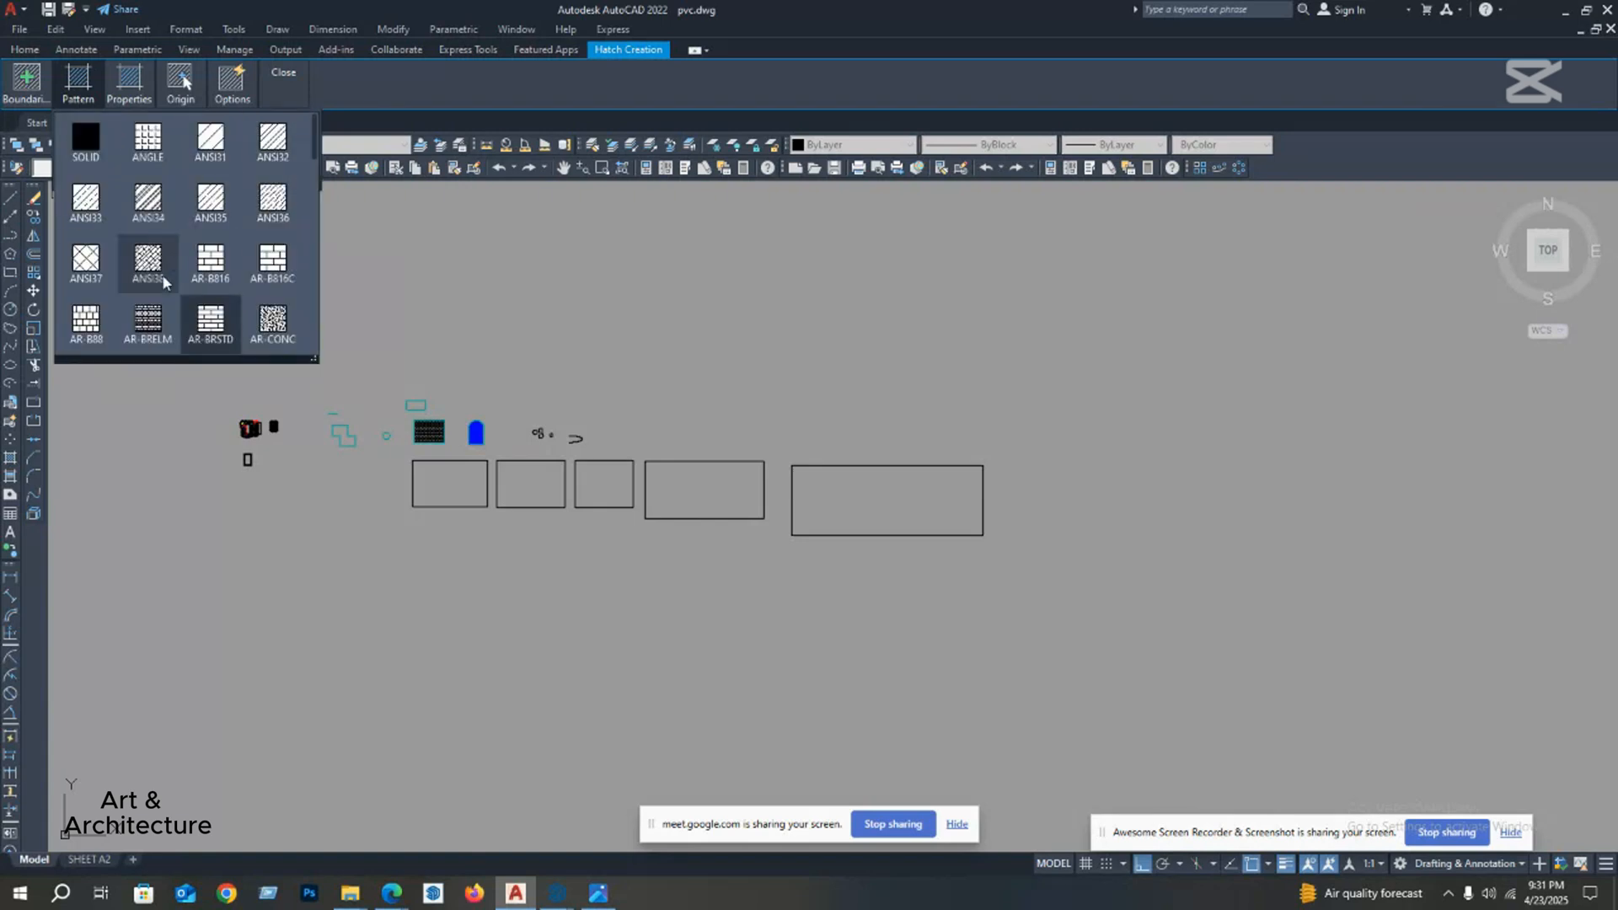
{"action": "scroll", "coordinate": [228, 287], "scroll_direction": "down", "scroll_amount": 4}
{"action": "scroll", "coordinate": [230, 293], "scroll_direction": "down", "scroll_amount": 5}
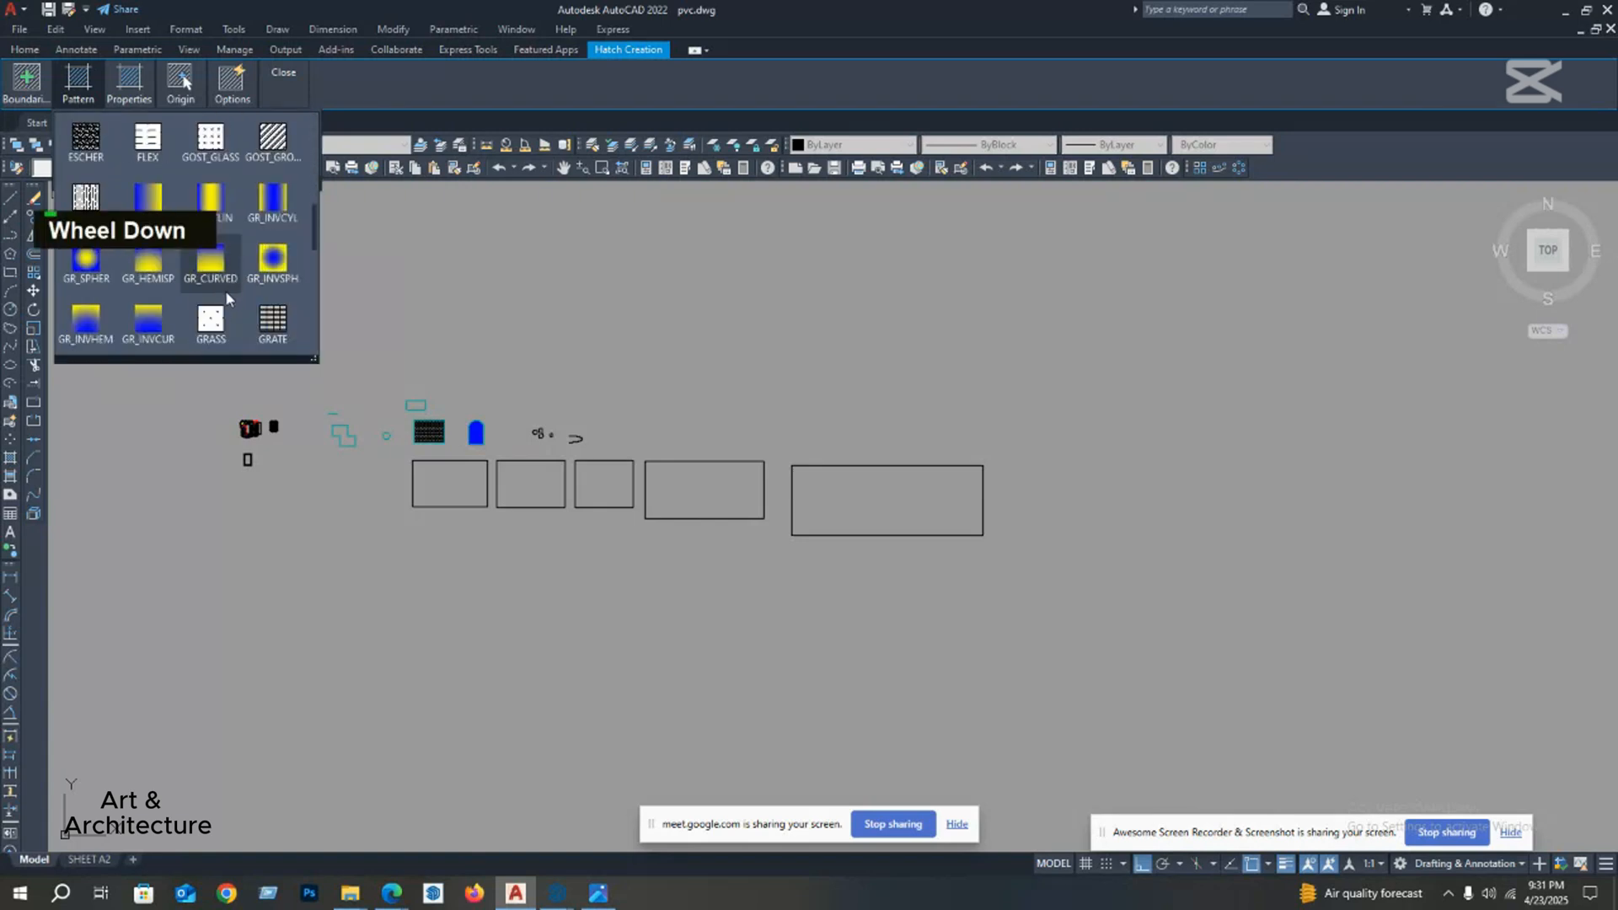
{"action": "scroll", "coordinate": [227, 287], "scroll_direction": "up", "scroll_amount": 1}
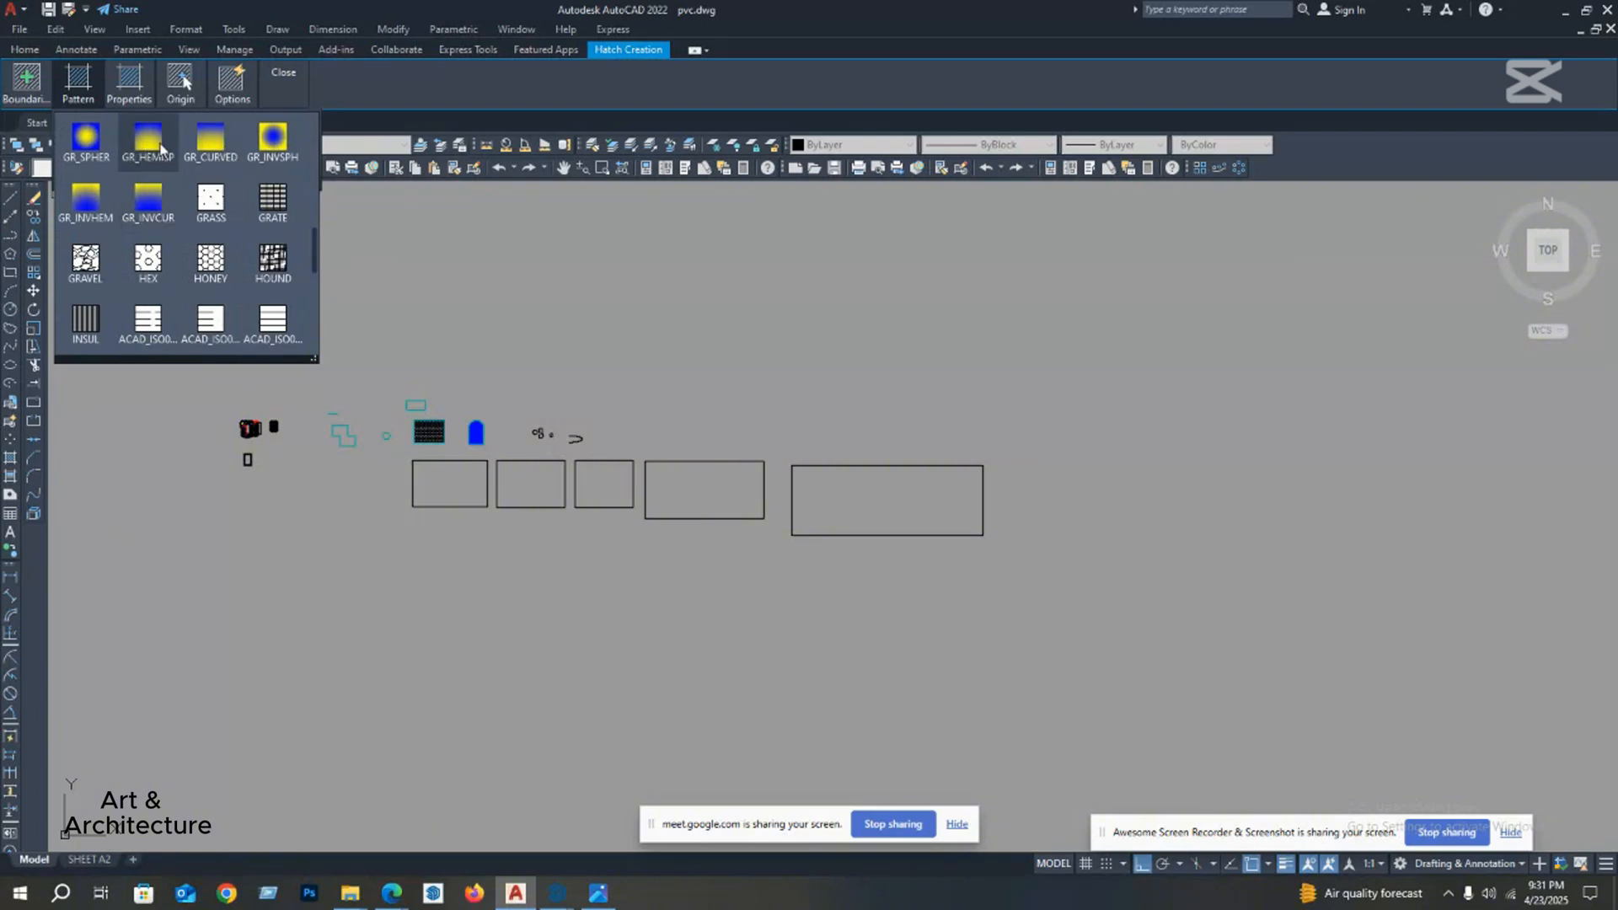
{"action": "scroll", "coordinate": [169, 194], "scroll_direction": "down", "scroll_amount": 3}
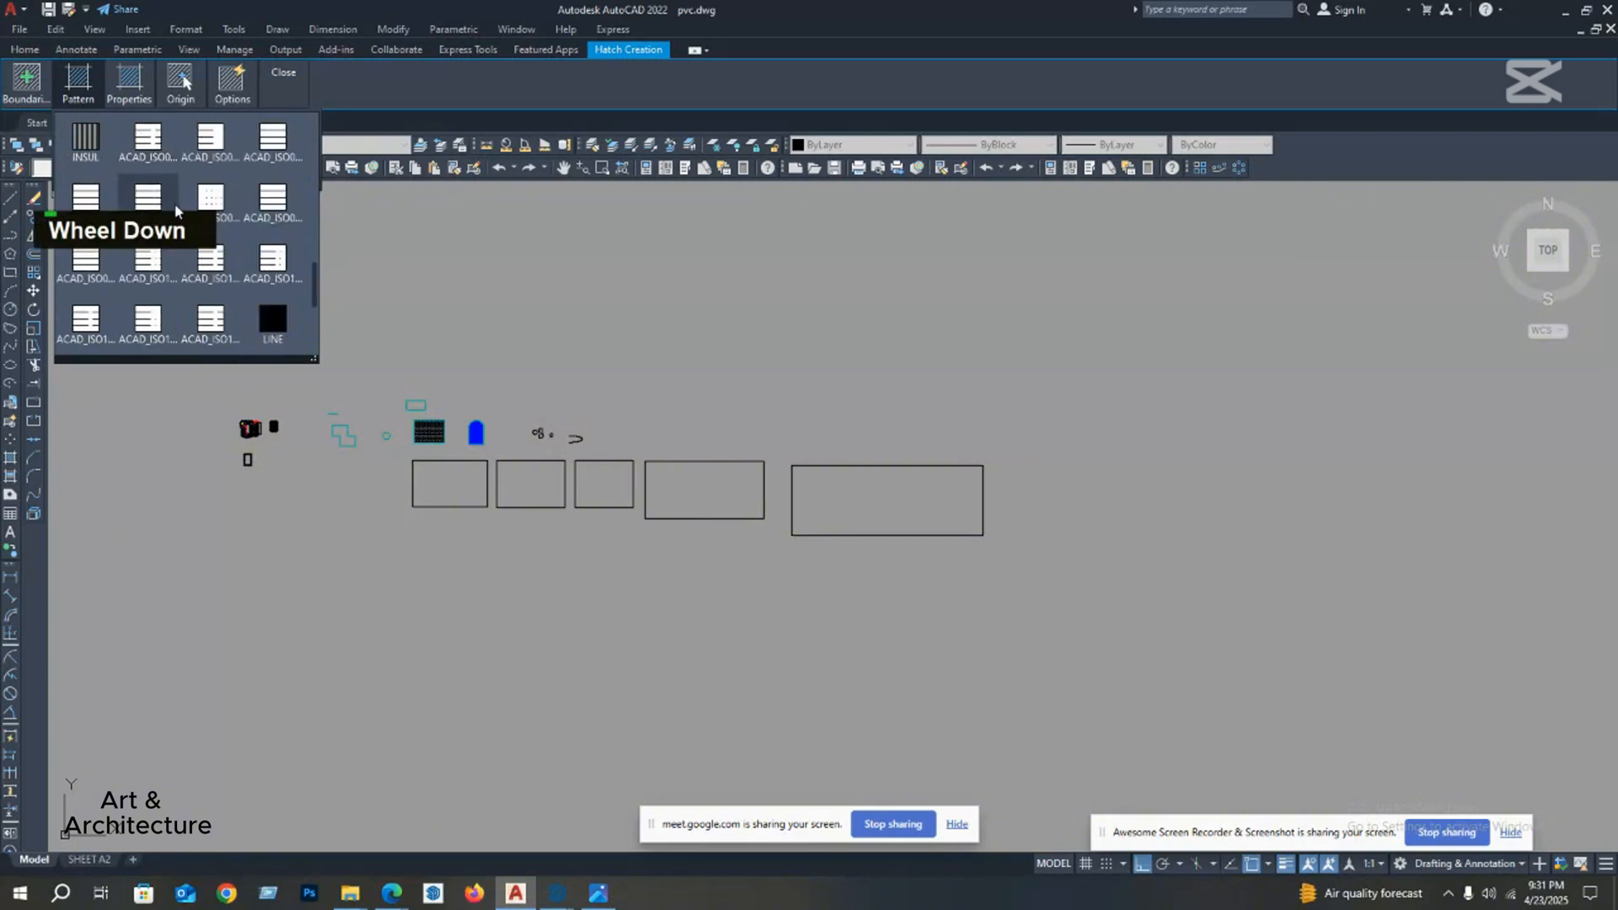
{"action": "scroll", "coordinate": [175, 211], "scroll_direction": "down", "scroll_amount": 1}
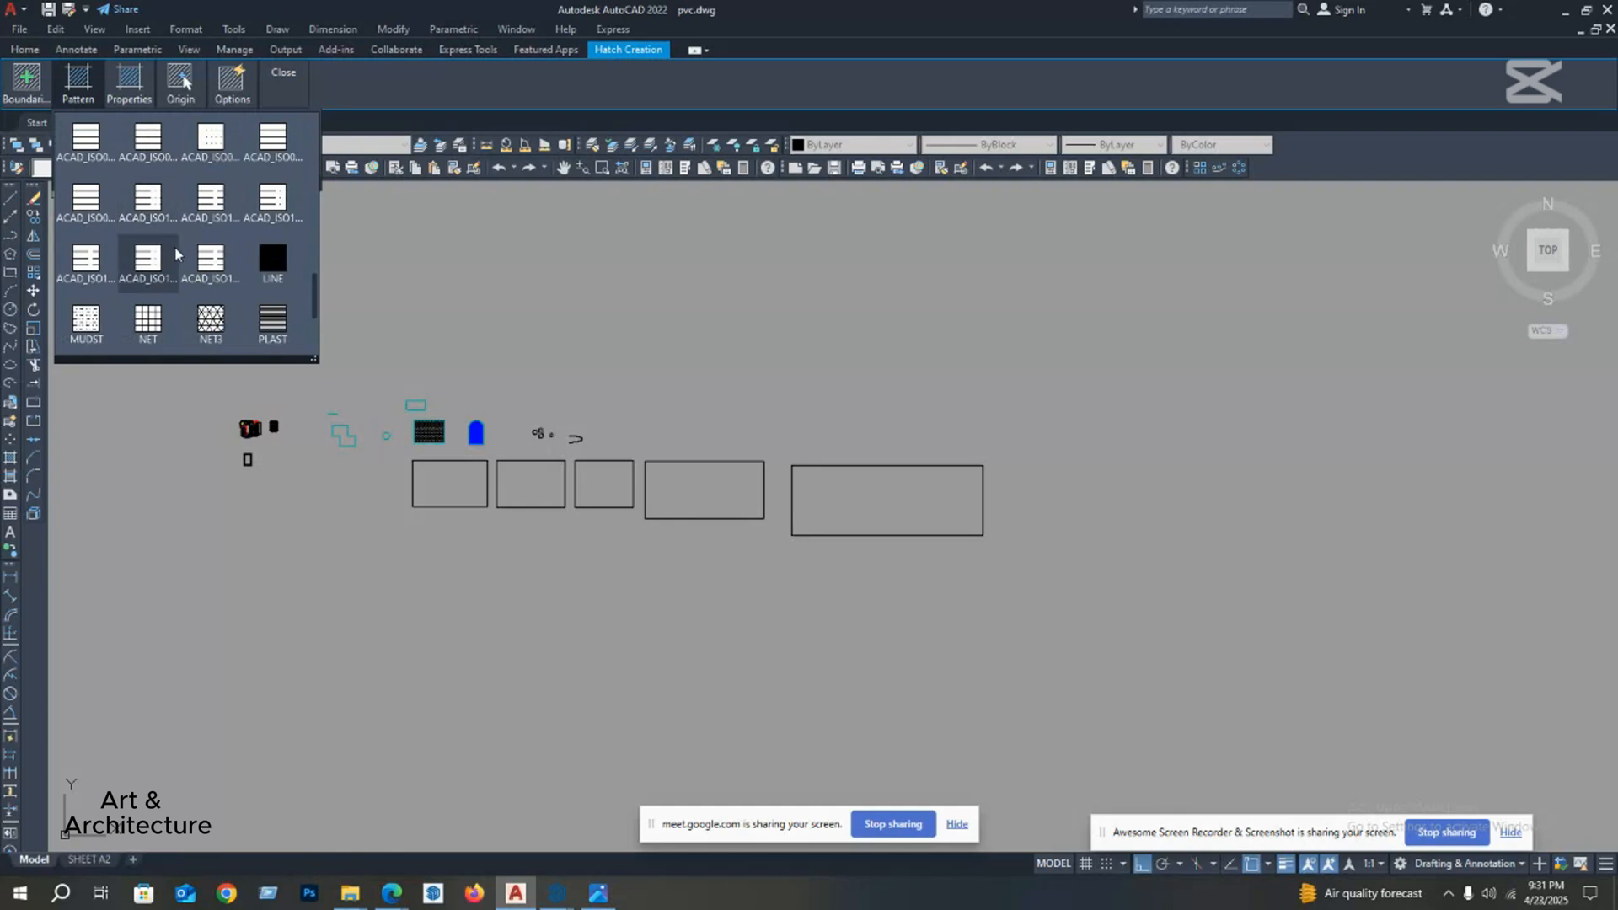
{"action": "scroll", "coordinate": [173, 270], "scroll_direction": "down", "scroll_amount": 3}
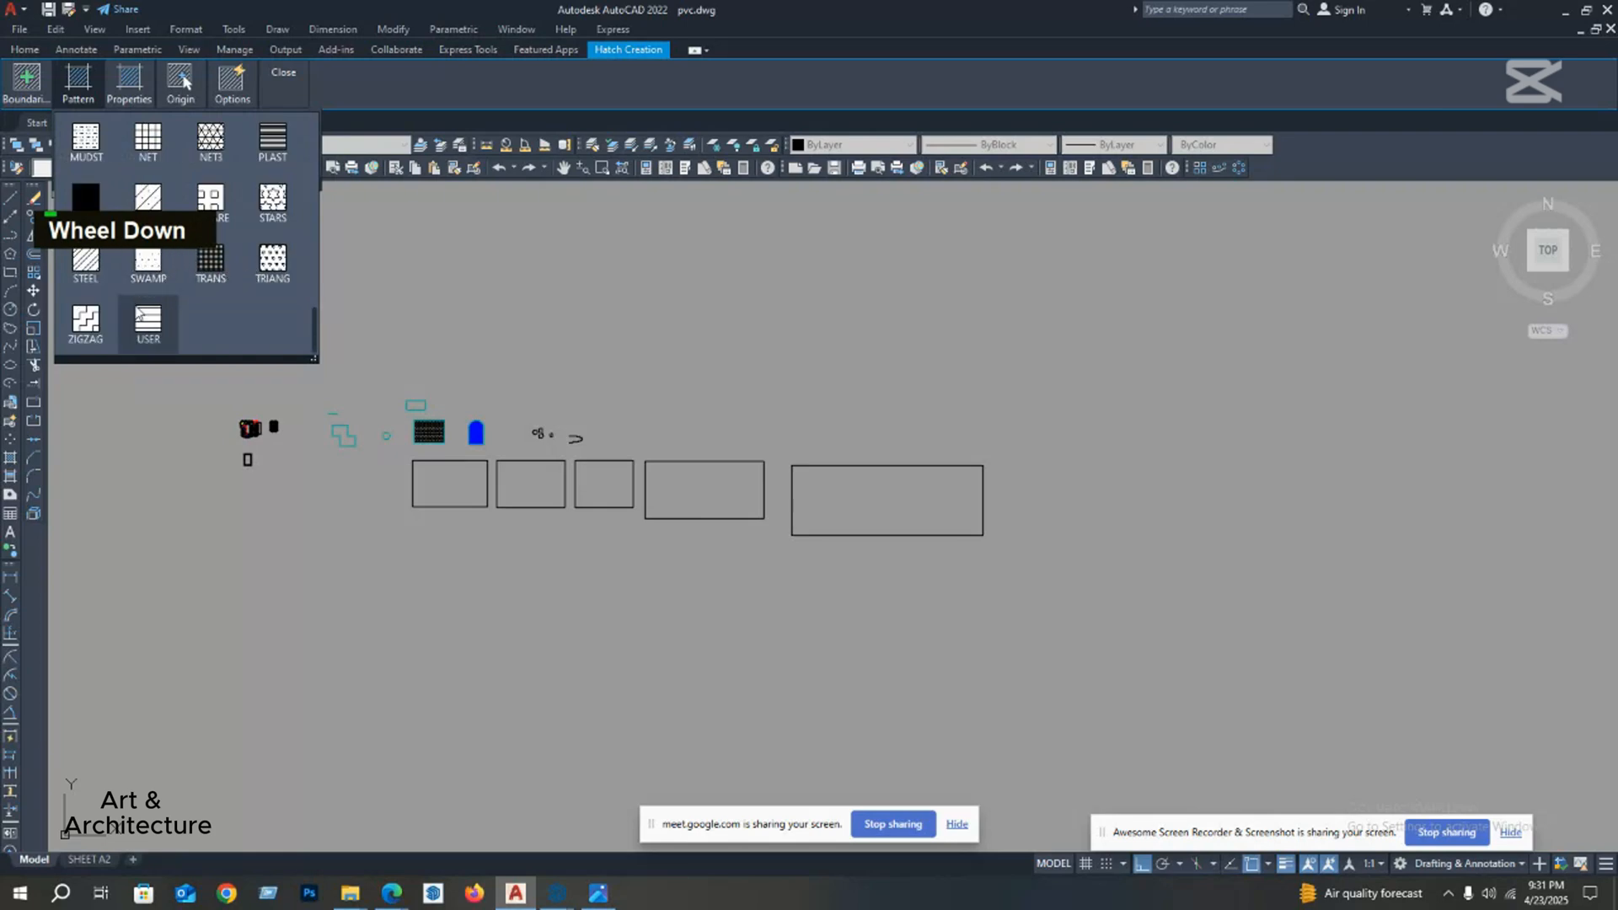
{"action": "scroll", "coordinate": [141, 319], "scroll_direction": "up", "scroll_amount": 1}
{"action": "scroll", "coordinate": [173, 278], "scroll_direction": "up", "scroll_amount": 5}
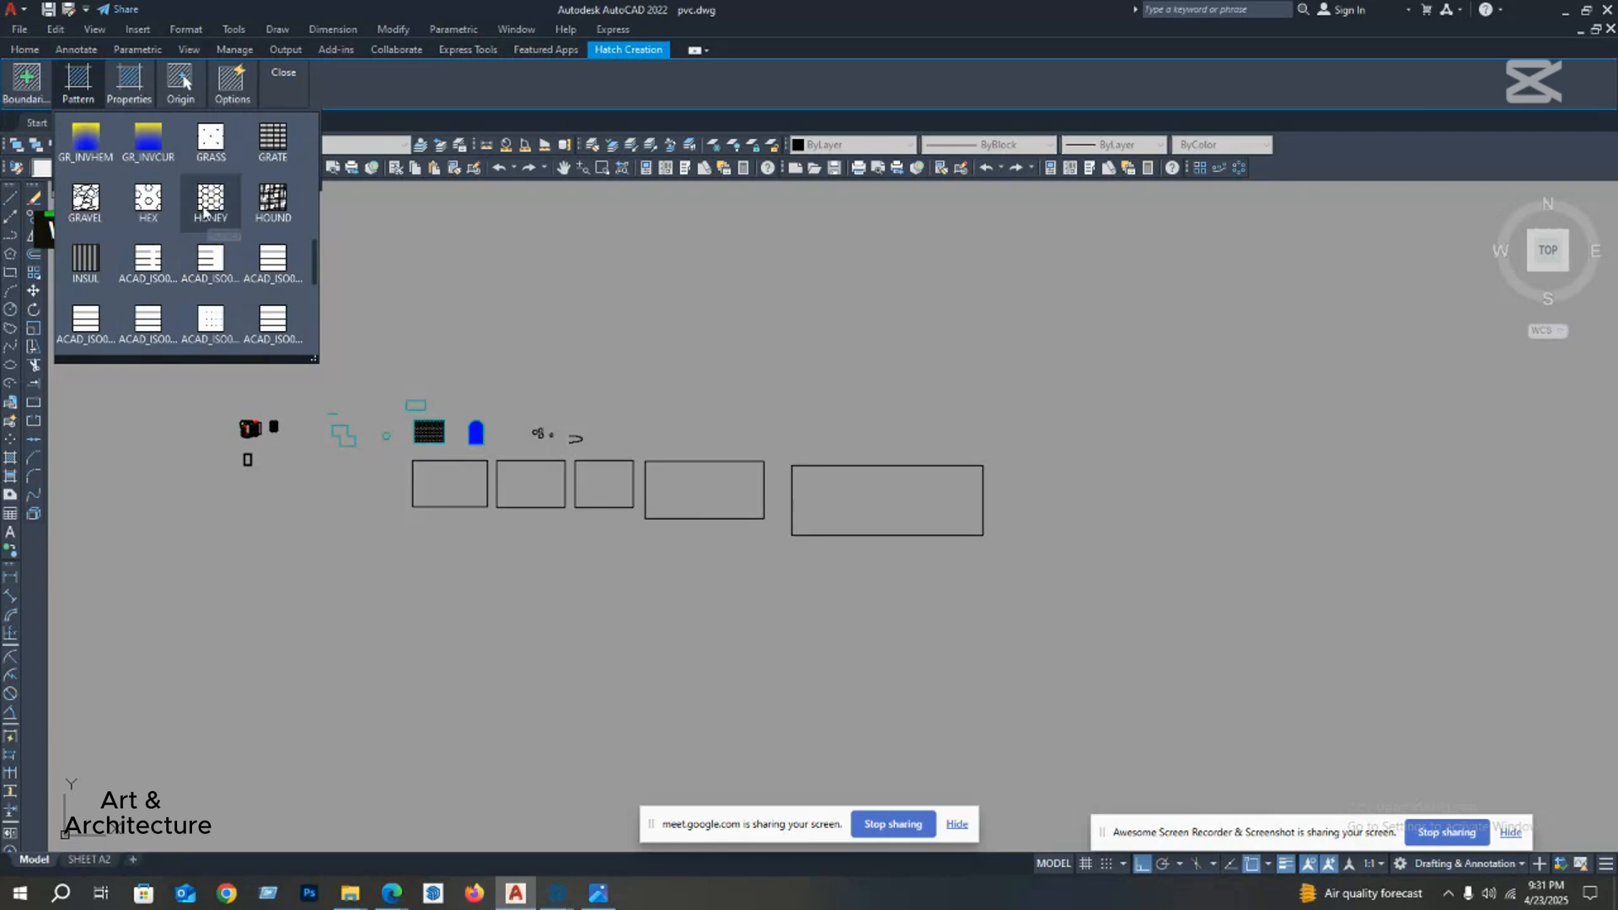
{"action": "scroll", "coordinate": [177, 207], "scroll_direction": "up", "scroll_amount": 2}
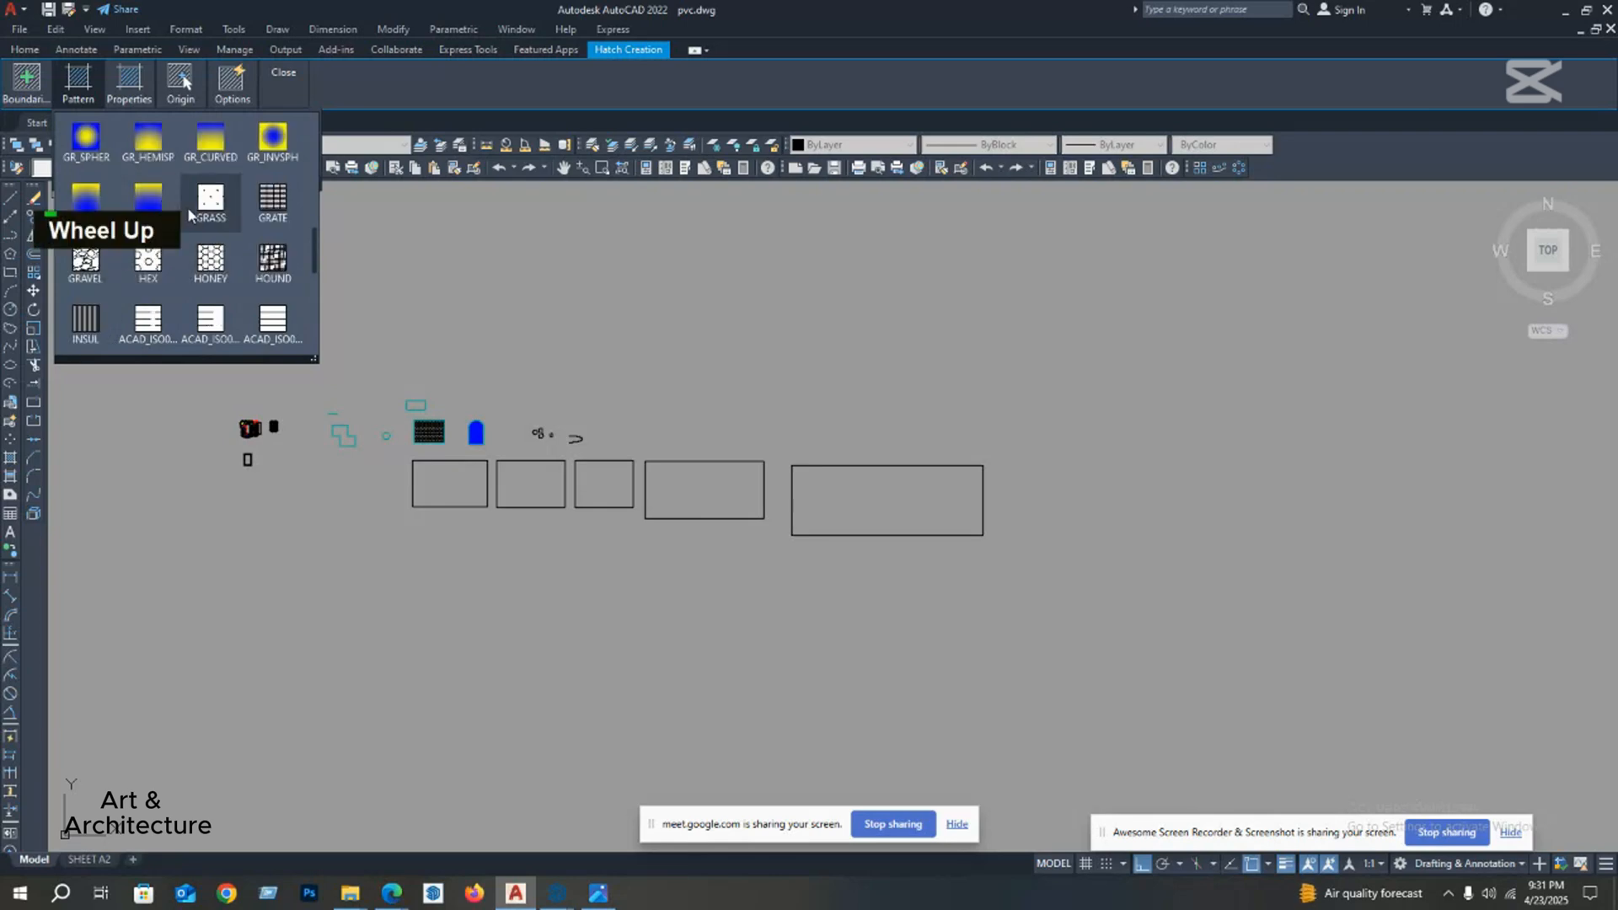
{"action": "scroll", "coordinate": [211, 243], "scroll_direction": "up", "scroll_amount": 3}
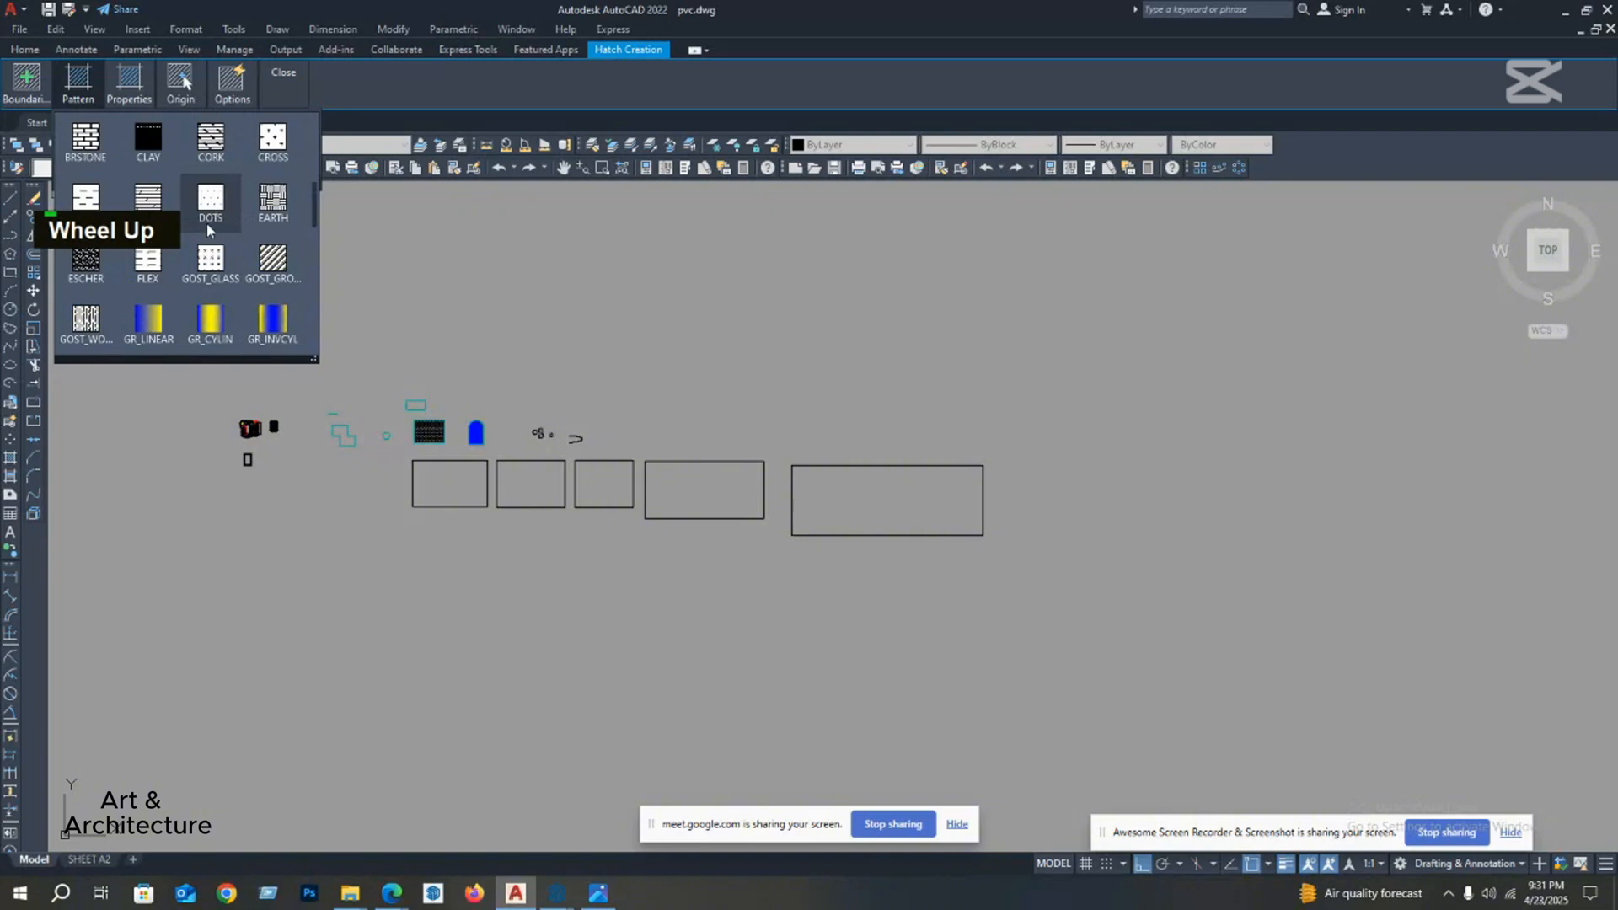
{"action": "scroll", "coordinate": [210, 223], "scroll_direction": "up", "scroll_amount": 5}
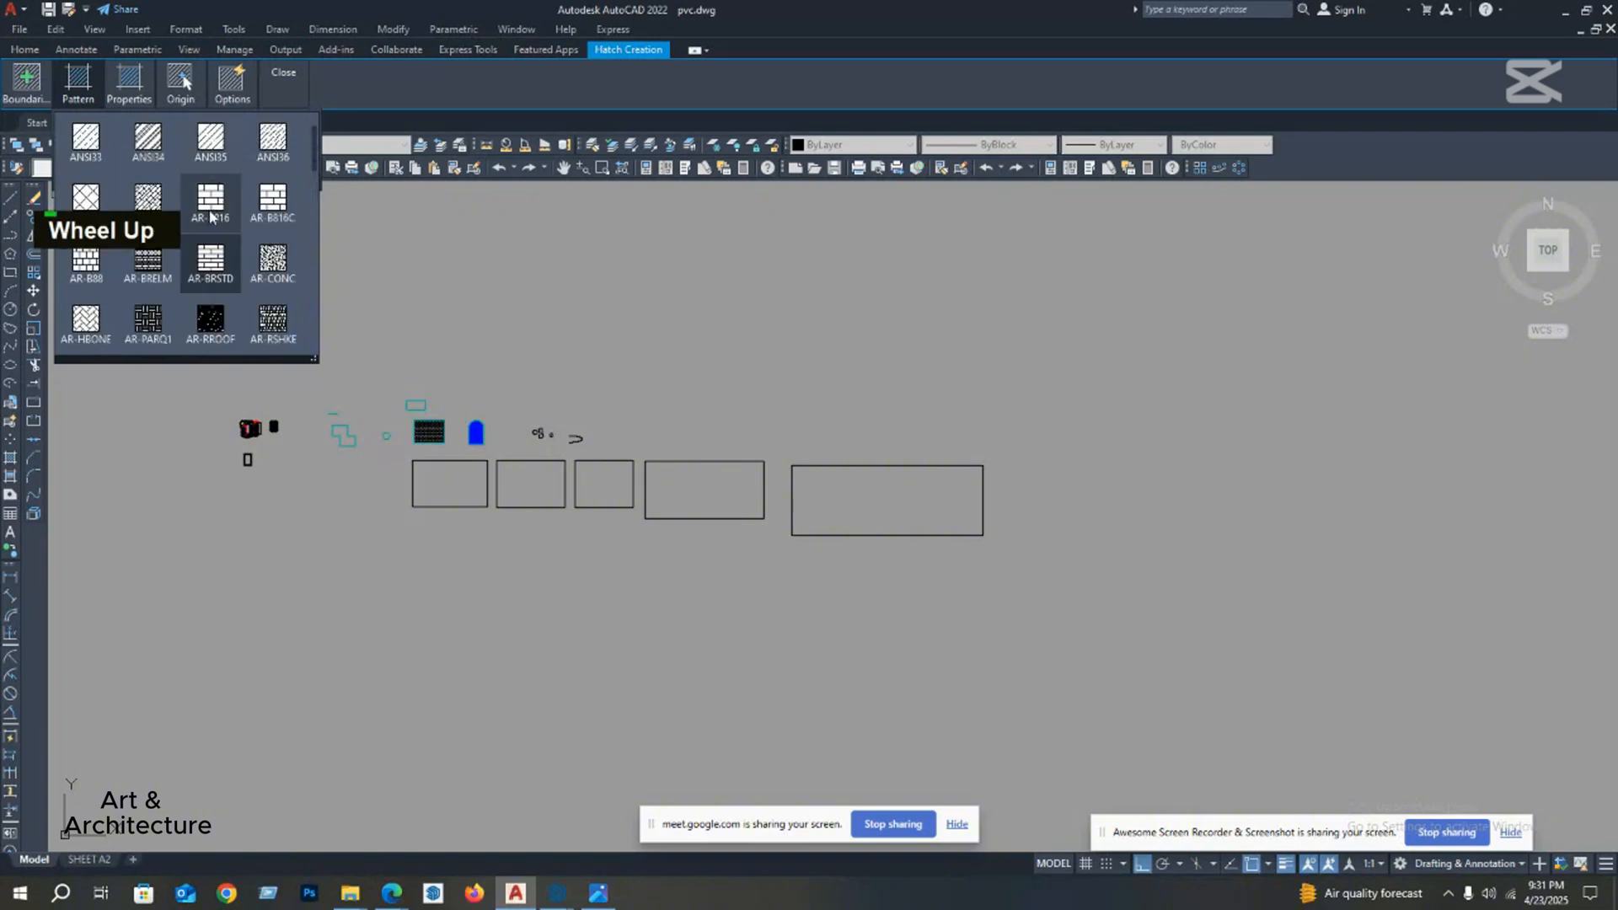
{"action": "left_click", "coordinate": [212, 203]}
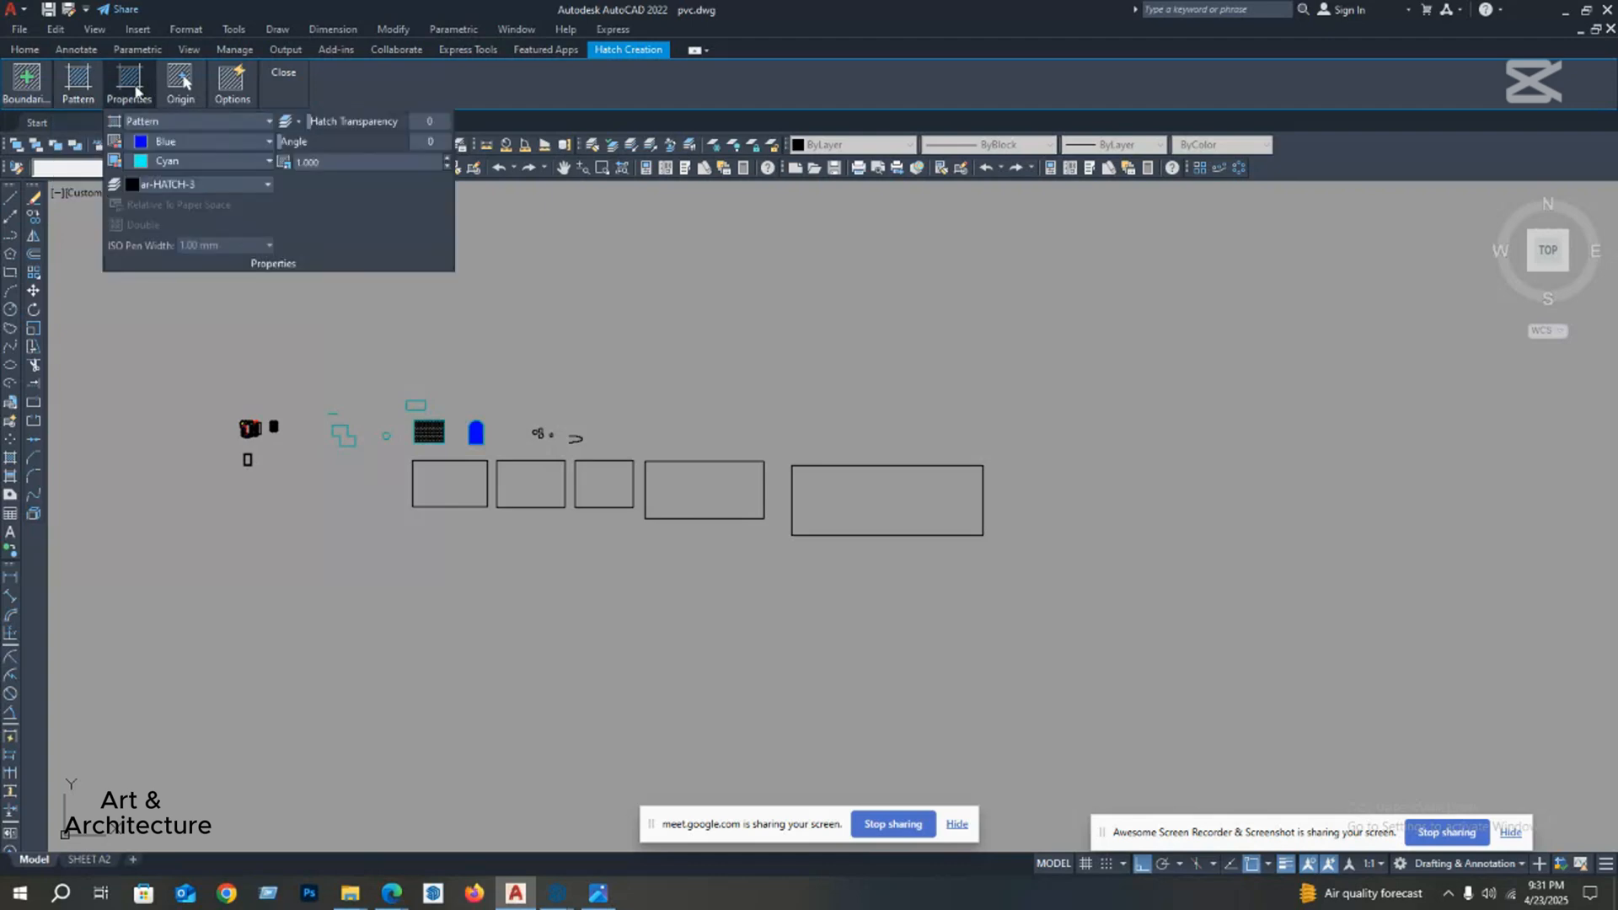
Step: Set the hatch colour to ByLayer and its background colour to black (0,0,0)
{"action": "left_click", "coordinate": [154, 126]}
{"action": "left_click", "coordinate": [154, 125]}
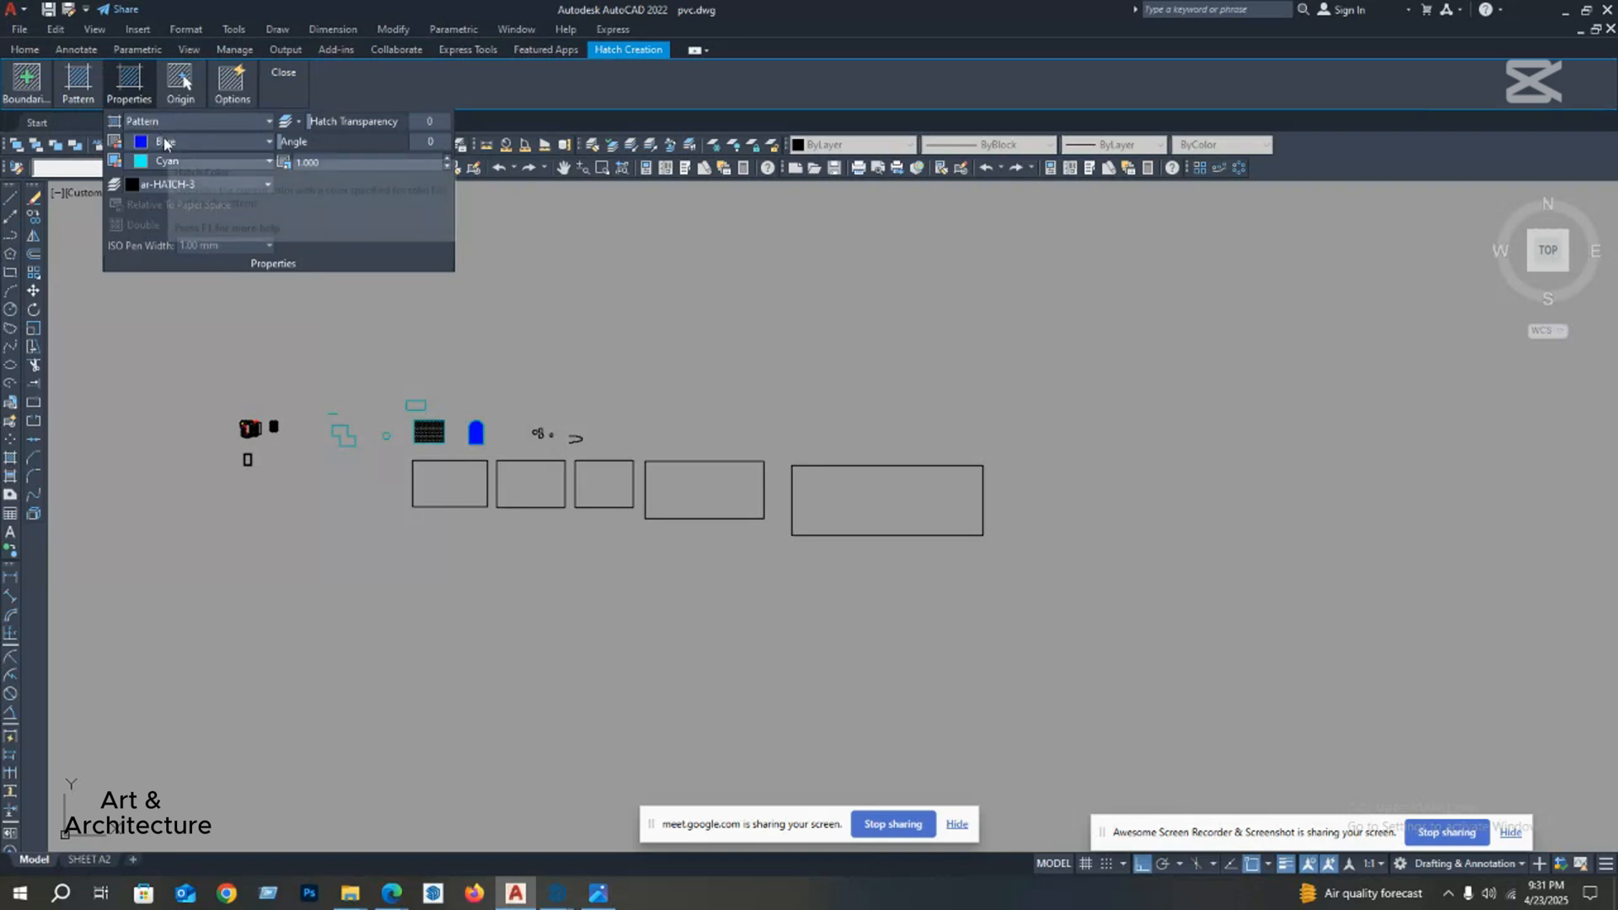
{"action": "left_click", "coordinate": [165, 143]}
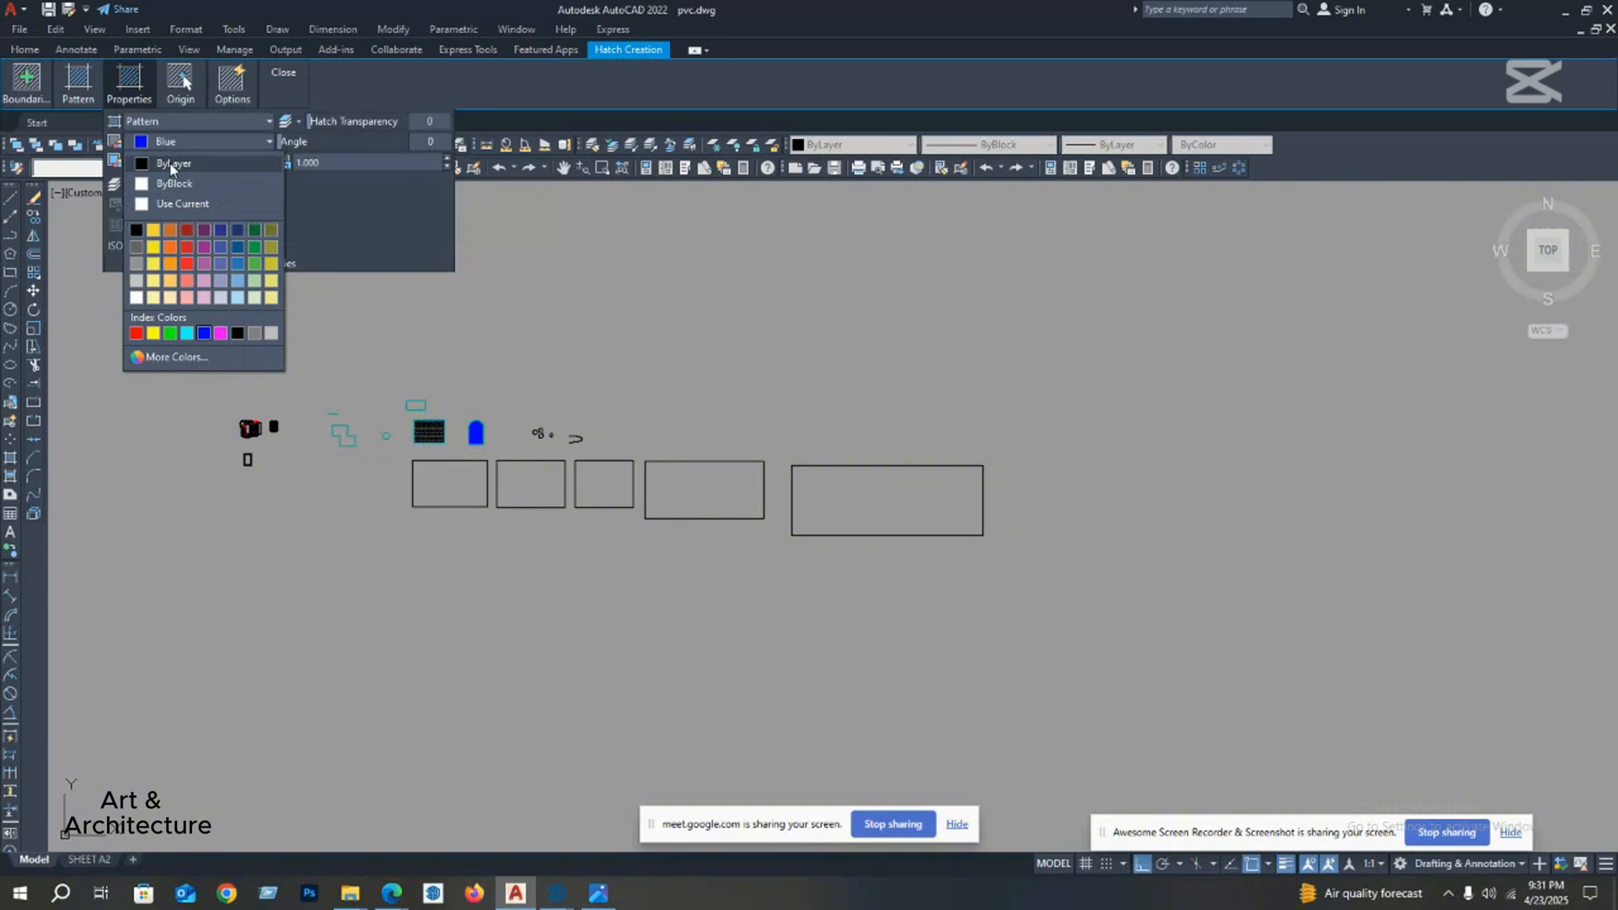
{"action": "left_click", "coordinate": [171, 165]}
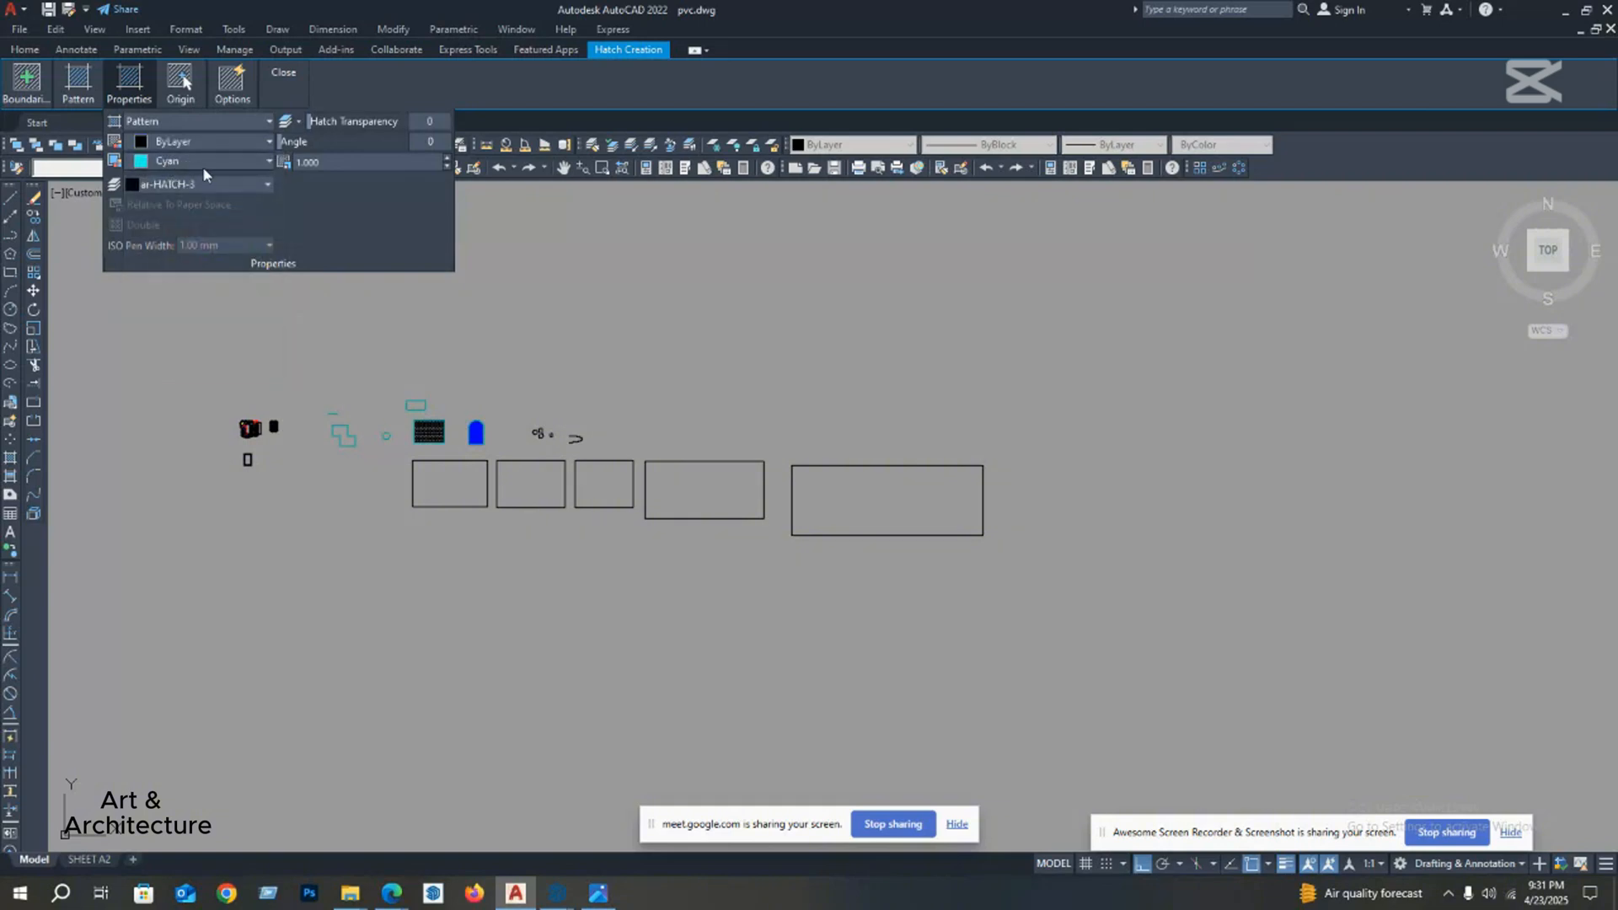
{"action": "left_click", "coordinate": [235, 165]}
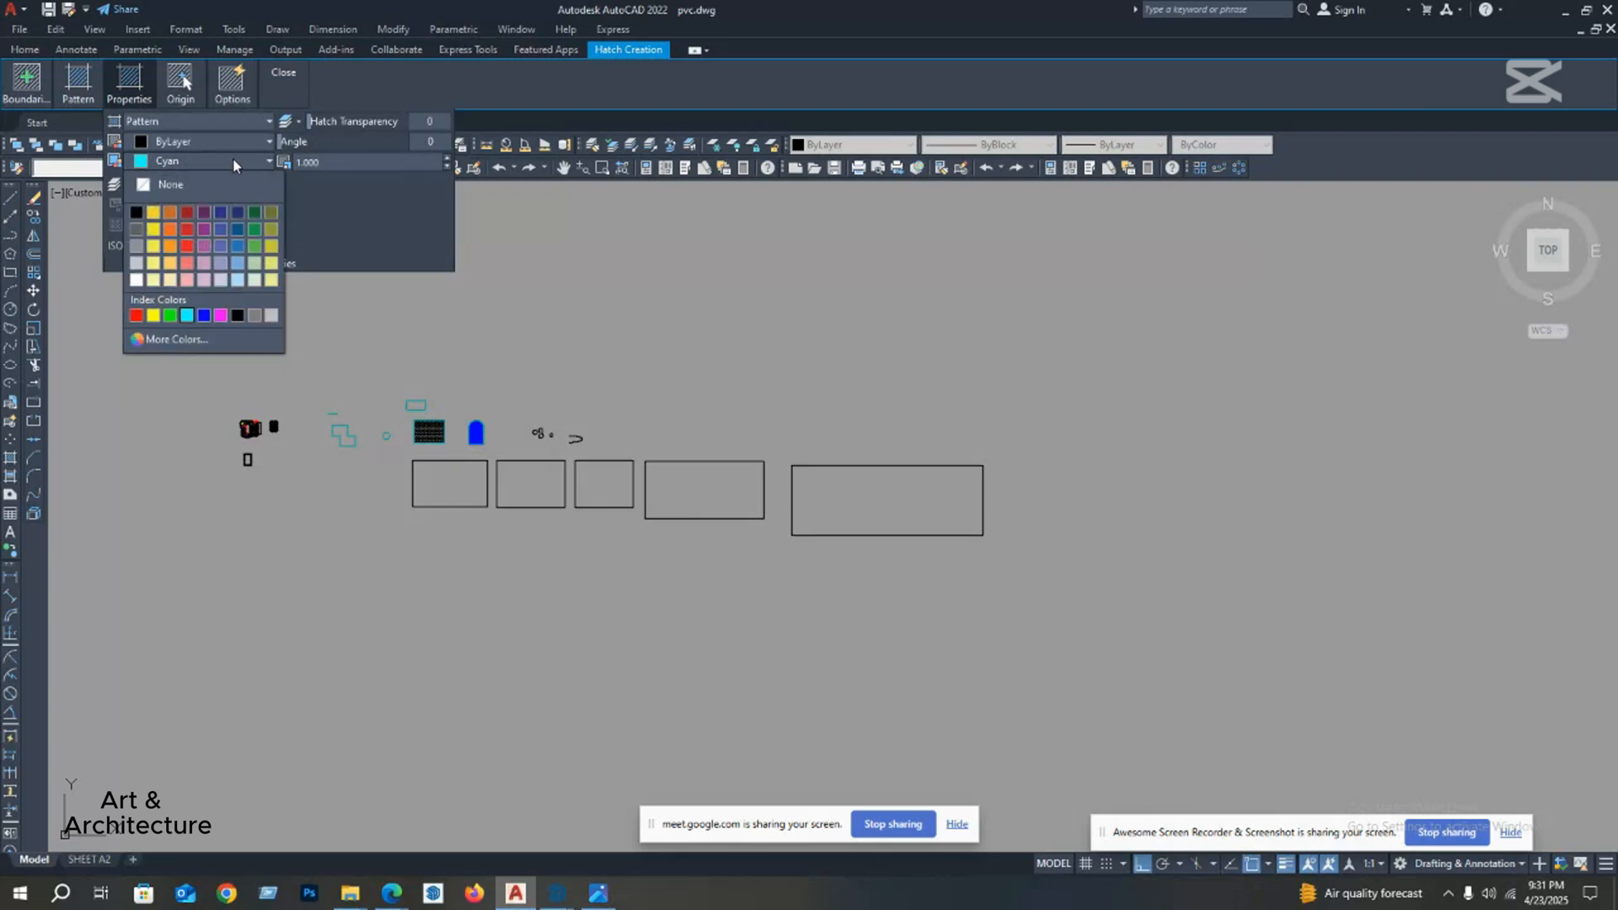
{"action": "left_click", "coordinate": [237, 163]}
{"action": "left_click", "coordinate": [237, 161]}
{"action": "left_click", "coordinate": [138, 214]}
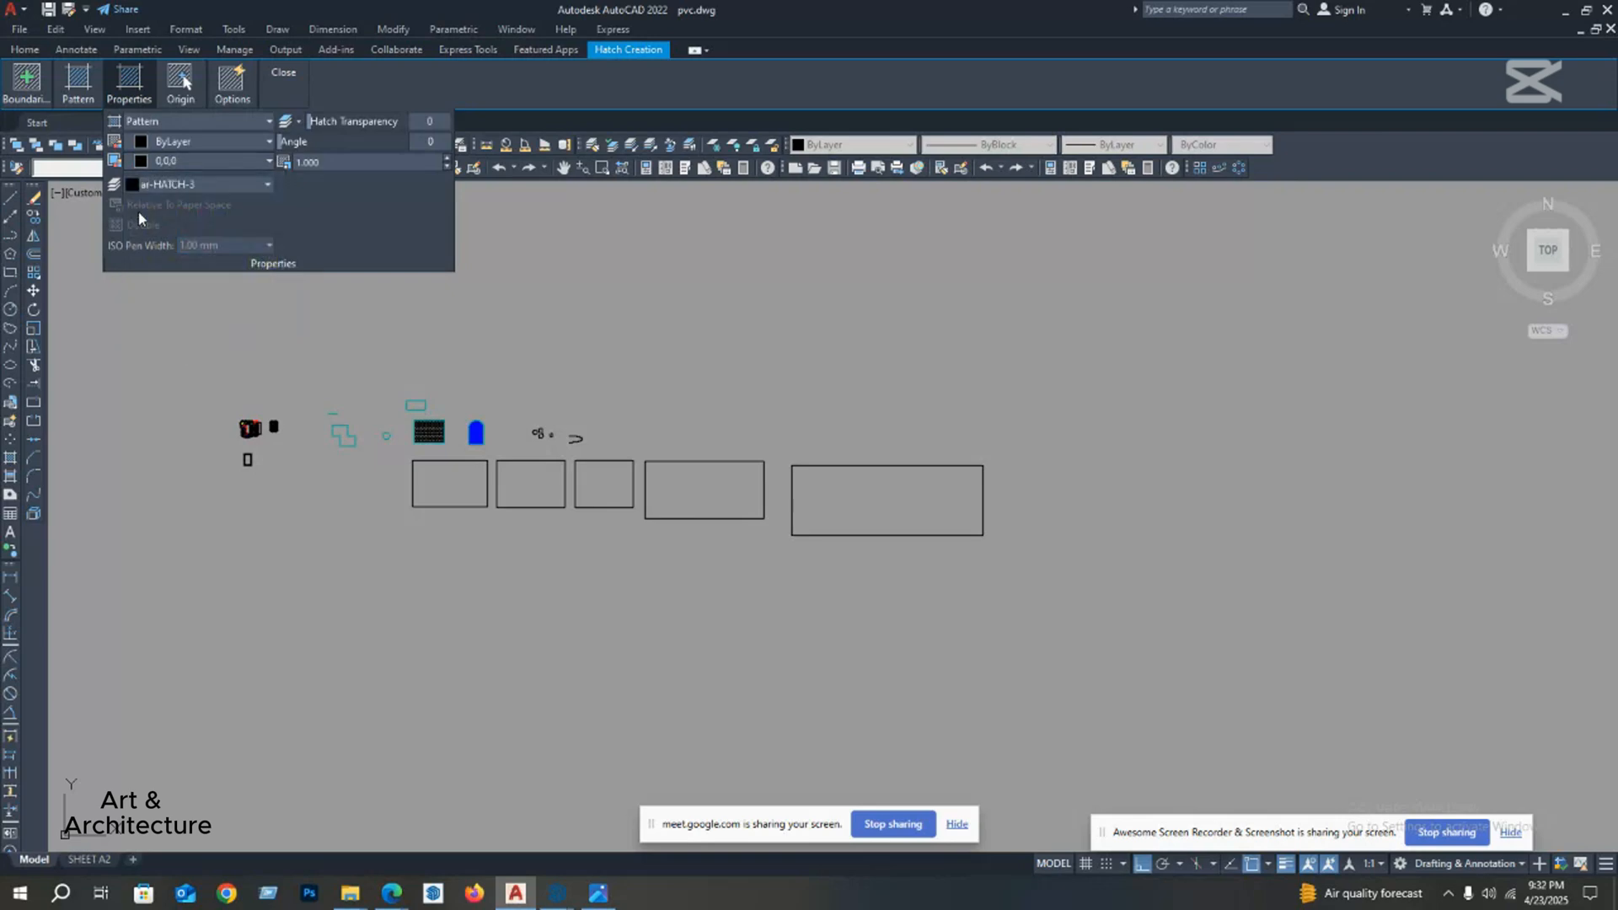
Step: Keep the hatch on layer ar-HATCH-3 and set its transparency to 5
{"action": "left_click", "coordinate": [202, 184]}
{"action": "left_click", "coordinate": [245, 177]}
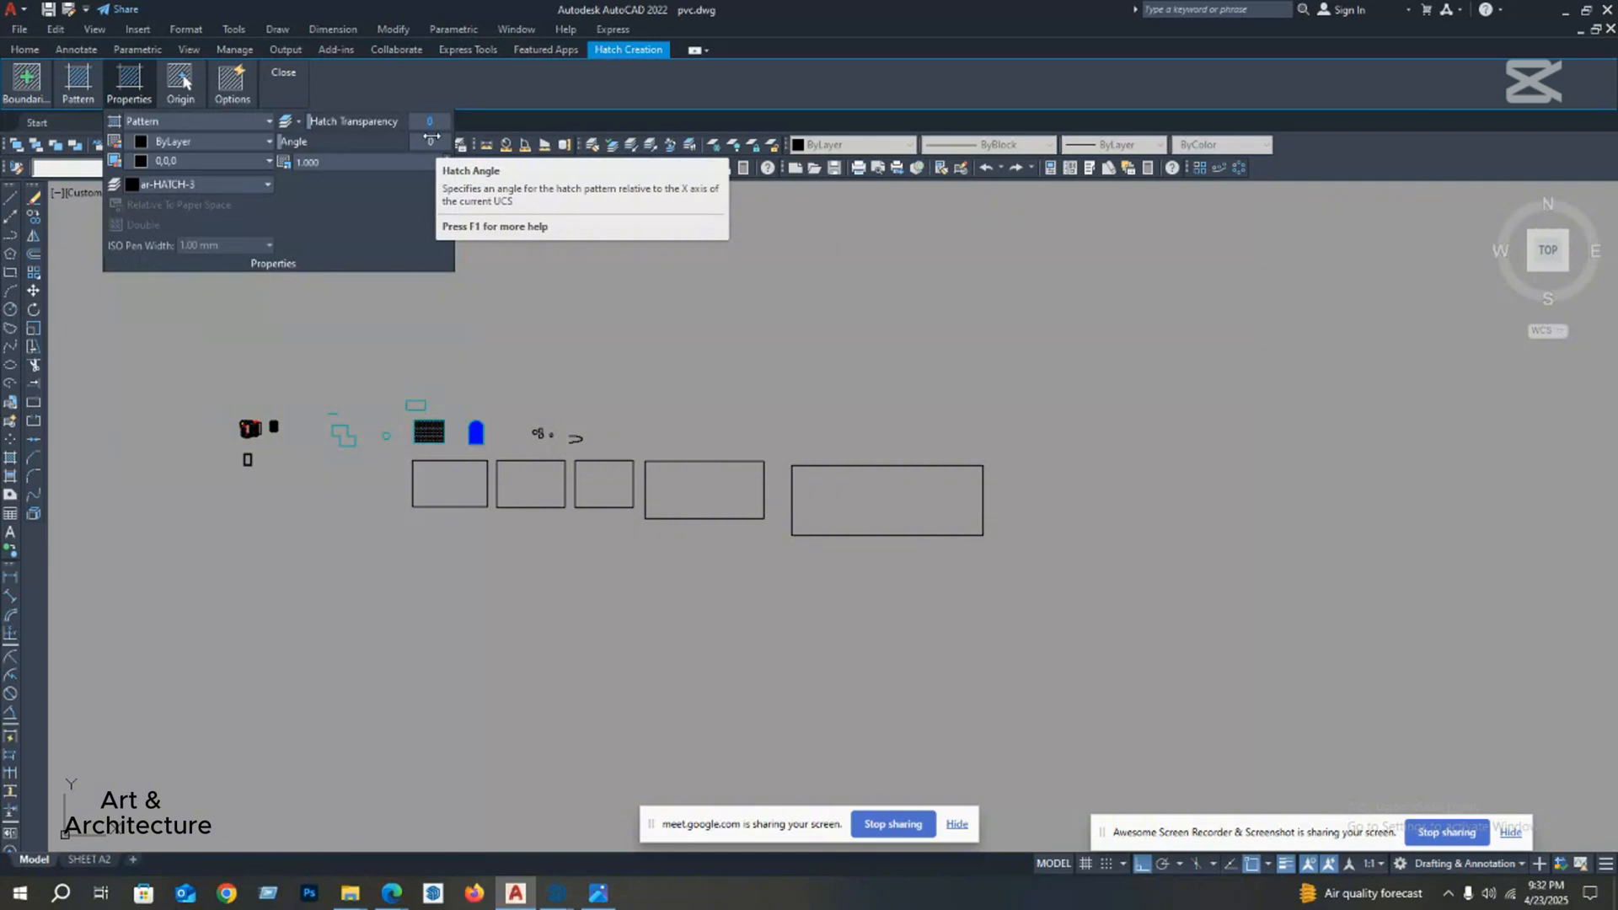
{"action": "type", "text": "5"}
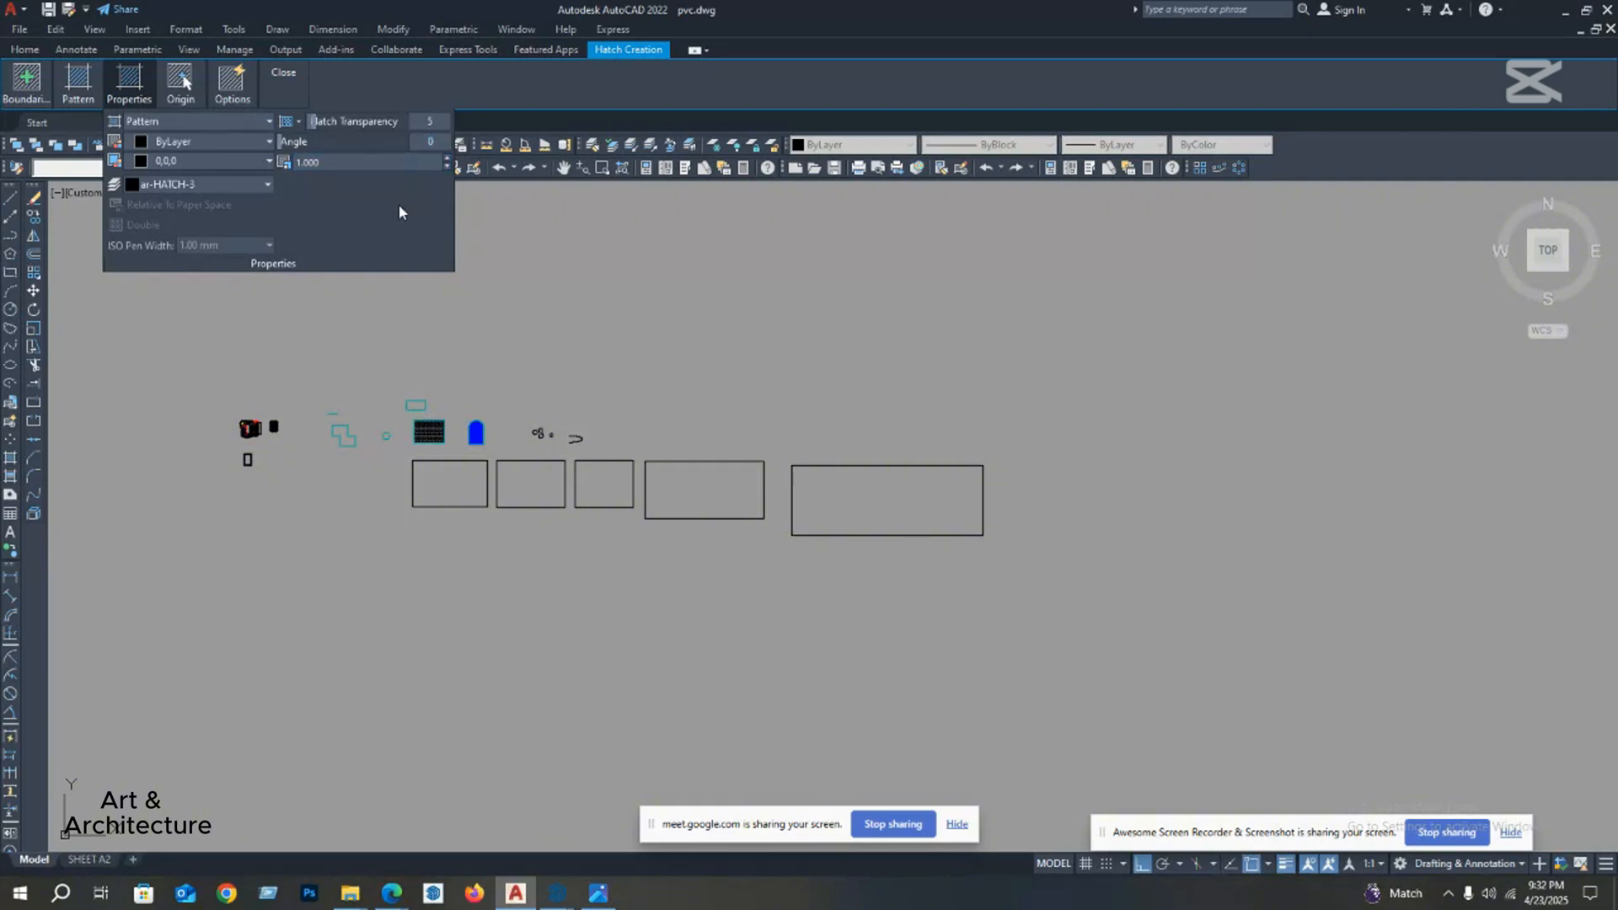
{"action": "mouse_move", "coordinate": [179, 85]}
{"action": "mouse_move", "coordinate": [145, 105]}
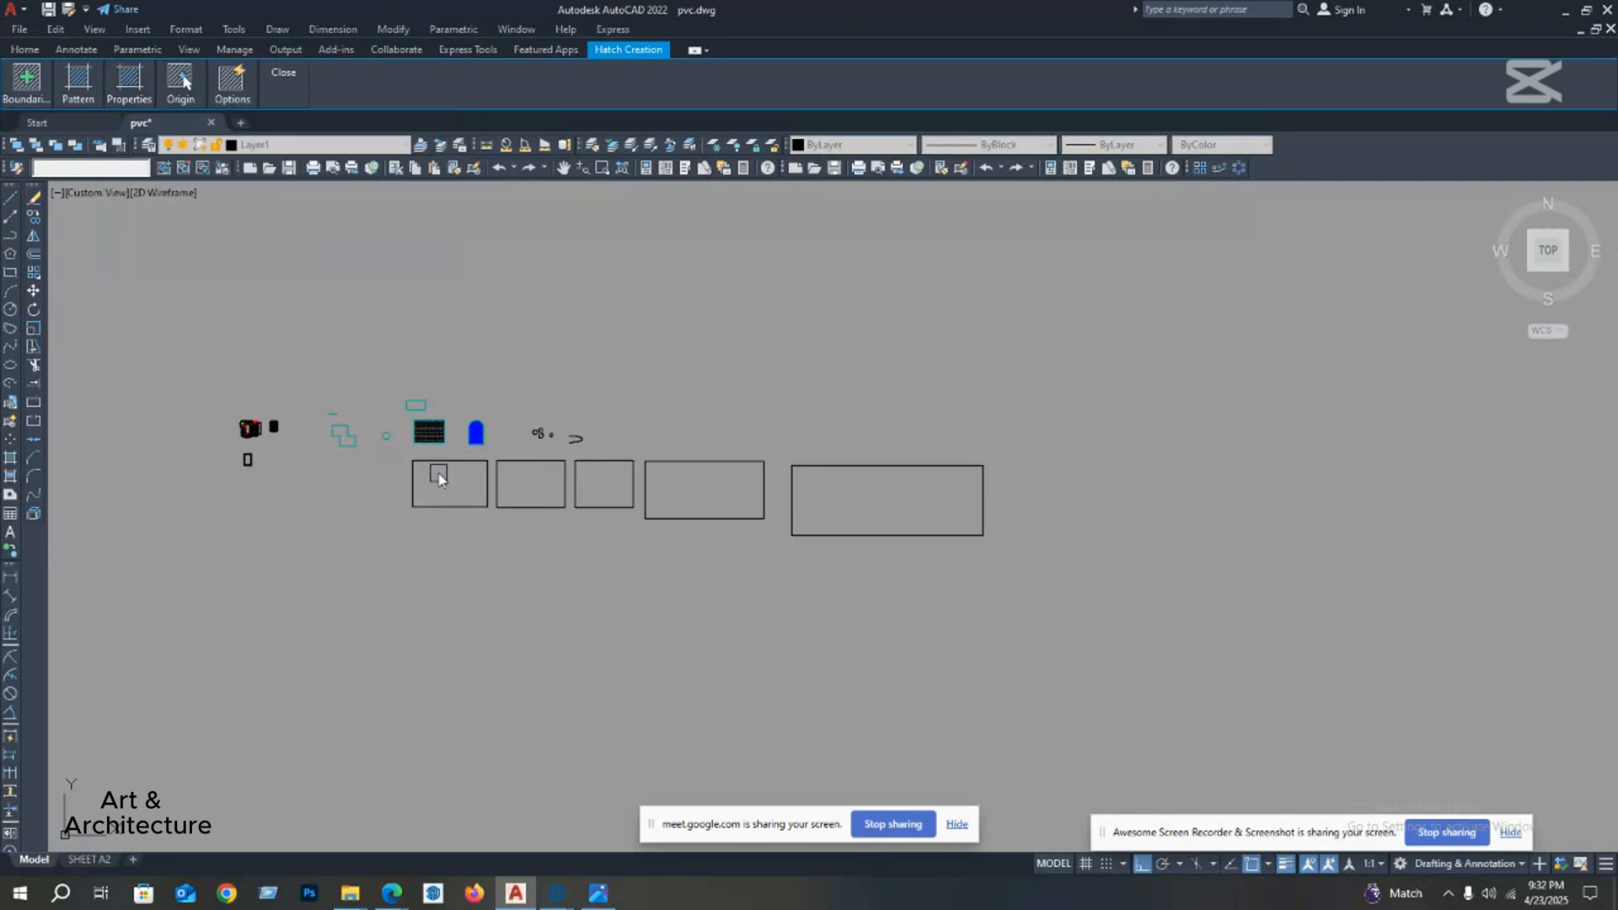
Step: Fill the first rectangle of the row with the hatch by picking a point inside it, and finish the command
{"action": "scroll", "coordinate": [444, 470], "scroll_direction": "up", "scroll_amount": 2}
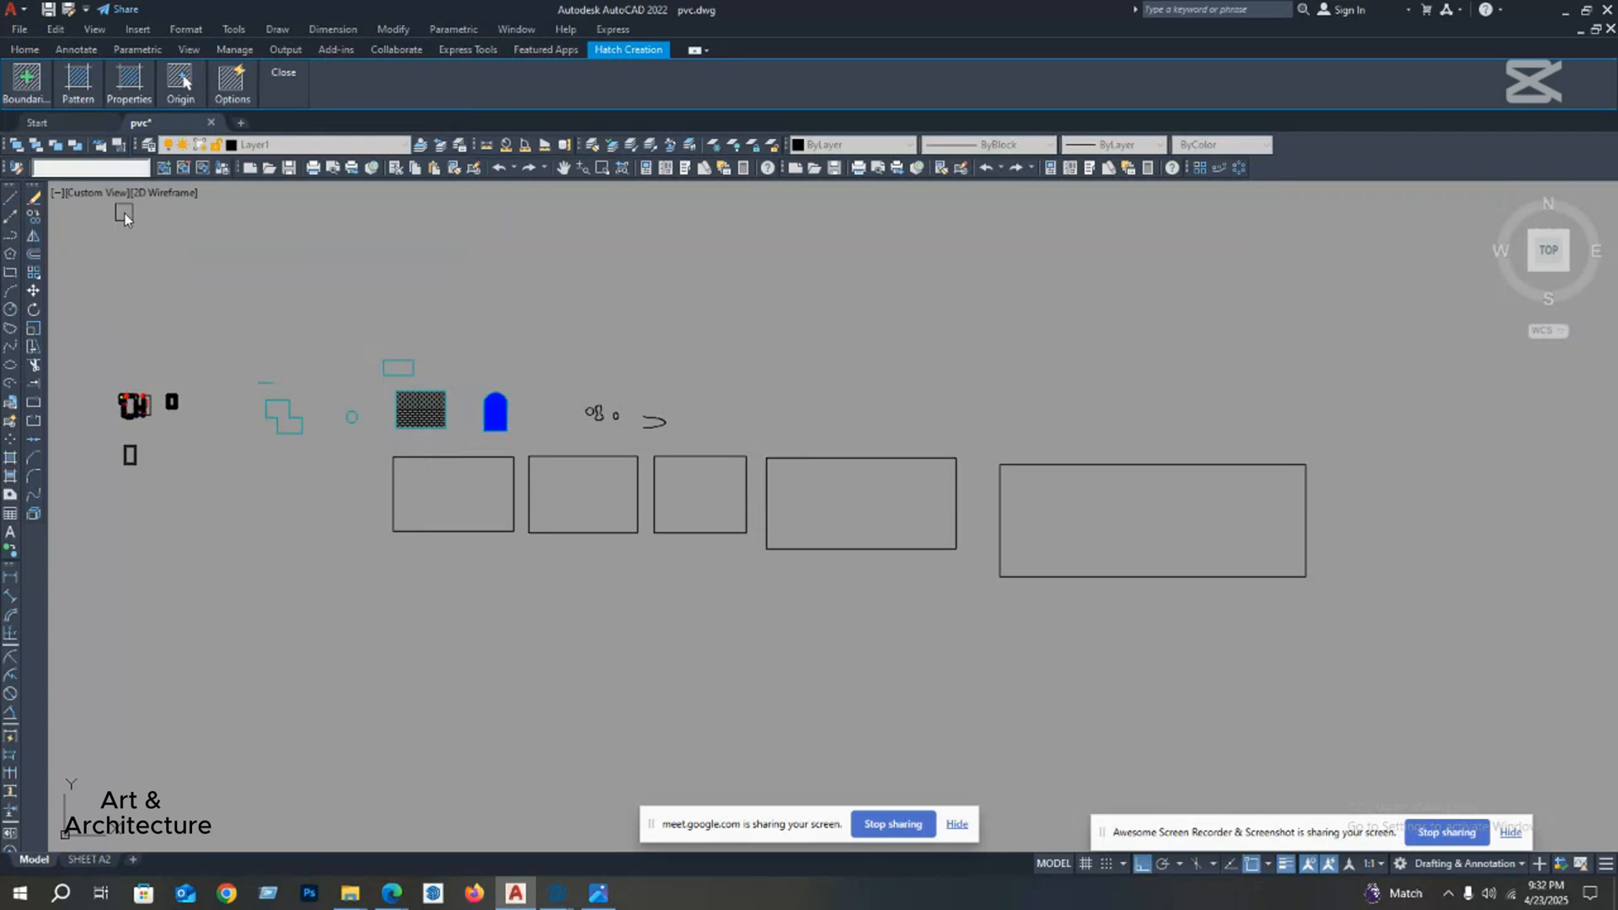
{"action": "mouse_move", "coordinate": [27, 87]}
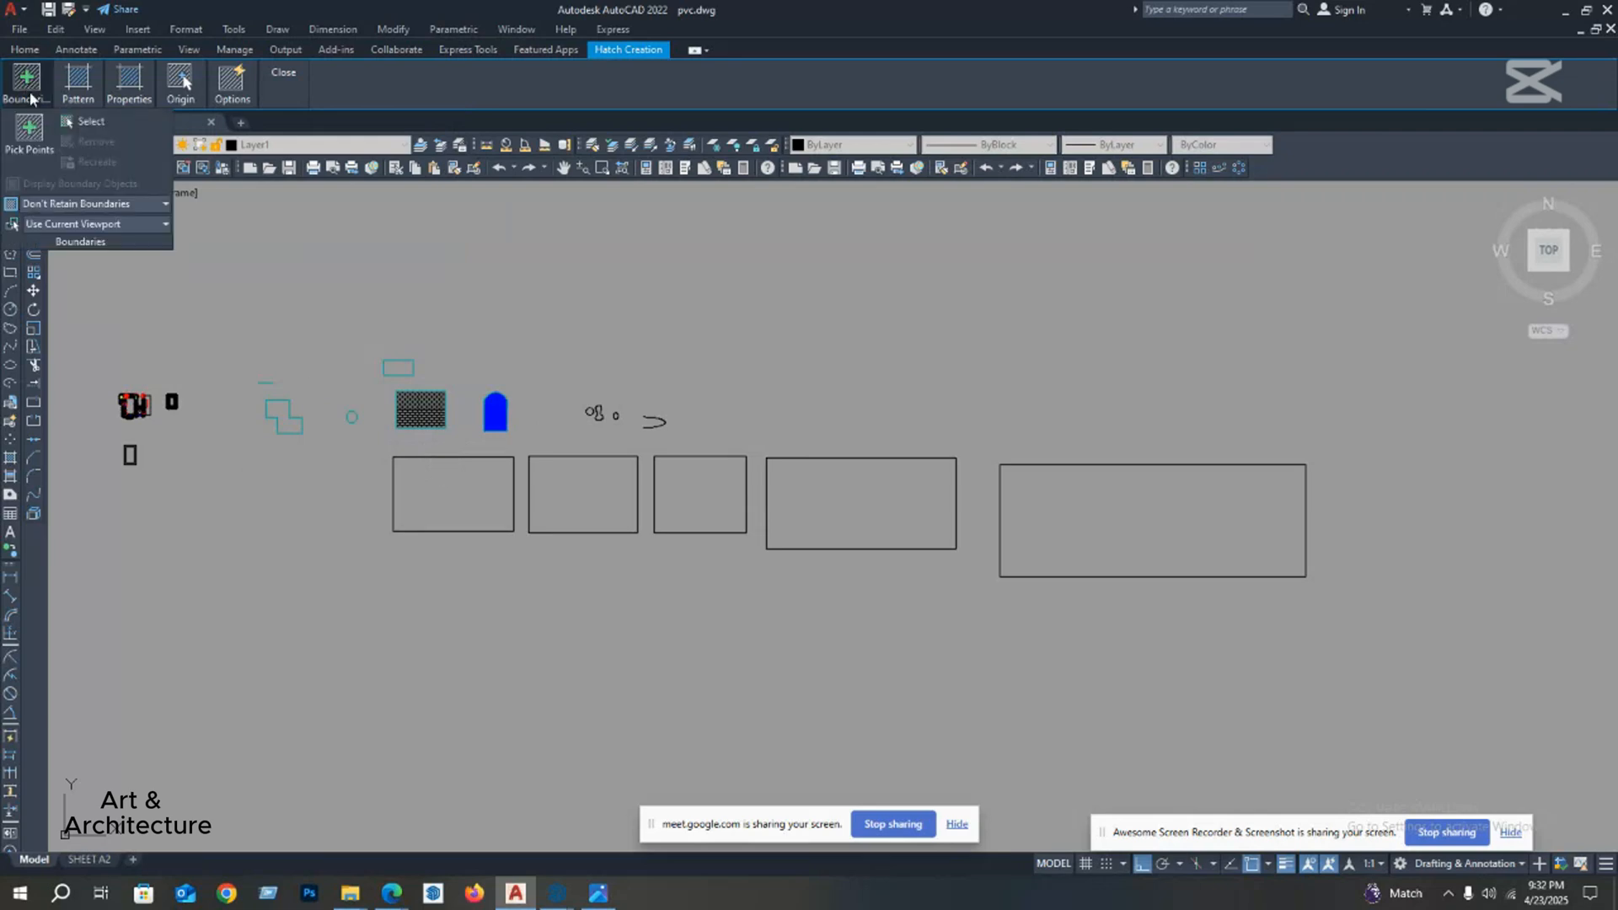
{"action": "left_click", "coordinate": [28, 134]}
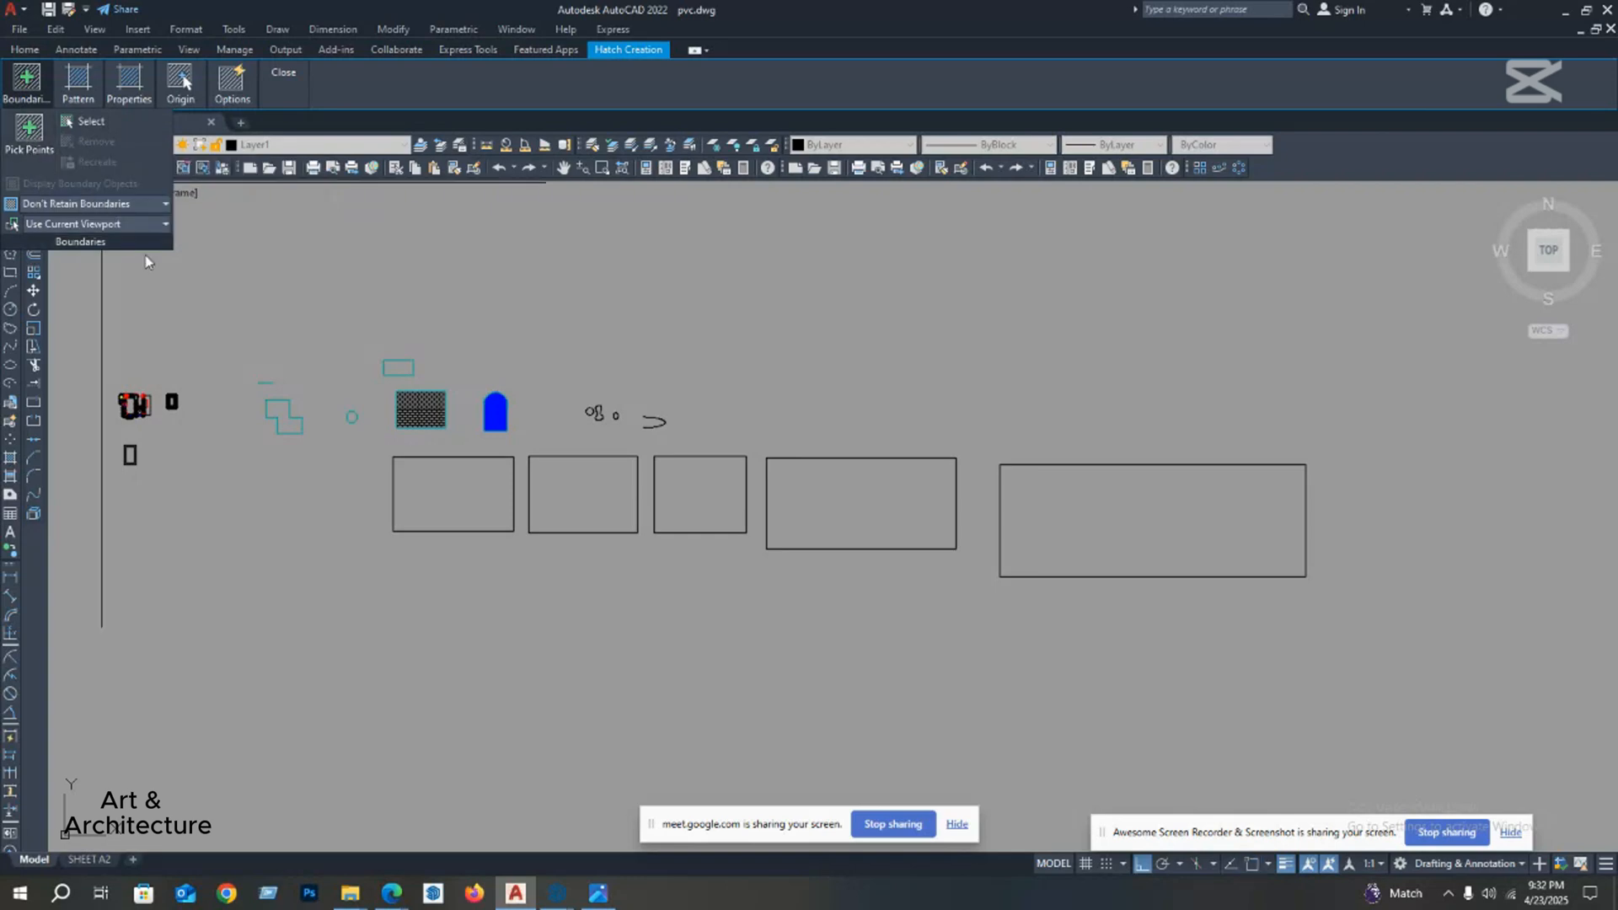
{"action": "middle_click_drag", "start_coordinate": [452, 510], "coordinate": [477, 448]}
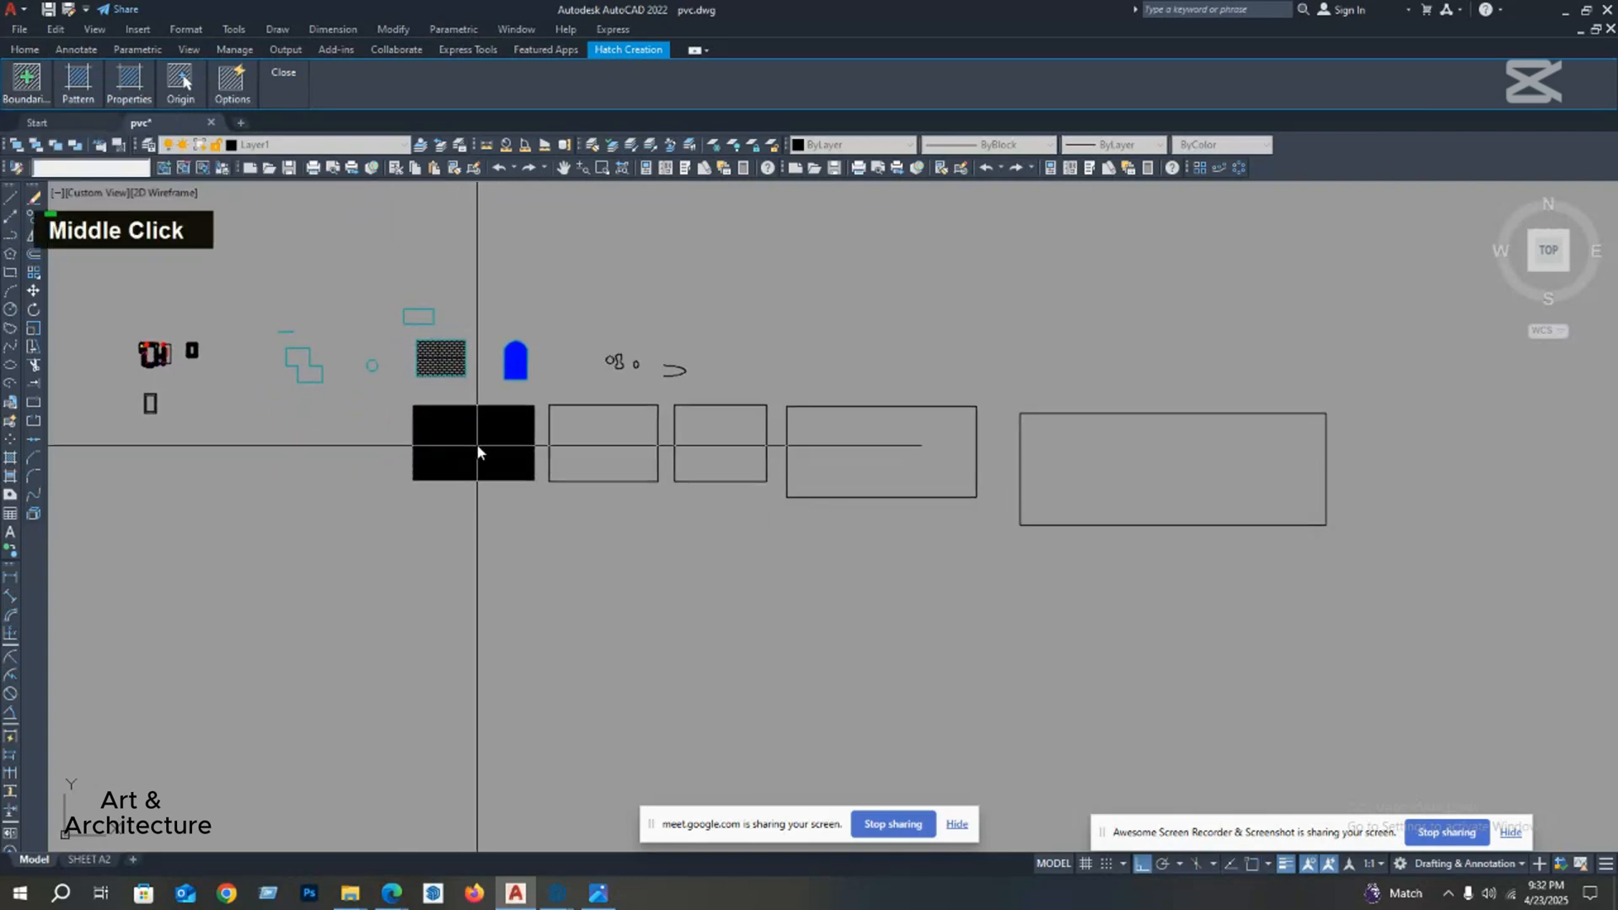
{"action": "scroll", "coordinate": [496, 435], "scroll_direction": "up", "scroll_amount": 2}
{"action": "scroll", "coordinate": [496, 435], "scroll_direction": "up", "scroll_amount": 2}
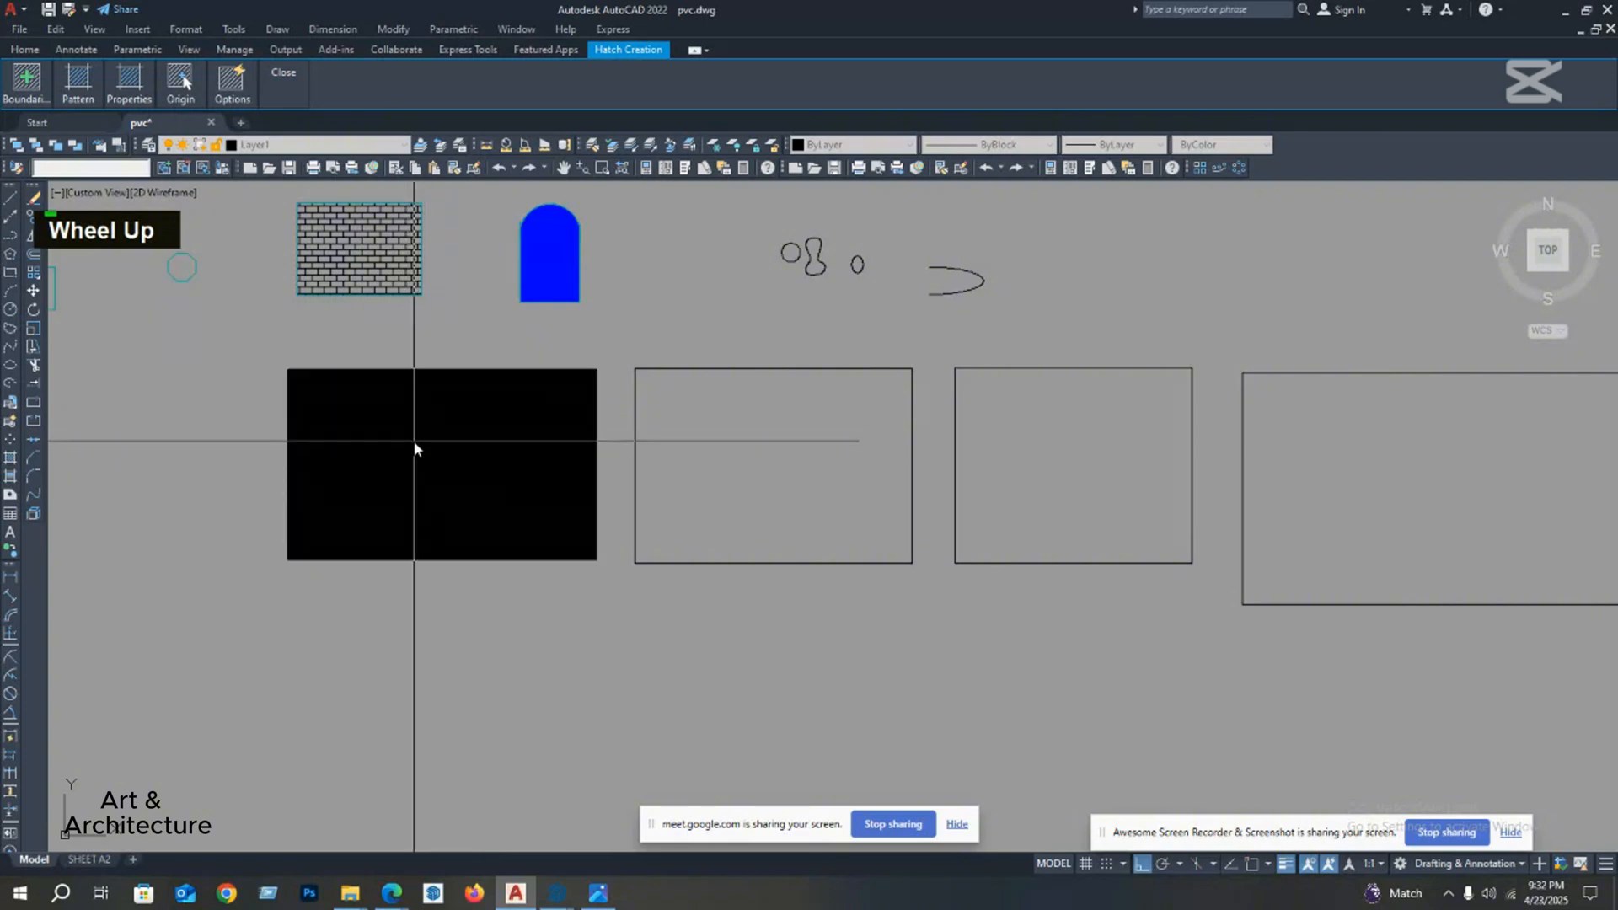
{"action": "left_click", "coordinate": [414, 448]}
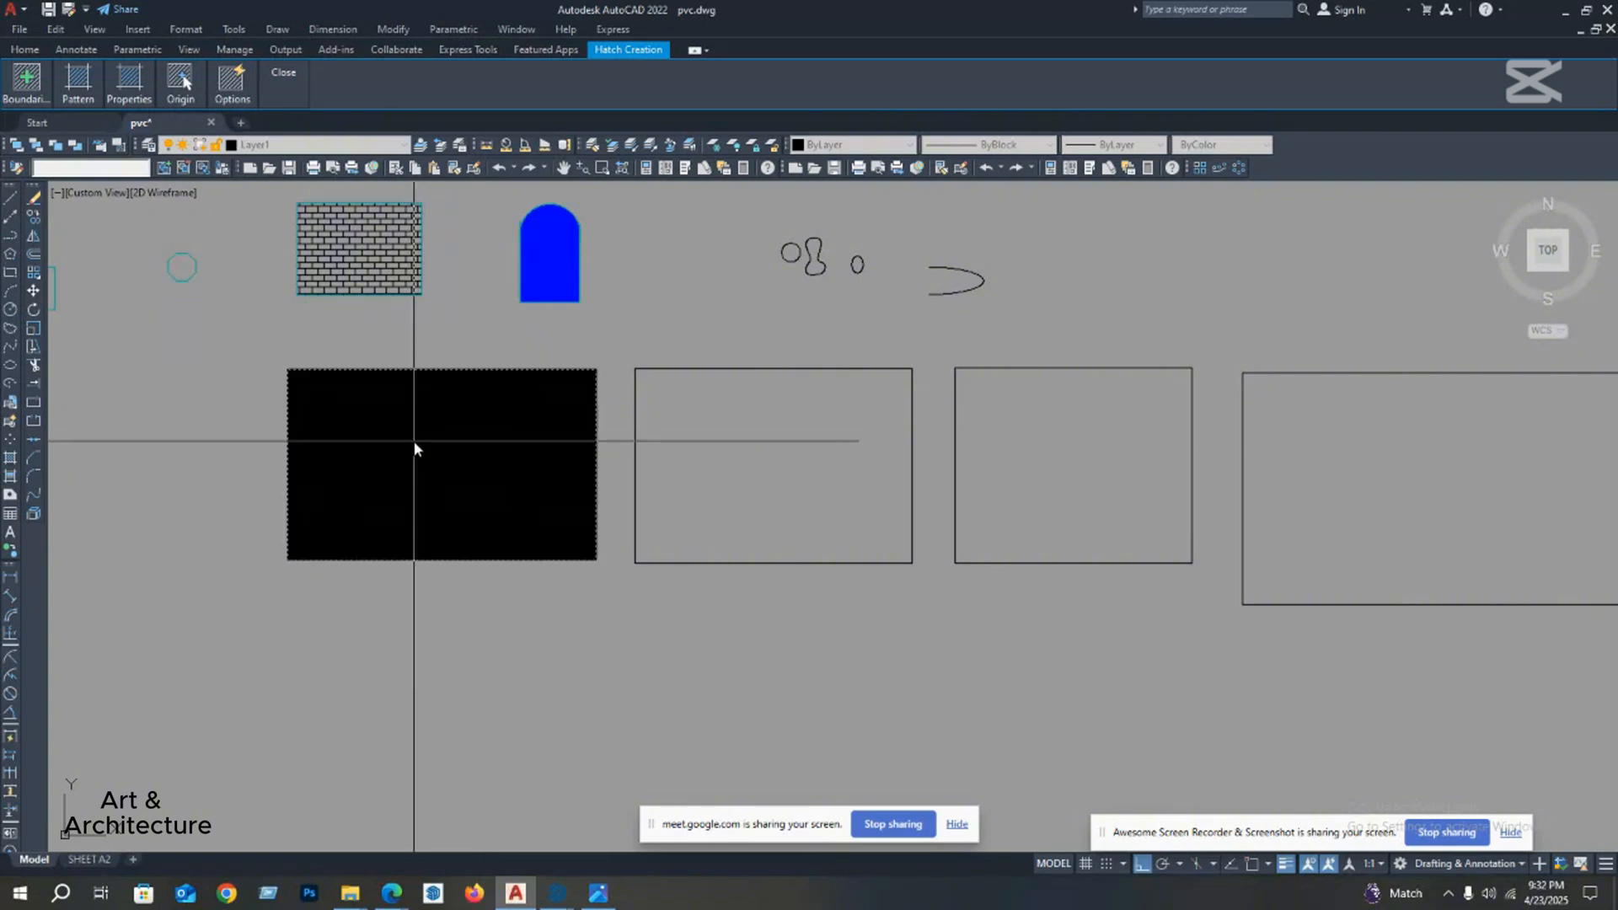
{"action": "right_click", "coordinate": [414, 448]}
{"action": "left_click", "coordinate": [449, 455]}
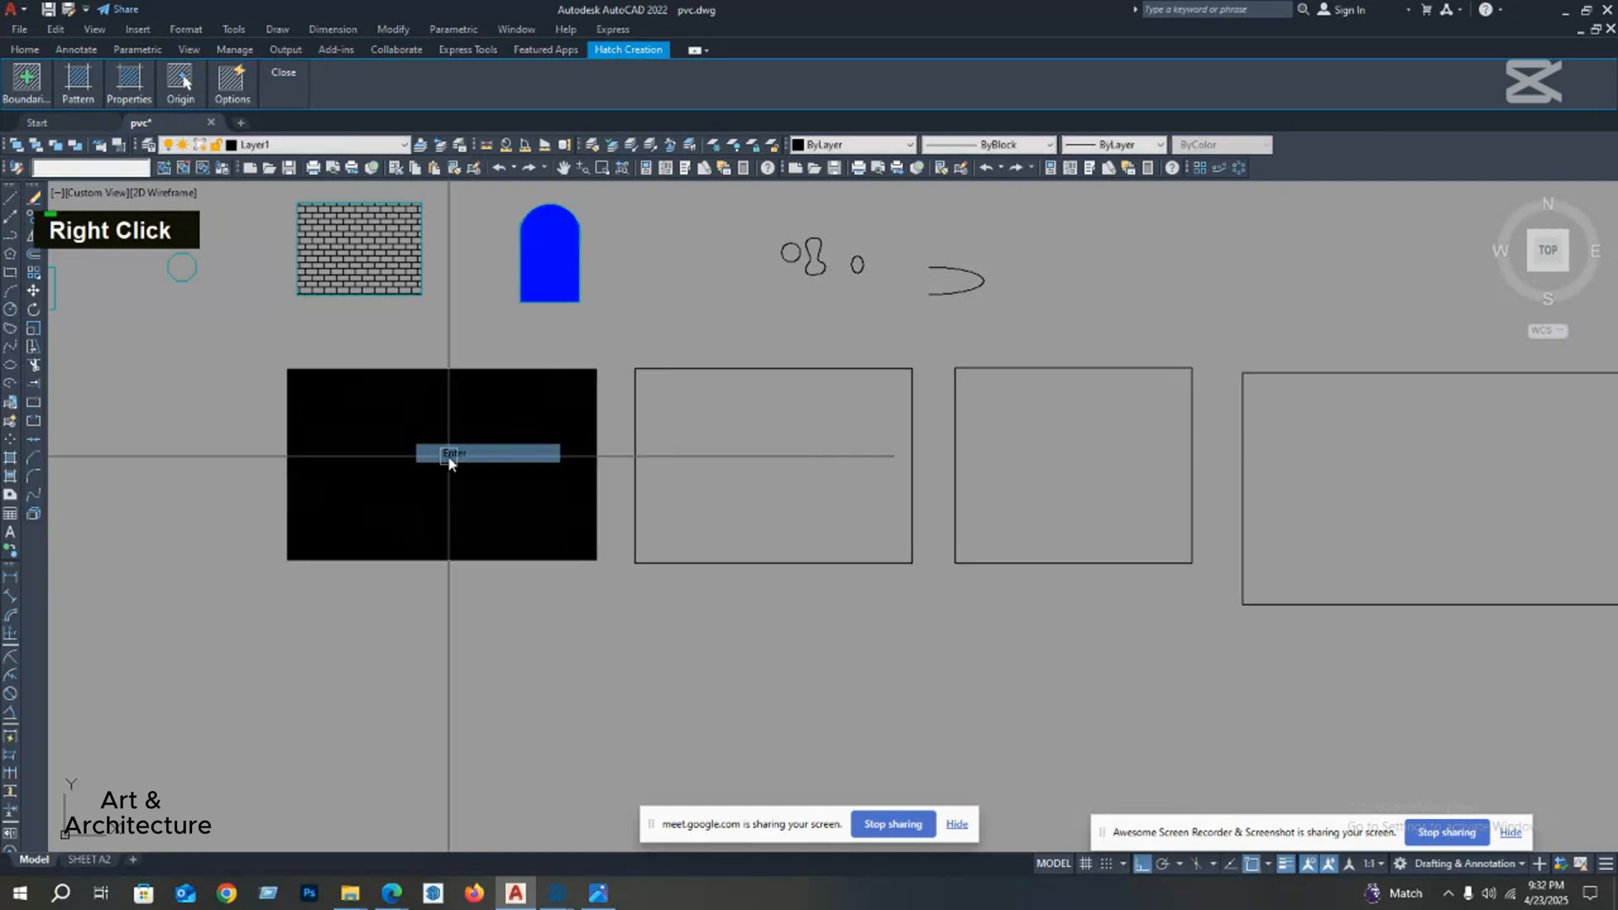
{"action": "left_click", "coordinate": [447, 455]}
Step: Open the first rectangle's hatch for editing, set its scale to 100 and its background colour to None
{"action": "scroll", "coordinate": [448, 456], "scroll_direction": "up", "scroll_amount": 2}
{"action": "scroll", "coordinate": [422, 466], "scroll_direction": "down", "scroll_amount": 6}
{"action": "scroll", "coordinate": [438, 465], "scroll_direction": "up", "scroll_amount": 6}
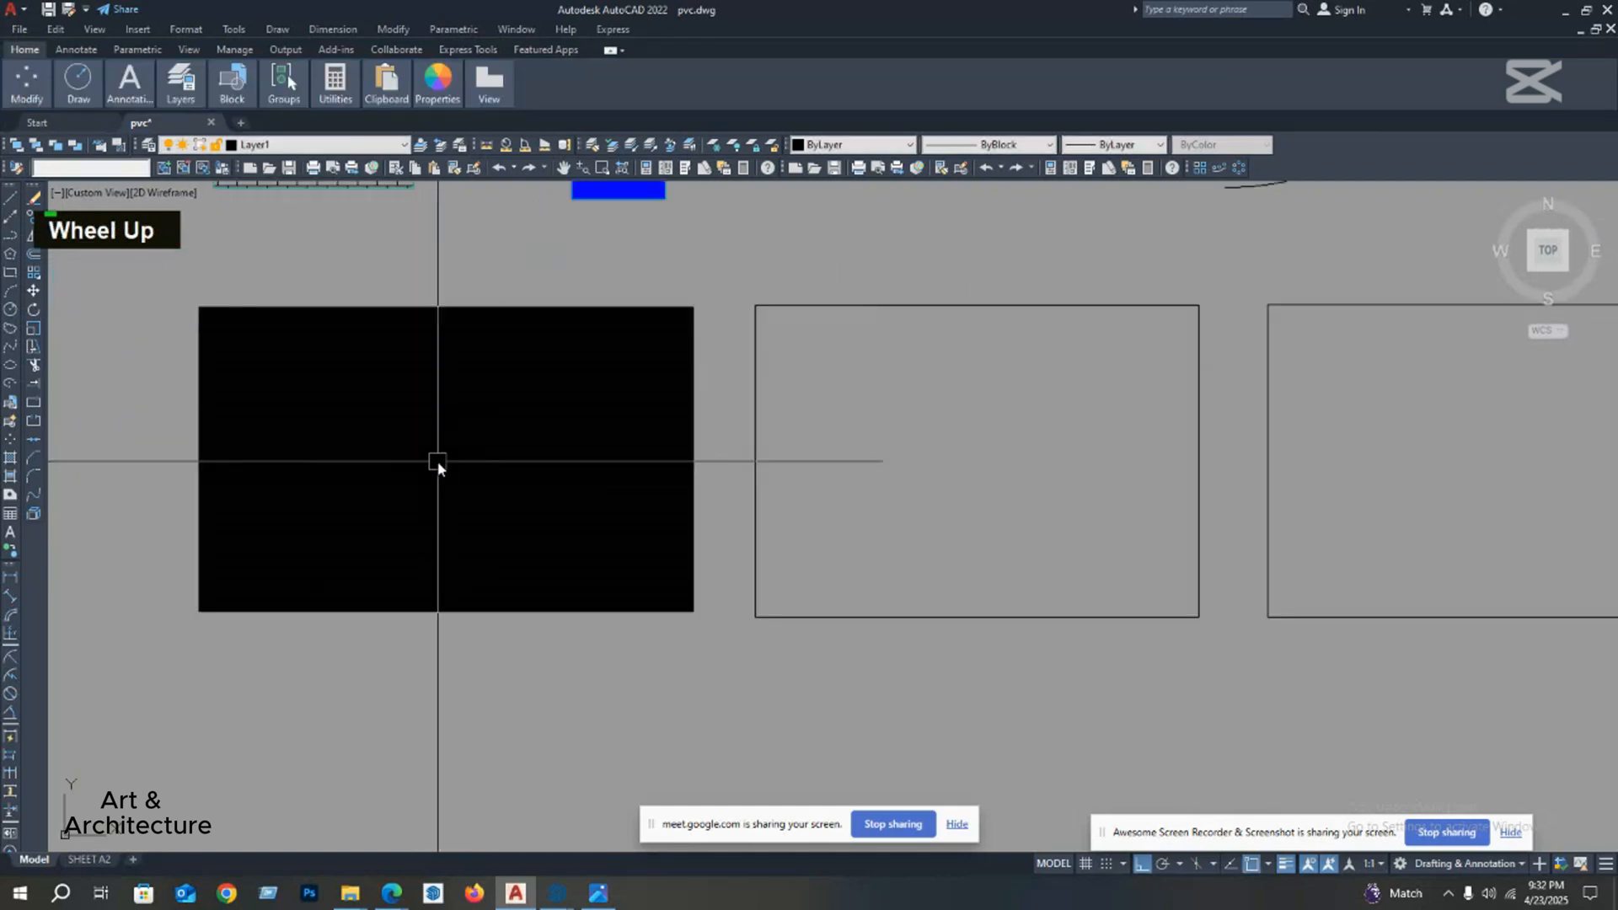
{"action": "double_click", "coordinate": [442, 442]}
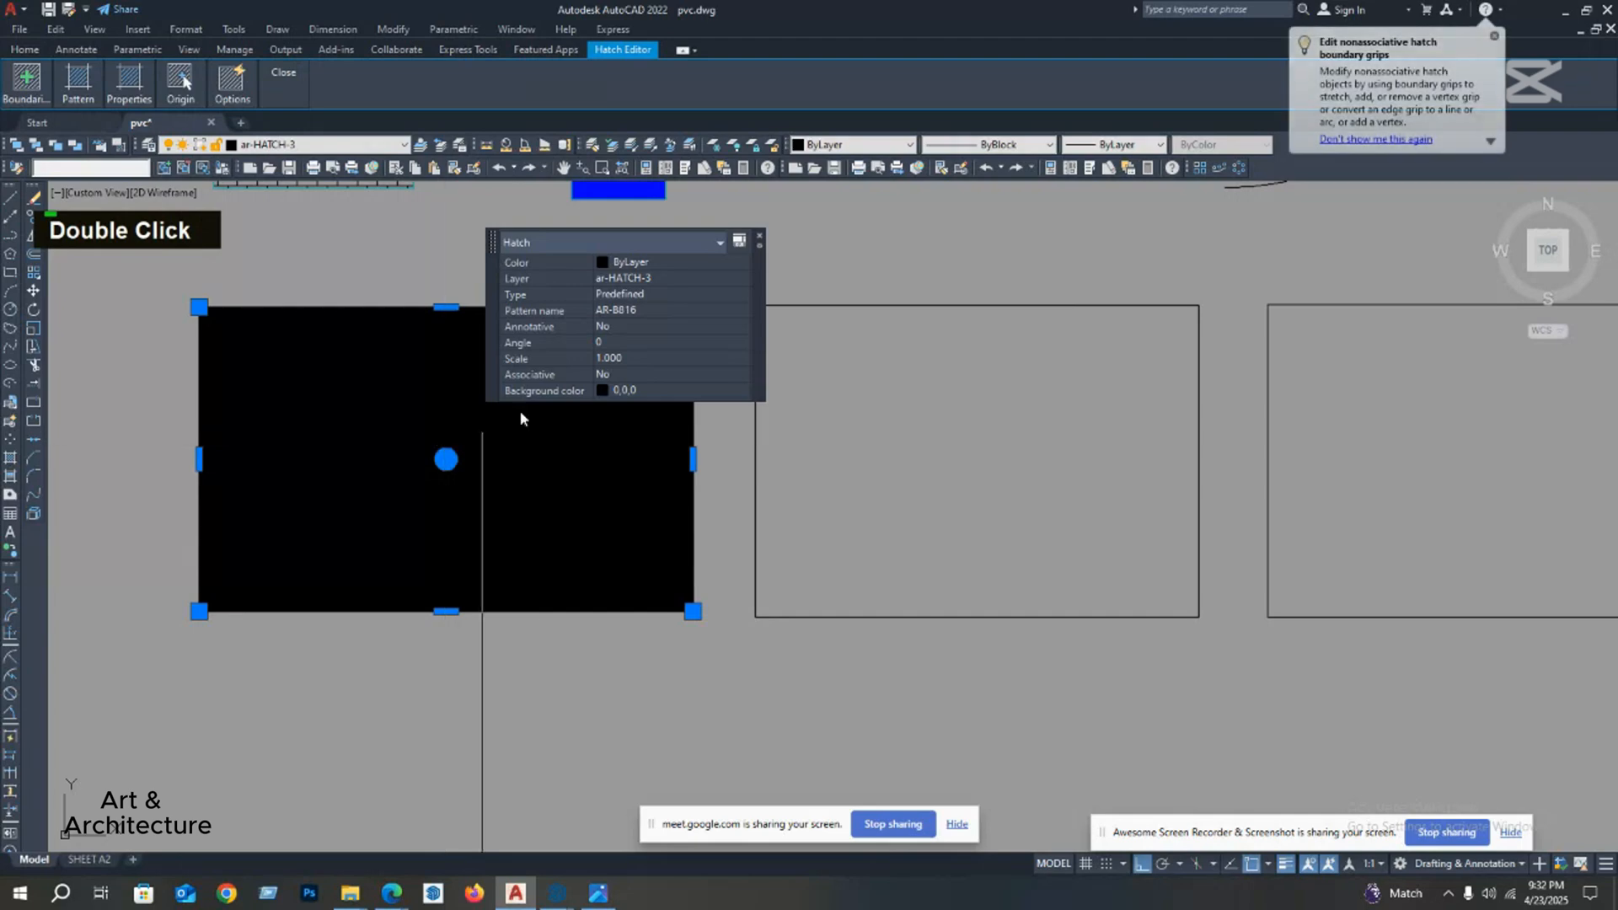
{"action": "left_click", "coordinate": [630, 361]}
{"action": "type", "text": "100"}
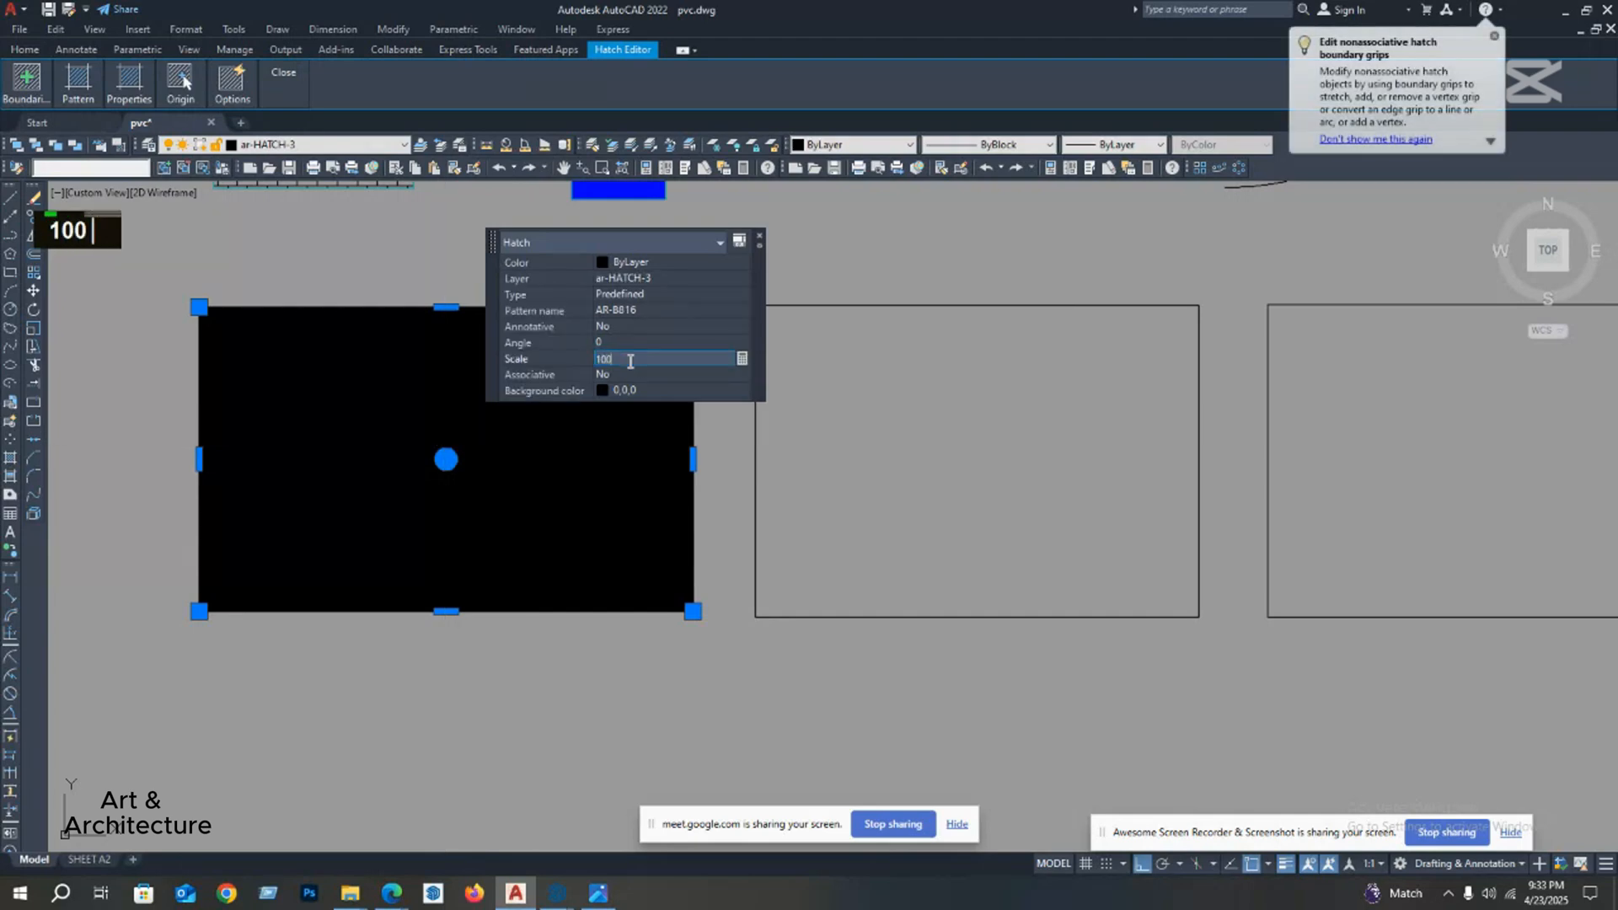
{"action": "key", "text": "Return"}
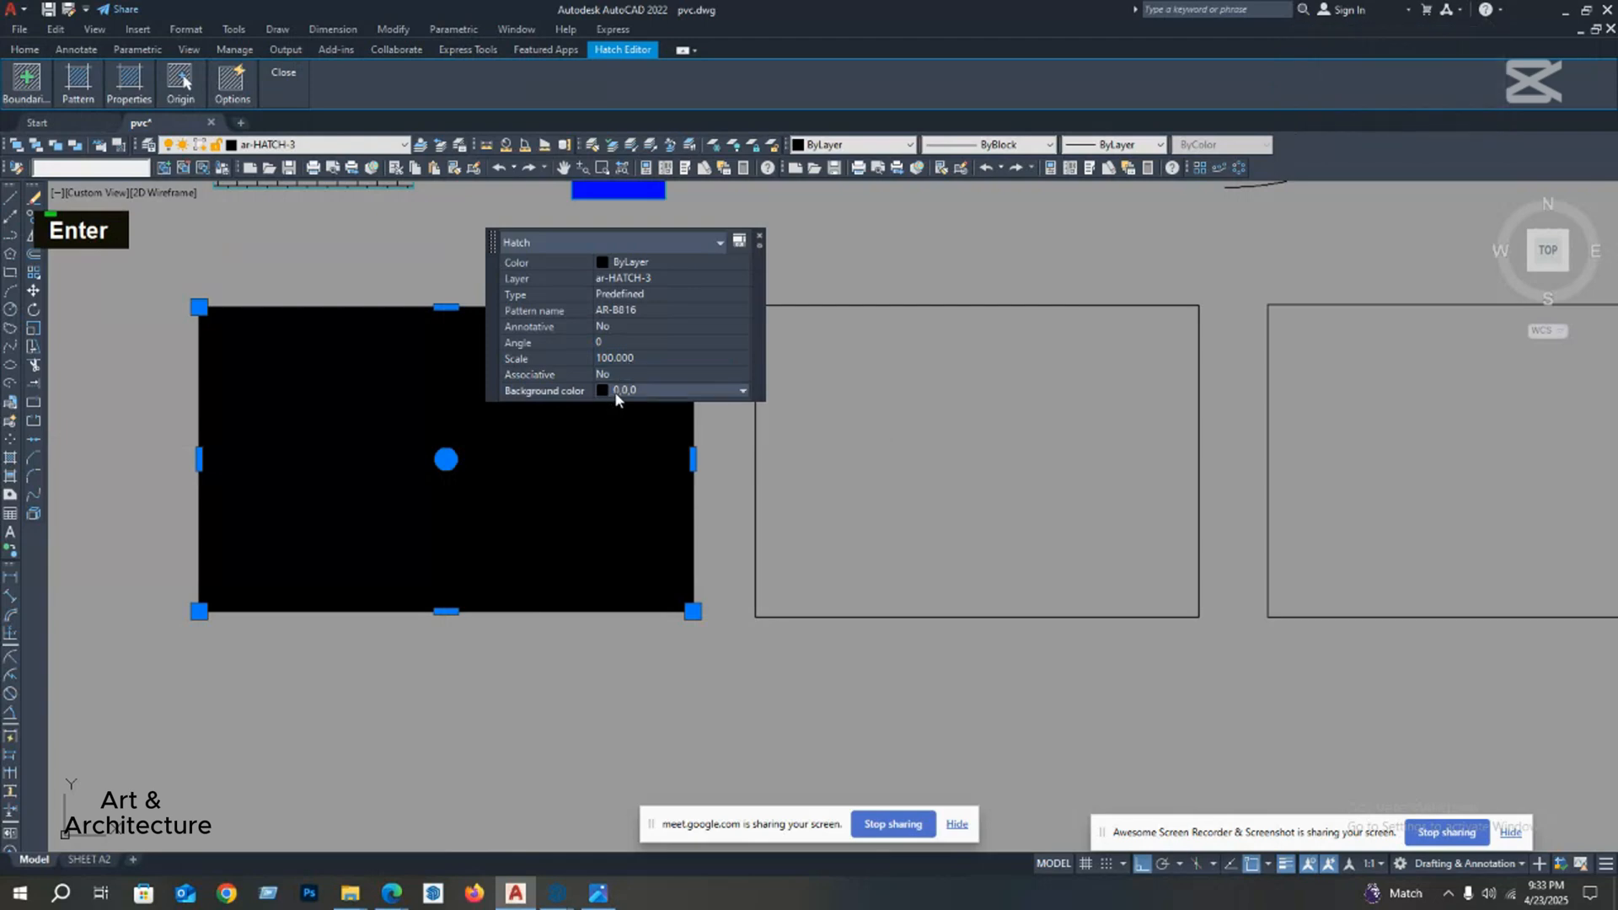
{"action": "left_click", "coordinate": [669, 390]}
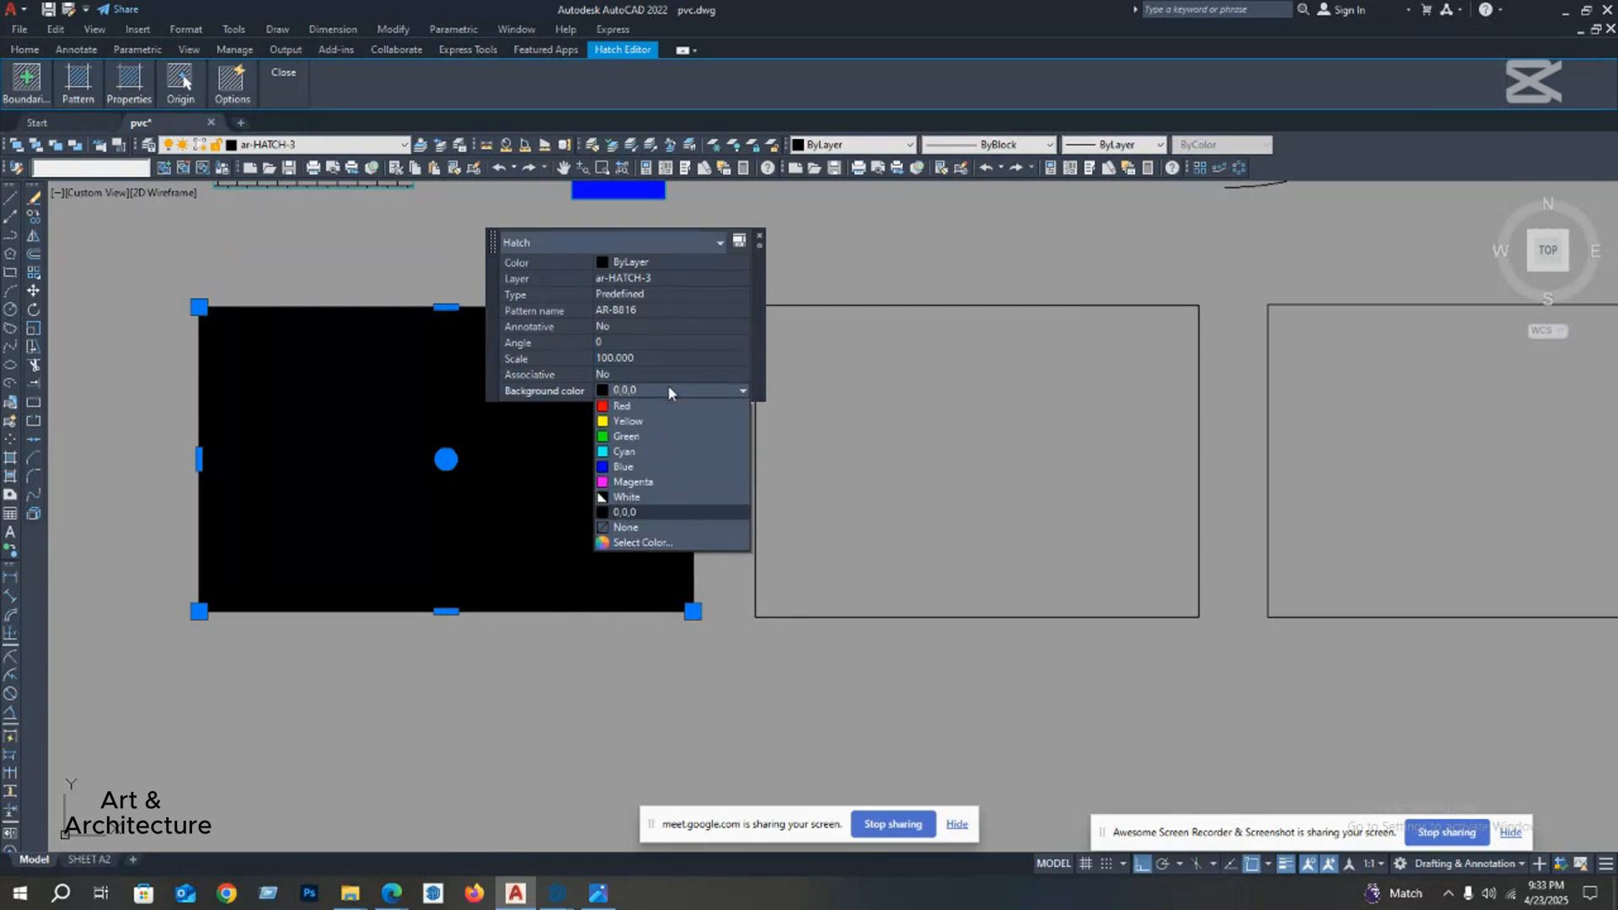
{"action": "left_click", "coordinate": [637, 527]}
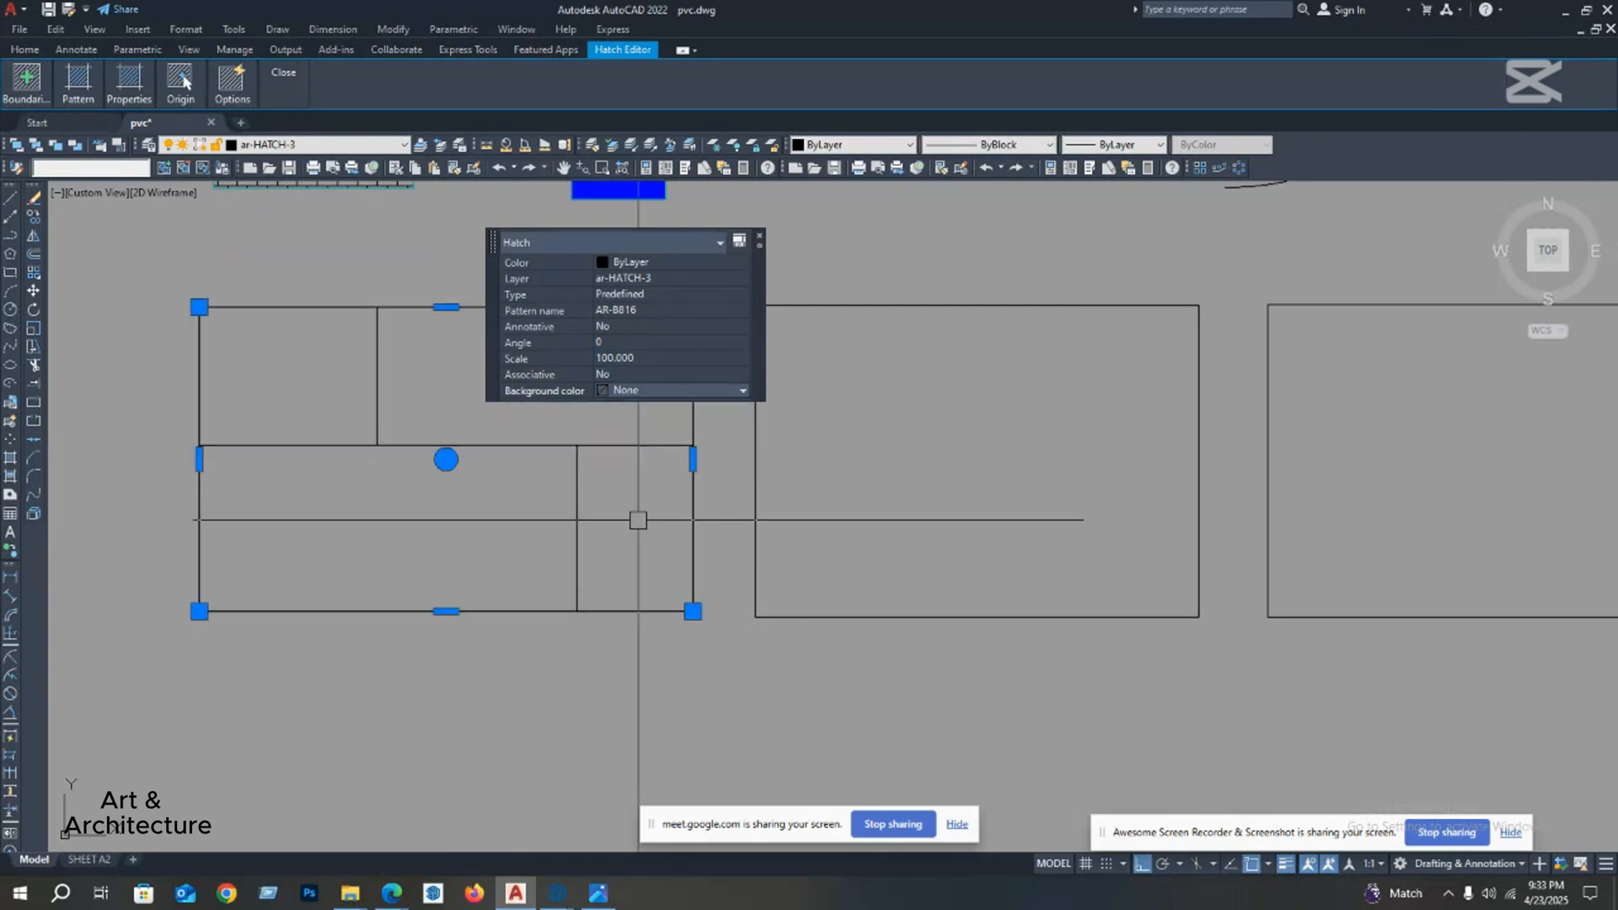
Step: Set the first rectangle's AR-B816 hatch scale to 5 and clear the selection
{"action": "left_click", "coordinate": [640, 359]}
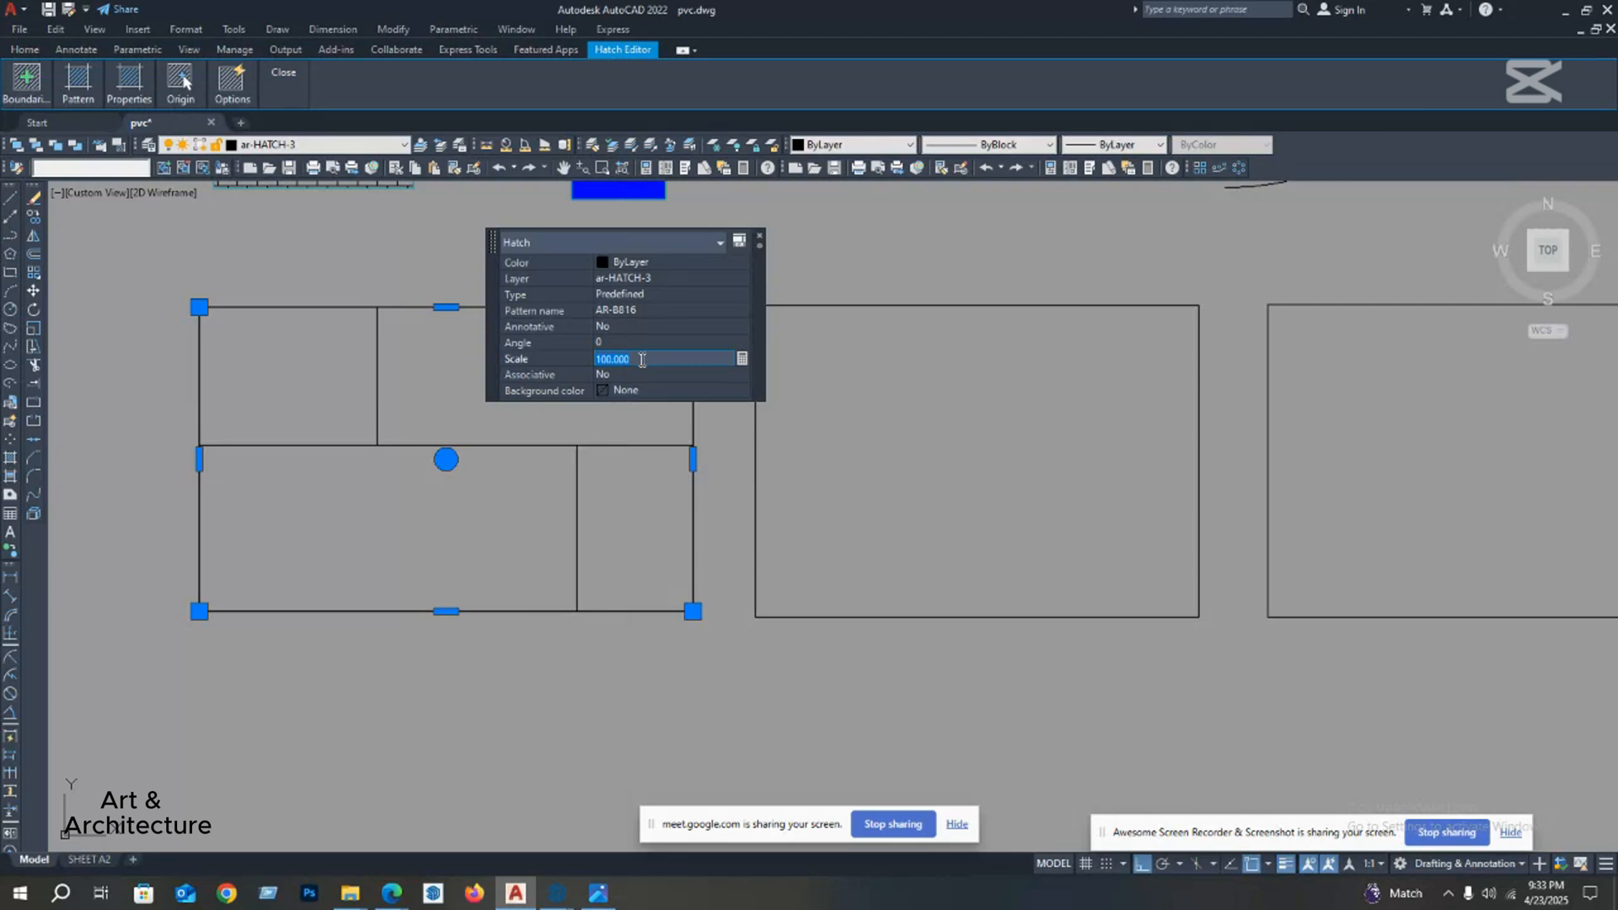
{"action": "type", "text": "5"}
{"action": "key", "text": "Return"}
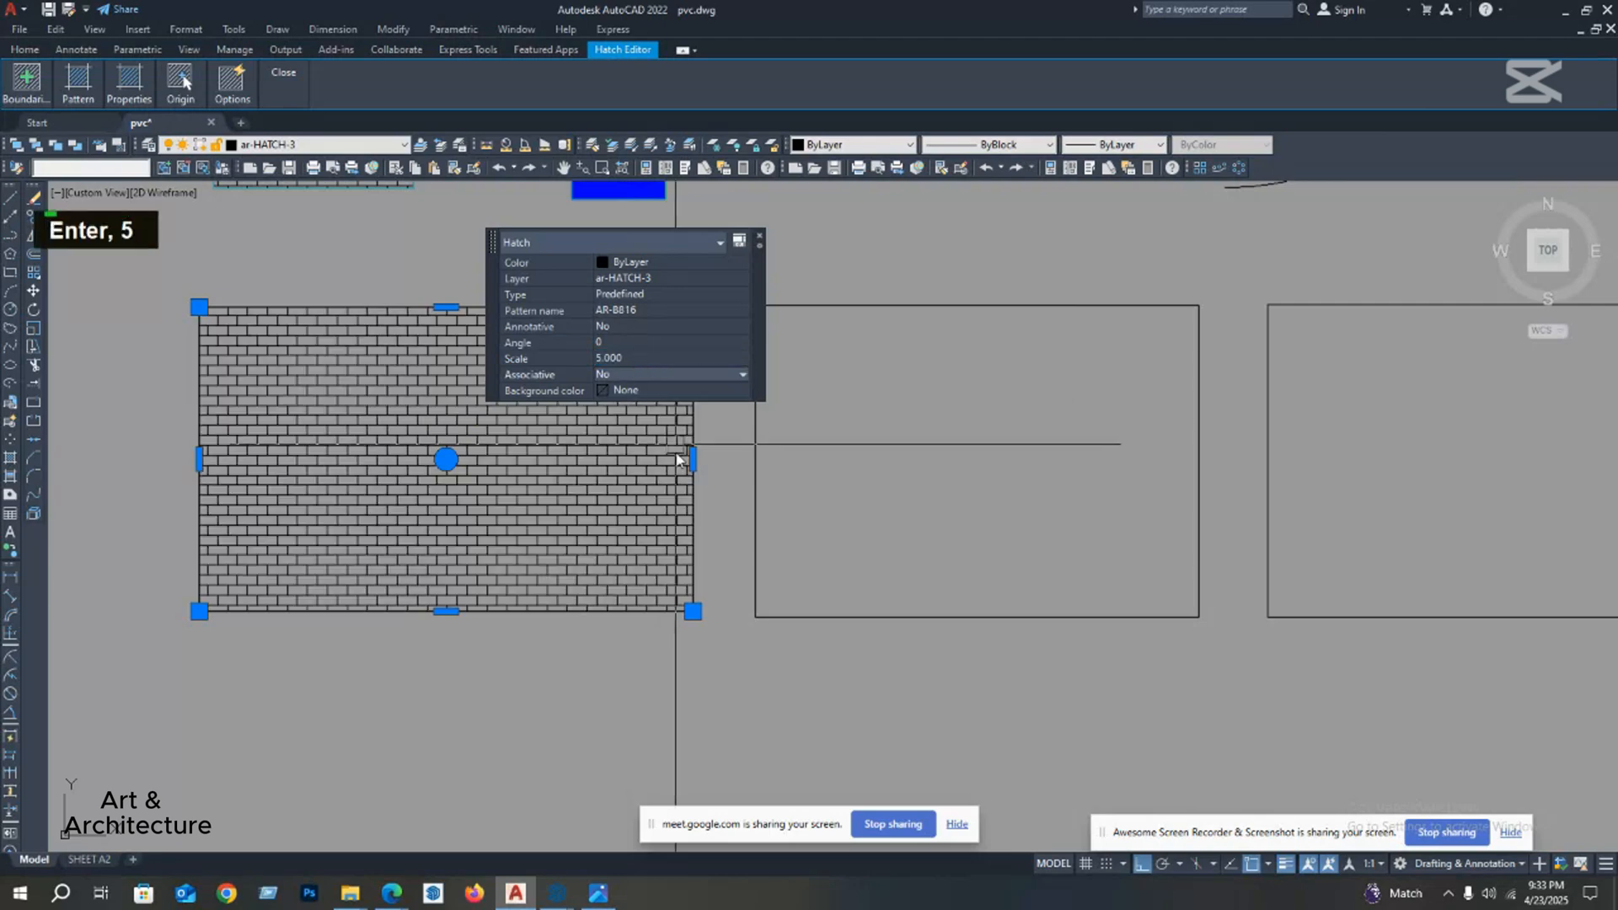
{"action": "left_click", "coordinate": [717, 559]}
{"action": "left_click", "coordinate": [704, 610]}
{"action": "middle_click_drag", "start_coordinate": [697, 580], "coordinate": [646, 604]}
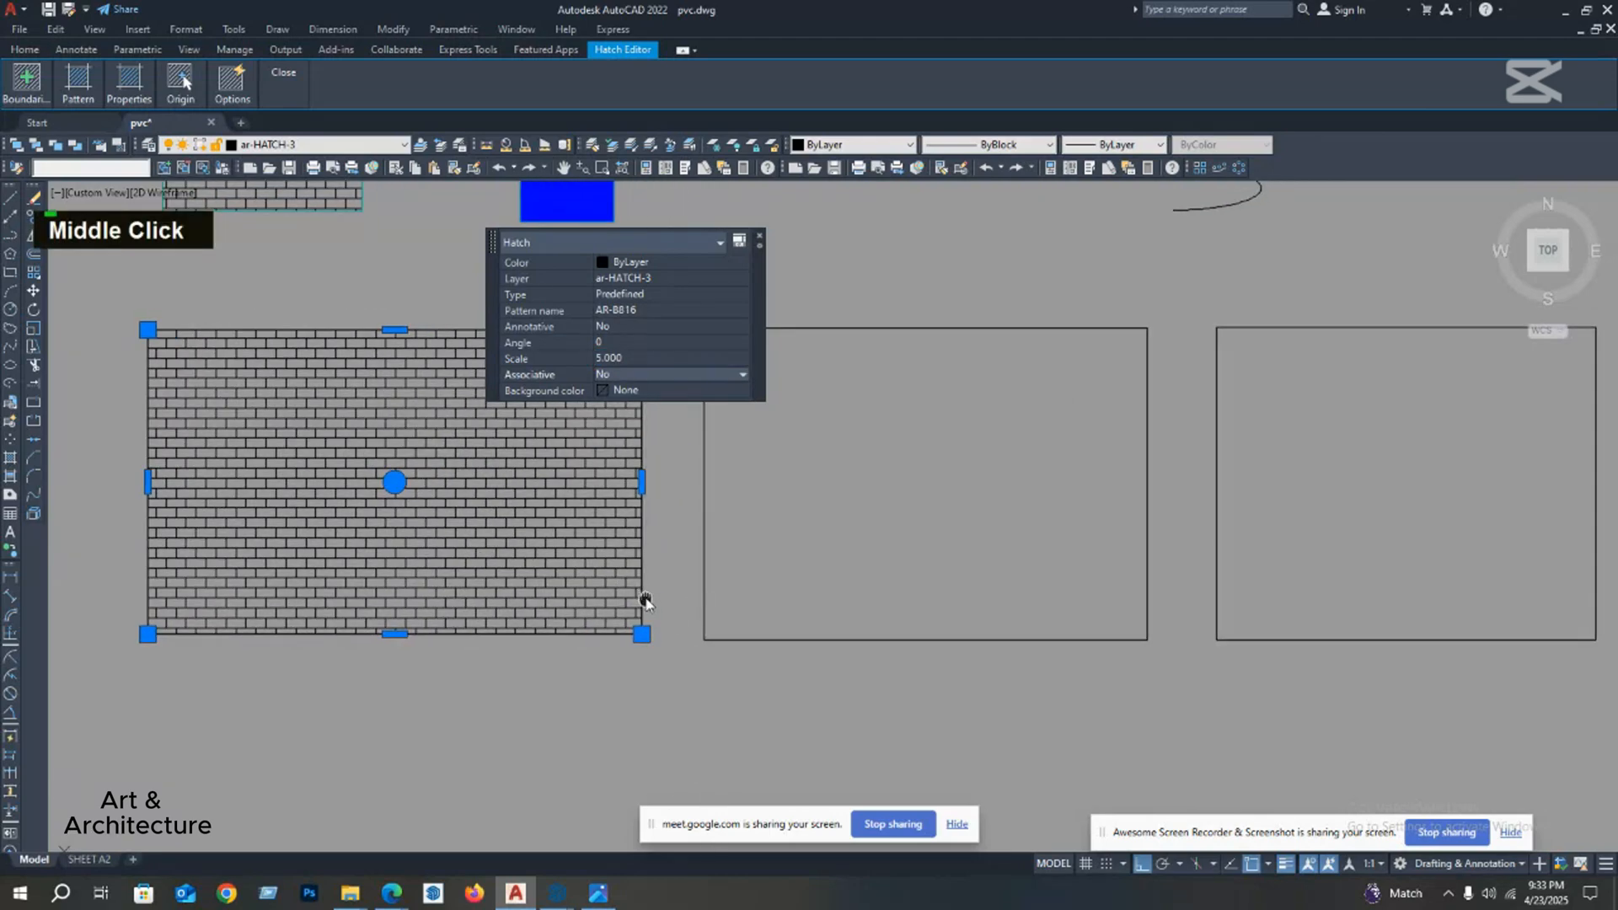
{"action": "key", "text": "Escape"}
Step: Check the height of a brick near the lower edge of the first rectangle's hatch with a temporary linear dimension
{"action": "middle_click_drag", "start_coordinate": [563, 448], "coordinate": [531, 460]}
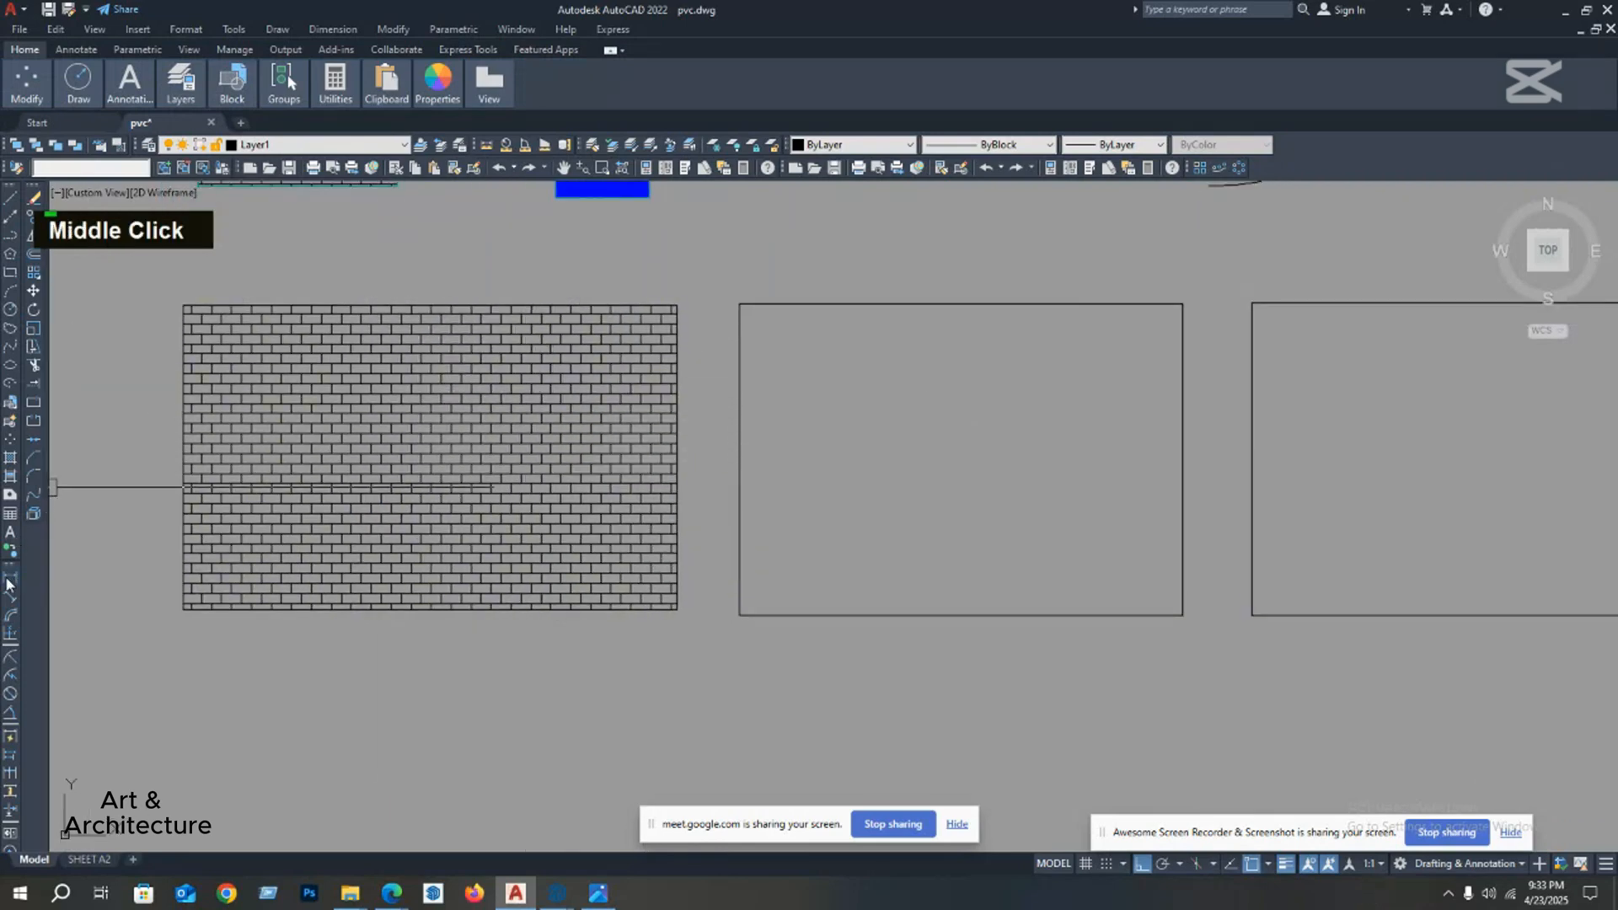
{"action": "scroll", "coordinate": [402, 606], "scroll_direction": "up", "scroll_amount": 5}
{"action": "middle_click", "coordinate": [400, 603]}
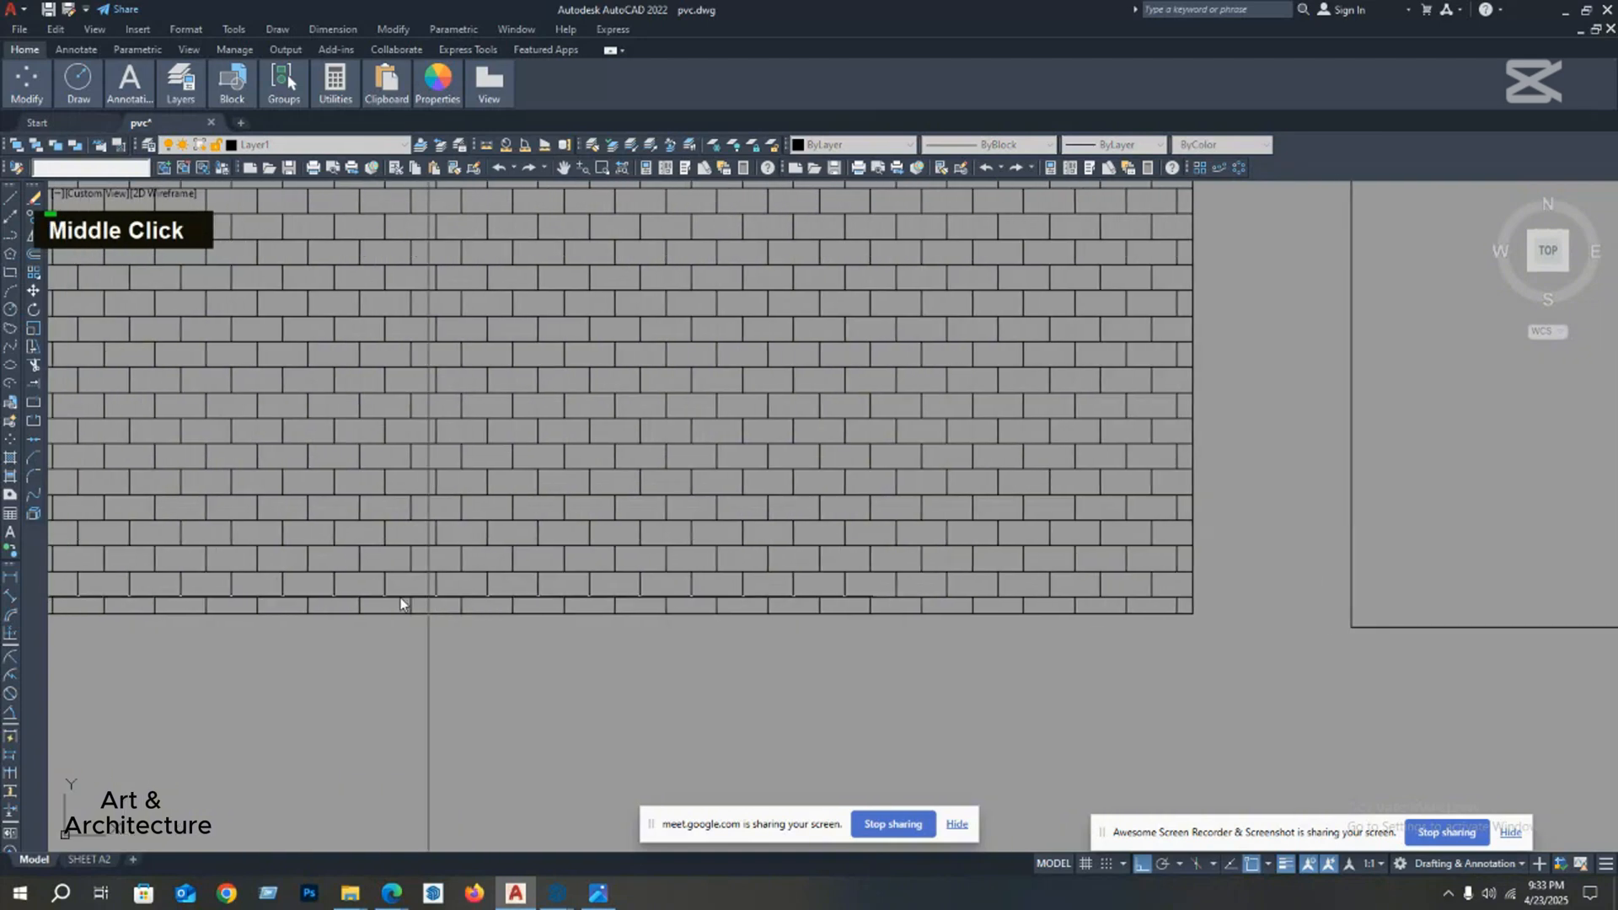
{"action": "scroll", "coordinate": [330, 604], "scroll_direction": "up", "scroll_amount": 2}
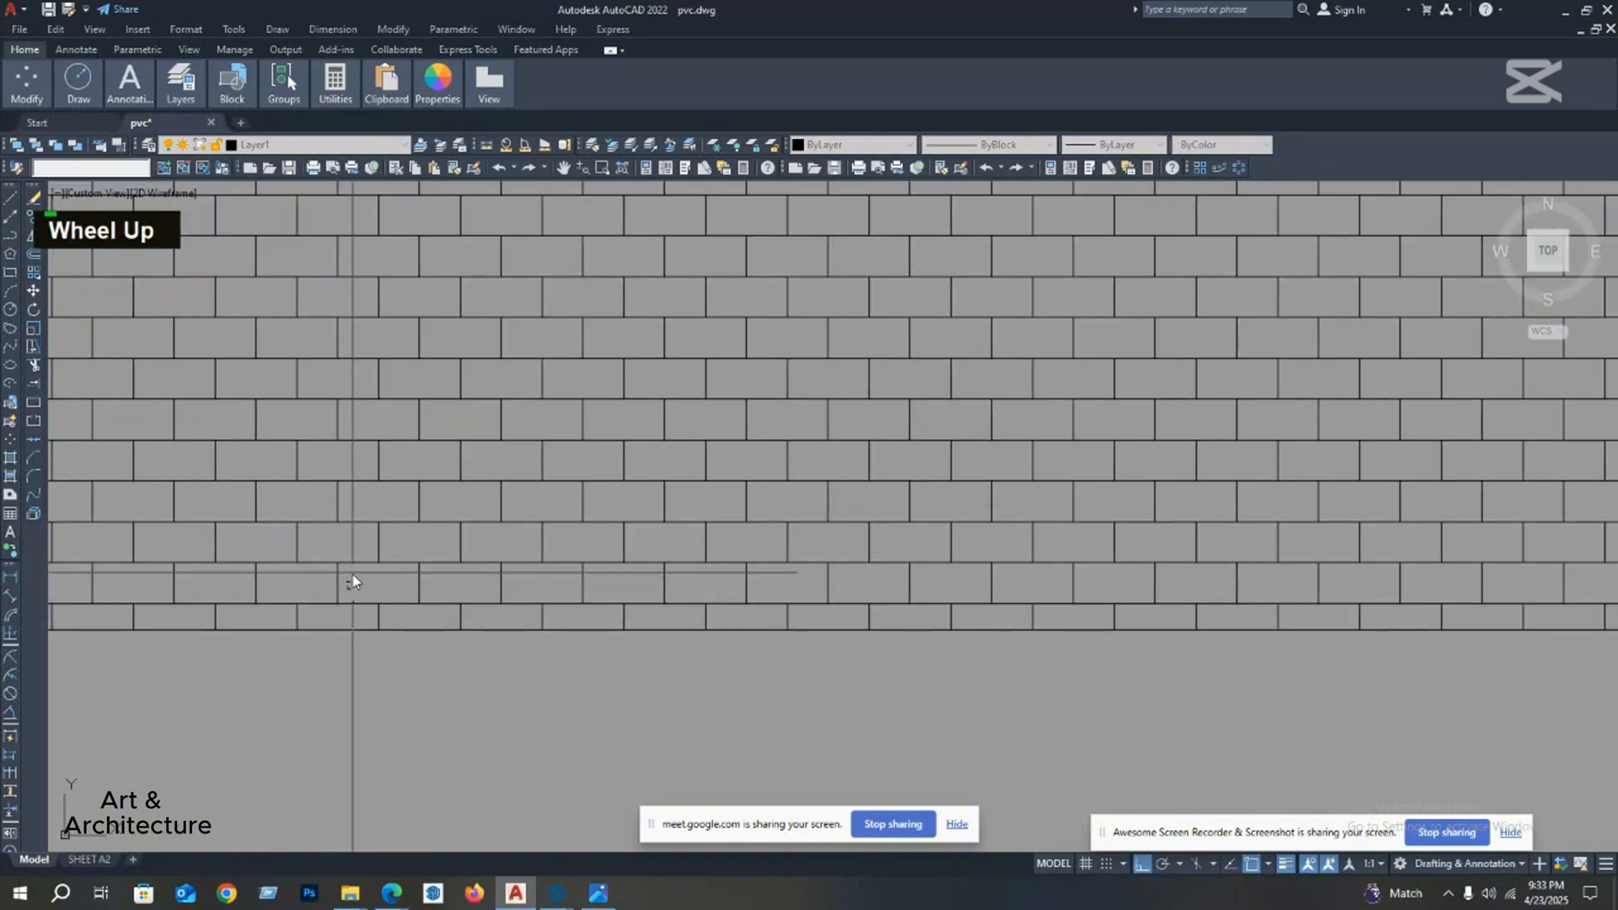
{"action": "scroll", "coordinate": [352, 582], "scroll_direction": "up", "scroll_amount": 5}
{"action": "scroll", "coordinate": [363, 560], "scroll_direction": "down", "scroll_amount": 3}
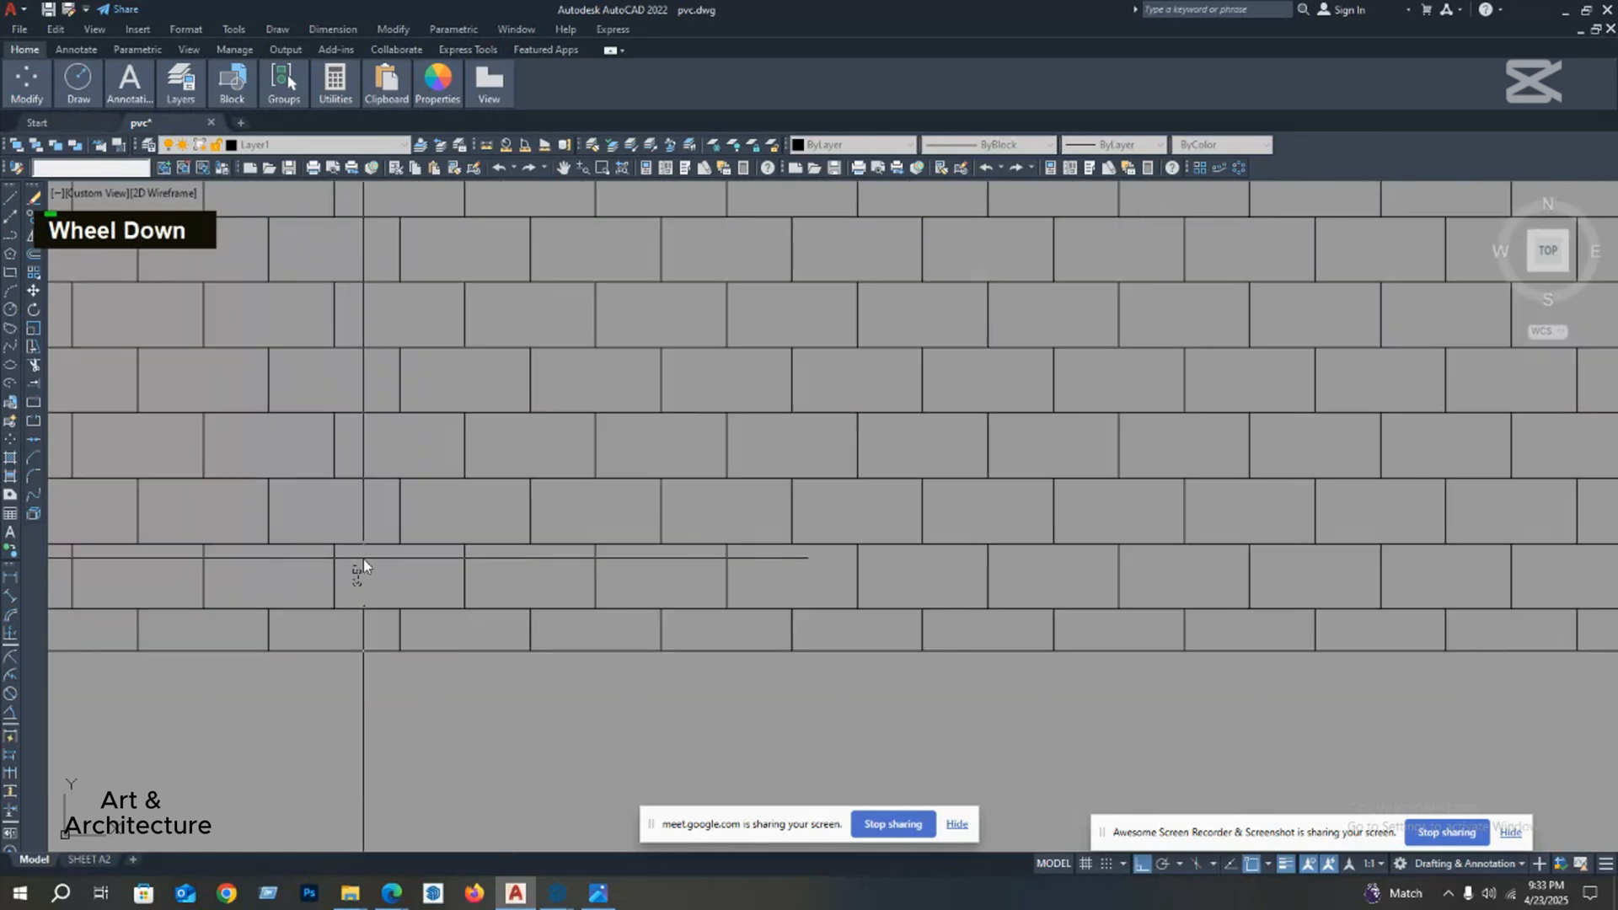
{"action": "key", "text": "Escape"}
{"action": "scroll", "coordinate": [424, 561], "scroll_direction": "down", "scroll_amount": 6}
{"action": "middle_click_drag", "start_coordinate": [417, 564], "coordinate": [439, 594]}
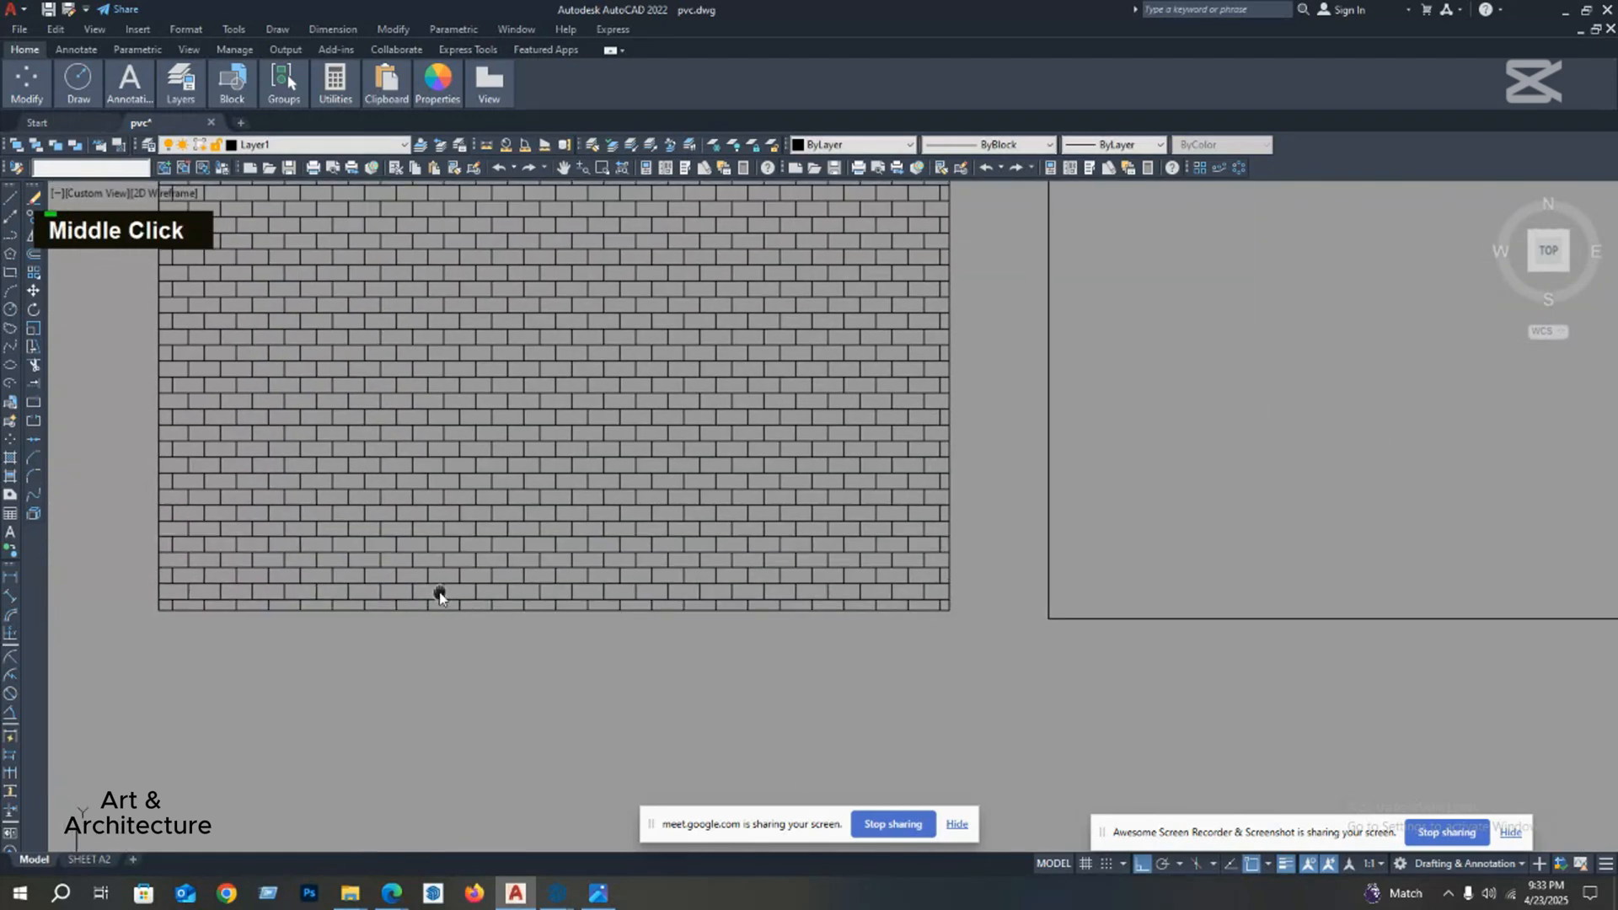
{"action": "scroll", "coordinate": [455, 592], "scroll_direction": "up", "scroll_amount": 4}
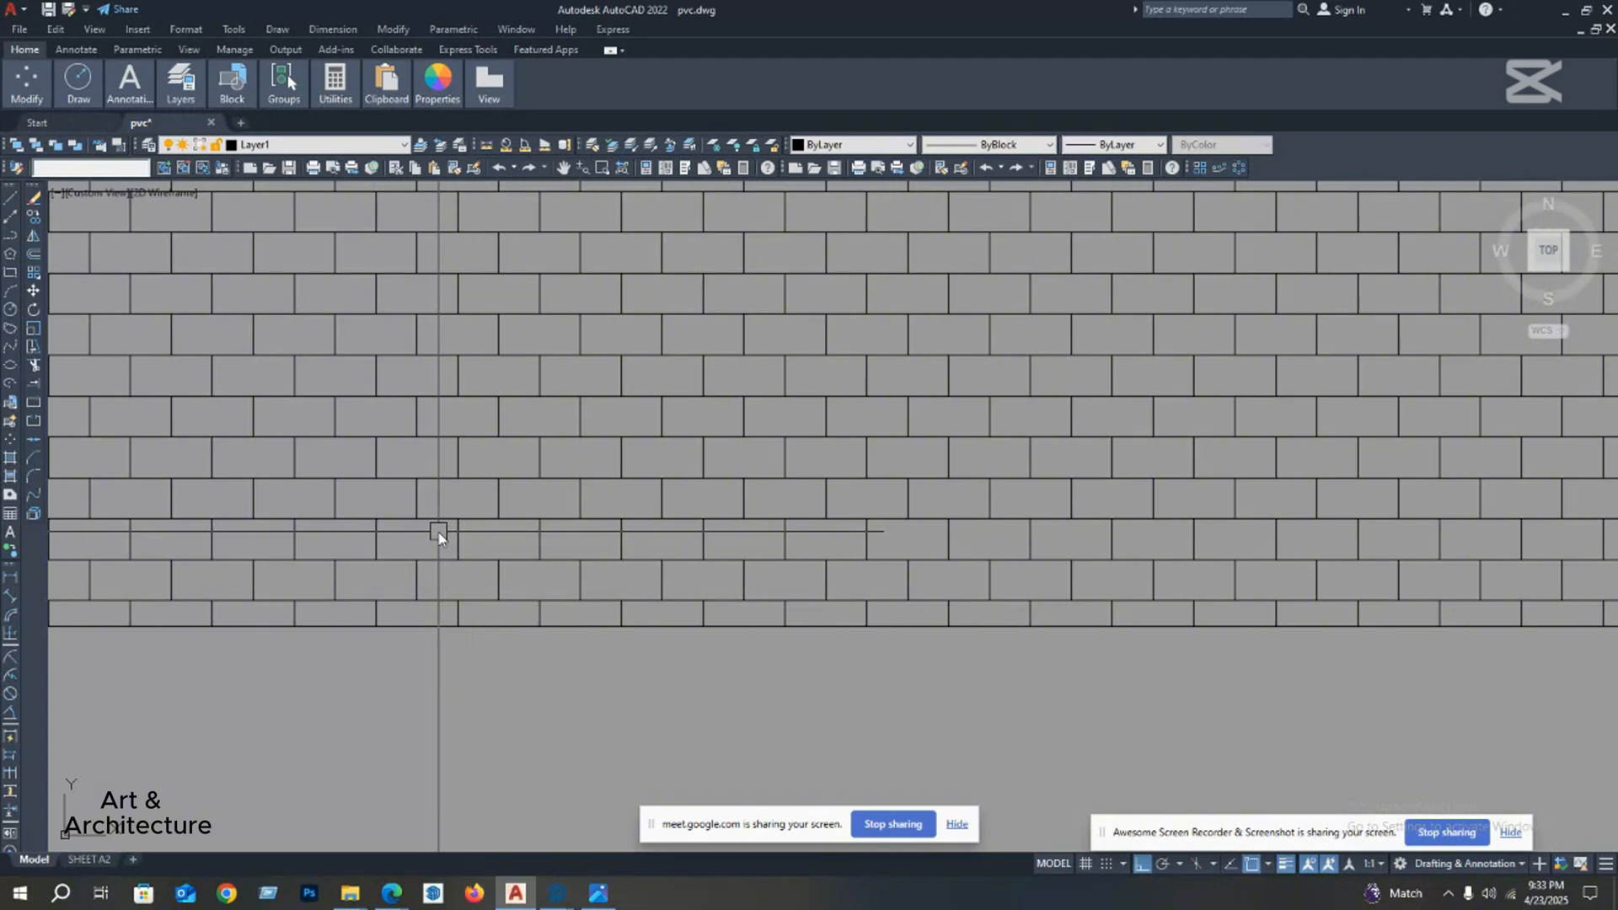
{"action": "scroll", "coordinate": [438, 536], "scroll_direction": "down", "scroll_amount": 6}
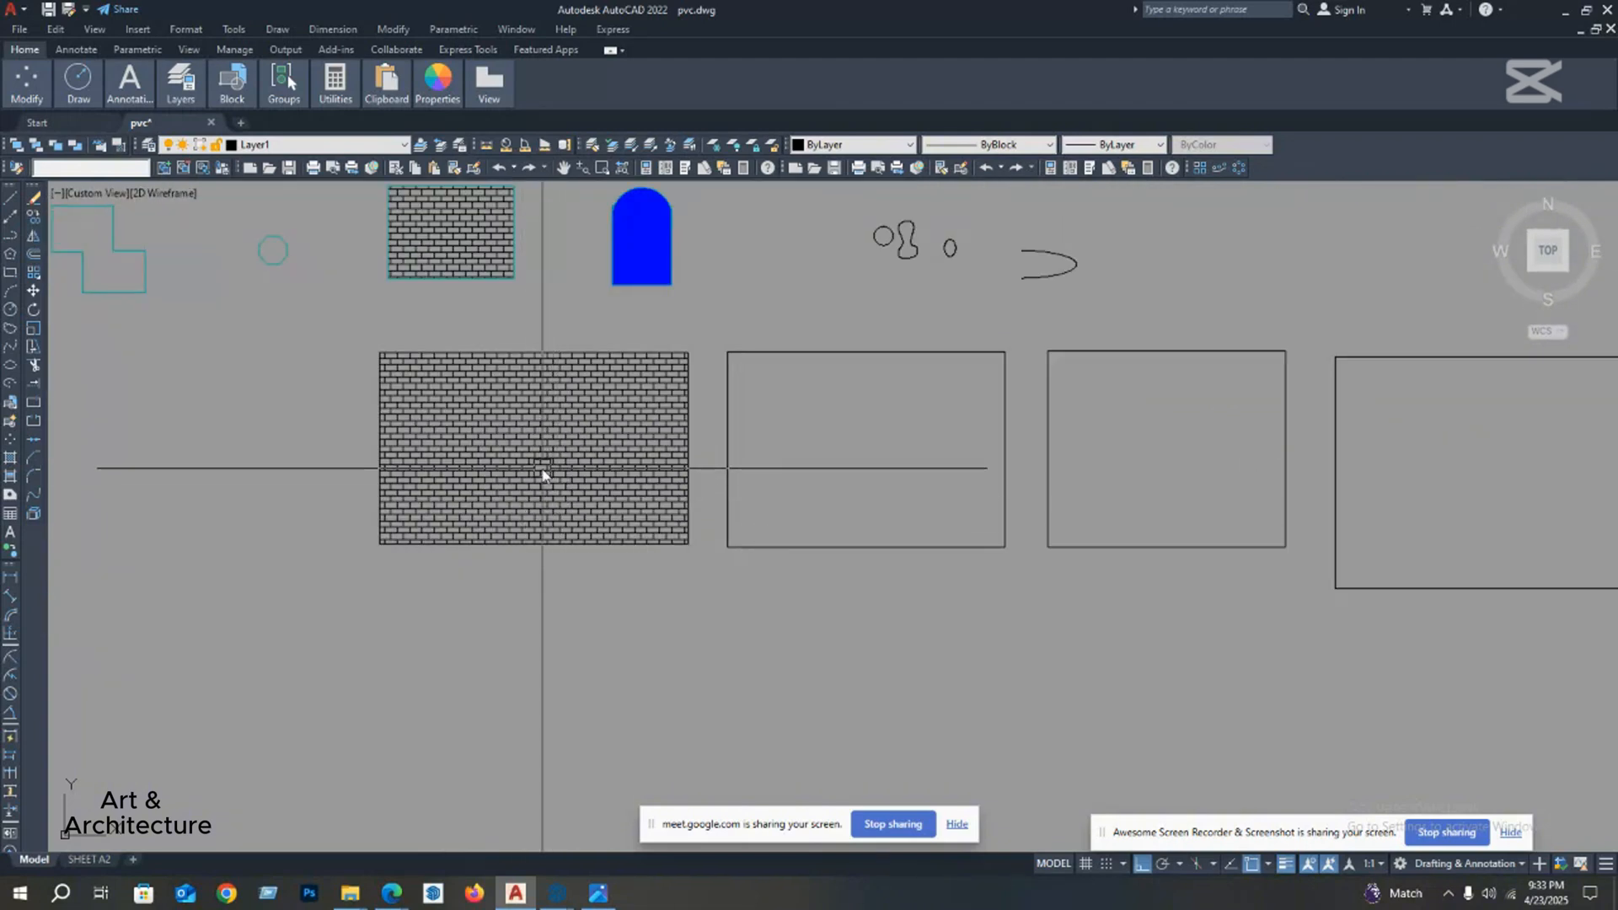
{"action": "middle_click_drag", "start_coordinate": [542, 475], "coordinate": [530, 488]}
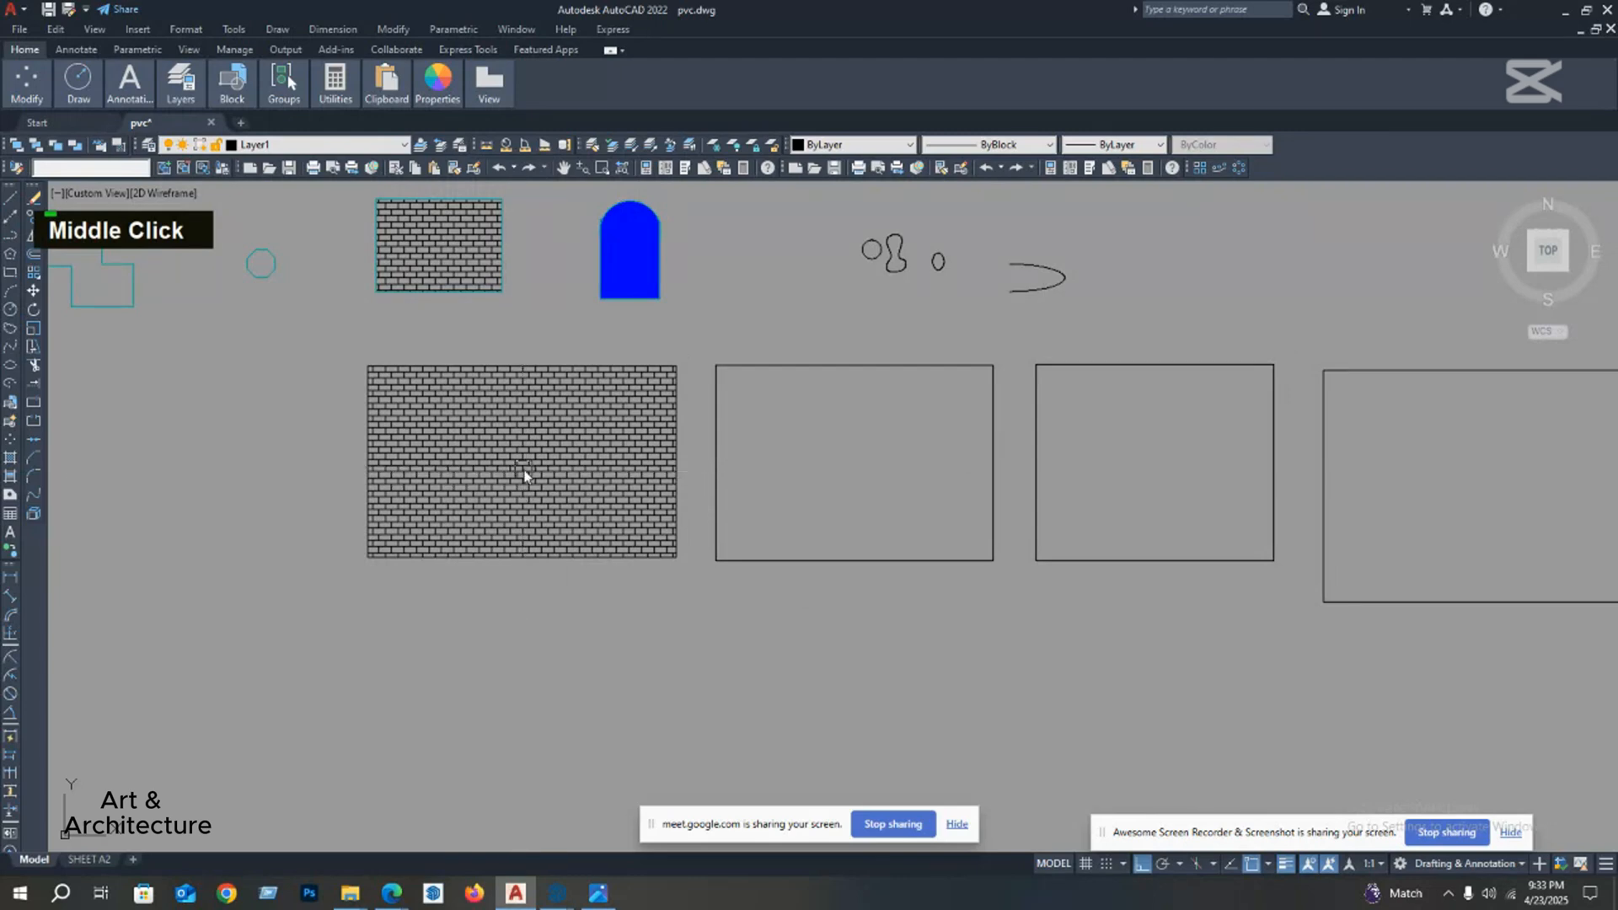
Step: Reopen the first rectangle's hatch for editing, set its scale to 1 and clear the selection
{"action": "scroll", "coordinate": [523, 474], "scroll_direction": "up", "scroll_amount": 3}
{"action": "double_click", "coordinate": [525, 477]}
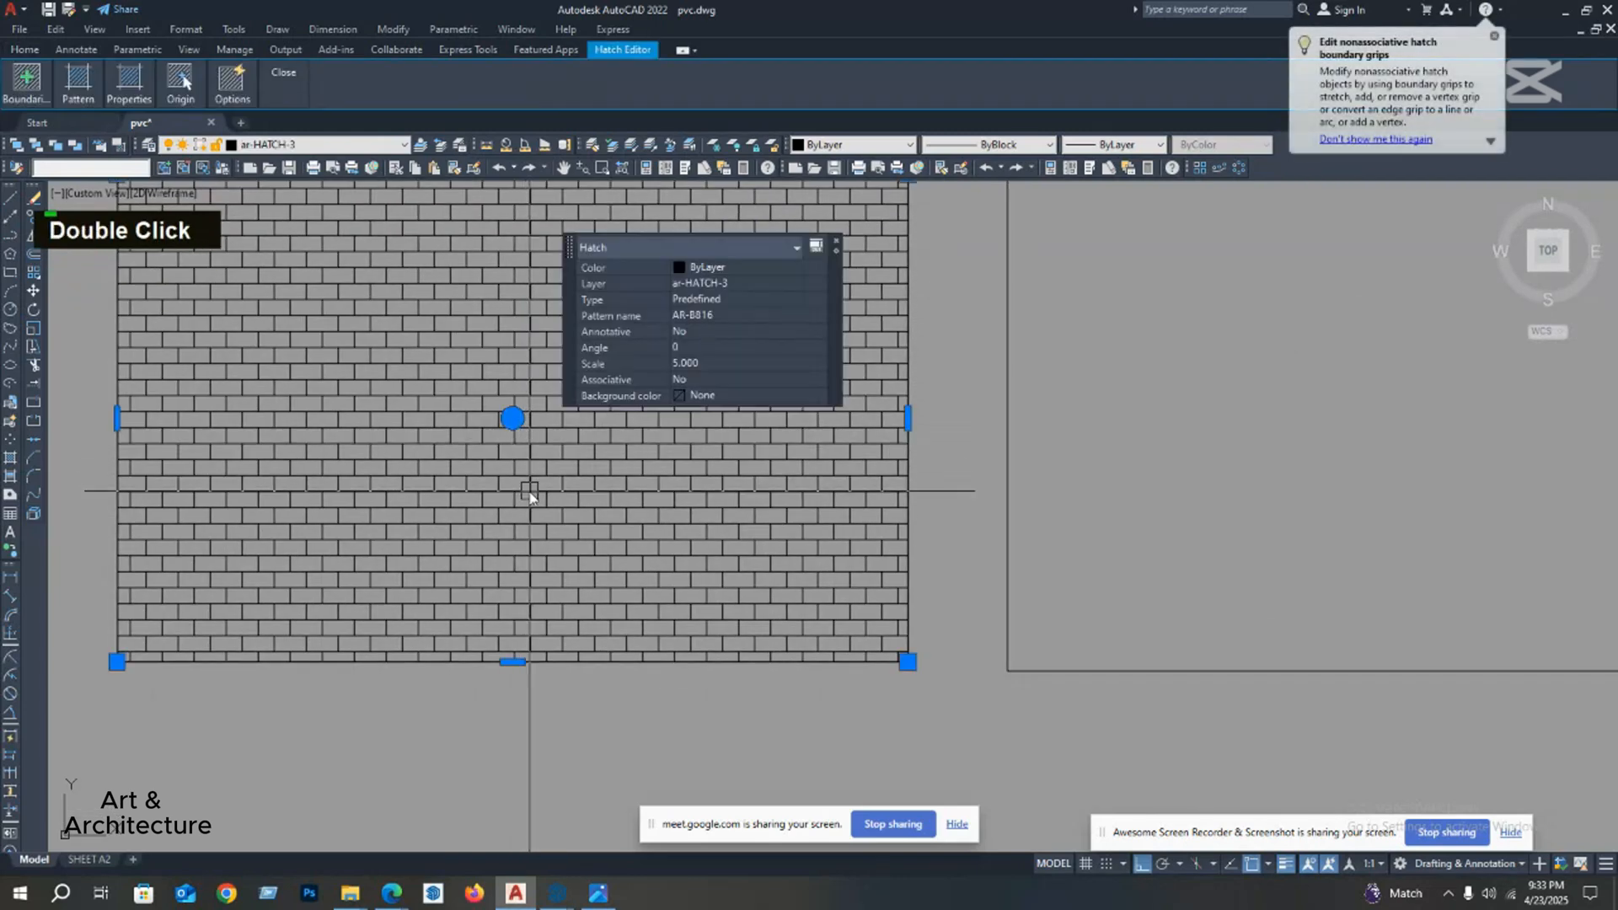
{"action": "key", "text": "Escape"}
{"action": "double_click", "coordinate": [536, 482]}
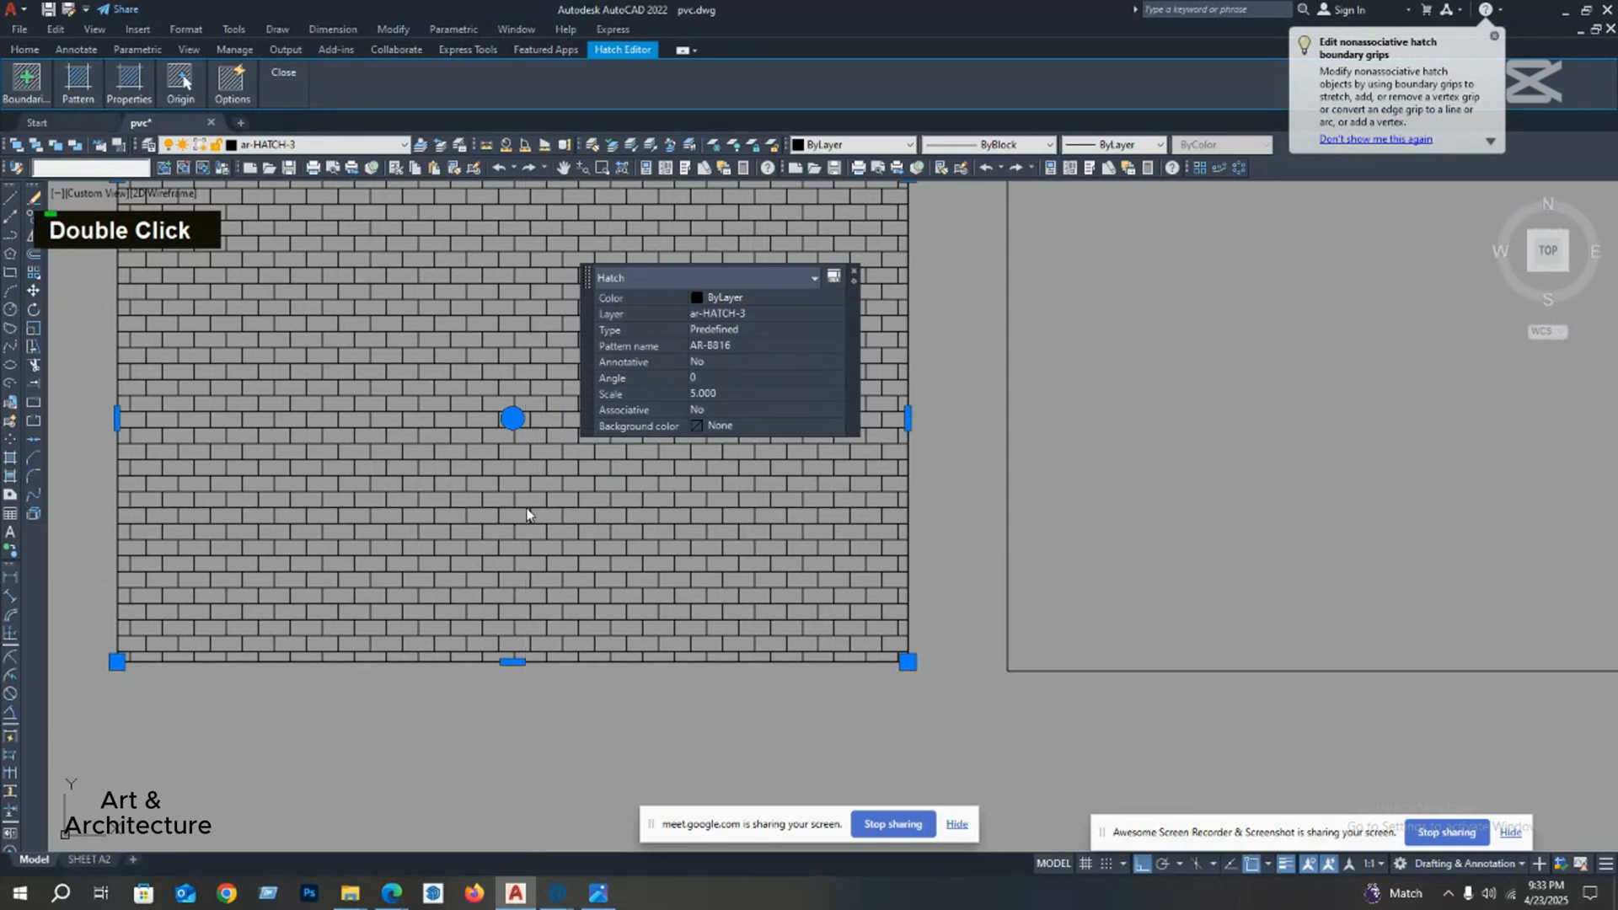
{"action": "left_click", "coordinate": [714, 423]}
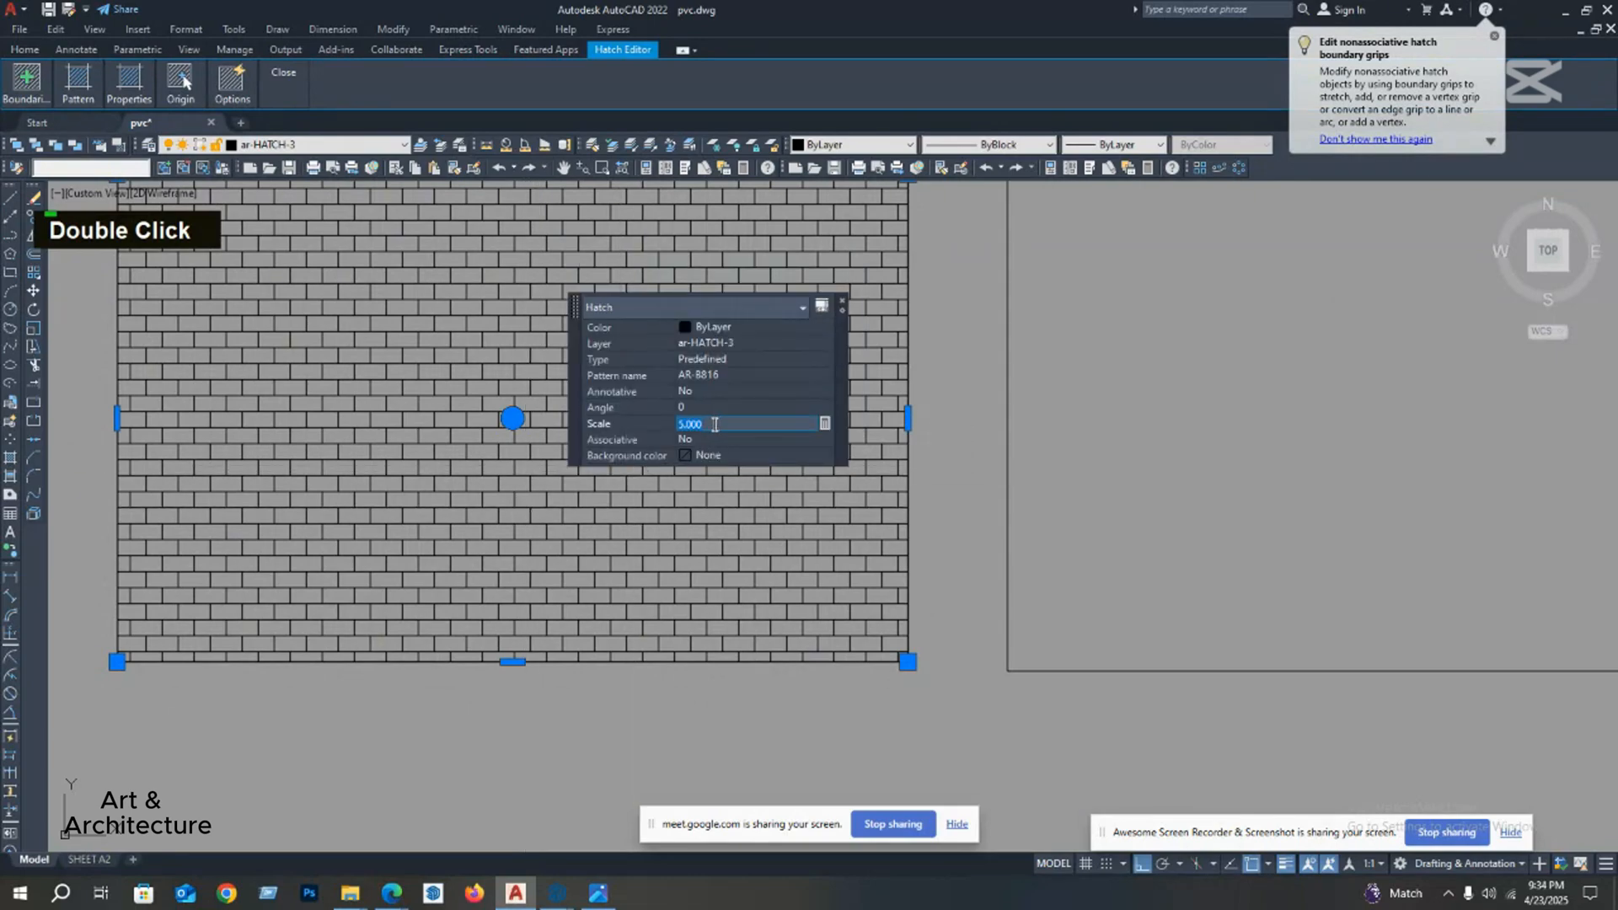
{"action": "type", "text": "1"}
{"action": "key", "text": "Return"}
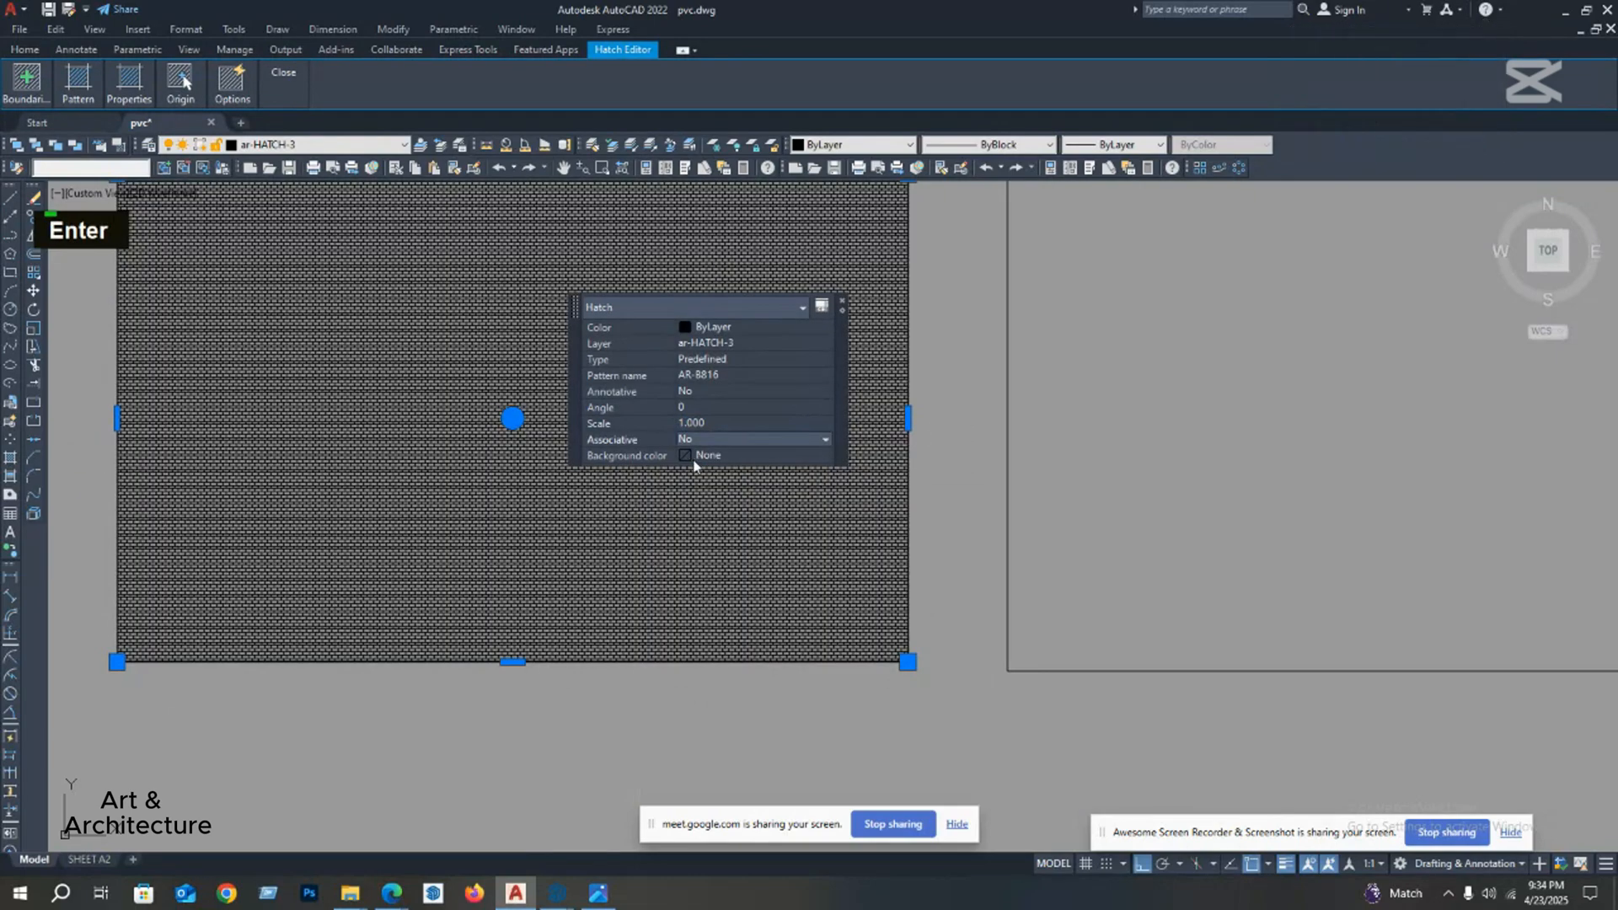
{"action": "scroll", "coordinate": [629, 580], "scroll_direction": "up", "scroll_amount": 5}
{"action": "middle_click_drag", "start_coordinate": [634, 570], "coordinate": [657, 441]}
{"action": "key", "text": "Escape"}
Step: Check the height of a brick in the rescaled hatch with a linear dimension, and cancel it without placing it
{"action": "scroll", "coordinate": [635, 513], "scroll_direction": "up", "scroll_amount": 4}
{"action": "middle_click_drag", "start_coordinate": [638, 499], "coordinate": [660, 410]}
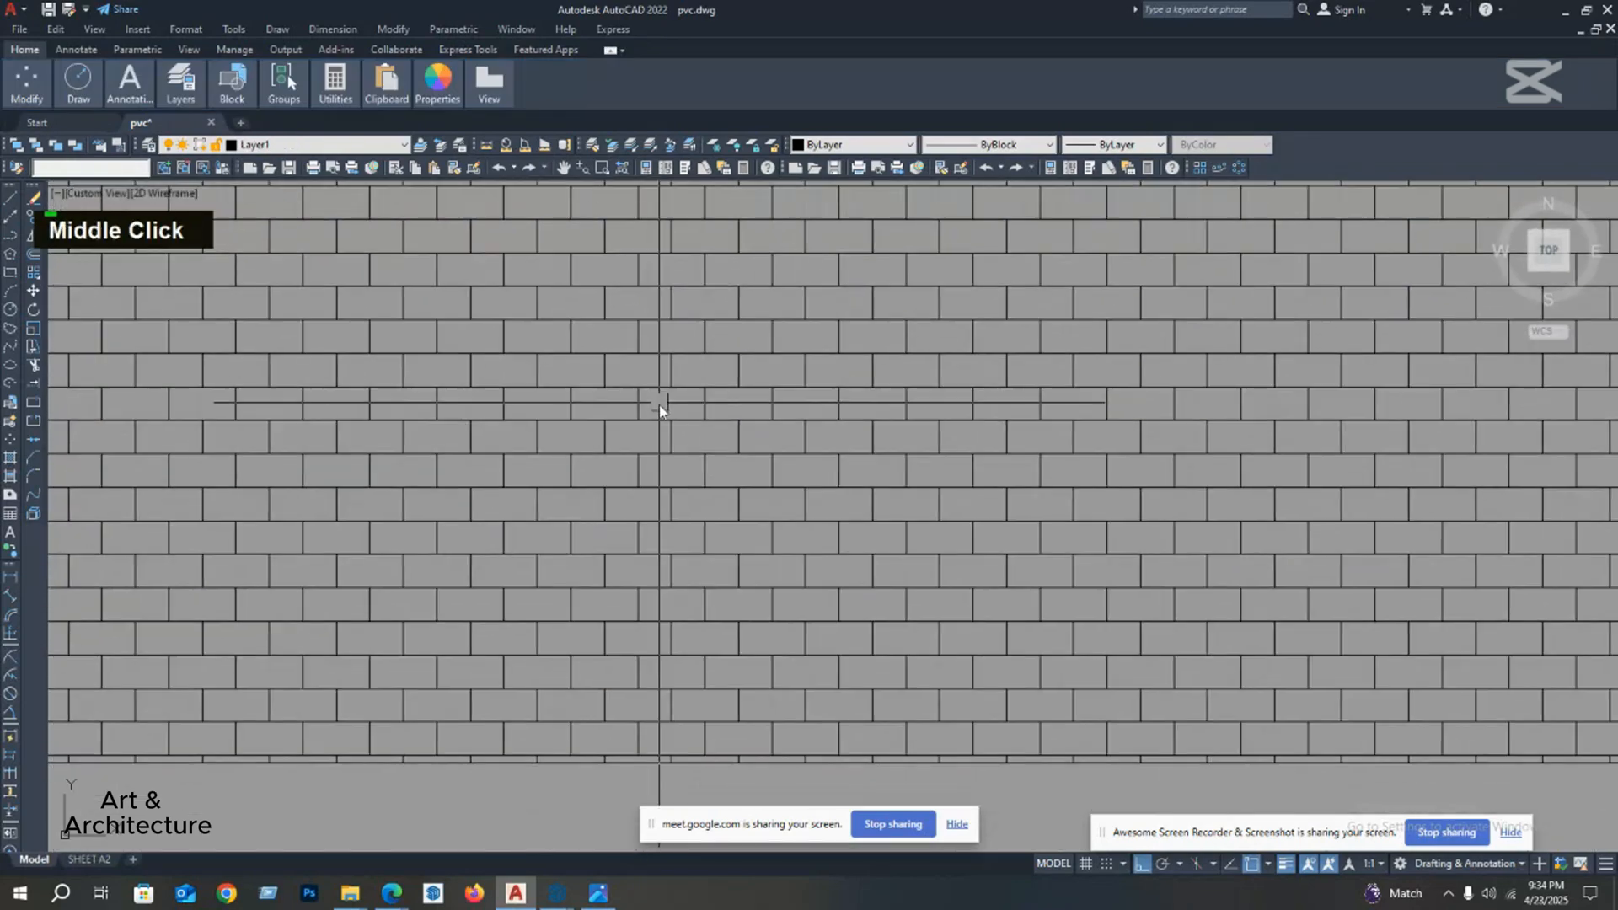
{"action": "middle_click_drag", "start_coordinate": [660, 542], "coordinate": [618, 430]}
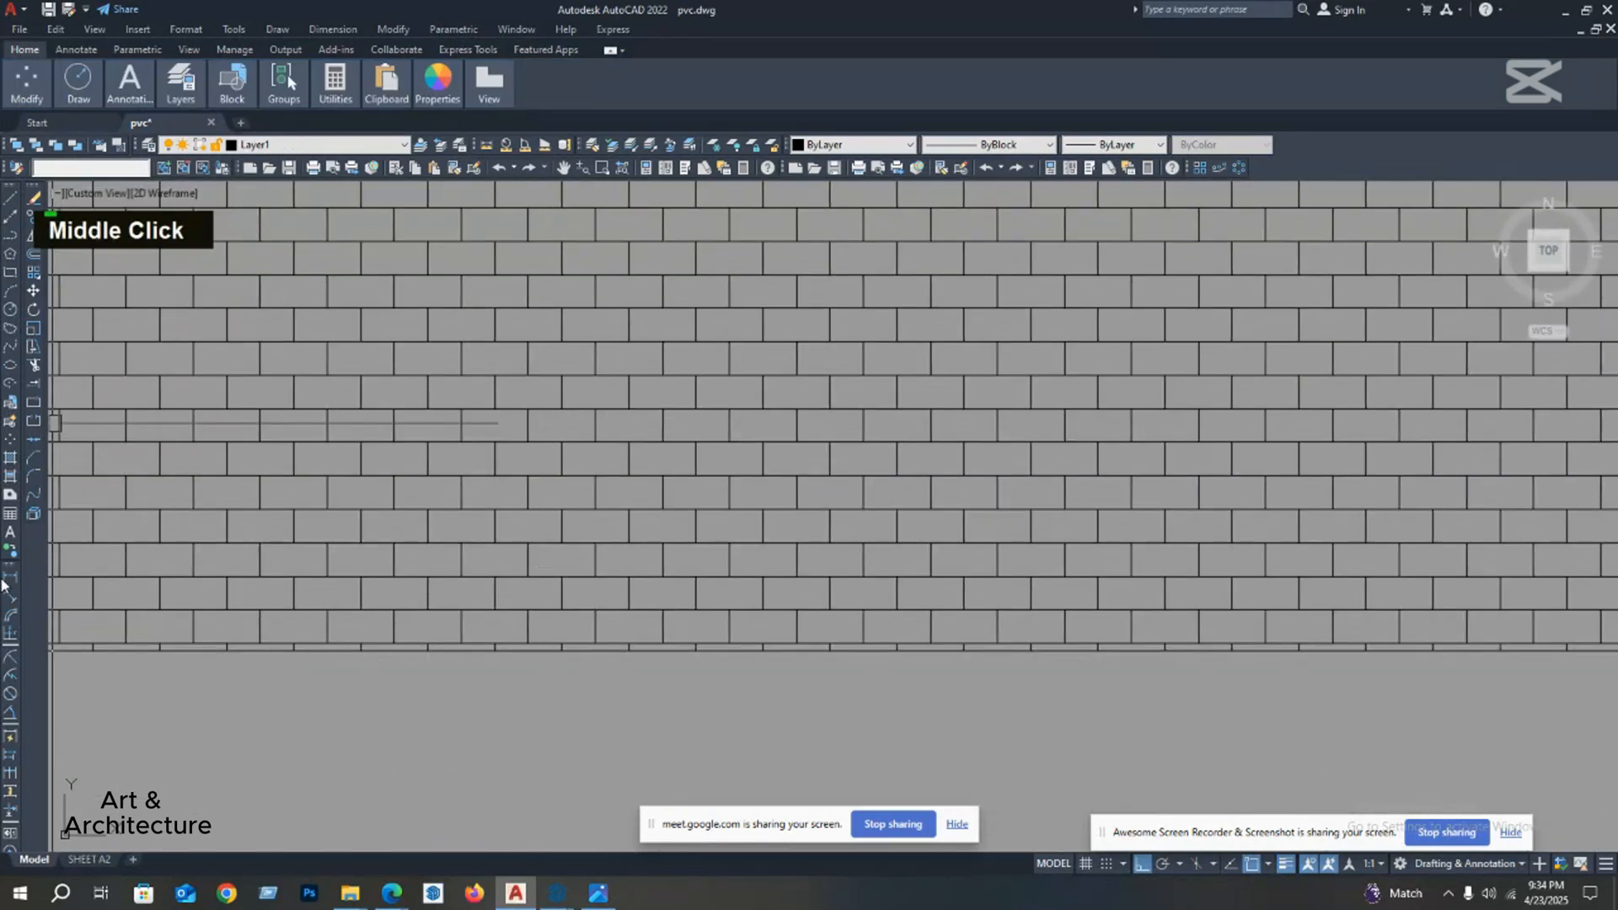
{"action": "scroll", "coordinate": [357, 621], "scroll_direction": "up", "scroll_amount": 5}
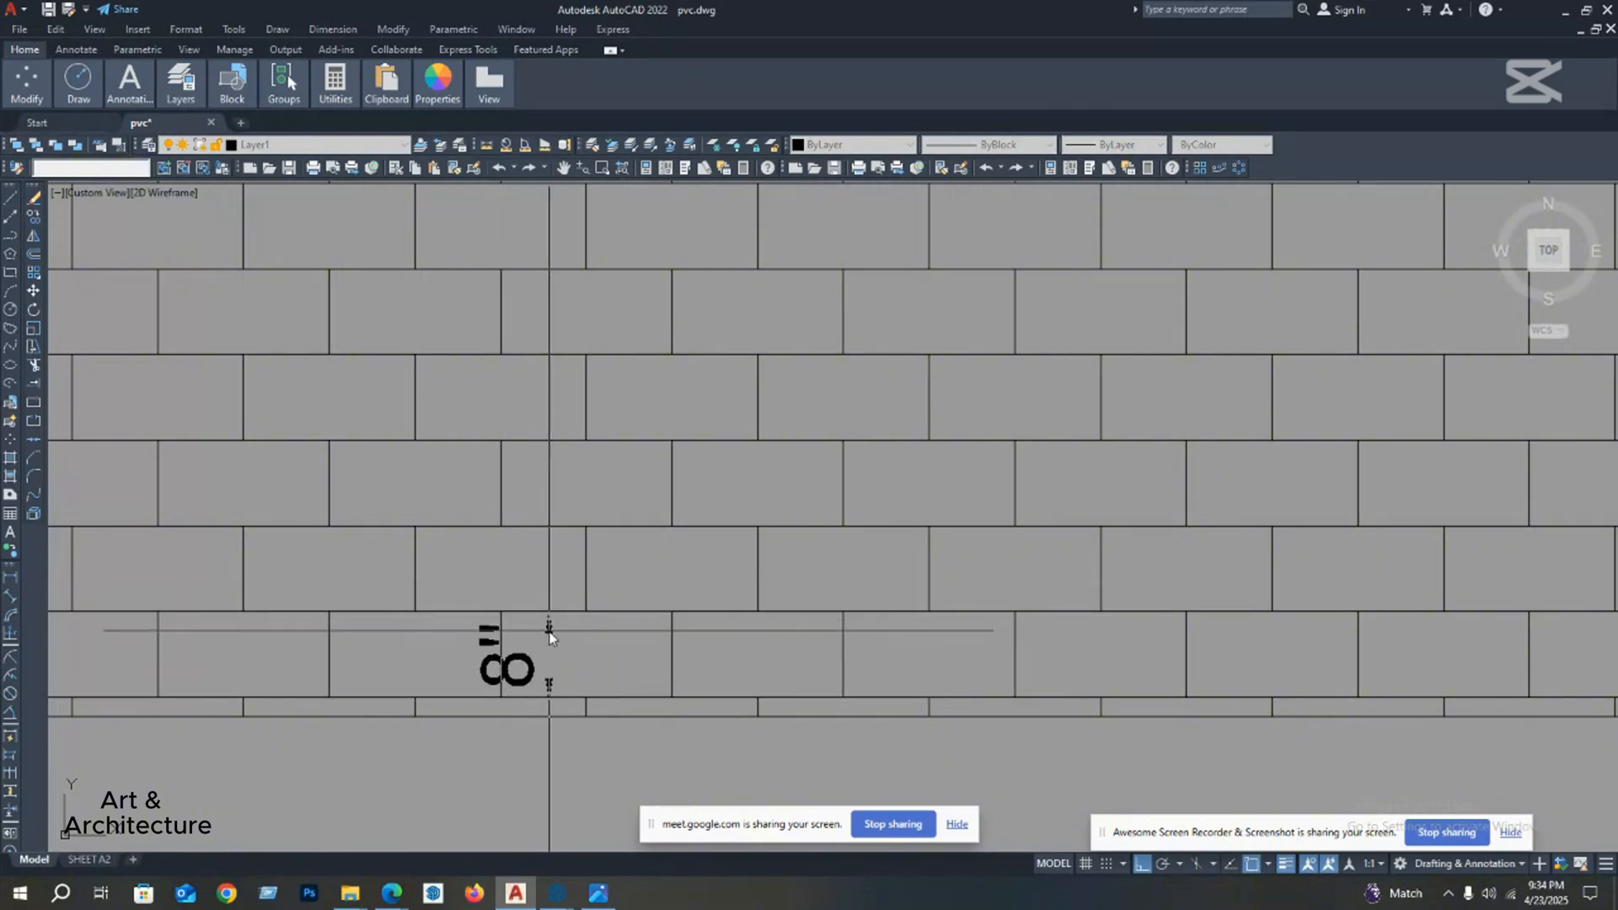
{"action": "key", "text": "Escape"}
{"action": "scroll", "coordinate": [654, 553], "scroll_direction": "down", "scroll_amount": 4}
{"action": "middle_click_drag", "start_coordinate": [628, 582], "coordinate": [657, 550]}
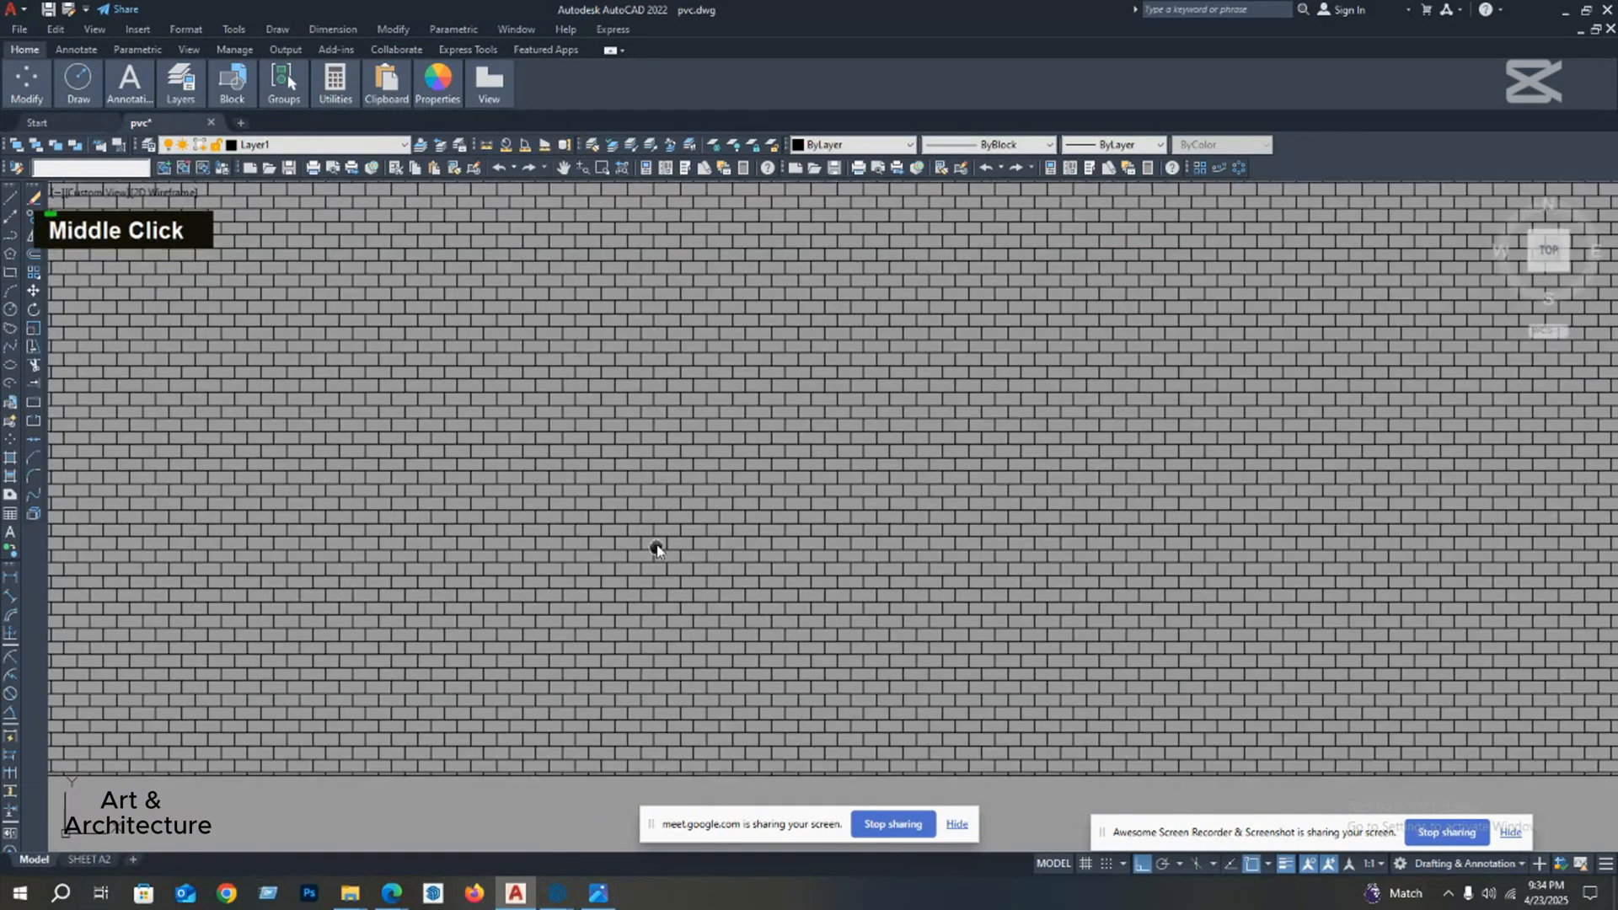
Step: Compare how the first rectangle's brick hatch looks from close up and from far away
{"action": "scroll", "coordinate": [657, 549], "scroll_direction": "down", "scroll_amount": 6}
{"action": "scroll", "coordinate": [711, 336], "scroll_direction": "up", "scroll_amount": 3}
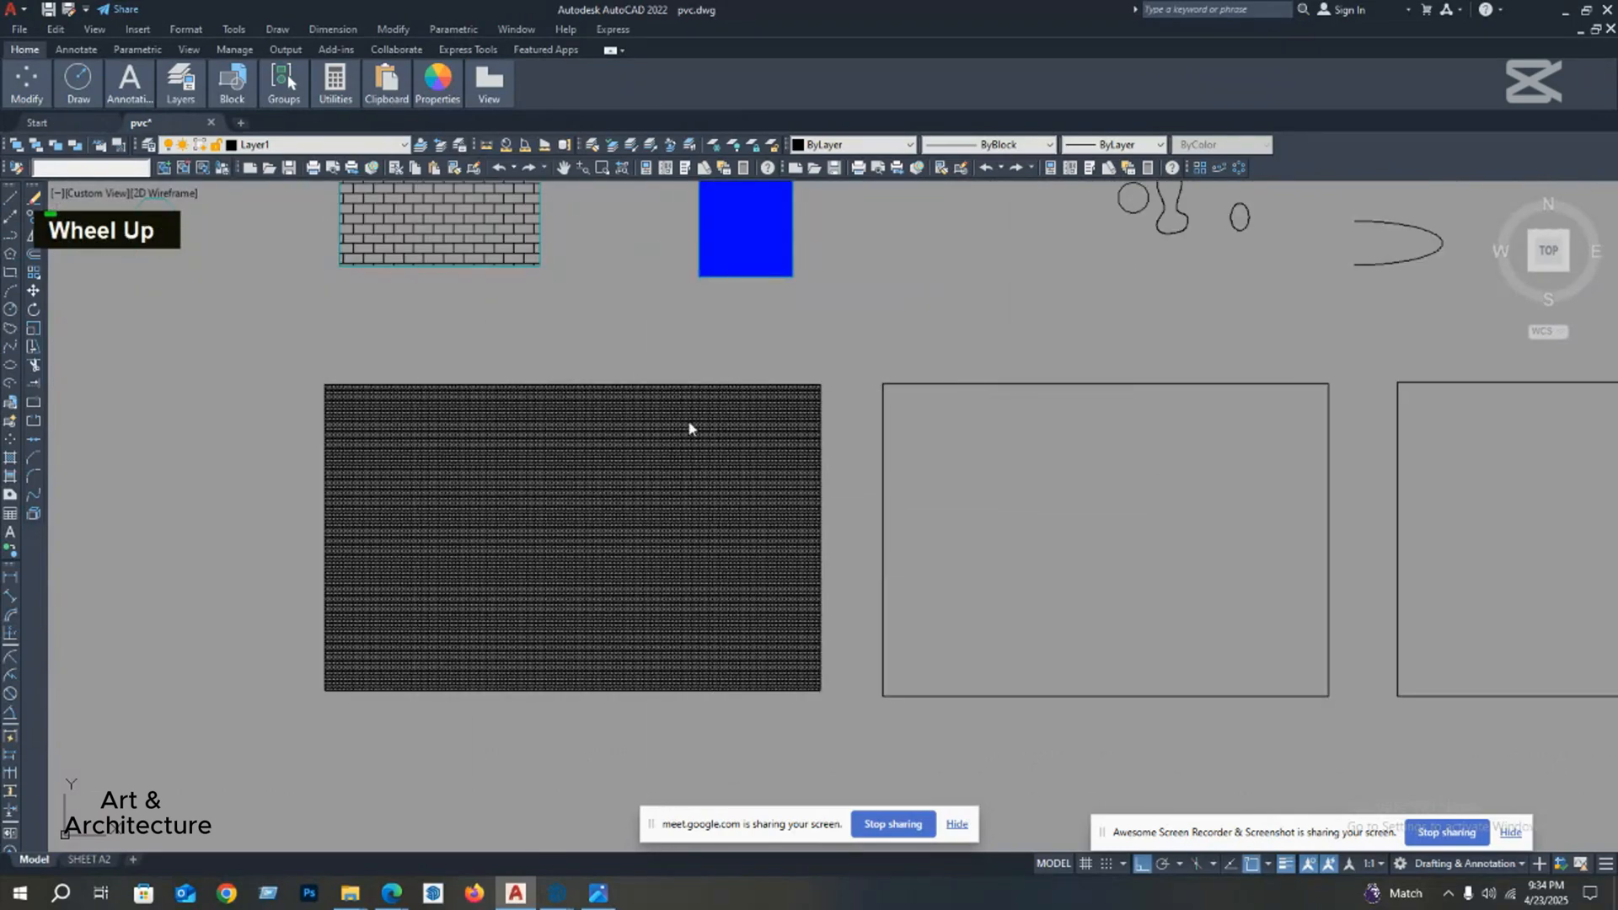
{"action": "scroll", "coordinate": [645, 455], "scroll_direction": "up", "scroll_amount": 4}
{"action": "middle_click_drag", "start_coordinate": [646, 455], "coordinate": [632, 404]}
{"action": "scroll", "coordinate": [636, 411], "scroll_direction": "down", "scroll_amount": 2}
{"action": "scroll", "coordinate": [523, 541], "scroll_direction": "up", "scroll_amount": 2}
{"action": "mouse_move", "coordinate": [523, 541]}
{"action": "middle_mouse_down"}
{"action": "mouse_move", "coordinate": [574, 512]}
{"action": "mouse_move", "coordinate": [600, 466]}
{"action": "middle_mouse_up"}
{"action": "scroll", "coordinate": [625, 459], "scroll_direction": "down", "scroll_amount": 4}
{"action": "scroll", "coordinate": [614, 563], "scroll_direction": "up", "scroll_amount": 2}
{"action": "scroll", "coordinate": [615, 556], "scroll_direction": "down", "scroll_amount": 2}
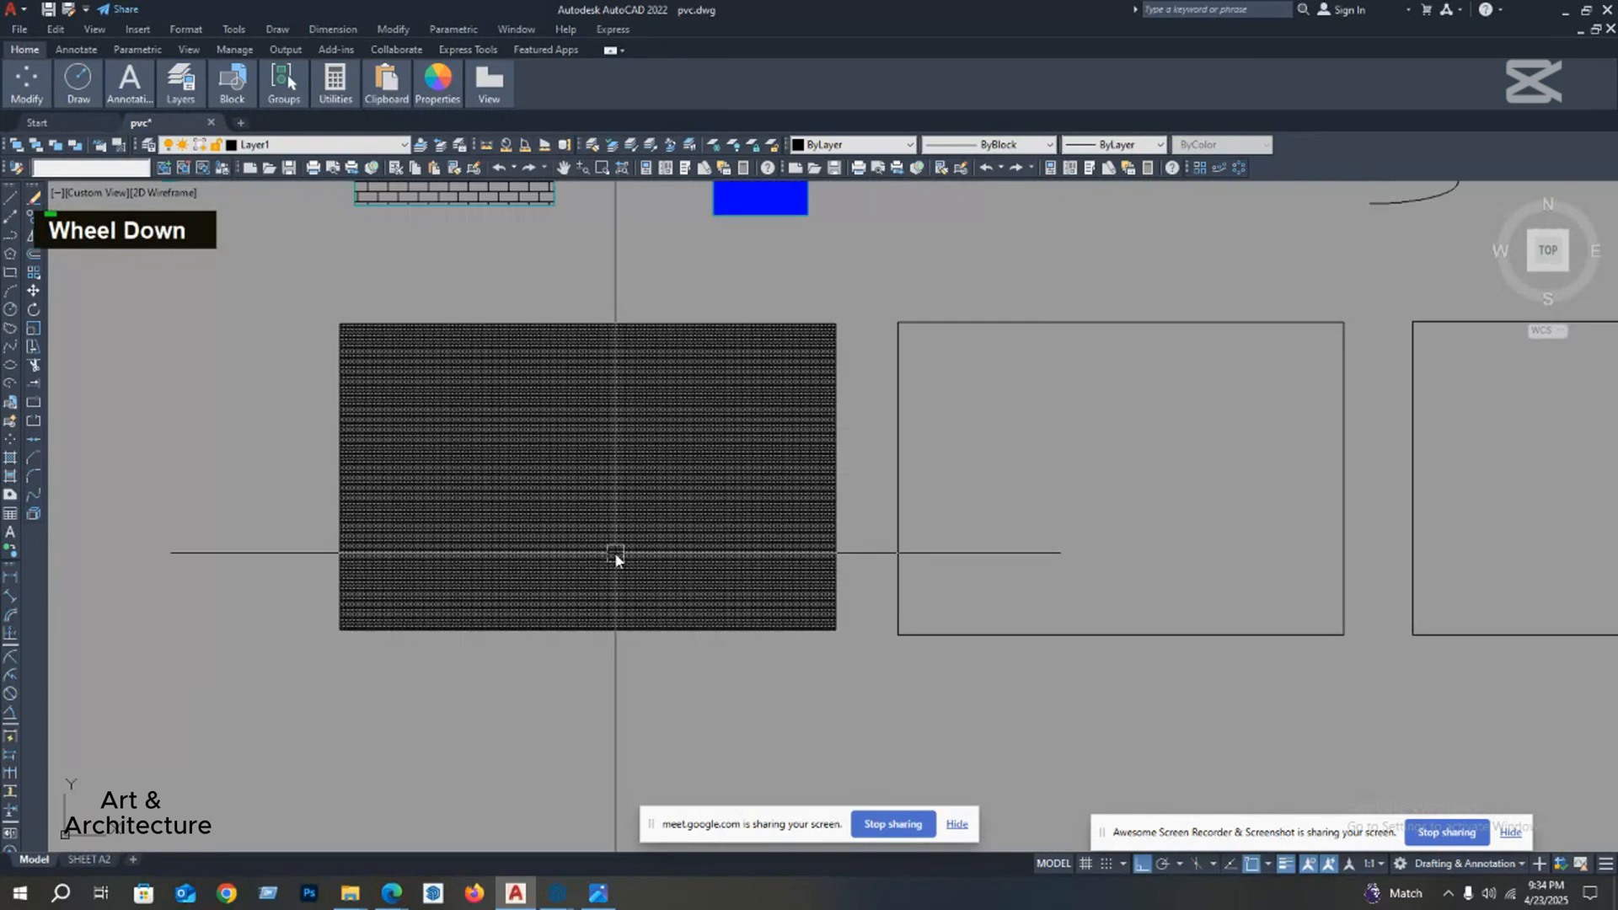
{"action": "mouse_move", "coordinate": [616, 557]}
{"action": "middle_mouse_down"}
{"action": "mouse_move", "coordinate": [548, 578]}
{"action": "mouse_move", "coordinate": [515, 563]}
{"action": "middle_mouse_up"}
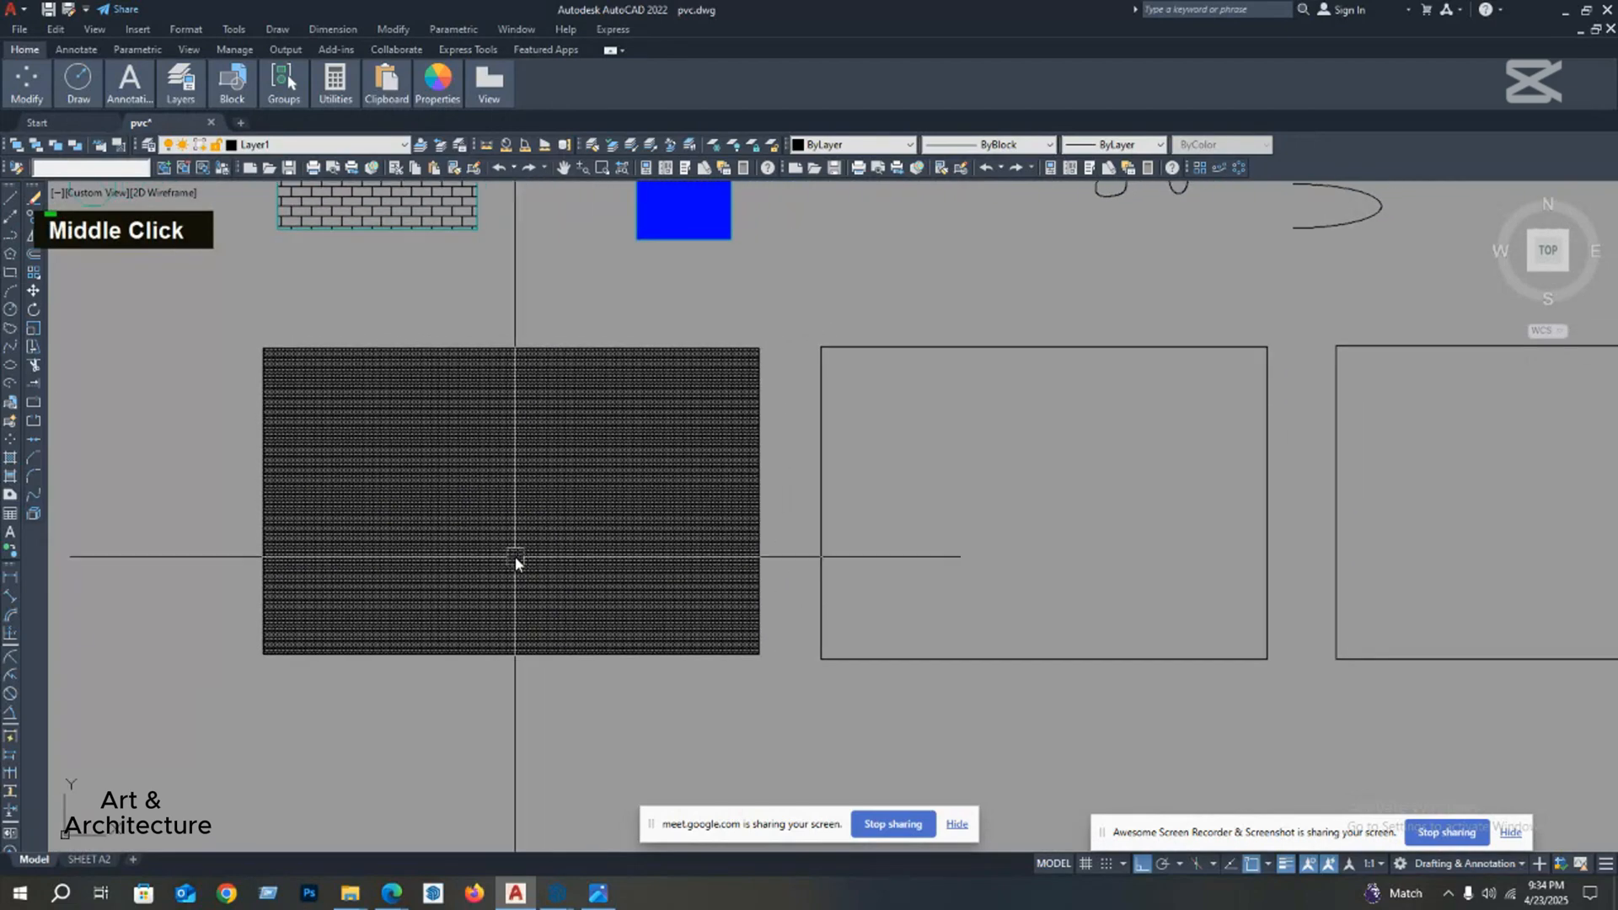
{"action": "scroll", "coordinate": [516, 563], "scroll_direction": "up", "scroll_amount": 2}
{"action": "scroll", "coordinate": [531, 523], "scroll_direction": "down", "scroll_amount": 2}
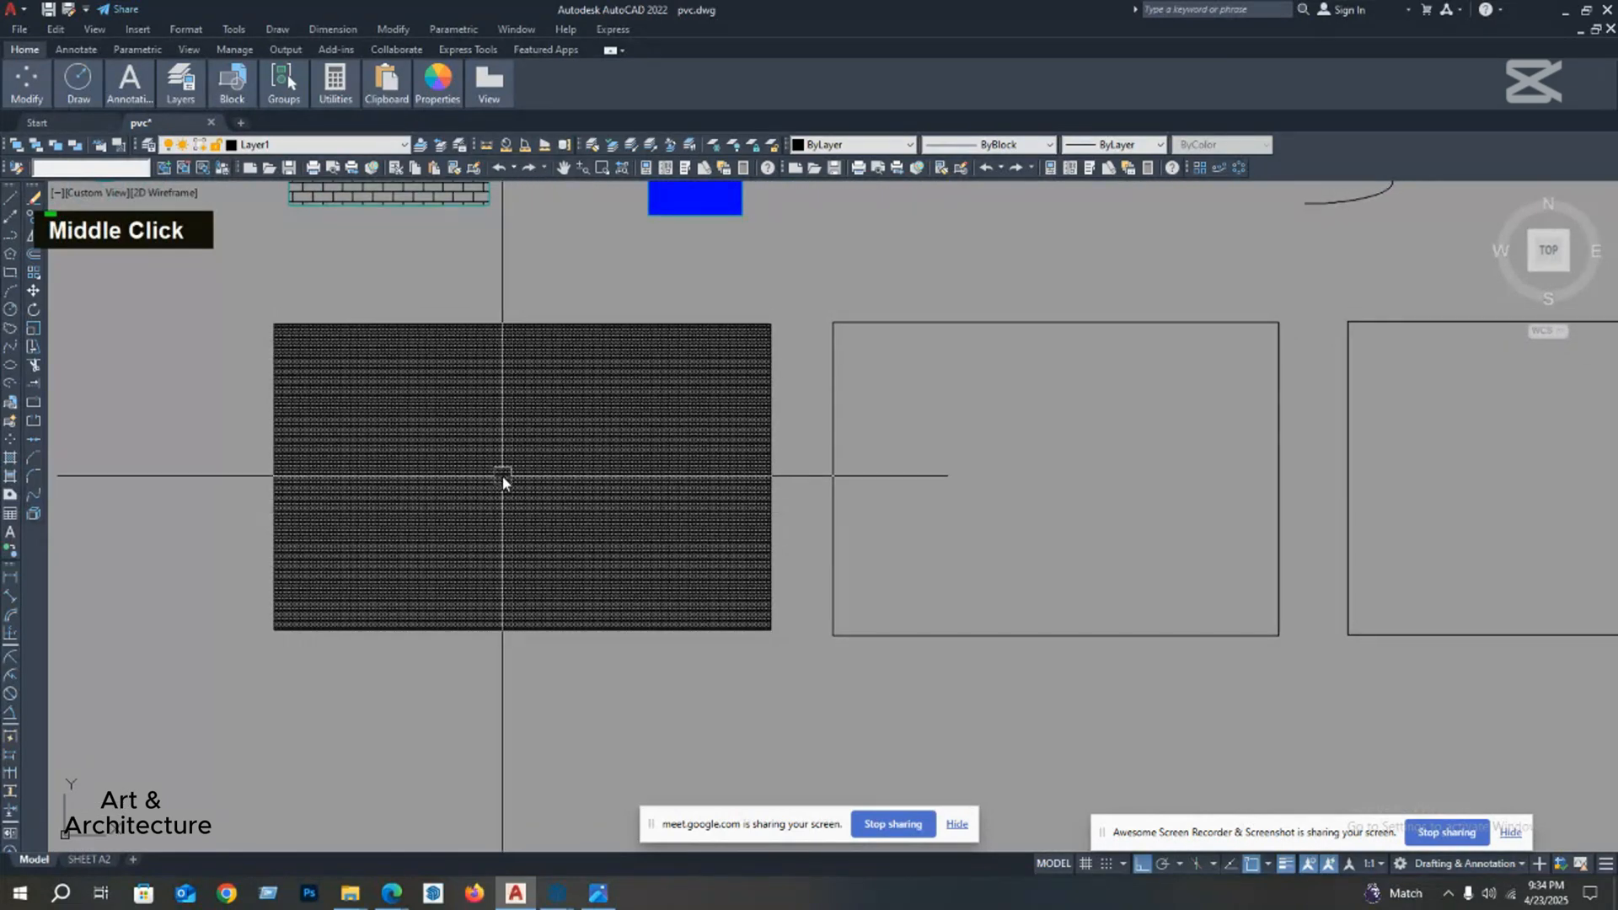
{"action": "middle_click_drag", "start_coordinate": [503, 477], "coordinate": [416, 505]}
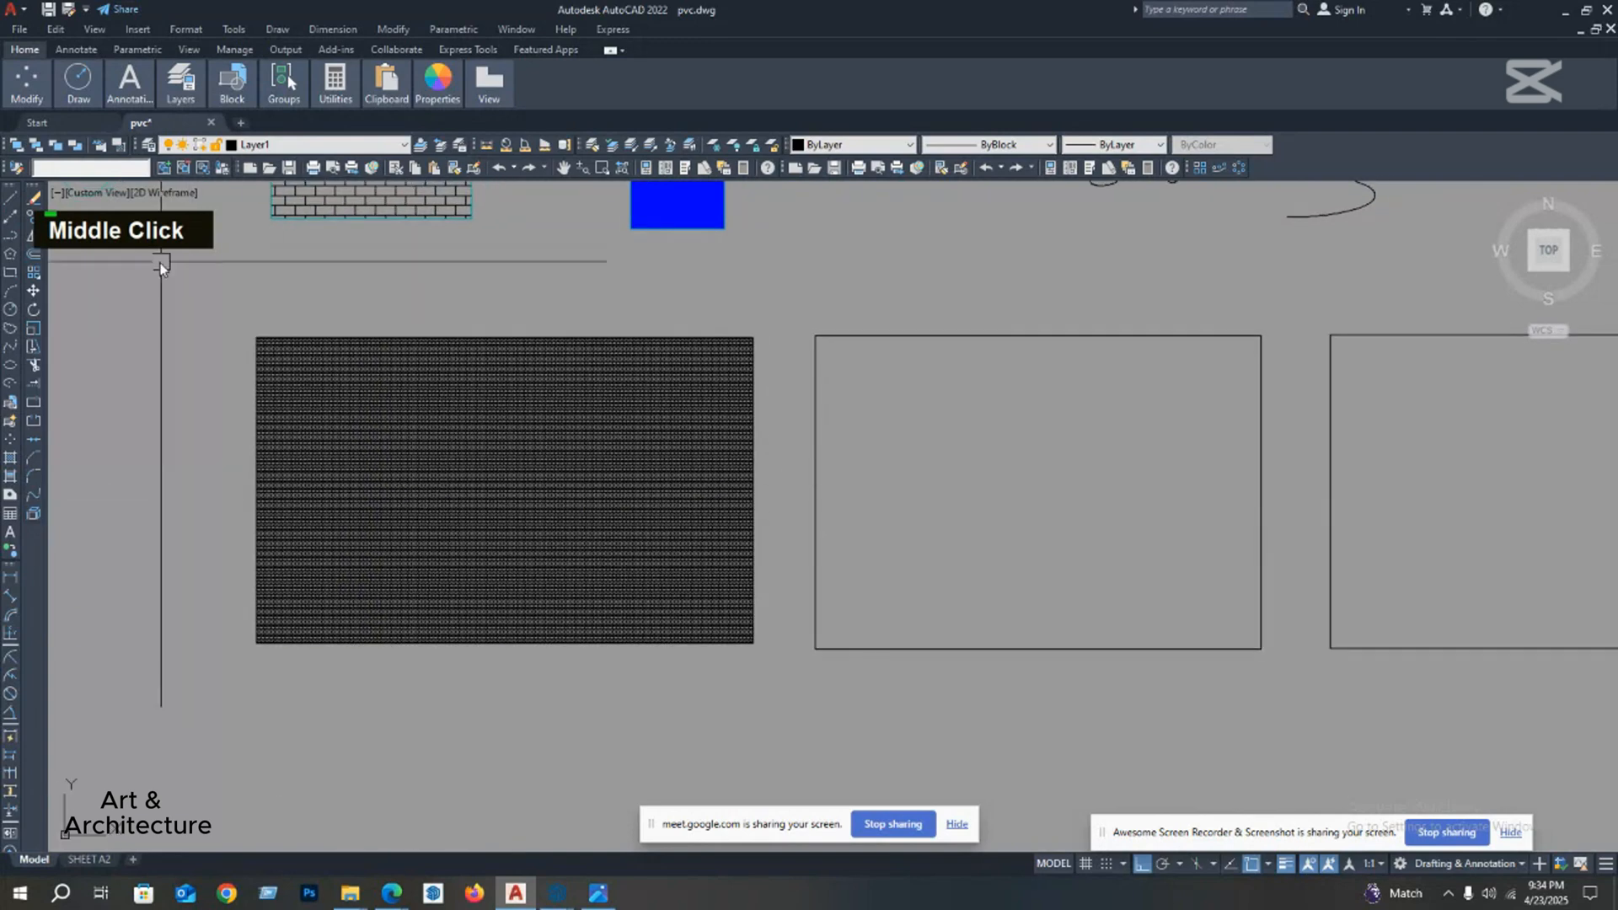
Step: Start a new hatch with the ANSI37 pattern and set its background colour to None
{"action": "left_click", "coordinate": [8, 459]}
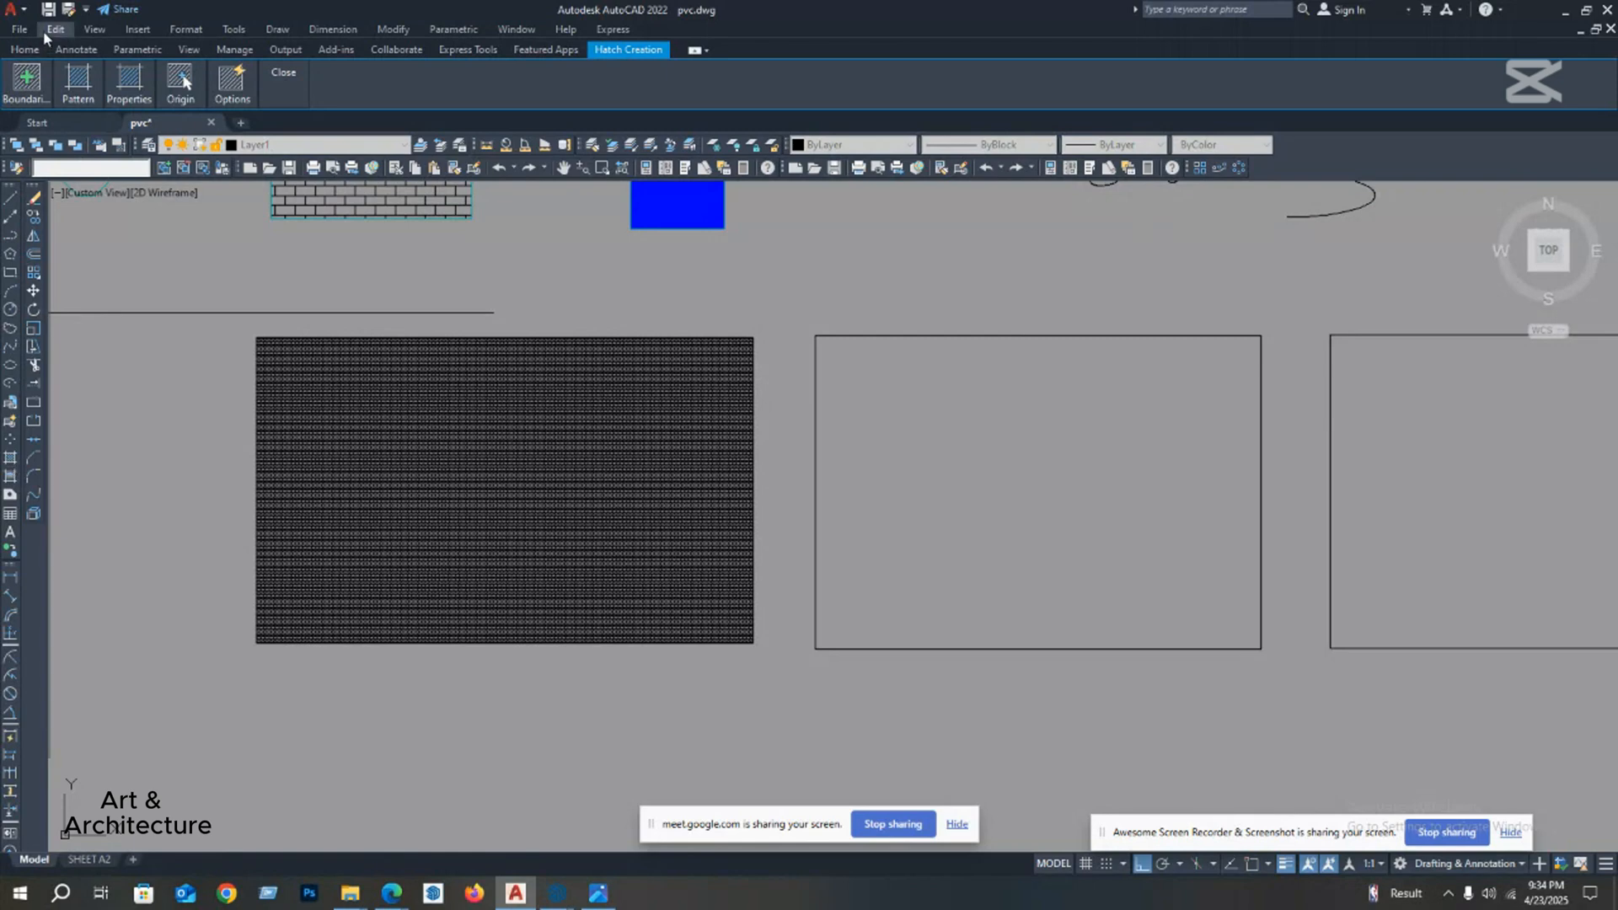
{"action": "mouse_move", "coordinate": [30, 80]}
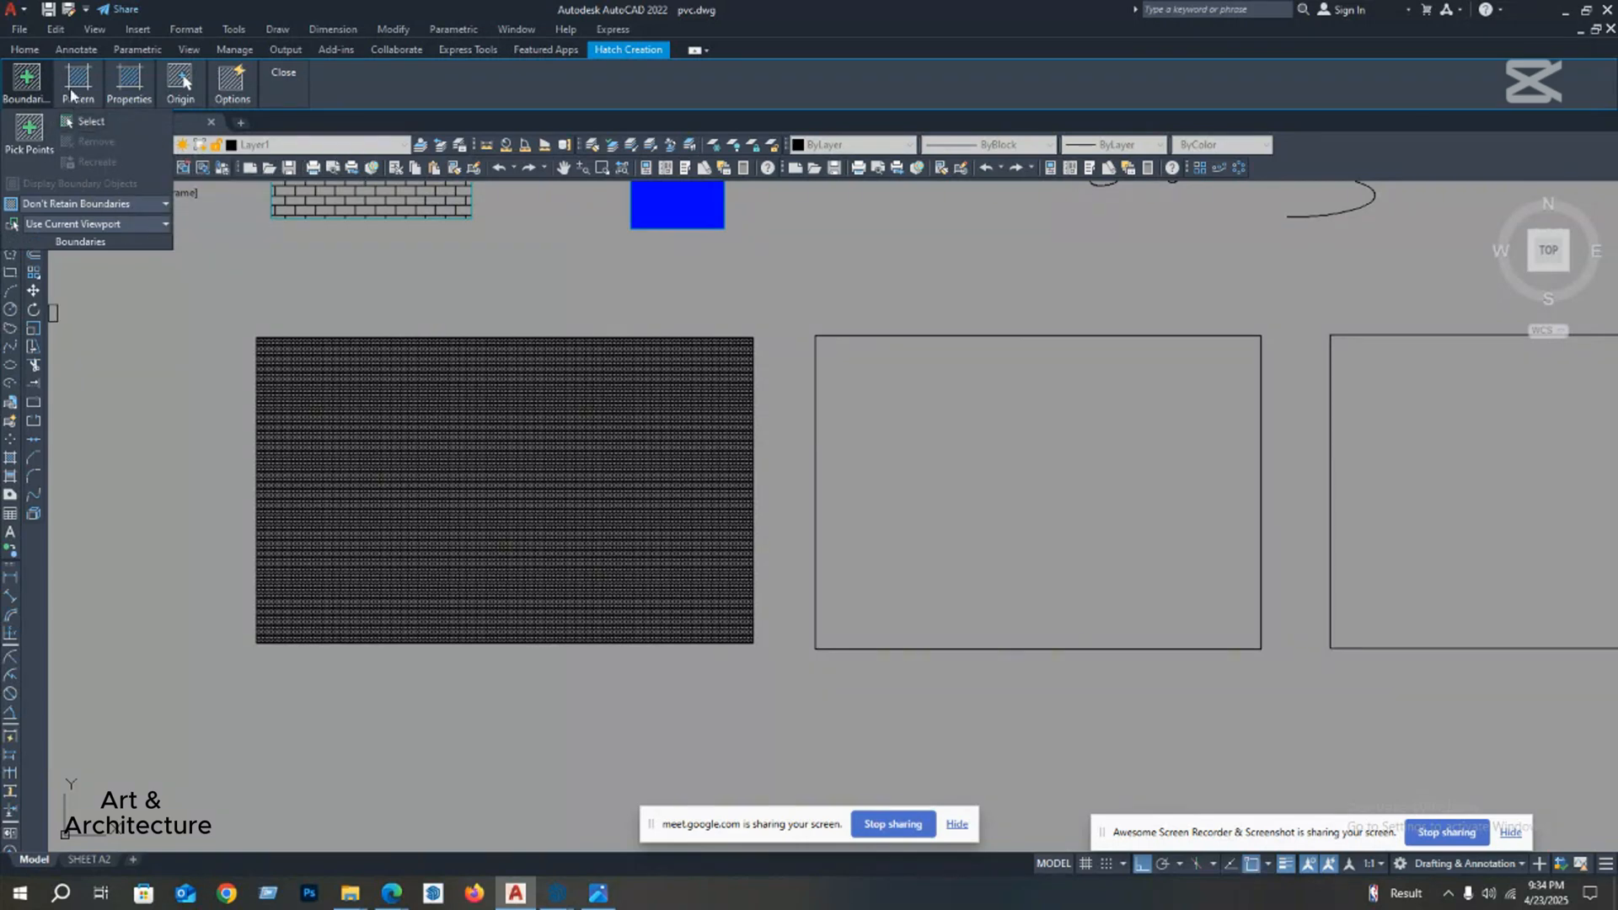
{"action": "mouse_move", "coordinate": [80, 85]}
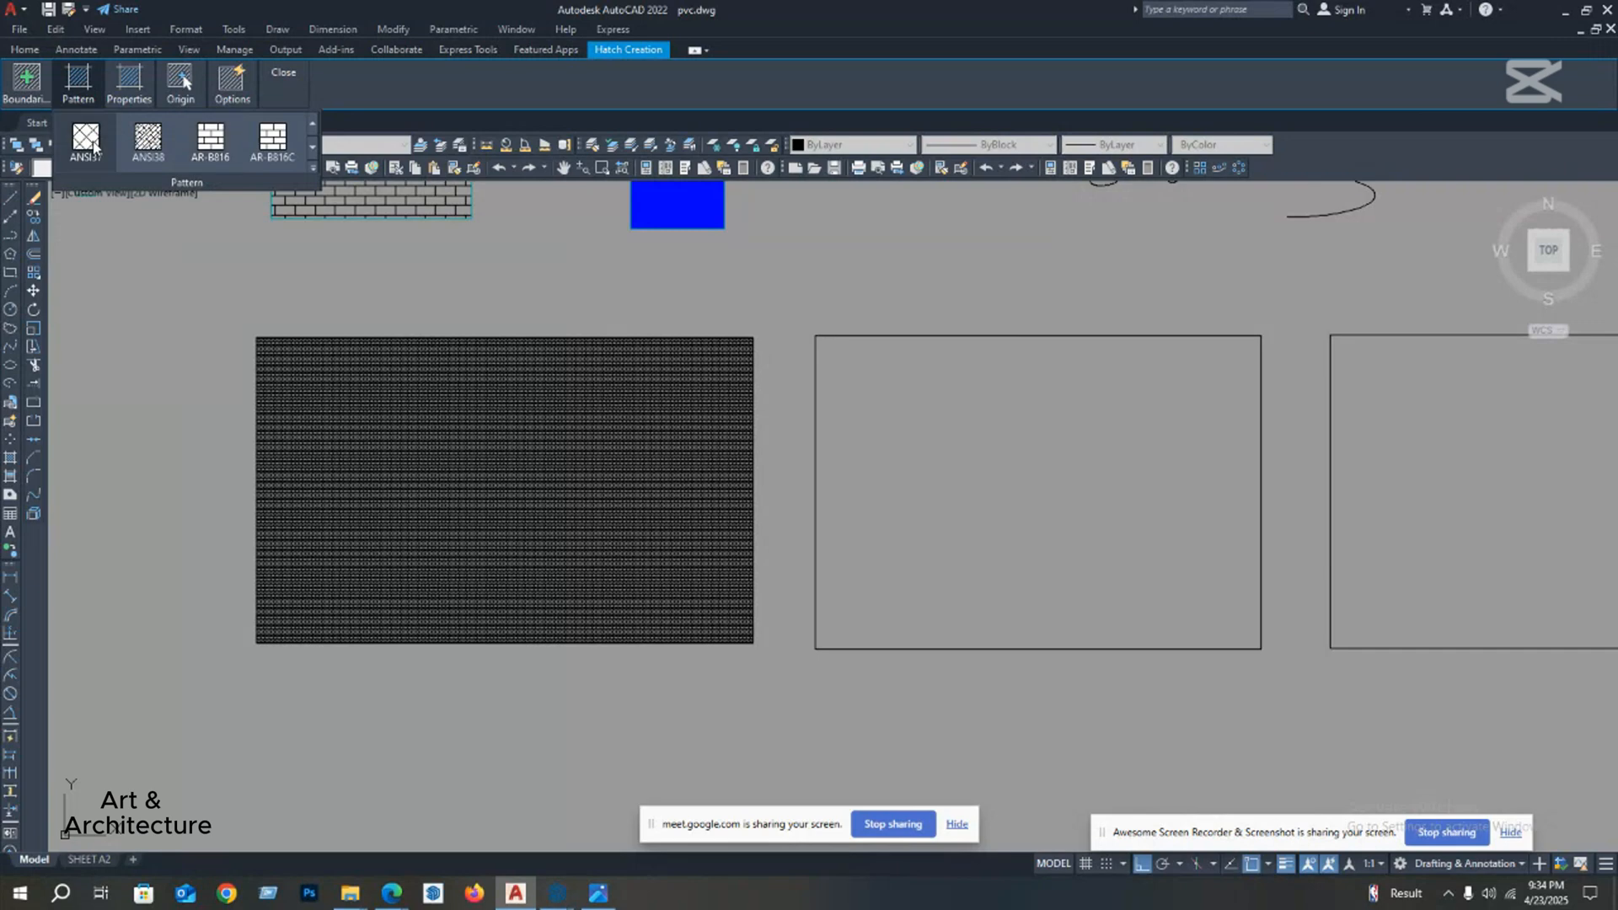
{"action": "mouse_move", "coordinate": [142, 95]}
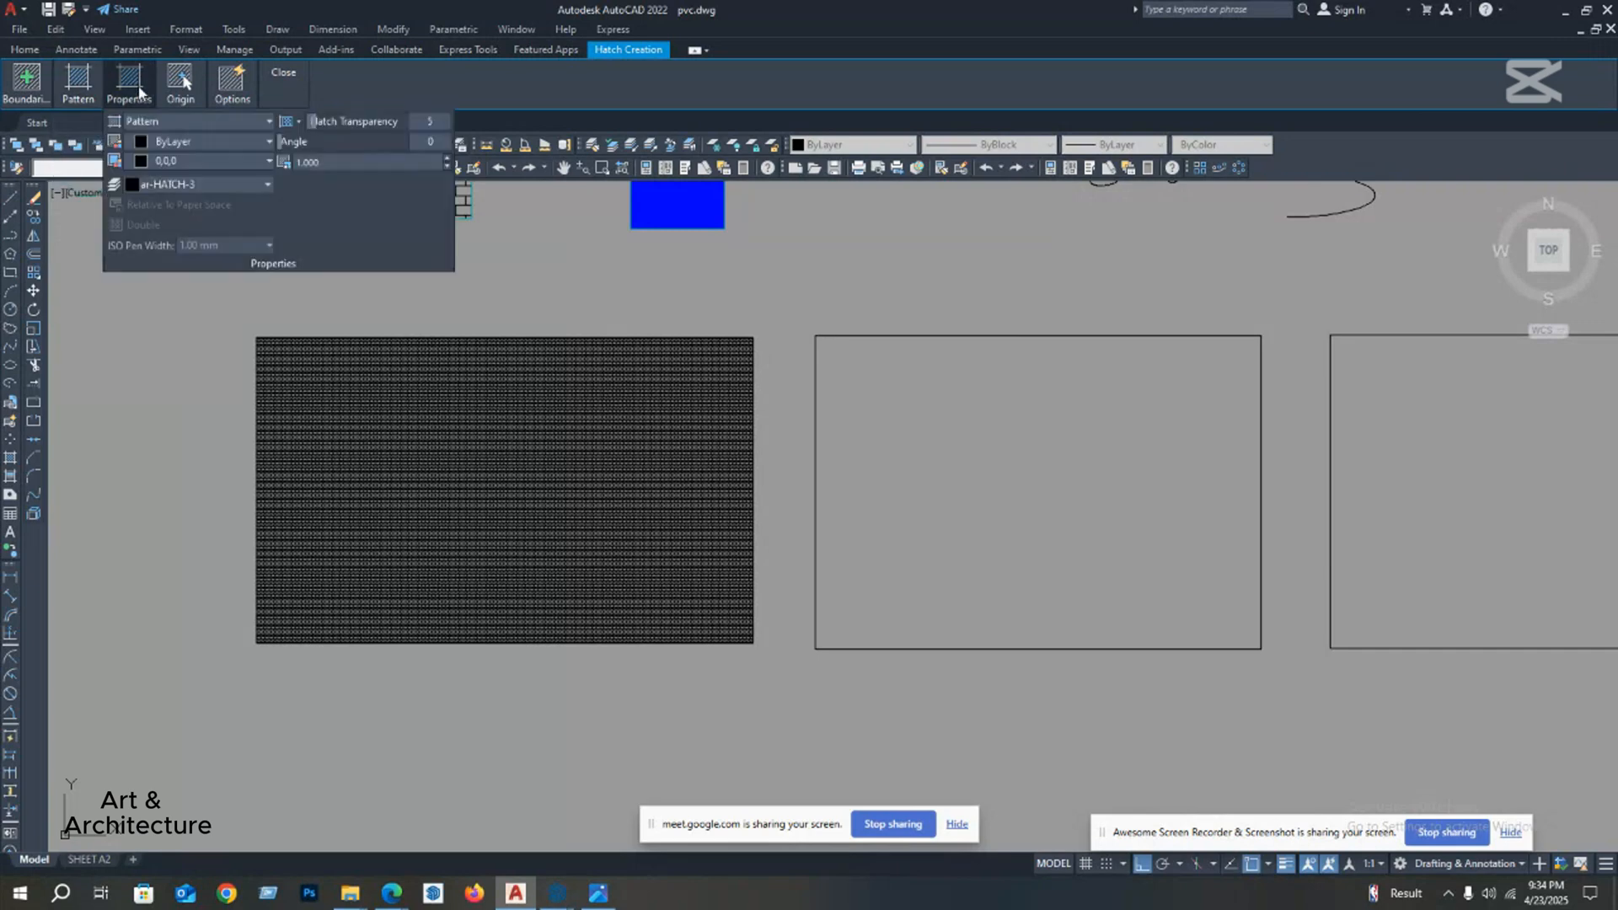
{"action": "left_click", "coordinate": [184, 186]}
{"action": "scroll", "coordinate": [183, 186], "scroll_direction": "up", "scroll_amount": 1}
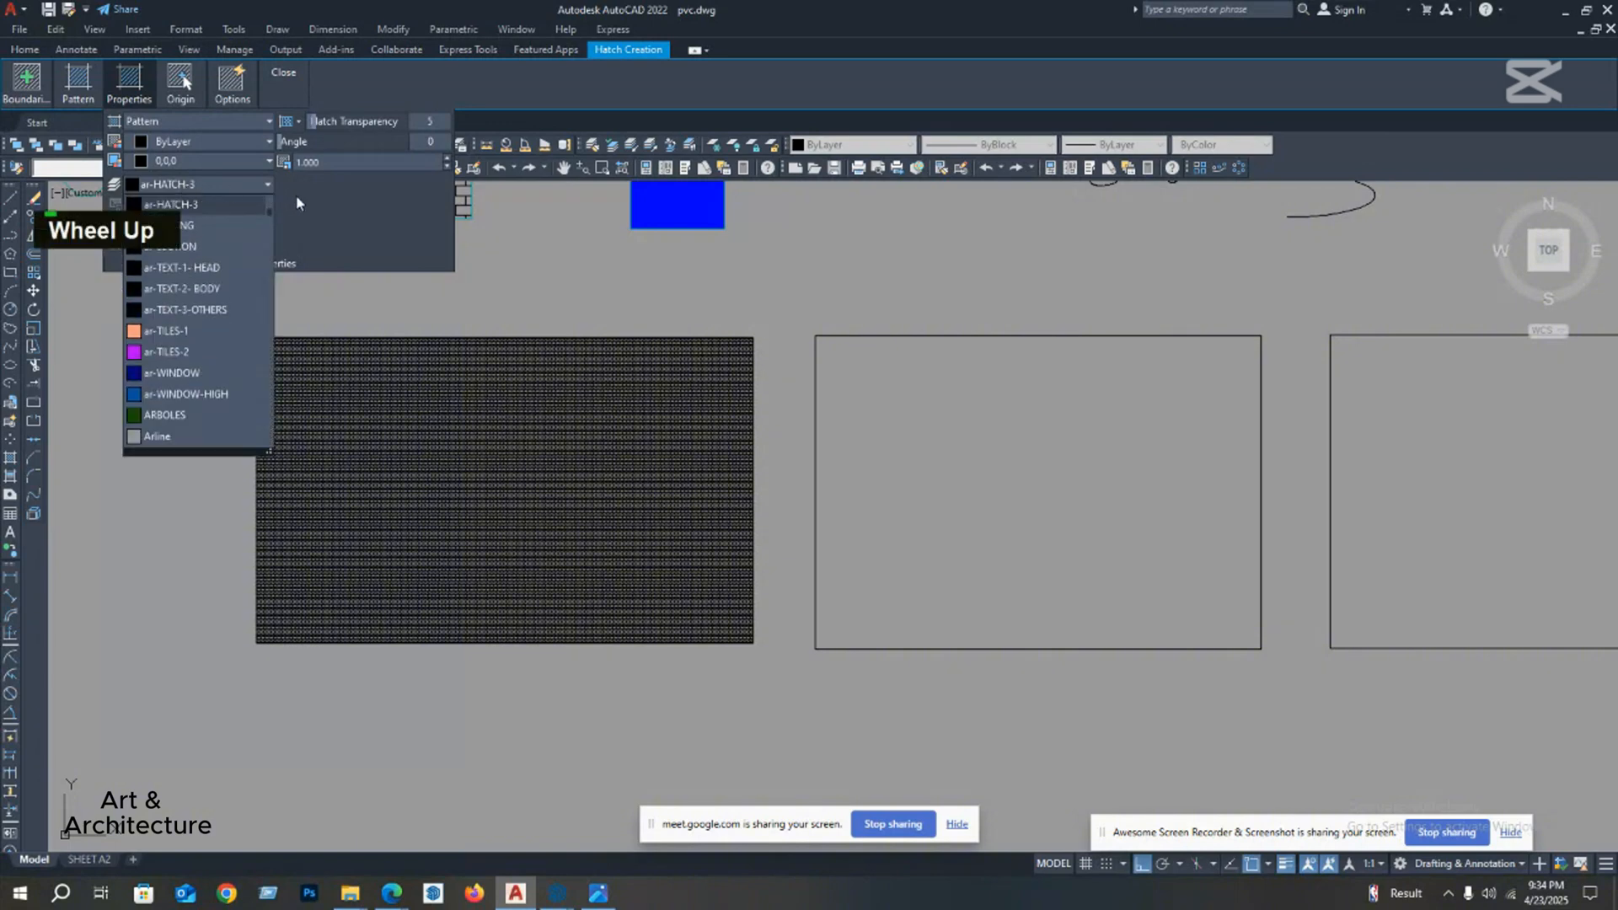
{"action": "left_click", "coordinate": [296, 195]}
{"action": "left_click", "coordinate": [214, 160]}
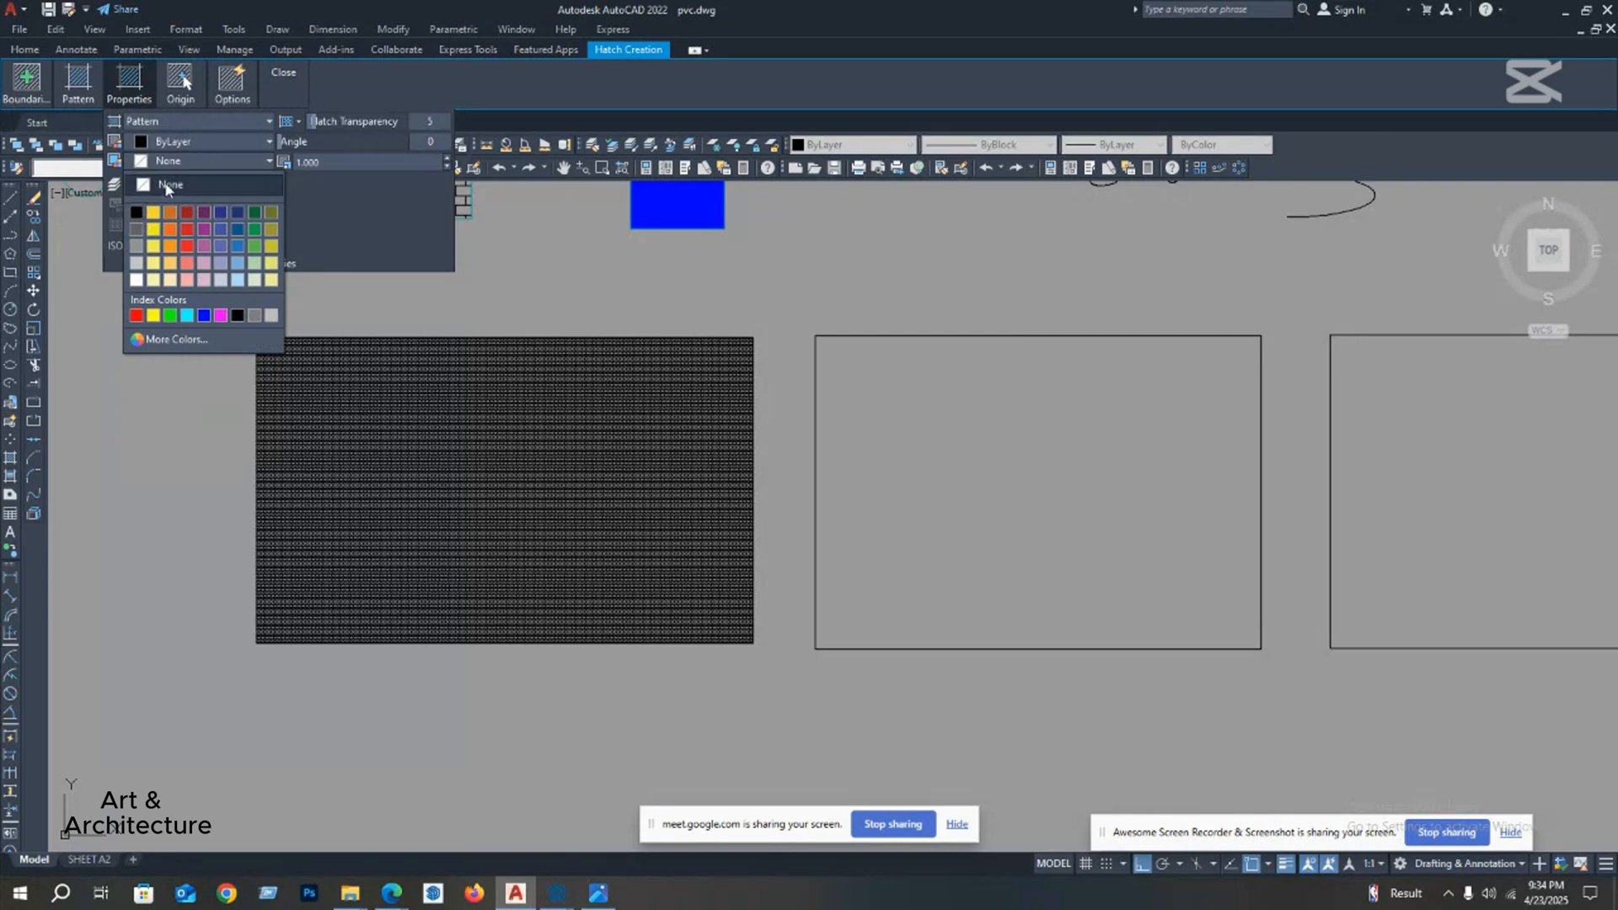
{"action": "left_click", "coordinate": [189, 186]}
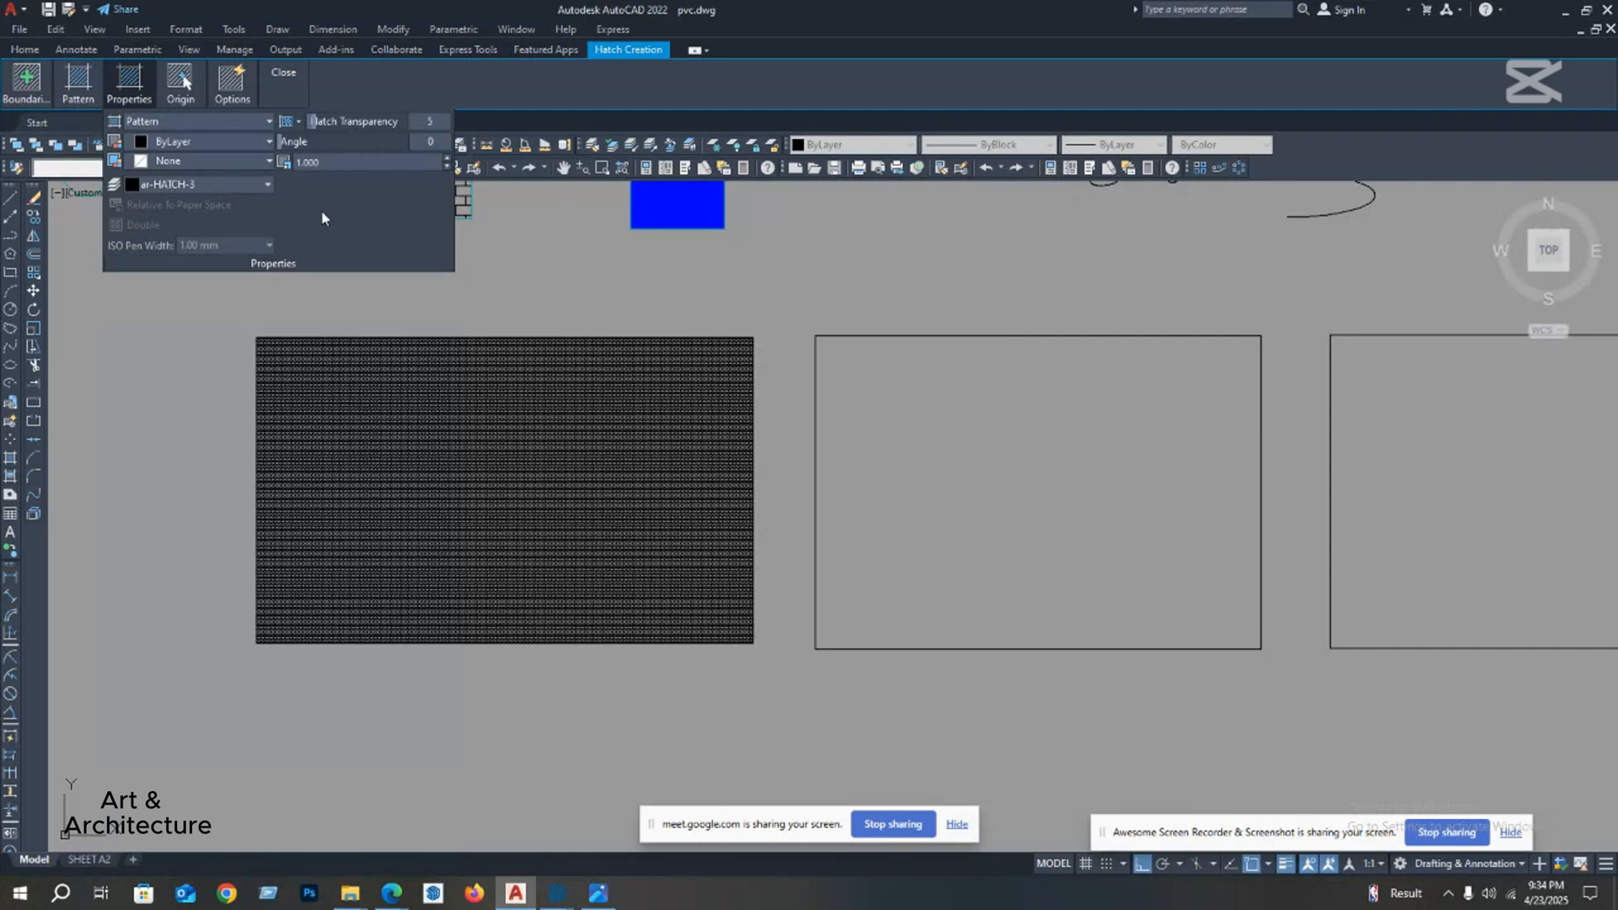
Step: Keep the hatch colour ByLayer and set the hatch transparency to 1
{"action": "left_click", "coordinate": [203, 140]}
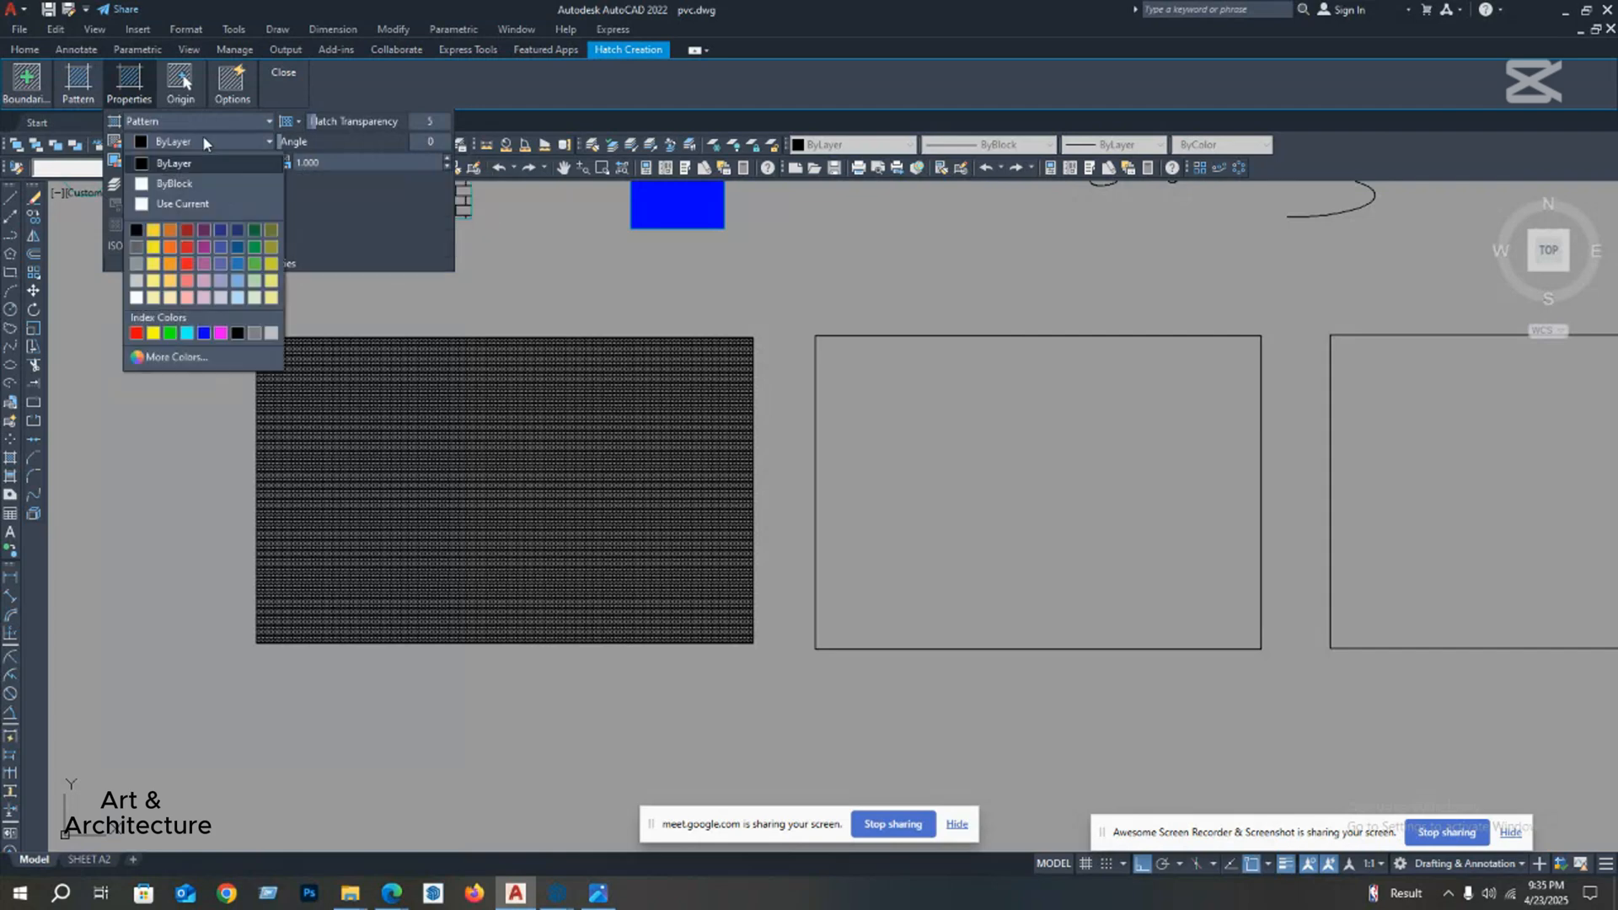
{"action": "left_click", "coordinate": [203, 139]}
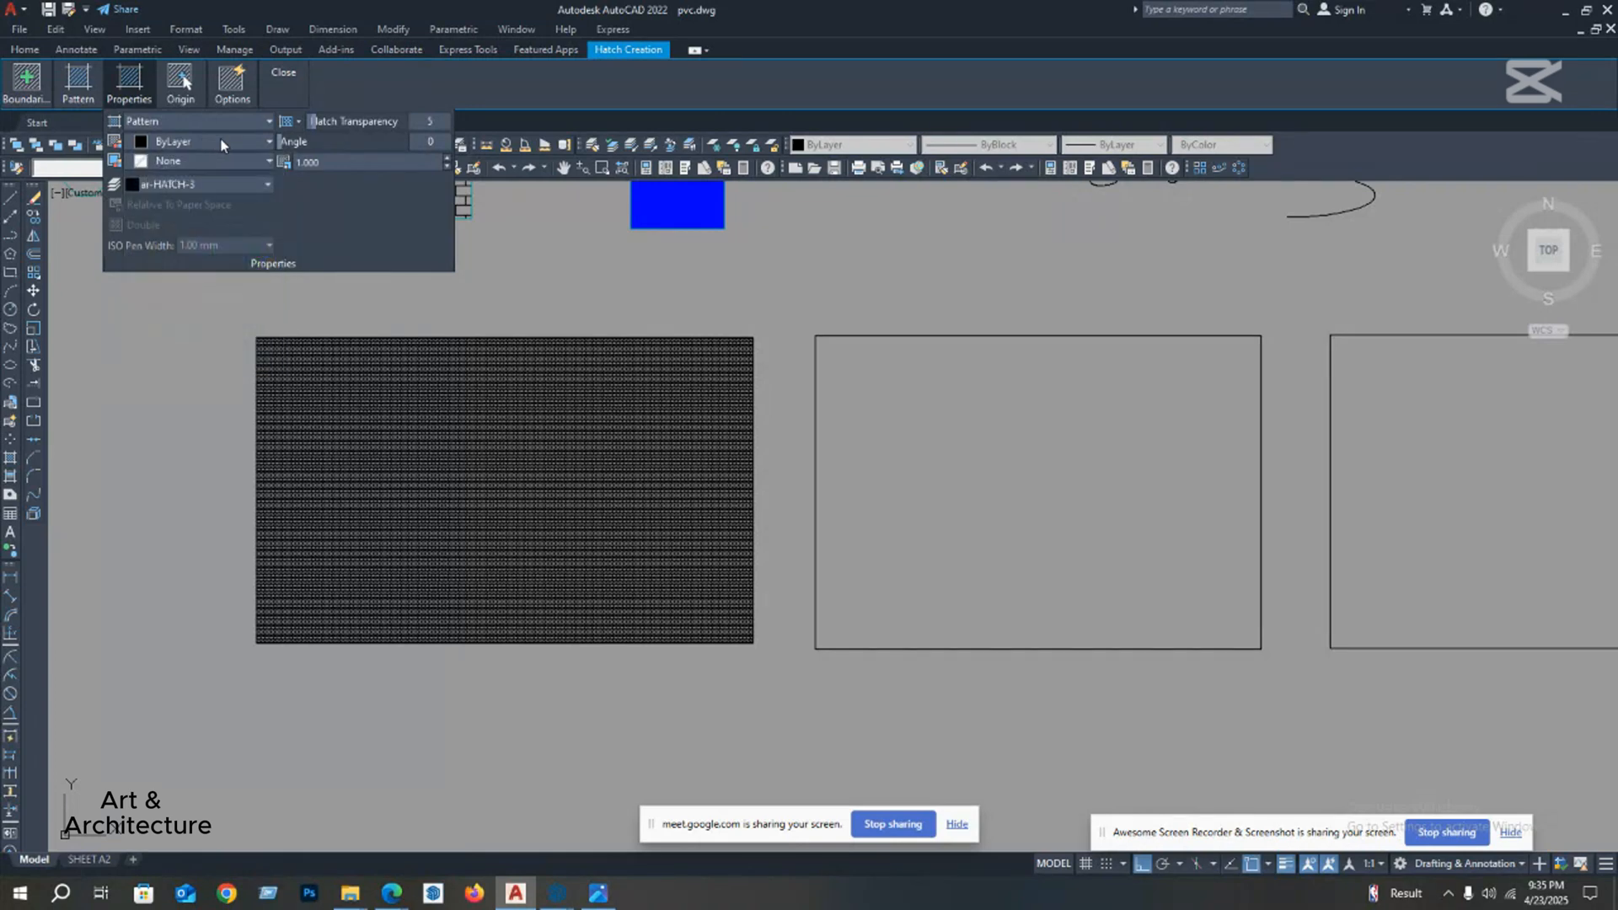
{"action": "left_click", "coordinate": [222, 141]}
{"action": "left_click", "coordinate": [222, 142]}
{"action": "type", "text": "1"}
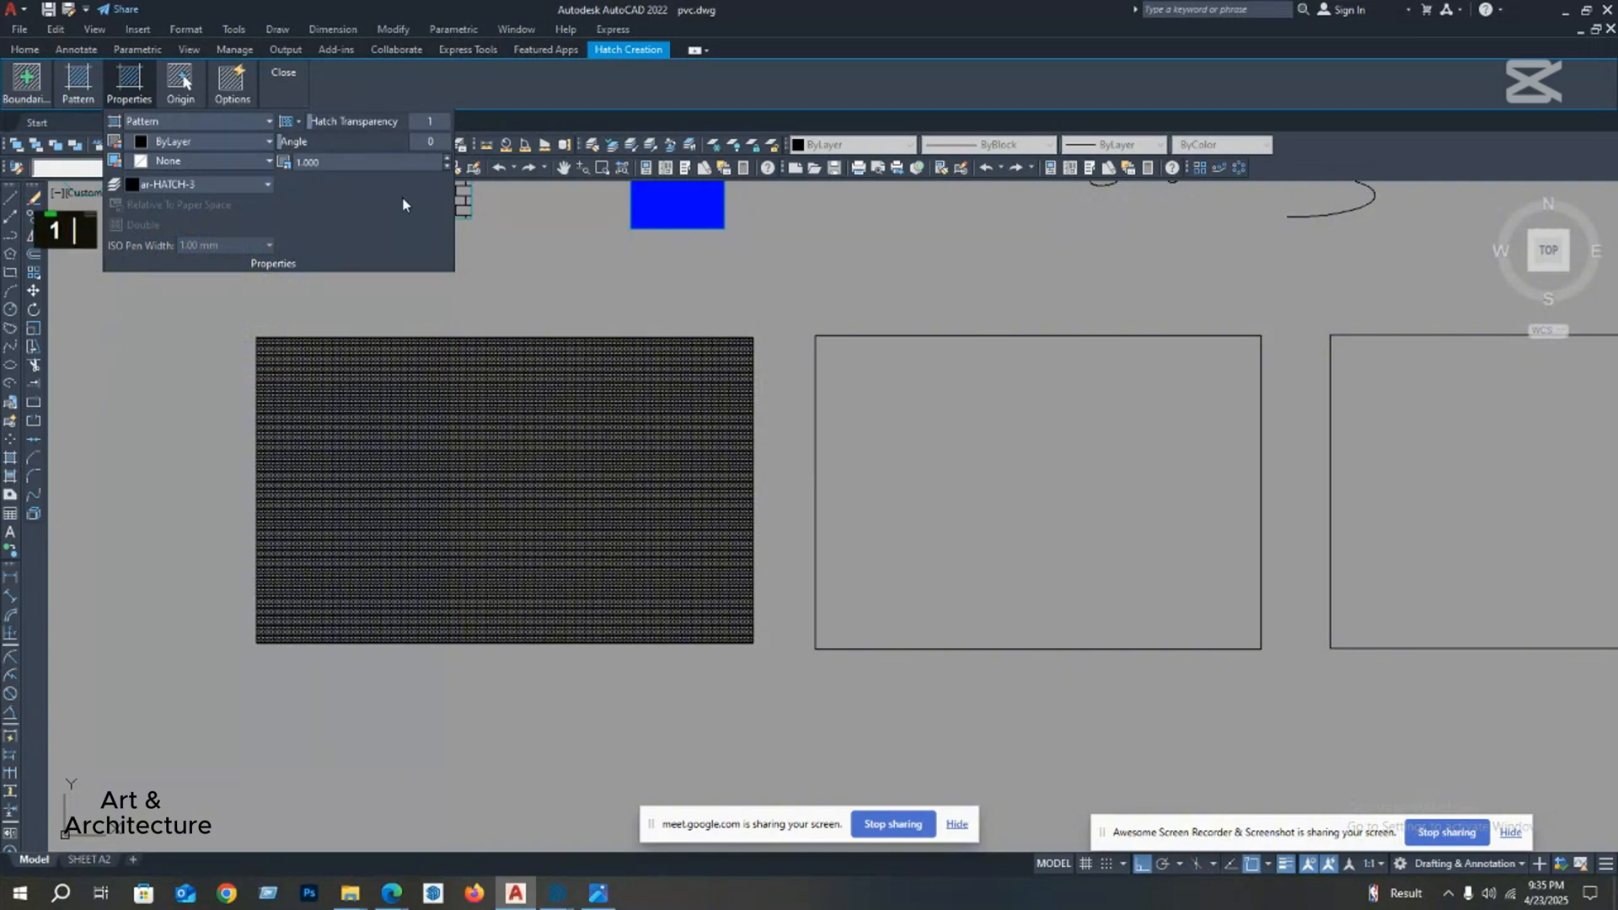
Step: Fill the second rectangle with the ANSI37 hatch and end the command
{"action": "mouse_move", "coordinate": [914, 295]}
{"action": "middle_mouse_down"}
{"action": "mouse_move", "coordinate": [889, 347]}
{"action": "mouse_move", "coordinate": [691, 291]}
{"action": "middle_mouse_up"}
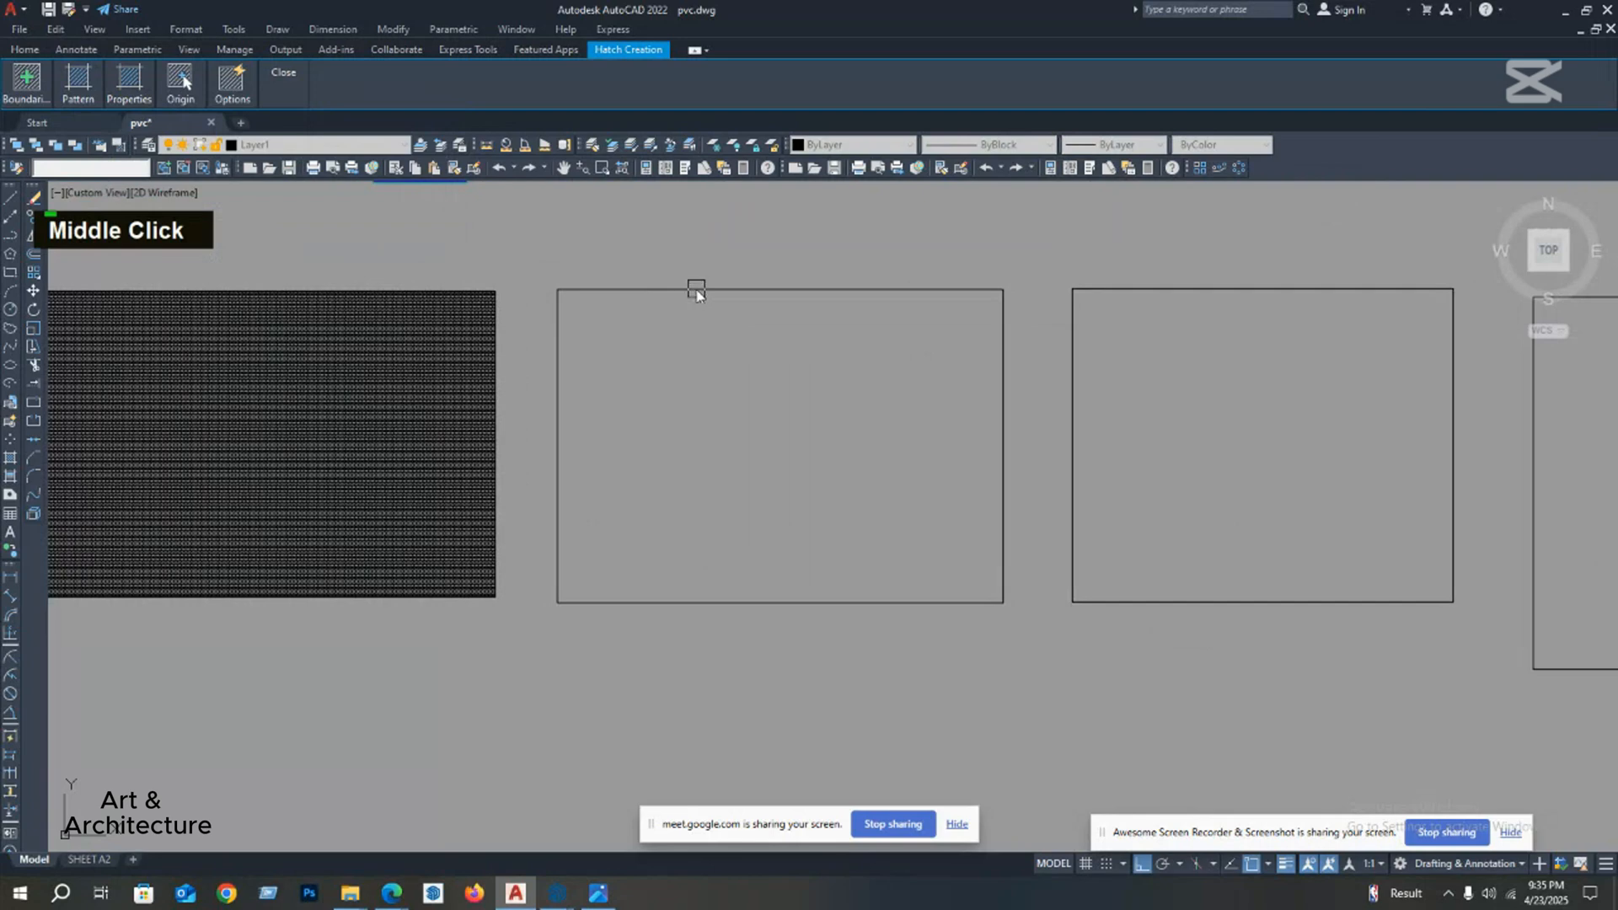
{"action": "scroll", "coordinate": [706, 371], "scroll_direction": "up", "scroll_amount": 4}
{"action": "middle_click_drag", "start_coordinate": [707, 371], "coordinate": [705, 358]}
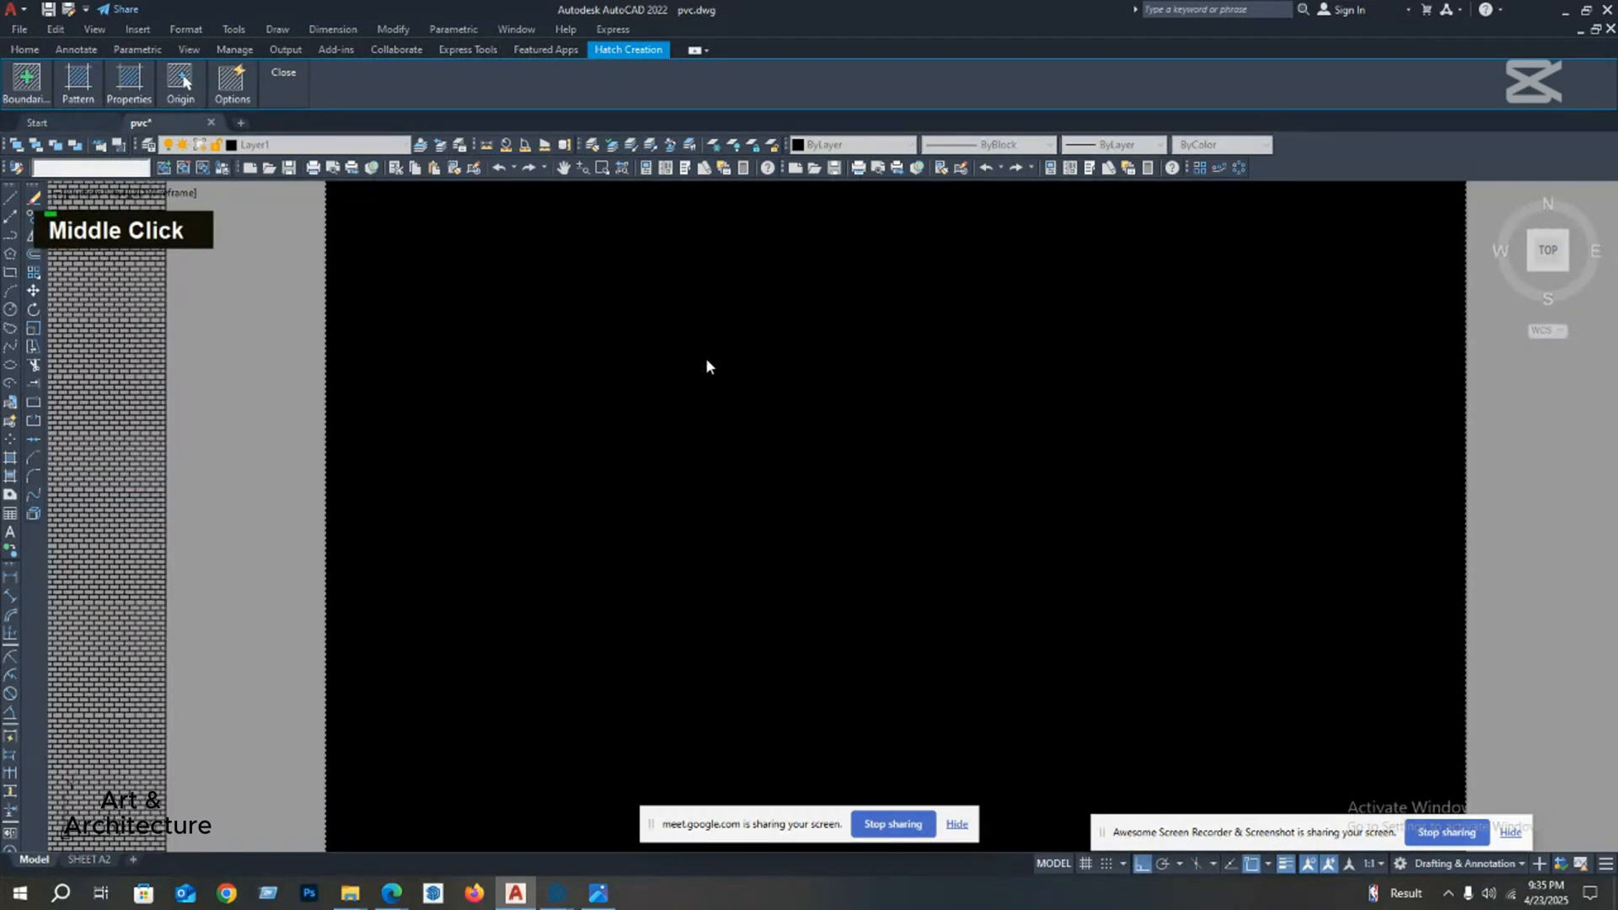
{"action": "scroll", "coordinate": [705, 358], "scroll_direction": "down", "scroll_amount": 4}
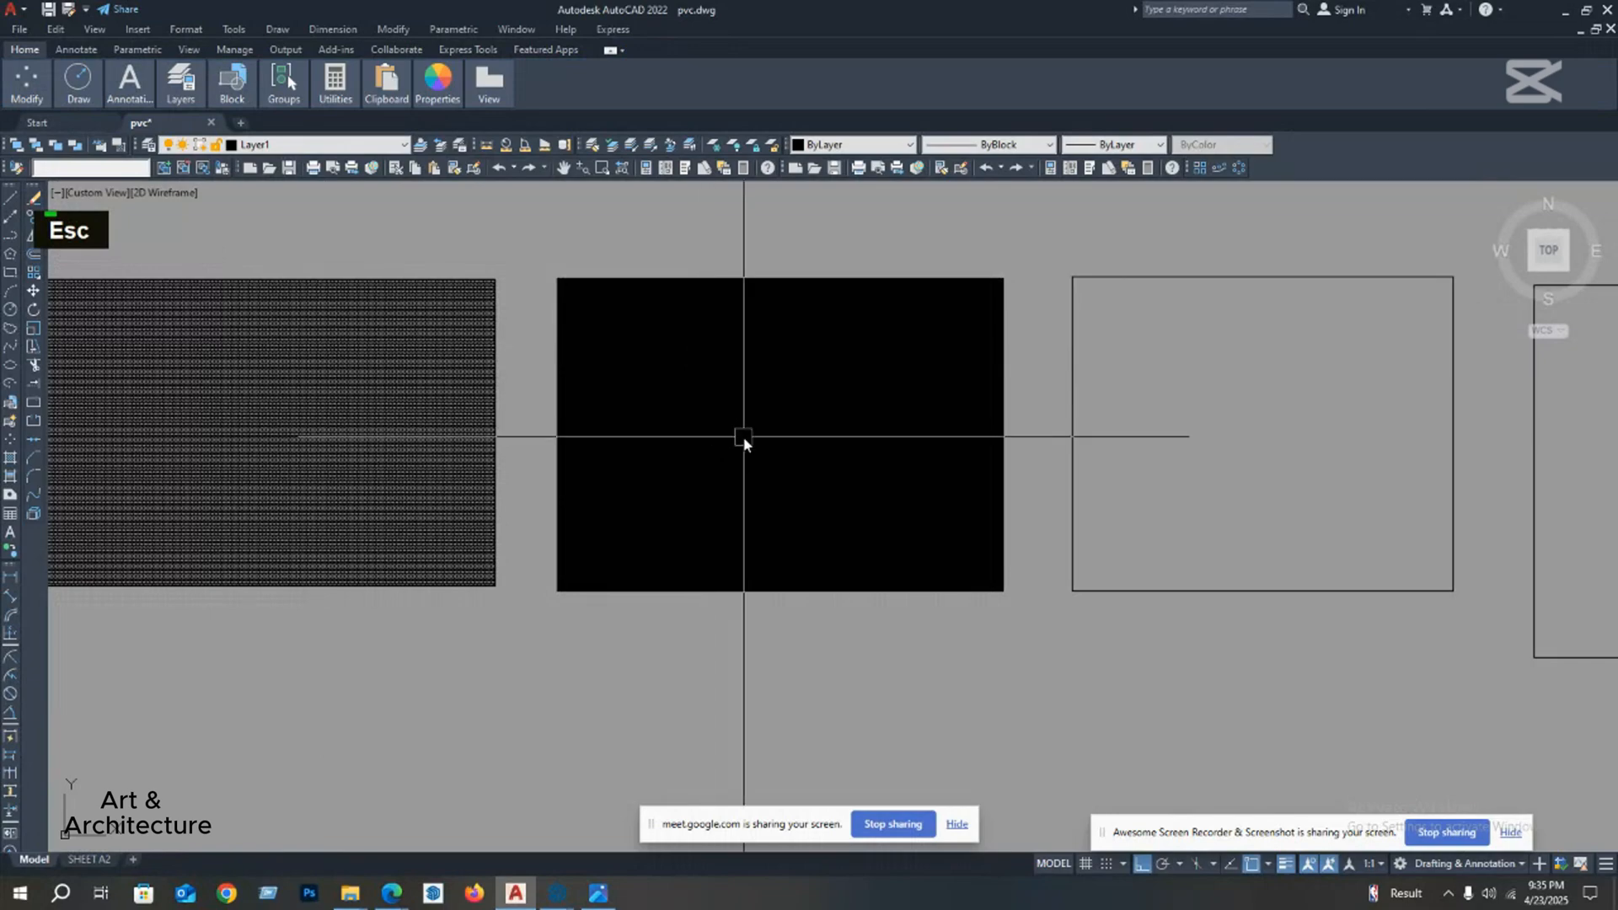
{"action": "scroll", "coordinate": [716, 409], "scroll_direction": "down", "scroll_amount": 1}
Step: Open the second rectangle's hatch for editing, set its scale to 100 and inspect the pattern up close
{"action": "double_click", "coordinate": [725, 395]}
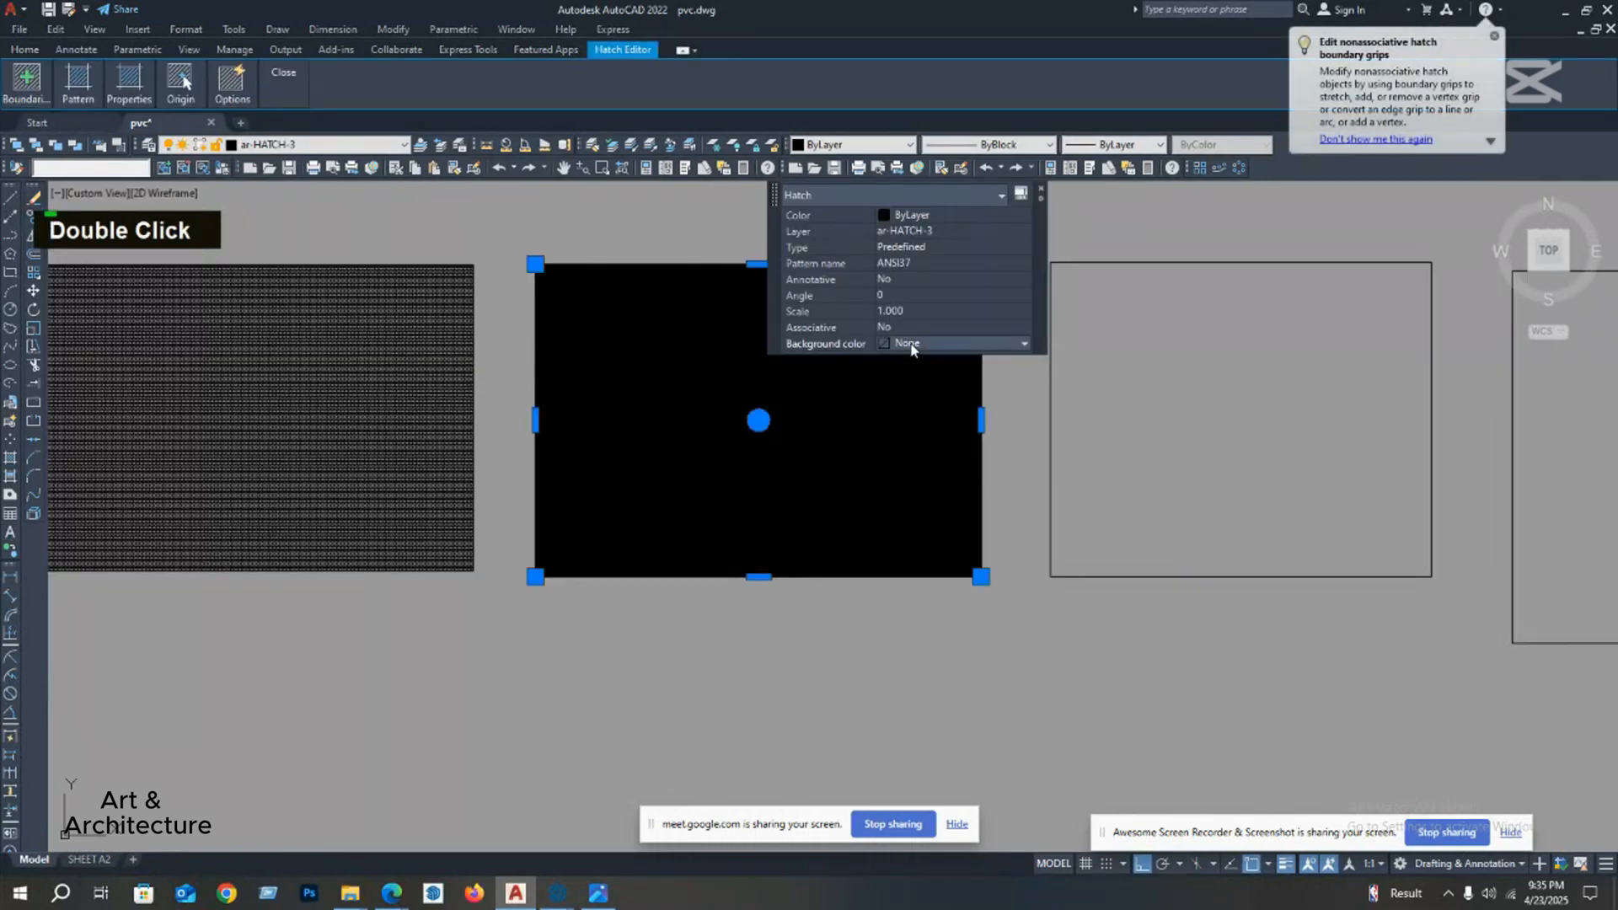
{"action": "left_click", "coordinate": [911, 311]}
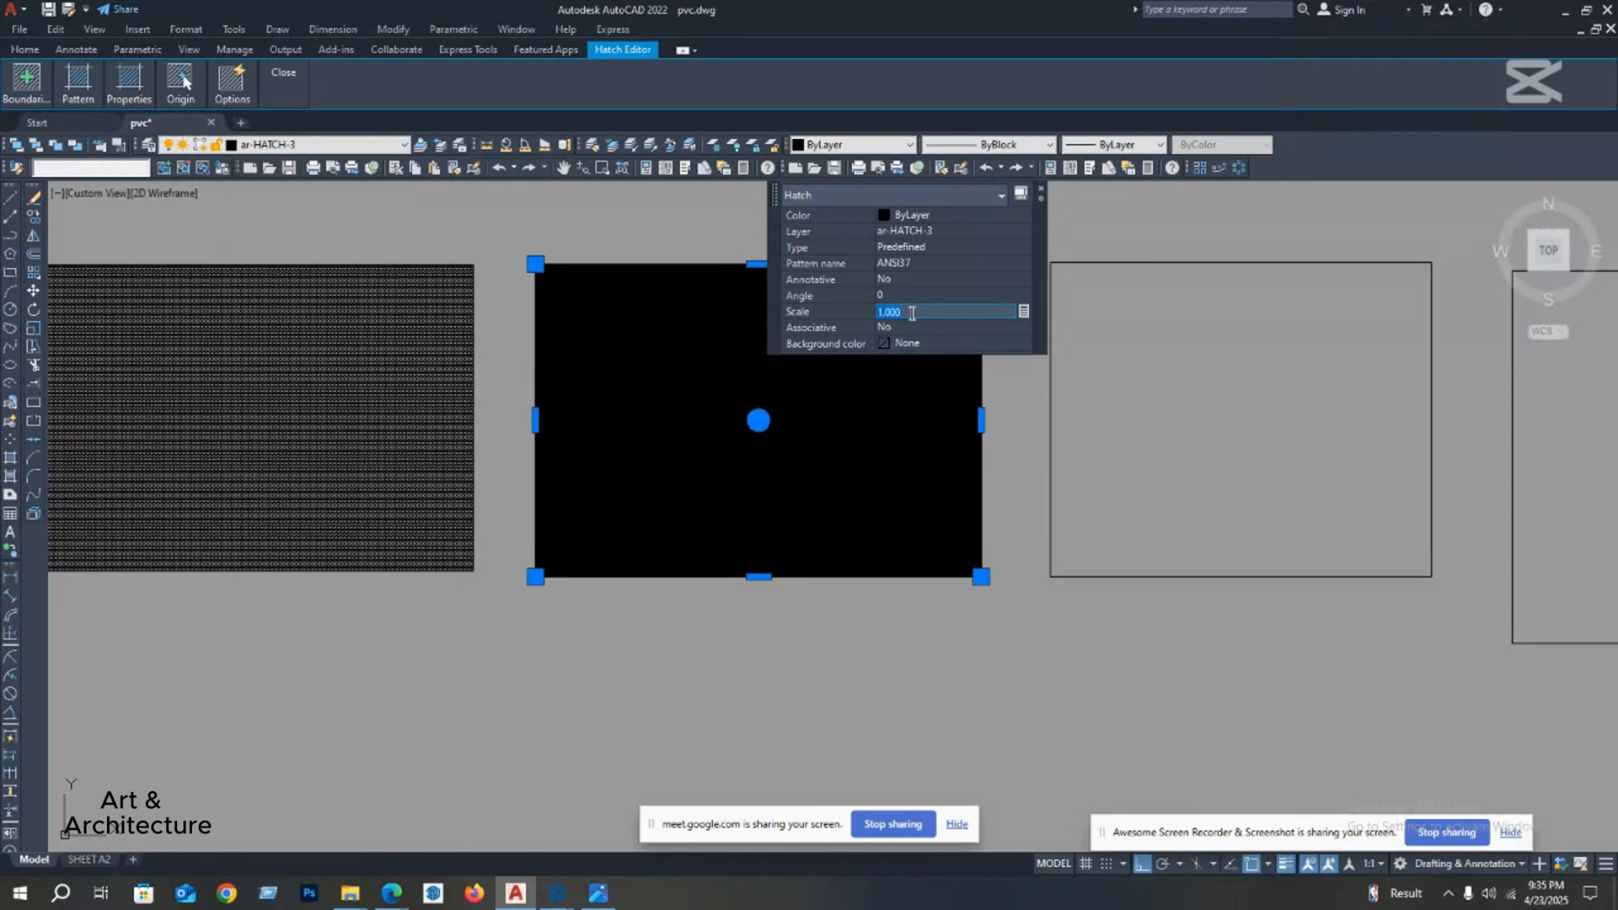
{"action": "type", "text": "100"}
{"action": "key", "text": "Return"}
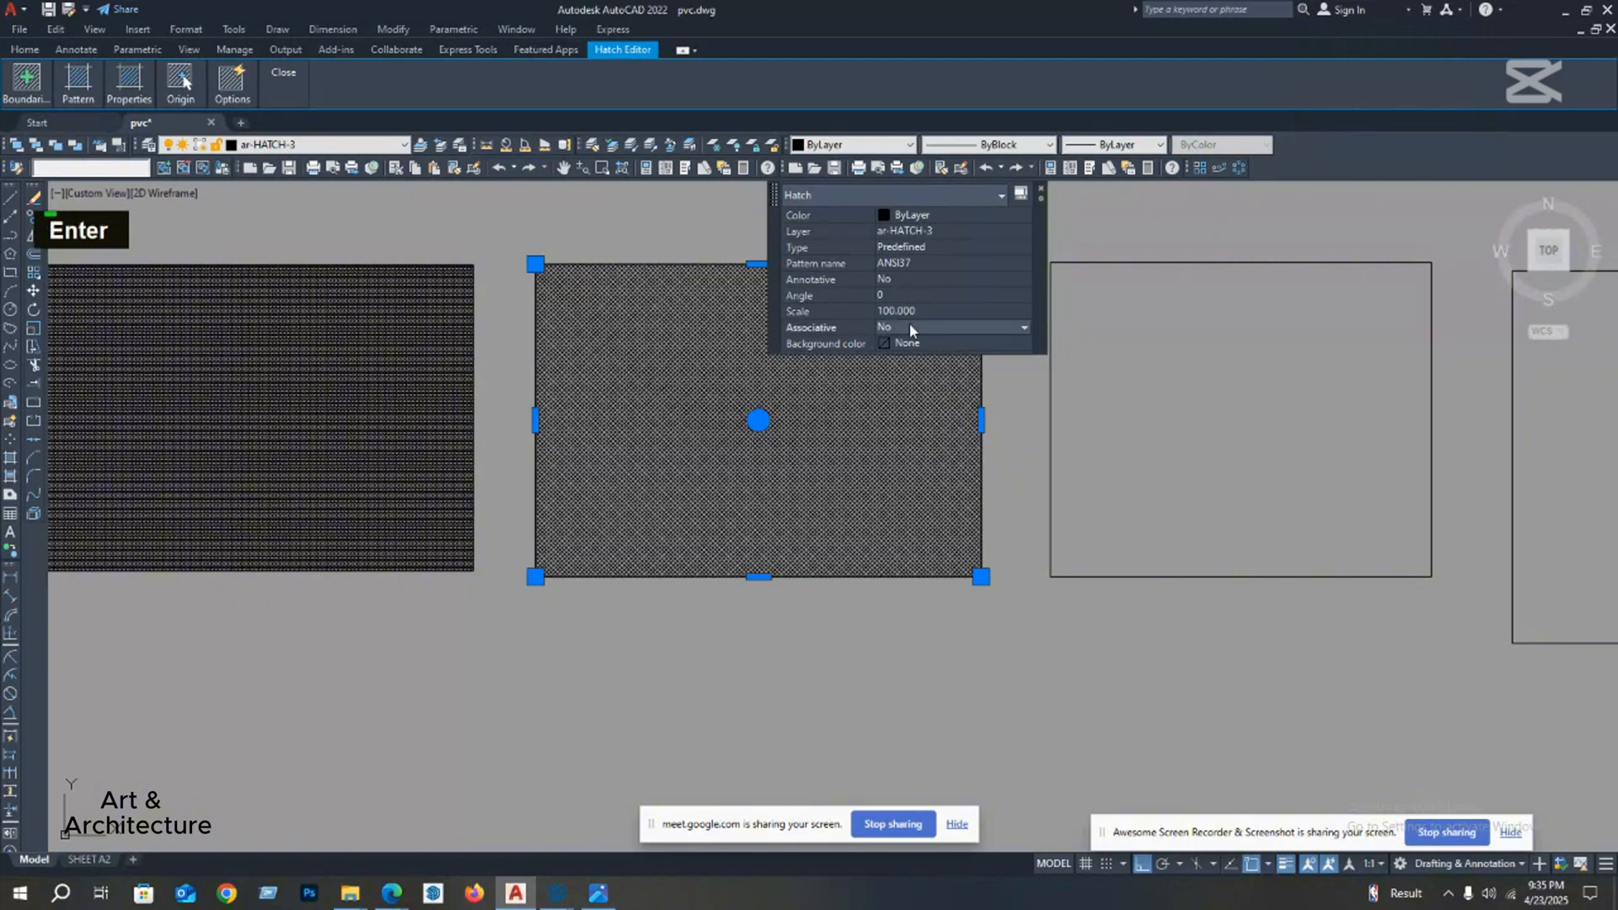
{"action": "mouse_move", "coordinate": [853, 414]}
{"action": "middle_mouse_down"}
{"action": "mouse_move", "coordinate": [849, 401]}
{"action": "mouse_move", "coordinate": [809, 469]}
{"action": "middle_mouse_up"}
{"action": "scroll", "coordinate": [723, 498], "scroll_direction": "up", "scroll_amount": 3}
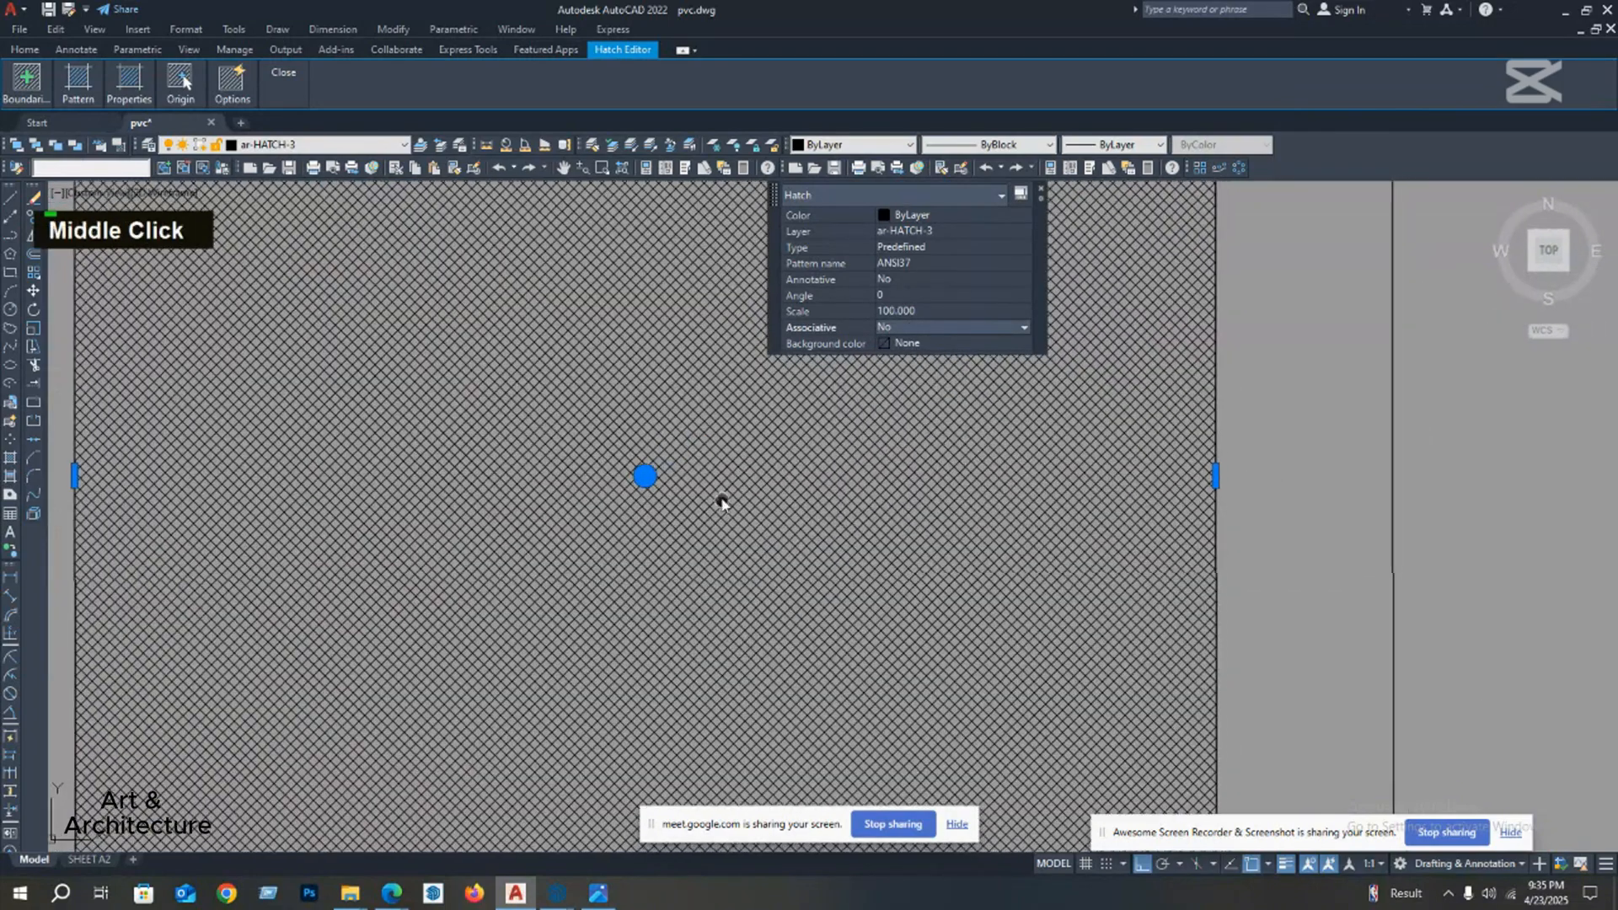
{"action": "scroll", "coordinate": [722, 504], "scroll_direction": "down", "scroll_amount": 3}
{"action": "scroll", "coordinate": [722, 504], "scroll_direction": "up", "scroll_amount": 2}
{"action": "scroll", "coordinate": [683, 517], "scroll_direction": "down", "scroll_amount": 2}
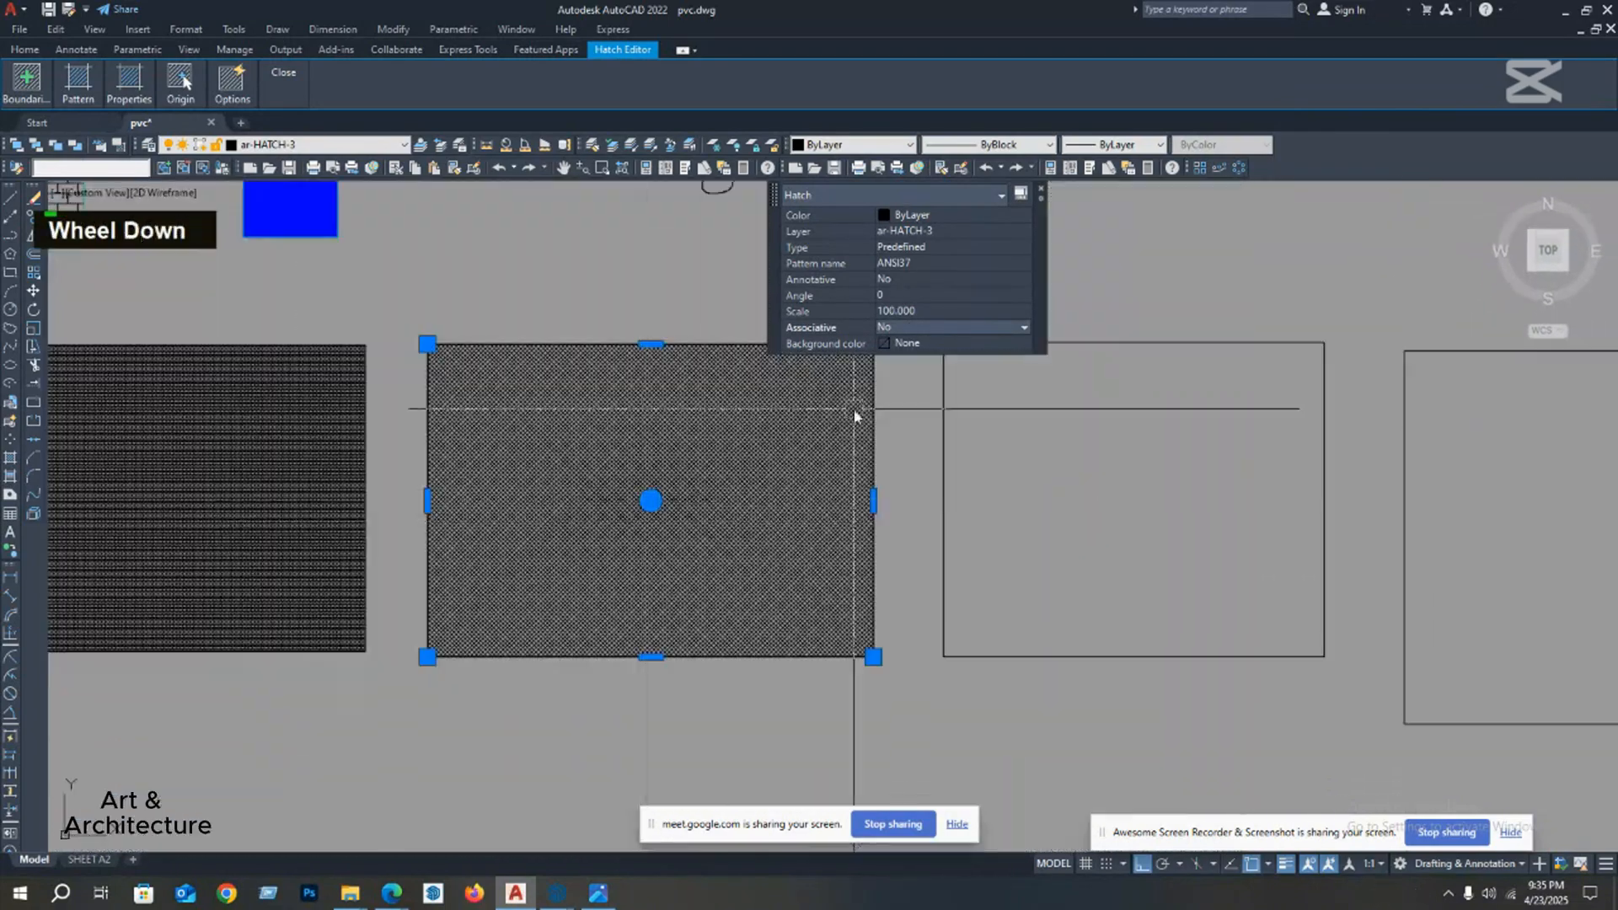
Step: Set the second rectangle's hatch scale to 200, clear the selection and check the pattern against the neighbouring rectangles
{"action": "left_click", "coordinate": [934, 312]}
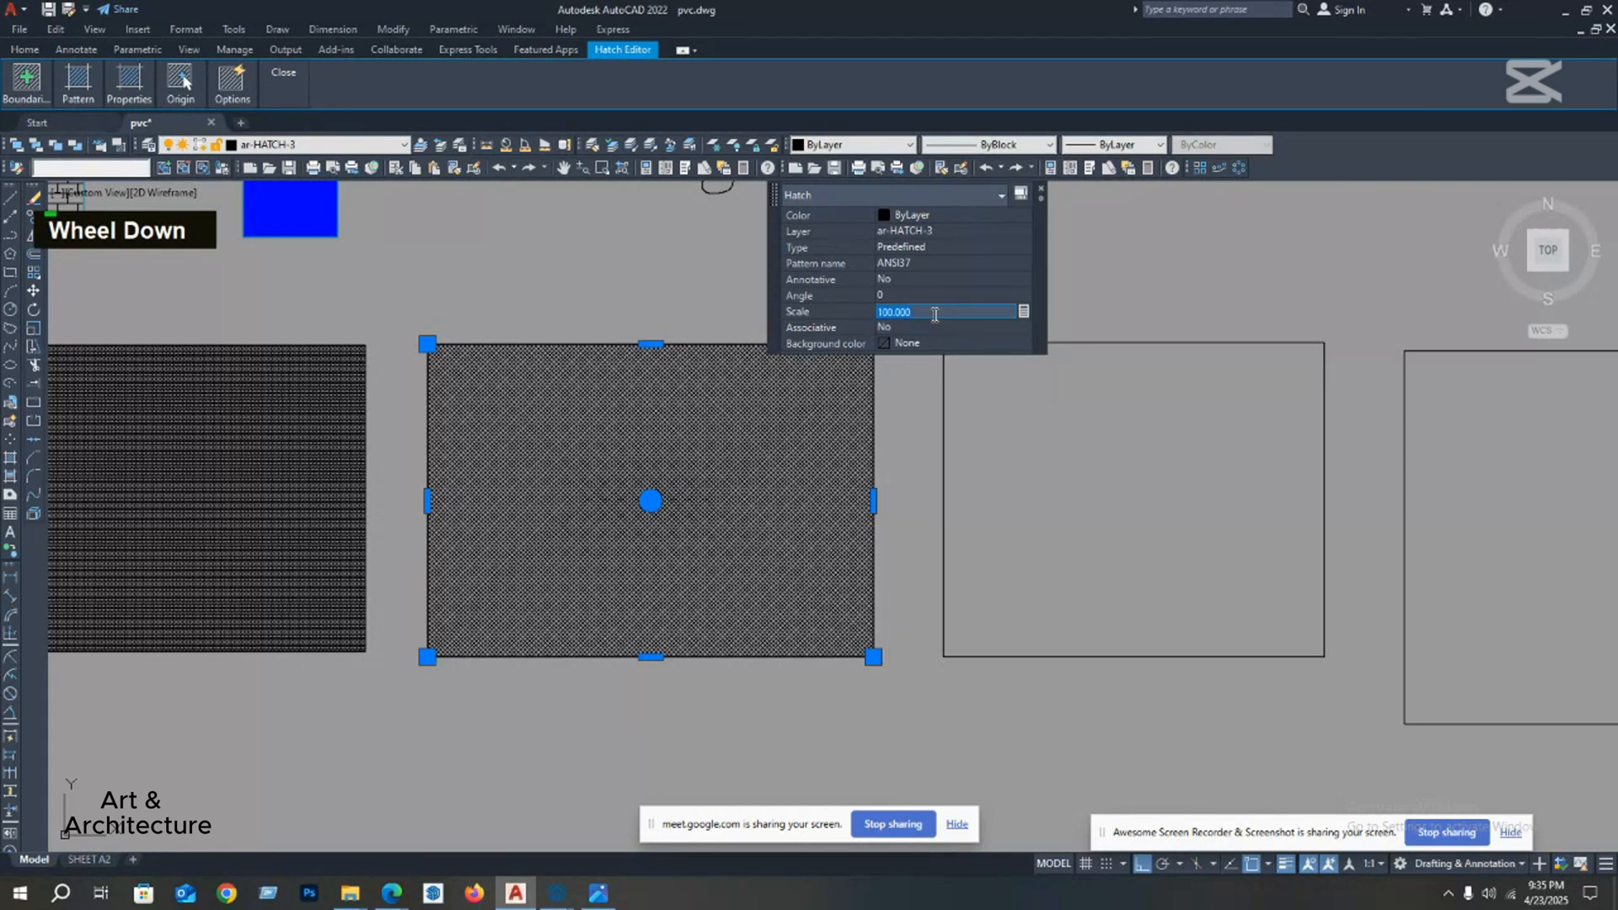
{"action": "type", "text": "200"}
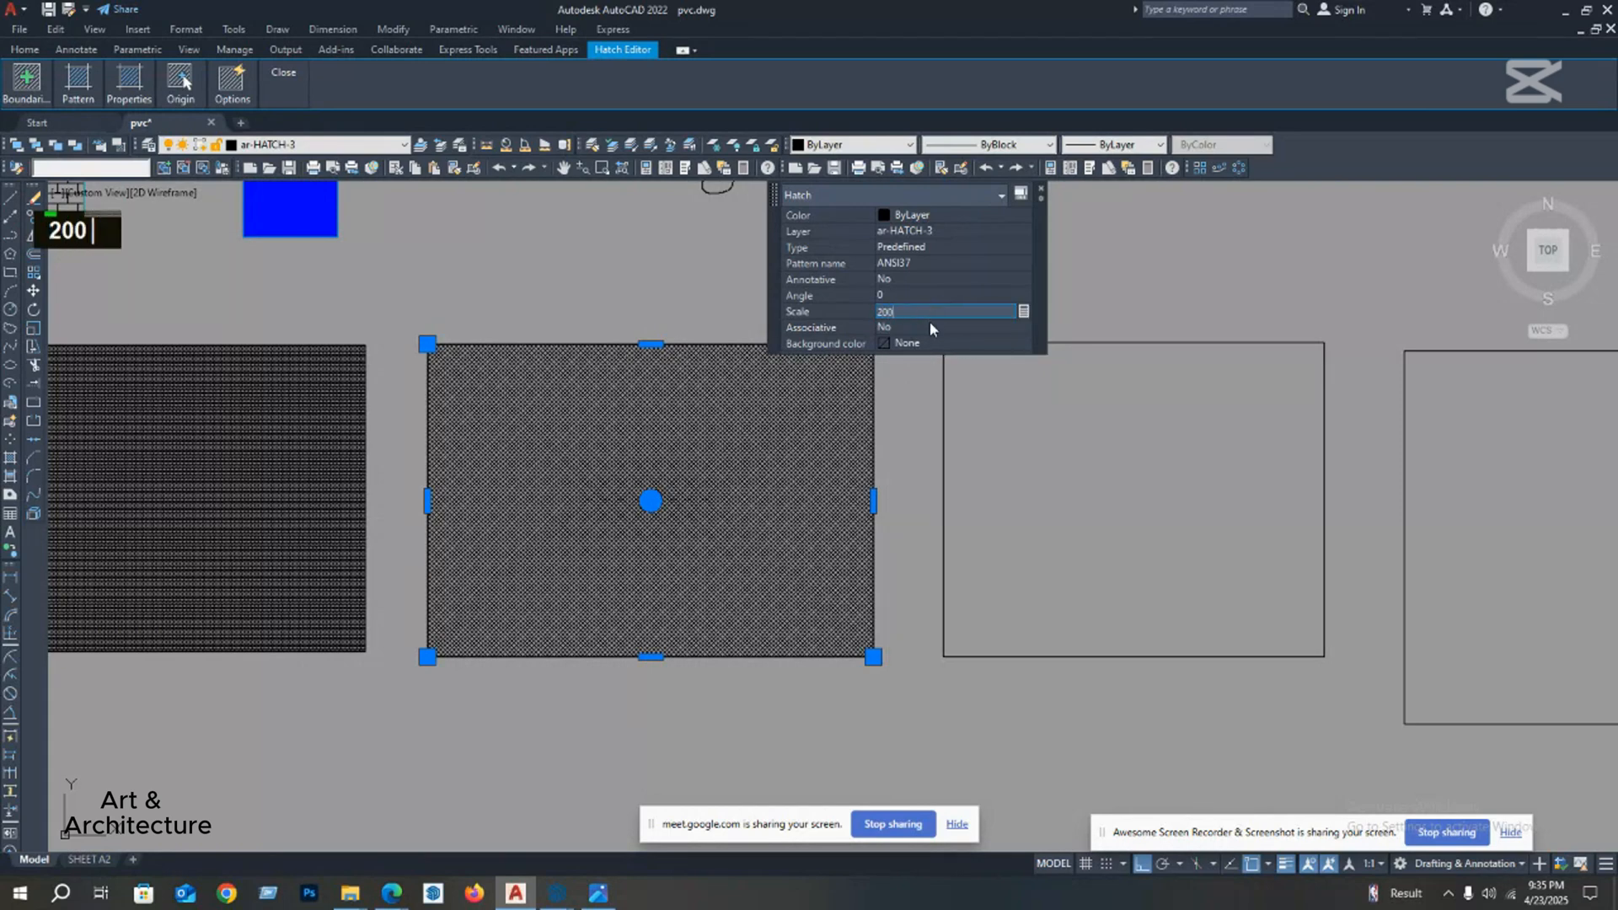
{"action": "key", "text": "Return"}
{"action": "key", "text": "Escape"}
{"action": "scroll", "coordinate": [689, 470], "scroll_direction": "up", "scroll_amount": 2}
{"action": "mouse_move", "coordinate": [691, 463]}
{"action": "middle_mouse_down"}
{"action": "mouse_move", "coordinate": [713, 428]}
{"action": "mouse_move", "coordinate": [711, 452]}
{"action": "mouse_move", "coordinate": [484, 485]}
{"action": "middle_mouse_up"}
{"action": "scroll", "coordinate": [708, 452], "scroll_direction": "down", "scroll_amount": 6}
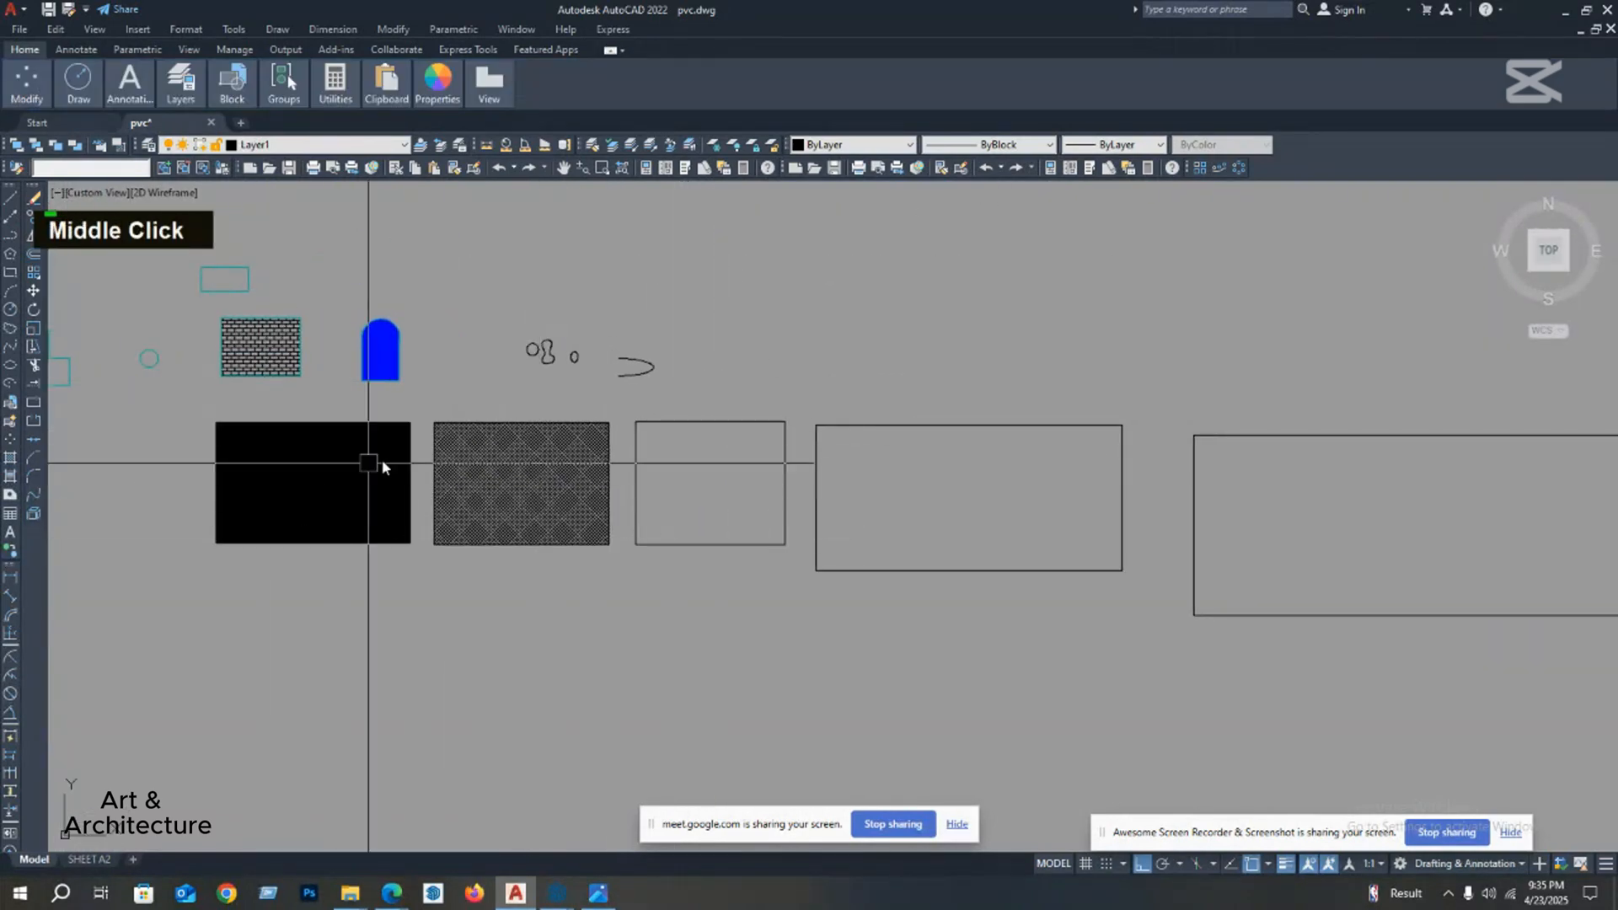
{"action": "middle_click_drag", "start_coordinate": [560, 445], "coordinate": [539, 456]}
{"action": "middle_click_drag", "start_coordinate": [463, 531], "coordinate": [464, 514]}
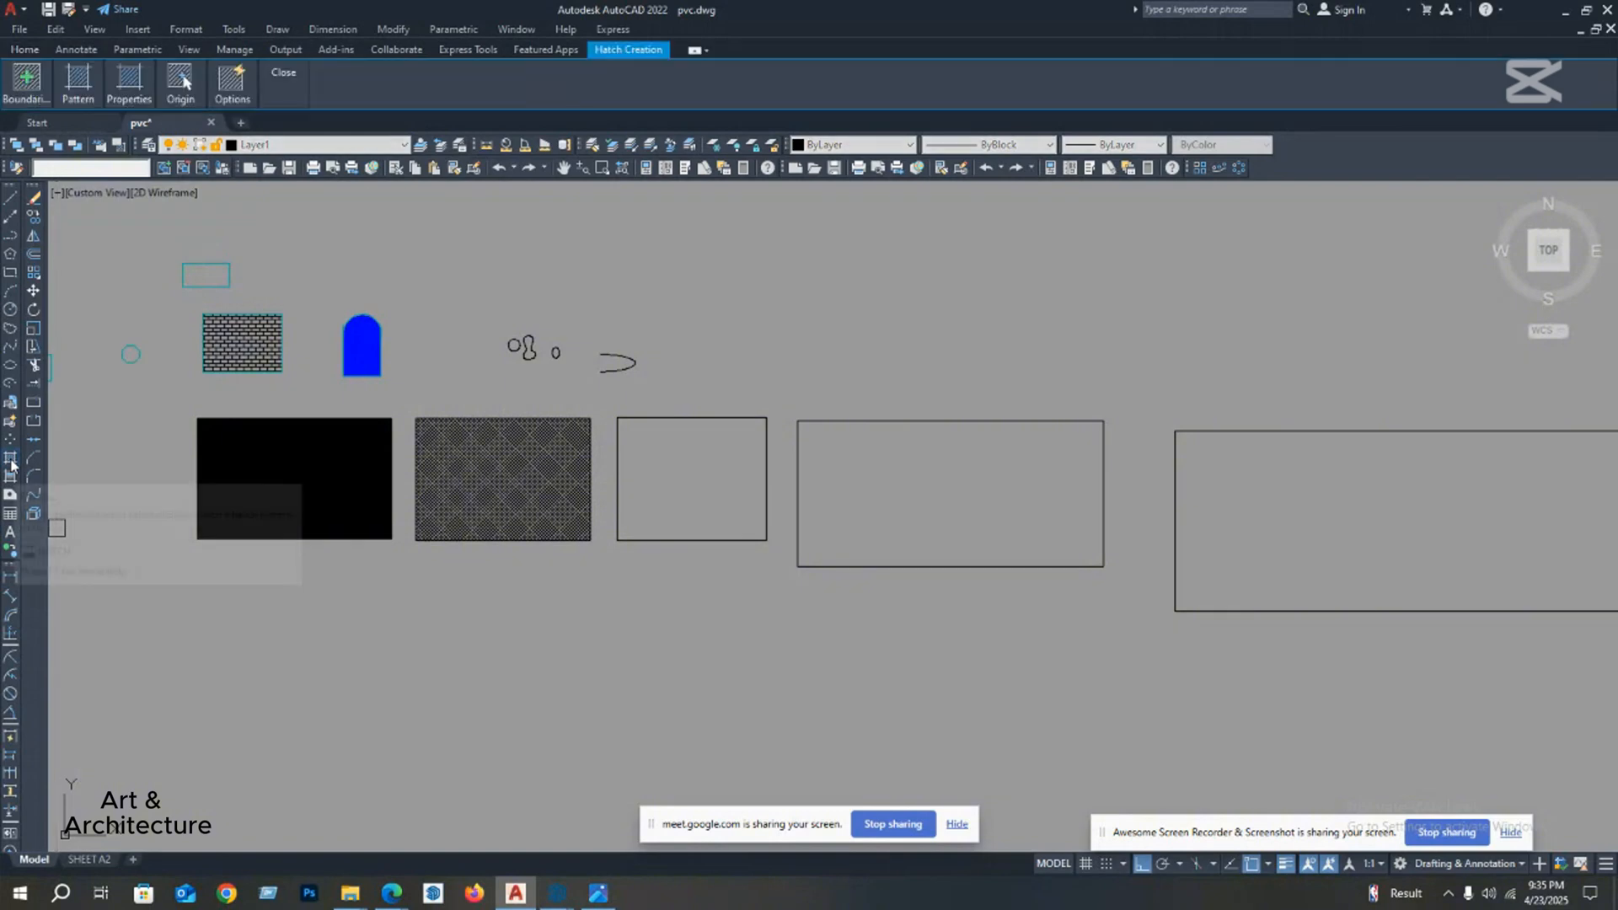
Step: Start another hatch and look through the expanded pattern gallery, past the gradients to the GRASS pattern
{"action": "key", "text": "Escape"}
{"action": "type", "text": "h"}
{"action": "key", "text": "space"}
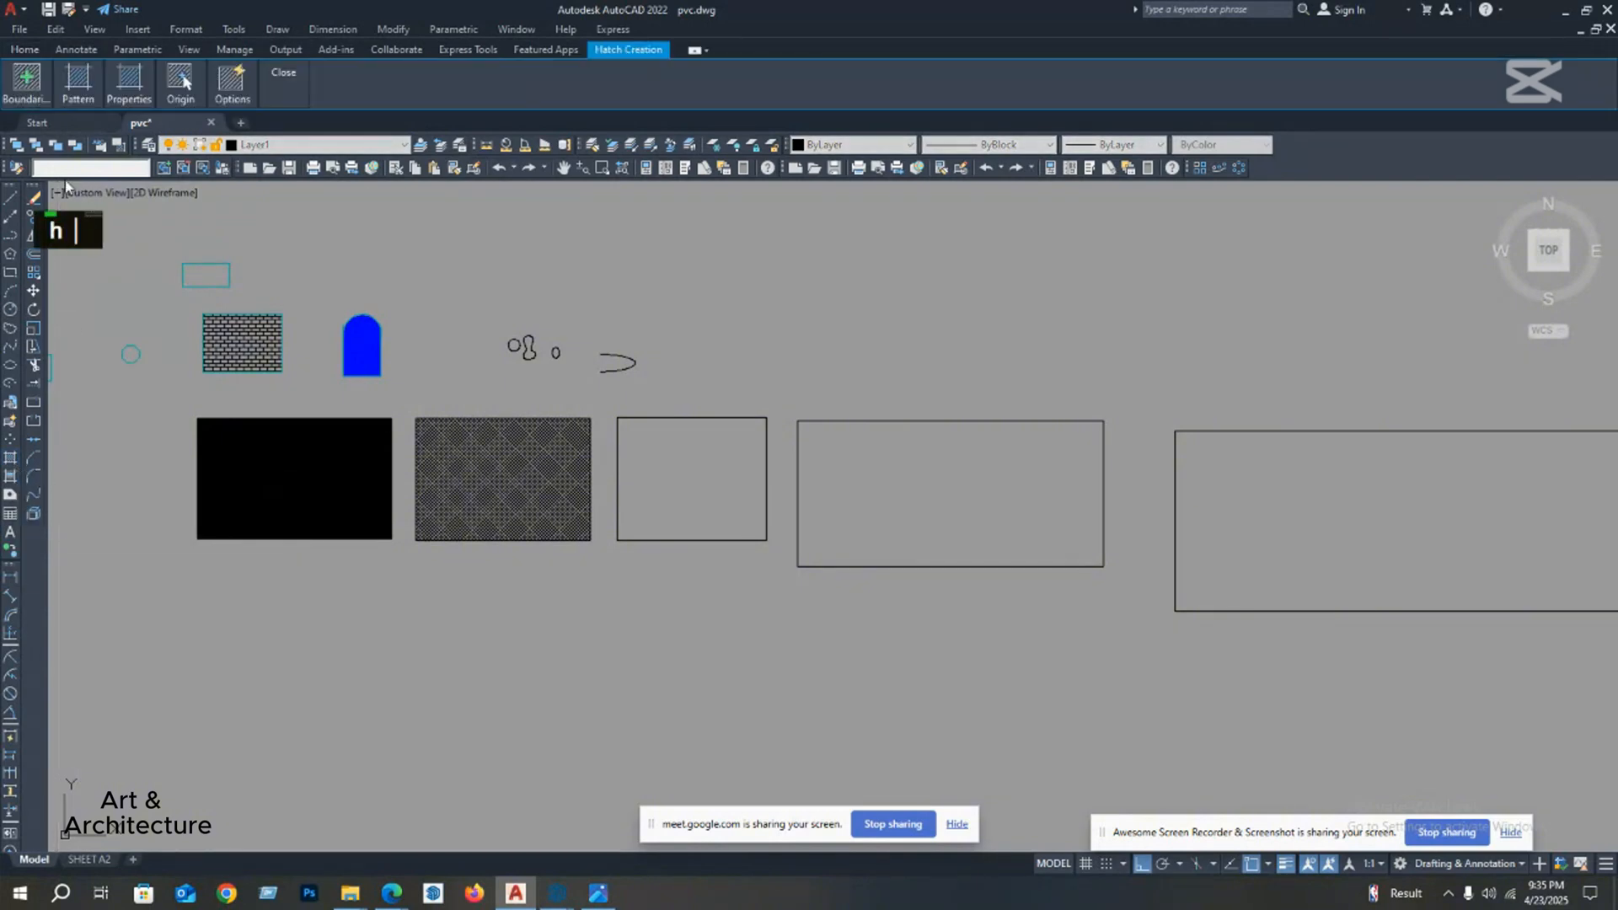
{"action": "mouse_move", "coordinate": [32, 95]}
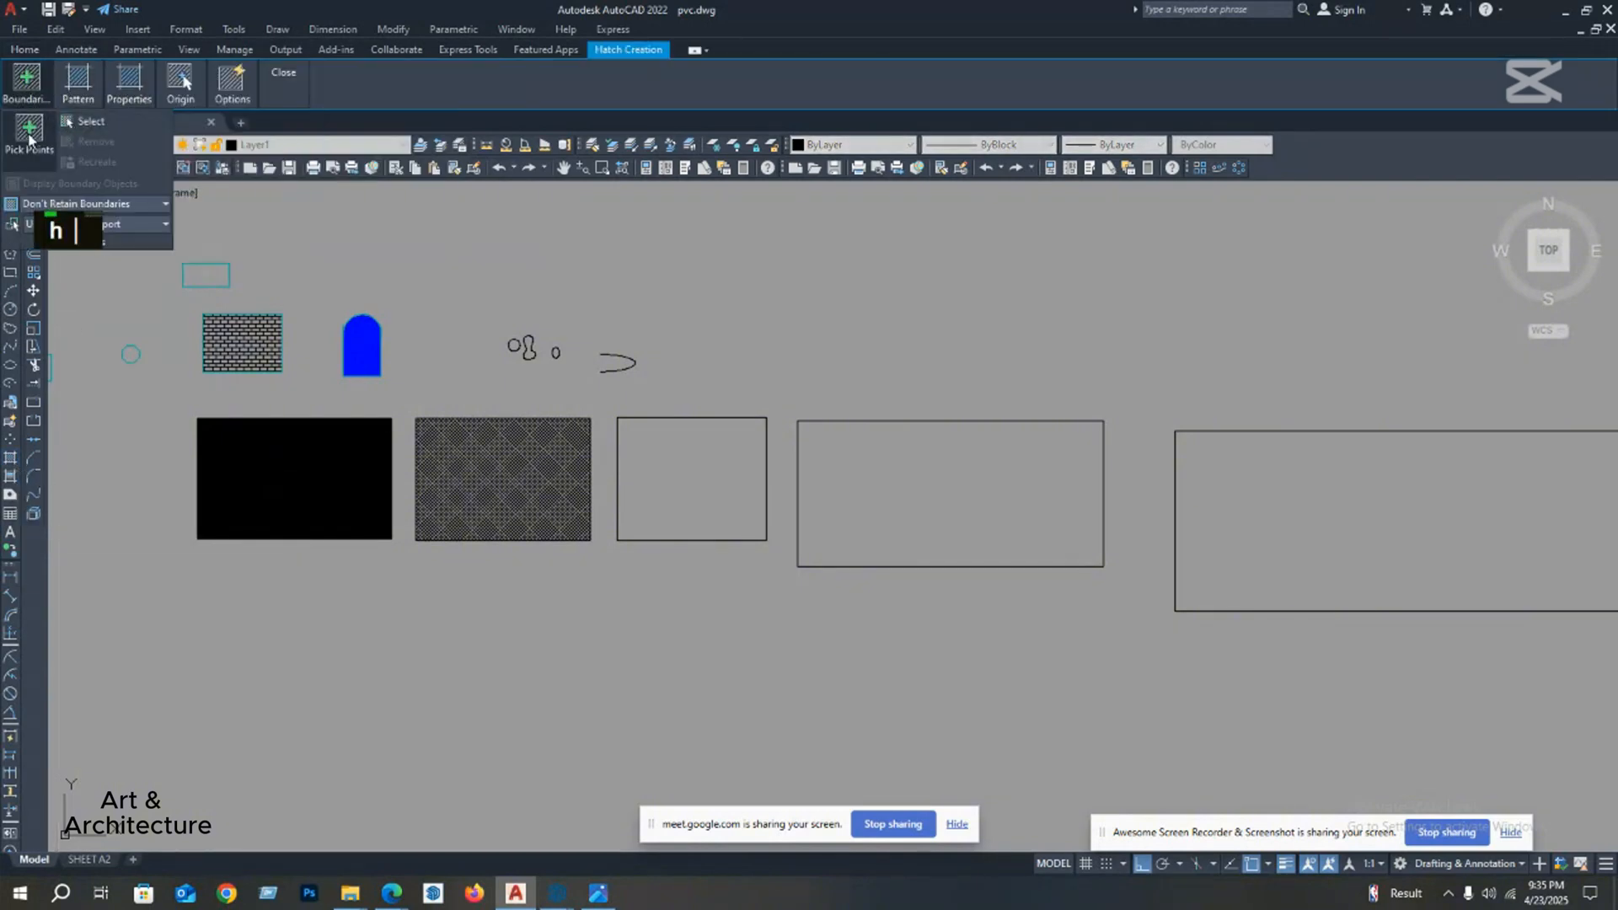
{"action": "mouse_move", "coordinate": [78, 84]}
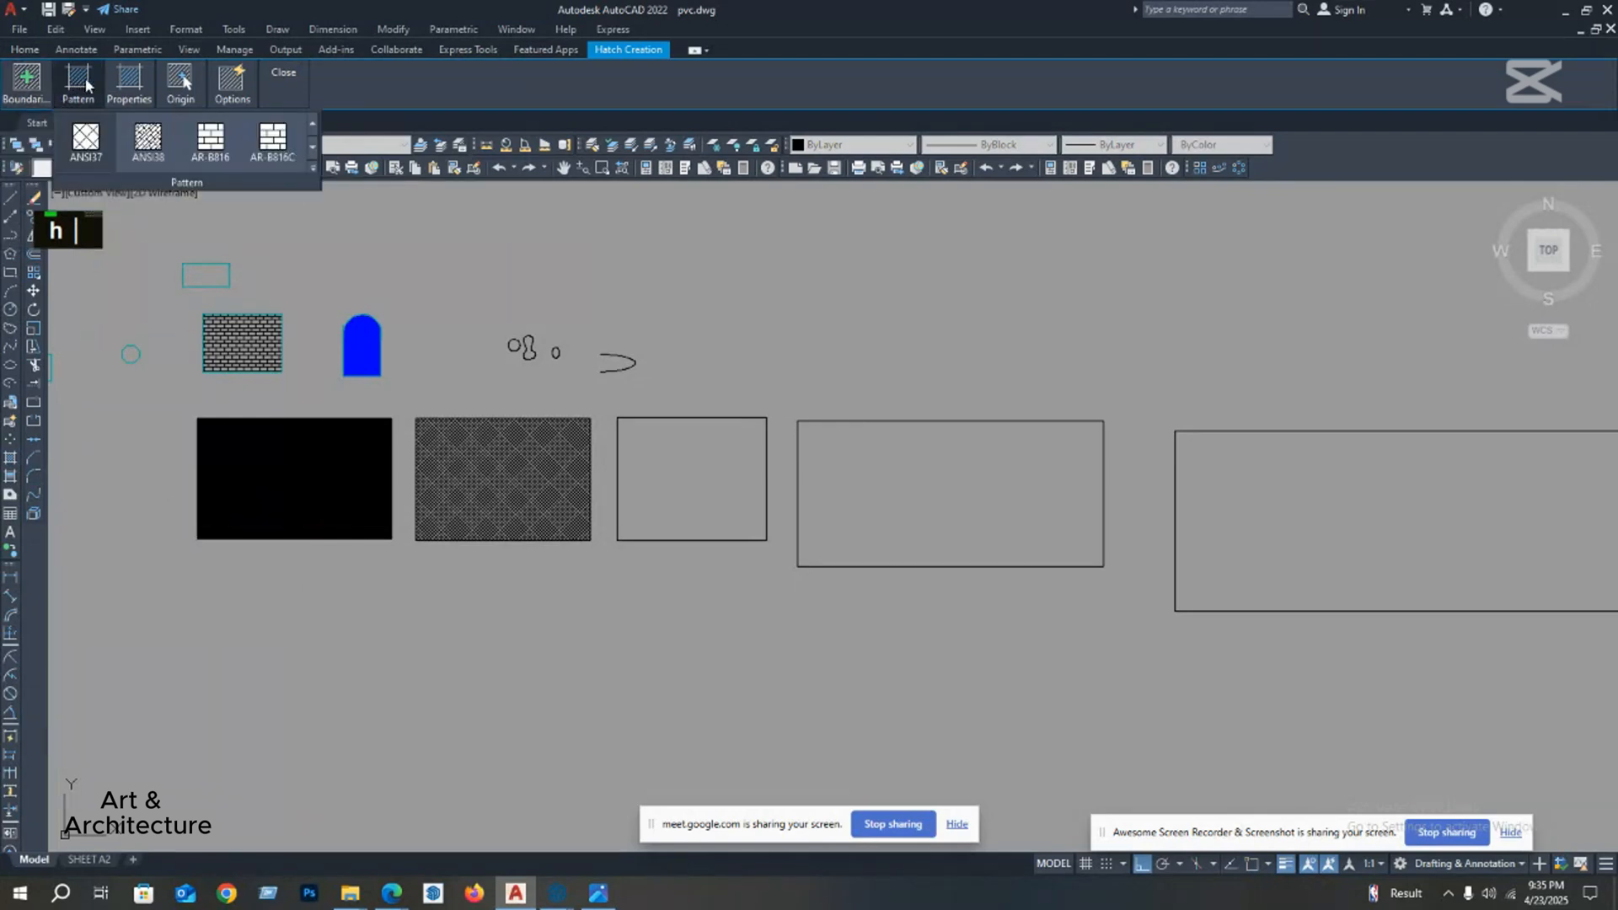
{"action": "mouse_move", "coordinate": [129, 84]}
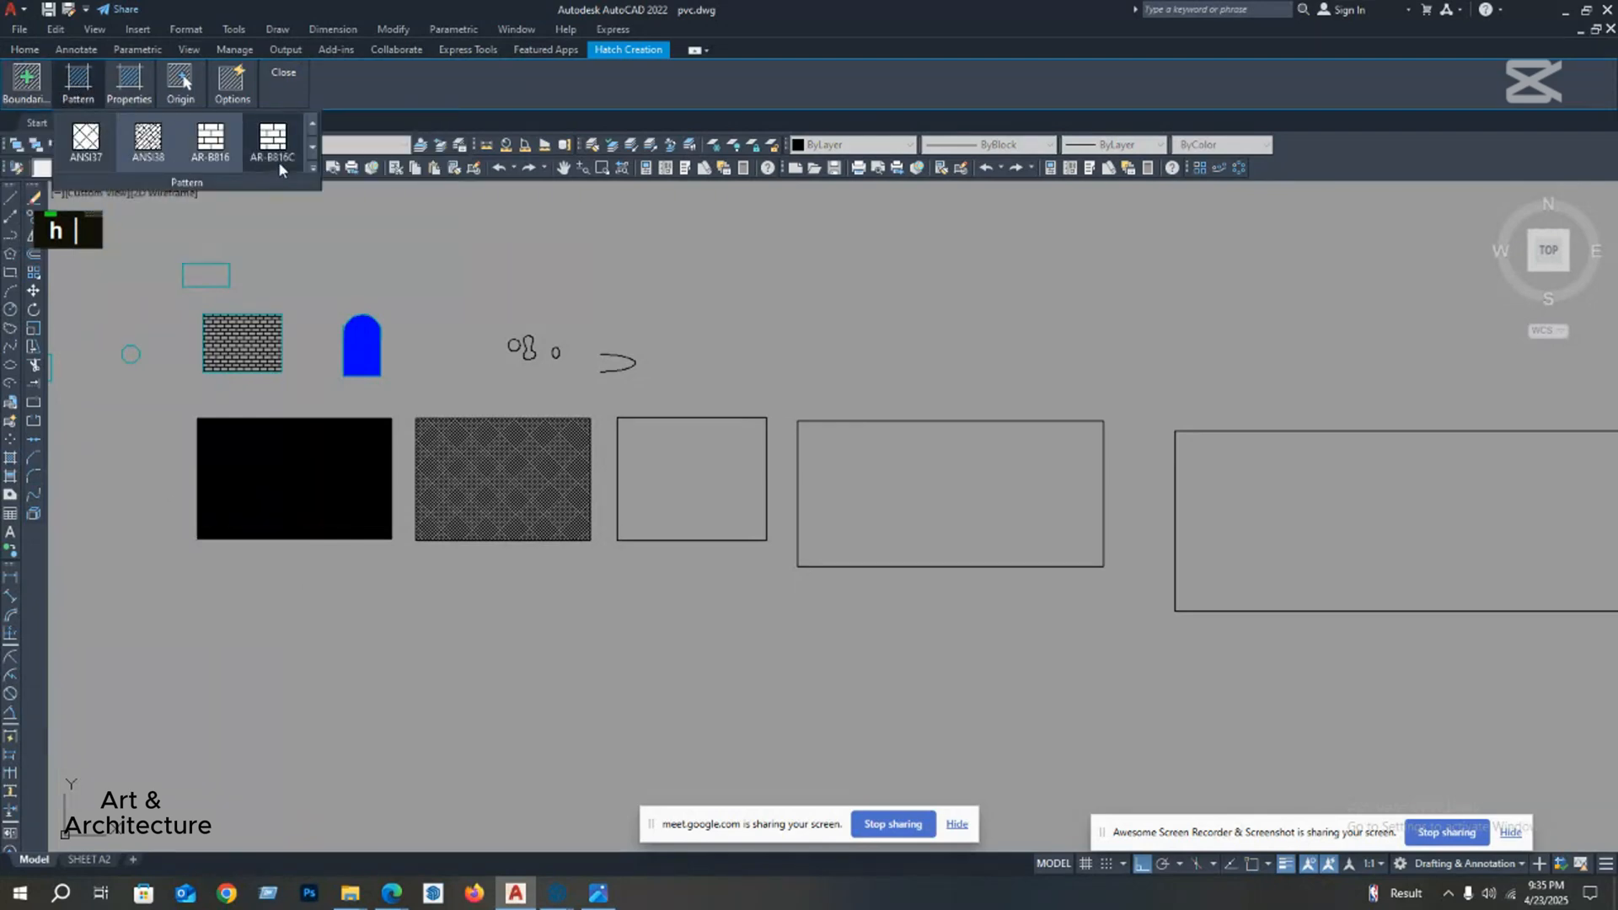
{"action": "left_click", "coordinate": [308, 167]}
{"action": "scroll", "coordinate": [159, 287], "scroll_direction": "down", "scroll_amount": 2}
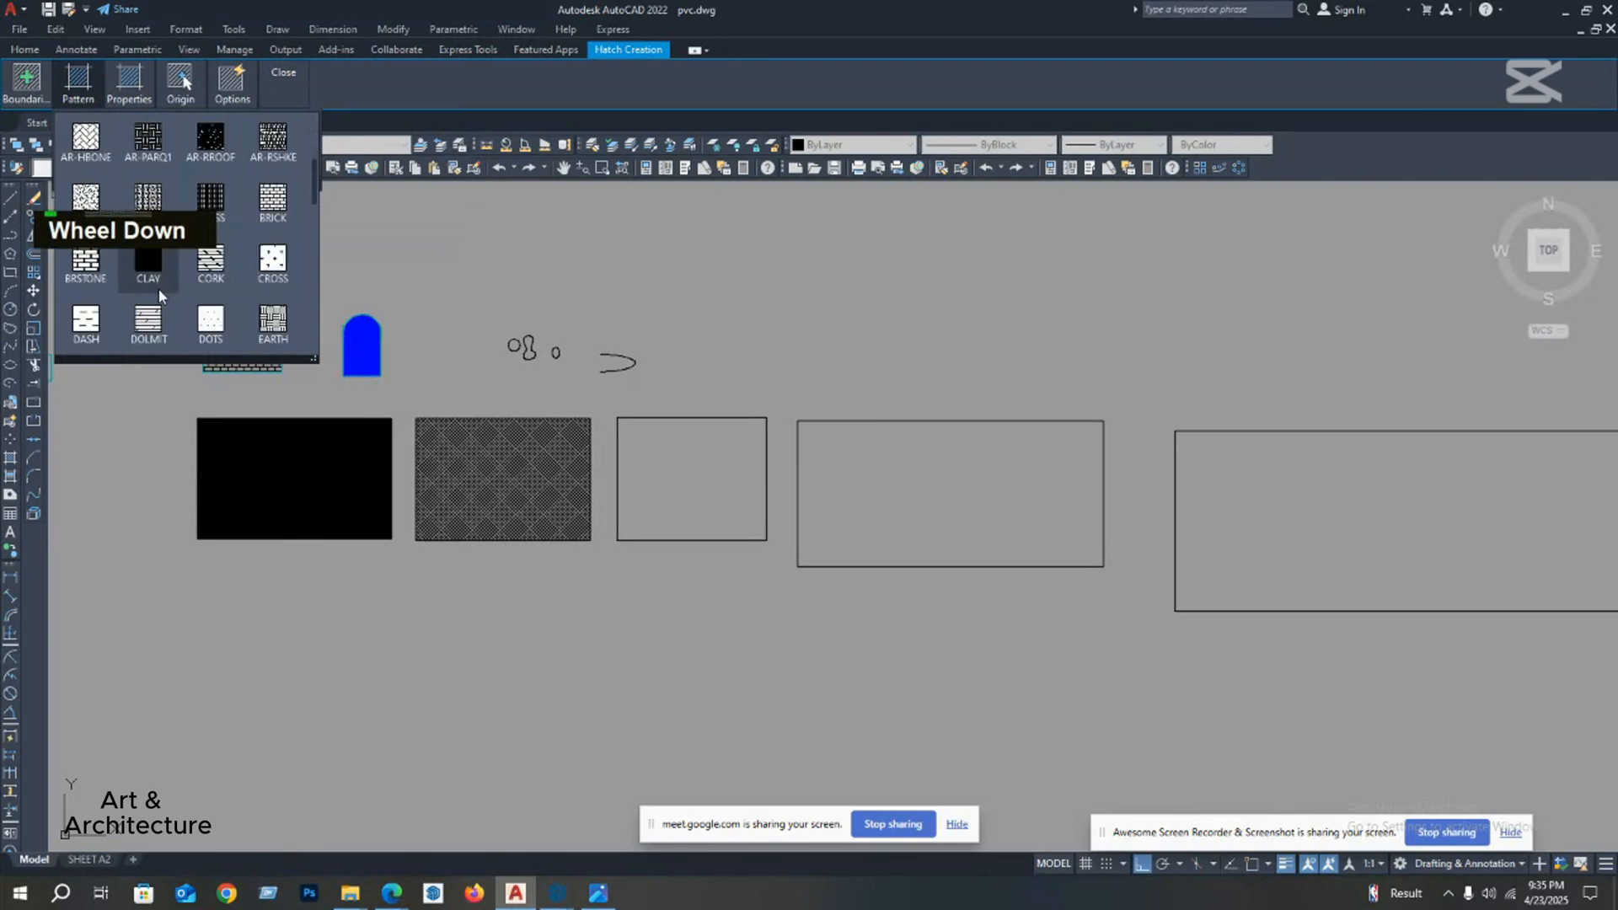
{"action": "scroll", "coordinate": [194, 295], "scroll_direction": "down", "scroll_amount": 4}
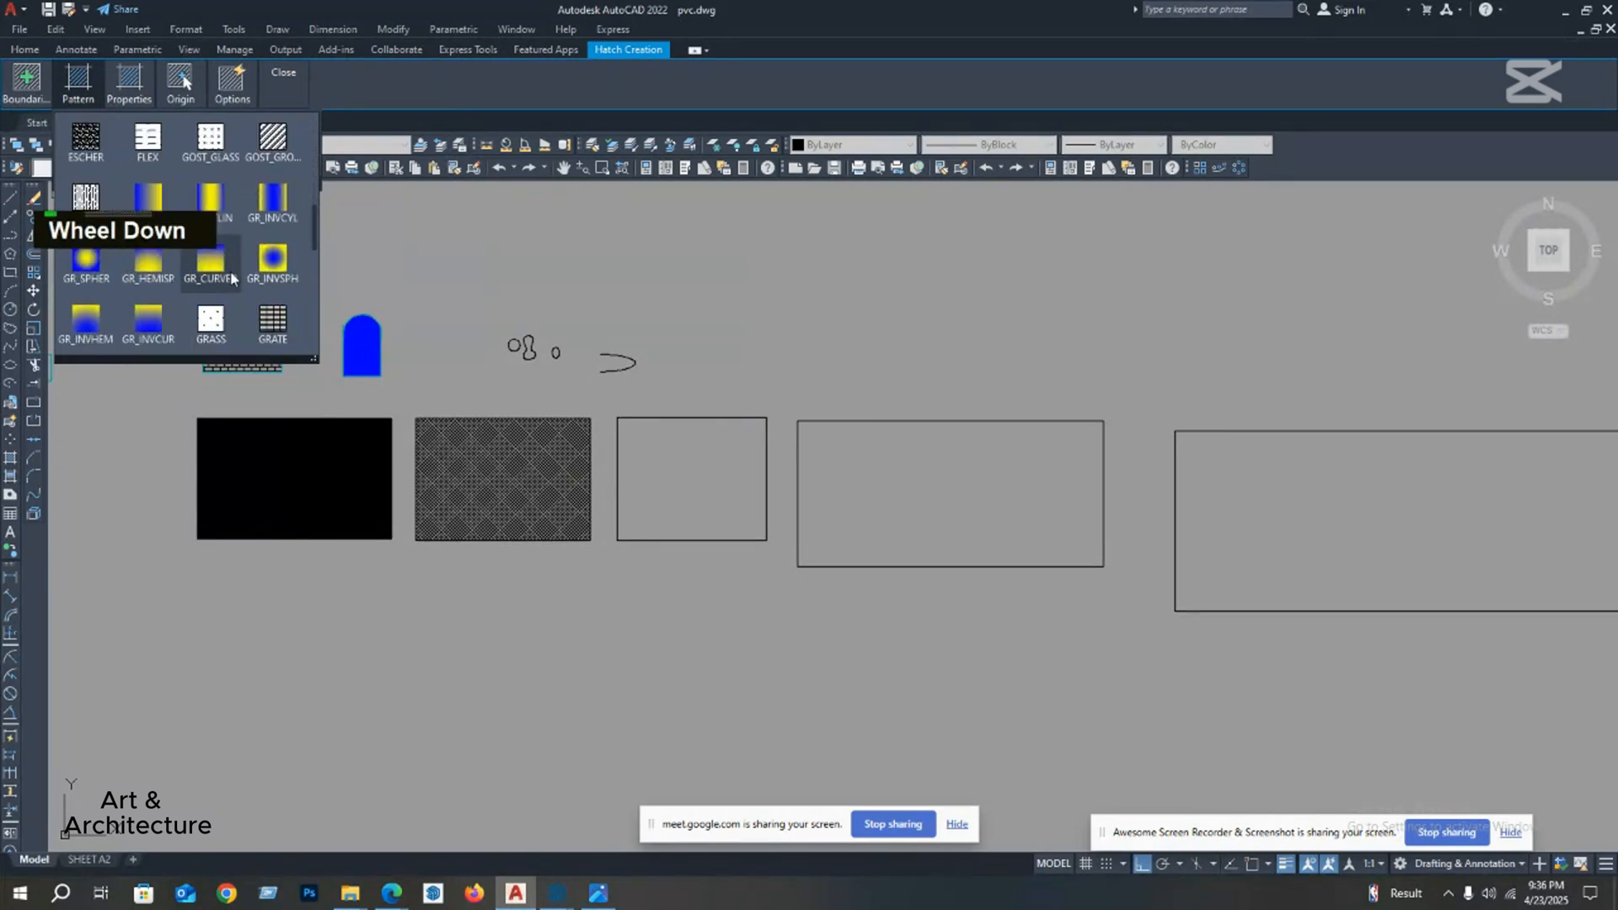
{"action": "scroll", "coordinate": [228, 278], "scroll_direction": "down", "scroll_amount": 1}
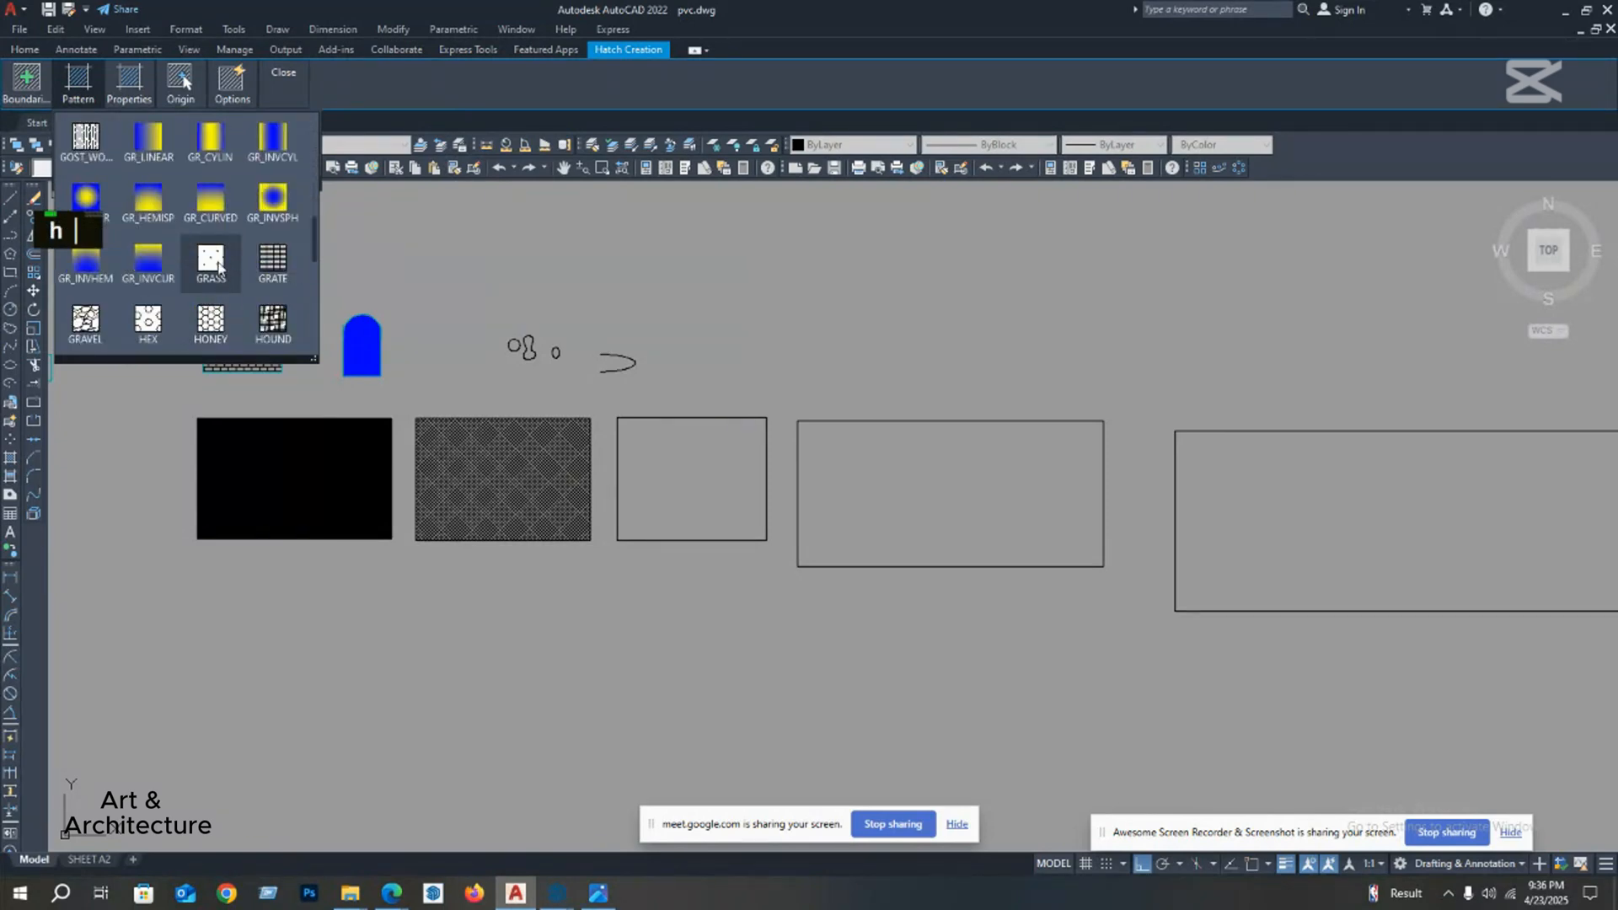
{"action": "scroll", "coordinate": [217, 267], "scroll_direction": "up", "scroll_amount": 1}
{"action": "scroll", "coordinate": [218, 266], "scroll_direction": "down", "scroll_amount": 1}
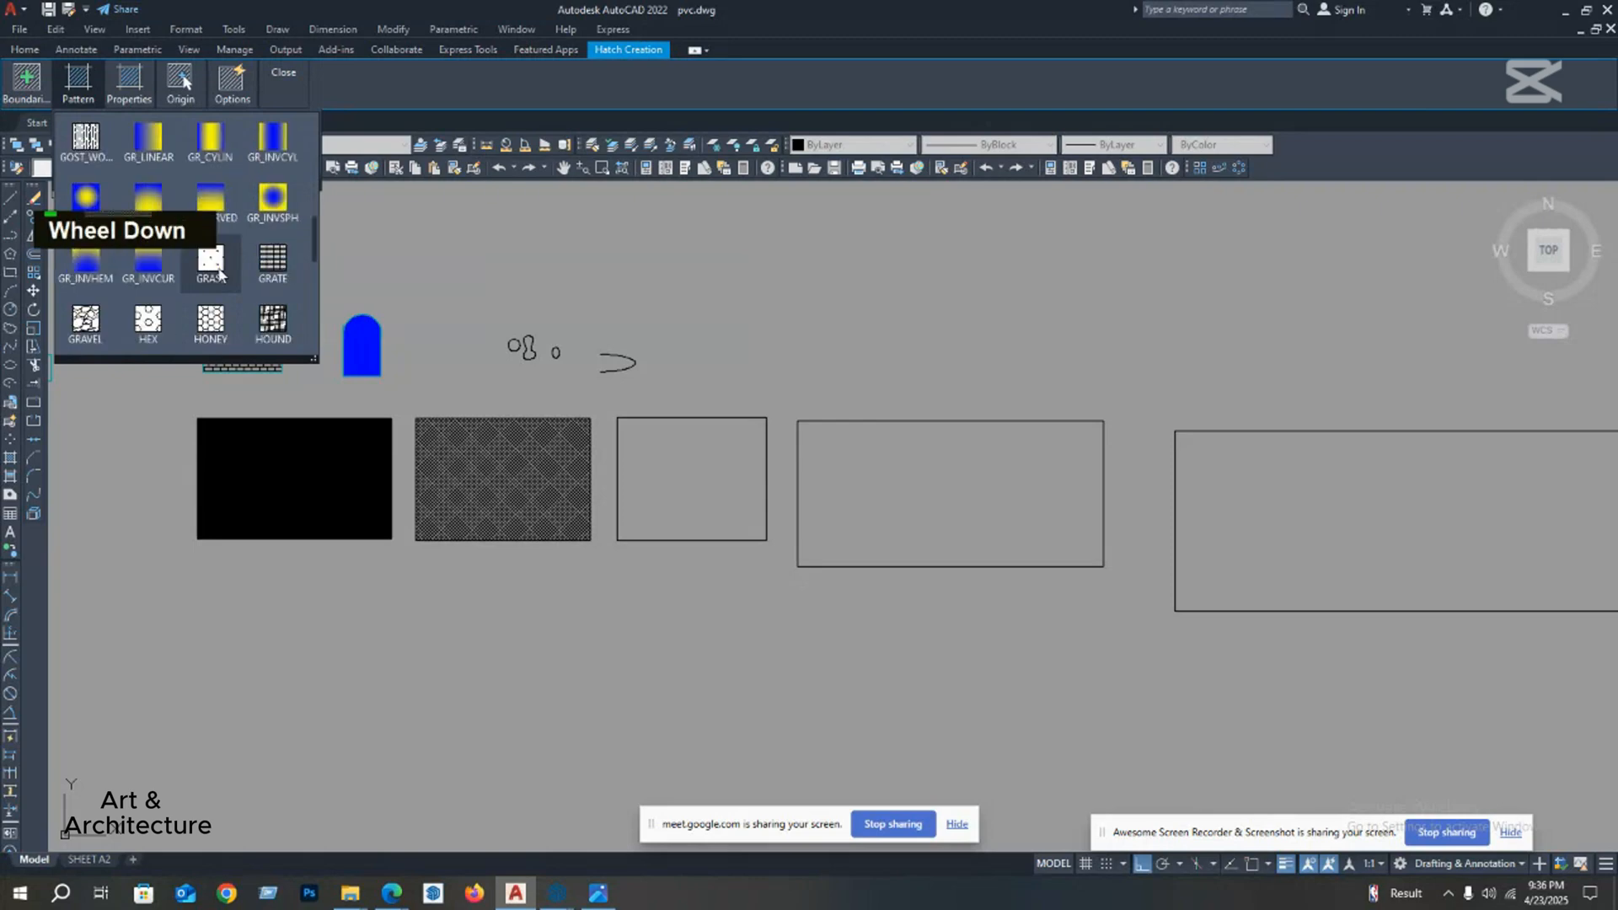
{"action": "type", "text": "h"}
{"action": "left_click", "coordinate": [186, 95]}
Step: Set the hatch colour to dark red 153,27,30 and fill the fourth rectangle in the row
{"action": "mouse_move", "coordinate": [132, 89]}
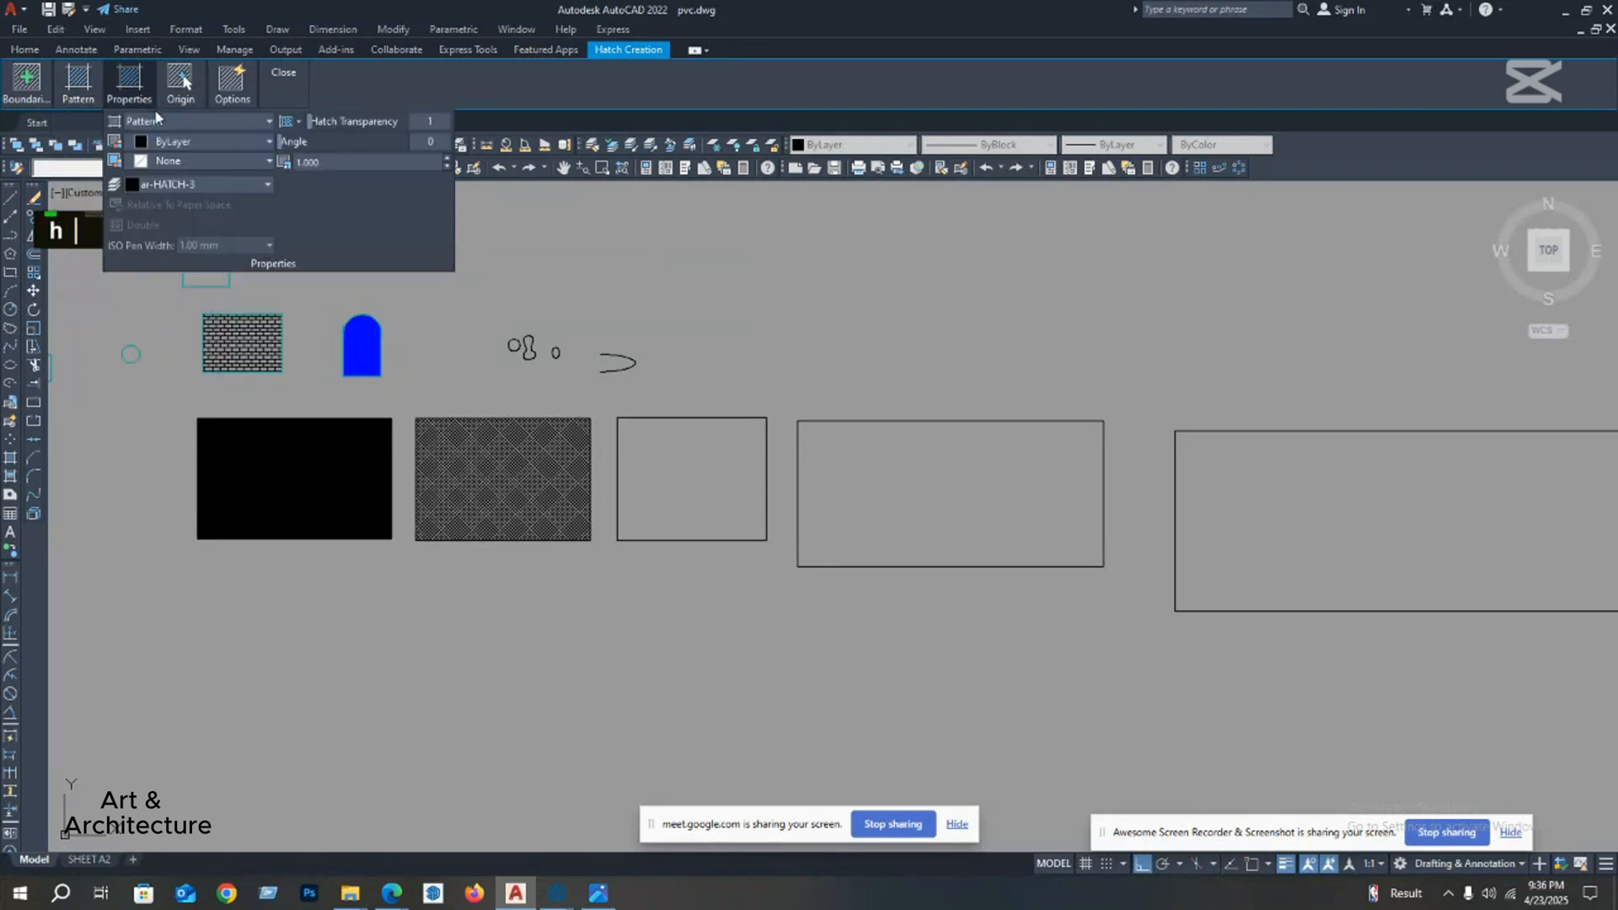
{"action": "left_click", "coordinate": [168, 142]}
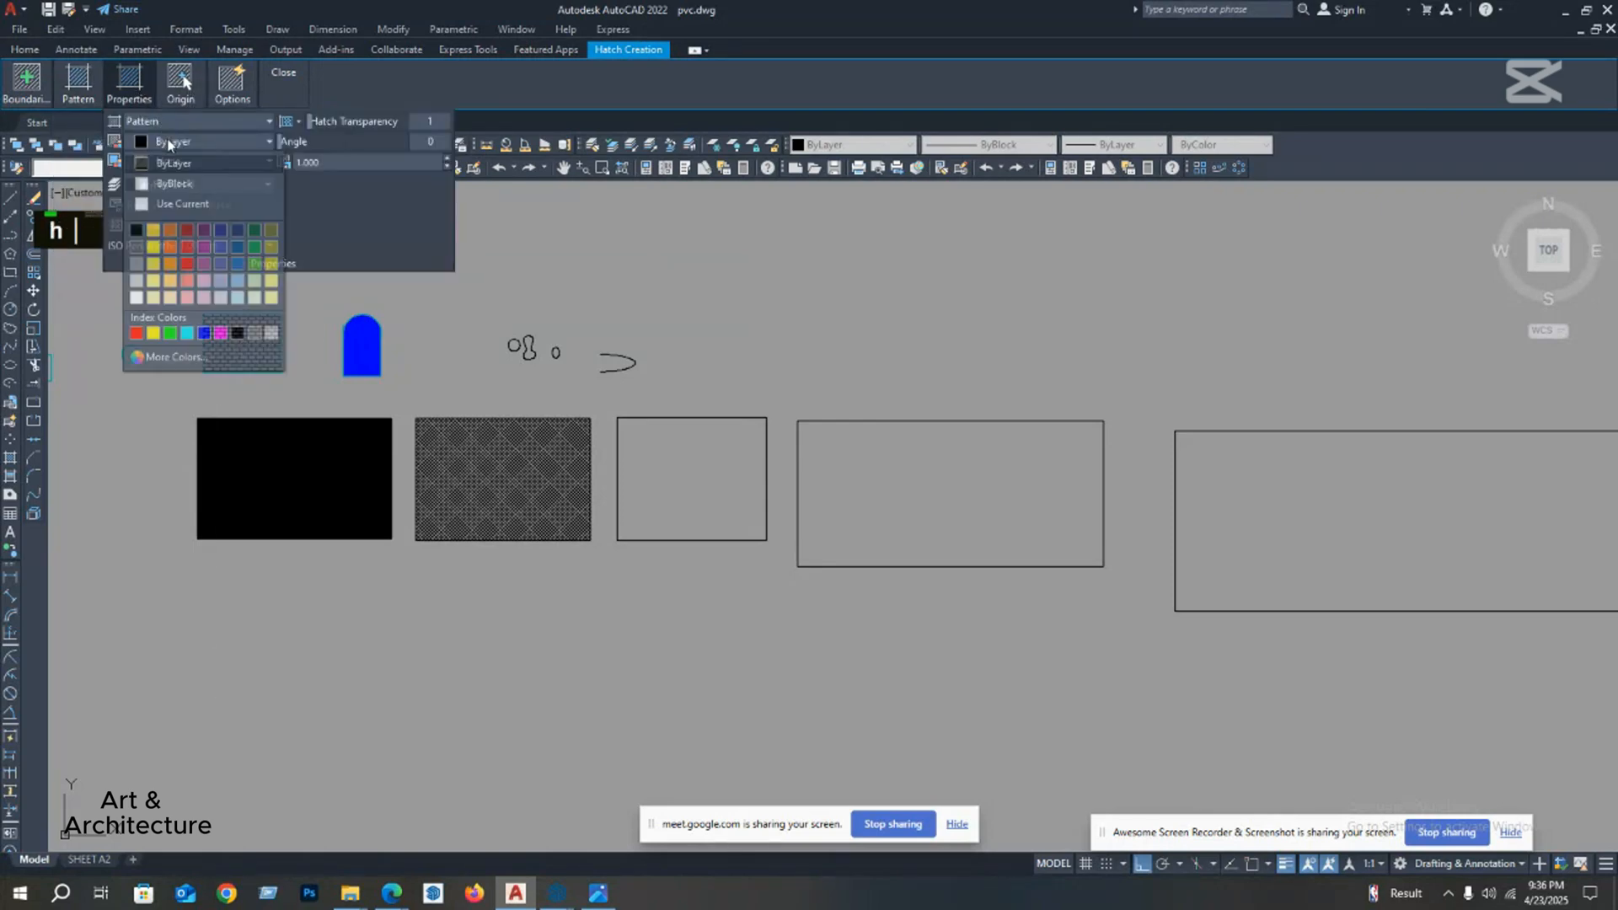
{"action": "left_click", "coordinate": [186, 231]}
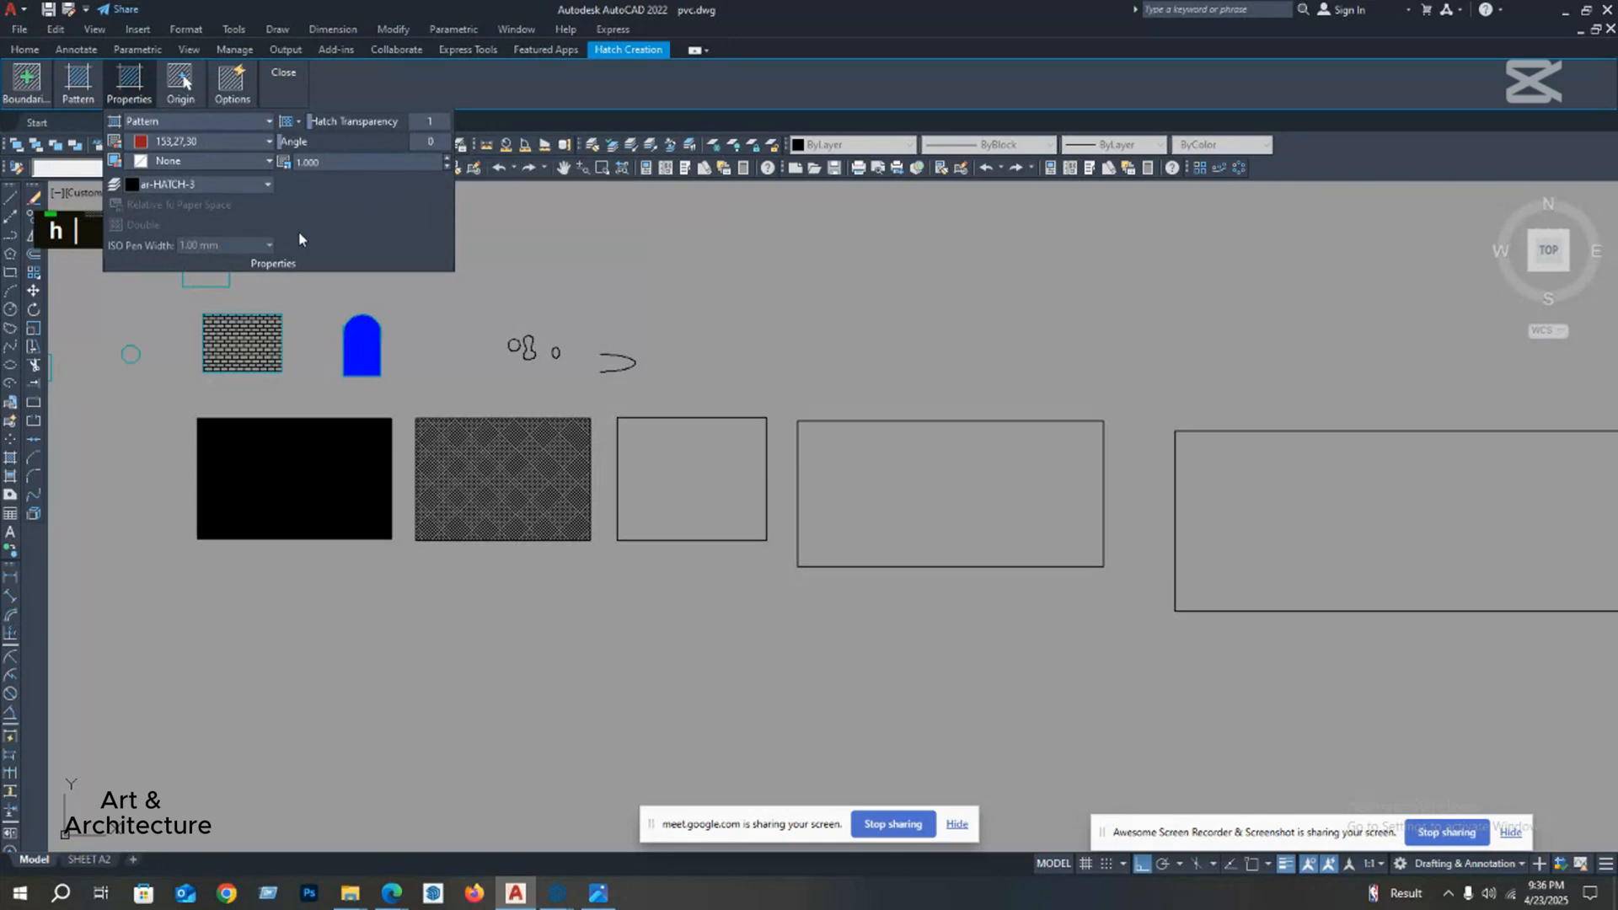
{"action": "left_click", "coordinate": [902, 509]}
{"action": "middle_click_drag", "start_coordinate": [901, 509], "coordinate": [800, 480]}
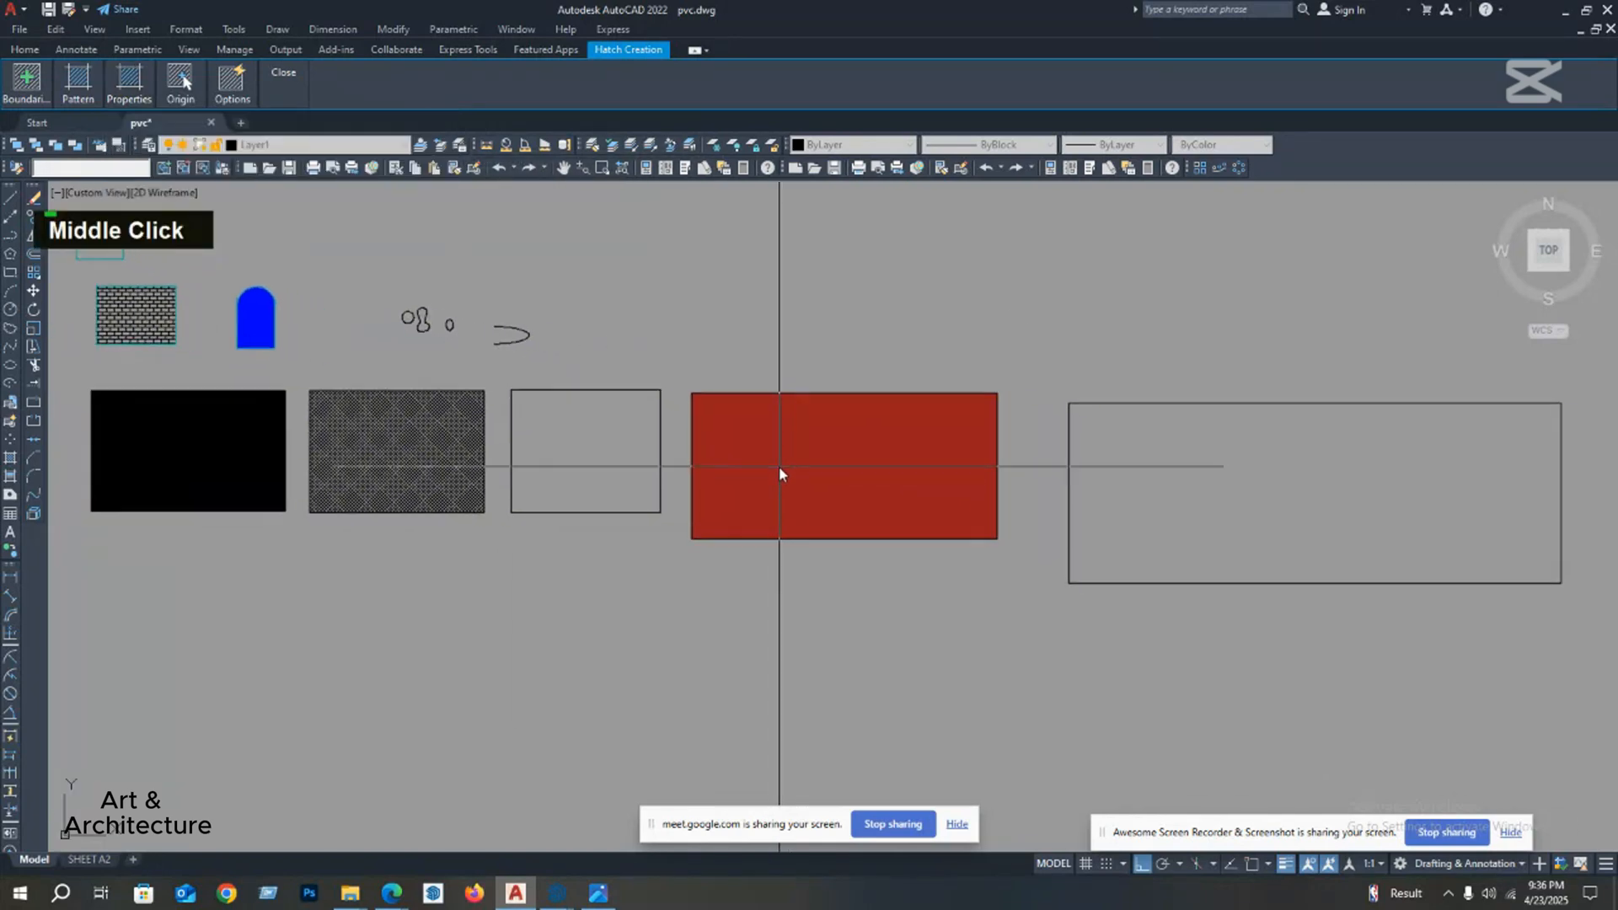
{"action": "key", "text": "space"}
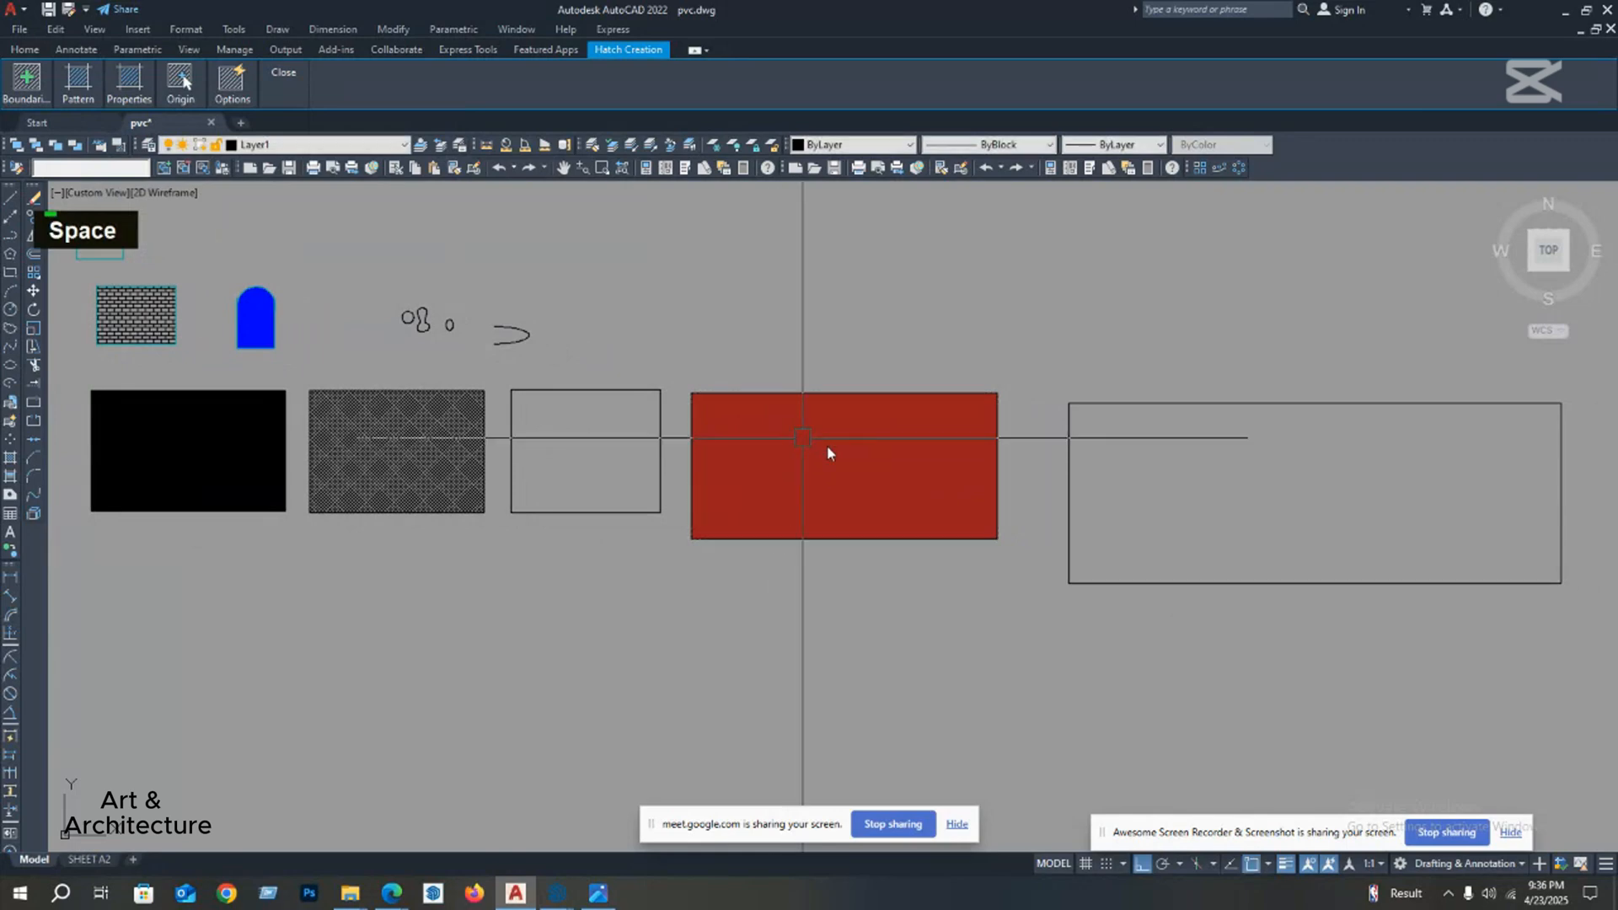
Step: Set the GRASS hatch scale of the fourth rectangle to 100, clear the selection and inspect the pattern
{"action": "scroll", "coordinate": [827, 454], "scroll_direction": "up", "scroll_amount": 5}
{"action": "middle_click_drag", "start_coordinate": [812, 472], "coordinate": [694, 448]}
{"action": "double_click", "coordinate": [704, 426]}
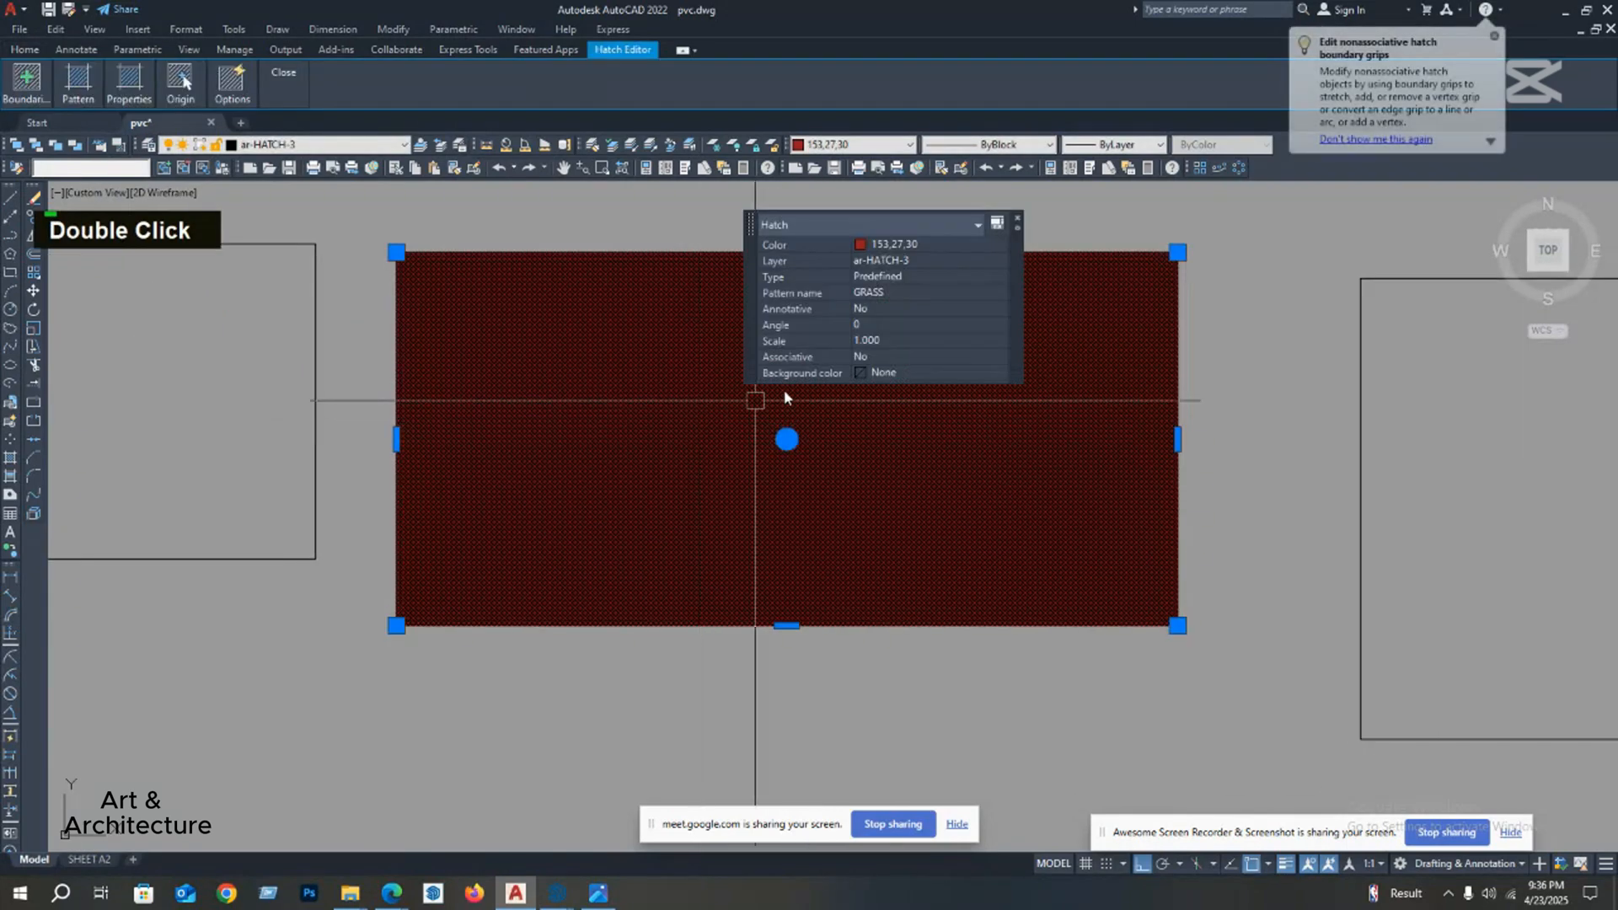
{"action": "left_click", "coordinate": [883, 339]}
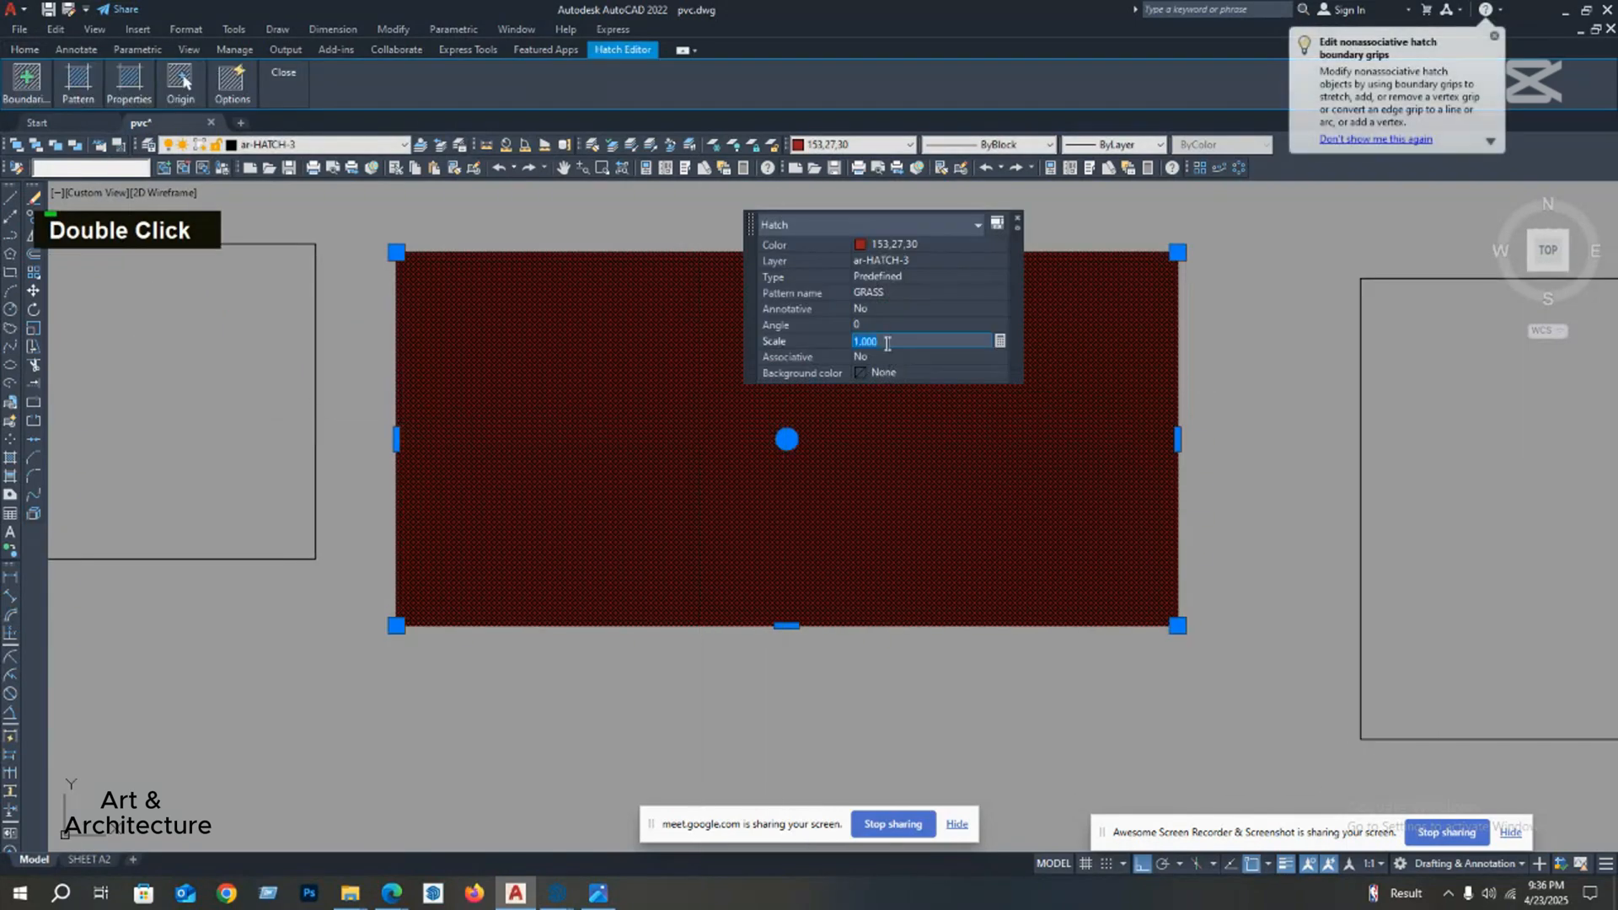
{"action": "type", "text": "100"}
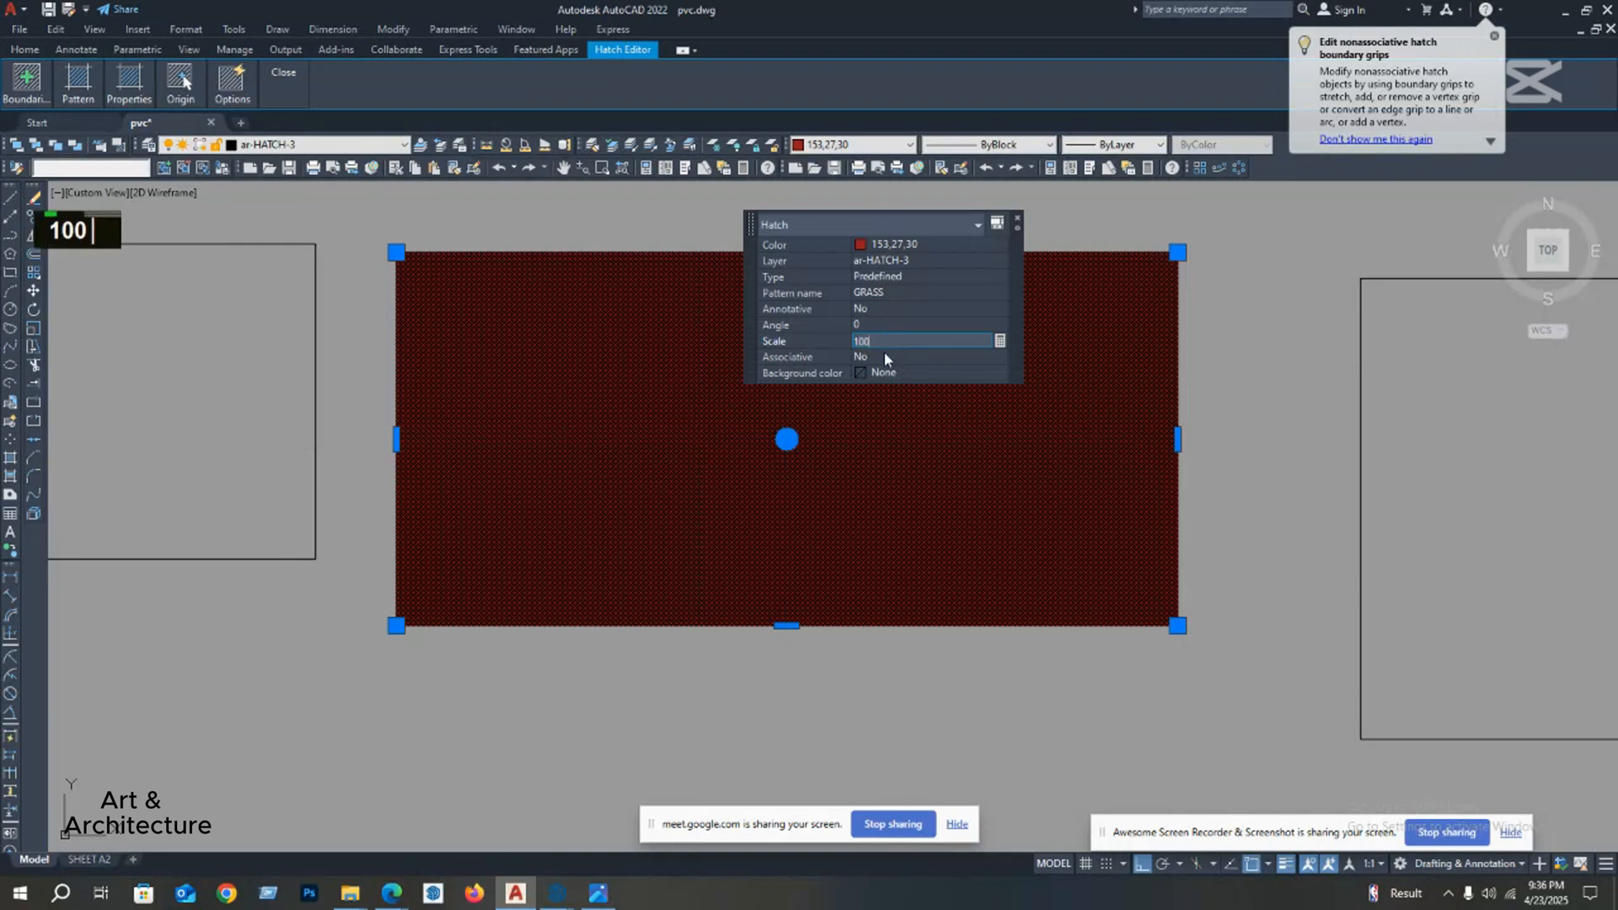
{"action": "key", "text": "Return"}
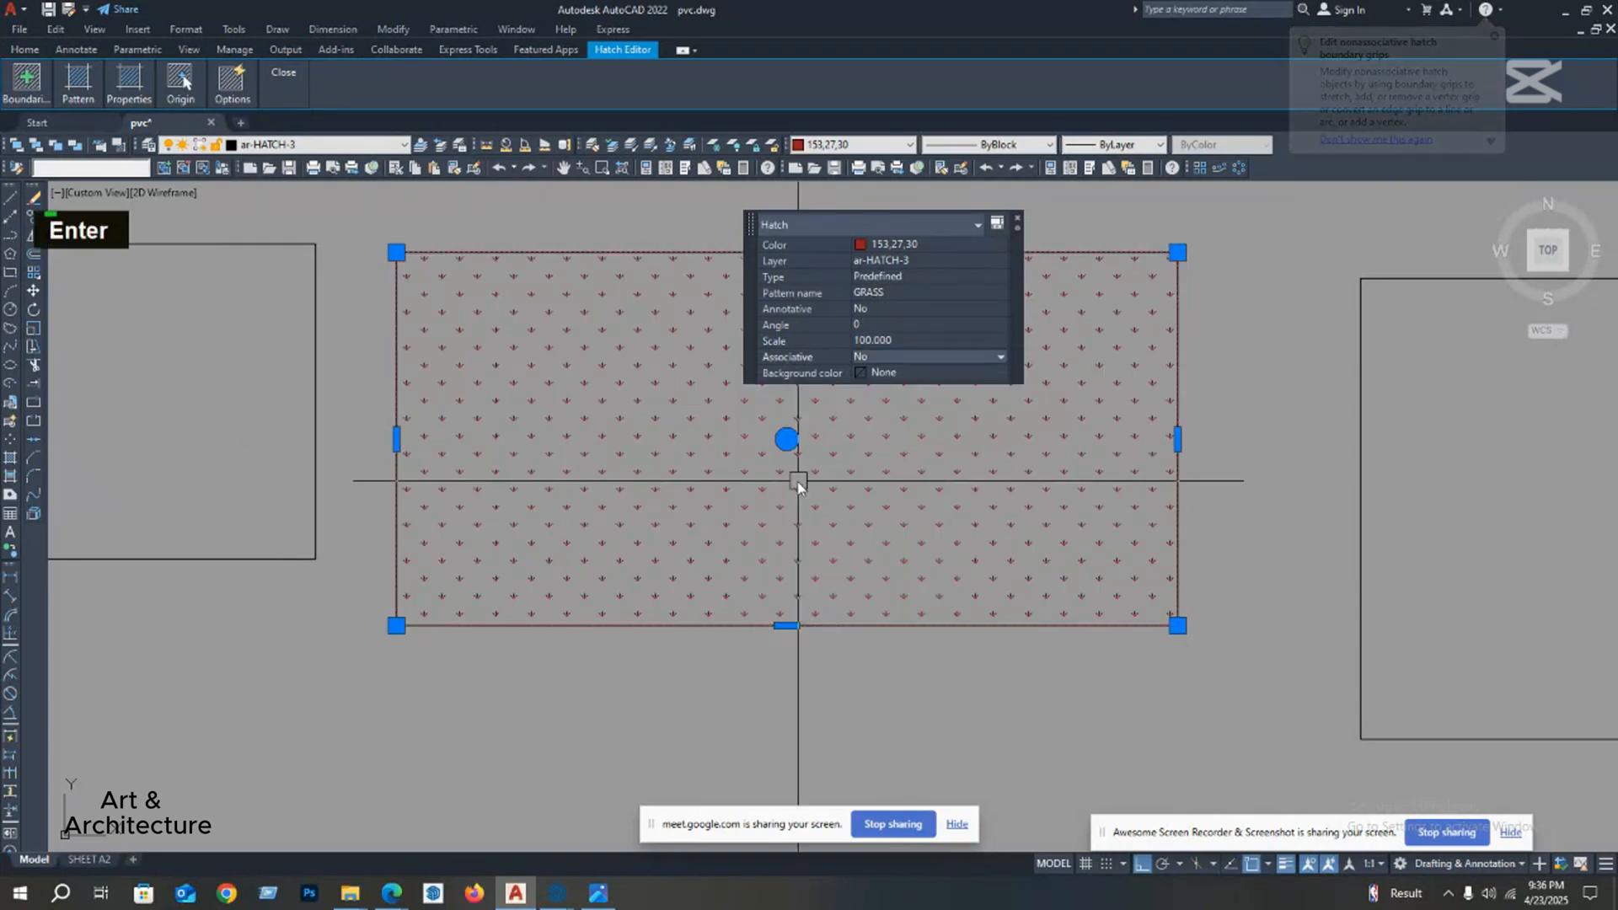
{"action": "scroll", "coordinate": [716, 480], "scroll_direction": "down", "scroll_amount": 4}
{"action": "key", "text": "Escape"}
{"action": "scroll", "coordinate": [710, 444], "scroll_direction": "up", "scroll_amount": 4}
{"action": "scroll", "coordinate": [710, 444], "scroll_direction": "down", "scroll_amount": 3}
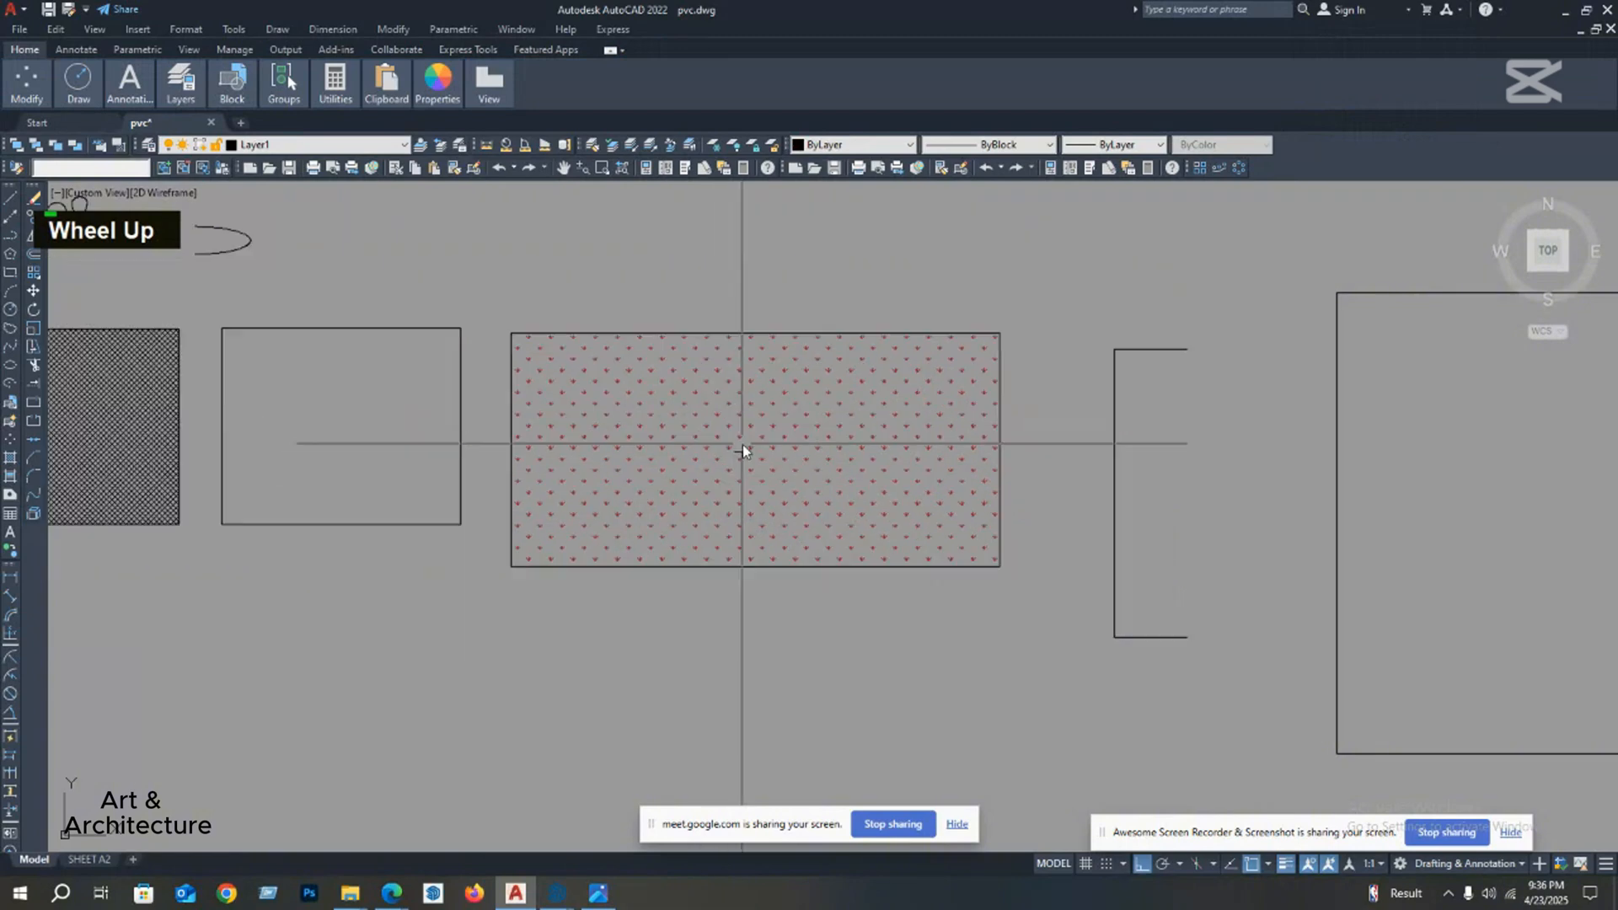
{"action": "mouse_move", "coordinate": [740, 448]}
{"action": "middle_mouse_down"}
{"action": "mouse_move", "coordinate": [715, 478]}
{"action": "mouse_move", "coordinate": [731, 471]}
{"action": "middle_mouse_up"}
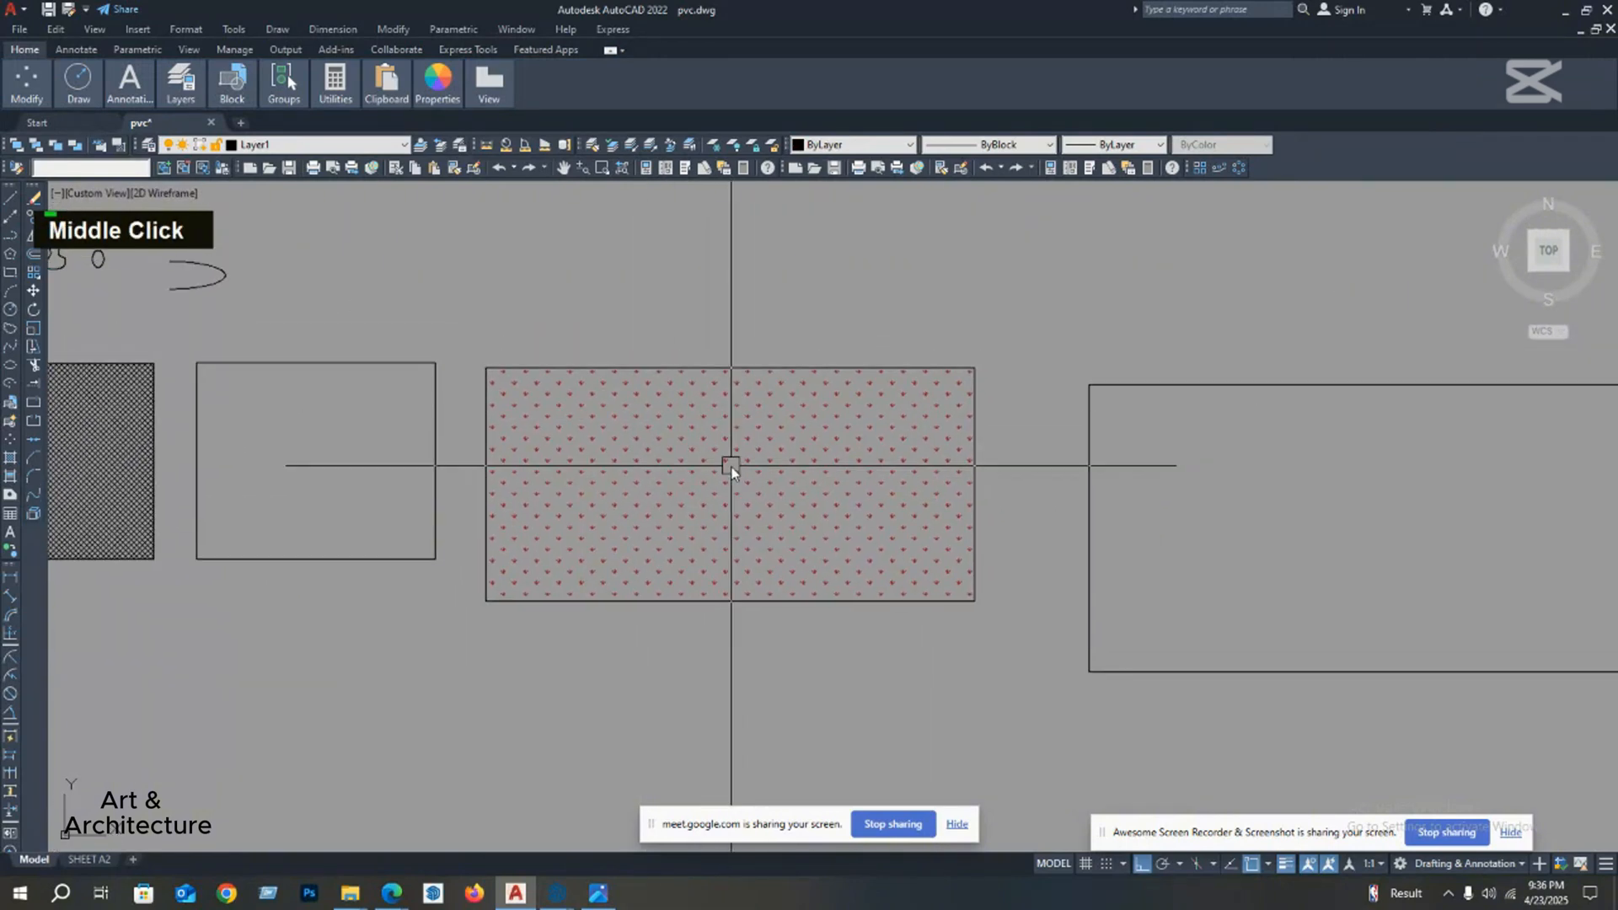
Step: Change the fourth rectangle's GRASS hatch colour to Green, then dismiss its properties and clear the selection
{"action": "double_click", "coordinate": [714, 477]}
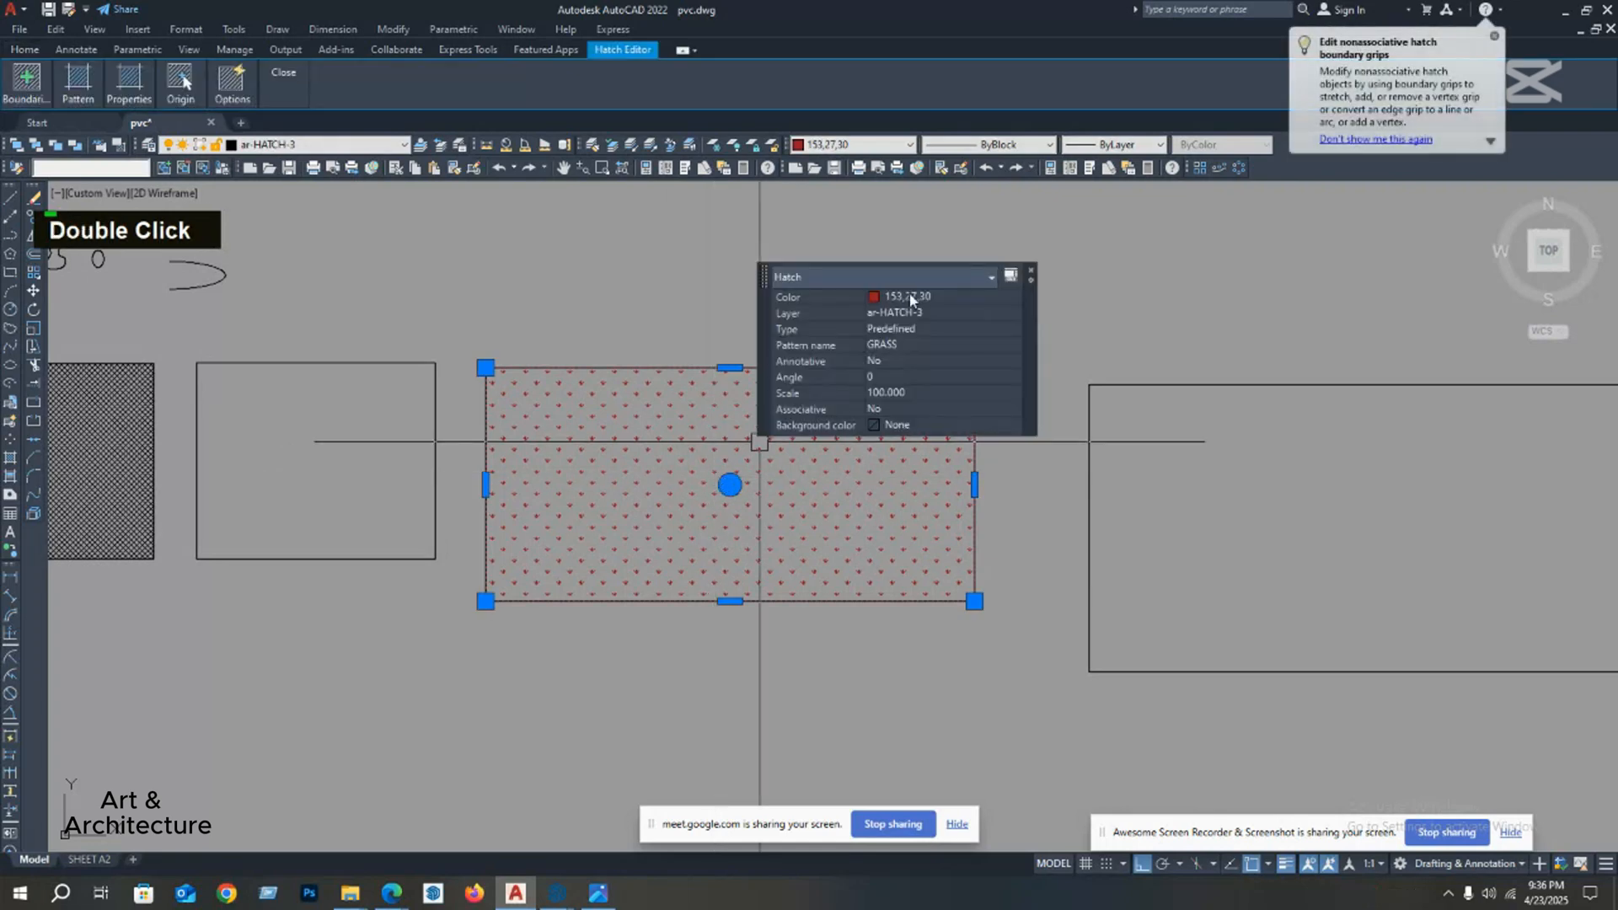
{"action": "left_click", "coordinate": [909, 297]}
{"action": "left_click", "coordinate": [909, 295]}
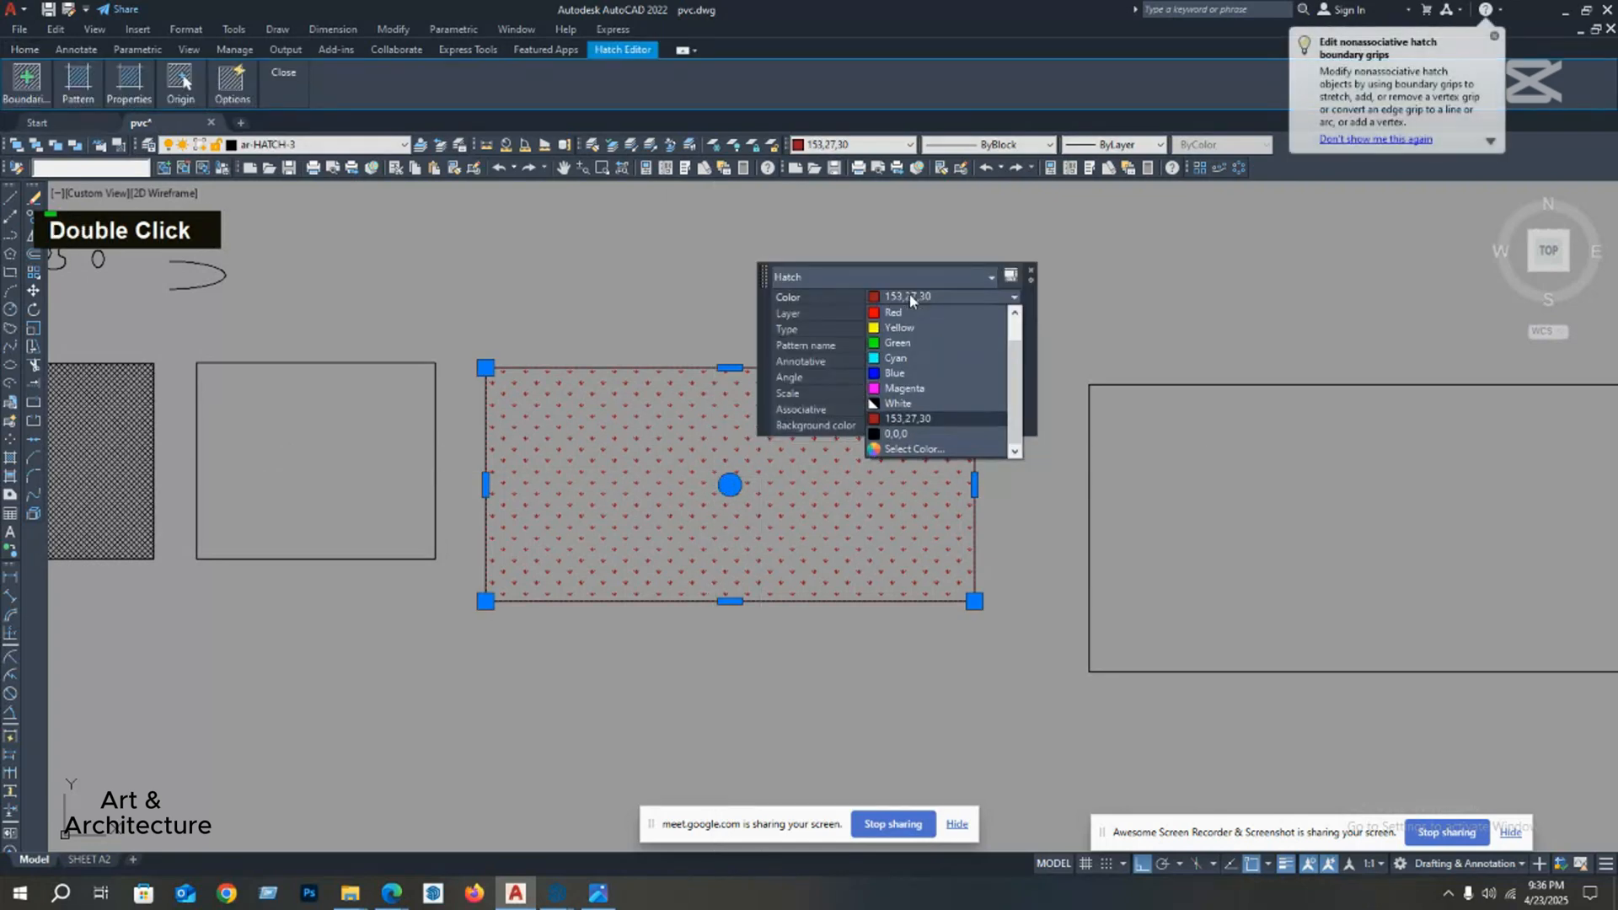
{"action": "left_click", "coordinate": [898, 342]}
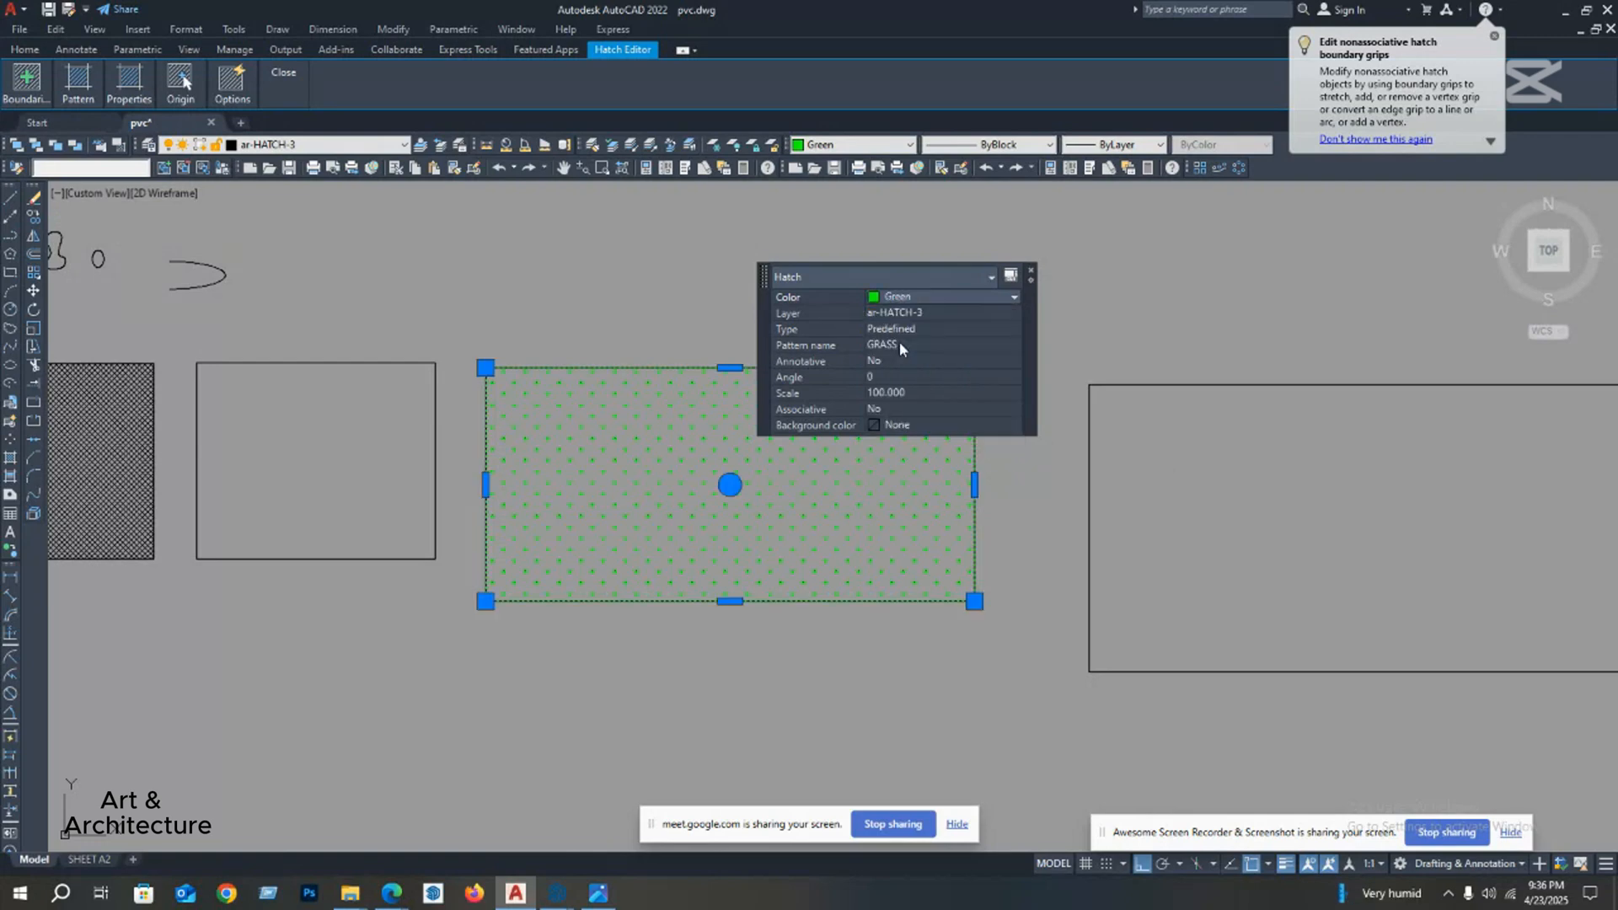
{"action": "left_click", "coordinate": [1029, 274]}
{"action": "scroll", "coordinate": [759, 433], "scroll_direction": "down", "scroll_amount": 3}
{"action": "key", "text": "Escape"}
{"action": "scroll", "coordinate": [686, 495], "scroll_direction": "down", "scroll_amount": 2}
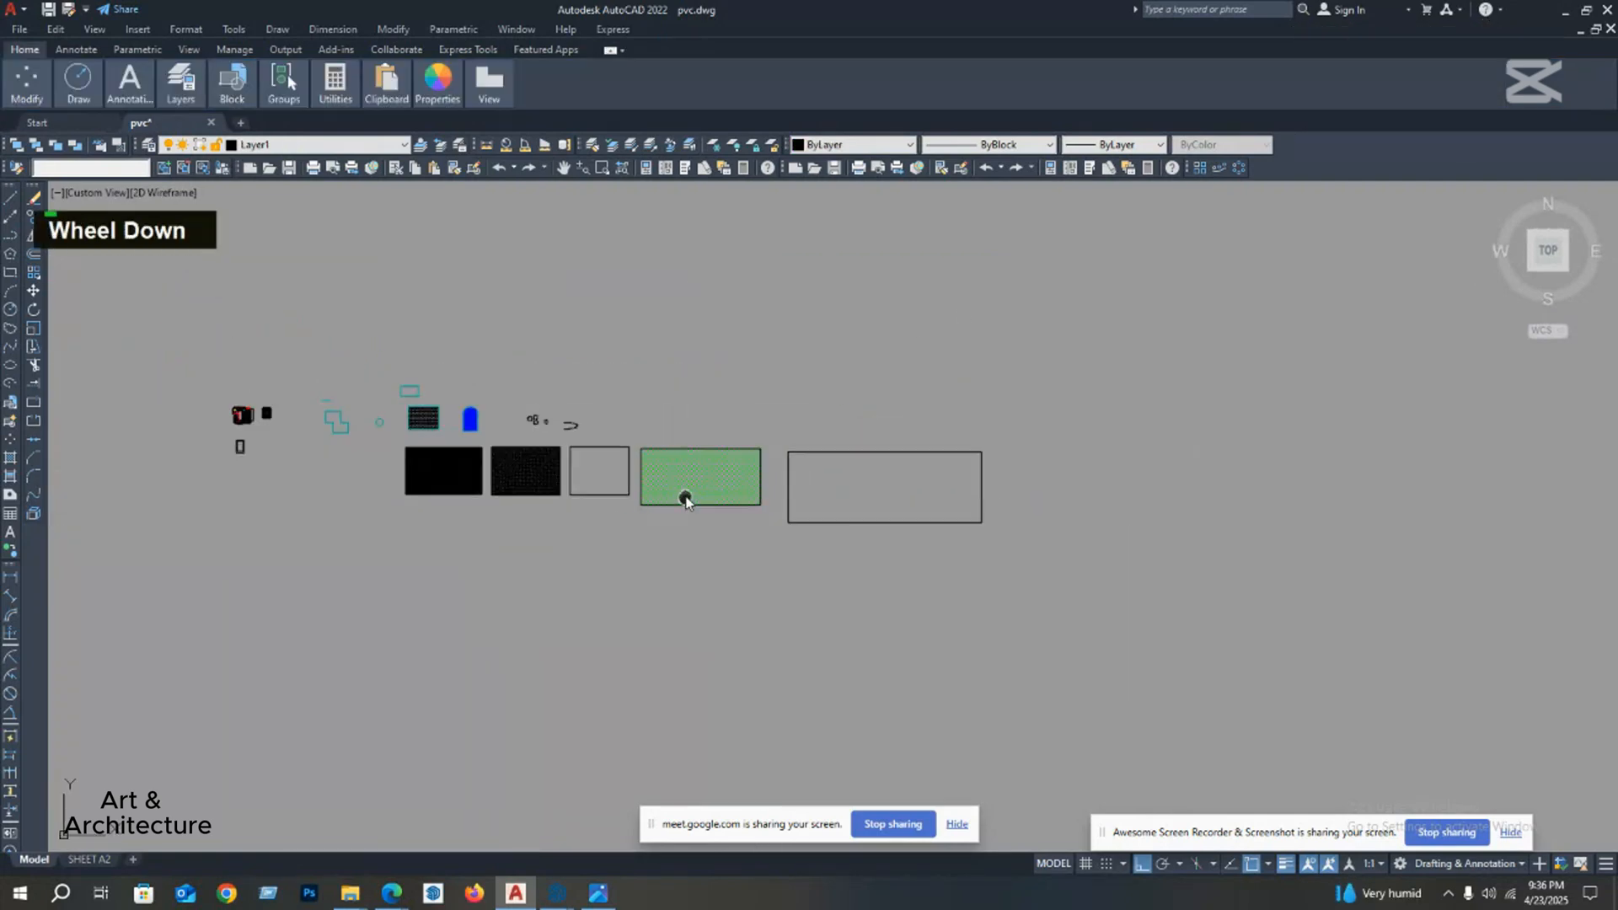
{"action": "middle_click_drag", "start_coordinate": [568, 520], "coordinate": [617, 469]}
{"action": "middle_click_drag", "start_coordinate": [388, 503], "coordinate": [431, 470]}
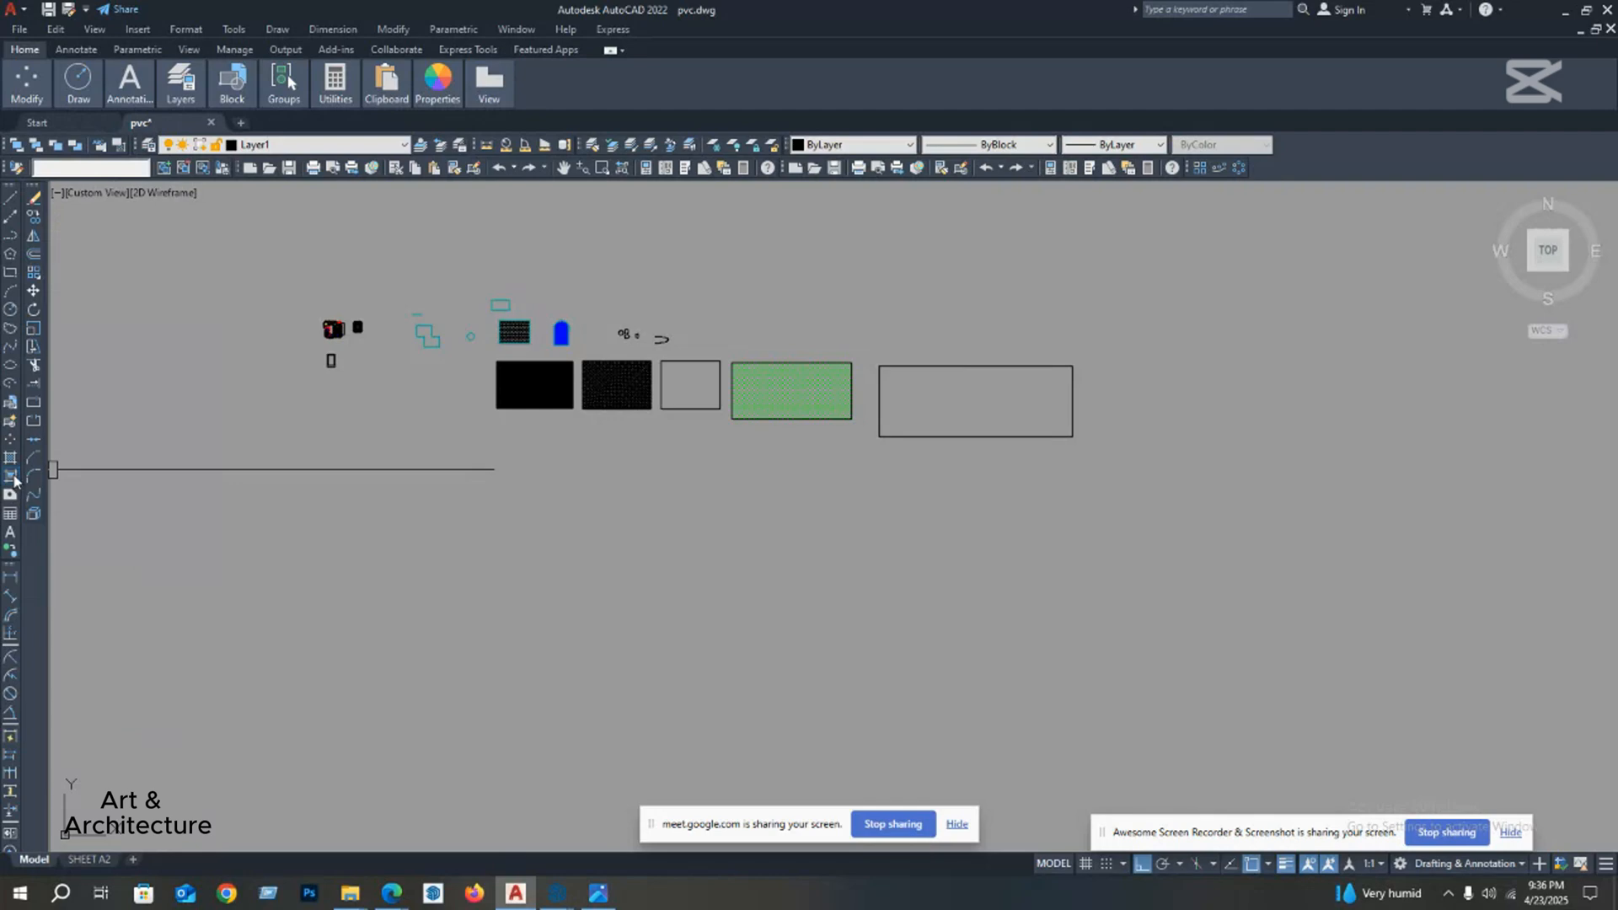
Step: Fill the fifth, widest rectangle in the row with the blue-to-yellow GR_LINEAR gradient and end the hatch command
{"action": "left_click", "coordinate": [11, 478]}
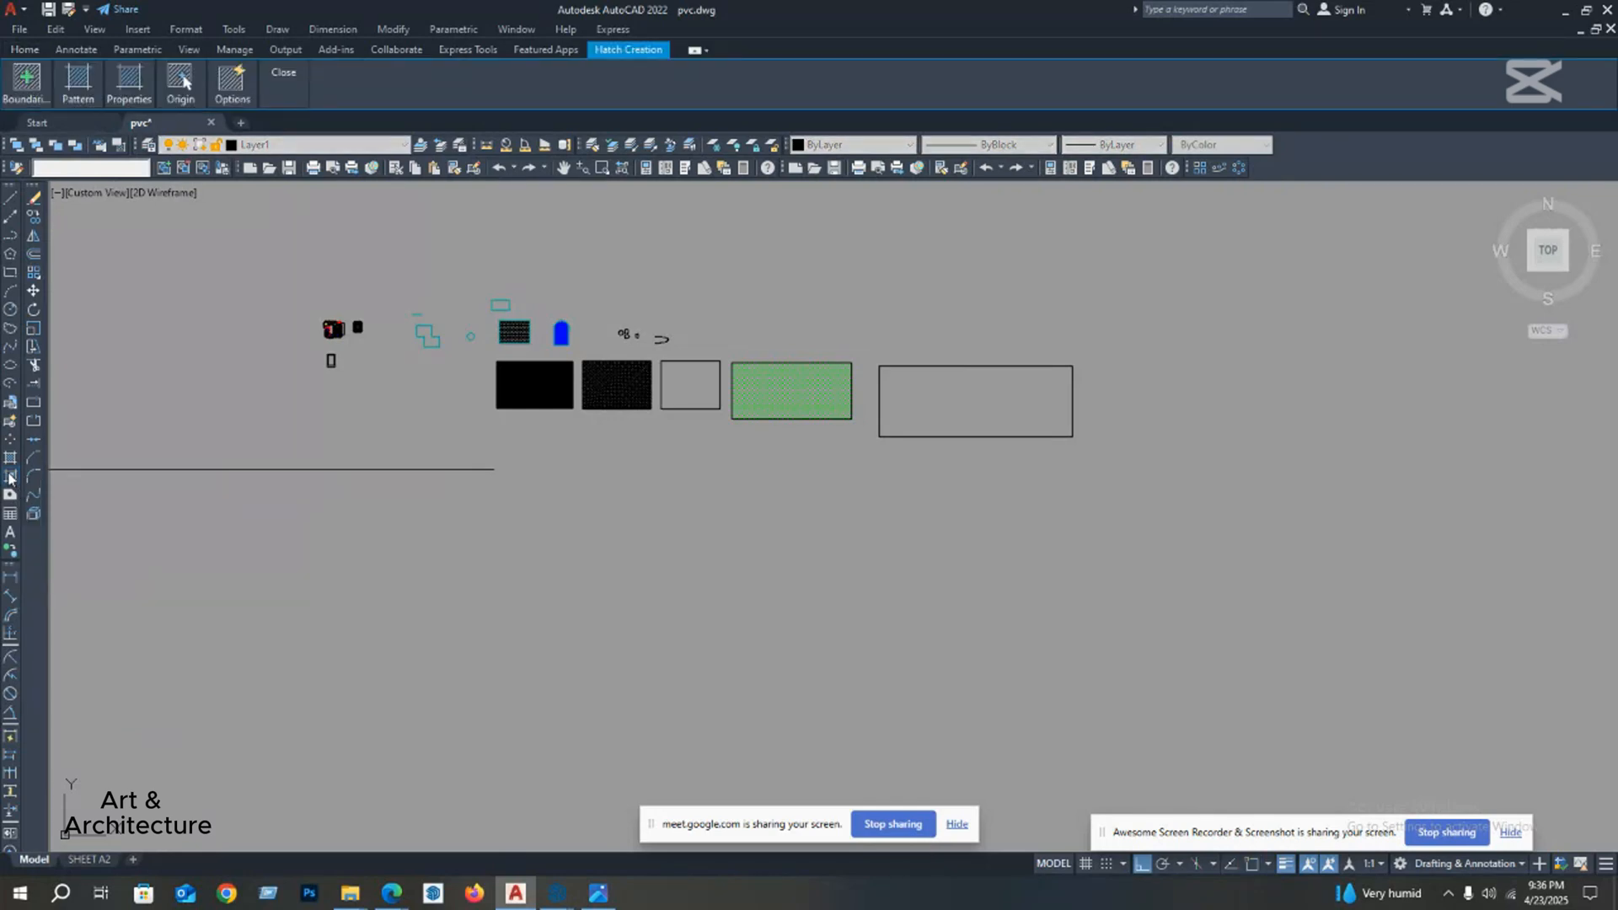
{"action": "mouse_move", "coordinate": [31, 85]}
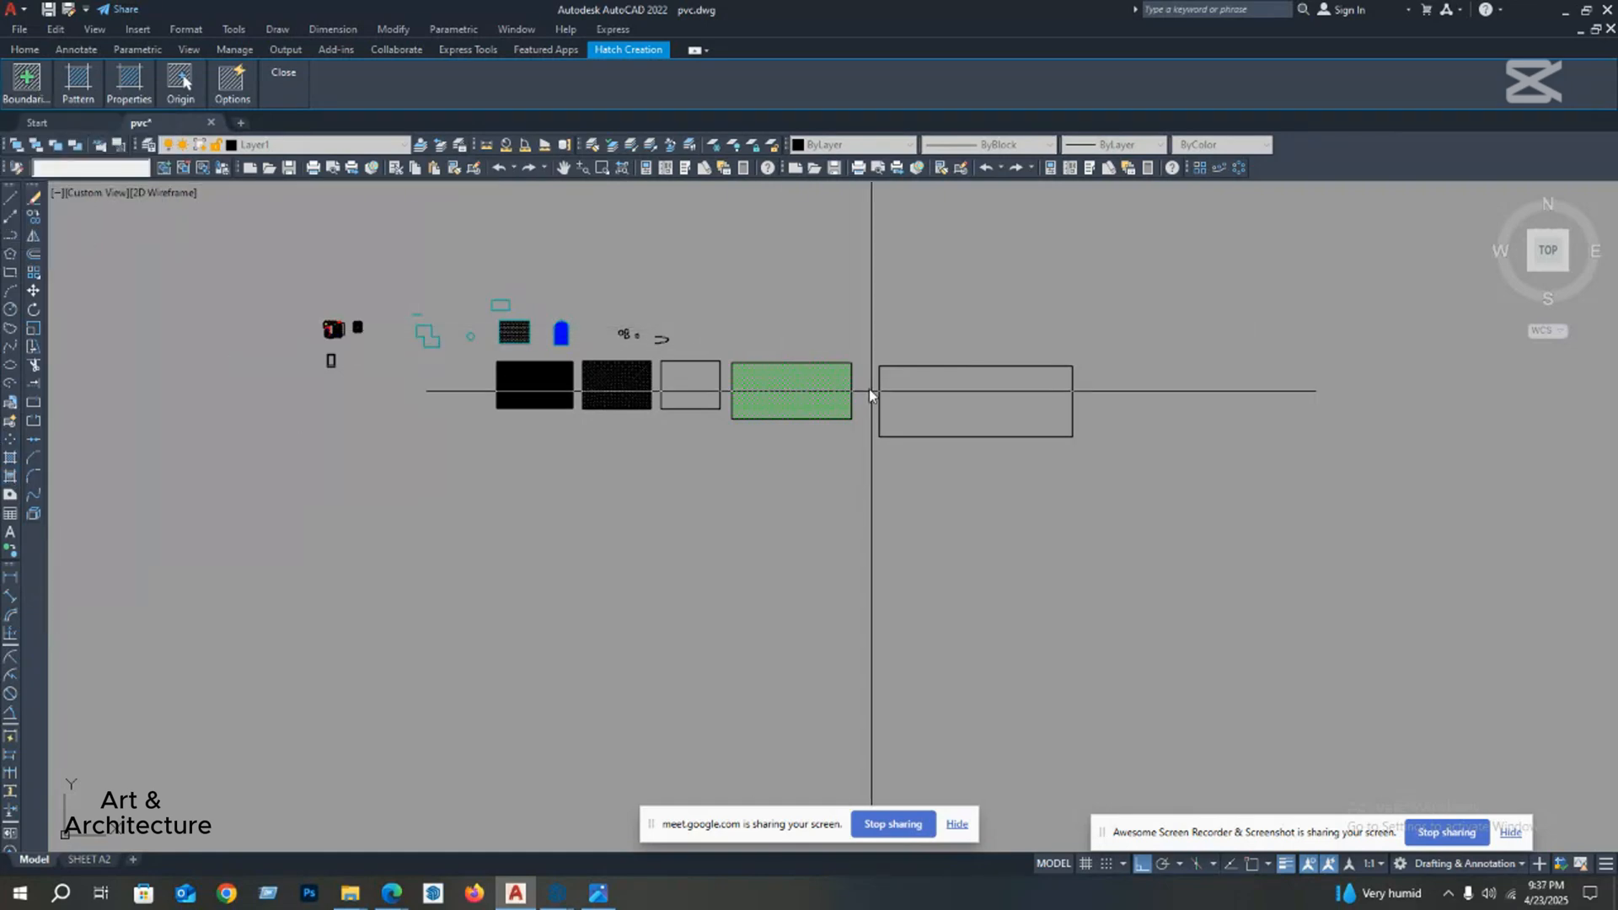
{"action": "mouse_move", "coordinate": [81, 92]}
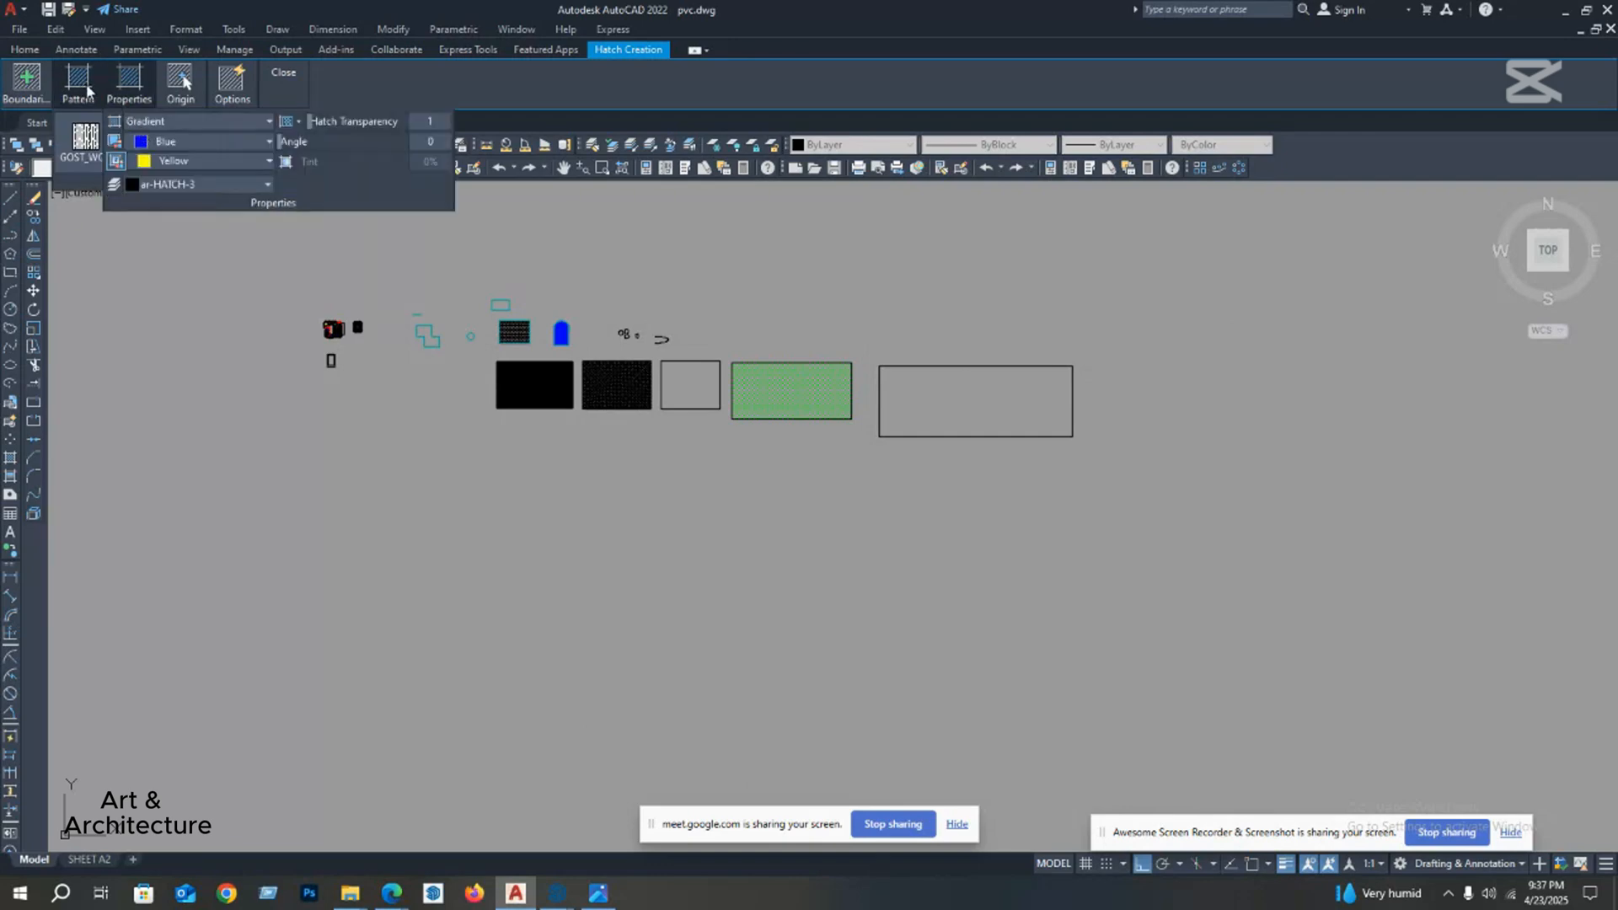
{"action": "left_click", "coordinate": [151, 151]}
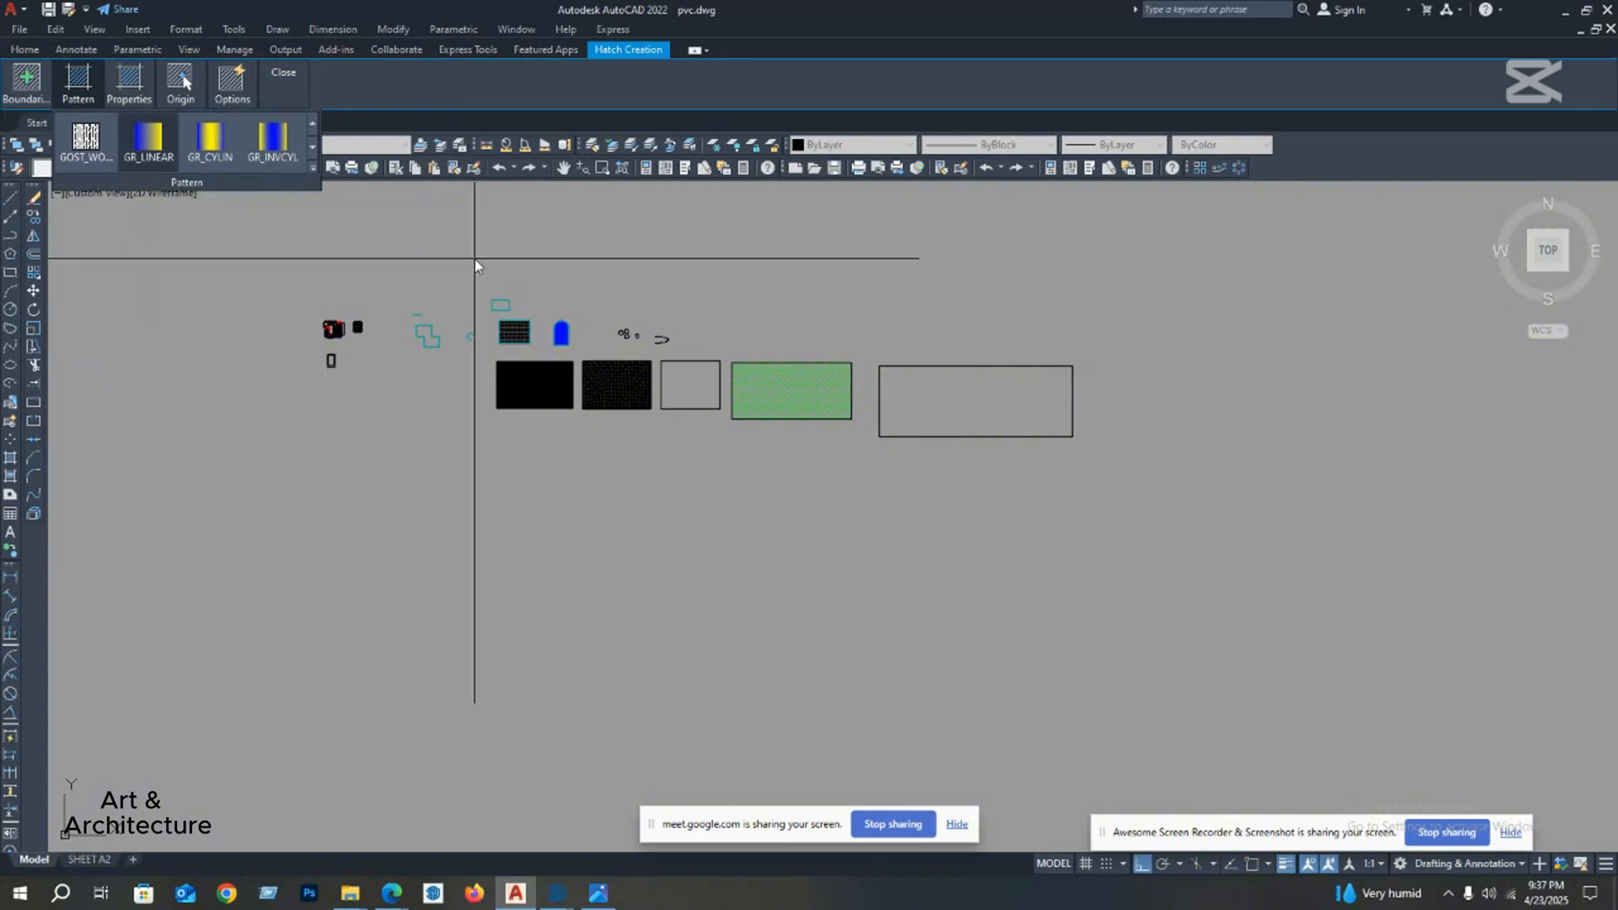
{"action": "scroll", "coordinate": [897, 413], "scroll_direction": "up", "scroll_amount": 2}
{"action": "middle_click_drag", "start_coordinate": [881, 415], "coordinate": [612, 418]}
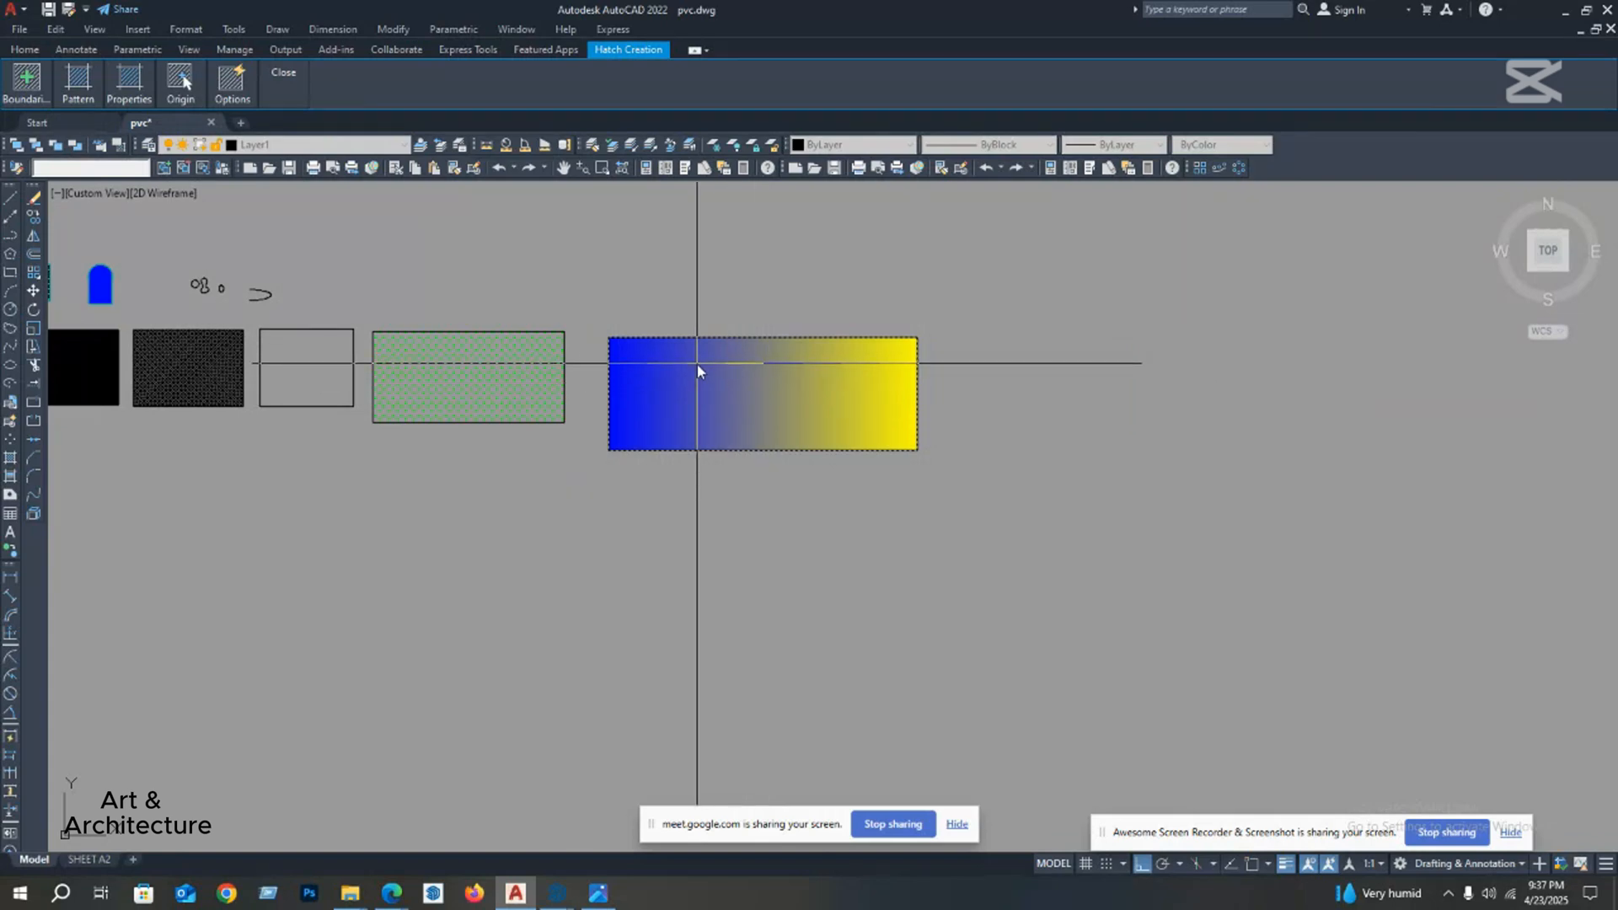
{"action": "key", "text": "space"}
{"action": "key", "text": "space"}
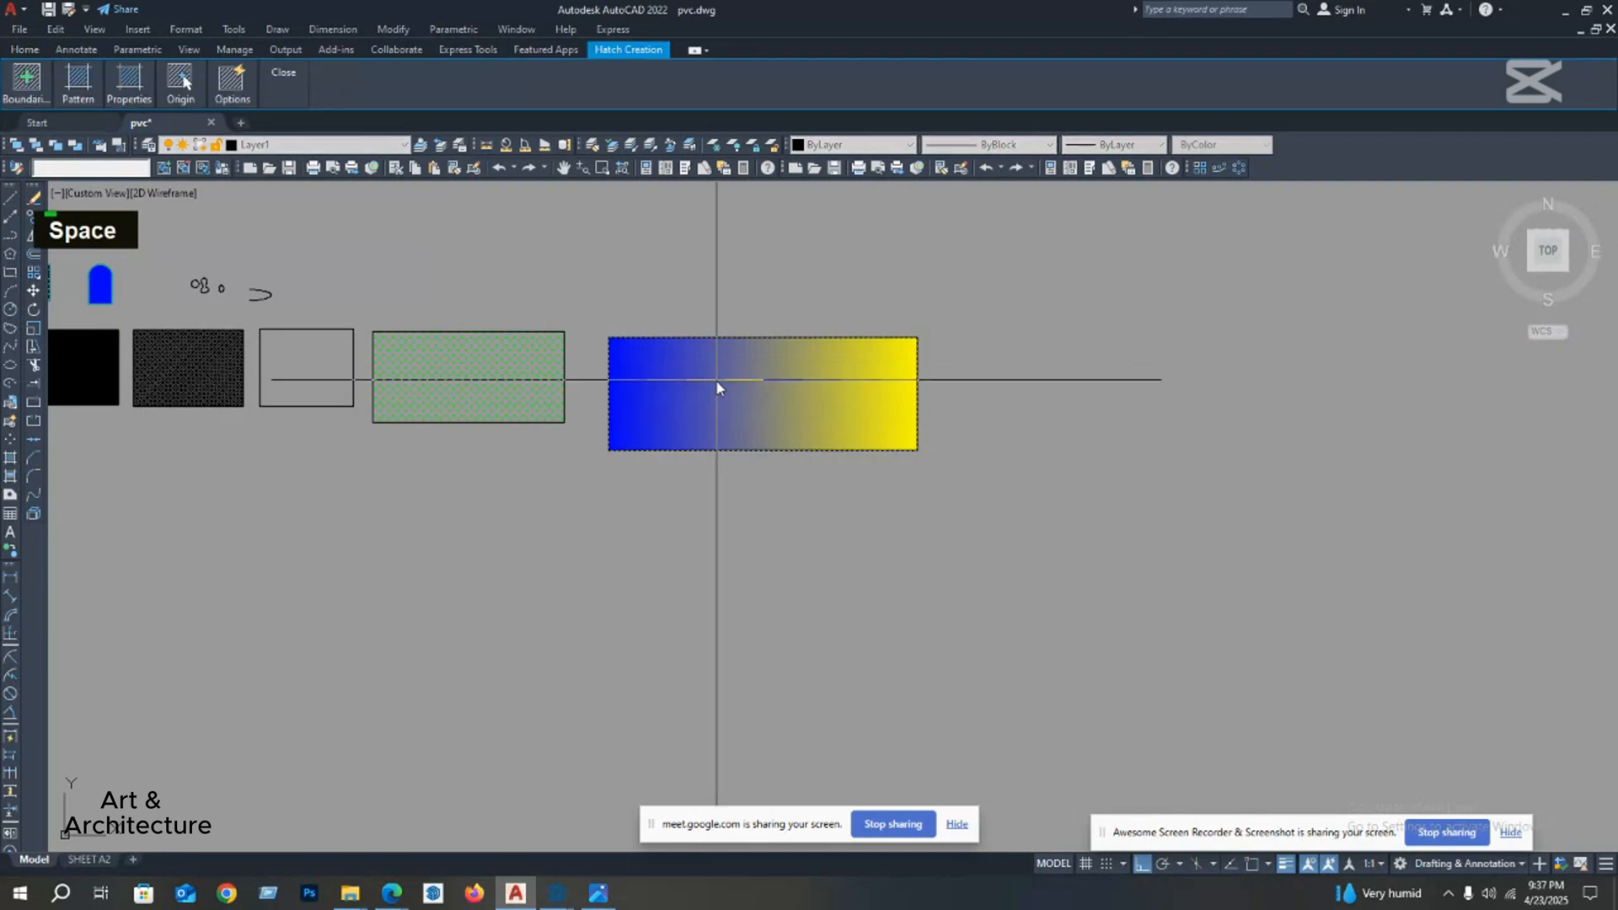
{"action": "key", "text": "Escape"}
{"action": "key", "text": "space"}
{"action": "key", "text": "space"}
{"action": "scroll", "coordinate": [664, 430], "scroll_direction": "down", "scroll_amount": 3}
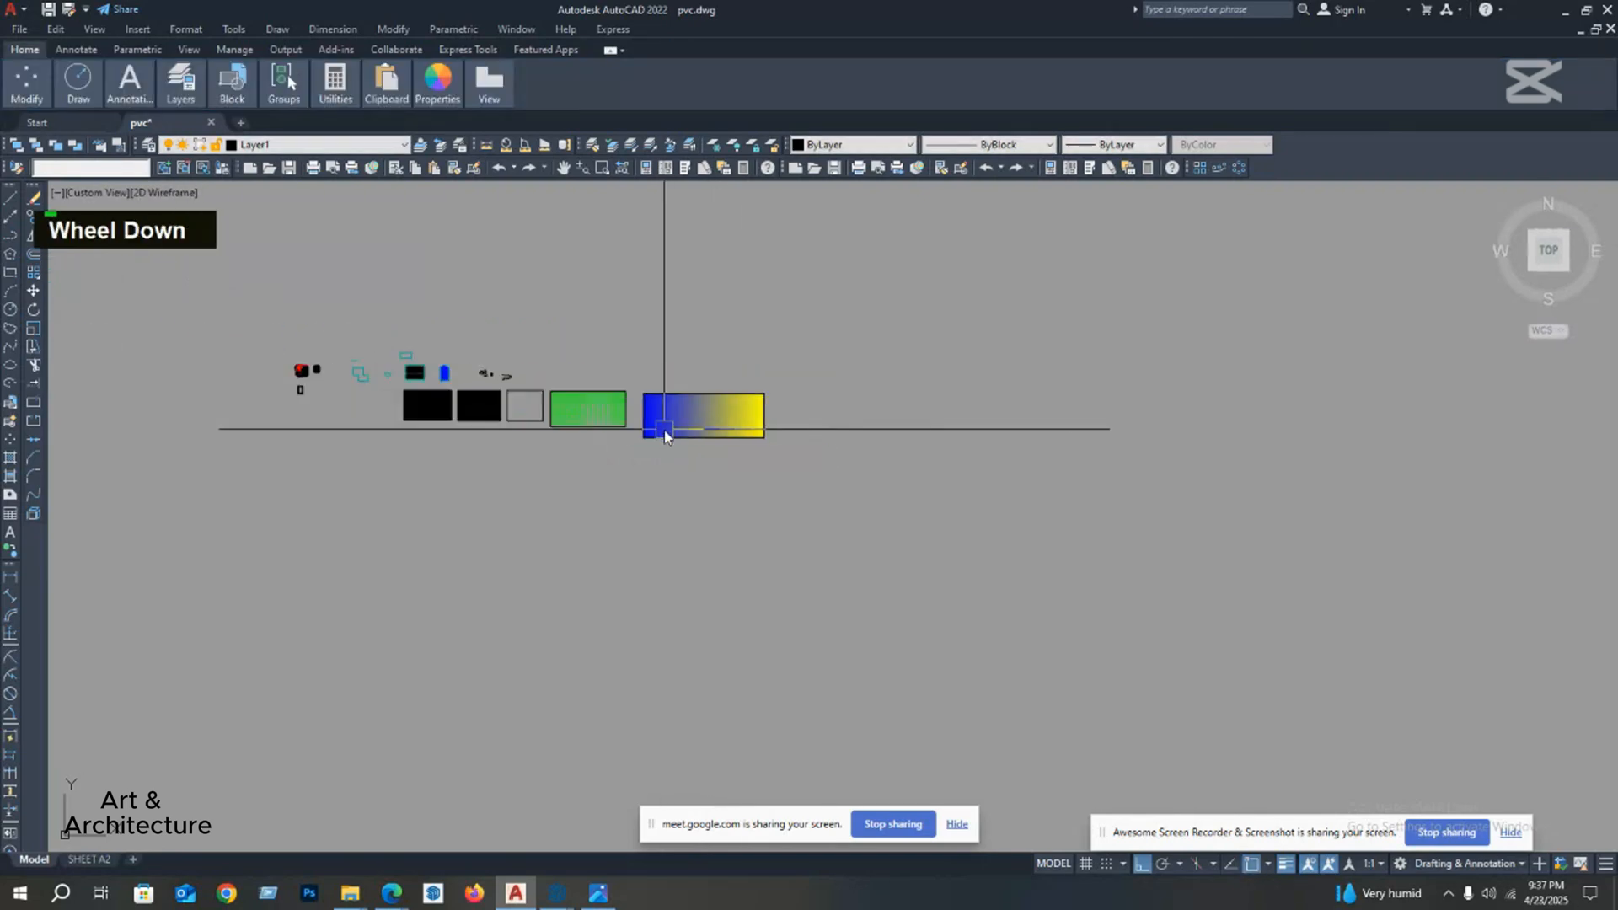
{"action": "key", "text": "Escape"}
Step: Insert a Standard-style table with 5 columns, 1 data row and row height 1 in the empty area below the rectangles
{"action": "middle_click_drag", "start_coordinate": [543, 438], "coordinate": [587, 384]}
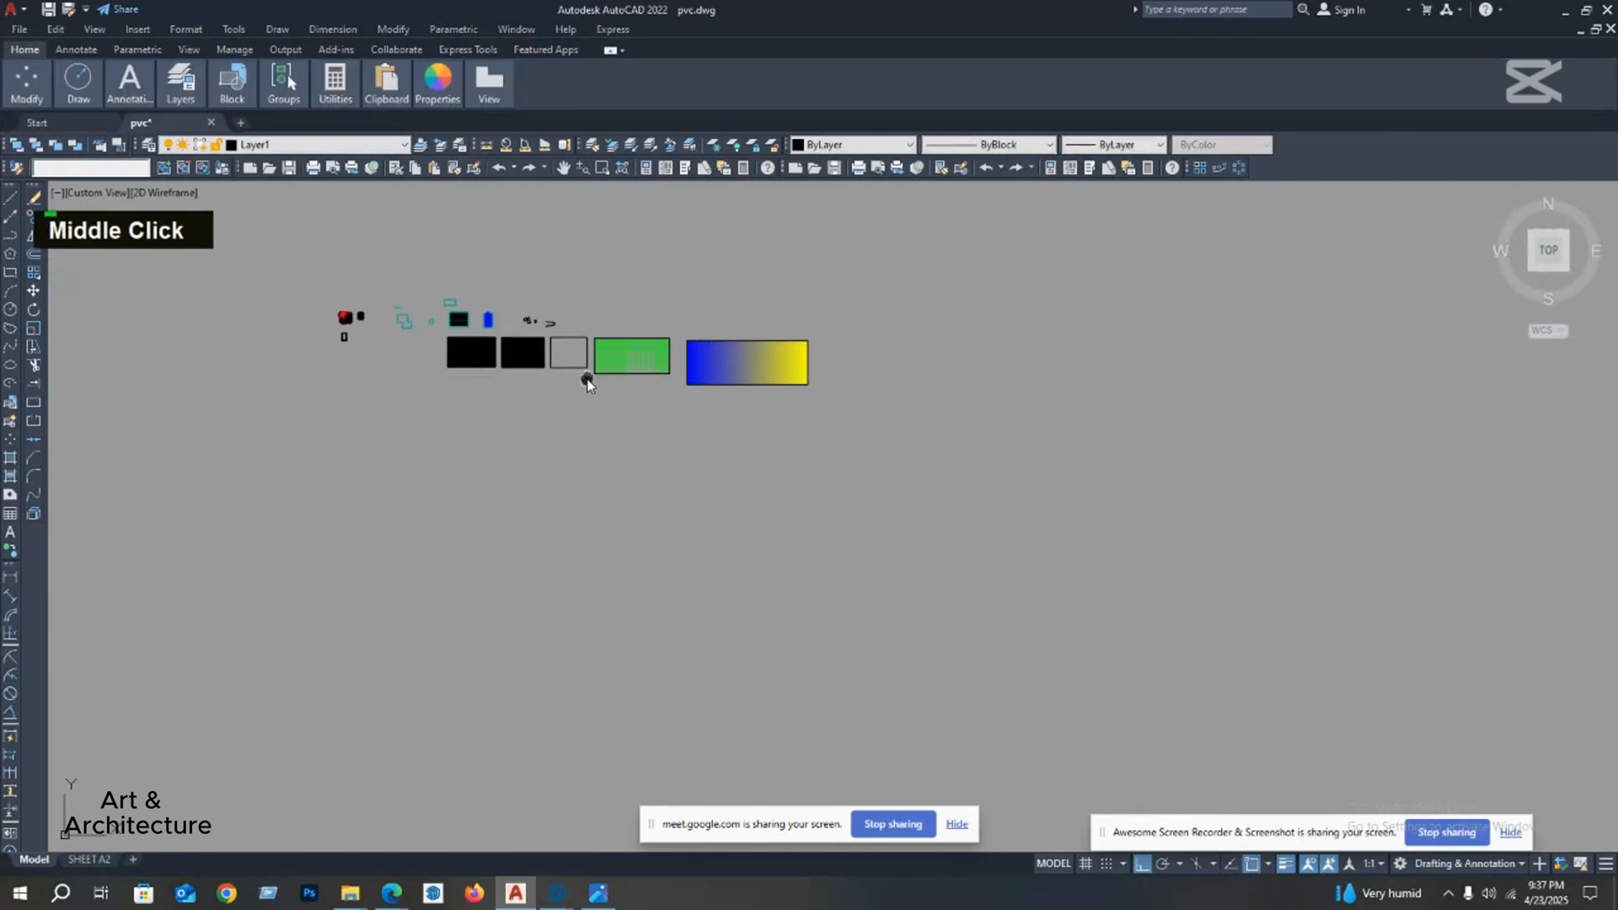
{"action": "scroll", "coordinate": [610, 368], "scroll_direction": "up", "scroll_amount": 3}
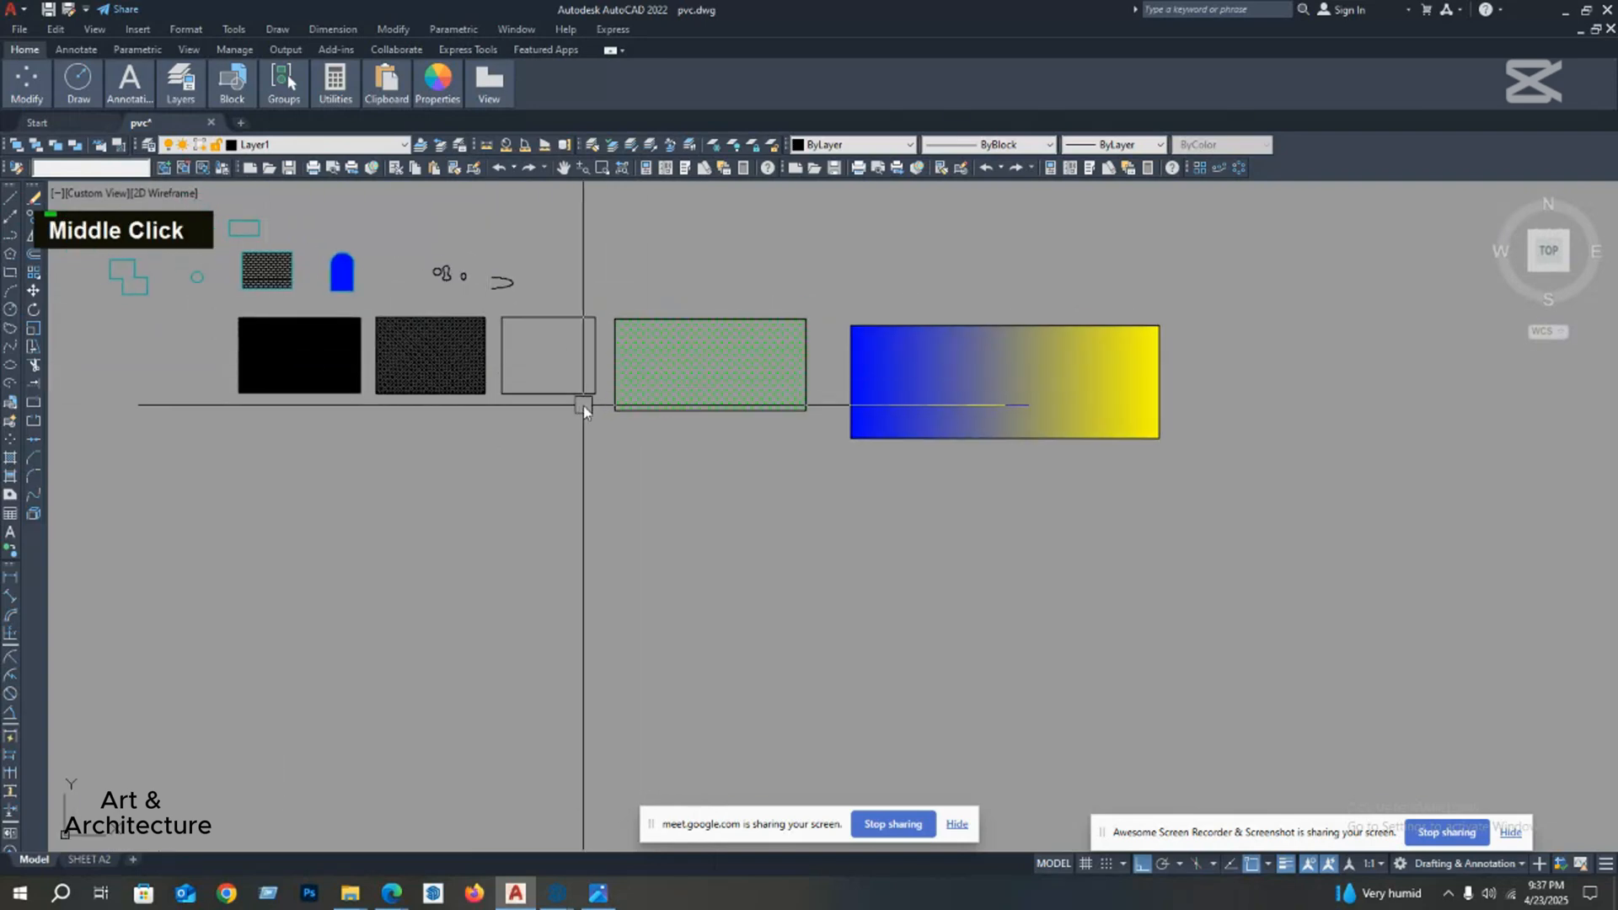
{"action": "scroll", "coordinate": [583, 406], "scroll_direction": "down", "scroll_amount": 2}
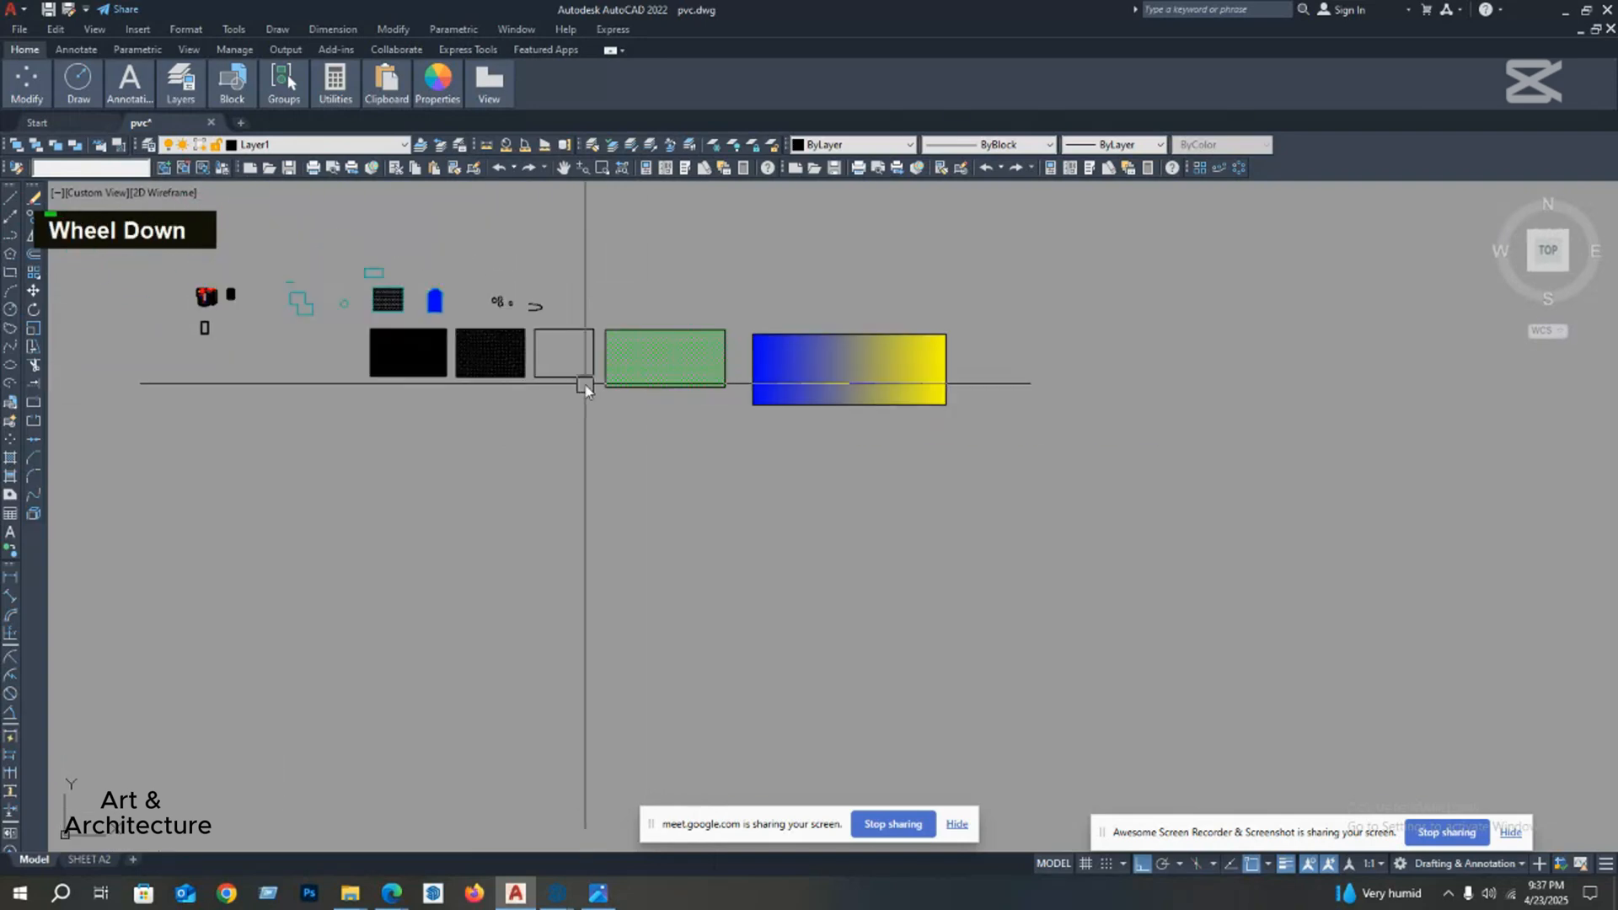
{"action": "left_click", "coordinate": [10, 516]}
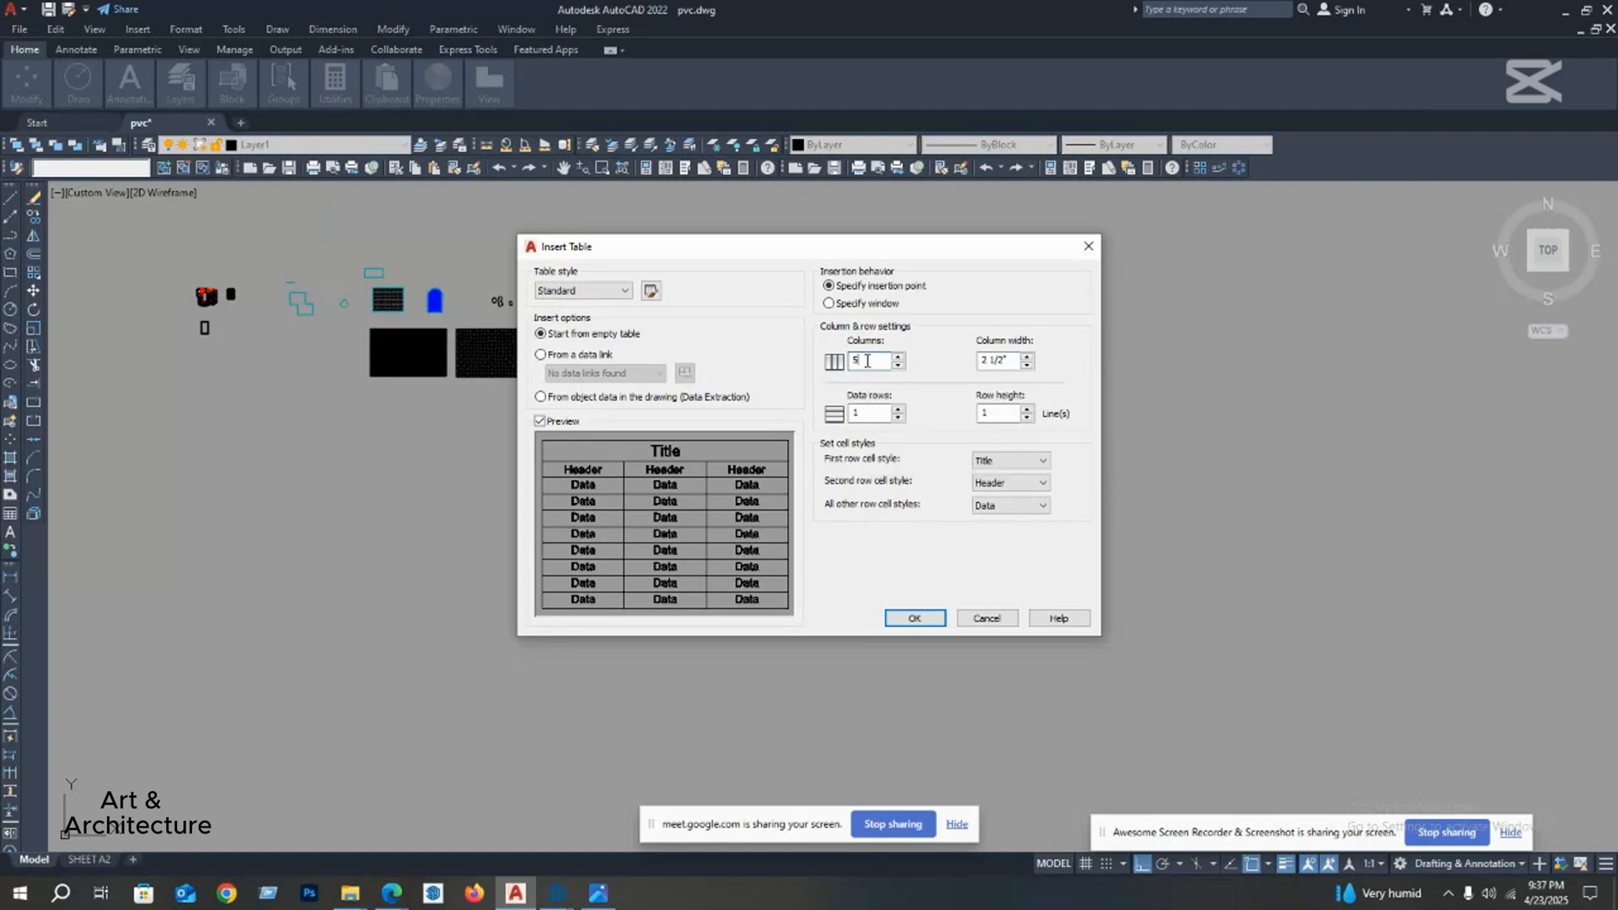
{"action": "left_click", "coordinate": [865, 413]}
{"action": "left_click", "coordinate": [995, 412]}
{"action": "left_click", "coordinate": [915, 619]}
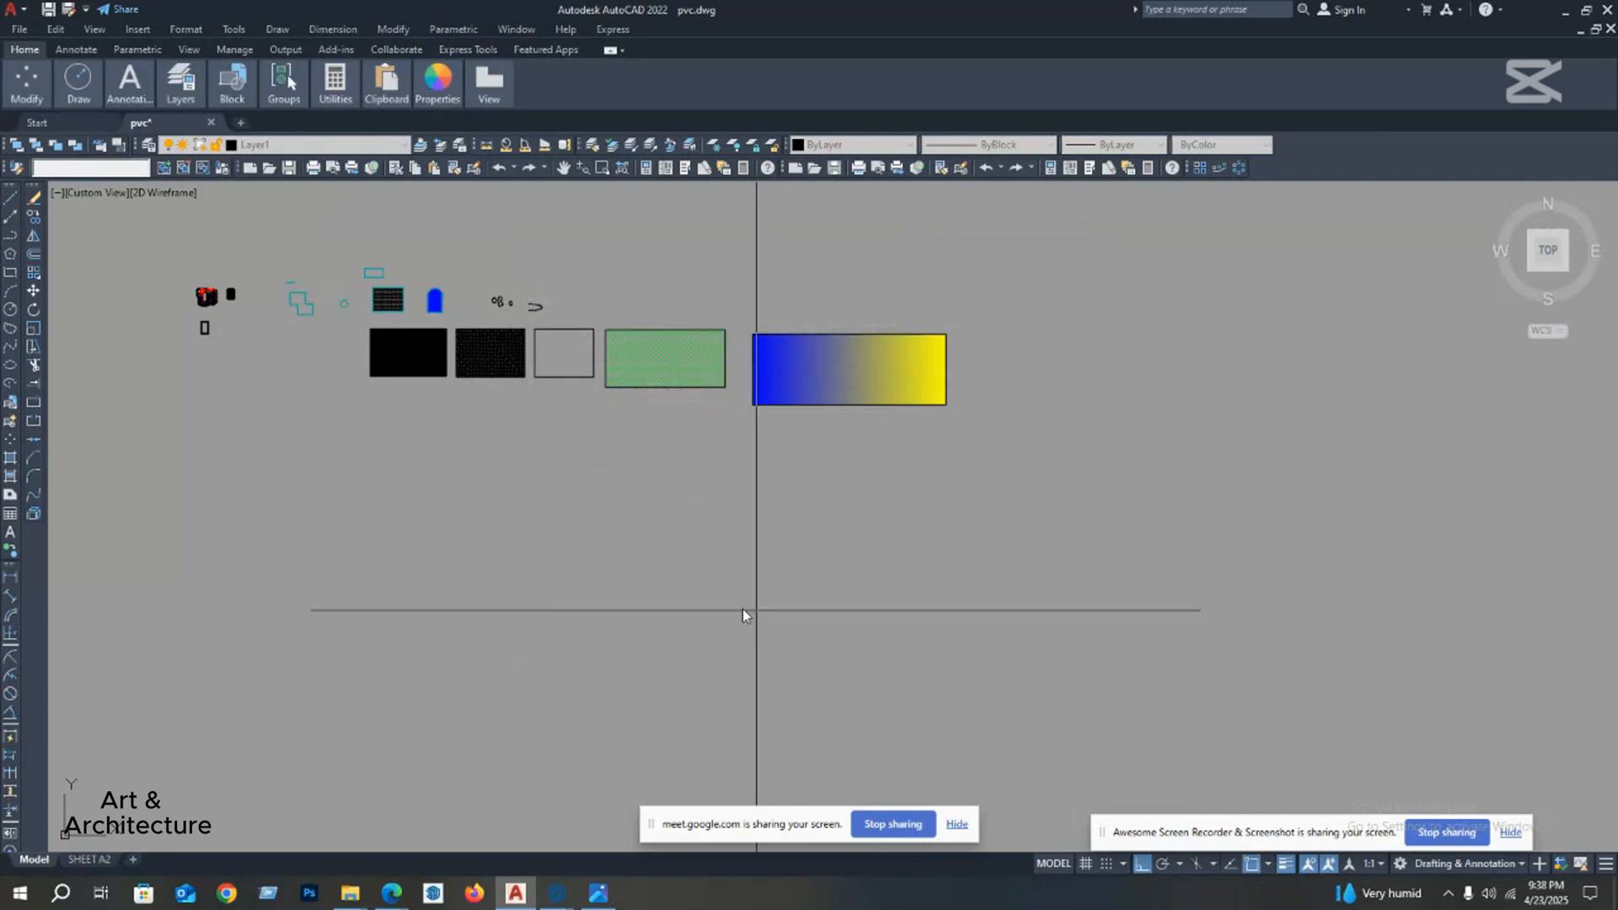
{"action": "left_click", "coordinate": [575, 580]}
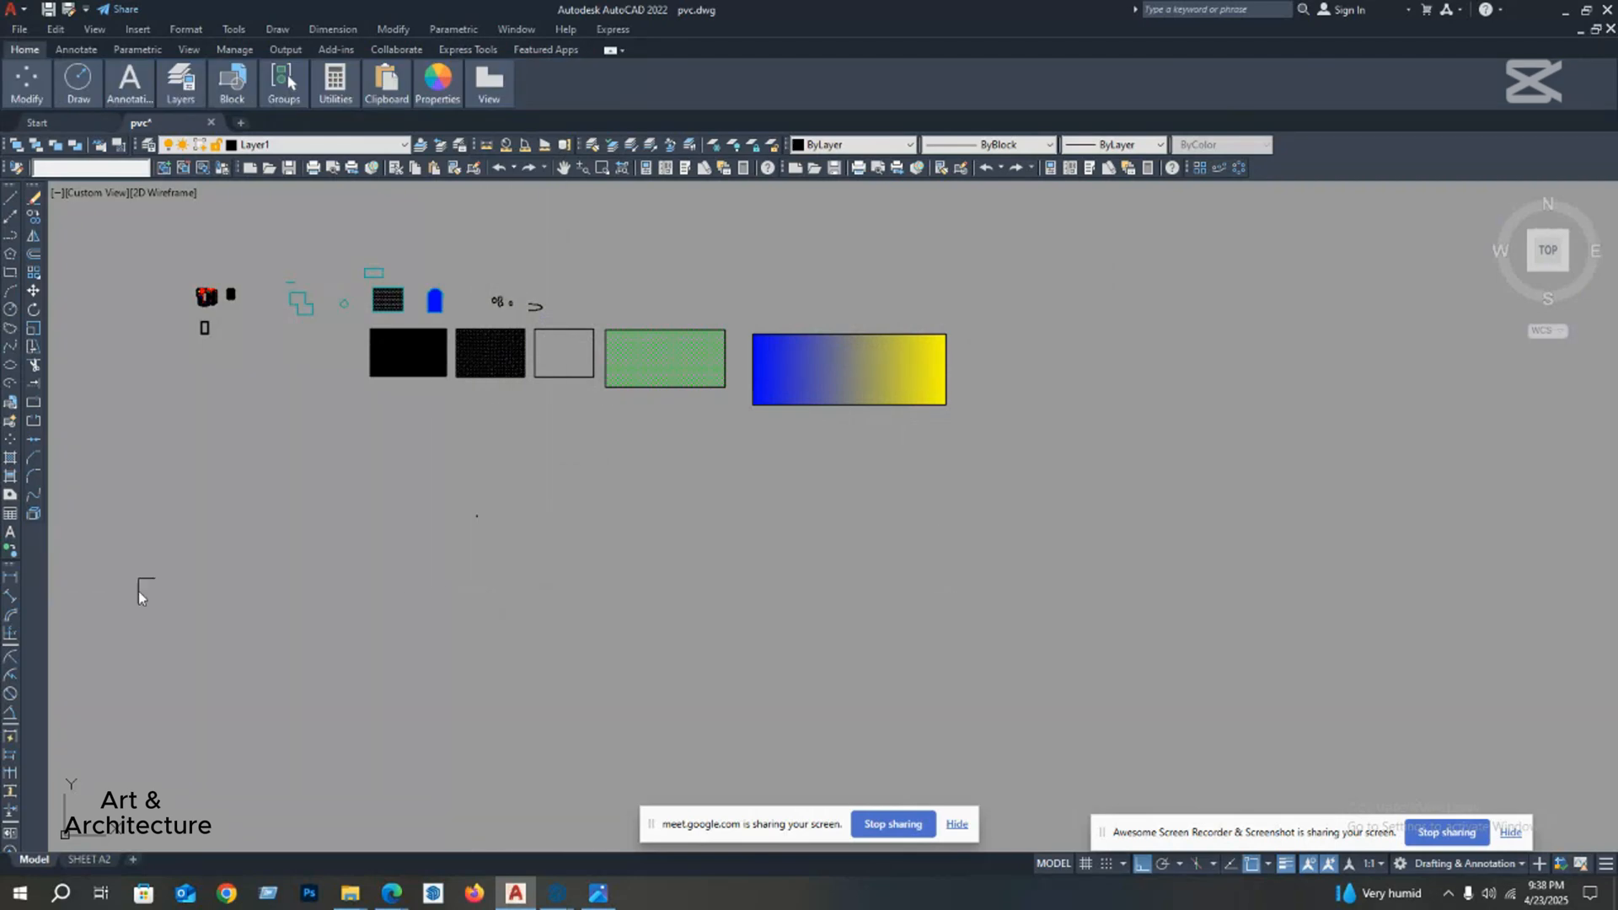
{"action": "scroll", "coordinate": [431, 459], "scroll_direction": "down", "scroll_amount": 2}
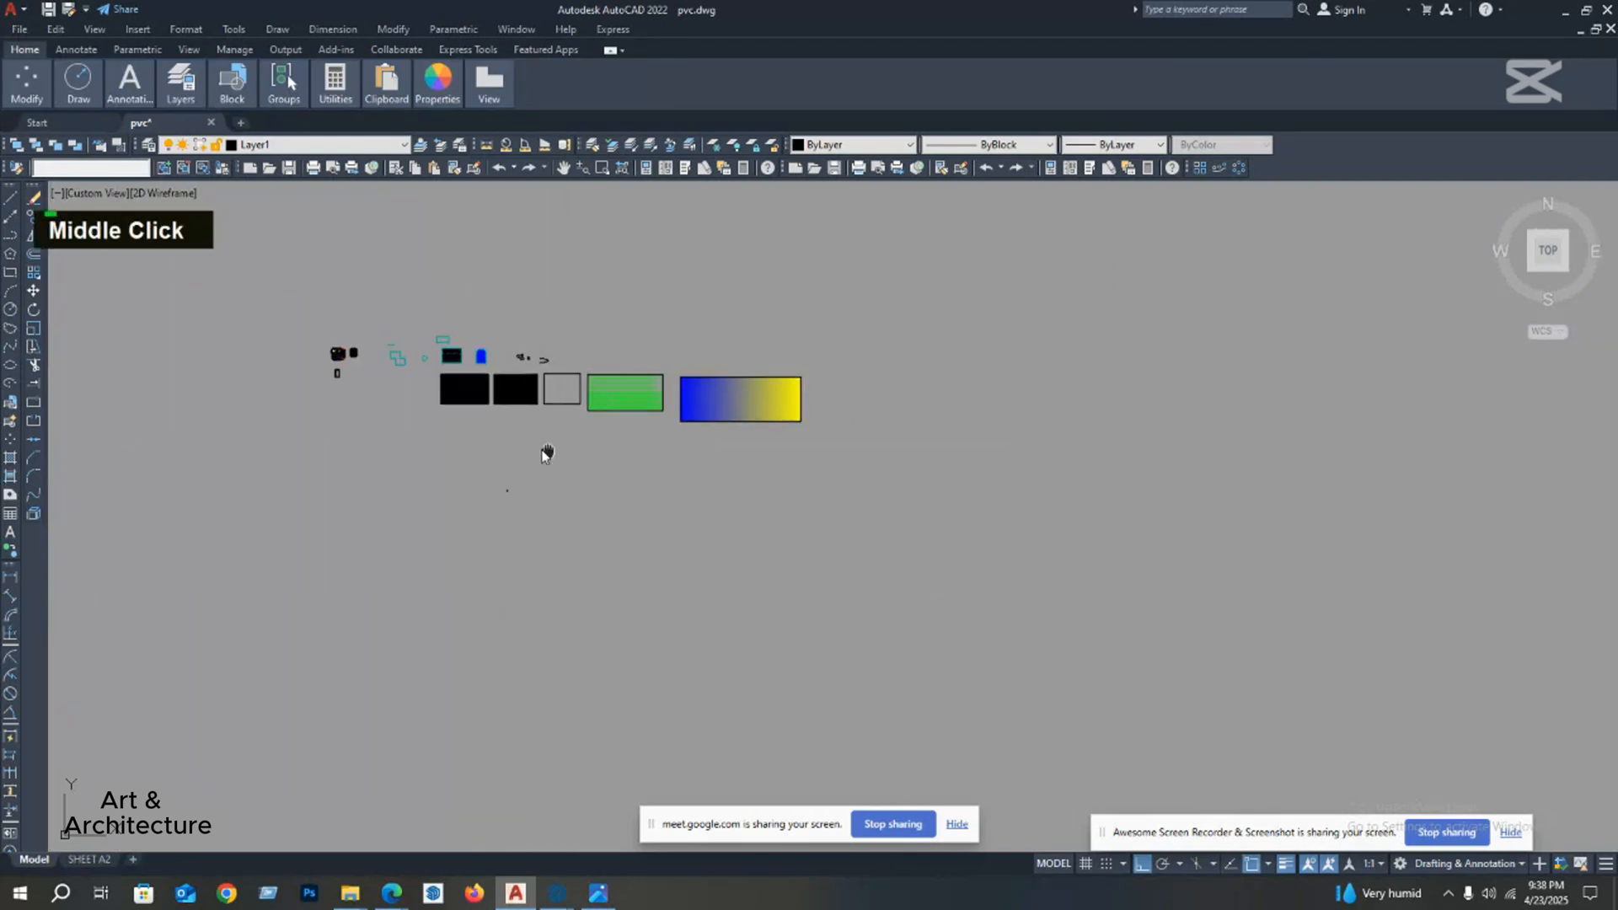
{"action": "left_click", "coordinate": [10, 514]}
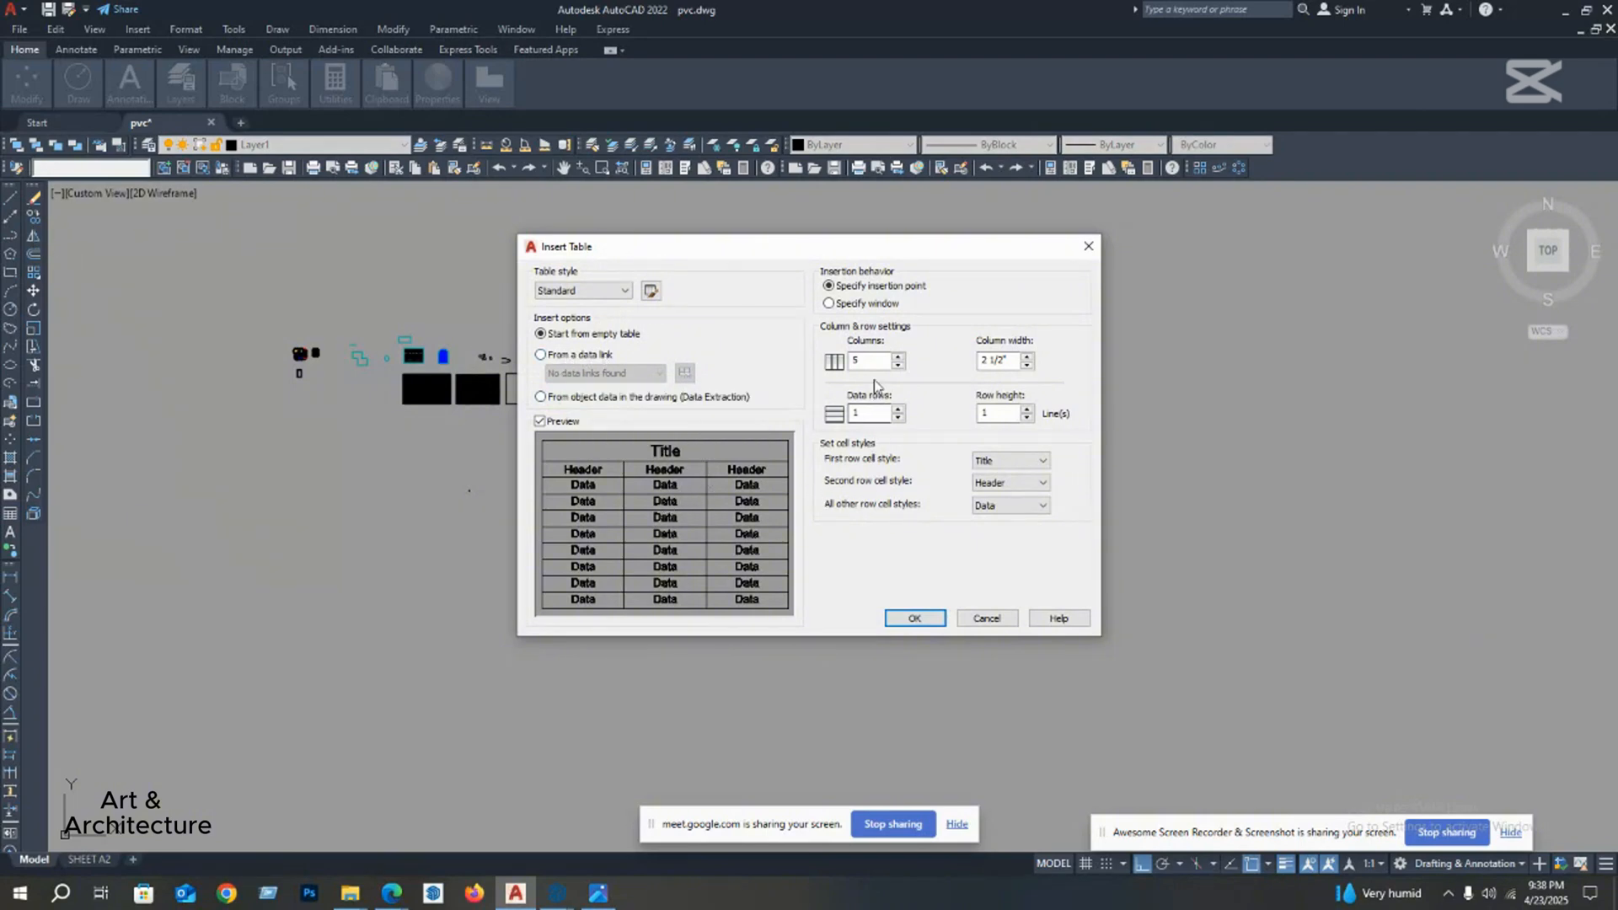
{"action": "left_click", "coordinate": [861, 304]}
{"action": "left_click", "coordinate": [866, 288]}
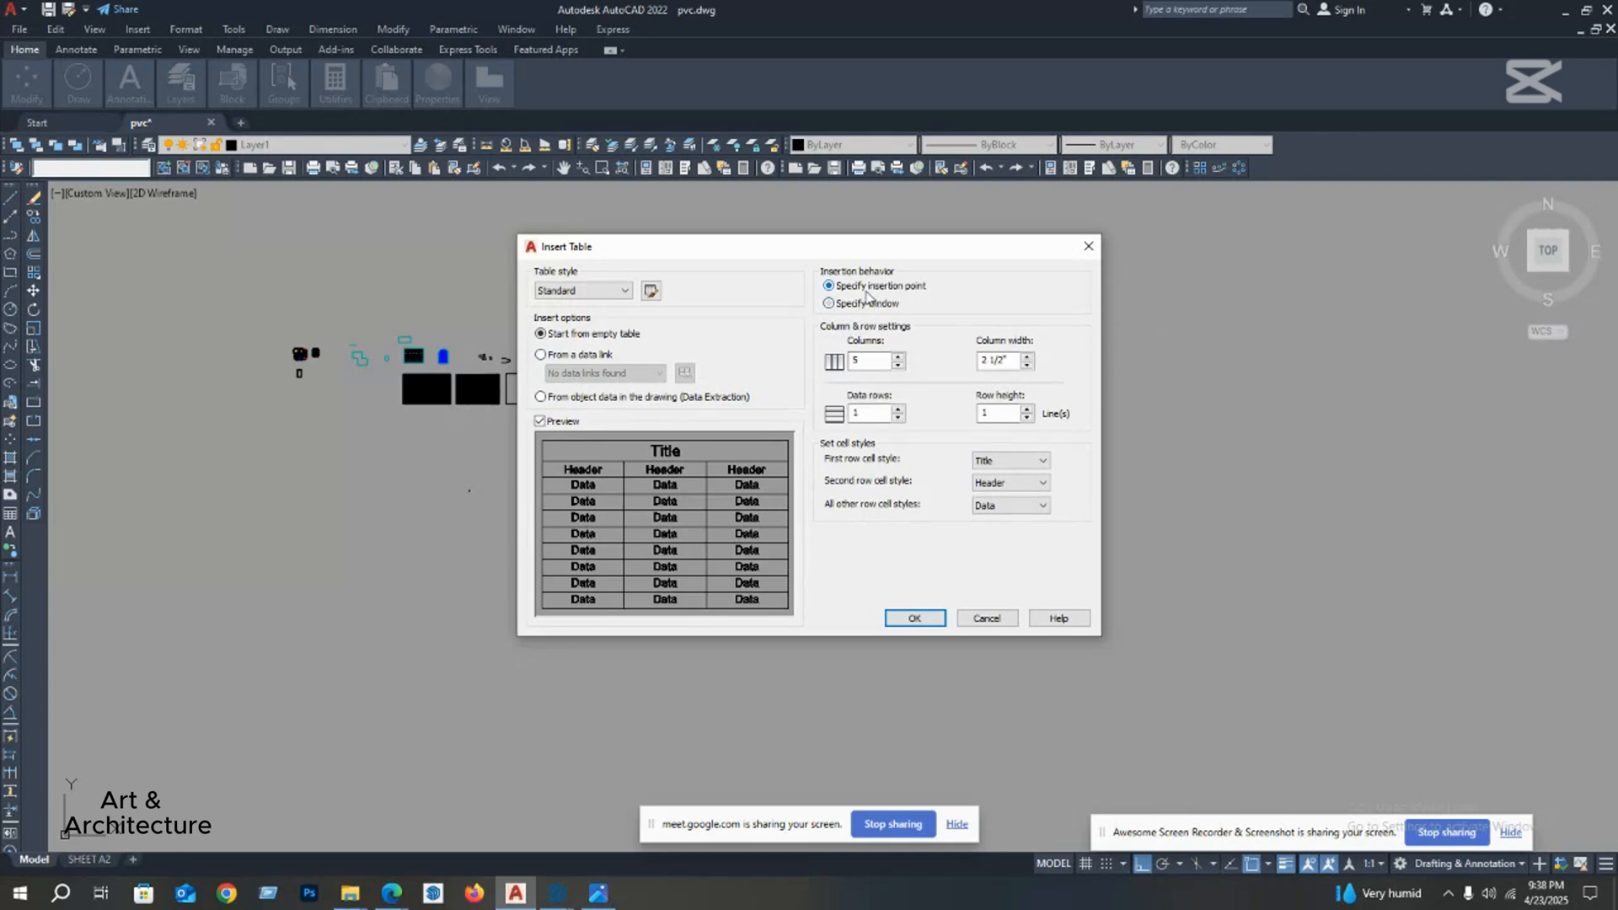
{"action": "left_click", "coordinate": [918, 619]}
{"action": "key", "text": "Escape"}
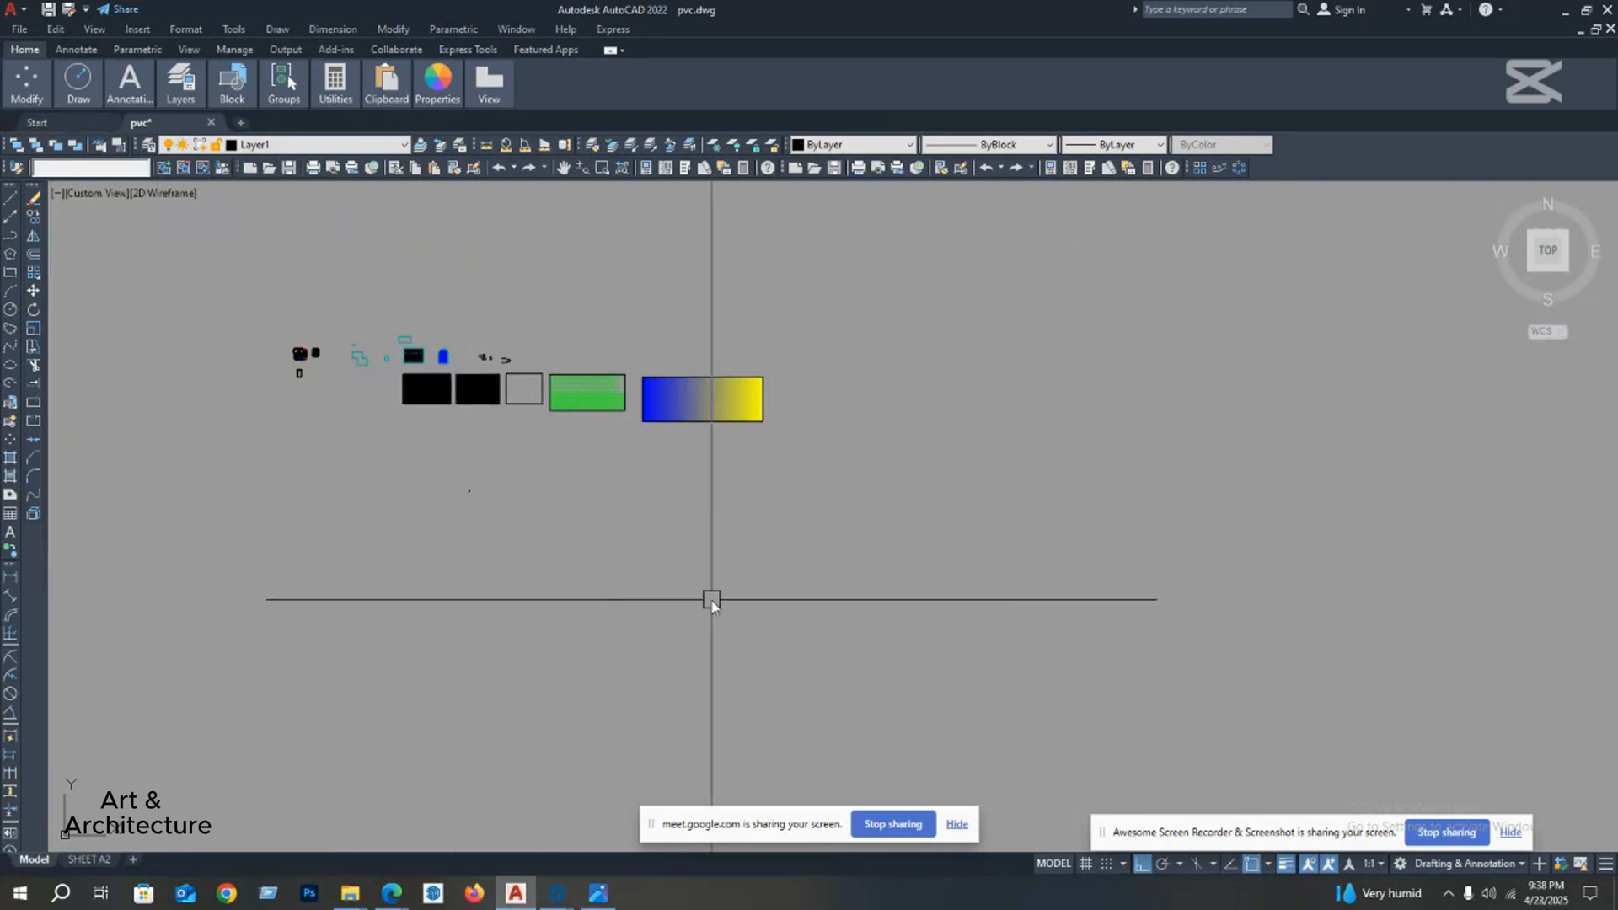
{"action": "left_click", "coordinate": [625, 572]}
{"action": "left_click", "coordinate": [721, 628]}
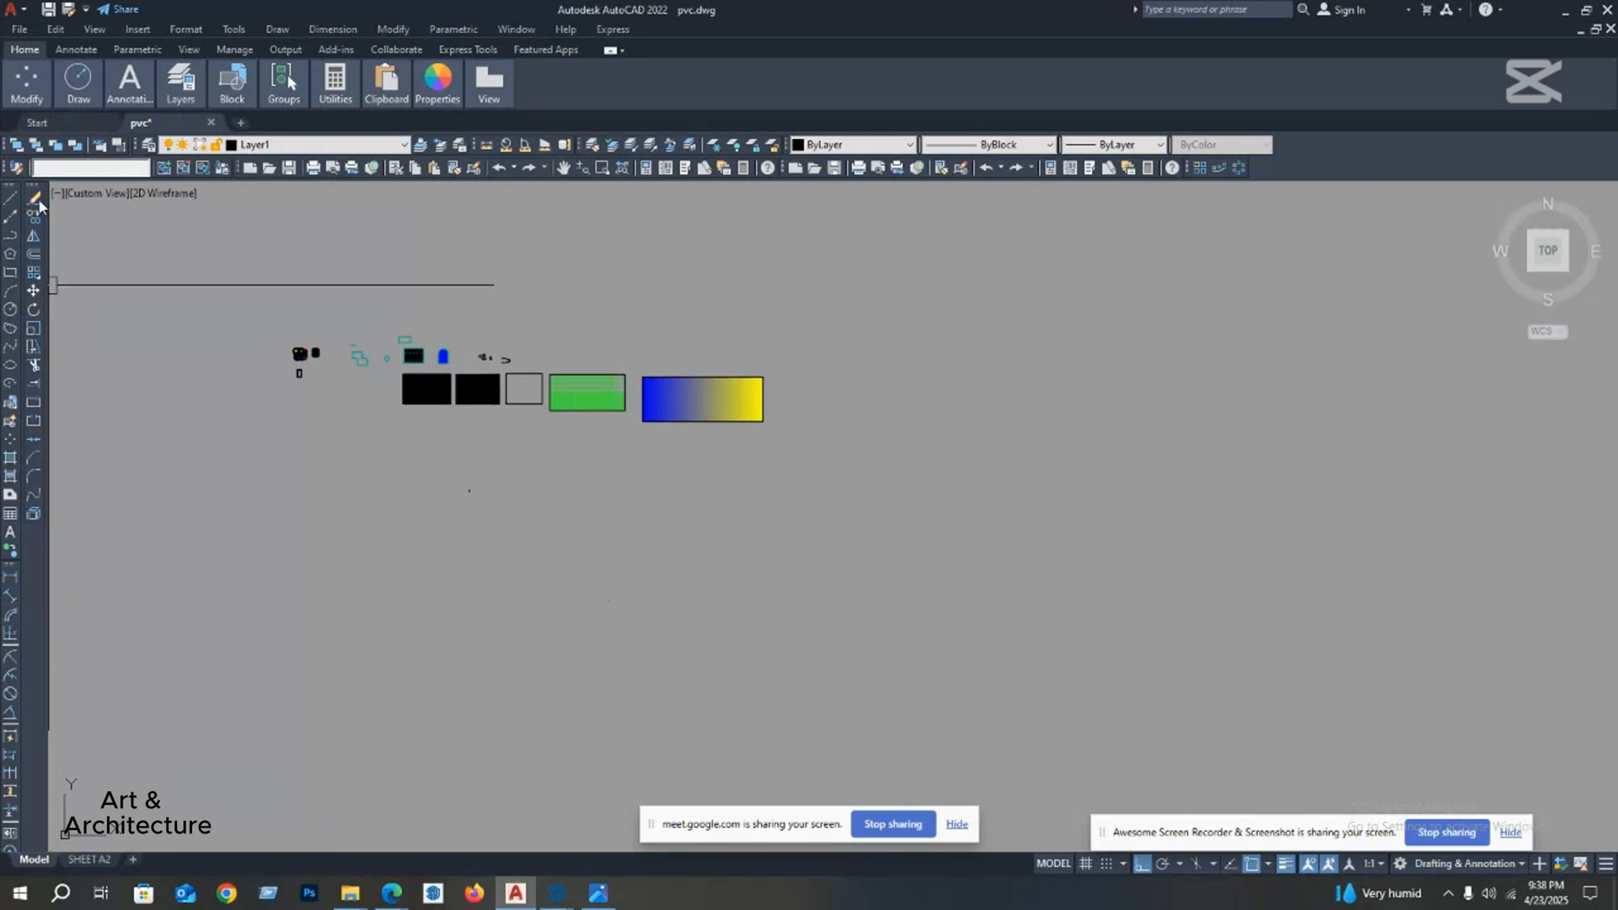
Step: Delete the small cyan rectangle above the brick-patterned one and undo, then erase it again with the Erase tool and undo
{"action": "scroll", "coordinate": [323, 376], "scroll_direction": "up", "scroll_amount": 5}
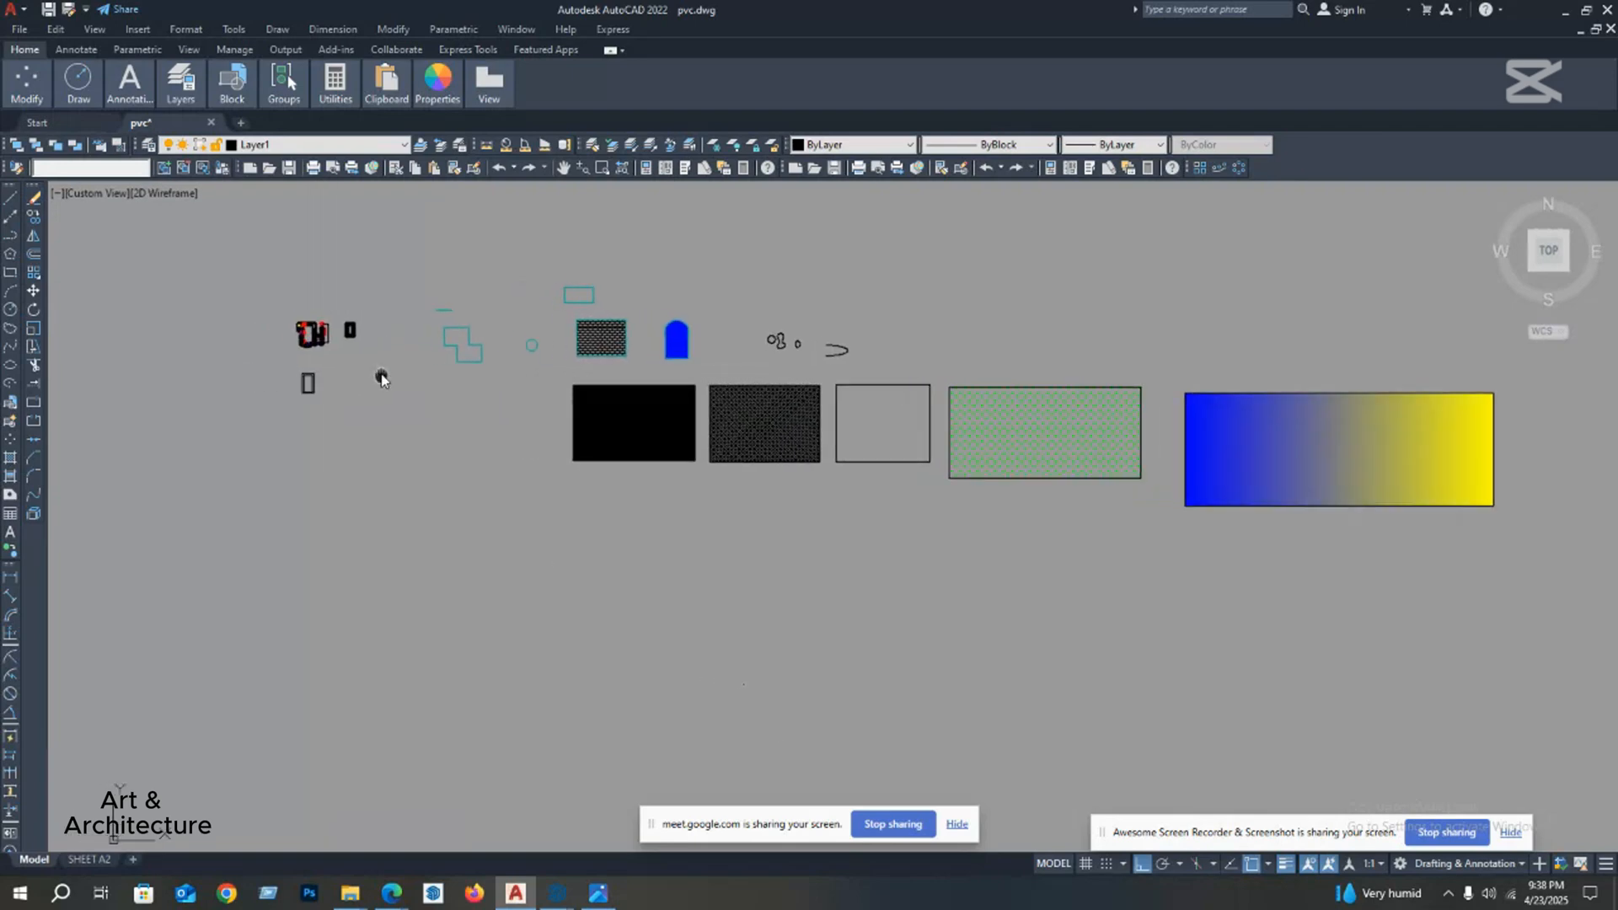
{"action": "left_click", "coordinate": [481, 365]}
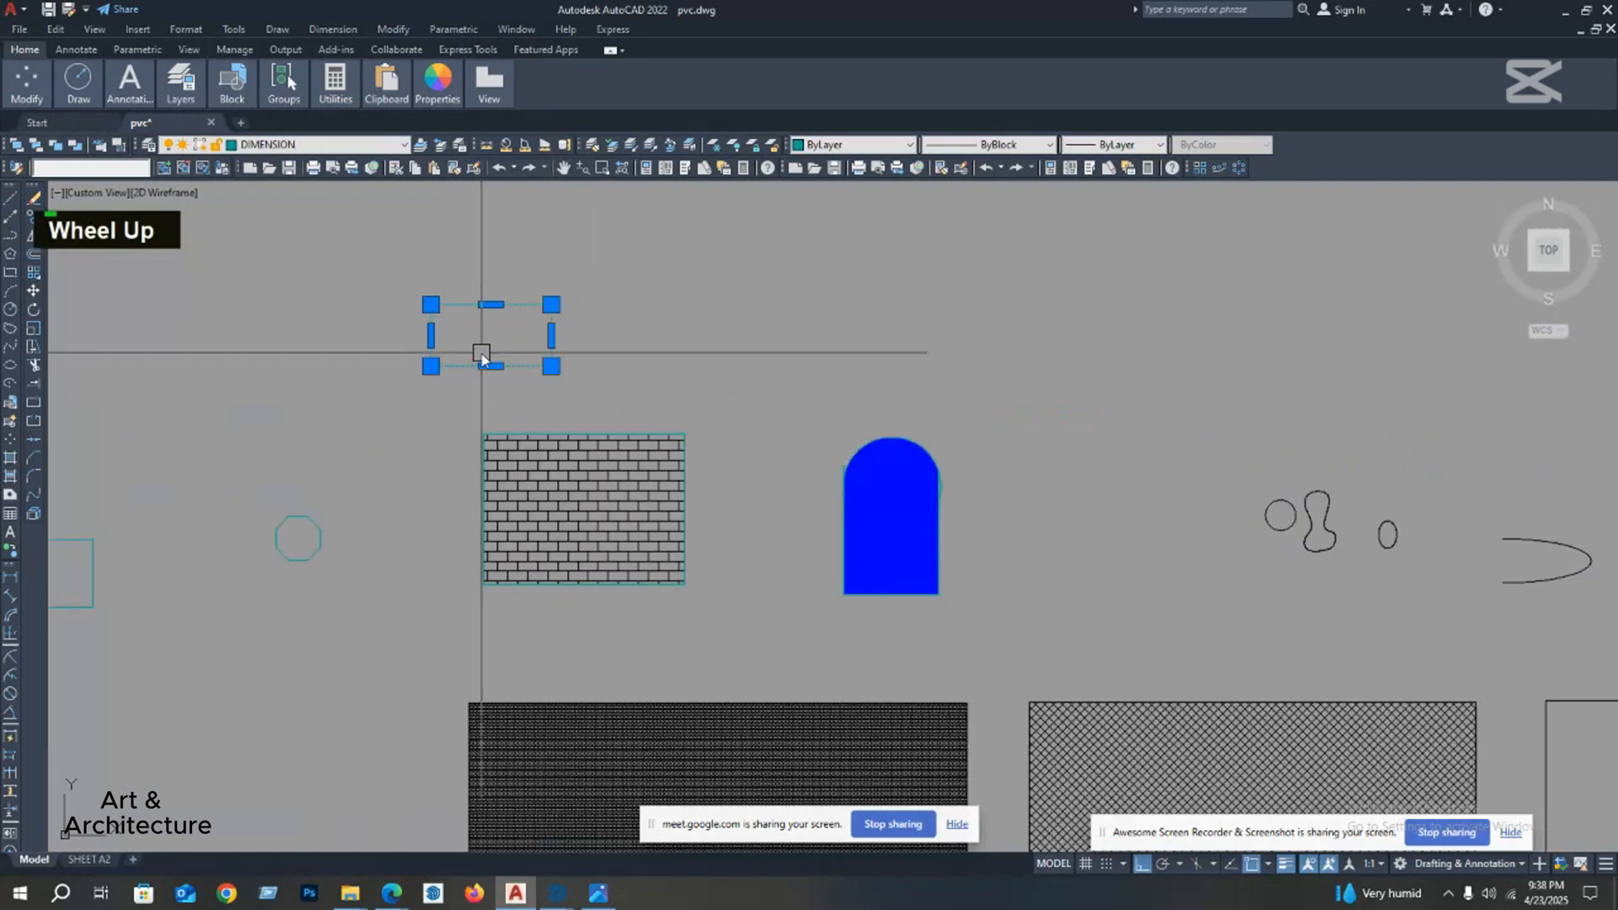
{"action": "key", "text": "Delete"}
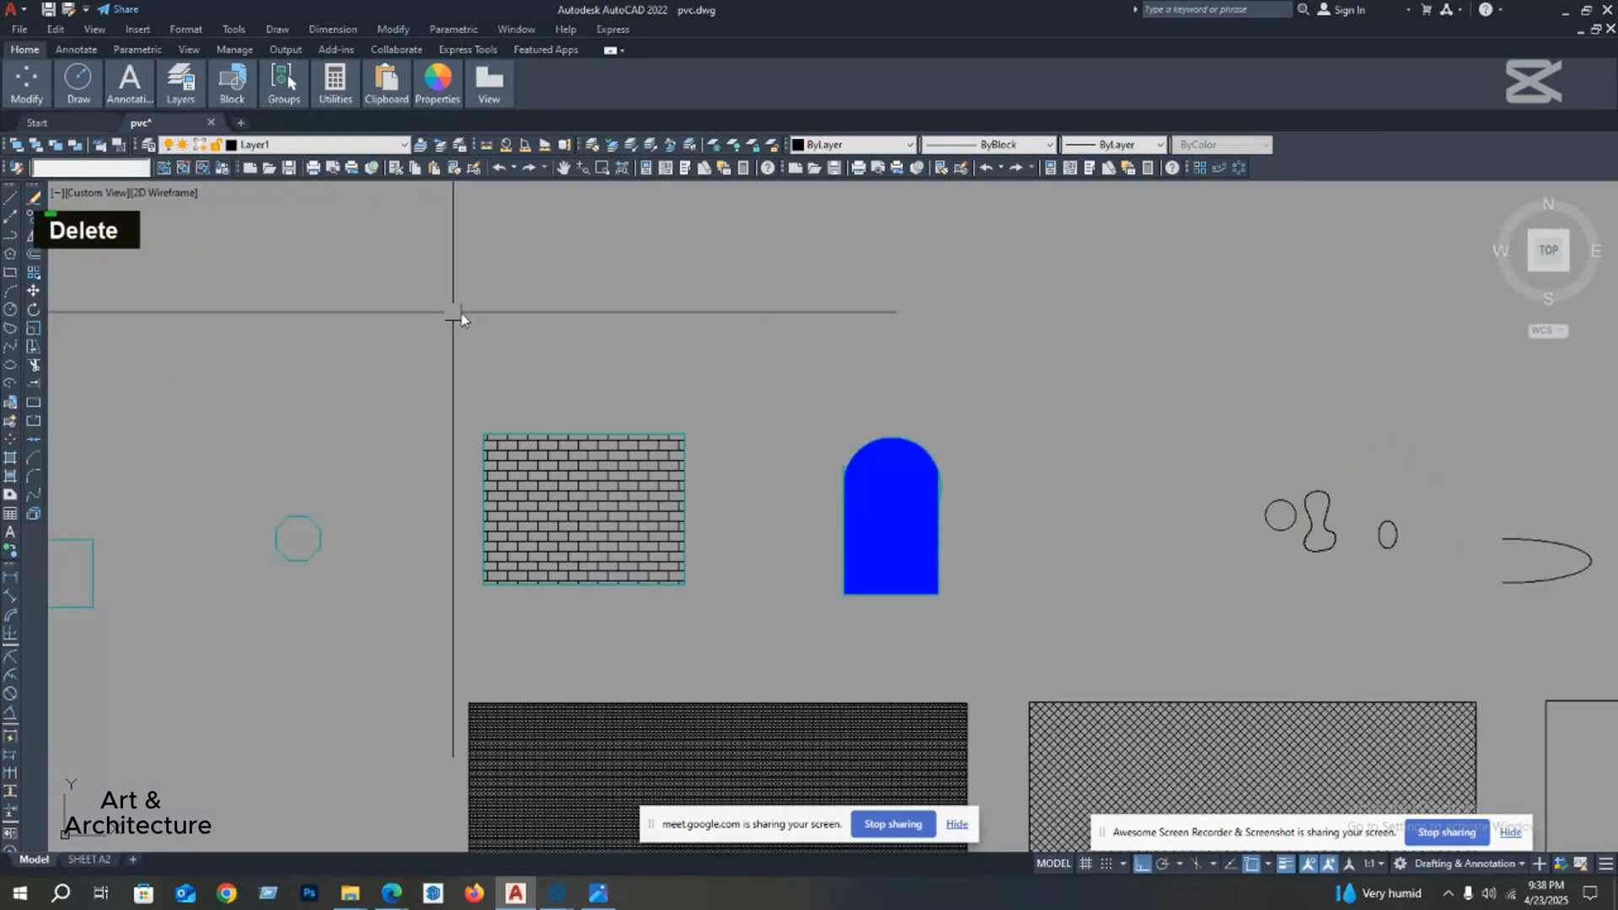
{"action": "key", "text": "ctrl+z"}
{"action": "left_click", "coordinate": [550, 357]}
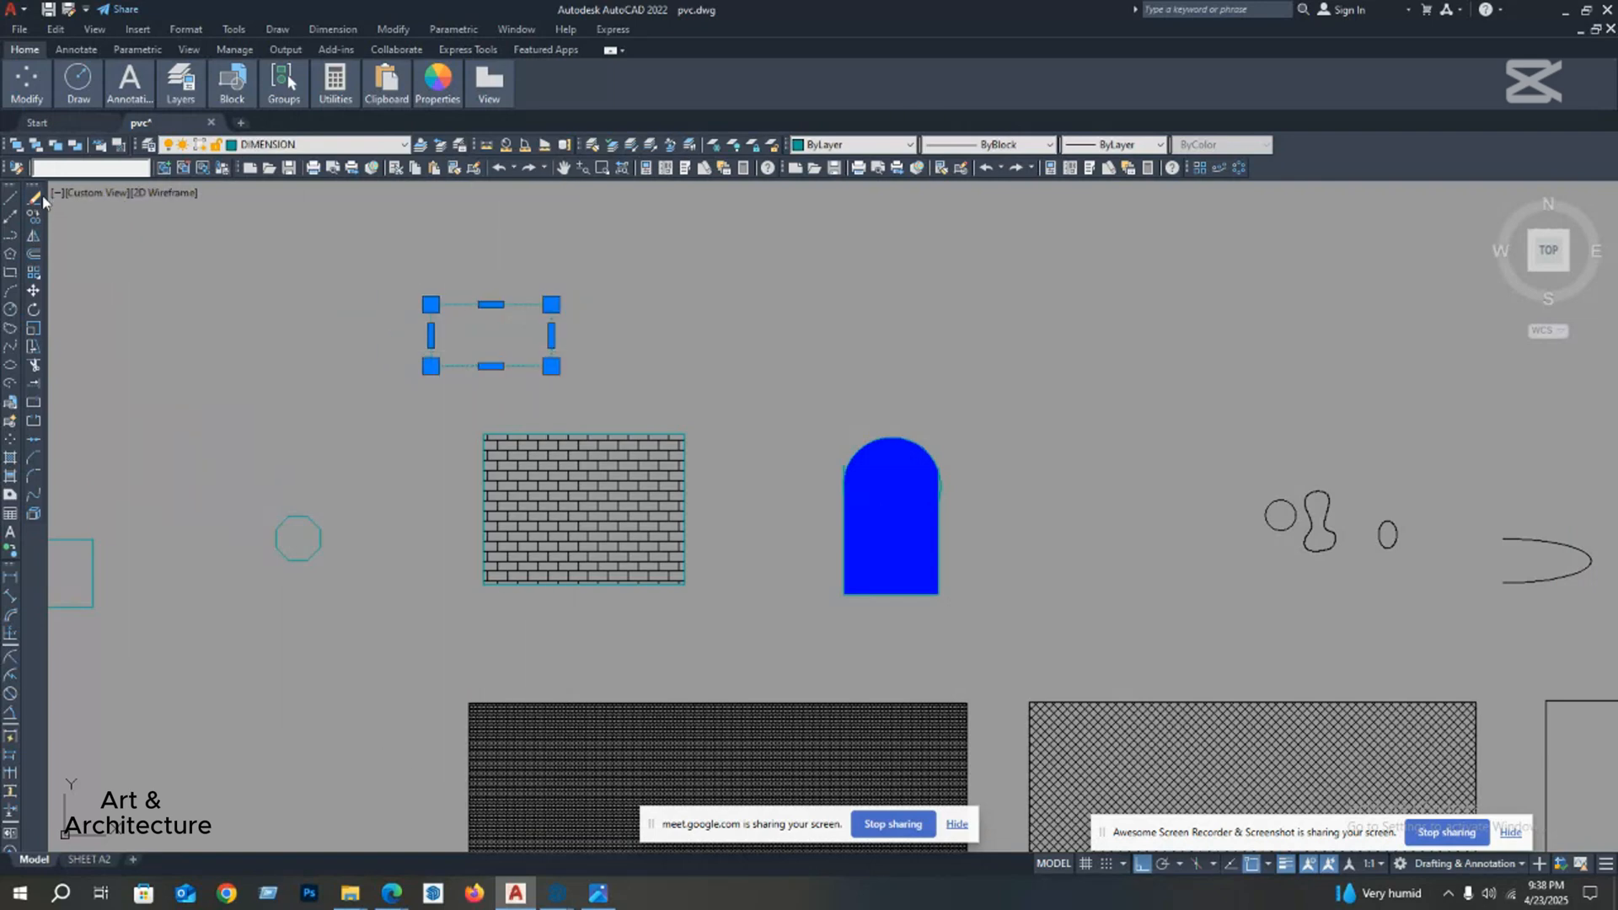
{"action": "key", "text": "ctrl+z"}
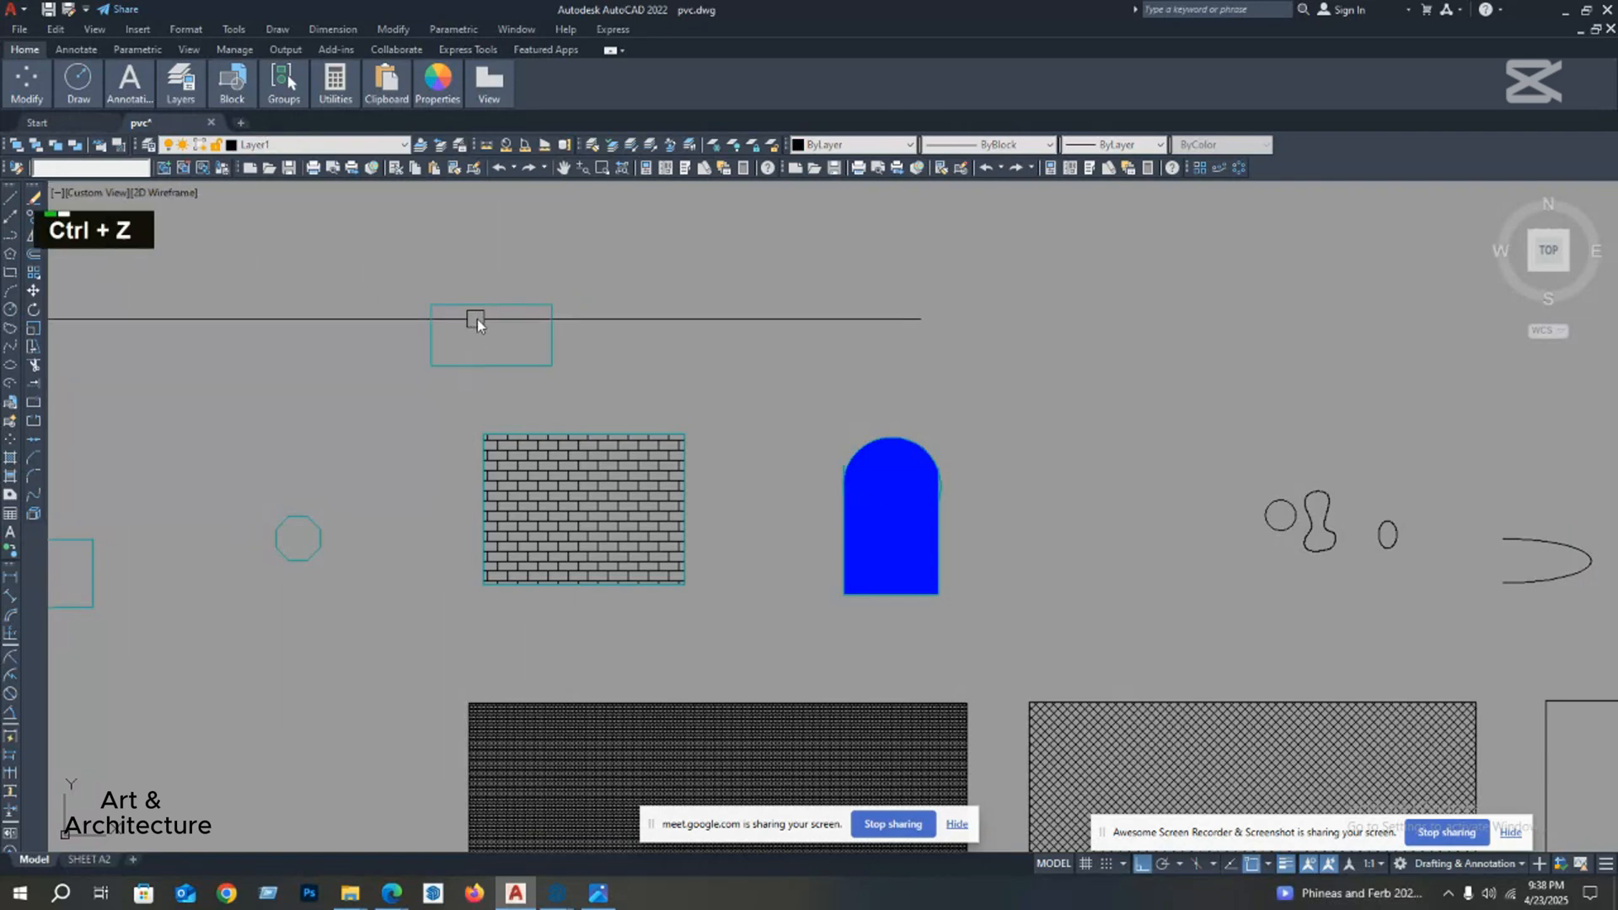
Step: Erase the small cyan rectangle above the brick-patterned one using the E command alias, then undo the deletion
{"action": "left_click", "coordinate": [501, 309]}
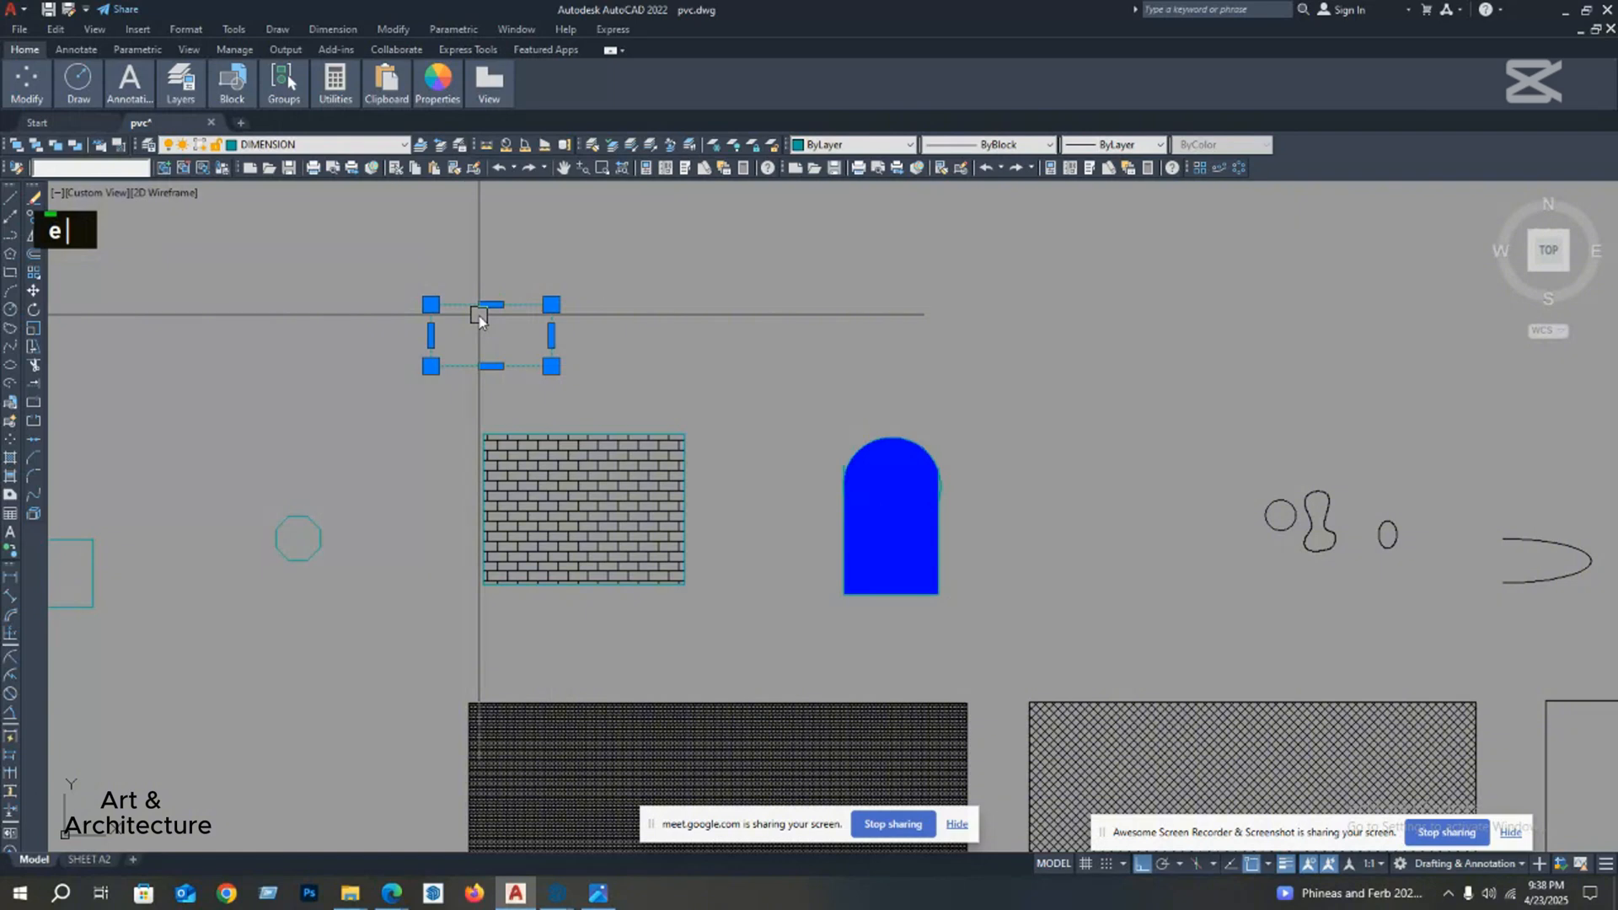
{"action": "key", "text": "Return"}
{"action": "key", "text": "Escape"}
{"action": "key", "text": "ctrl+z"}
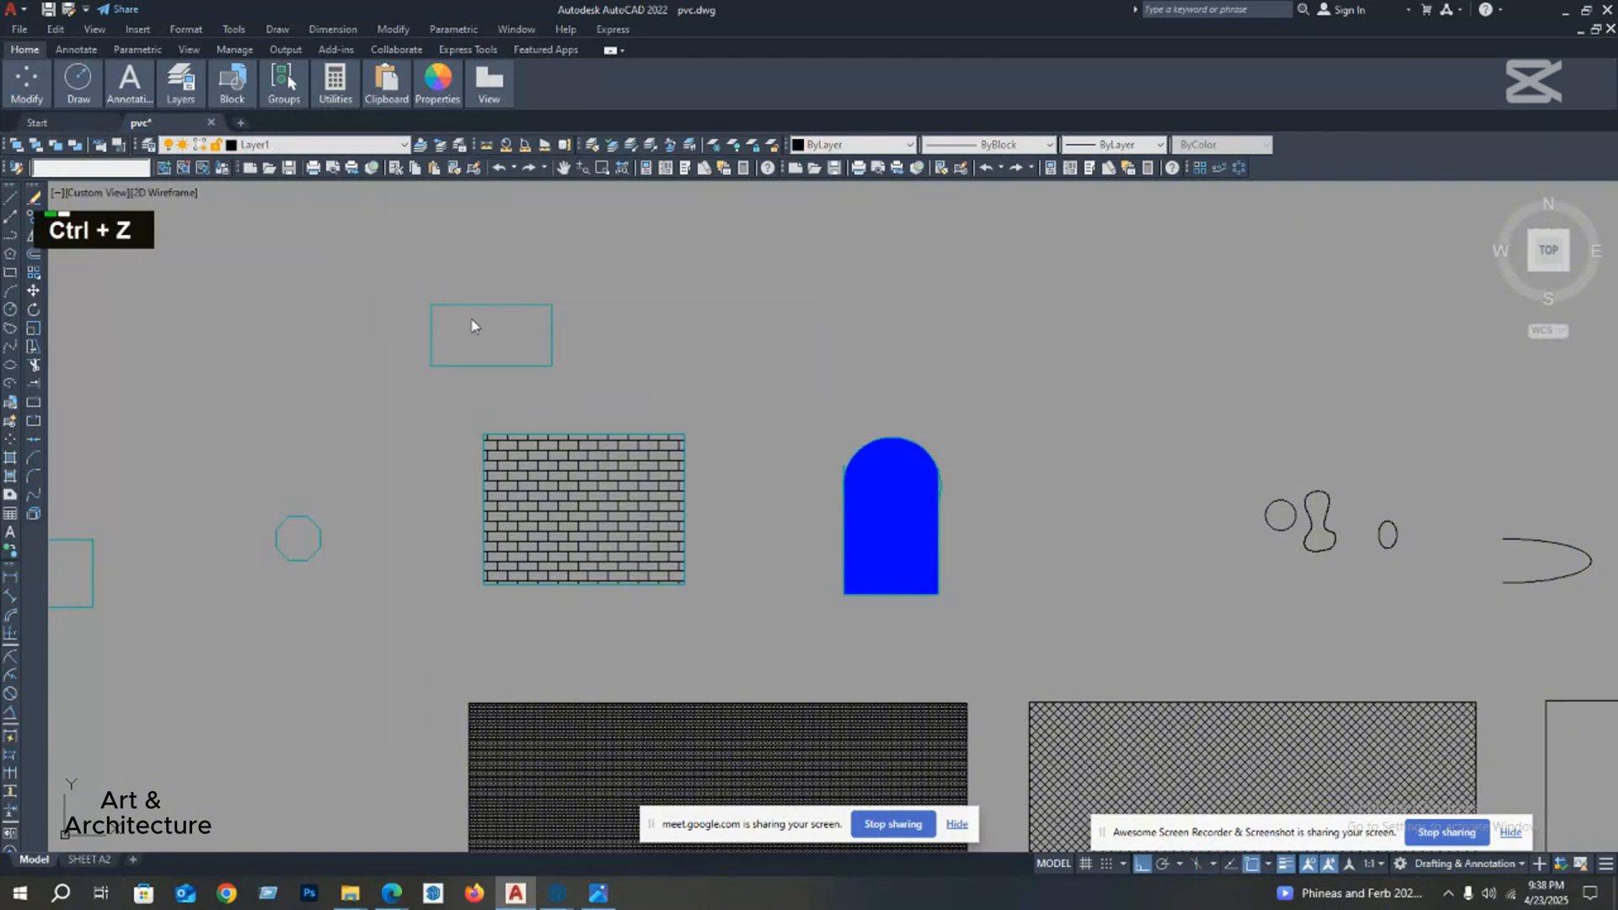
{"action": "key", "text": "Escape"}
{"action": "key", "text": "Escape"}
Step: Copy the small cyan rectangle from its lower-left corner about 77'-3" horizontally to the right
{"action": "left_click", "coordinate": [491, 365]}
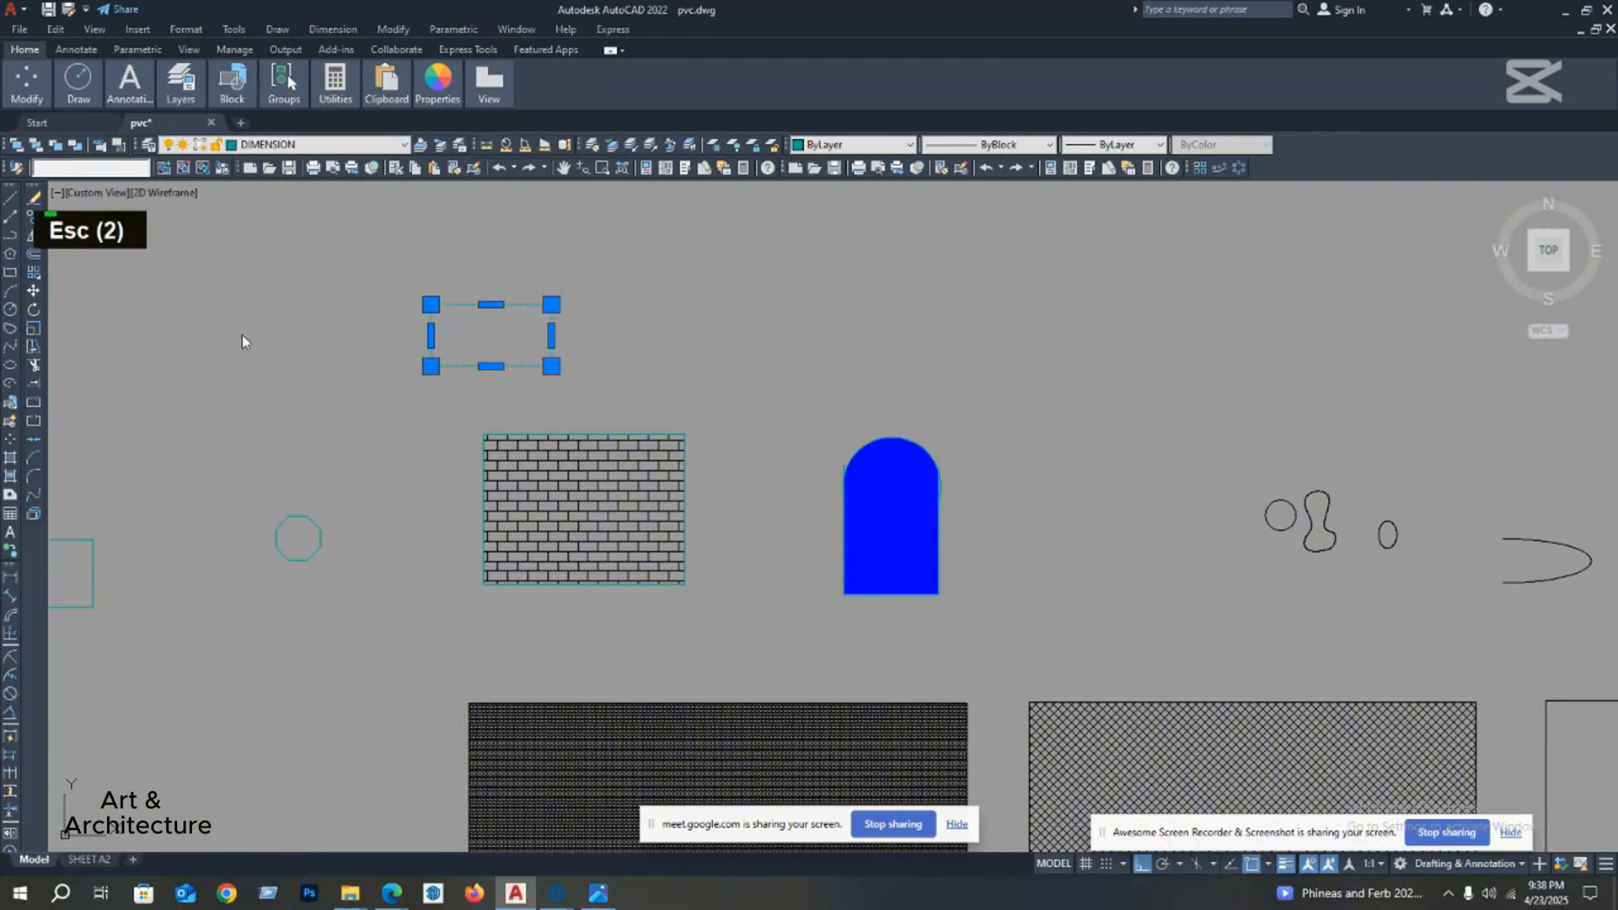
{"action": "left_click", "coordinate": [35, 219]}
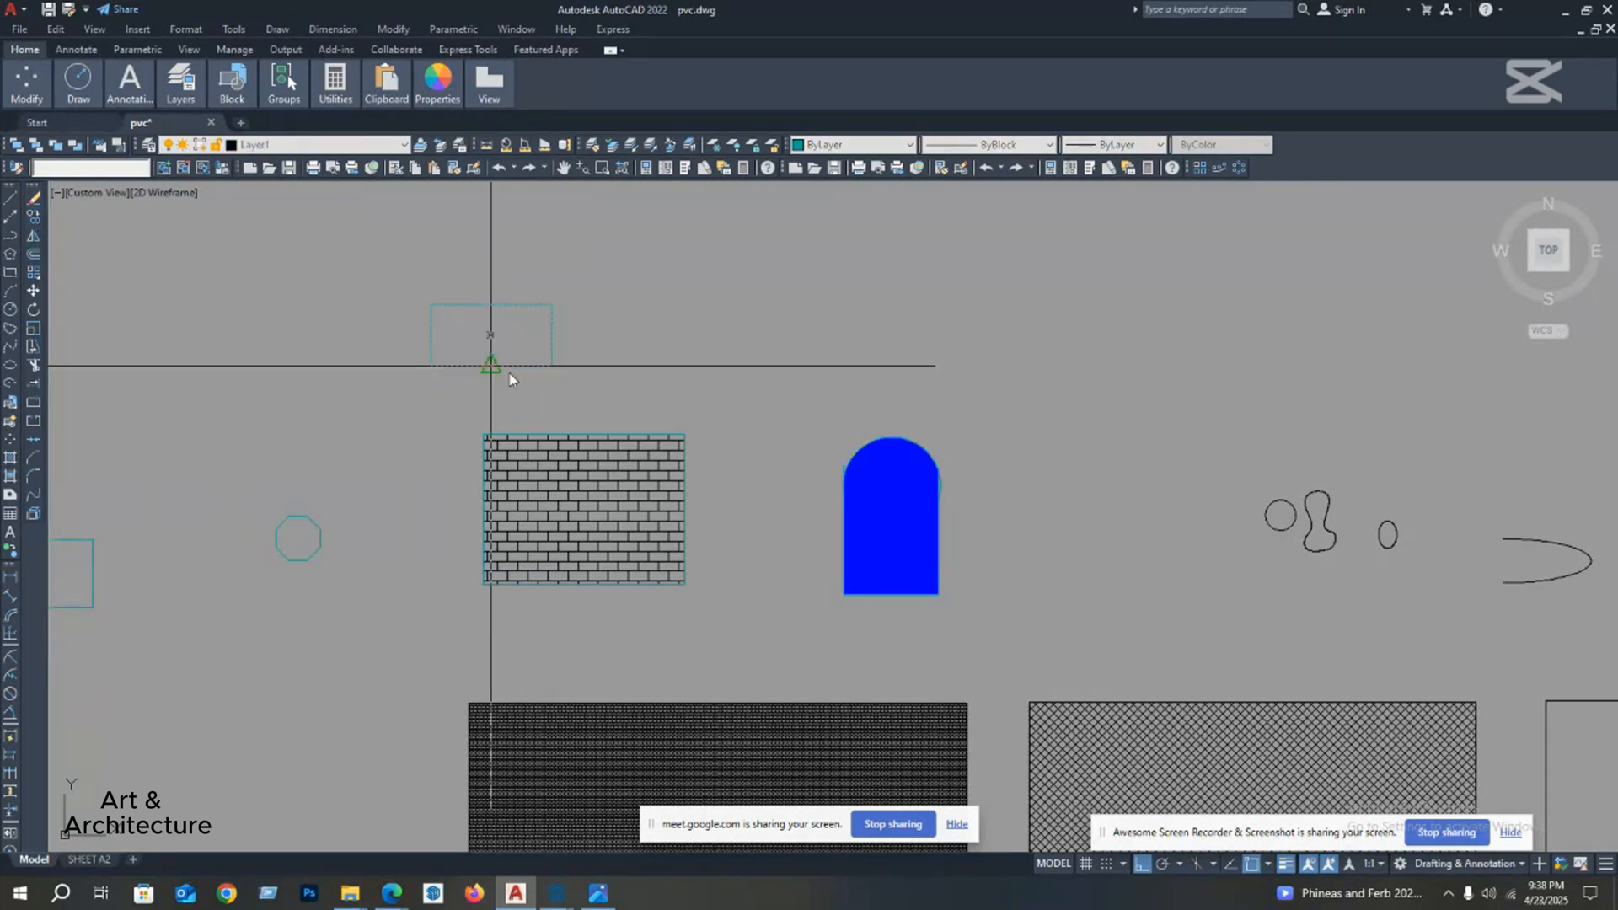
{"action": "left_click", "coordinate": [430, 366]}
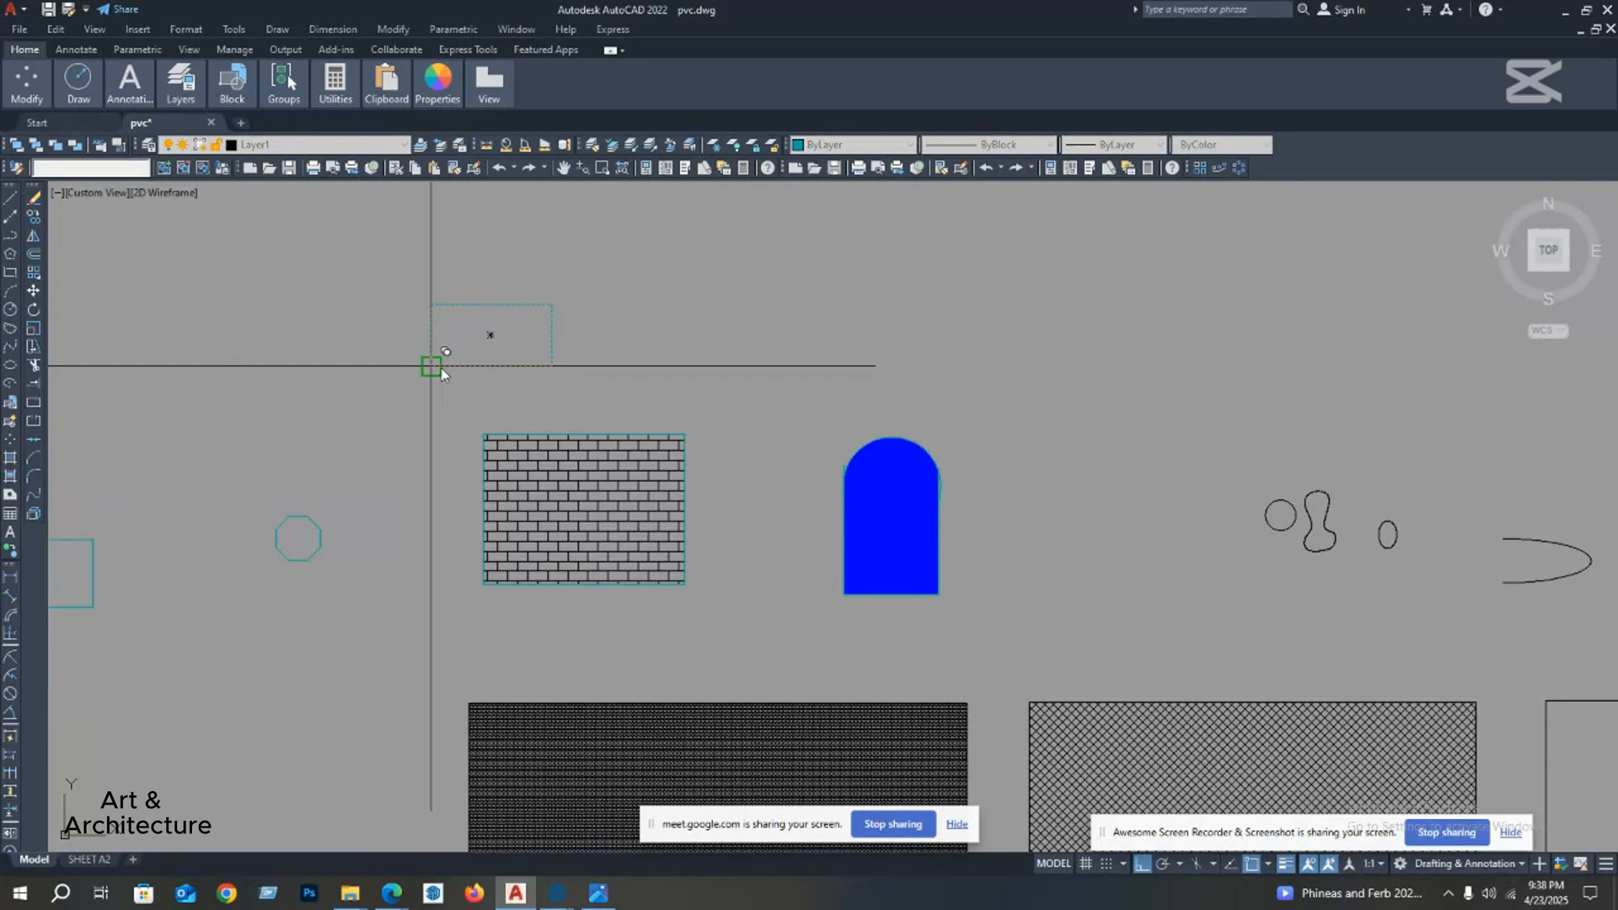
{"action": "left_click", "coordinate": [664, 391]}
{"action": "key", "text": "Escape"}
Step: Copy the duplicated cyan rectangle about 67'-6" further right with the CO command, making a row of three
{"action": "middle_click_drag", "start_coordinate": [671, 381], "coordinate": [563, 396]}
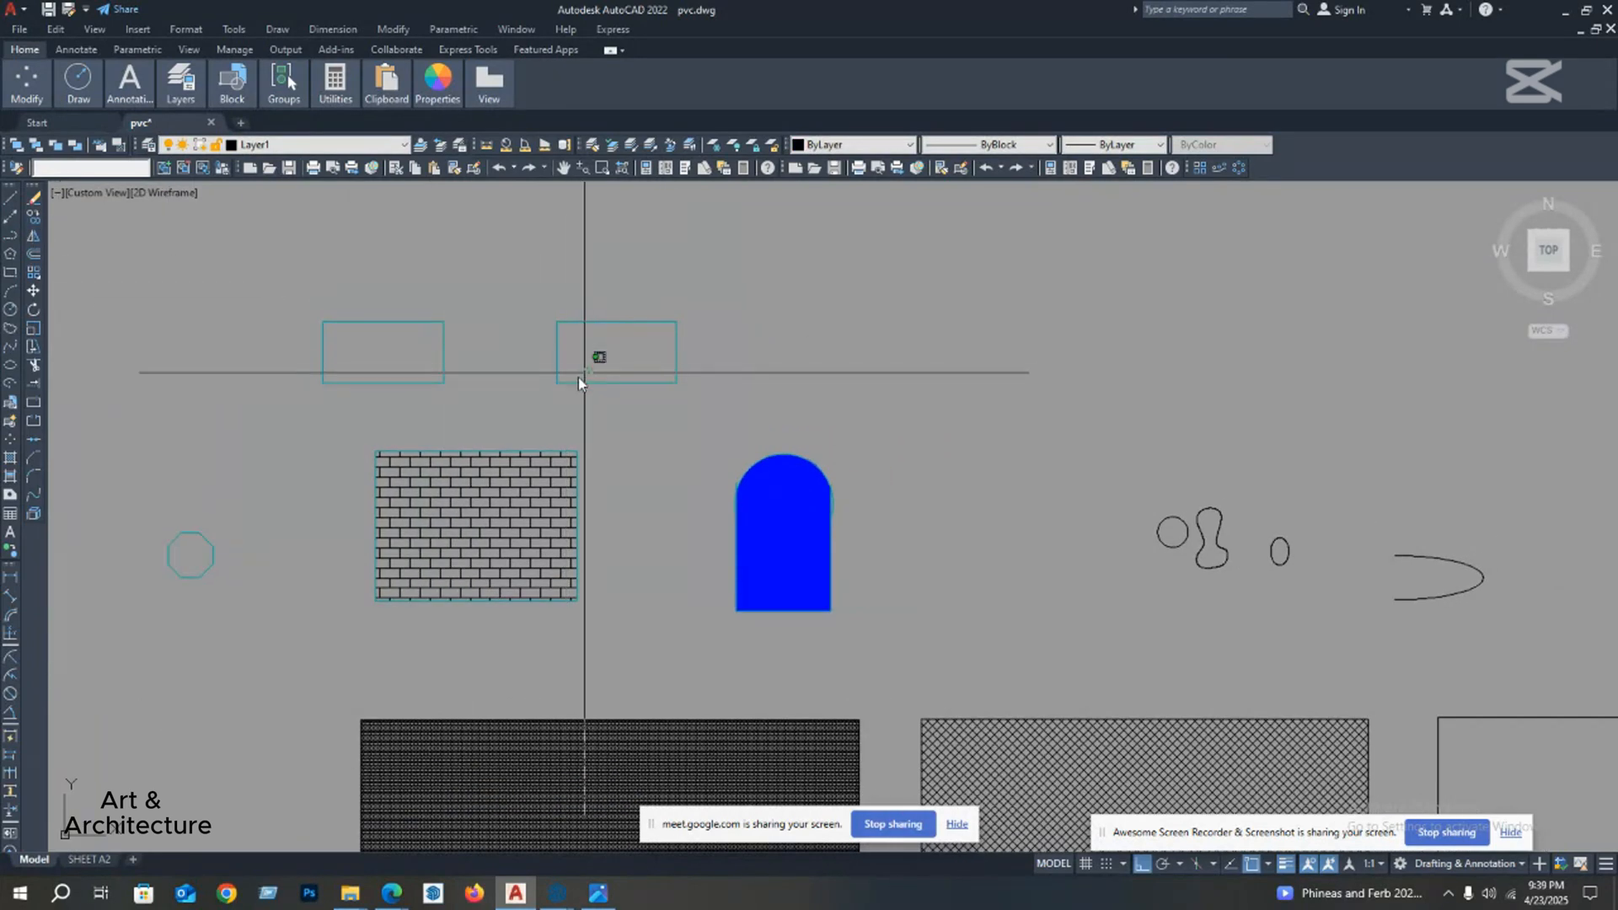
{"action": "double_click", "coordinate": [549, 392]}
{"action": "key", "text": "Escape"}
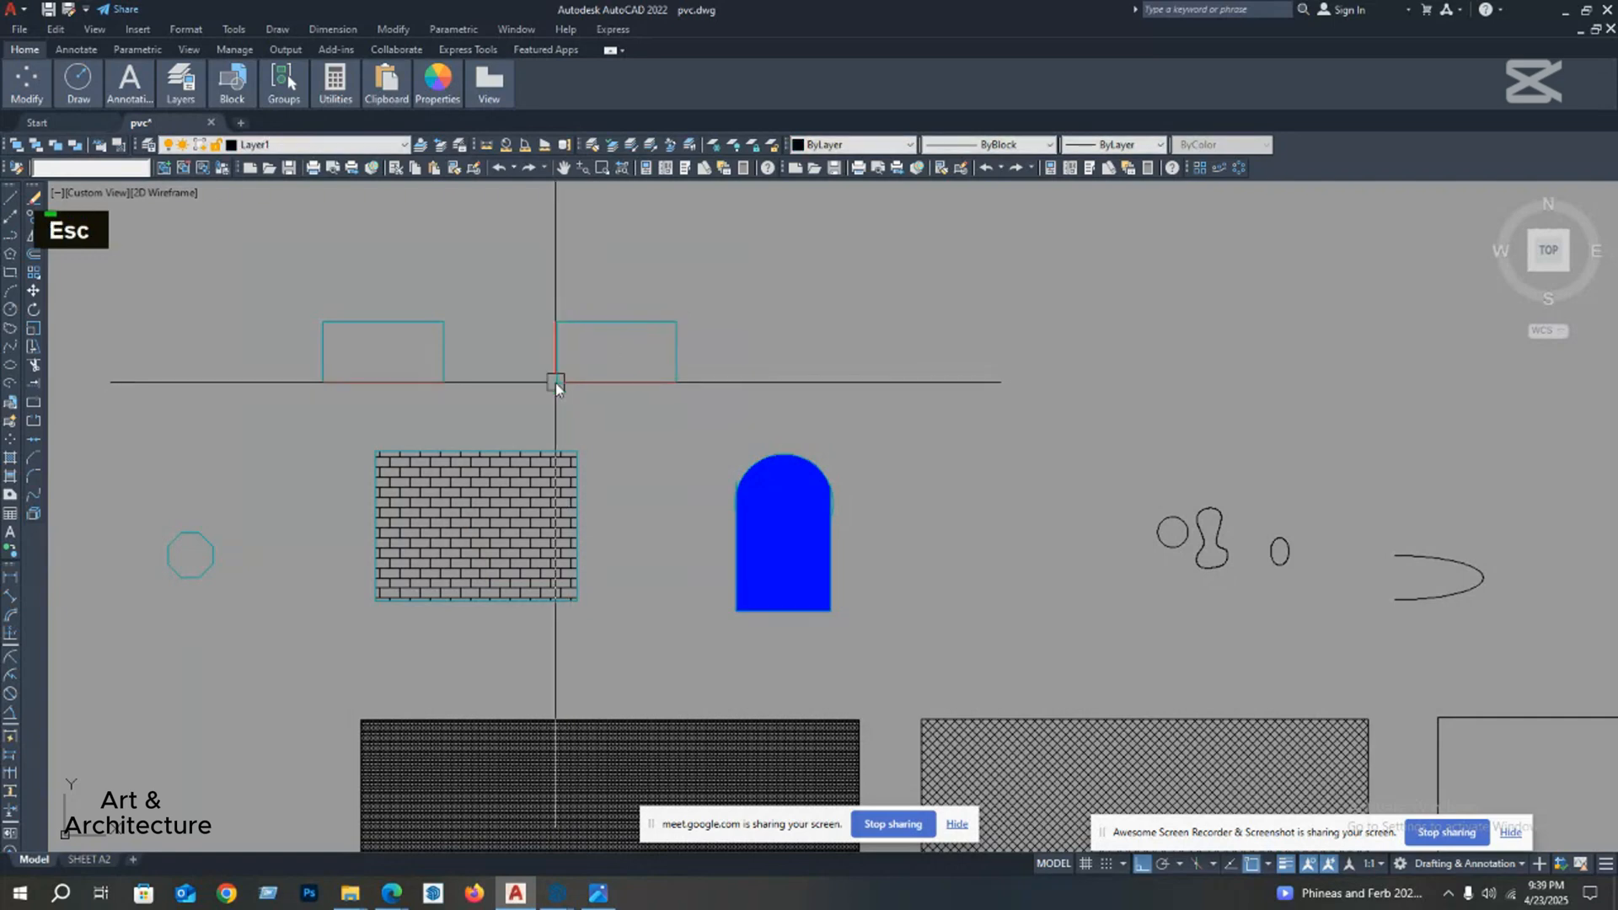
{"action": "left_click", "coordinate": [588, 354]}
{"action": "type", "text": "co"}
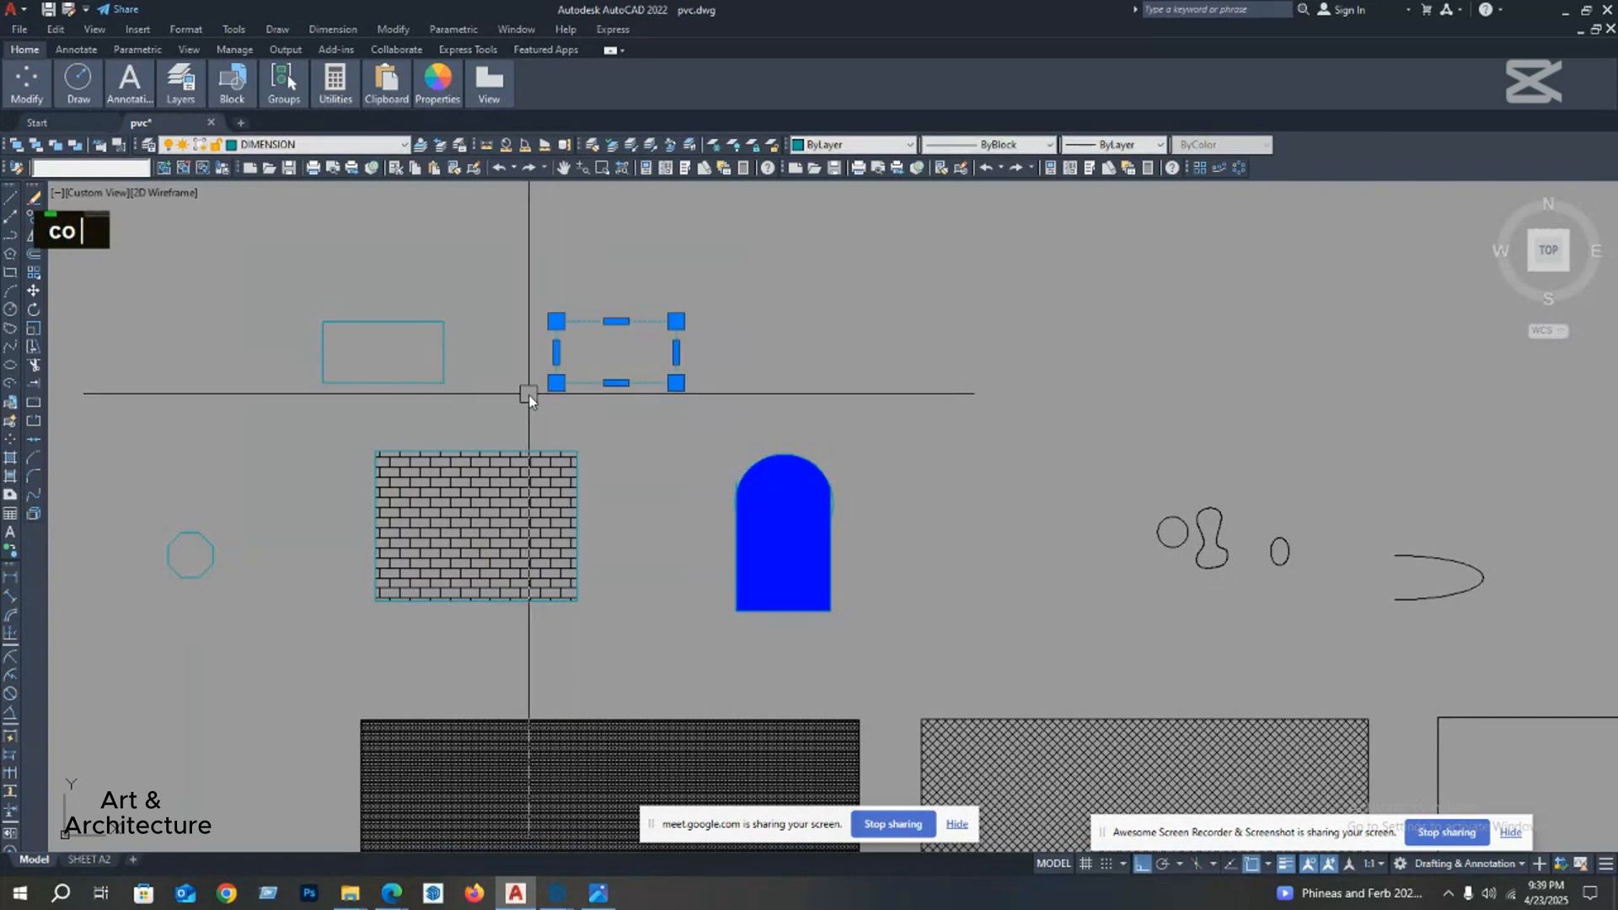
{"action": "key", "text": "Return"}
{"action": "left_click", "coordinate": [548, 383]}
{"action": "left_click", "coordinate": [760, 383]}
{"action": "key", "text": "Escape"}
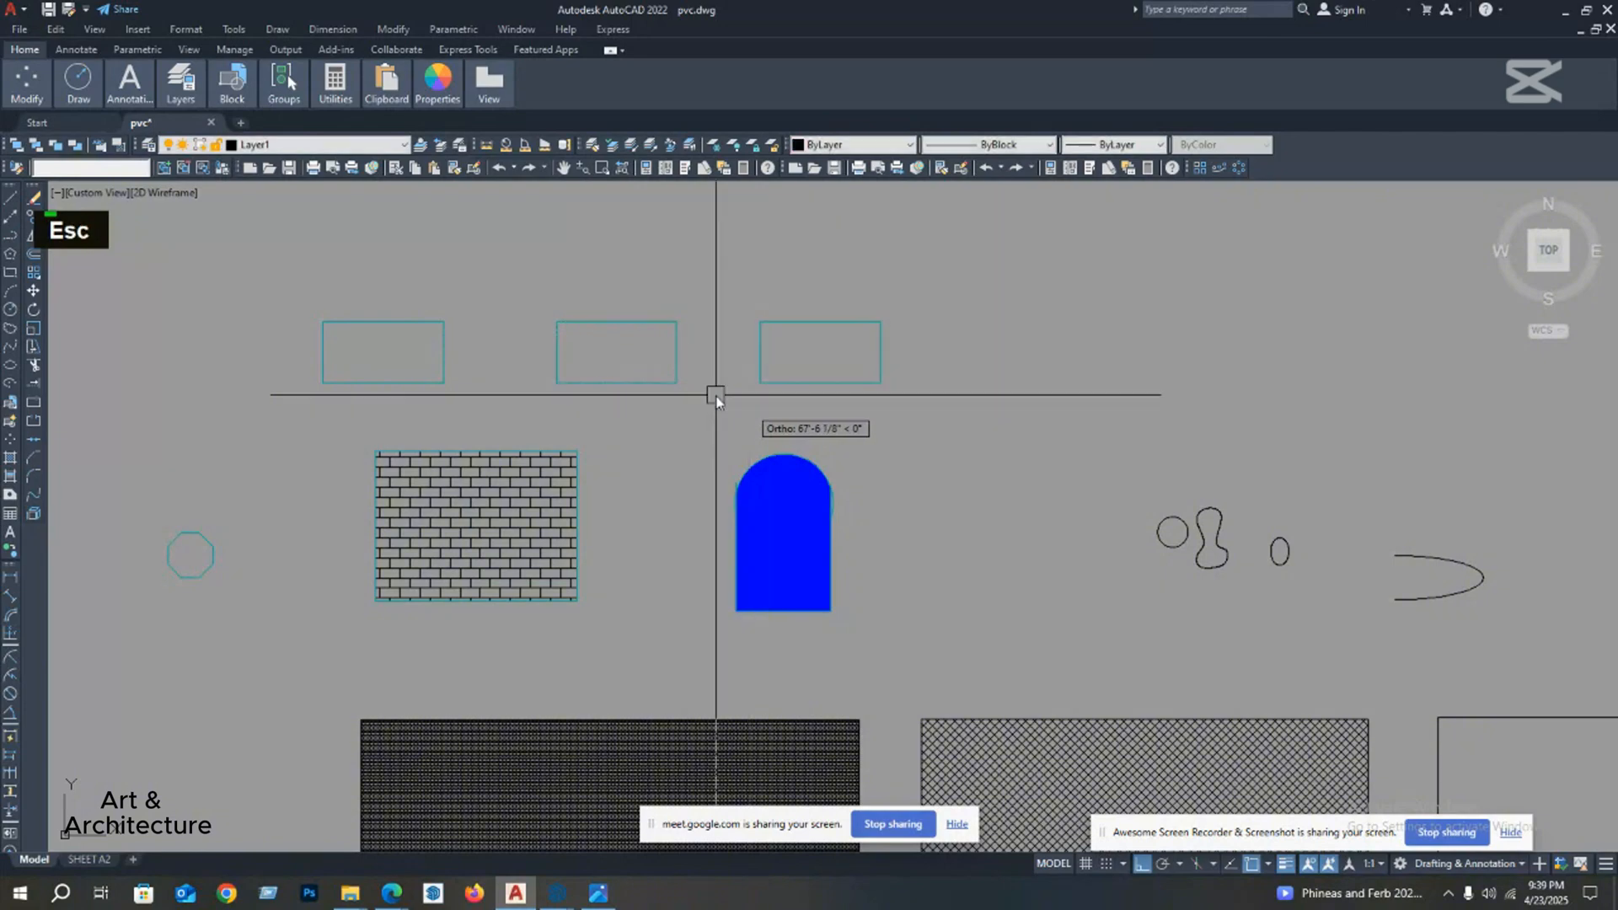
Step: Examine the floor plan and the hatched and gradient-filled rectangles across the drawing
{"action": "middle_click_drag", "start_coordinate": [716, 390], "coordinate": [588, 393]}
{"action": "scroll", "coordinate": [706, 428], "scroll_direction": "down", "scroll_amount": 4}
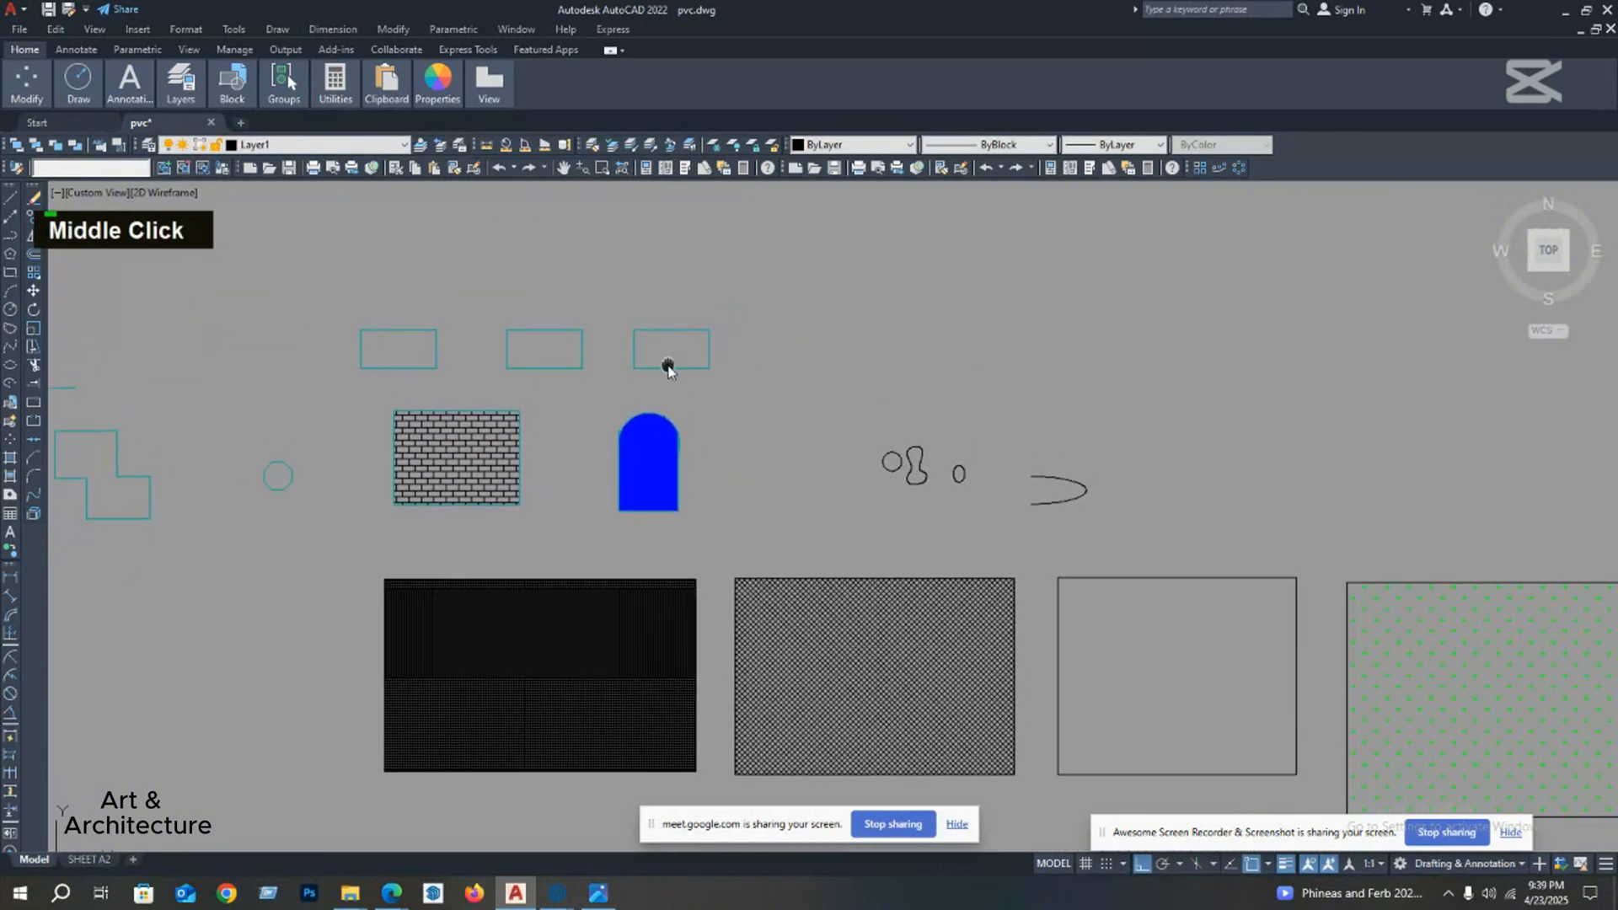
{"action": "middle_click_drag", "start_coordinate": [706, 427], "coordinate": [719, 433]}
{"action": "scroll", "coordinate": [596, 447], "scroll_direction": "down", "scroll_amount": 3}
{"action": "mouse_move", "coordinate": [596, 448]}
{"action": "middle_mouse_down"}
{"action": "mouse_move", "coordinate": [590, 431]}
{"action": "mouse_move", "coordinate": [581, 459]}
{"action": "mouse_move", "coordinate": [362, 475]}
{"action": "middle_mouse_up"}
{"action": "scroll", "coordinate": [363, 475], "scroll_direction": "up", "scroll_amount": 1}
{"action": "scroll", "coordinate": [424, 452], "scroll_direction": "down", "scroll_amount": 1}
{"action": "scroll", "coordinate": [1027, 526], "scroll_direction": "up", "scroll_amount": 2}
{"action": "mouse_move", "coordinate": [1026, 527]}
{"action": "middle_mouse_down"}
{"action": "mouse_move", "coordinate": [661, 481]}
{"action": "mouse_move", "coordinate": [556, 445]}
{"action": "middle_mouse_up"}
{"action": "middle_click_drag", "start_coordinate": [646, 417], "coordinate": [684, 479]}
{"action": "middle_click_drag", "start_coordinate": [537, 413], "coordinate": [680, 460]}
{"action": "middle_click_drag", "start_coordinate": [568, 438], "coordinate": [654, 473]}
{"action": "scroll", "coordinate": [553, 472], "scroll_direction": "up", "scroll_amount": 2}
{"action": "scroll", "coordinate": [662, 465], "scroll_direction": "down", "scroll_amount": 2}
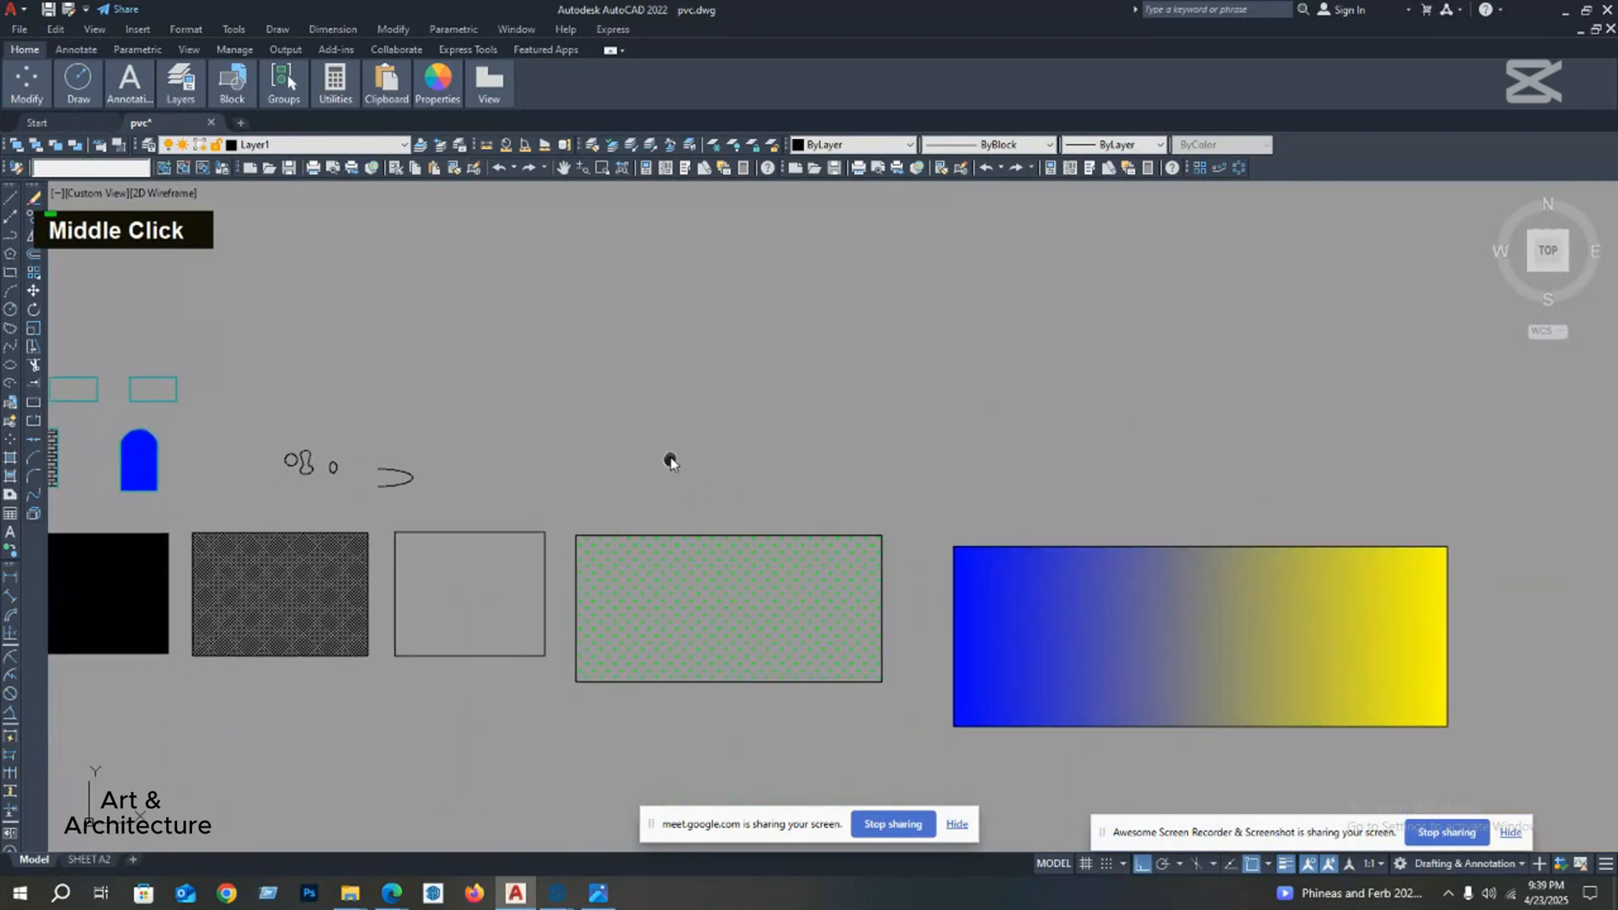
{"action": "scroll", "coordinate": [658, 413], "scroll_direction": "up", "scroll_amount": 2}
{"action": "middle_click_drag", "start_coordinate": [660, 416], "coordinate": [677, 432]}
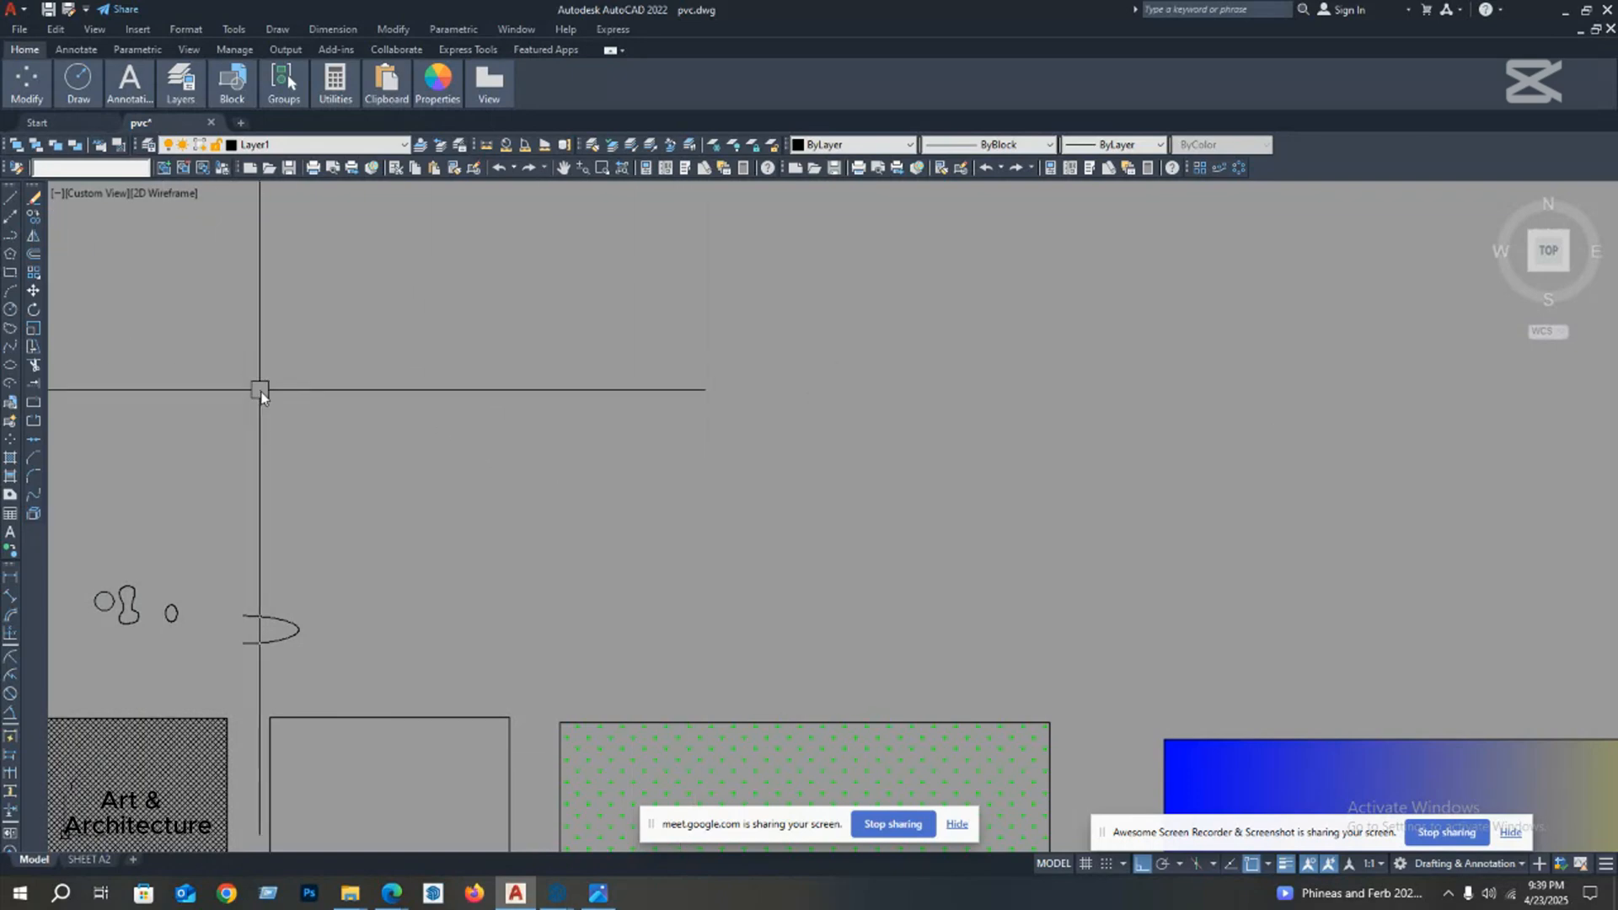
{"action": "middle_click_drag", "start_coordinate": [430, 426], "coordinate": [444, 405]}
{"action": "scroll", "coordinate": [582, 364], "scroll_direction": "down", "scroll_amount": 1}
{"action": "scroll", "coordinate": [368, 398], "scroll_direction": "down", "scroll_amount": 4}
{"action": "scroll", "coordinate": [610, 453], "scroll_direction": "up", "scroll_amount": 3}
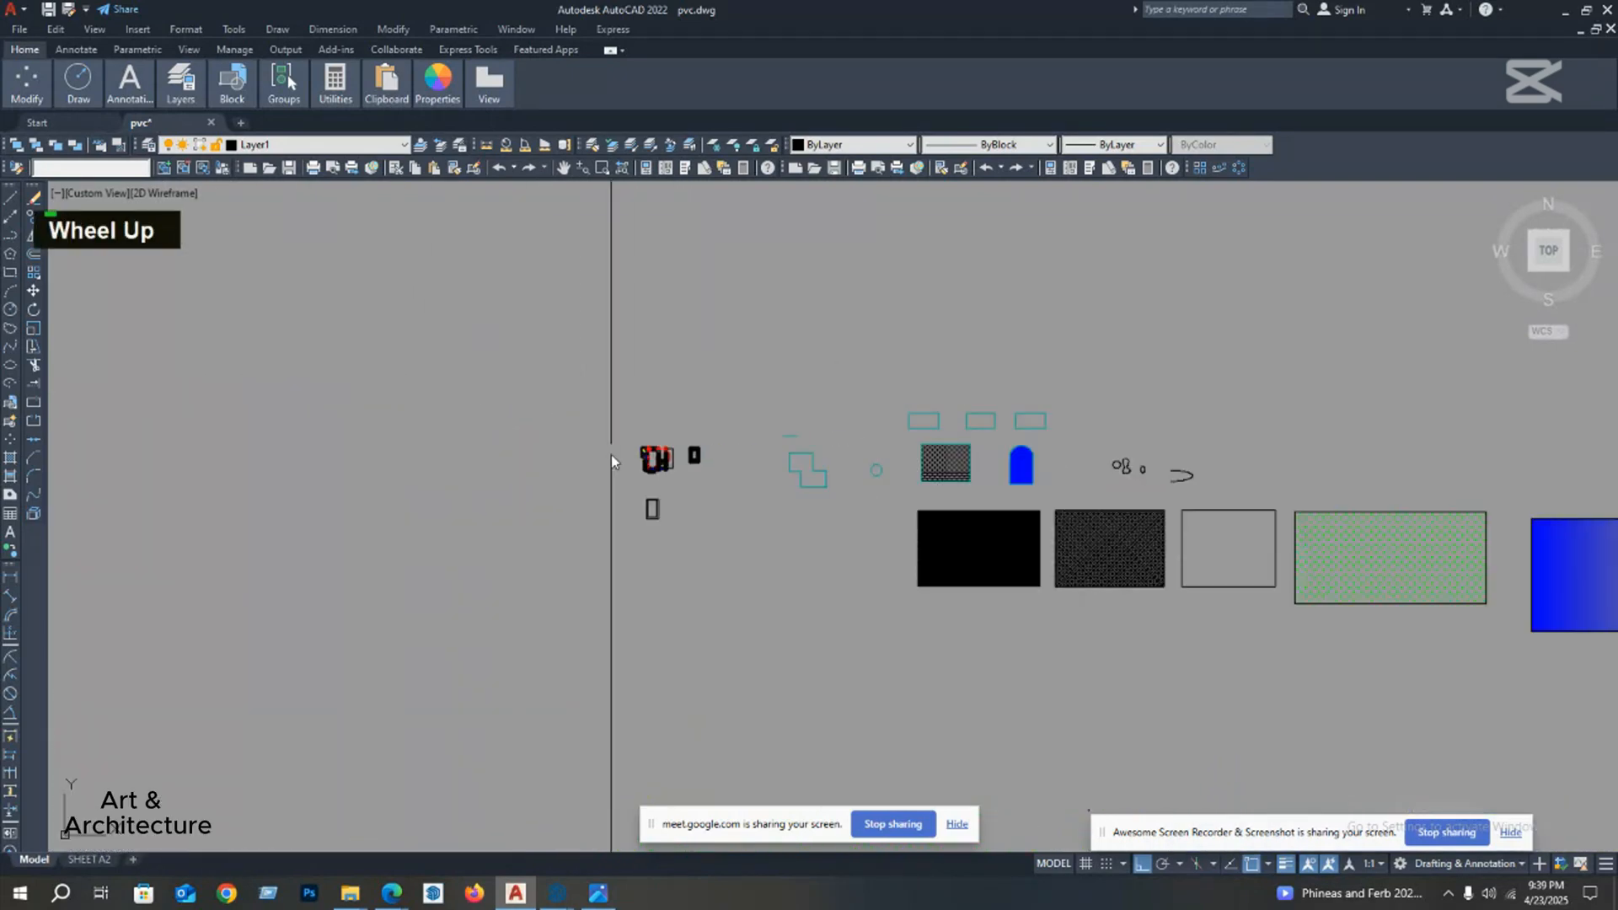
{"action": "scroll", "coordinate": [628, 455], "scroll_direction": "up", "scroll_amount": 3}
{"action": "scroll", "coordinate": [816, 459], "scroll_direction": "up", "scroll_amount": 1}
{"action": "middle_click_drag", "start_coordinate": [800, 471], "coordinate": [764, 483]}
{"action": "scroll", "coordinate": [725, 405], "scroll_direction": "up", "scroll_amount": 2}
{"action": "mouse_move", "coordinate": [724, 406]}
{"action": "middle_mouse_down"}
{"action": "mouse_move", "coordinate": [582, 338]}
{"action": "mouse_move", "coordinate": [386, 381]}
{"action": "middle_mouse_up"}
{"action": "scroll", "coordinate": [628, 349], "scroll_direction": "down", "scroll_amount": 2}
{"action": "scroll", "coordinate": [386, 382], "scroll_direction": "down", "scroll_amount": 10}
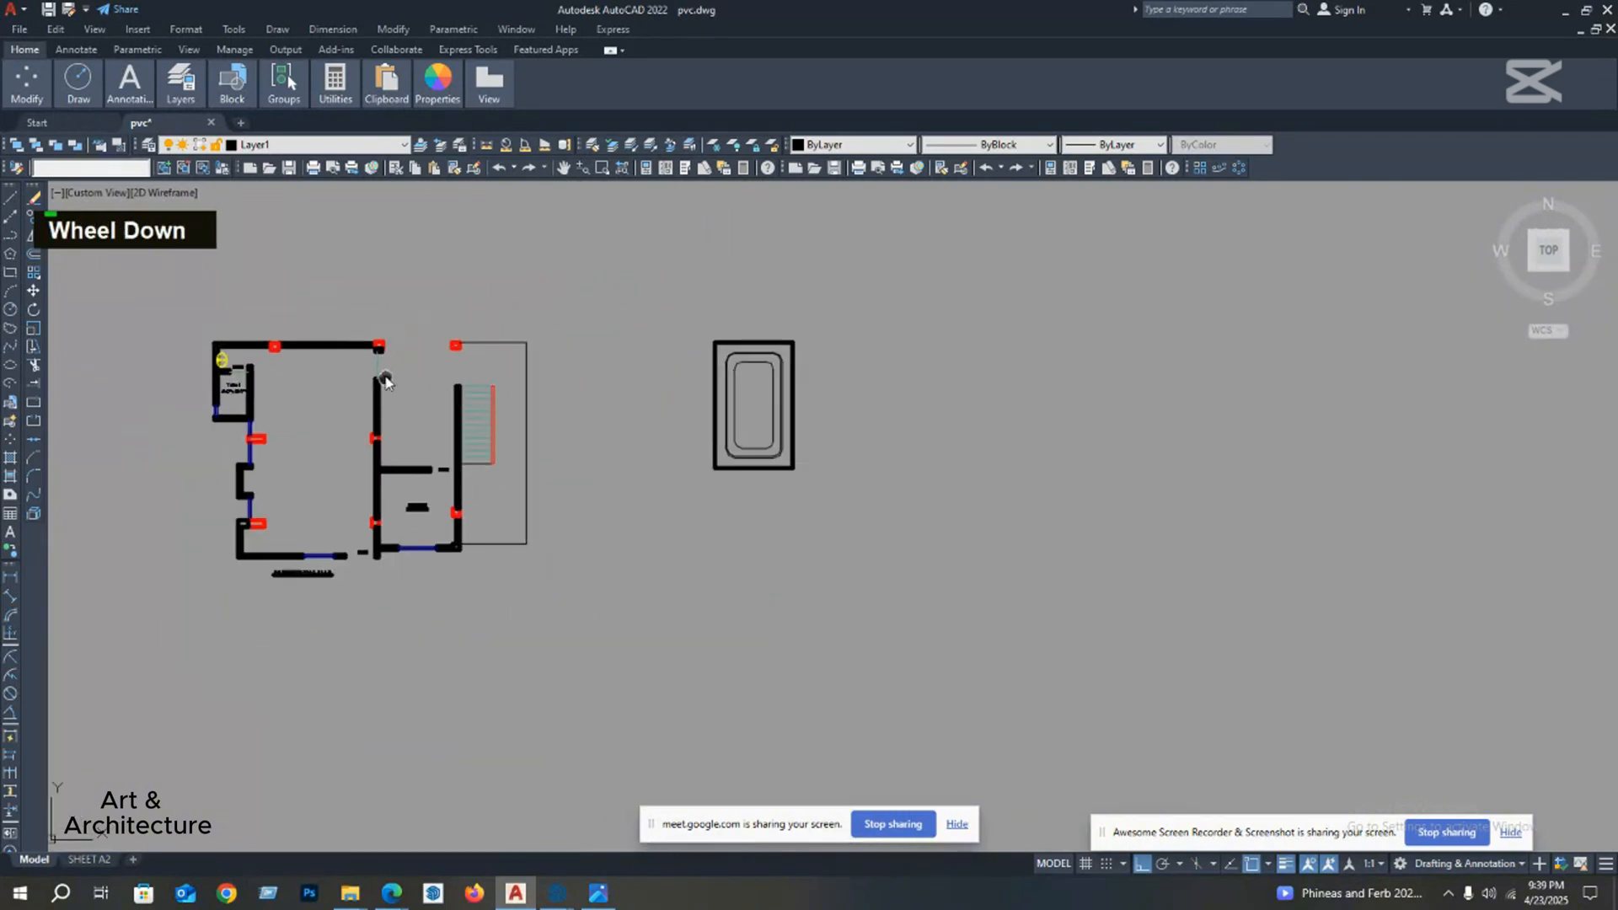
{"action": "middle_click_drag", "start_coordinate": [781, 357], "coordinate": [463, 416]}
{"action": "middle_click_drag", "start_coordinate": [831, 392], "coordinate": [733, 398]}
{"action": "scroll", "coordinate": [729, 405], "scroll_direction": "up", "scroll_amount": 4}
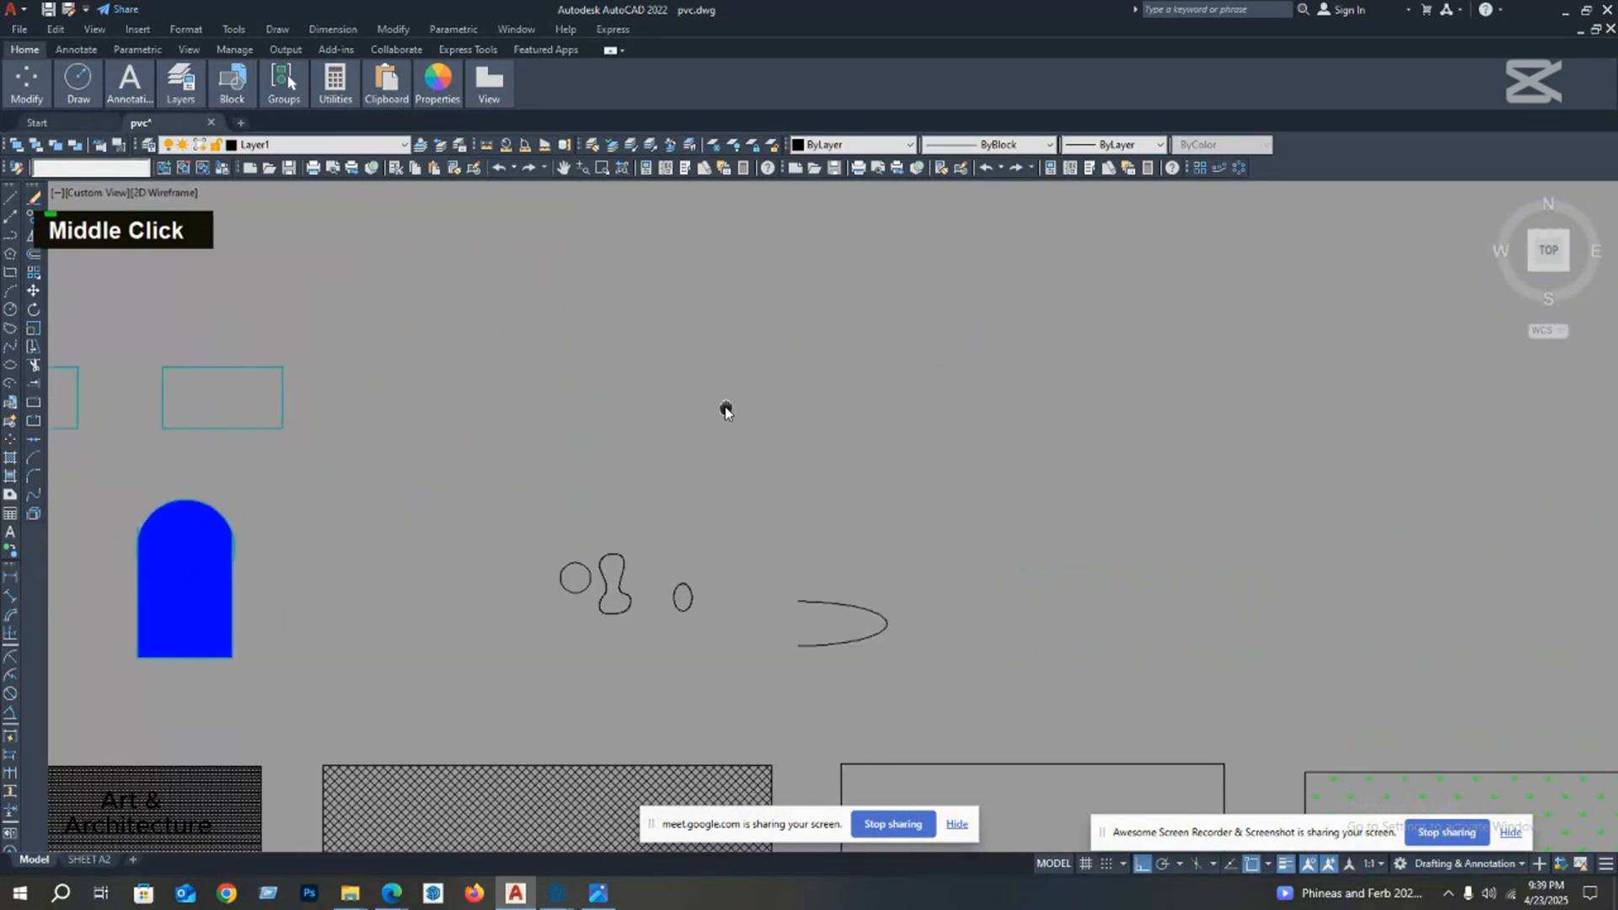
{"action": "scroll", "coordinate": [643, 429], "scroll_direction": "down", "scroll_amount": 2}
{"action": "middle_click_drag", "start_coordinate": [464, 406], "coordinate": [542, 408]}
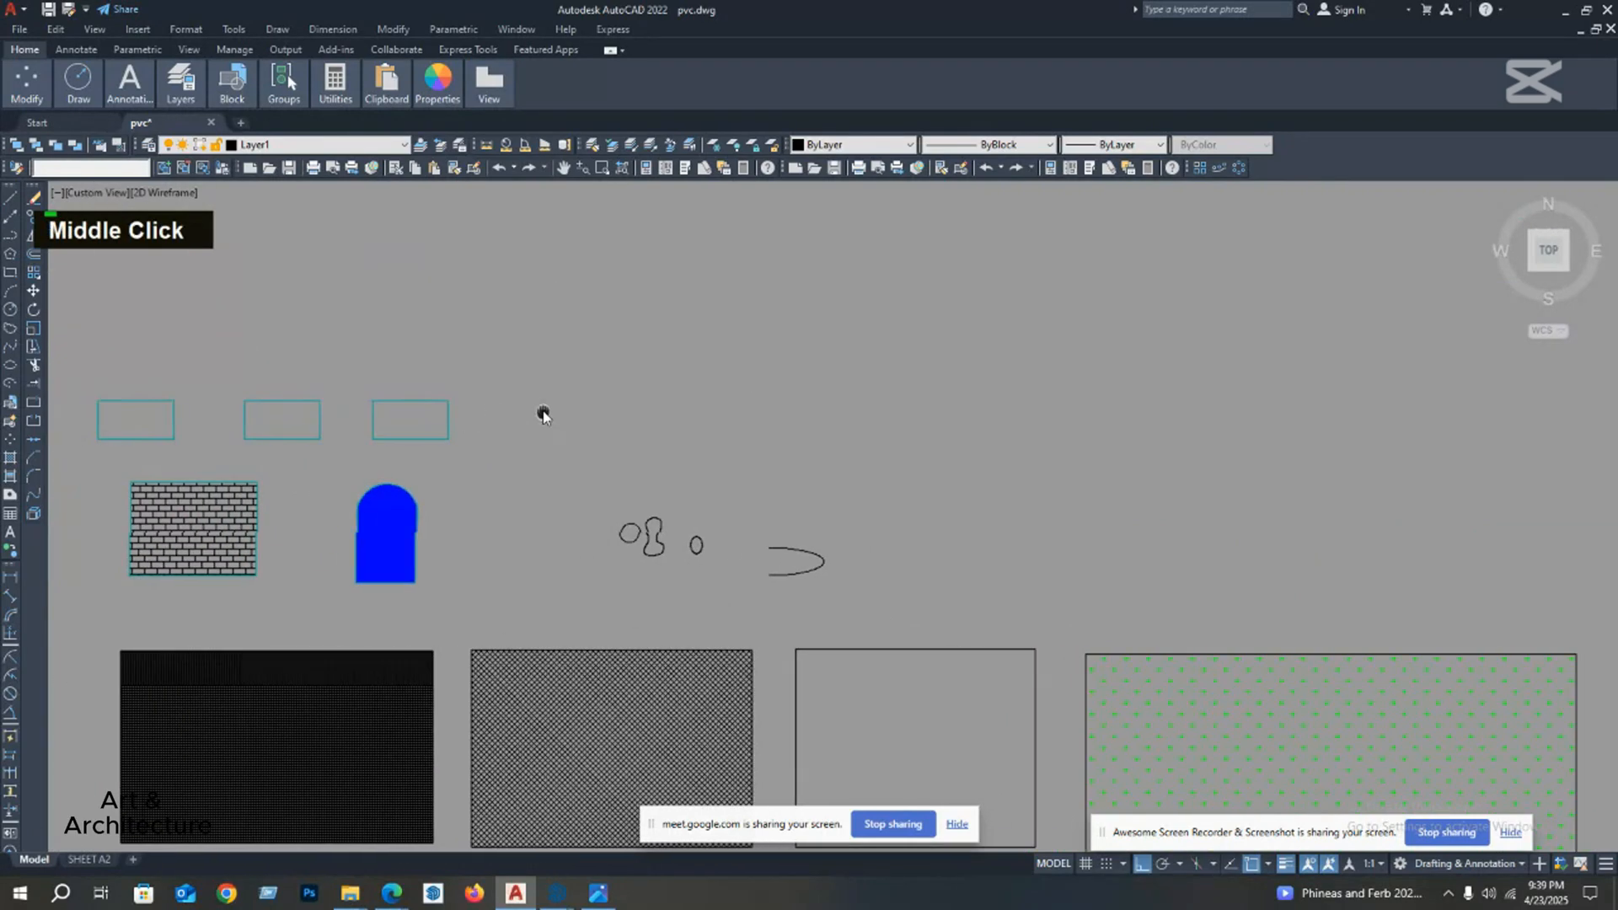
{"action": "scroll", "coordinate": [650, 542], "scroll_direction": "up", "scroll_amount": 5}
{"action": "scroll", "coordinate": [665, 506], "scroll_direction": "down", "scroll_amount": 4}
{"action": "middle_click_drag", "start_coordinate": [664, 413], "coordinate": [661, 447]}
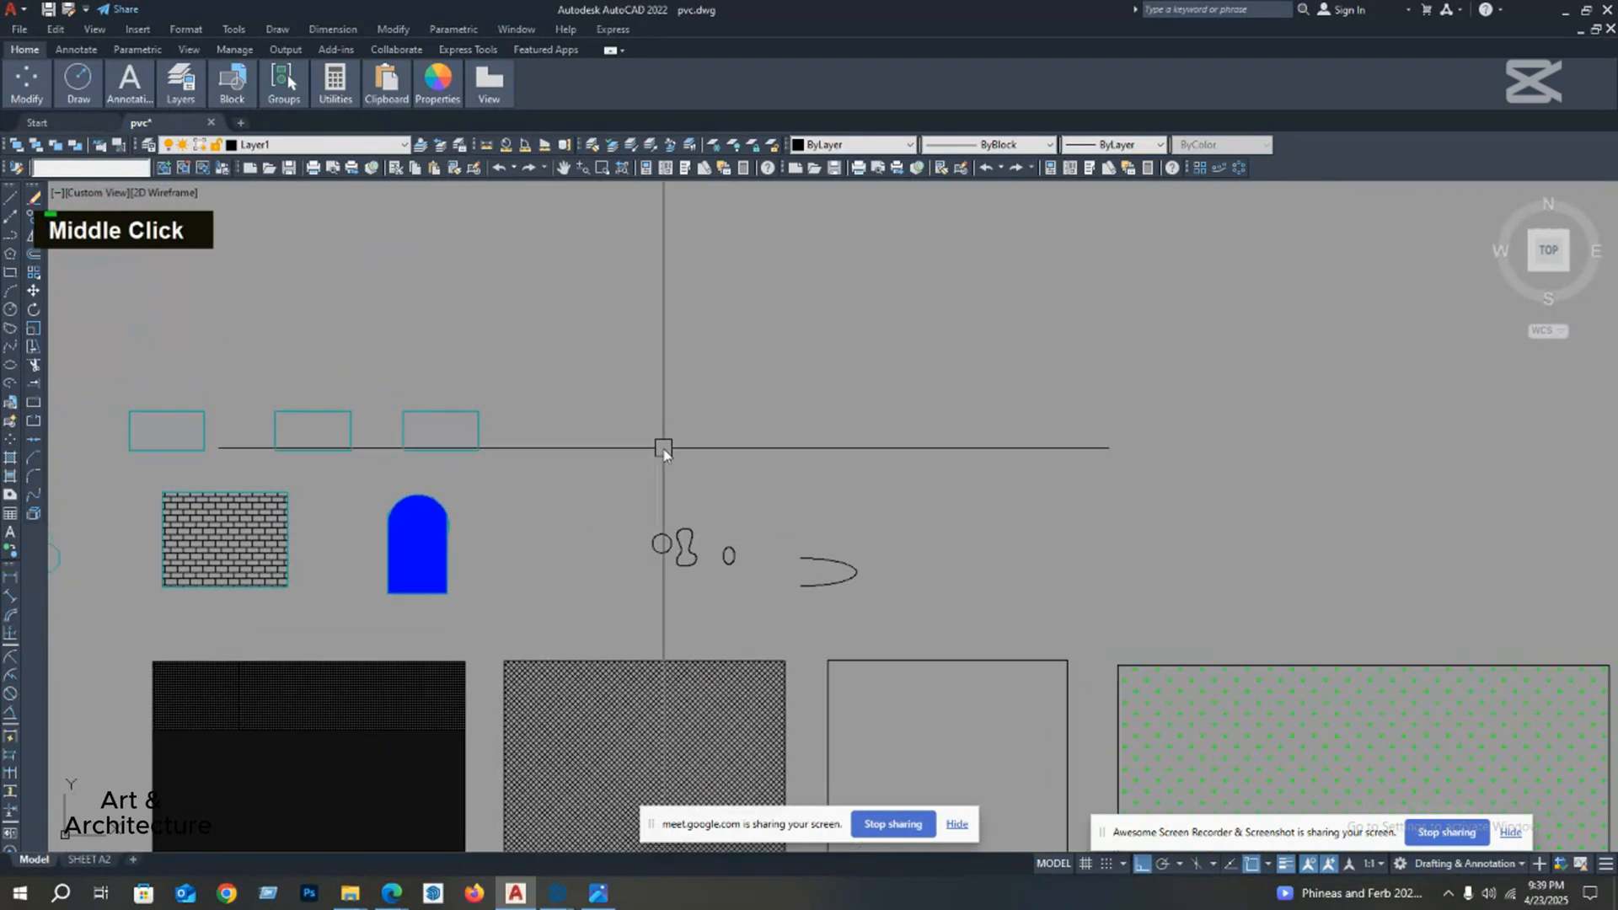
Step: Draw a short vertical line beside the row of cyan rectangles and an arc curving from its top end, as a door symbol
{"action": "key", "text": "Escape"}
{"action": "key", "text": "Escape"}
{"action": "middle_click_drag", "start_coordinate": [635, 392], "coordinate": [649, 415]}
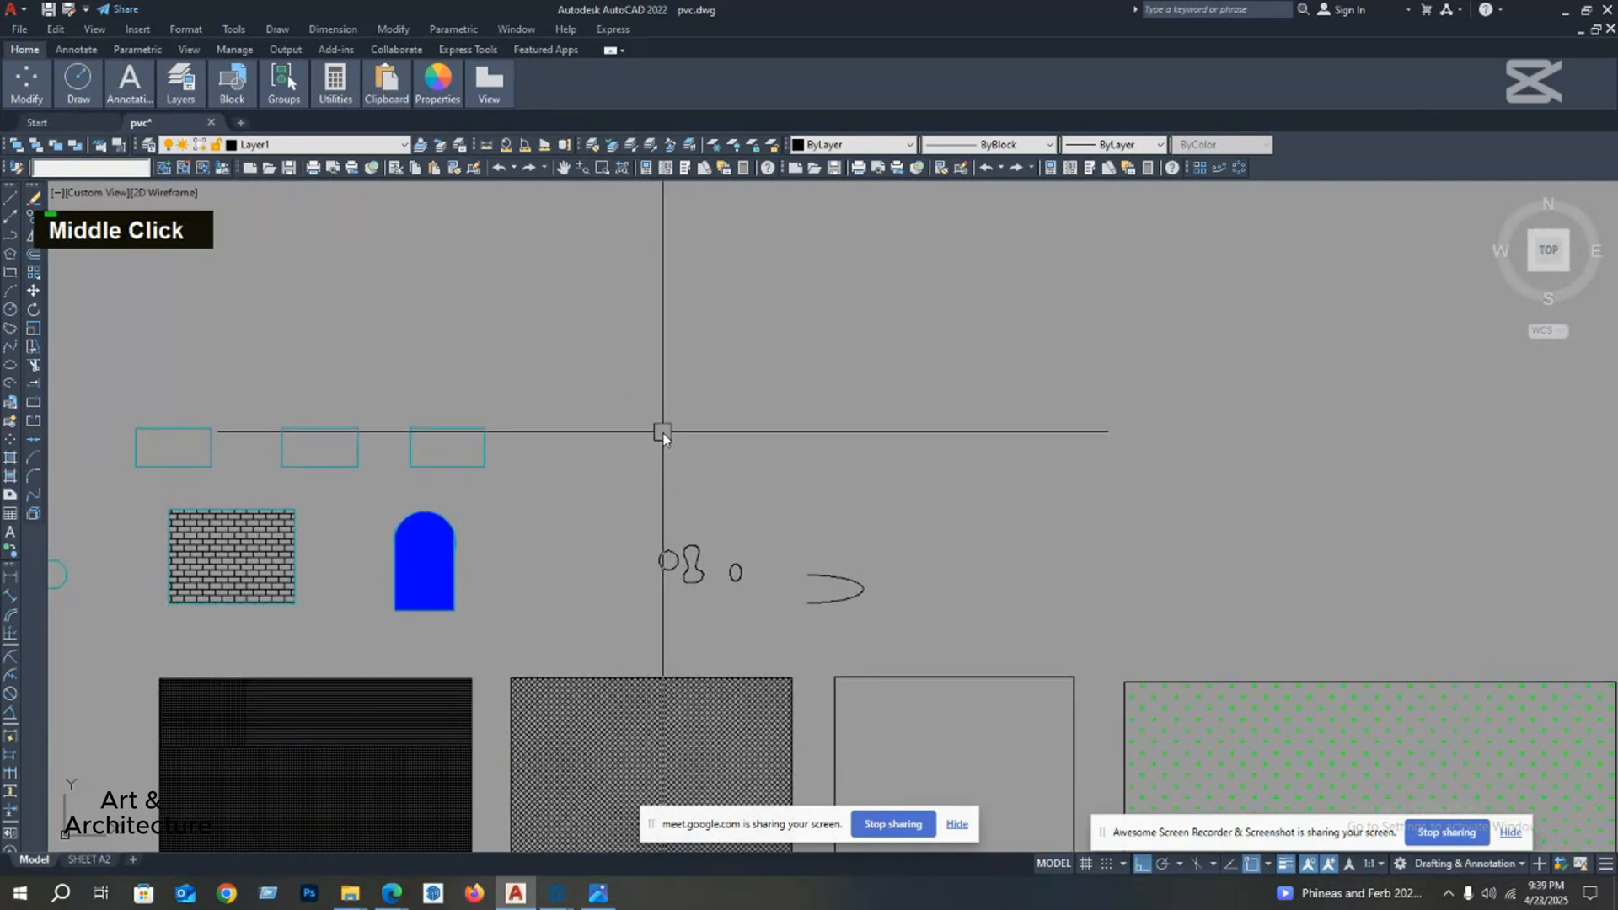
{"action": "key", "text": "Escape"}
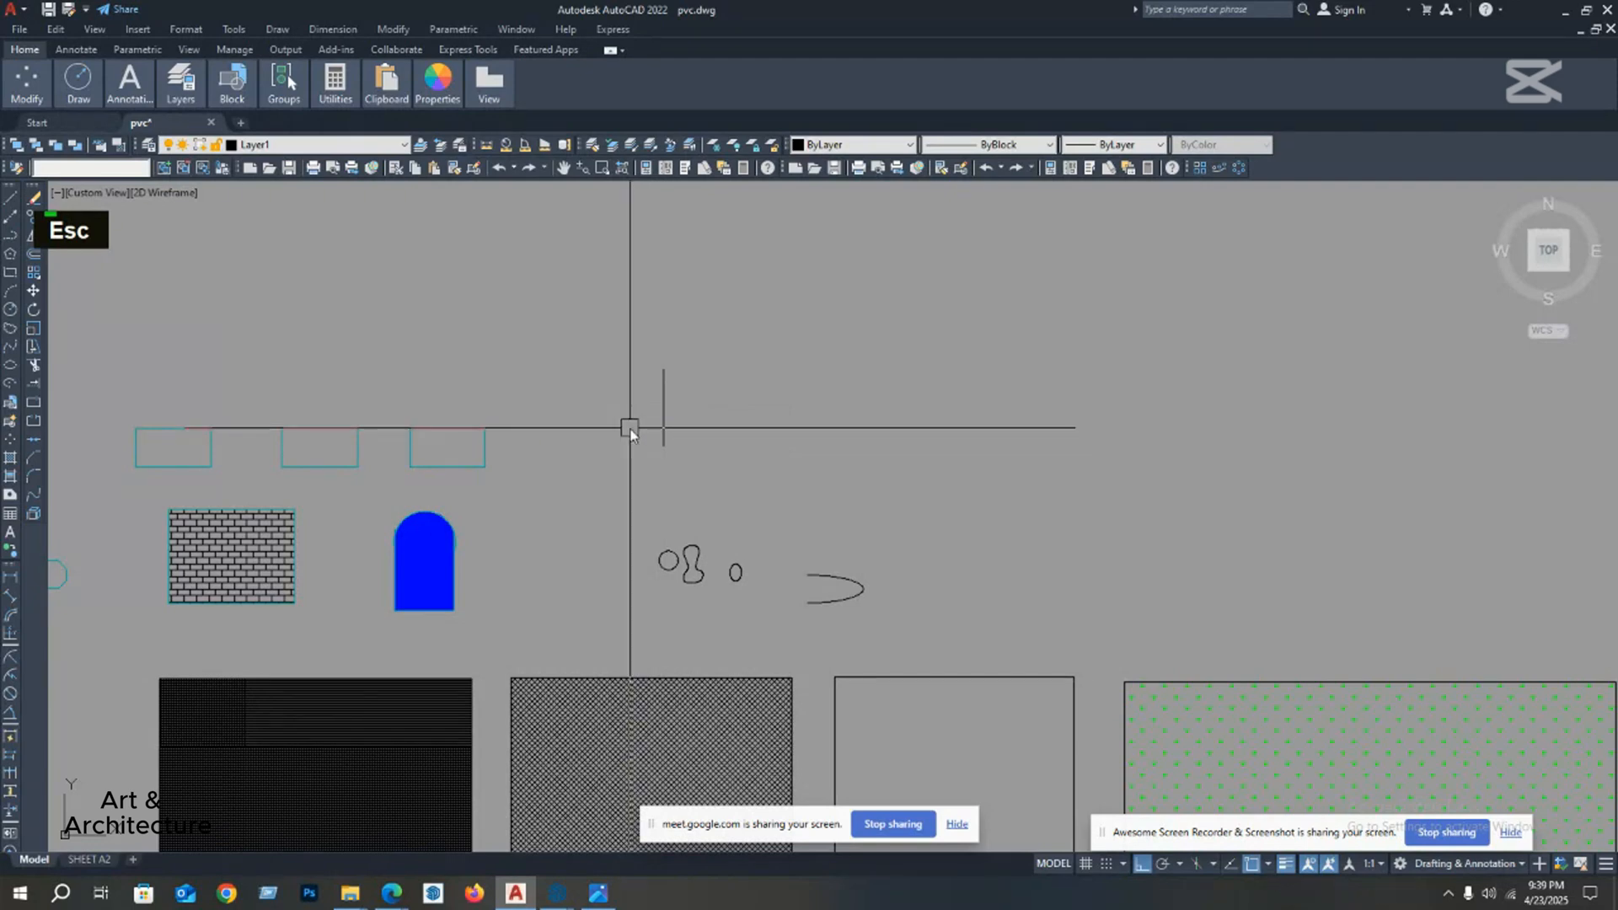
{"action": "type", "text": "arc"}
{"action": "key", "text": "Return"}
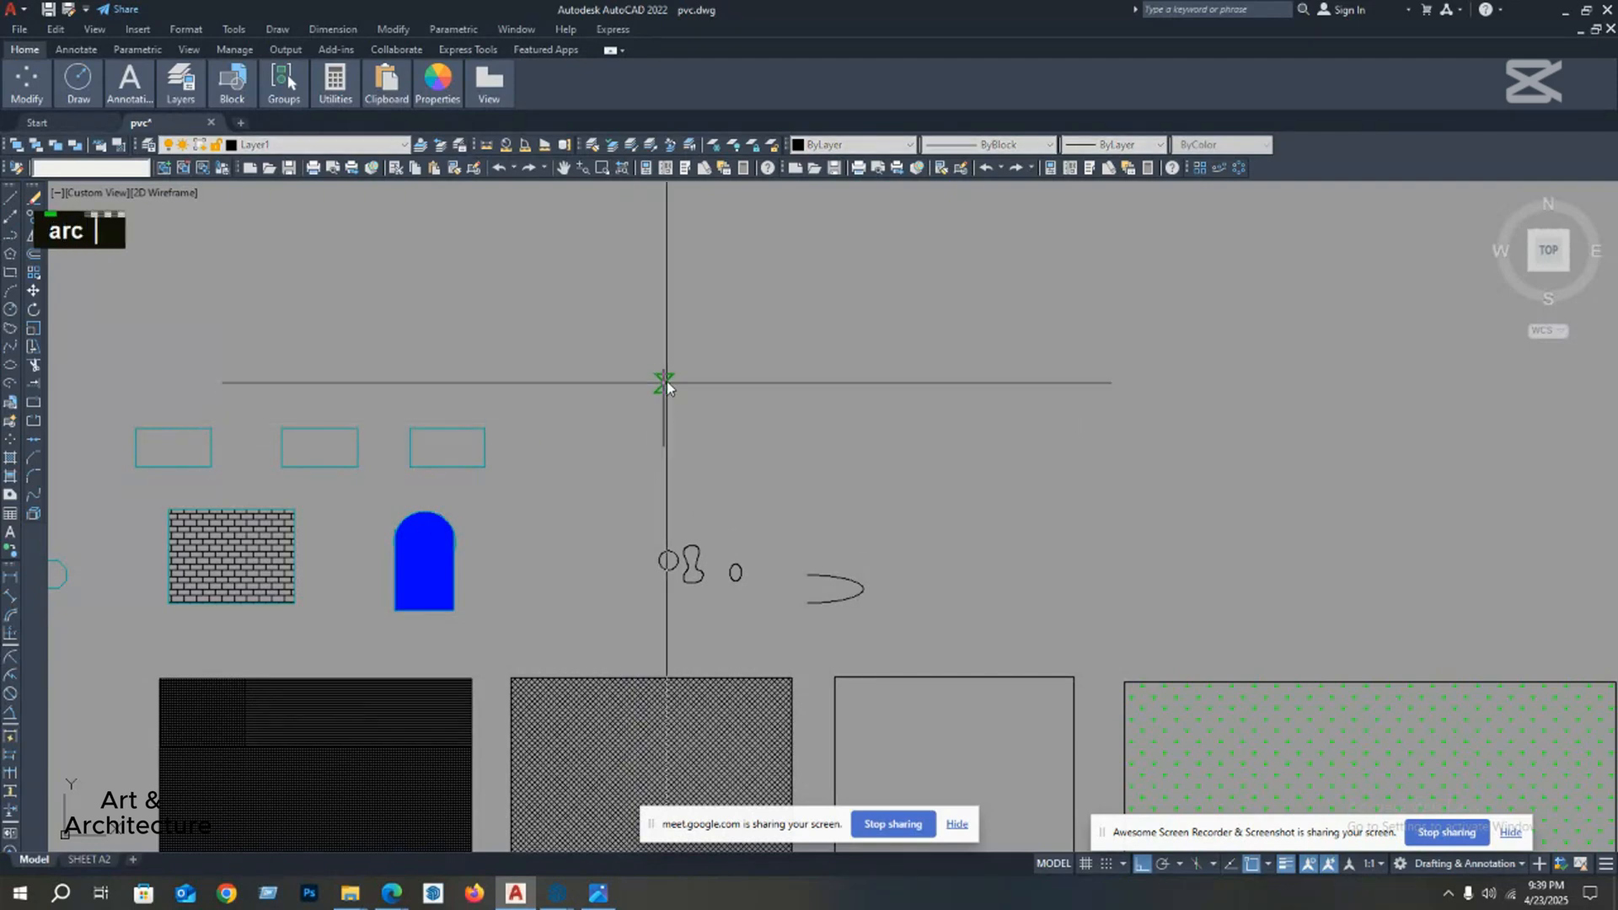
{"action": "left_click", "coordinate": [663, 371]}
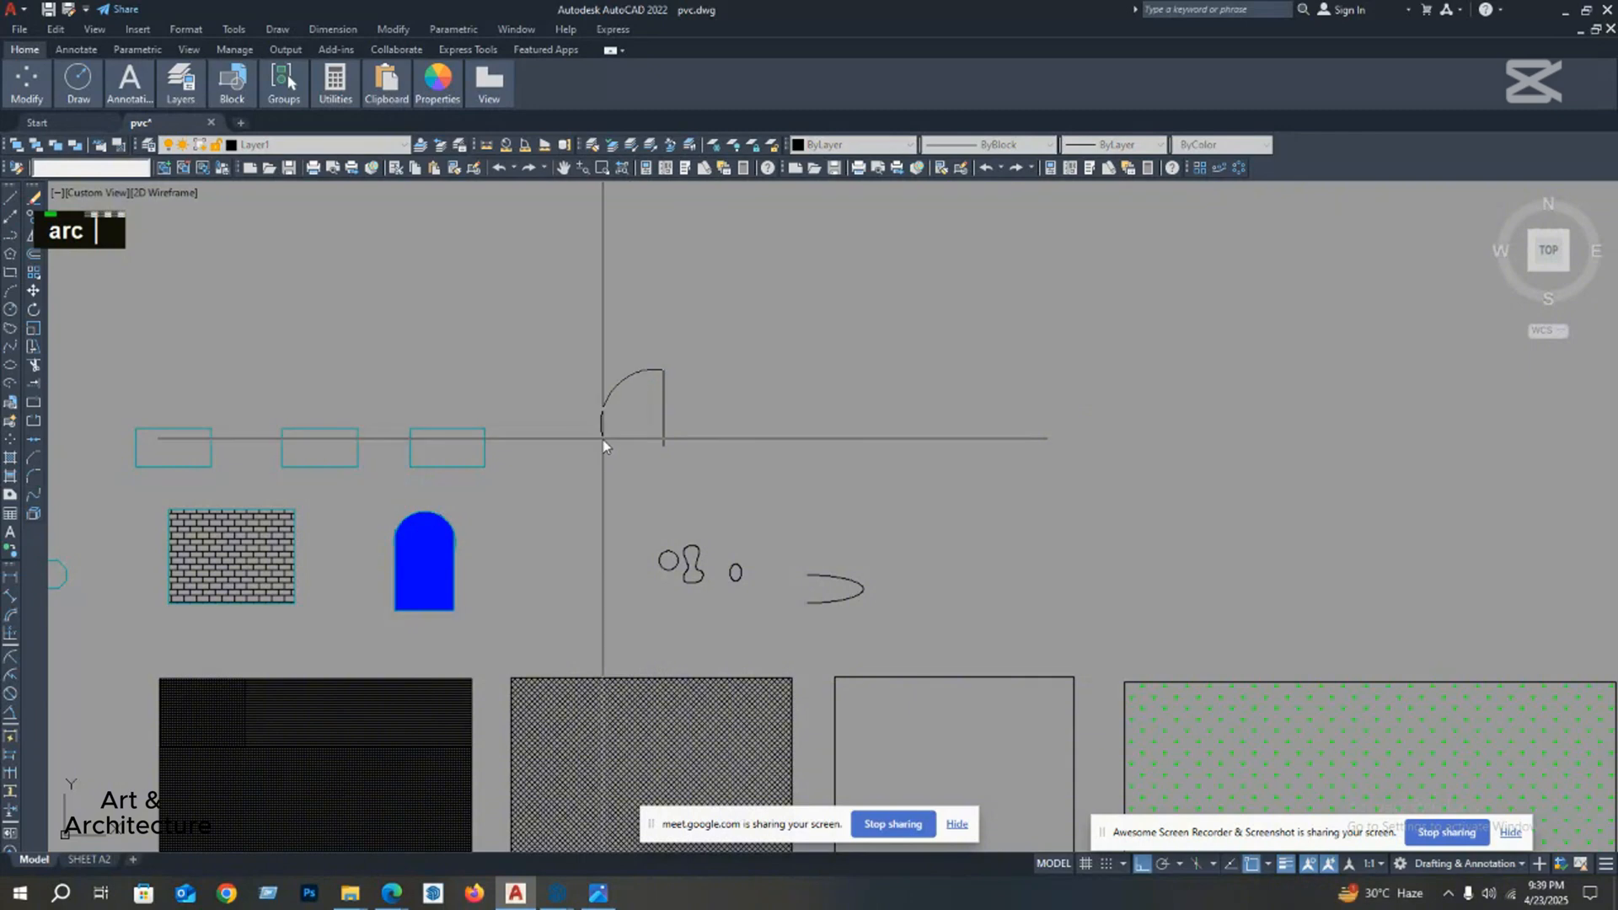
{"action": "left_click", "coordinate": [606, 441]}
{"action": "key", "text": "Escape"}
Step: Reshape the door's arc from its midpoint so that it curves less, then clear the selection
{"action": "left_click", "coordinate": [614, 387]}
{"action": "scroll", "coordinate": [614, 387], "scroll_direction": "up", "scroll_amount": 4}
{"action": "left_click", "coordinate": [614, 387]}
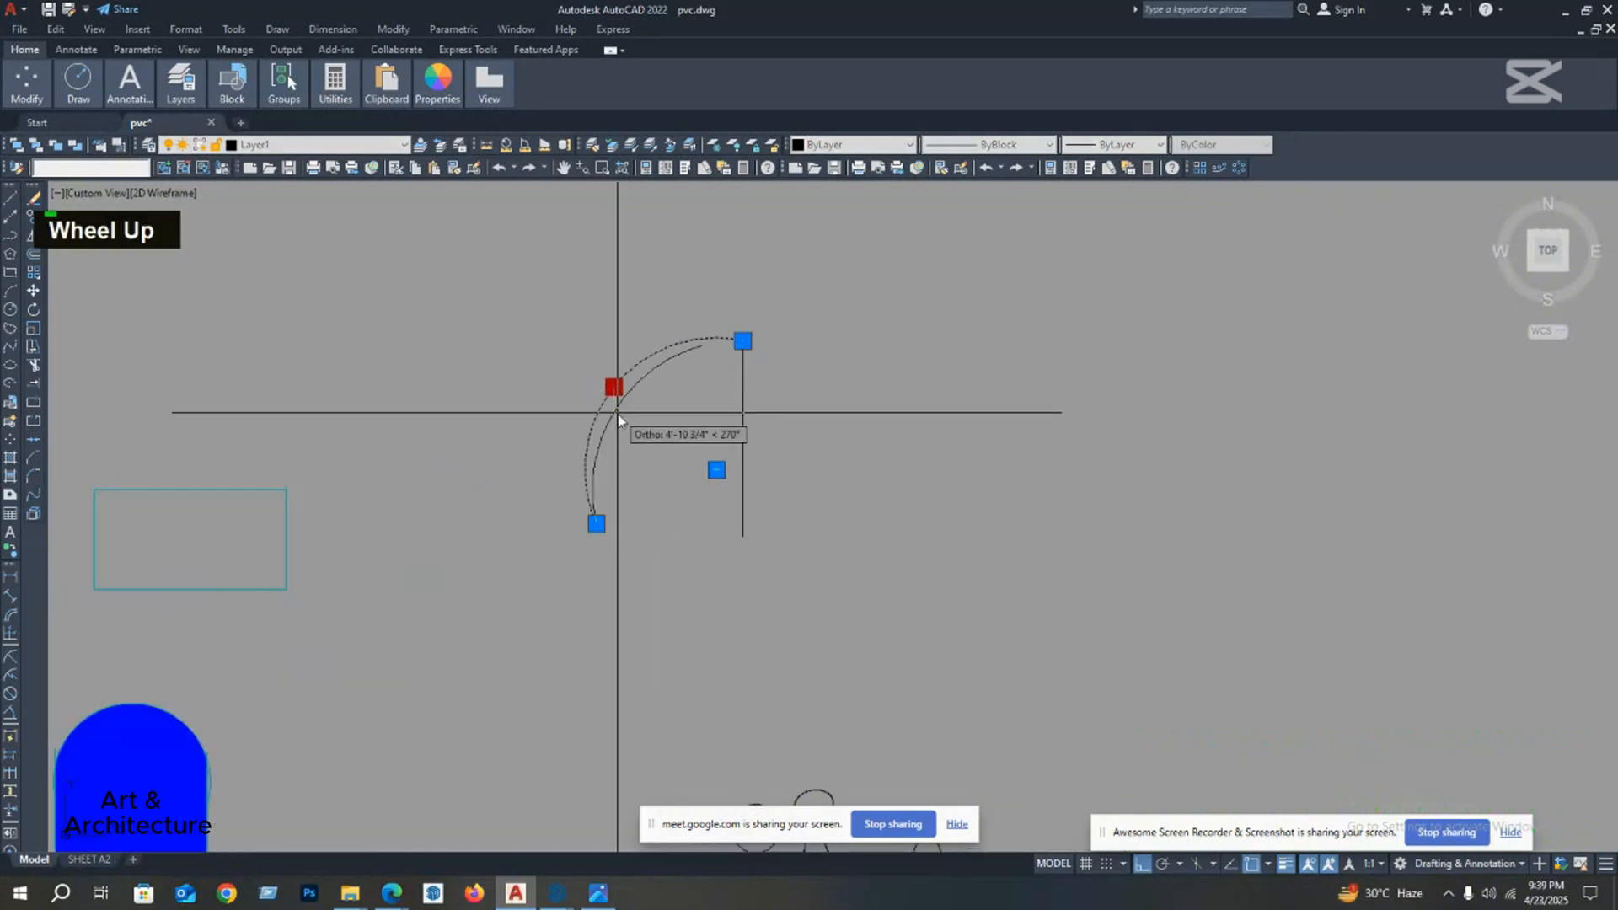
{"action": "scroll", "coordinate": [627, 431], "scroll_direction": "down", "scroll_amount": 4}
{"action": "key", "text": "Escape"}
Step: Mirror the door's line and arc across a vertical axis just beside the line, keeping the original
{"action": "mouse_move", "coordinate": [638, 421]}
{"action": "middle_mouse_down"}
{"action": "mouse_move", "coordinate": [745, 429]}
{"action": "mouse_move", "coordinate": [733, 408]}
{"action": "middle_mouse_up"}
{"action": "scroll", "coordinate": [634, 430], "scroll_direction": "up", "scroll_amount": 2}
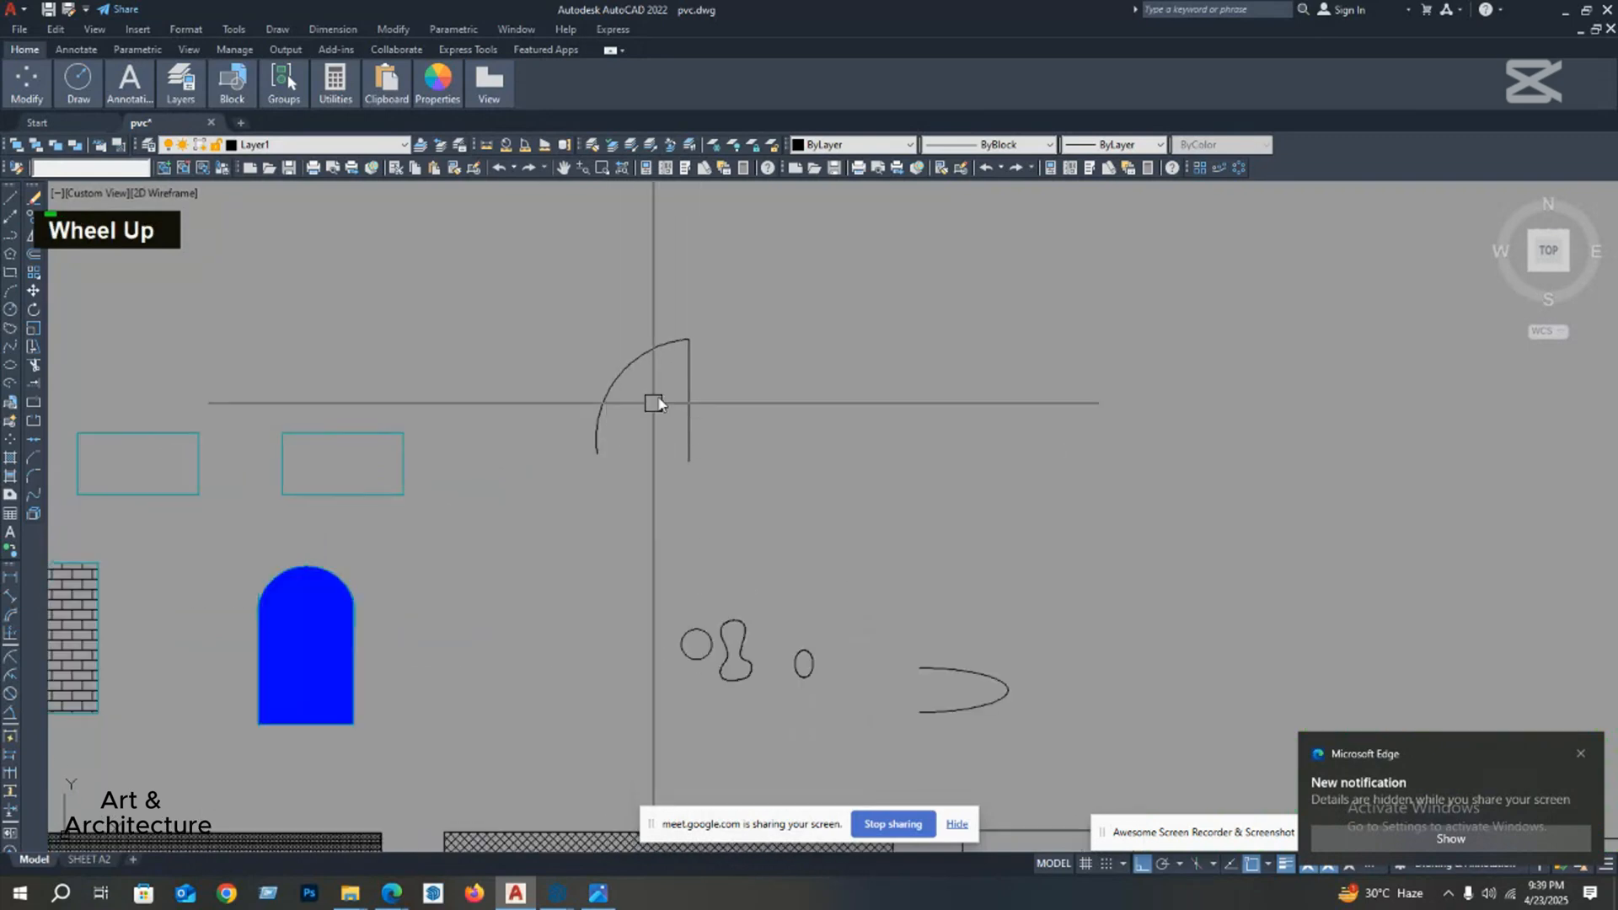
{"action": "left_click", "coordinate": [722, 311]}
{"action": "left_click", "coordinate": [576, 468]}
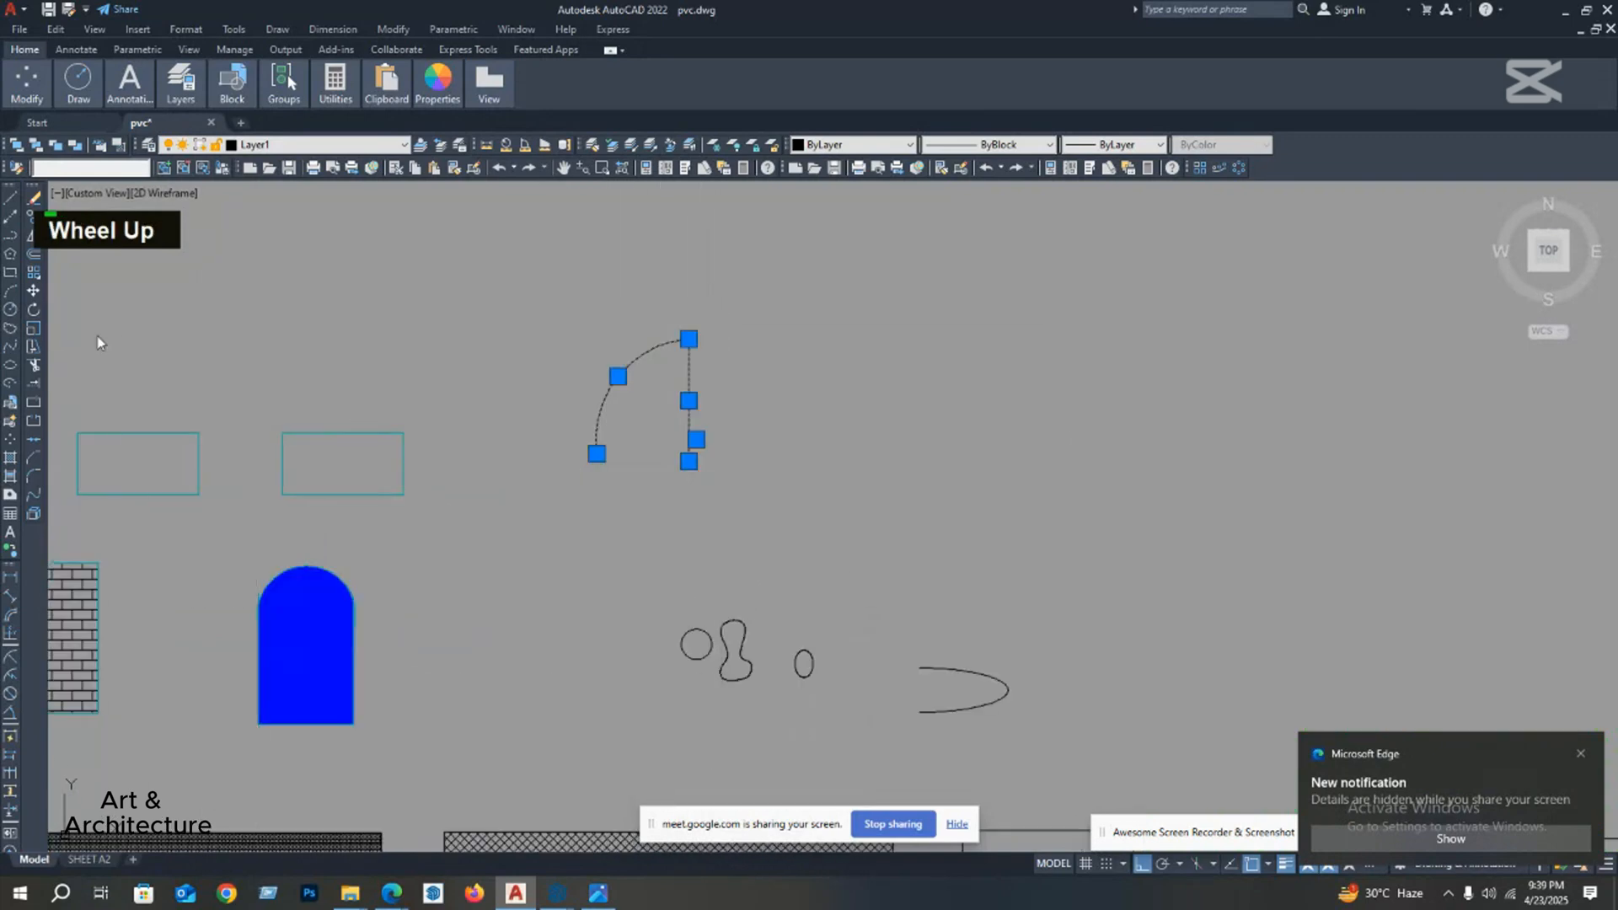
{"action": "left_click", "coordinate": [35, 238]}
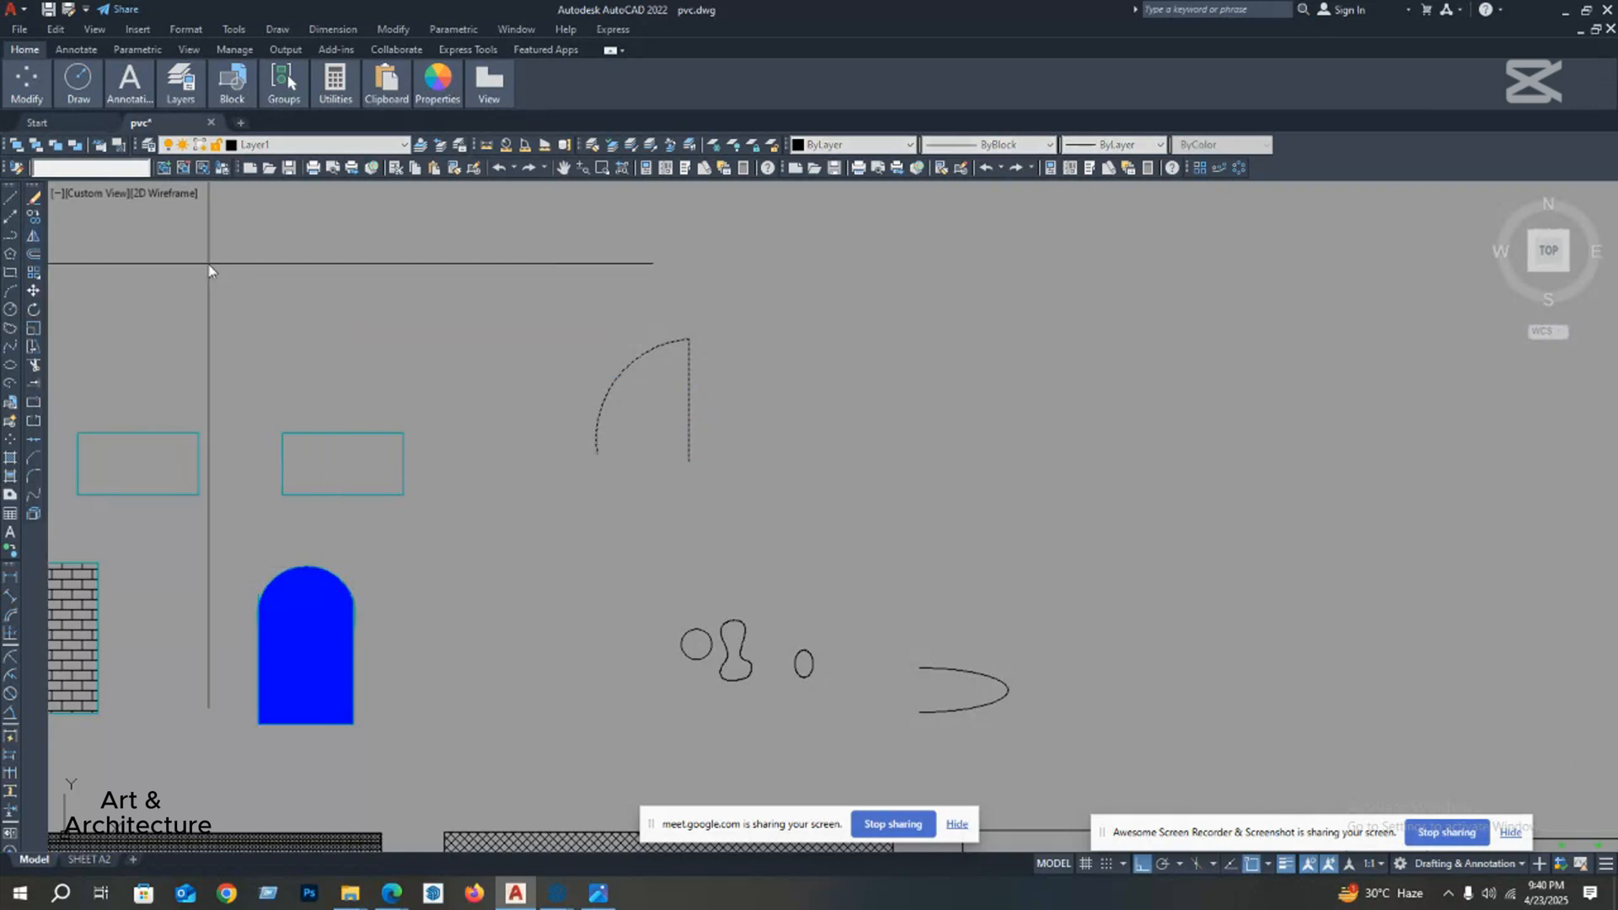
{"action": "left_click", "coordinate": [713, 459]}
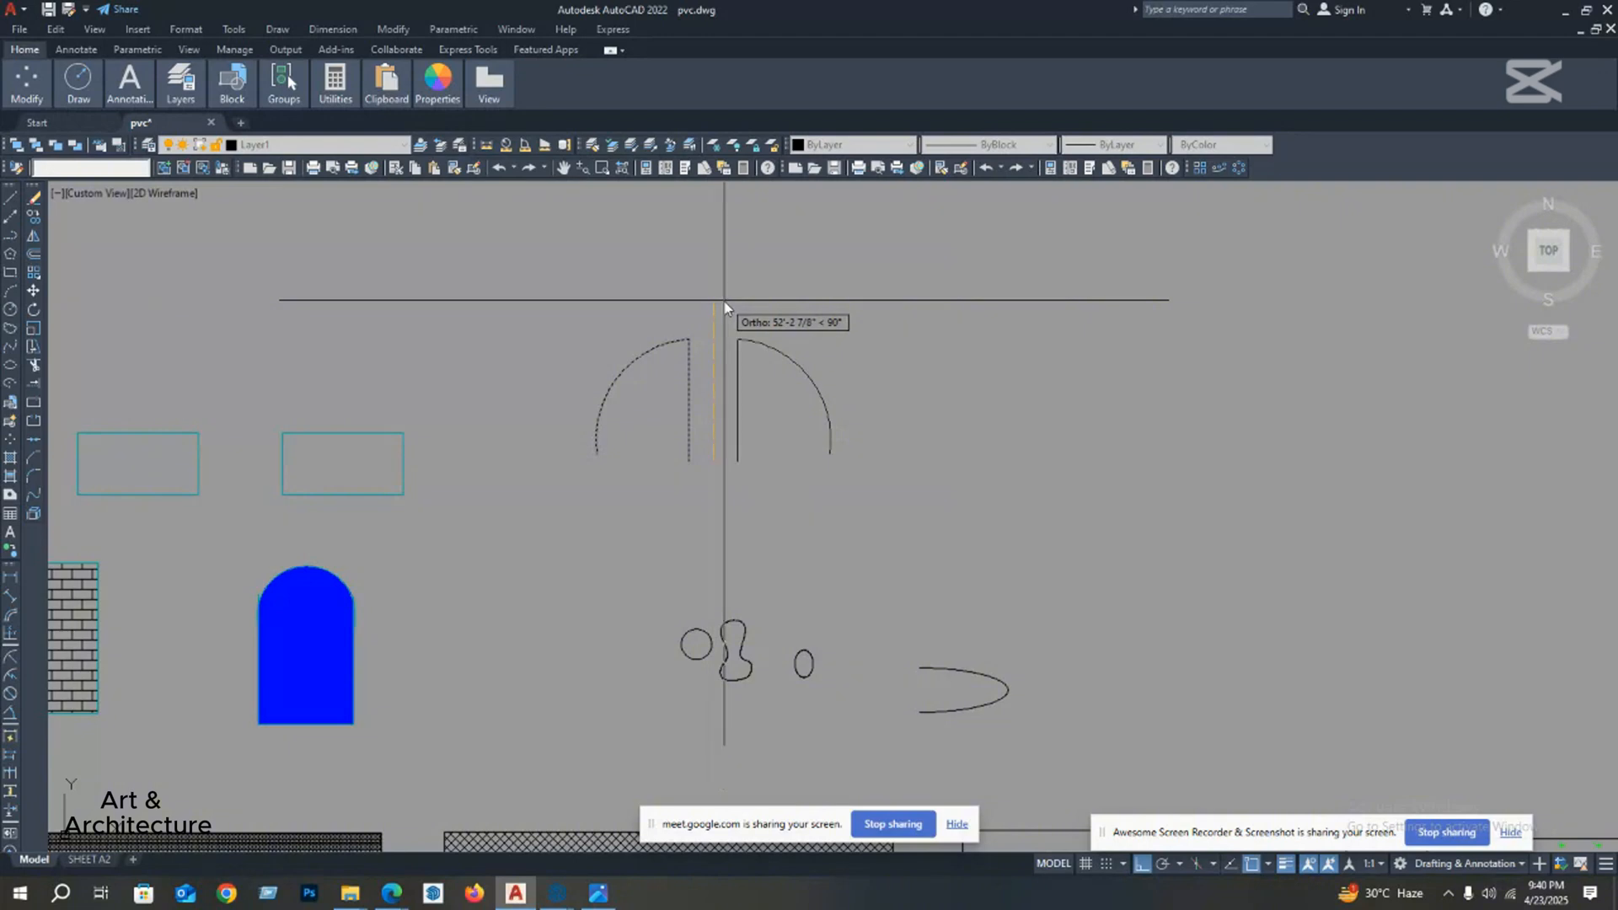
{"action": "right_click", "coordinate": [725, 307]}
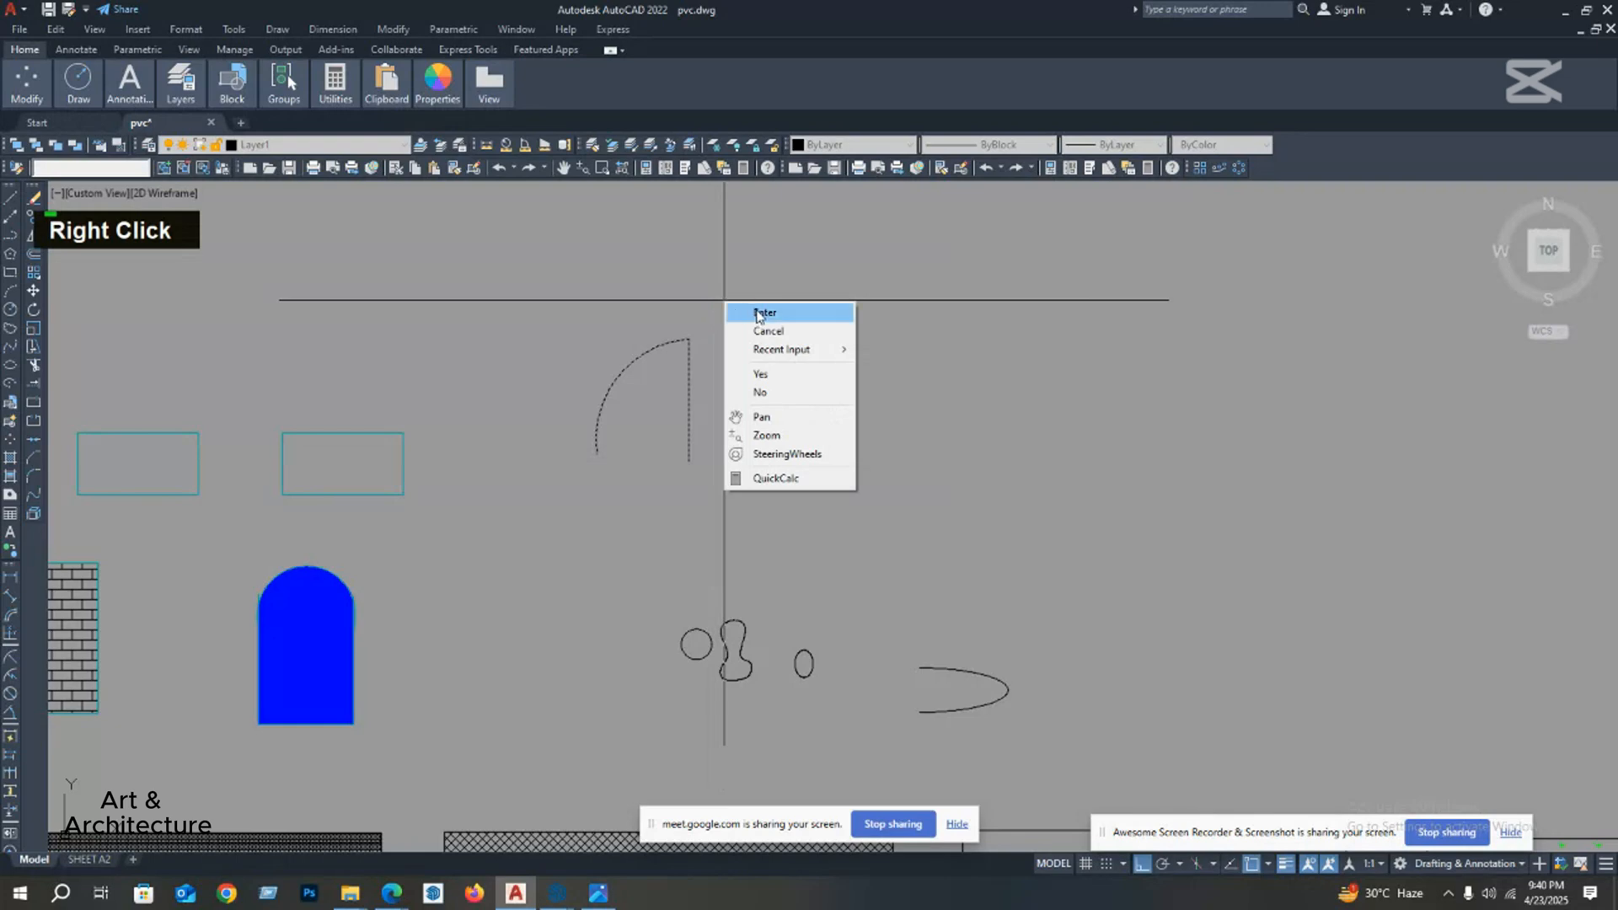
{"action": "left_click", "coordinate": [758, 313]}
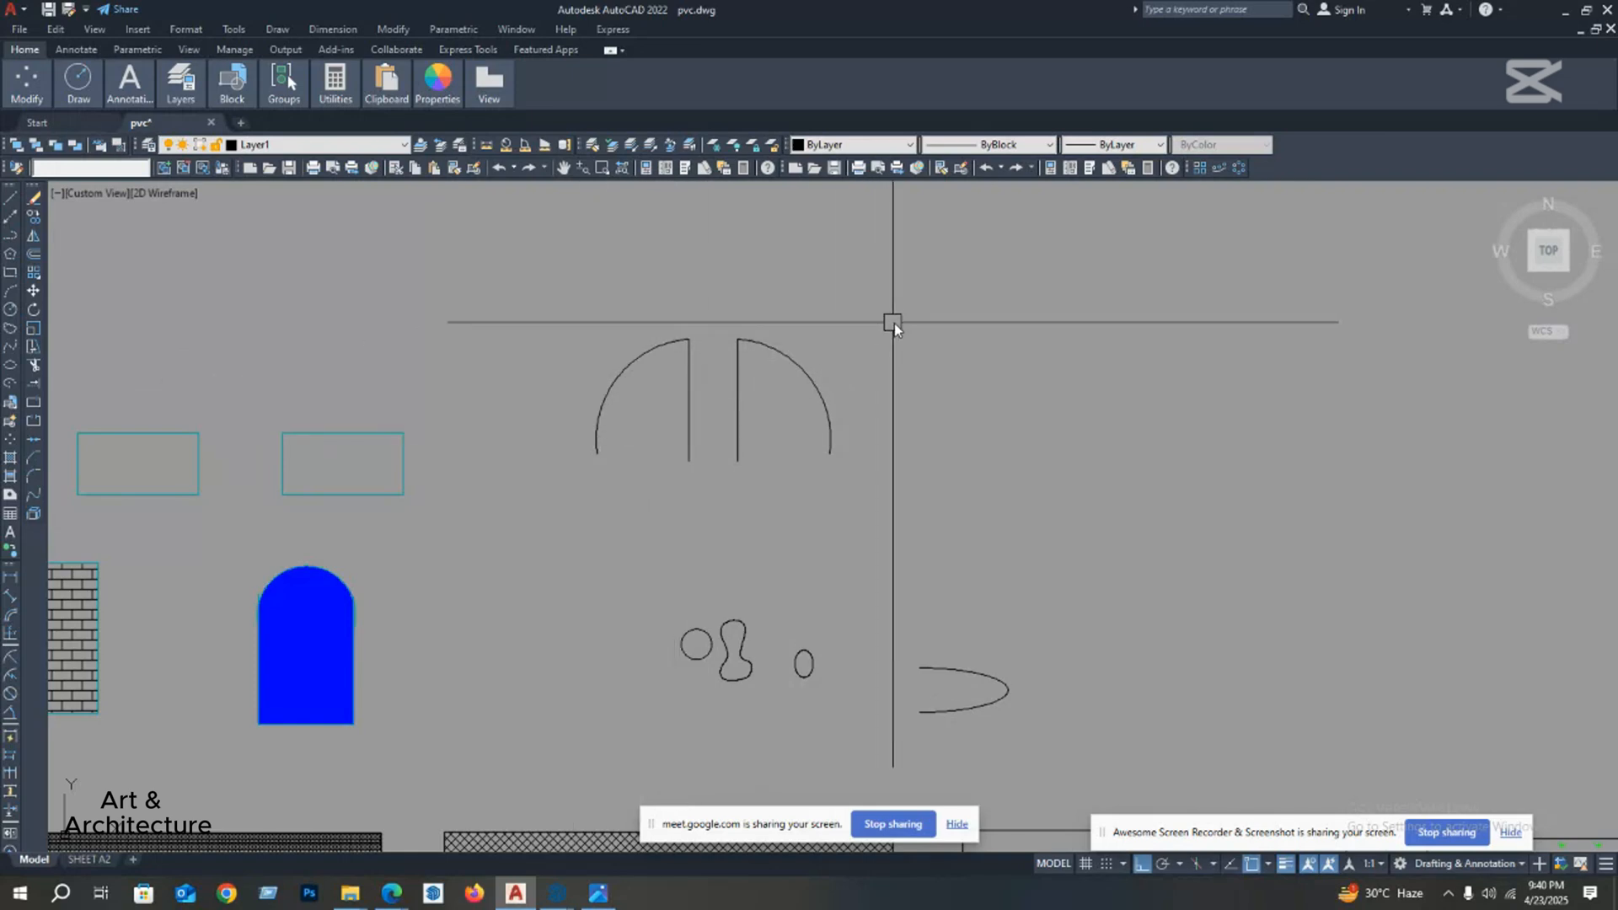
Step: Mirror both door shapes across a horizontal axis just below them, keeping the originals
{"action": "left_click", "coordinate": [532, 474]}
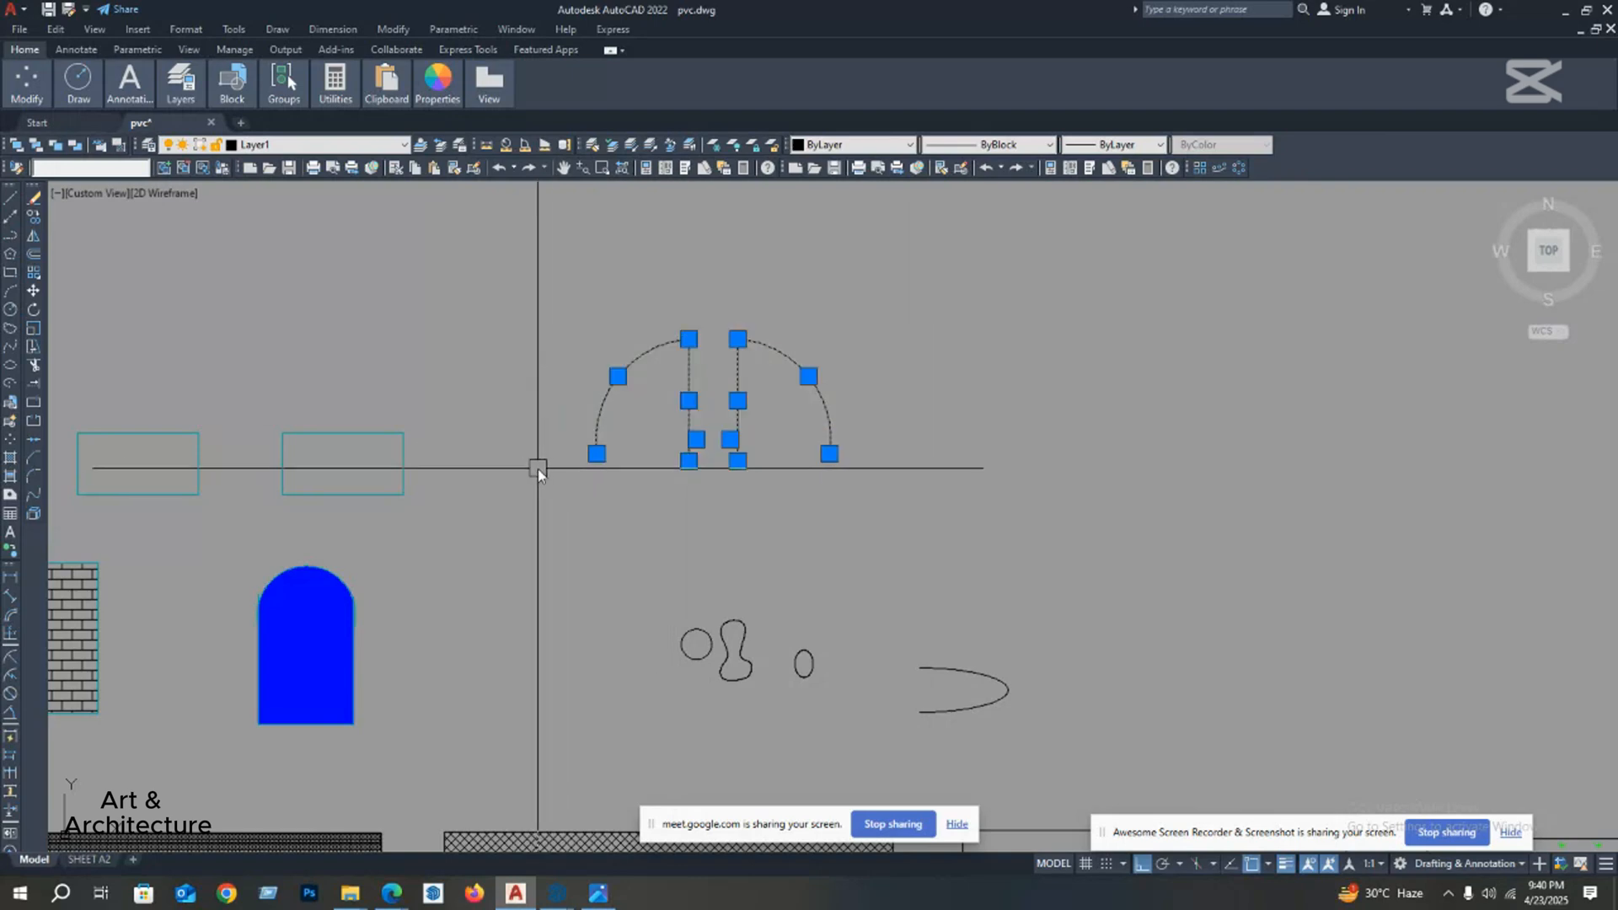
{"action": "left_click", "coordinate": [36, 239]}
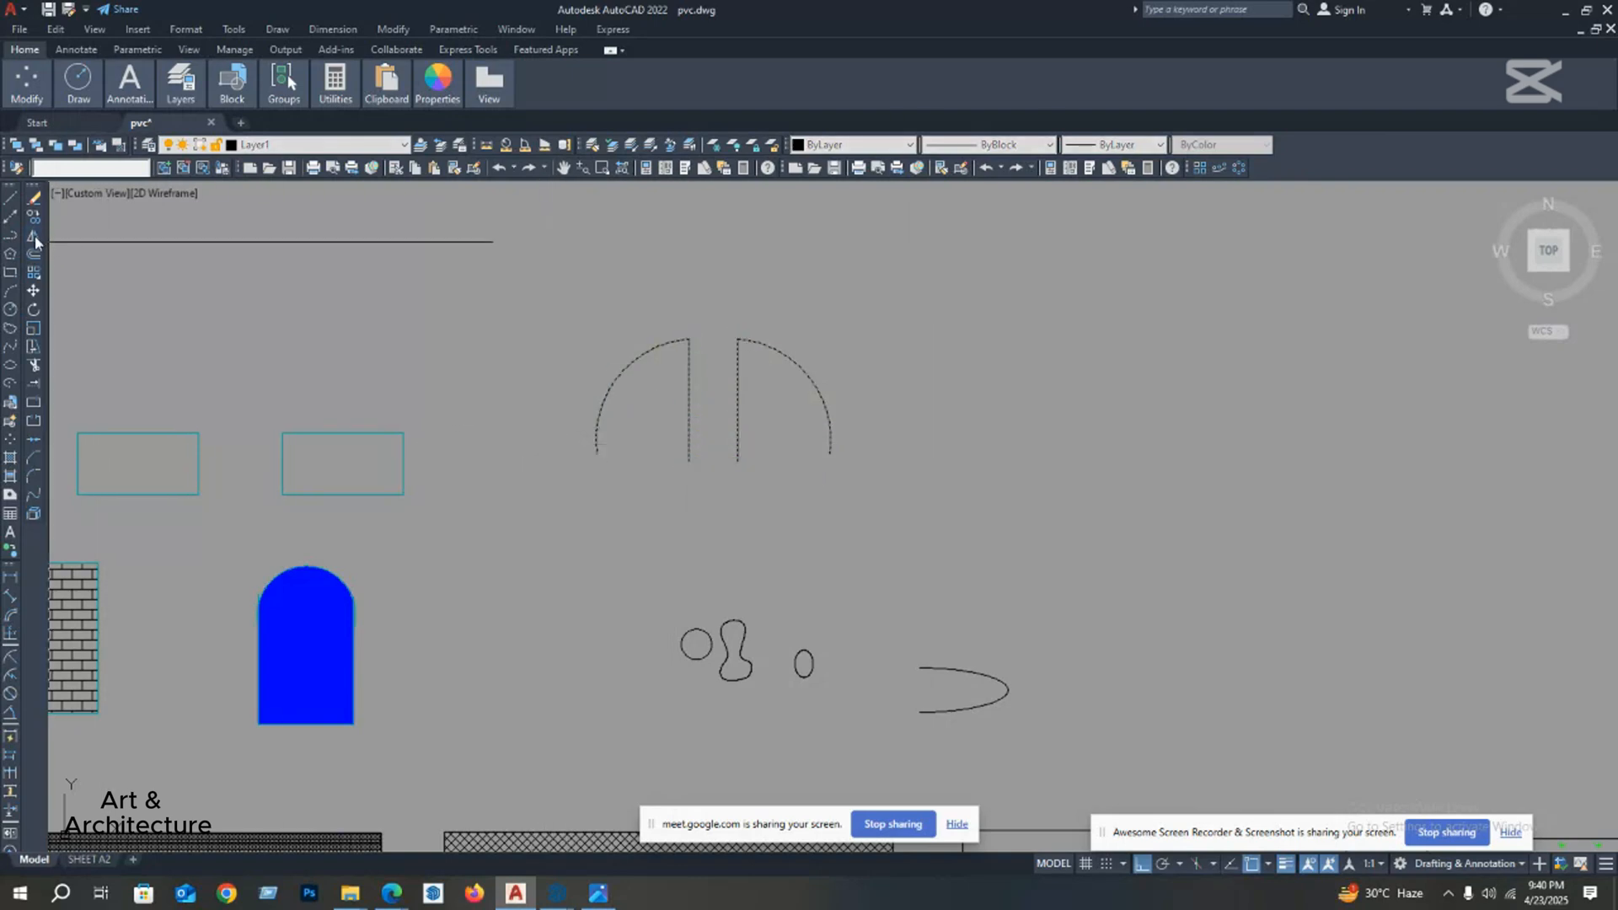
{"action": "left_click", "coordinate": [713, 472]}
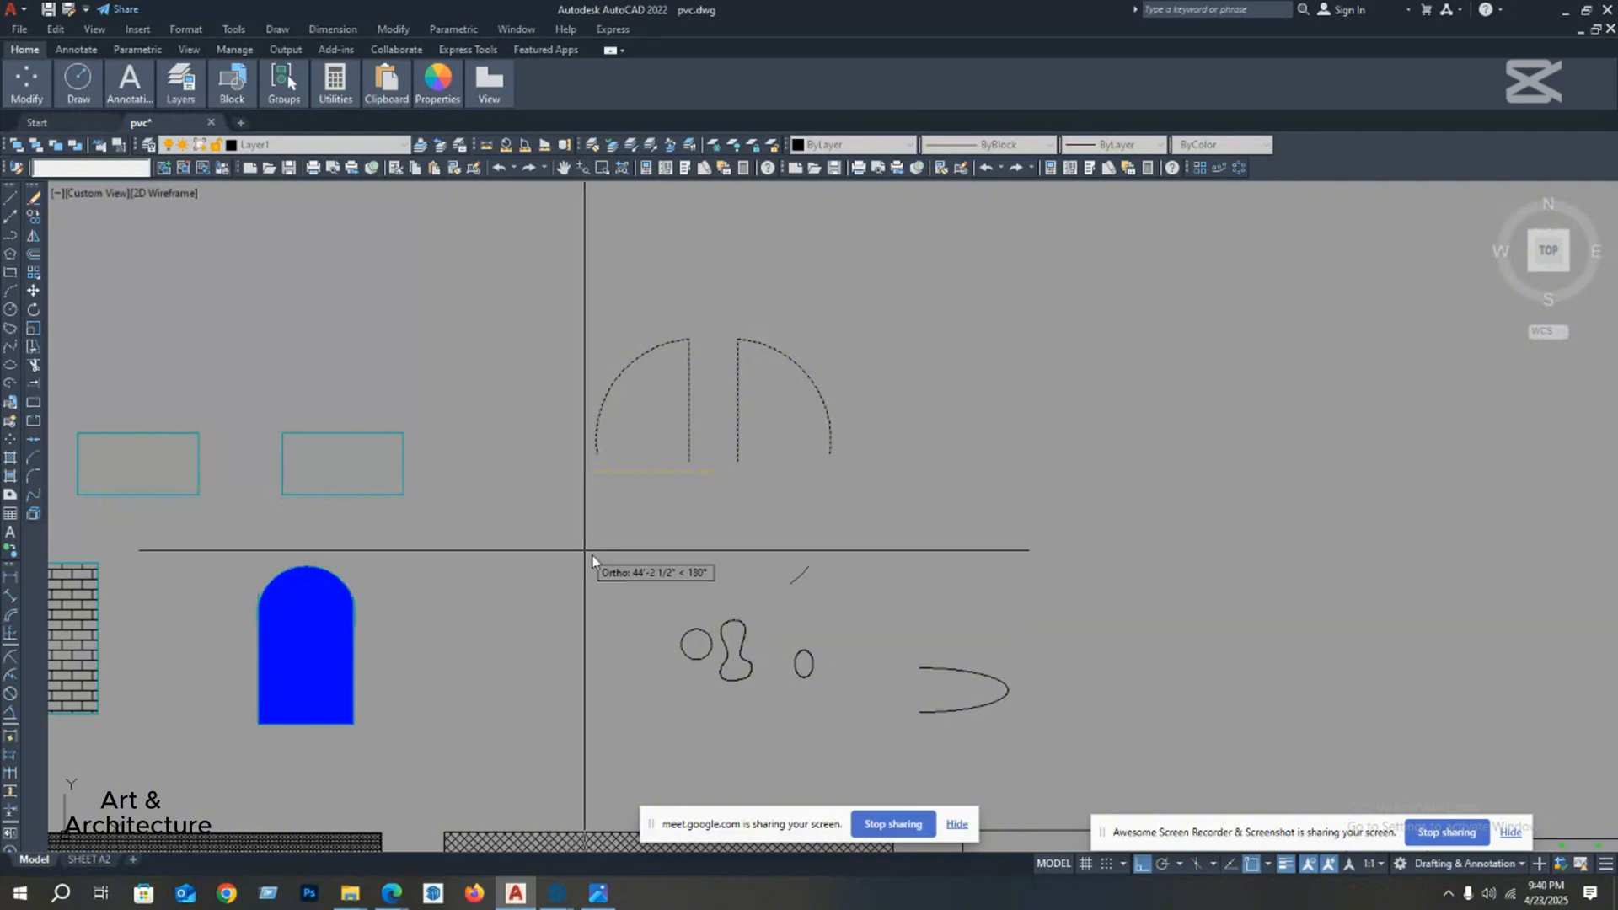
{"action": "right_click", "coordinate": [487, 448]}
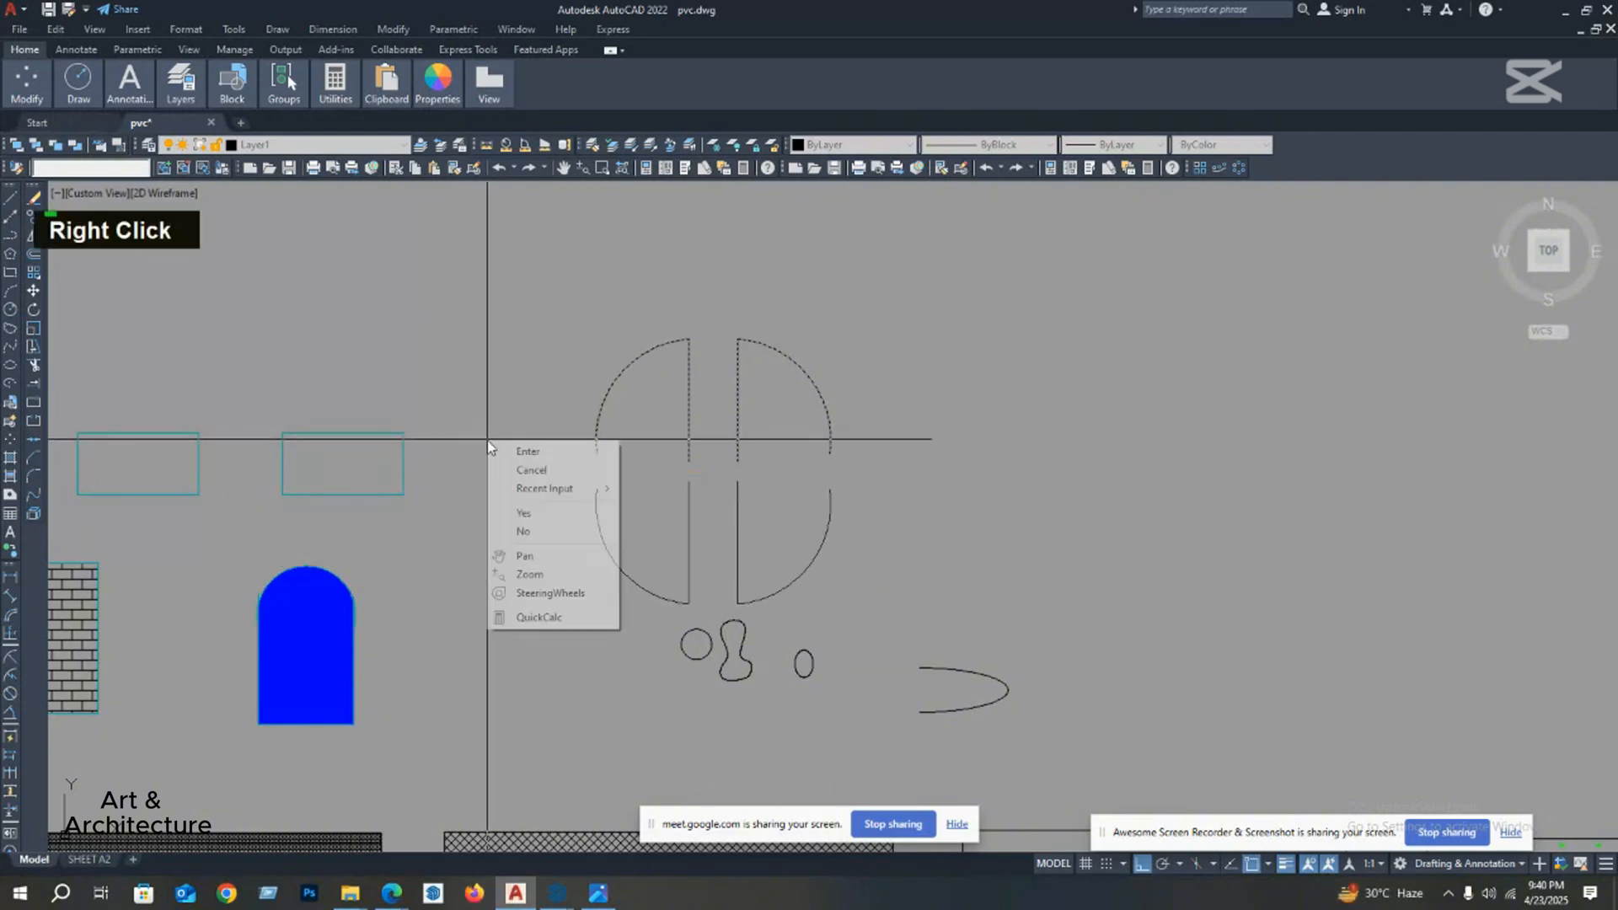
{"action": "left_click", "coordinate": [536, 453]}
Step: Copy the group of four mirrored door shapes to the empty area directly to its right
{"action": "middle_click_drag", "start_coordinate": [638, 445], "coordinate": [504, 442]}
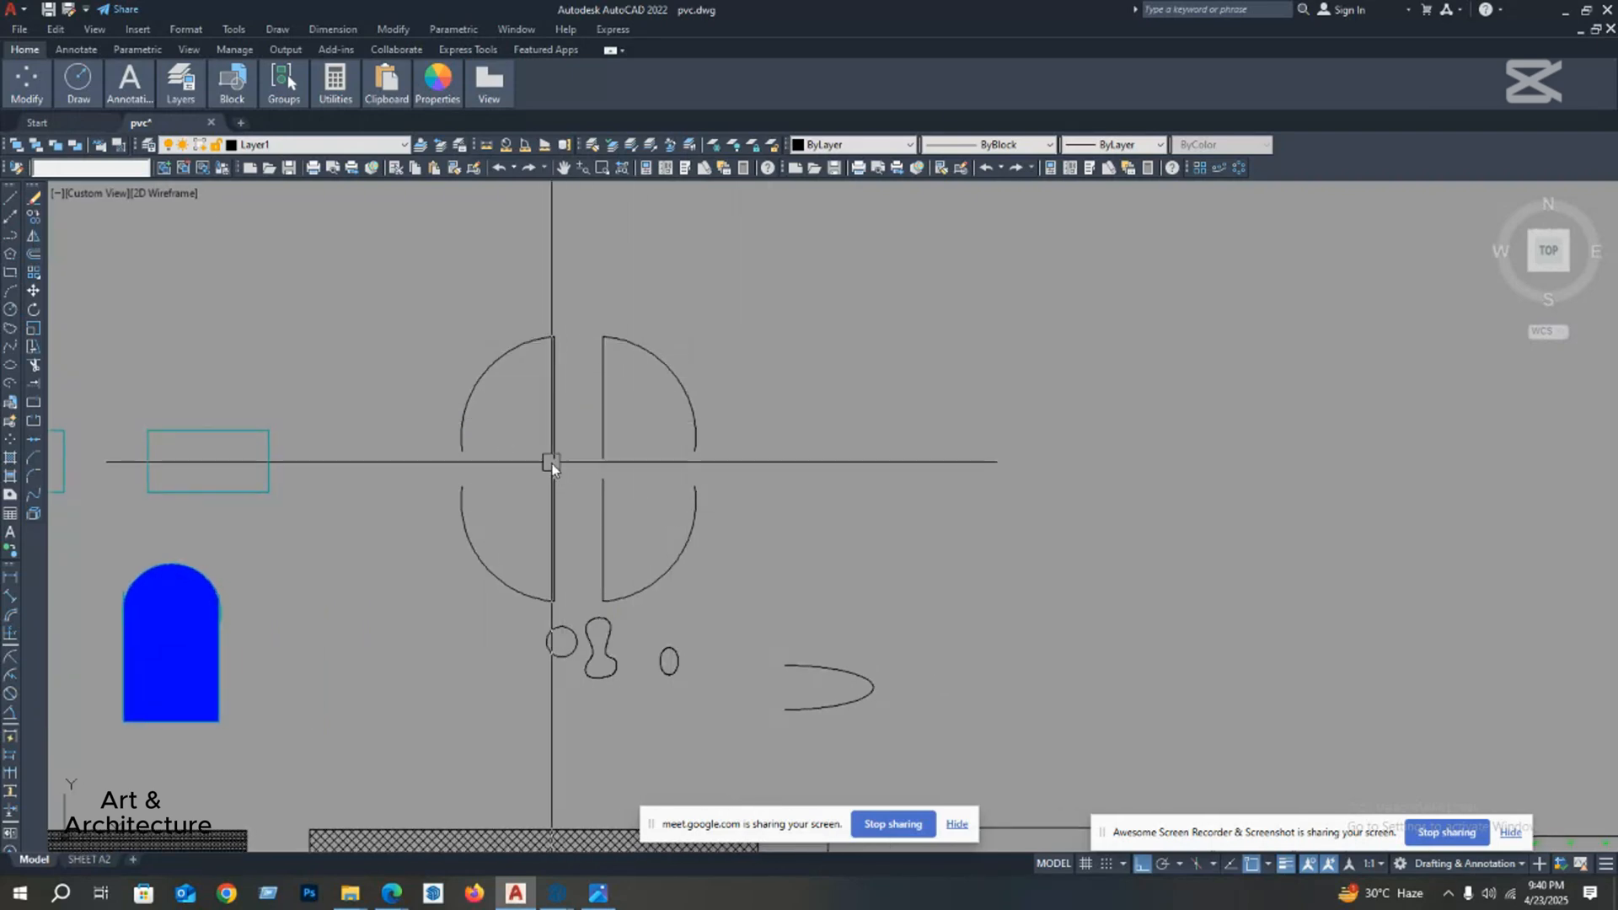
{"action": "left_click", "coordinate": [762, 358]}
{"action": "left_click", "coordinate": [398, 517]}
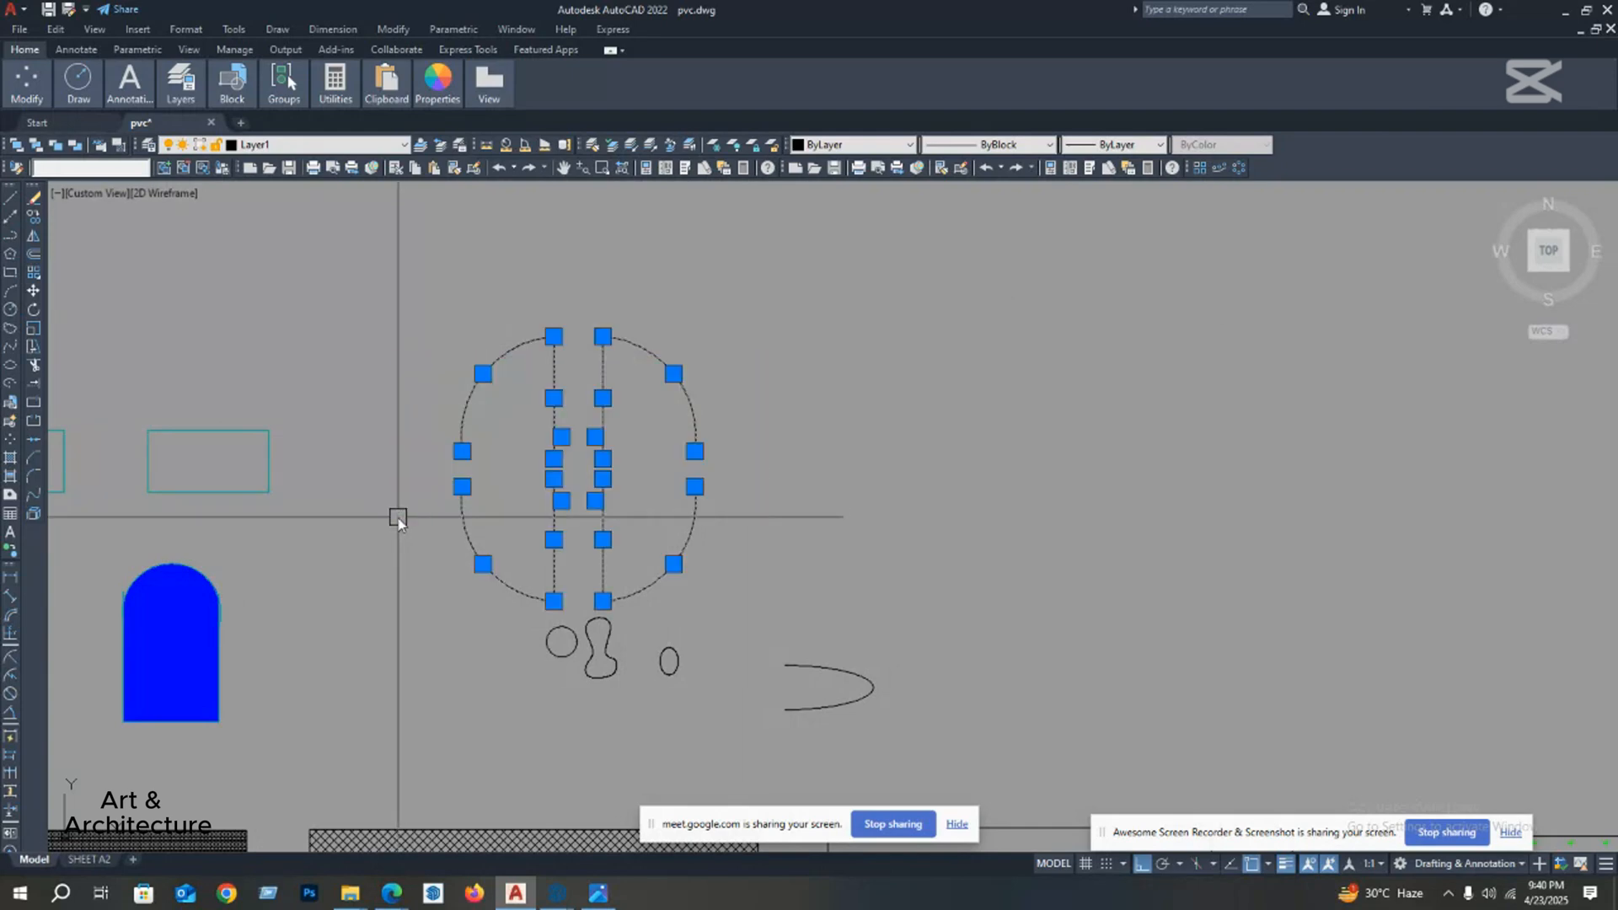
{"action": "middle_click_drag", "start_coordinate": [212, 335], "coordinate": [126, 318]}
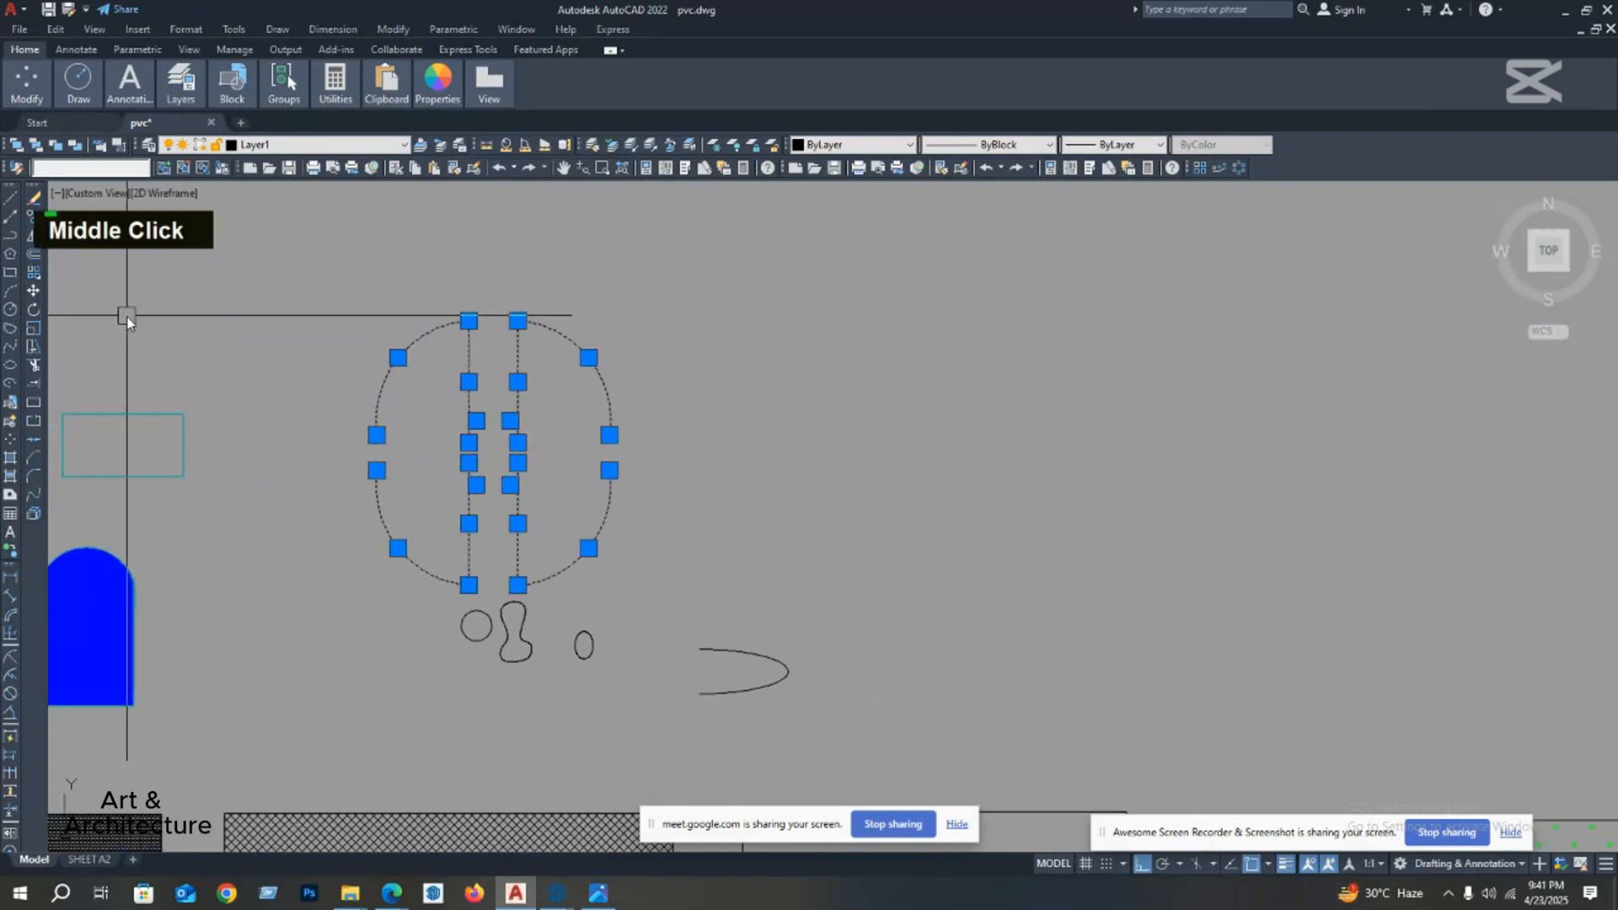
{"action": "left_click", "coordinate": [32, 217]}
{"action": "left_click", "coordinate": [491, 359]}
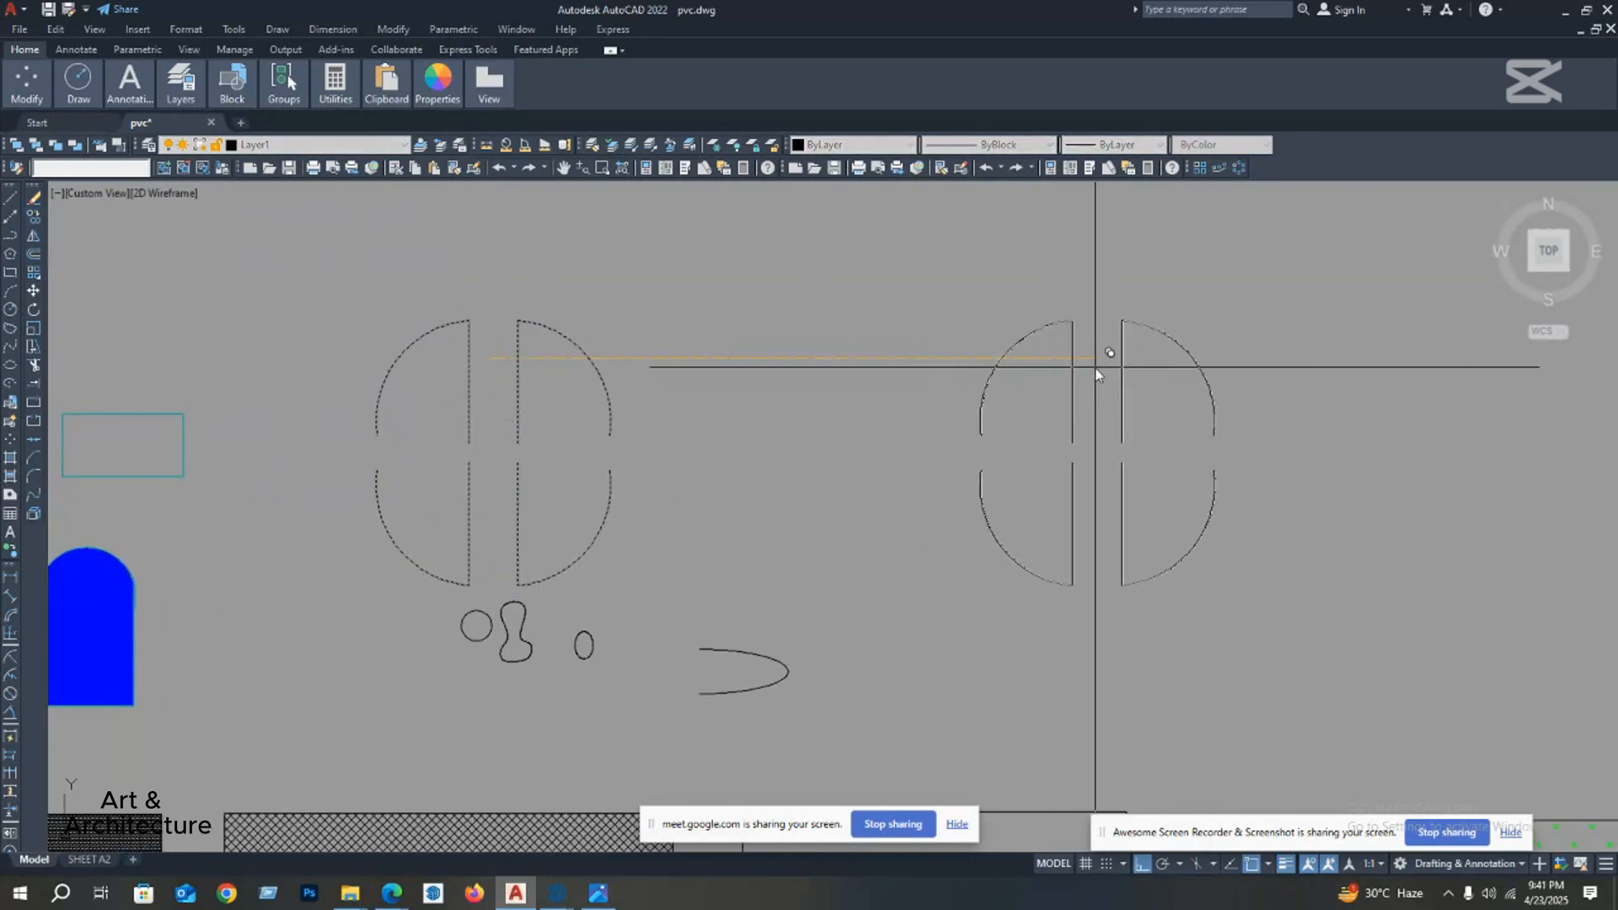
{"action": "left_click", "coordinate": [1096, 368]}
{"action": "key", "text": "Escape"}
Step: Rotate the copied group of four door shapes 90 degrees about its centre
{"action": "middle_click_drag", "start_coordinate": [1080, 362], "coordinate": [858, 372]}
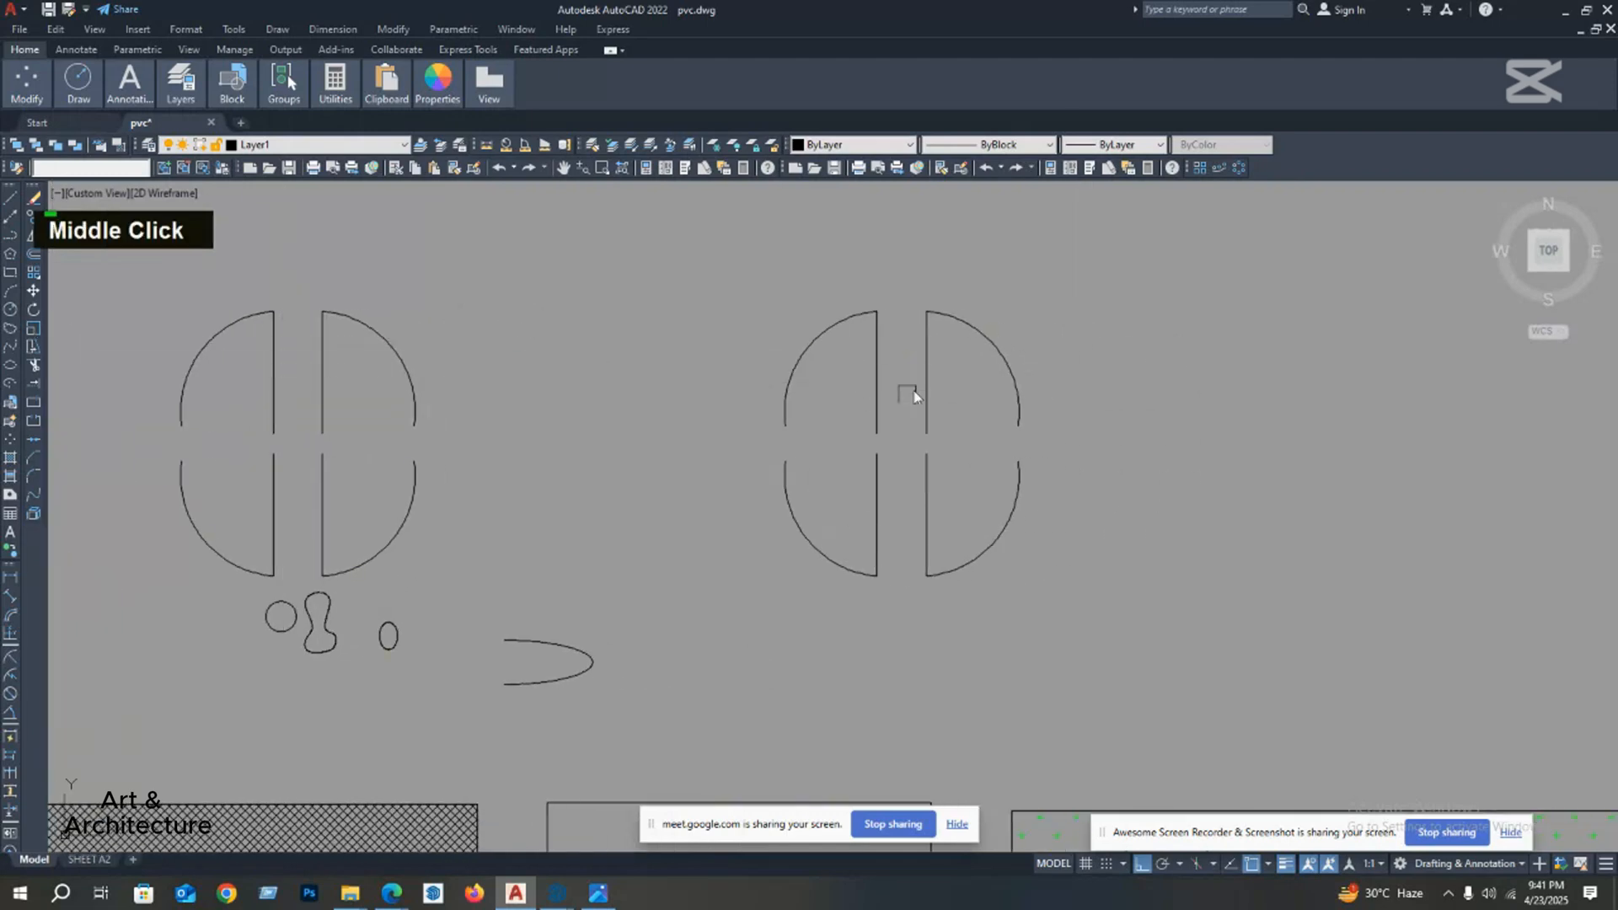
{"action": "left_click_drag", "start_coordinate": [1029, 300], "coordinate": [772, 573]}
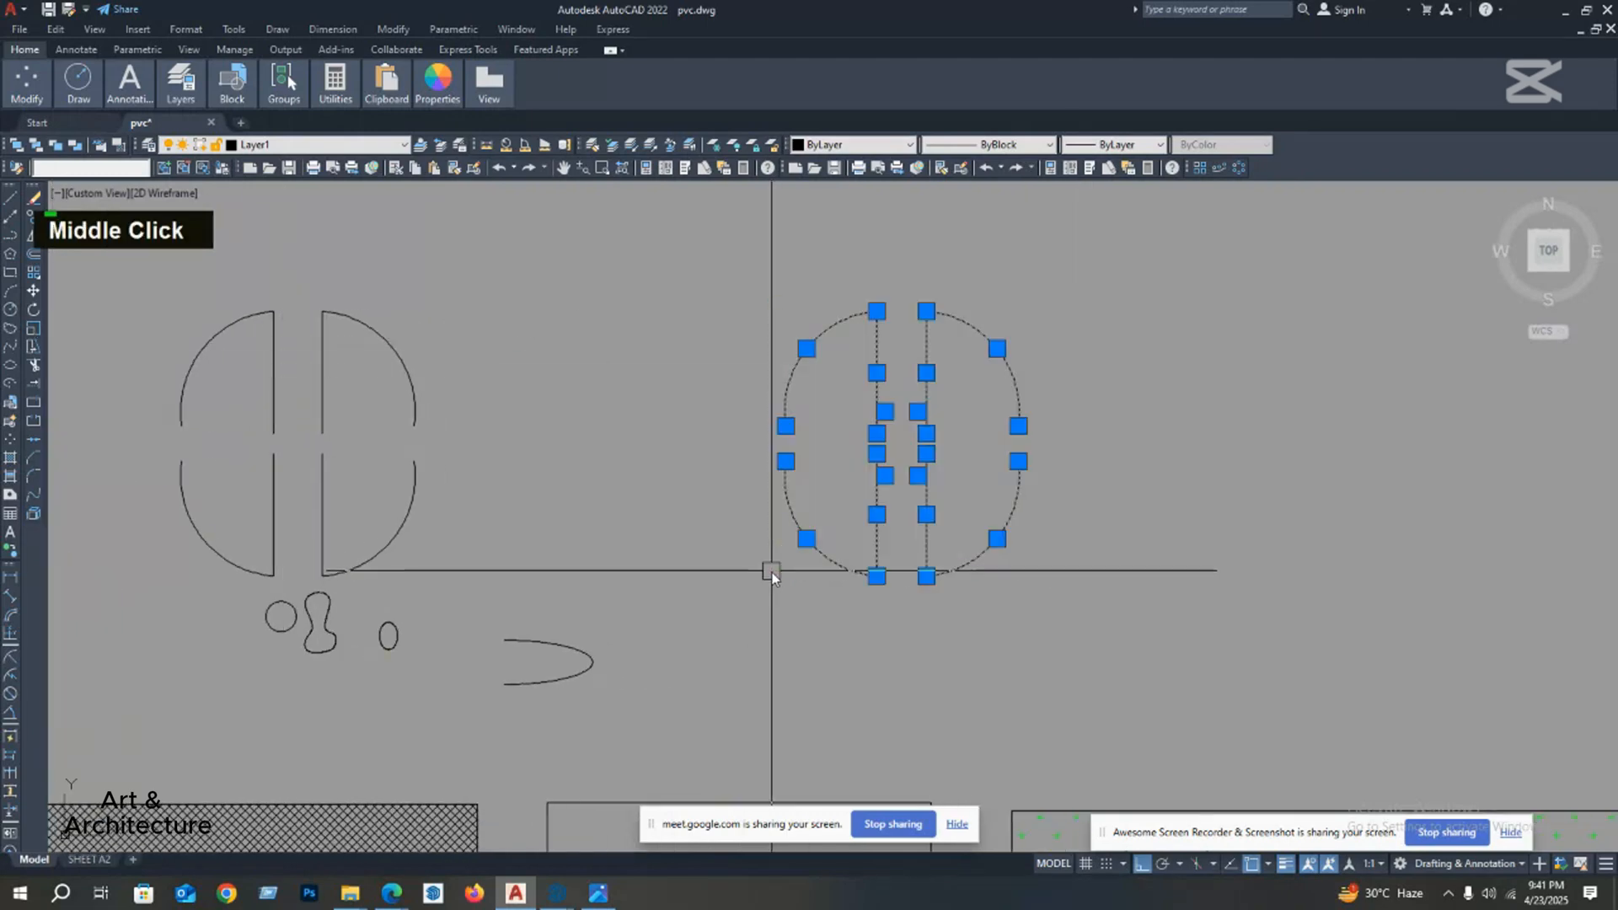
{"action": "left_click", "coordinate": [34, 311]}
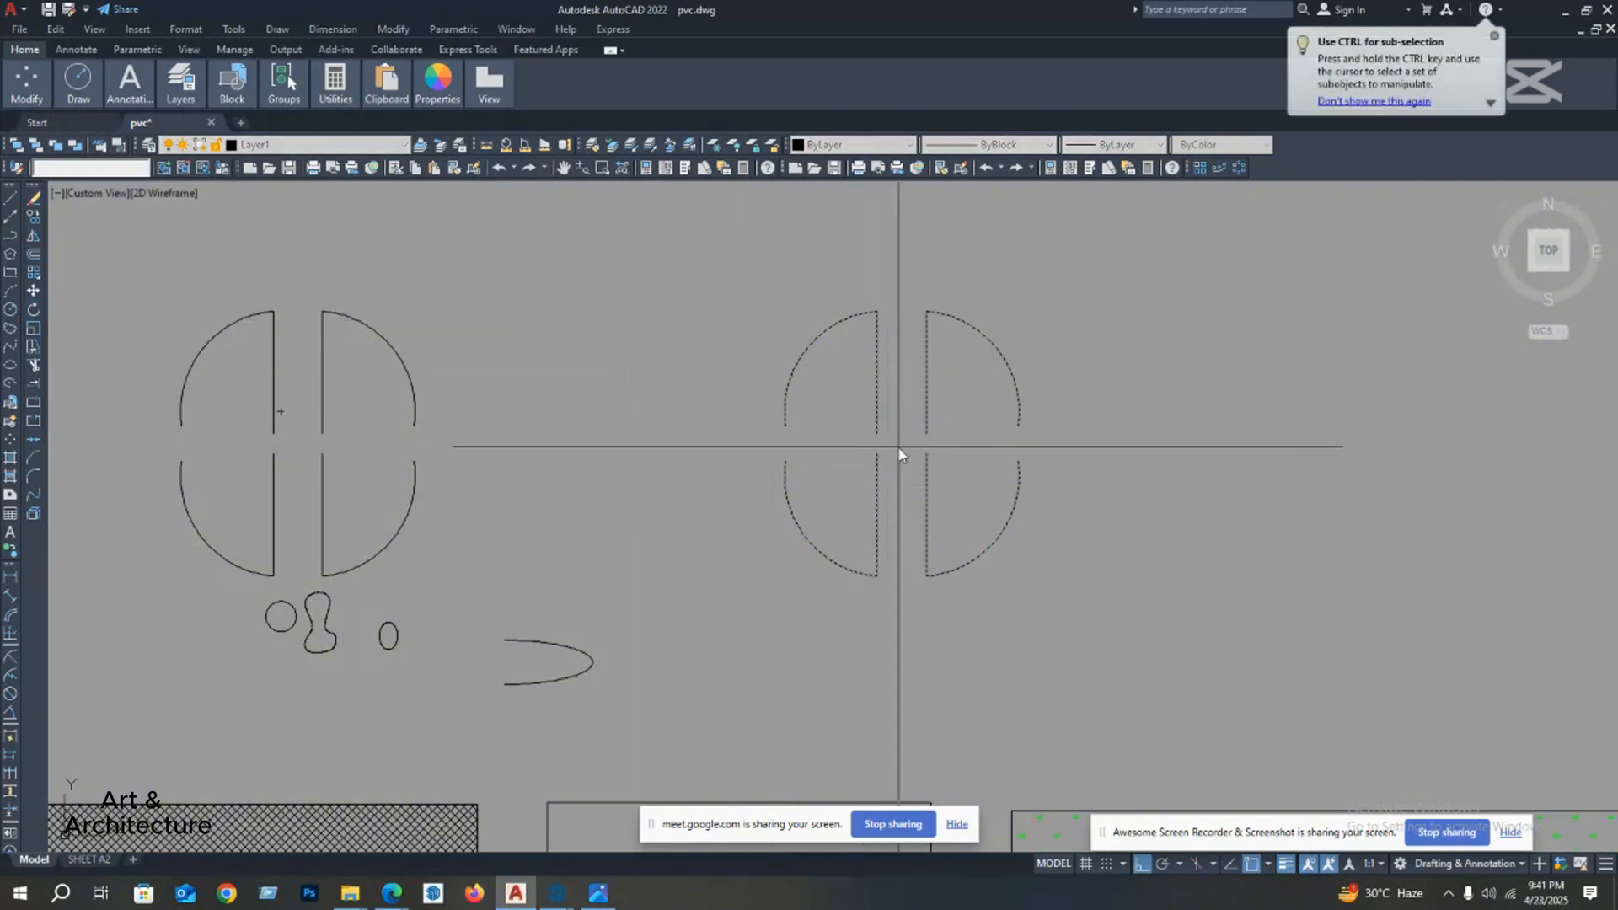
{"action": "left_click", "coordinate": [893, 241]}
{"action": "scroll", "coordinate": [911, 369], "scroll_direction": "down", "scroll_amount": 2}
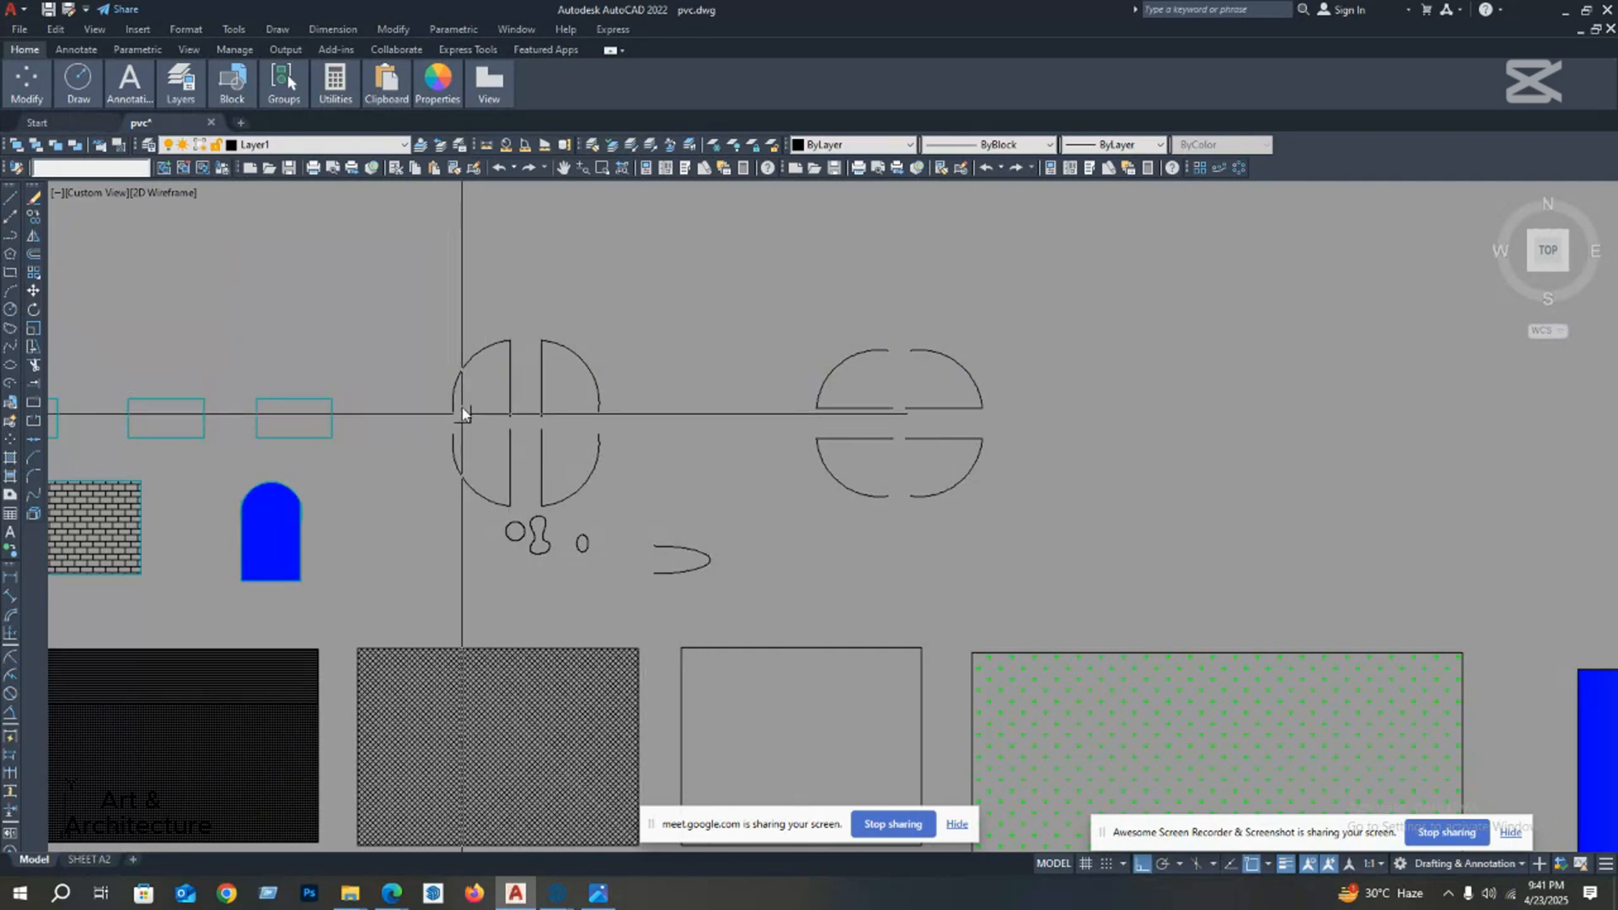
Step: Copy the upper-left door line and arc of the rotated group straight up into the empty space above it
{"action": "middle_click_drag", "start_coordinate": [453, 469], "coordinate": [489, 465]}
{"action": "middle_click_drag", "start_coordinate": [719, 442], "coordinate": [620, 468]}
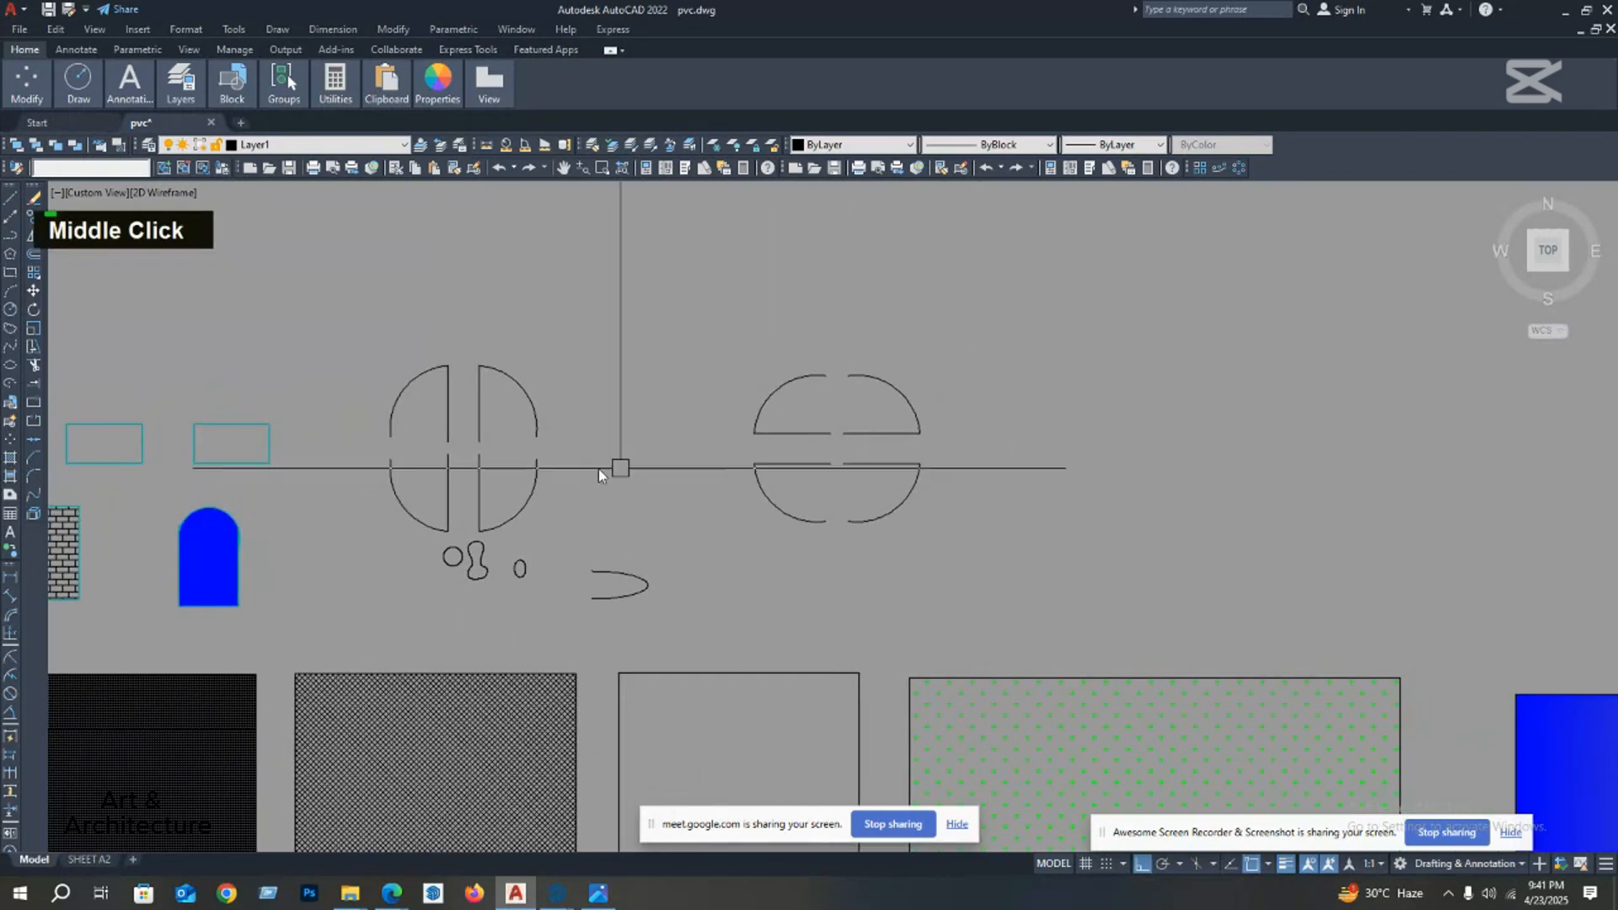
{"action": "middle_click_drag", "start_coordinate": [506, 468], "coordinate": [594, 463]}
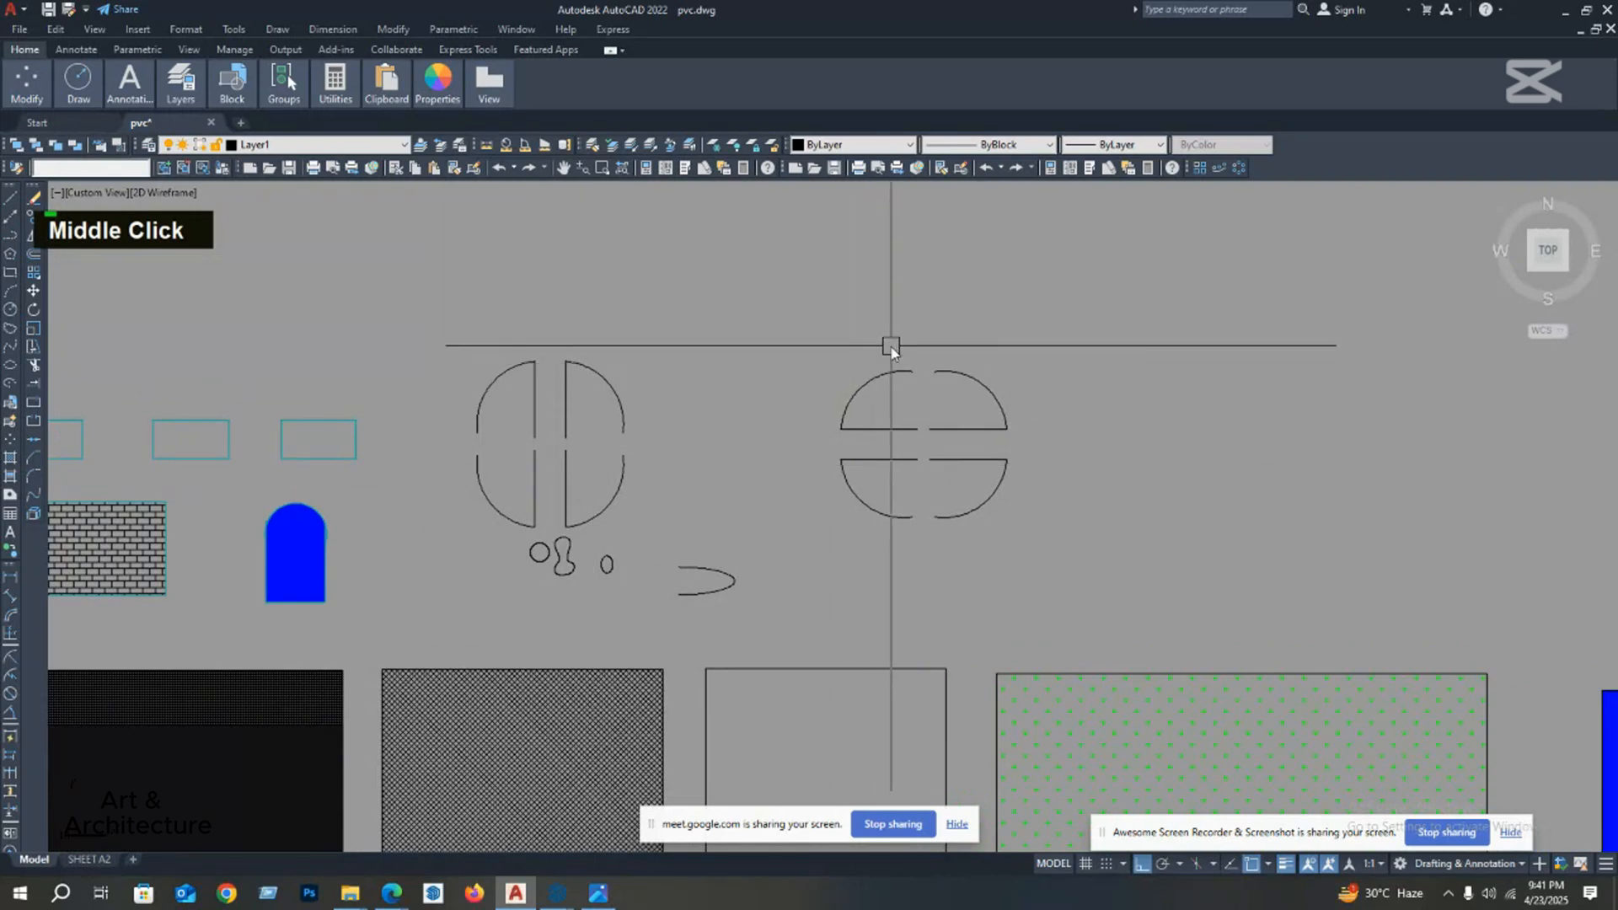
{"action": "left_click", "coordinate": [833, 425]}
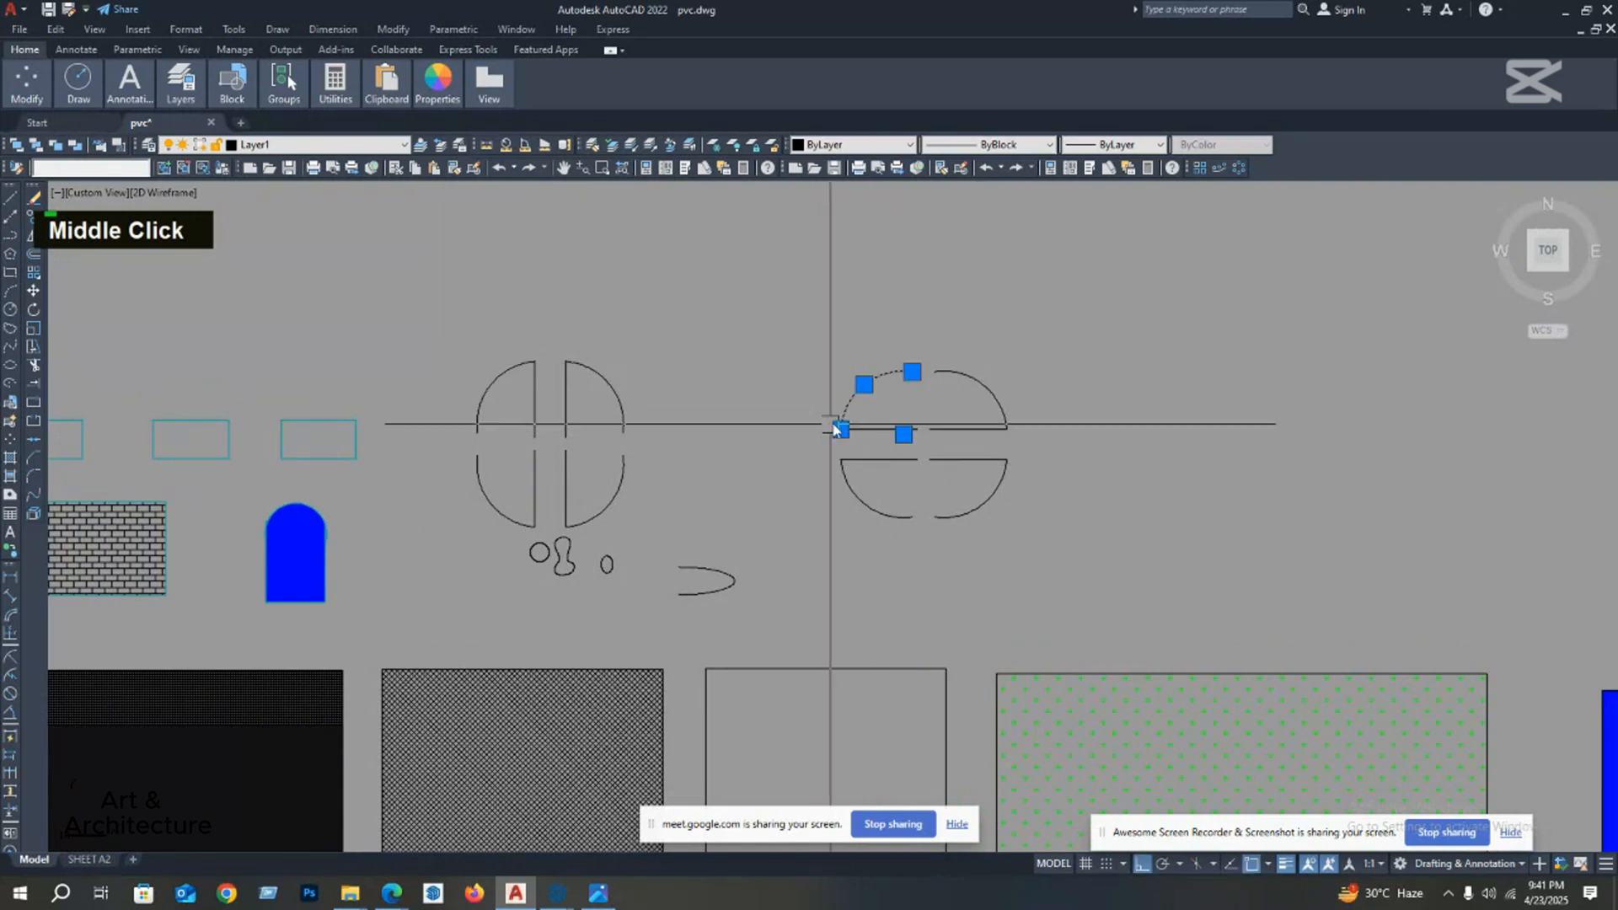
{"action": "left_click", "coordinate": [907, 346]}
{"action": "left_click", "coordinate": [822, 438]}
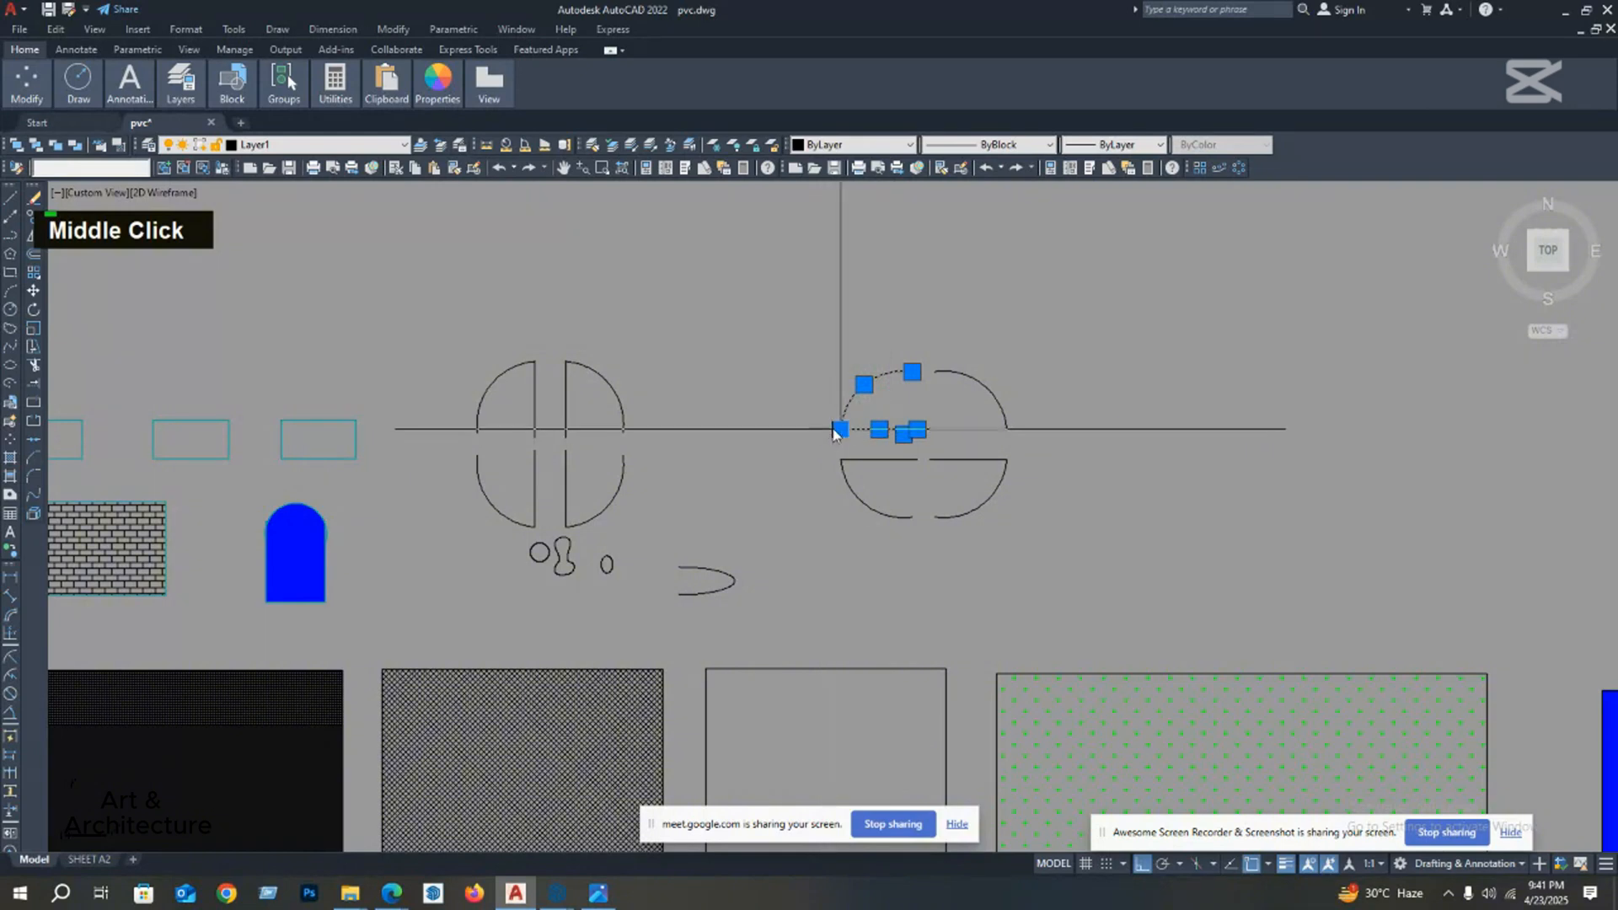
{"action": "left_click", "coordinate": [34, 215]}
{"action": "left_click", "coordinate": [917, 430]}
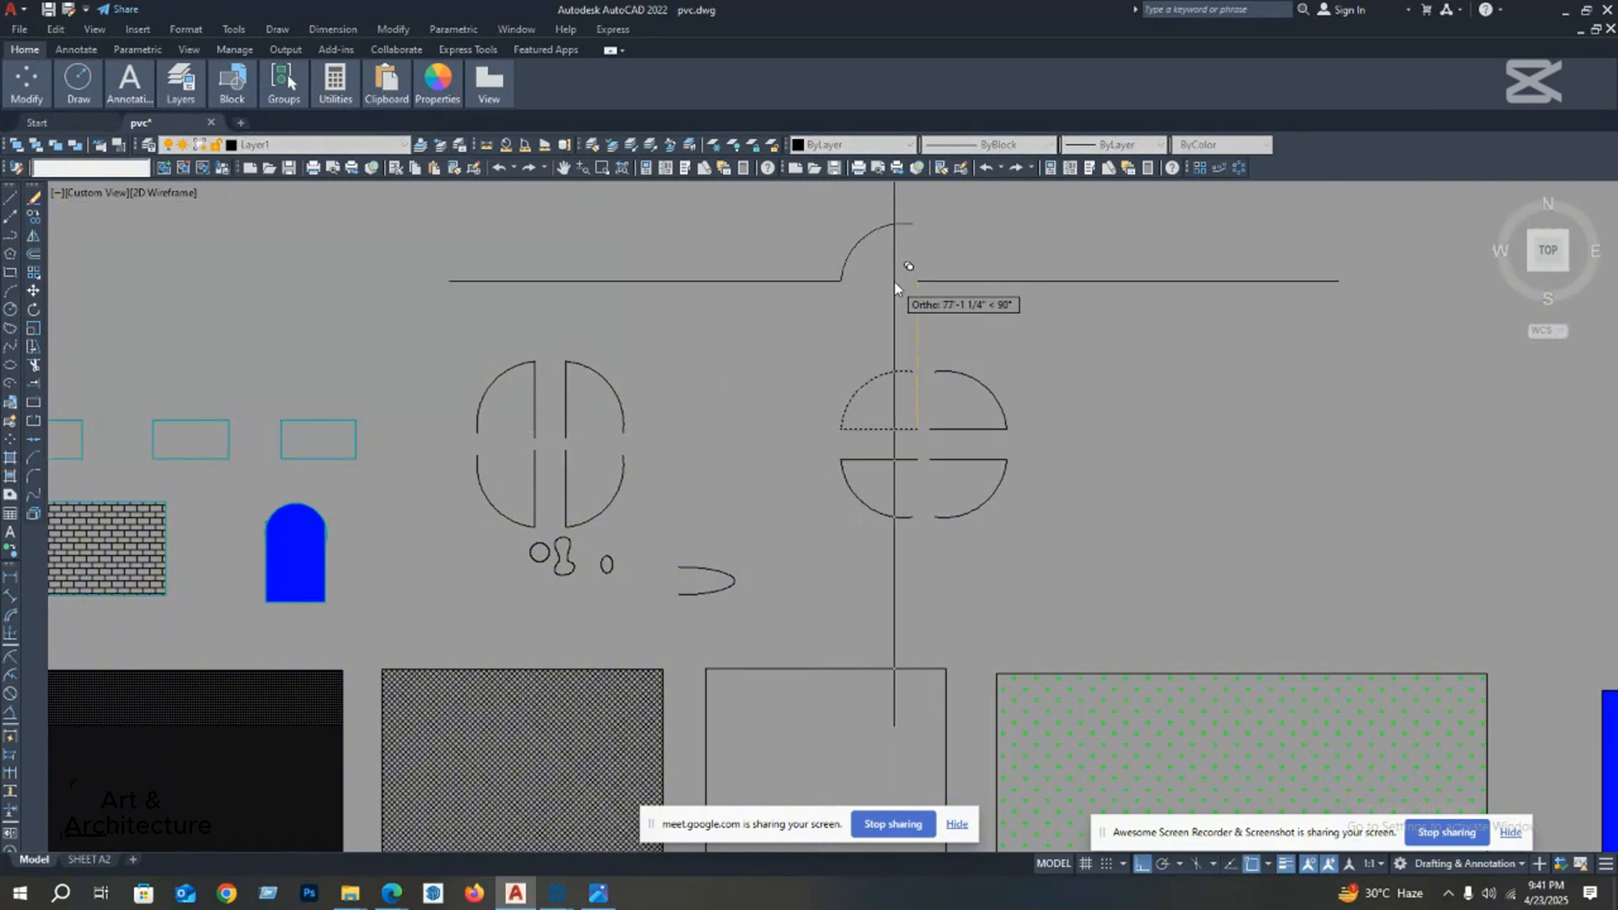
{"action": "mouse_move", "coordinate": [894, 282]}
{"action": "middle_mouse_down"}
{"action": "mouse_move", "coordinate": [873, 414]}
{"action": "mouse_move", "coordinate": [877, 367]}
{"action": "middle_mouse_up"}
{"action": "left_click", "coordinate": [896, 378]}
{"action": "key", "text": "Escape"}
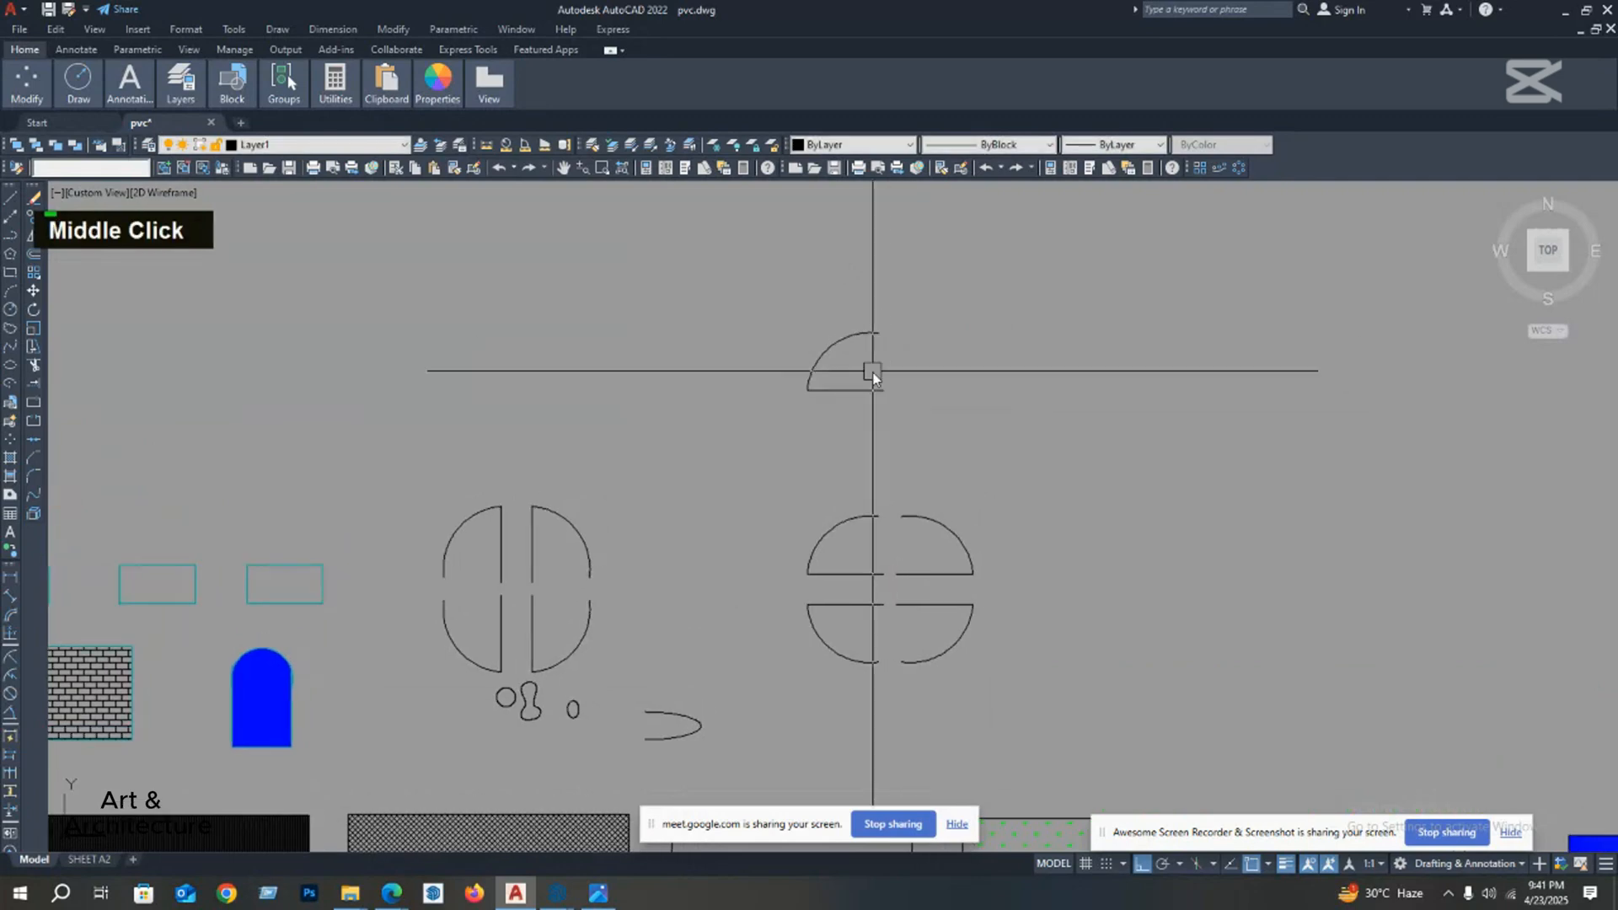
Step: Scale the middle cyan rectangle of the row by a factor of 2 from its lower-left corner
{"action": "middle_click_drag", "start_coordinate": [564, 392], "coordinate": [593, 358]}
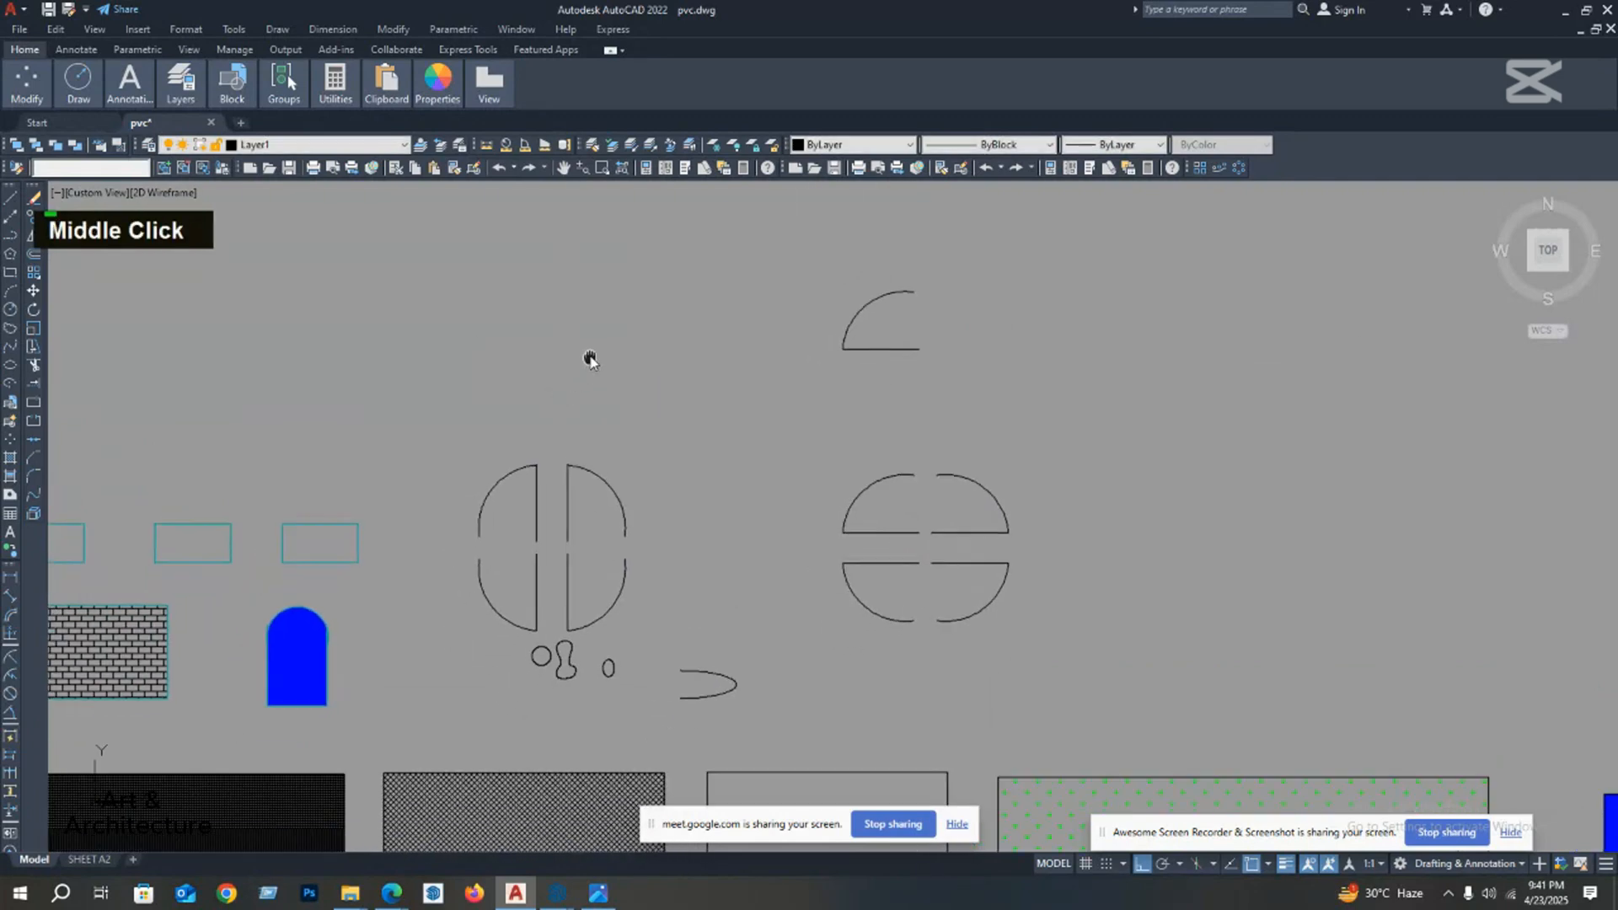
{"action": "mouse_move", "coordinate": [79, 360]}
{"action": "middle_mouse_down"}
{"action": "mouse_move", "coordinate": [113, 326]}
{"action": "mouse_move", "coordinate": [91, 291]}
{"action": "mouse_move", "coordinate": [164, 336]}
{"action": "middle_mouse_up"}
{"action": "middle_click_drag", "start_coordinate": [348, 394], "coordinate": [463, 401]}
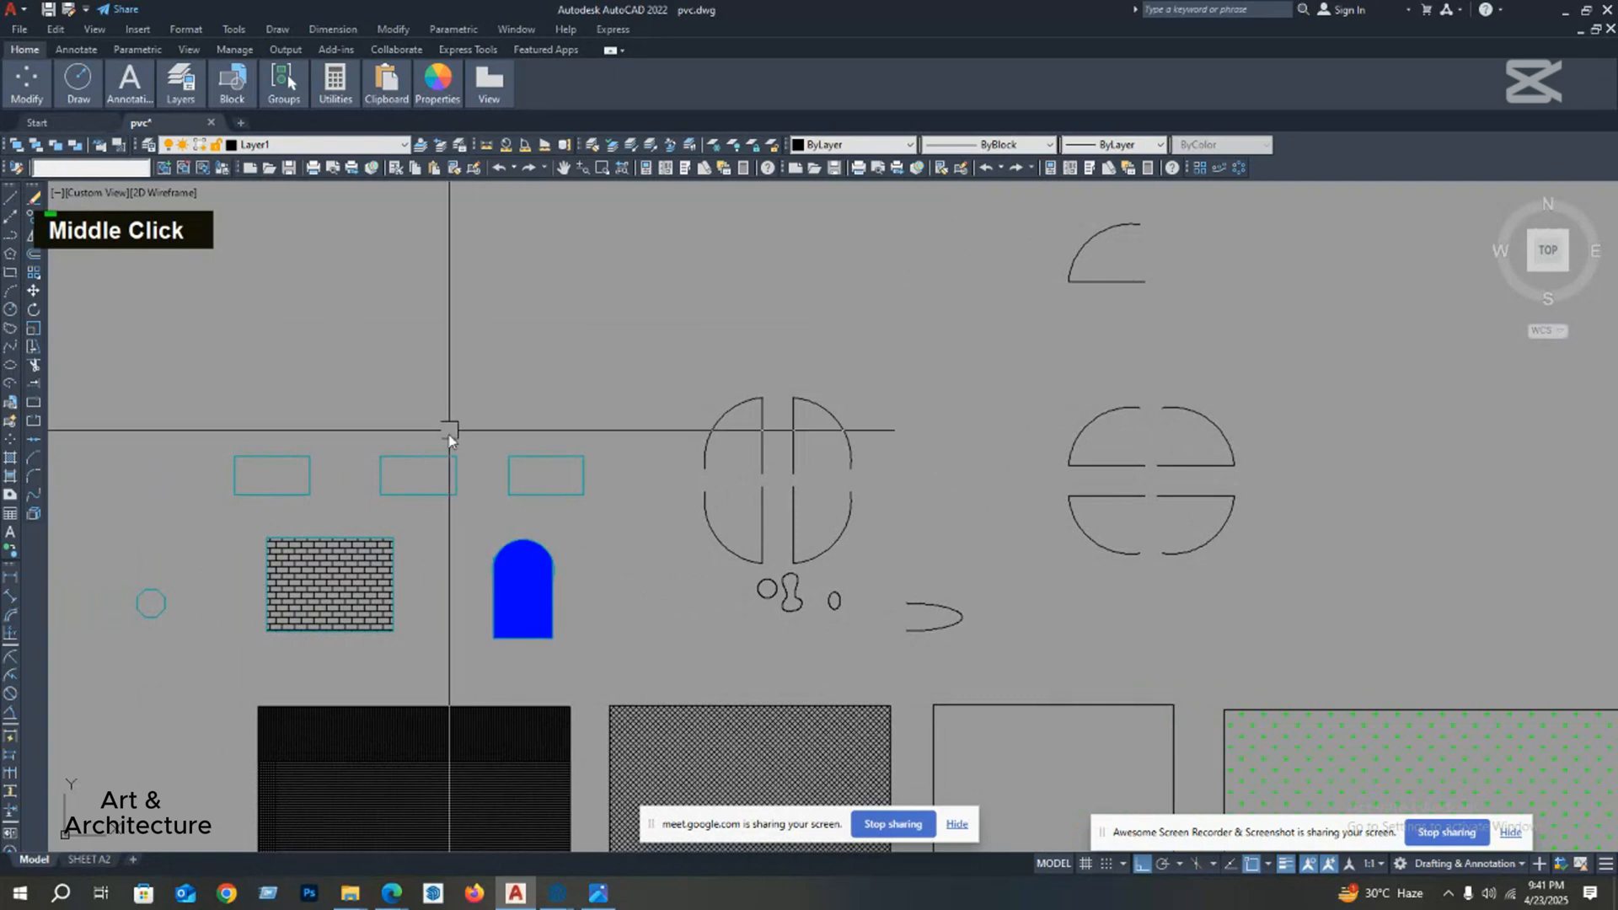
{"action": "left_click", "coordinate": [382, 495]}
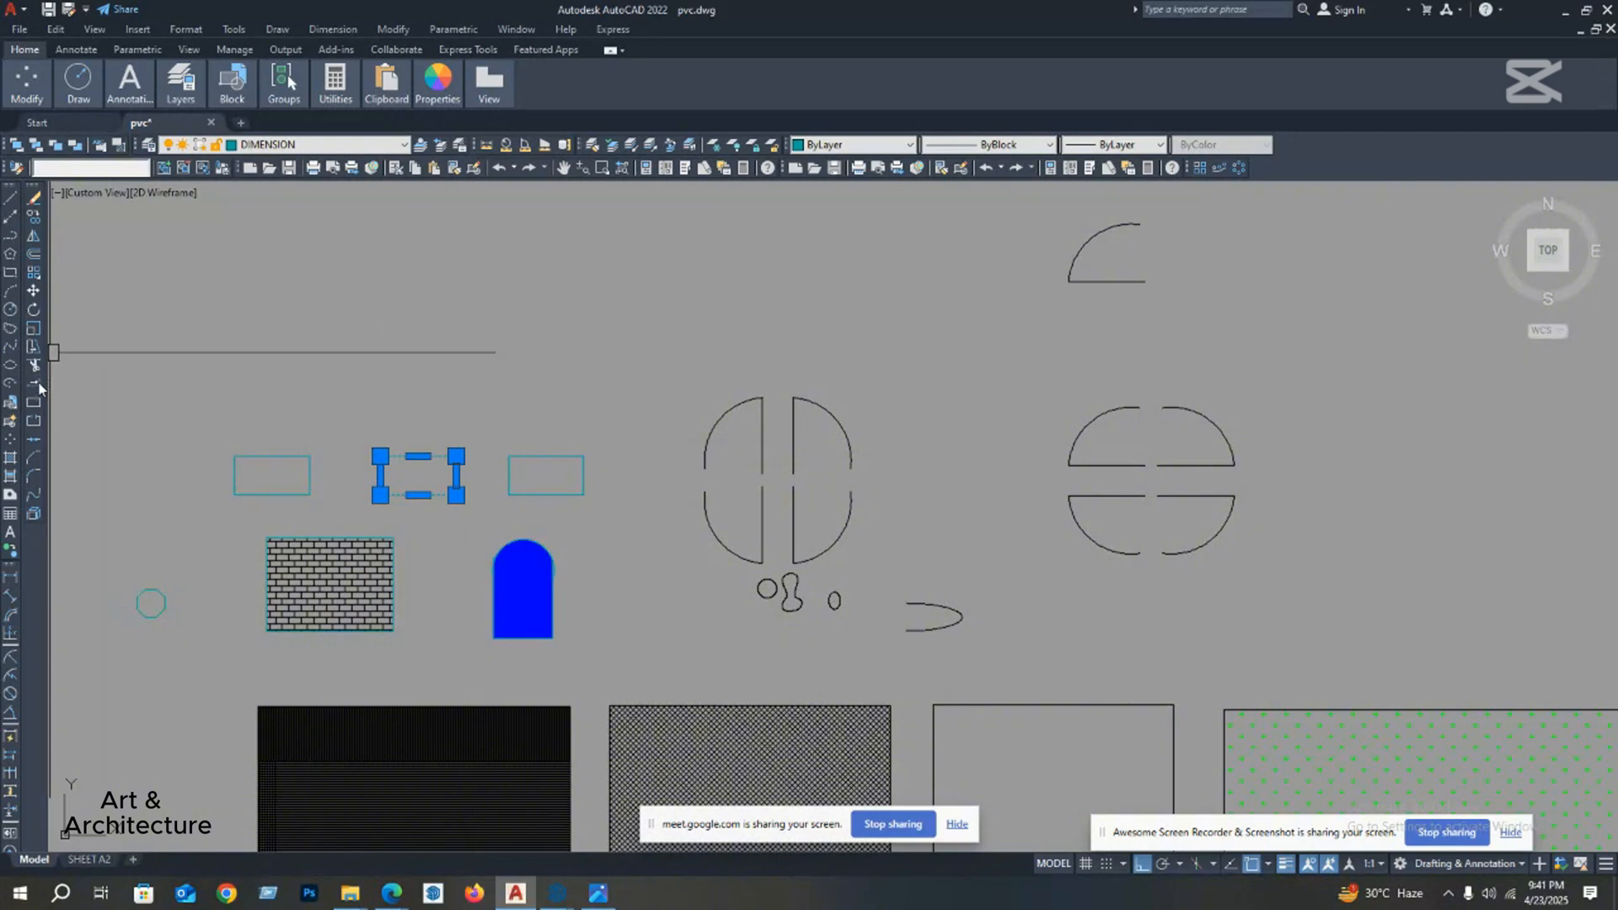
{"action": "left_click", "coordinate": [33, 328]}
{"action": "left_click", "coordinate": [381, 496]}
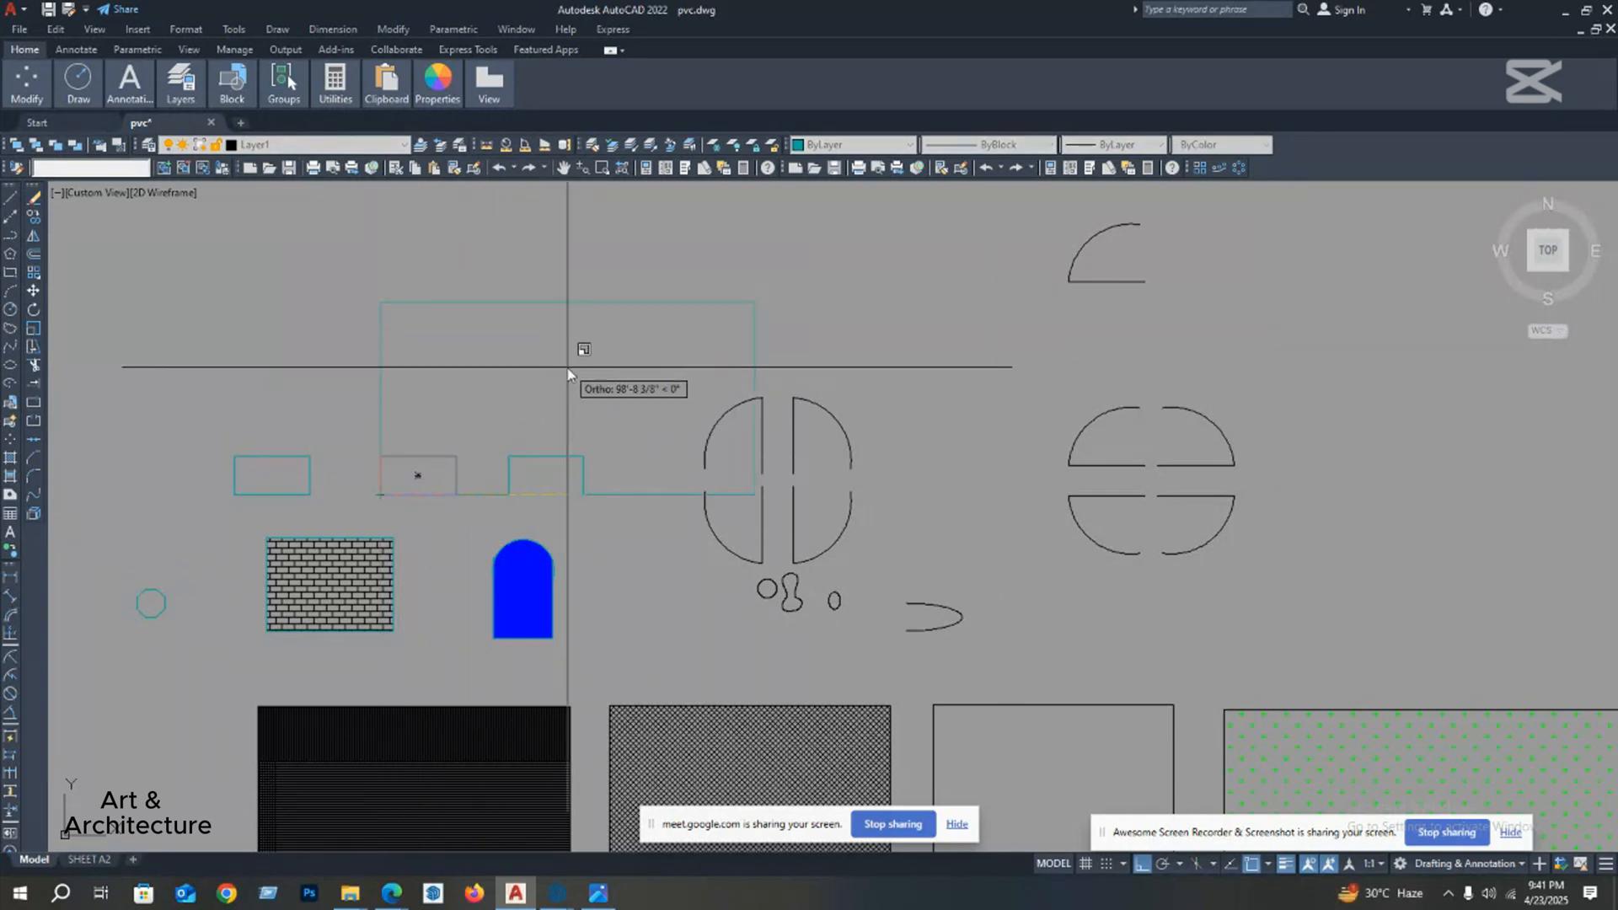
{"action": "type", "text": "2"}
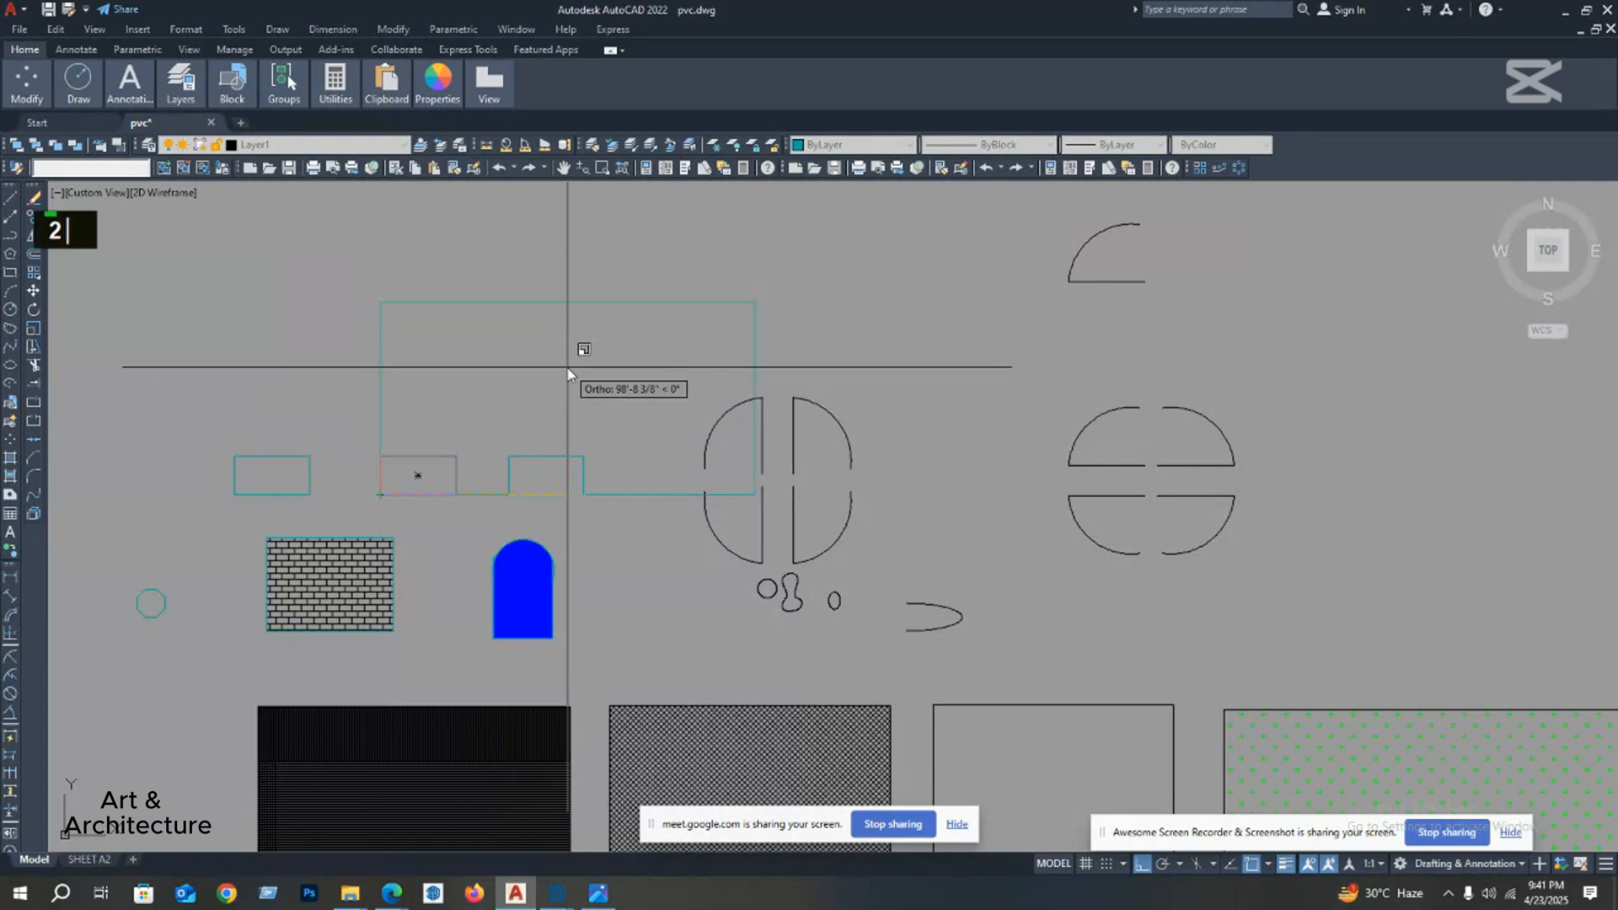
{"action": "key", "text": "Return"}
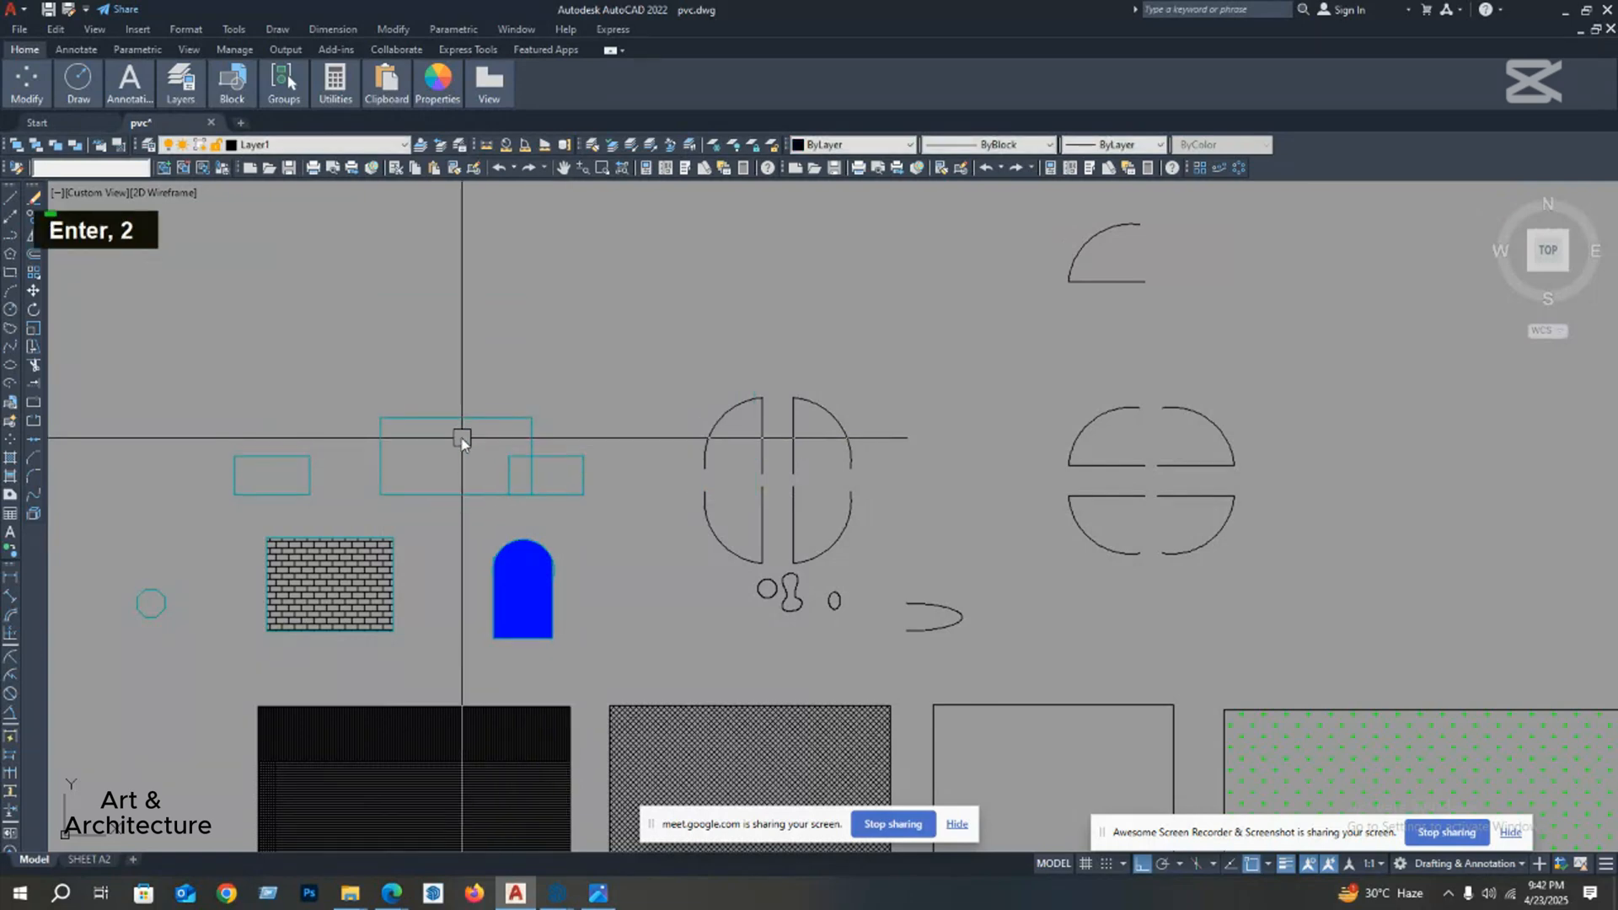
Step: Scale the left cyan rectangle of the row to about three times its size from its lower-left corner
{"action": "middle_click_drag", "start_coordinate": [459, 437], "coordinate": [446, 430]}
{"action": "middle_click_drag", "start_coordinate": [267, 472], "coordinate": [405, 429]}
{"action": "left_click", "coordinate": [448, 410]}
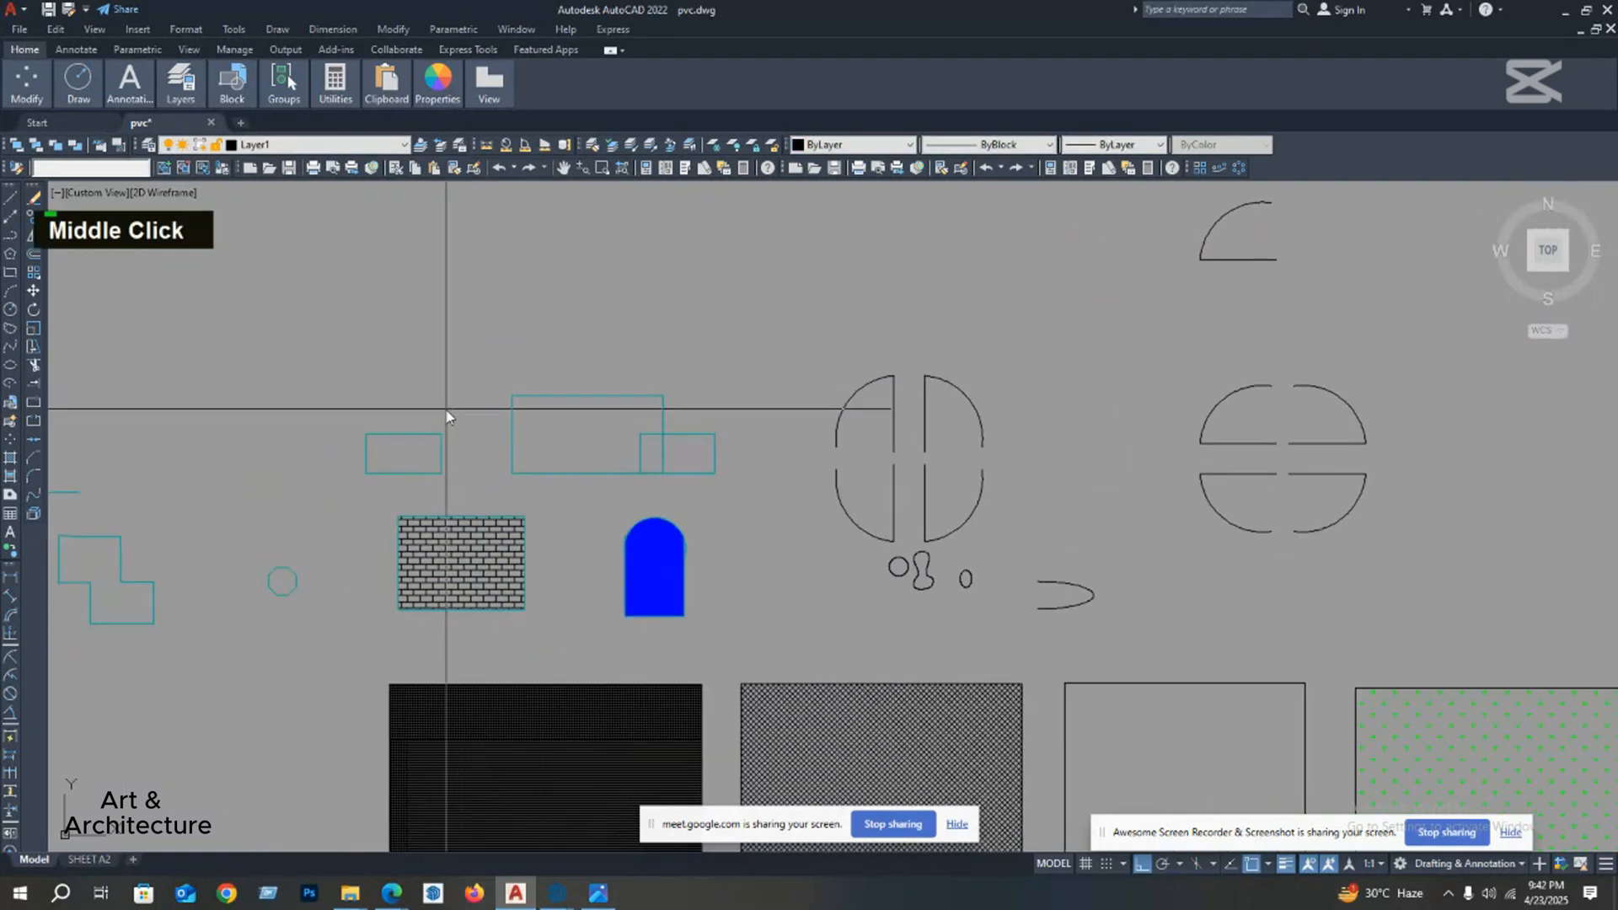
{"action": "left_click", "coordinate": [335, 479]}
{"action": "type", "text": "sc"}
{"action": "key", "text": "space"}
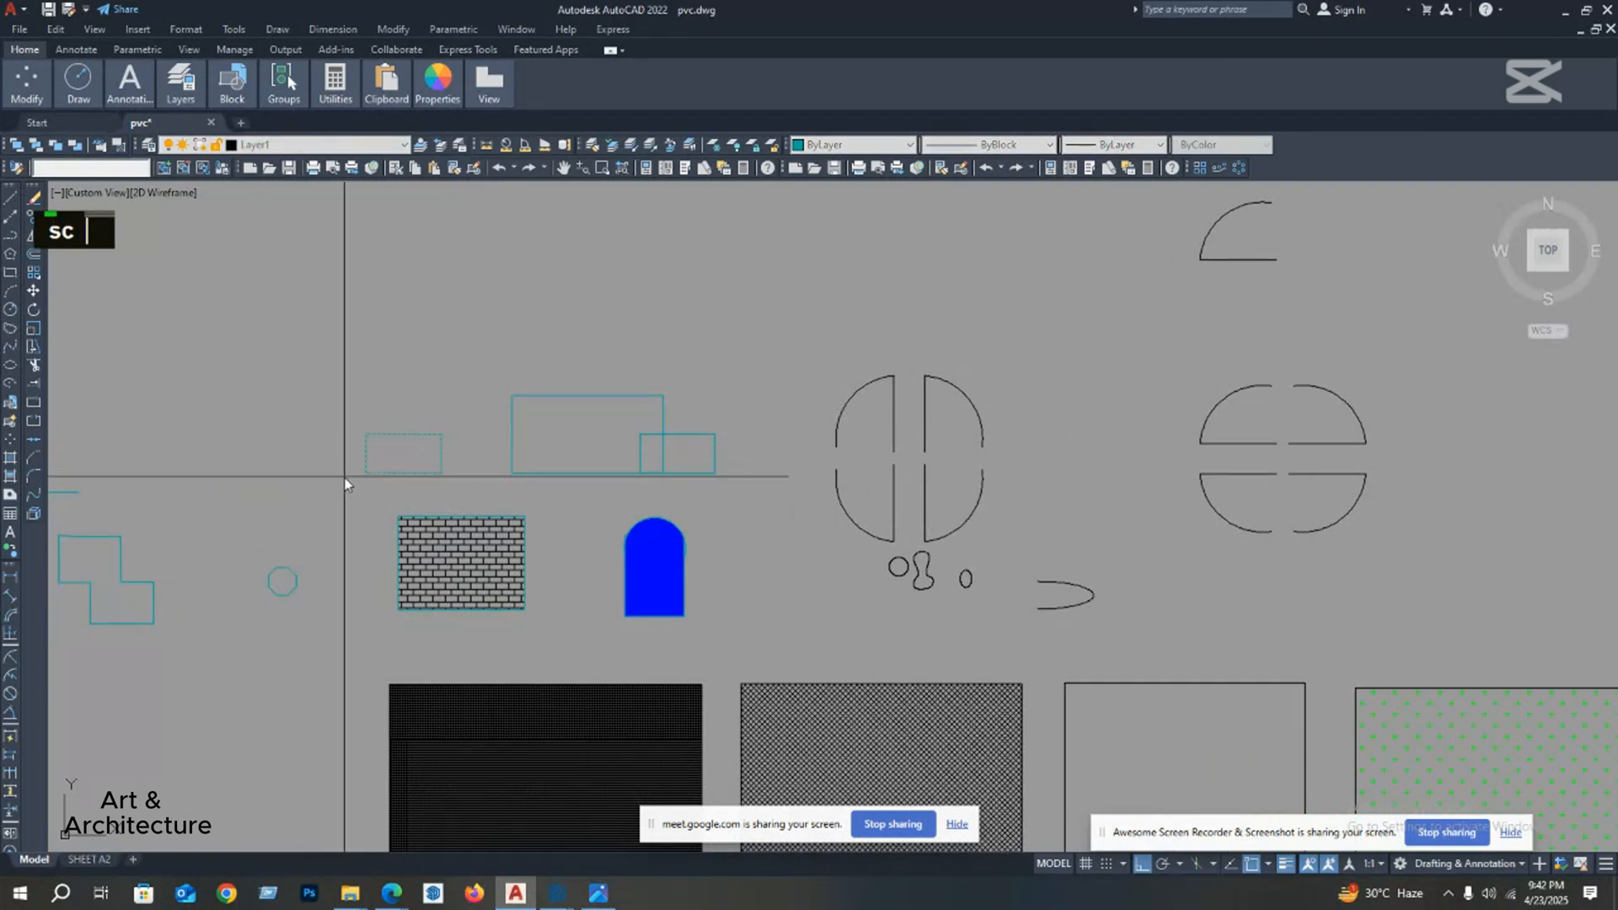
{"action": "left_click", "coordinate": [365, 473]}
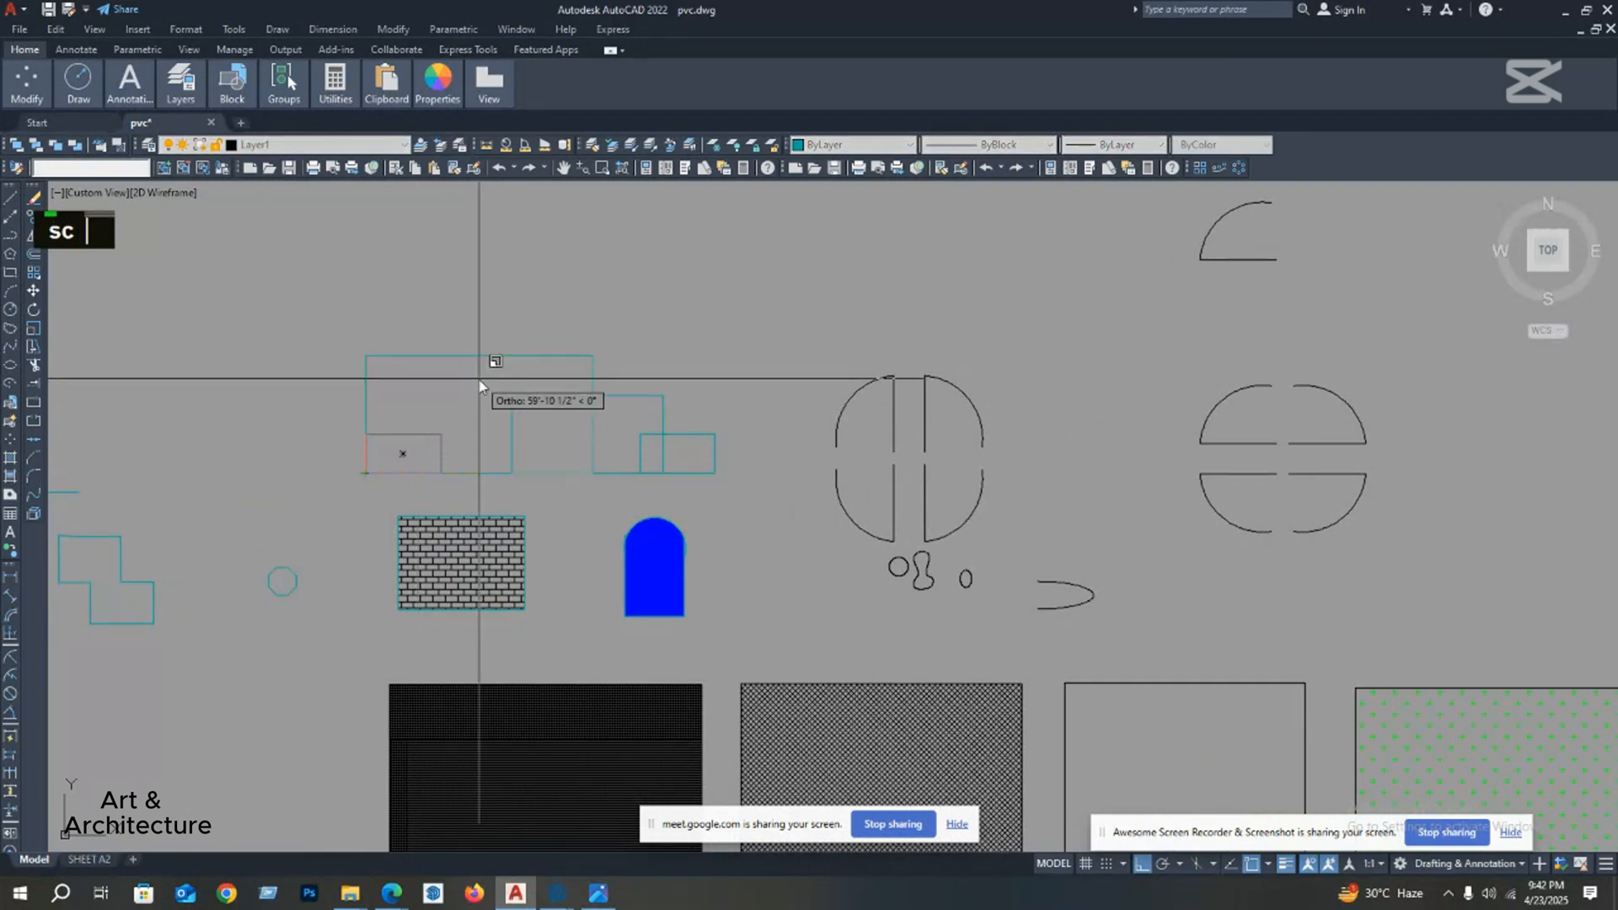
{"action": "key", "text": "Return"}
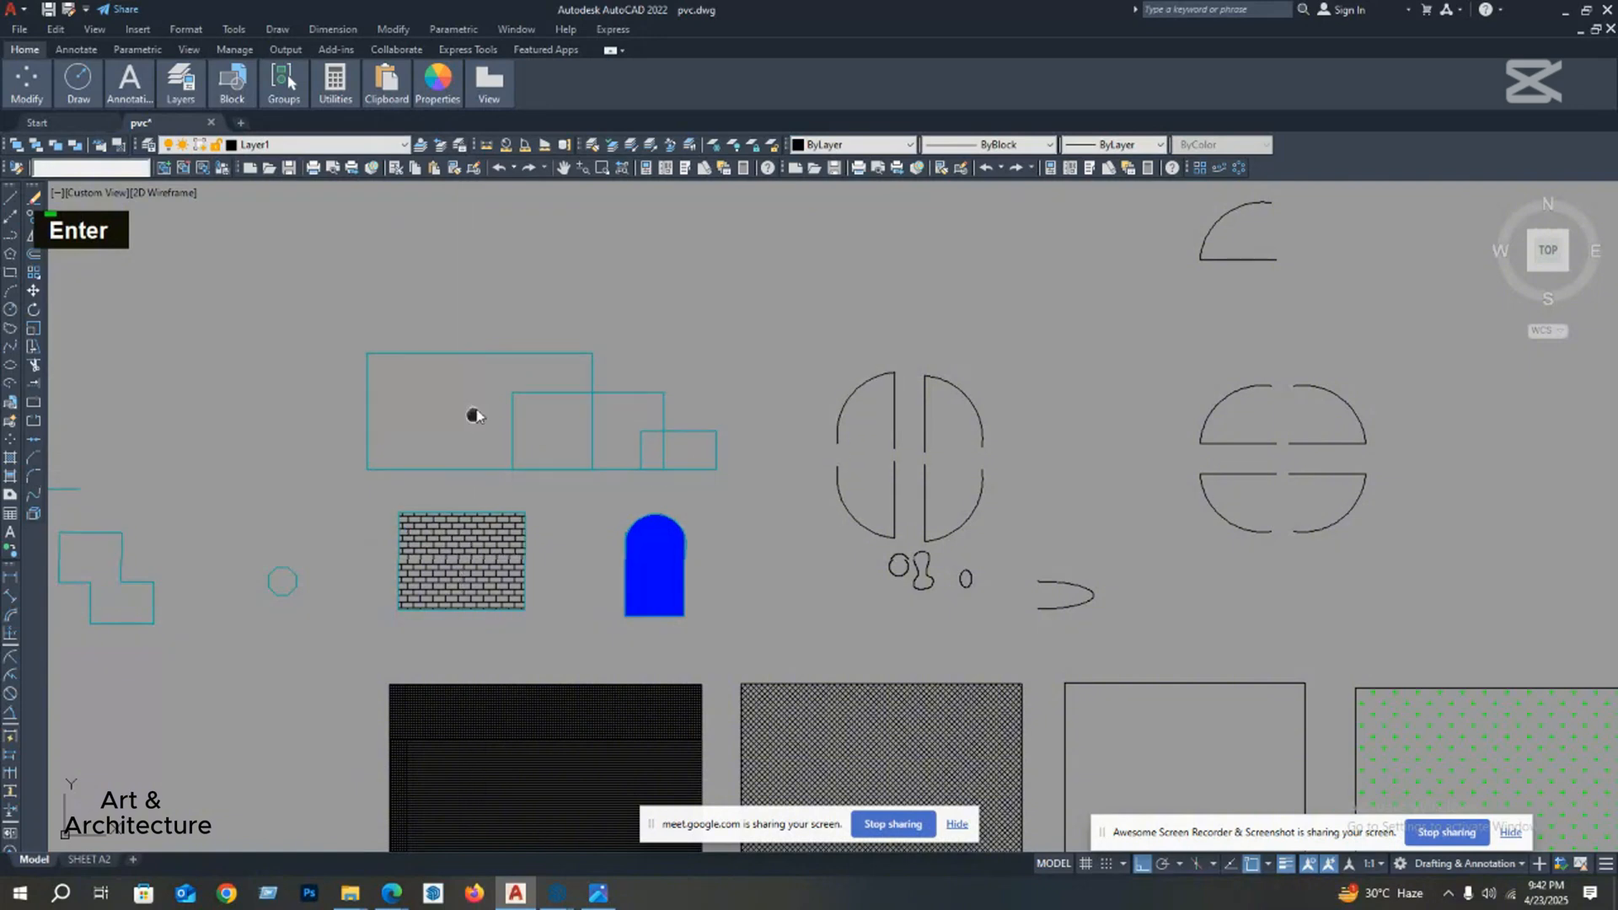
Step: Copy the largest cyan rectangle straight up into the empty space above the row
{"action": "middle_click_drag", "start_coordinate": [473, 412], "coordinate": [492, 377]}
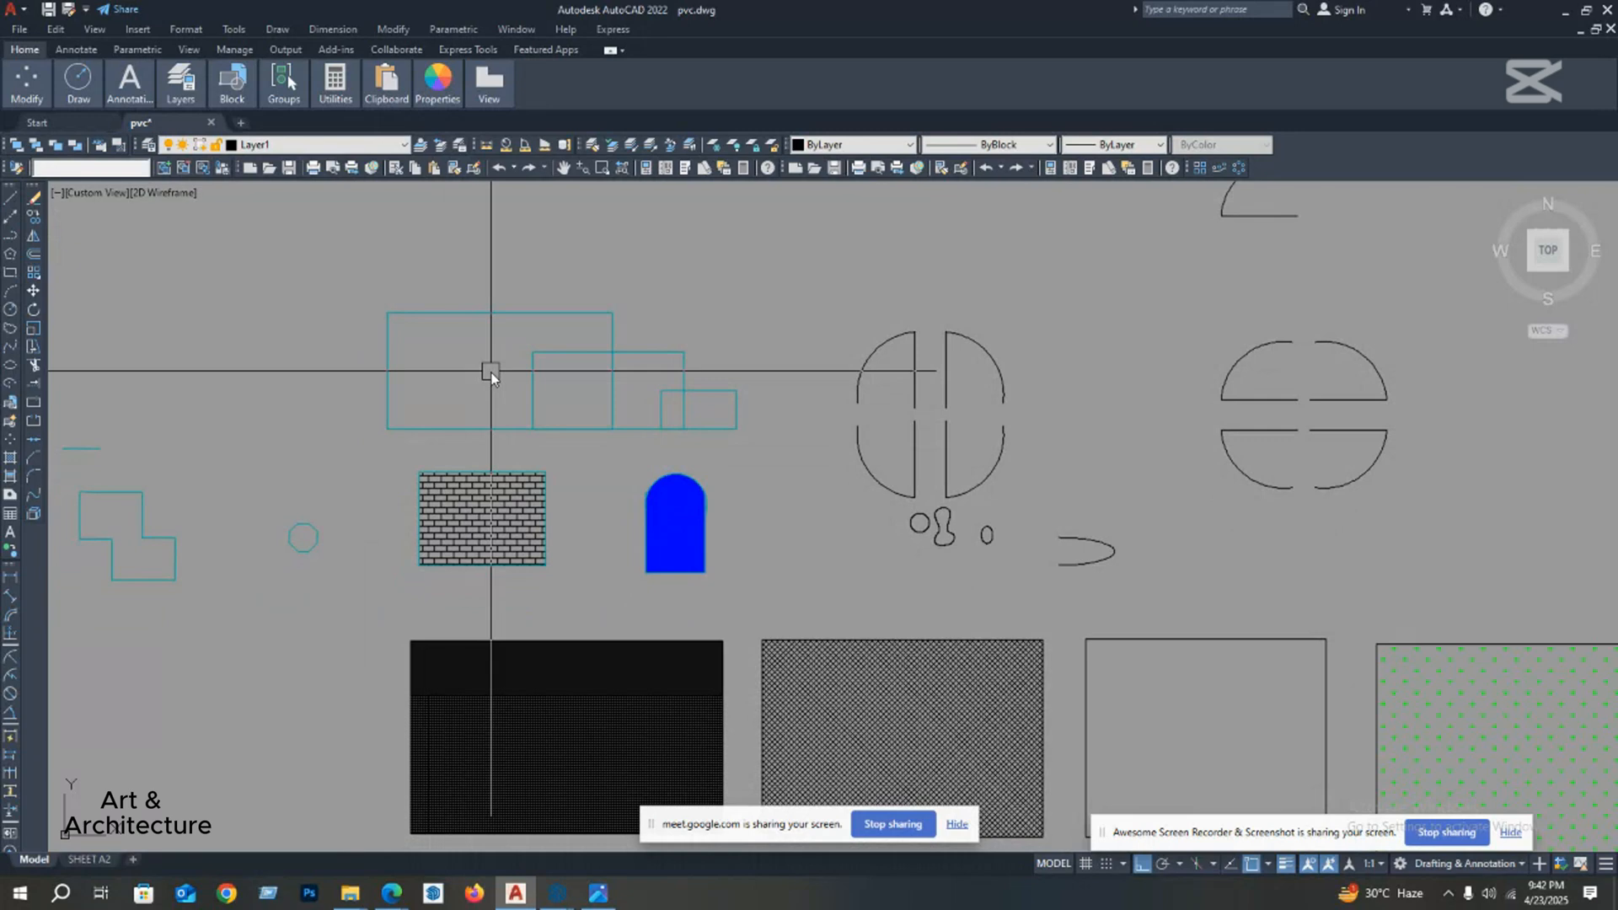
{"action": "middle_click_drag", "start_coordinate": [376, 385], "coordinate": [391, 428]}
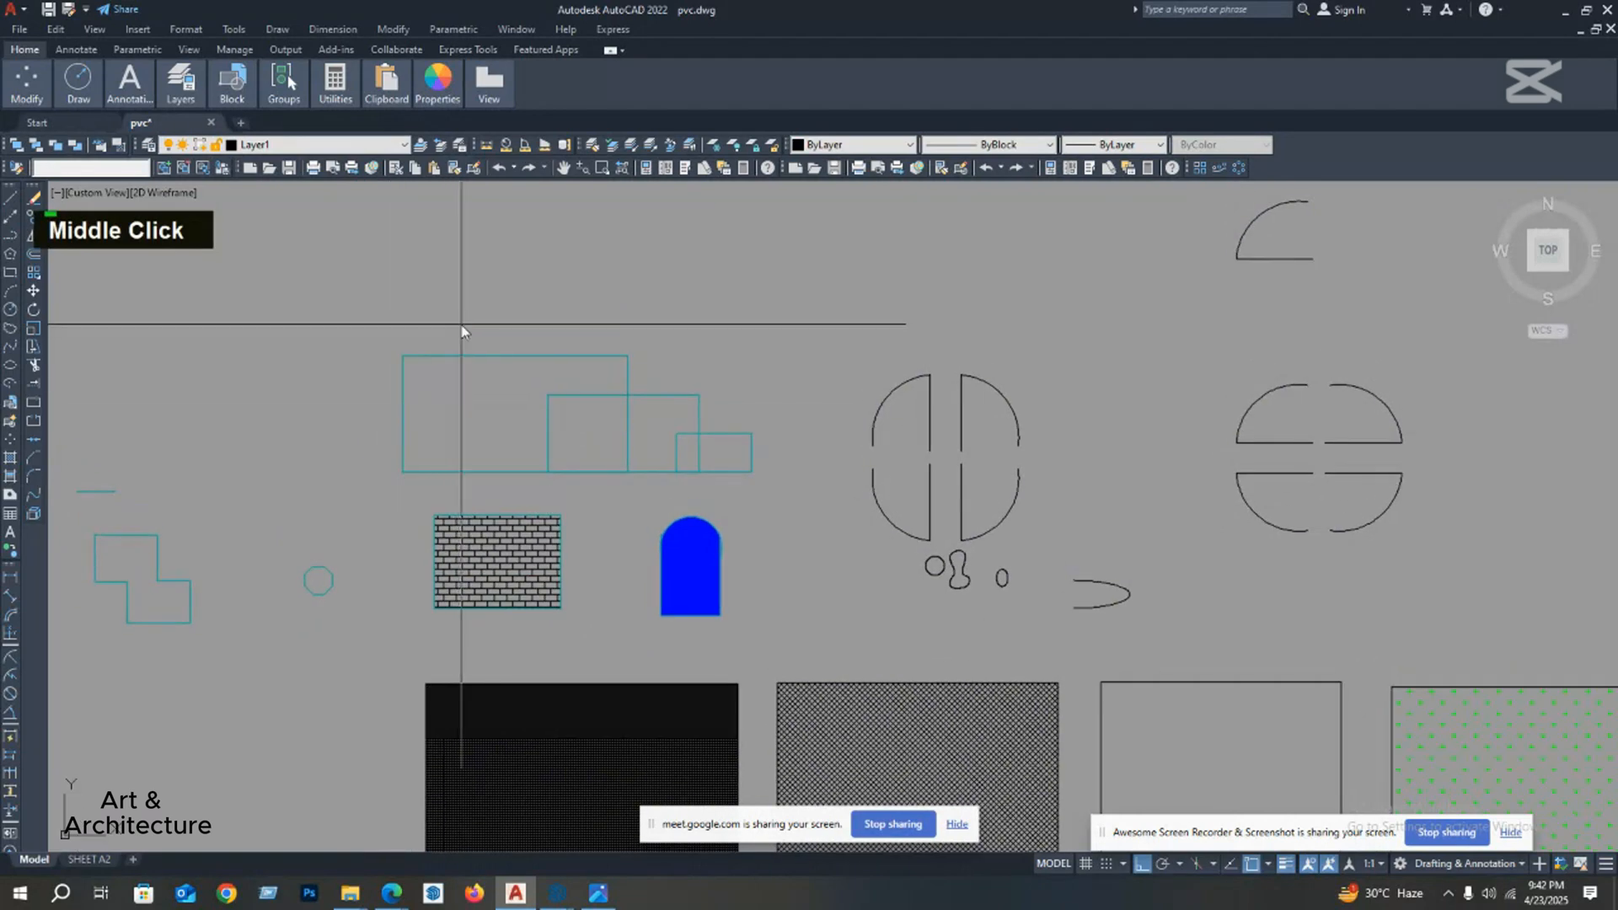
{"action": "left_click", "coordinate": [403, 359]}
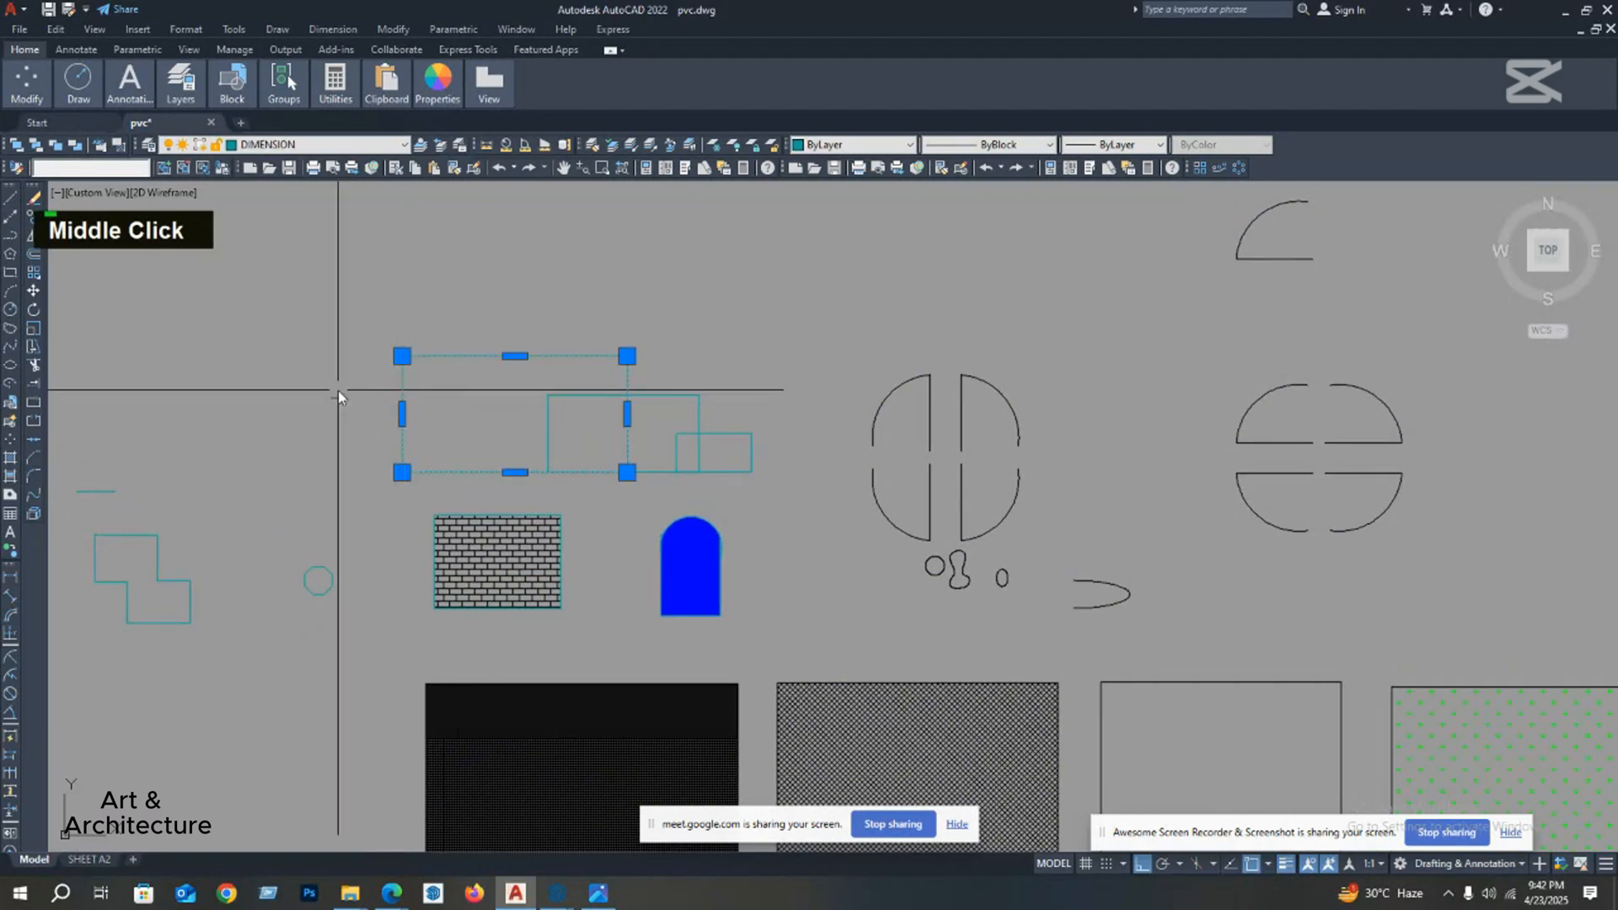
{"action": "mouse_move", "coordinate": [350, 383]}
{"action": "middle_mouse_down"}
{"action": "mouse_move", "coordinate": [300, 472]}
{"action": "mouse_move", "coordinate": [309, 574]}
{"action": "middle_mouse_up"}
{"action": "left_click", "coordinate": [32, 218]}
{"action": "left_click", "coordinate": [444, 581]}
{"action": "left_click", "coordinate": [474, 300]}
{"action": "middle_click_drag", "start_coordinate": [474, 300], "coordinate": [487, 337]}
{"action": "key", "text": "Escape"}
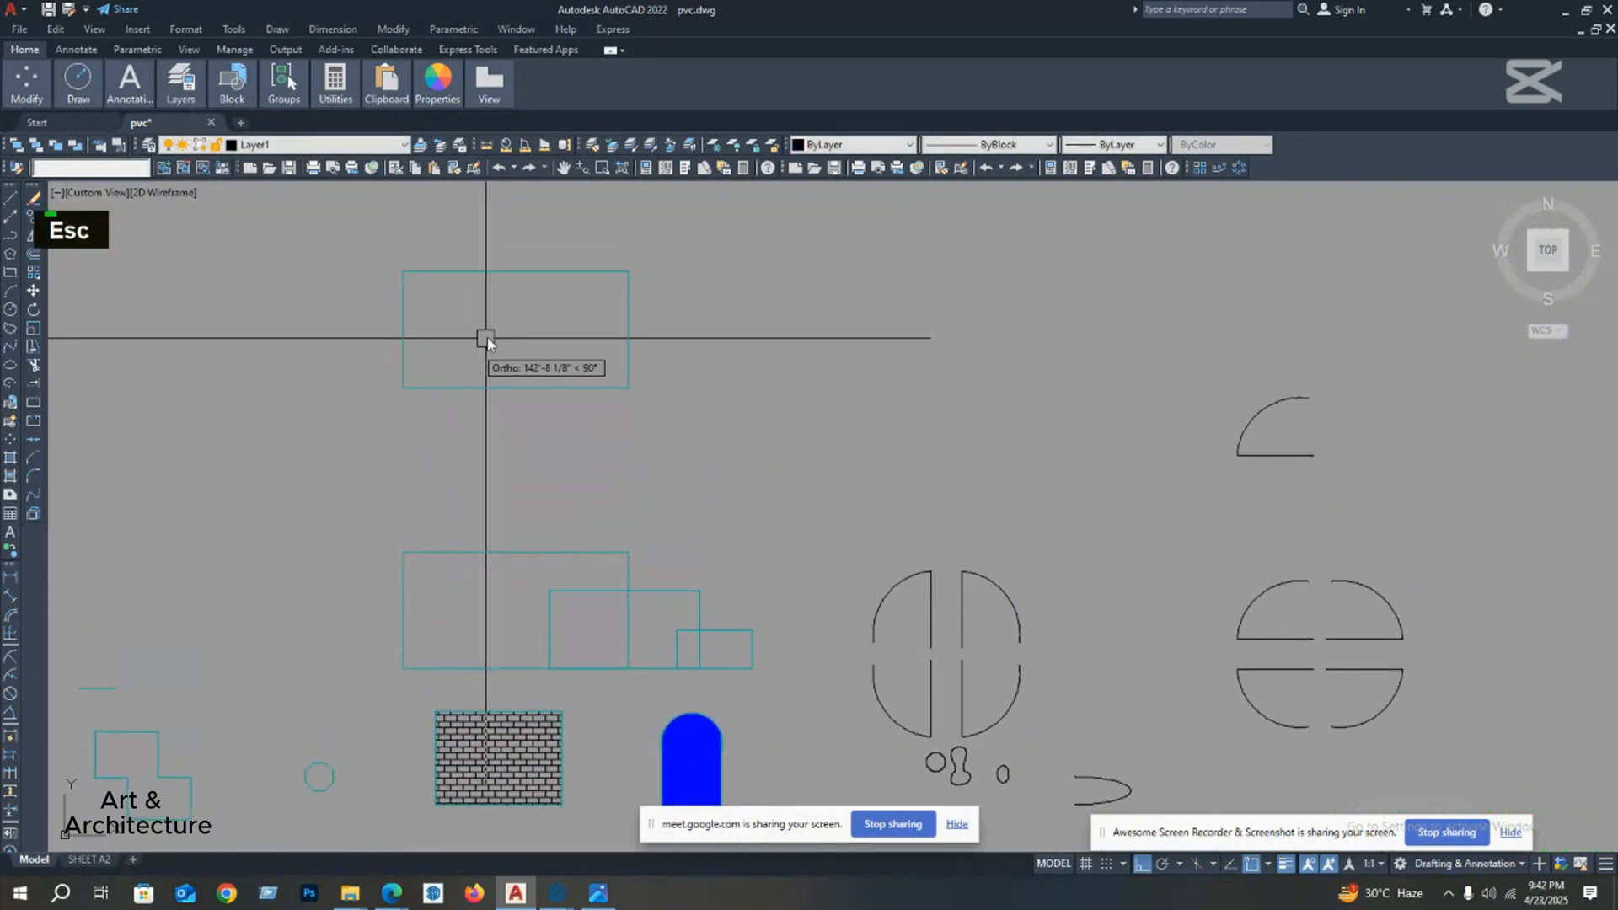
Step: Stretch the right edge of the upper cyan rectangle outward by 2 feet from its midpoint
{"action": "left_click", "coordinate": [689, 251]}
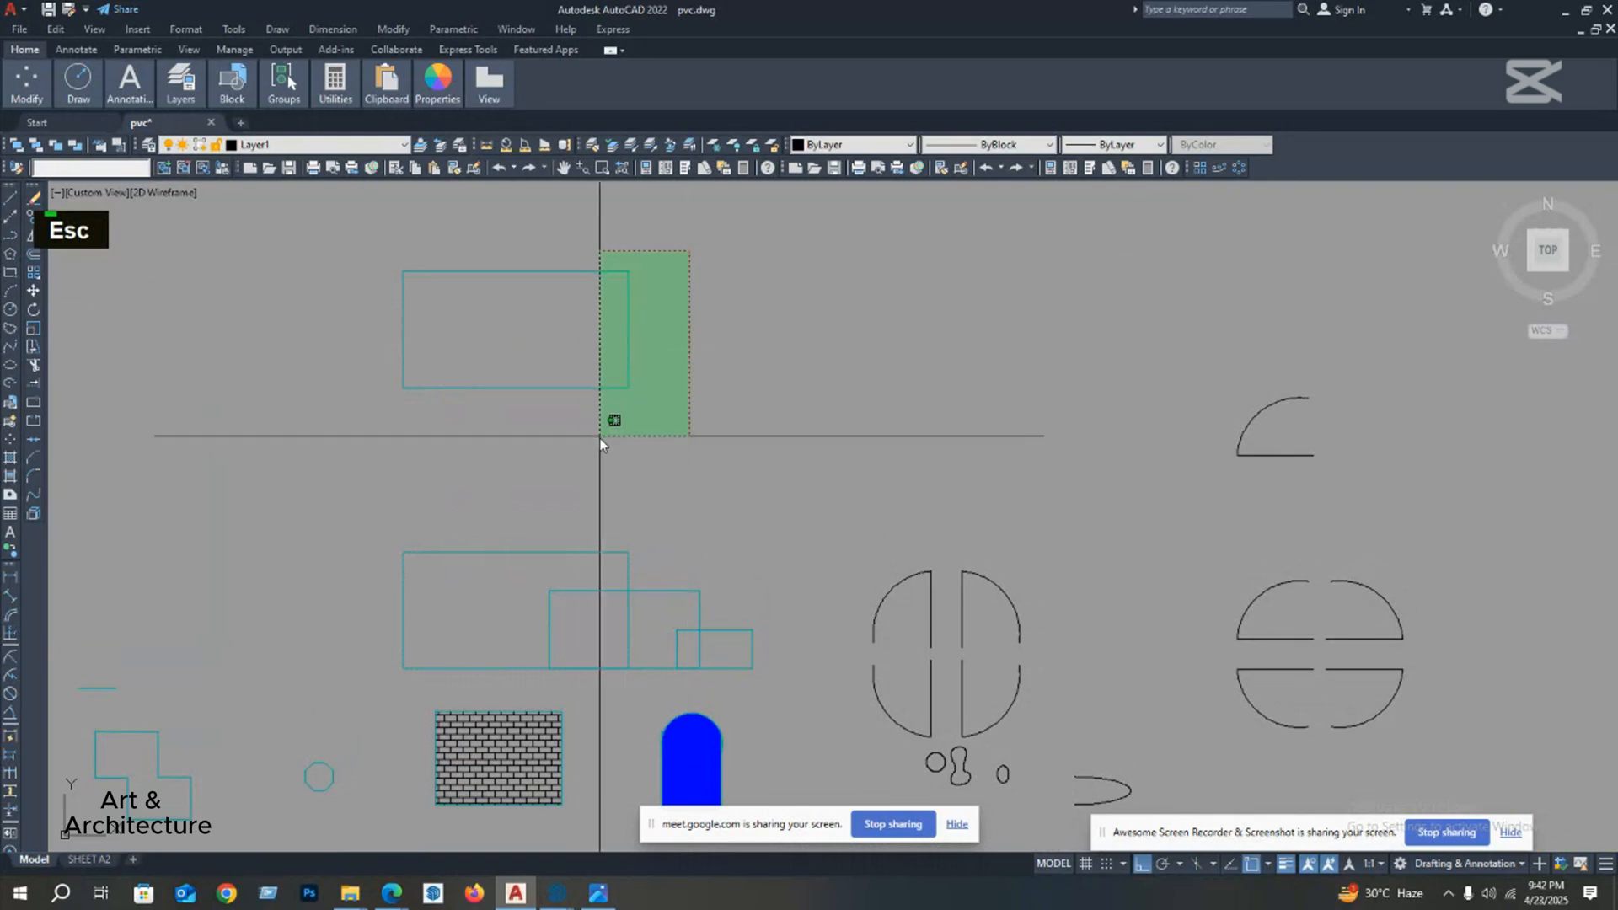
{"action": "left_click", "coordinate": [600, 439]}
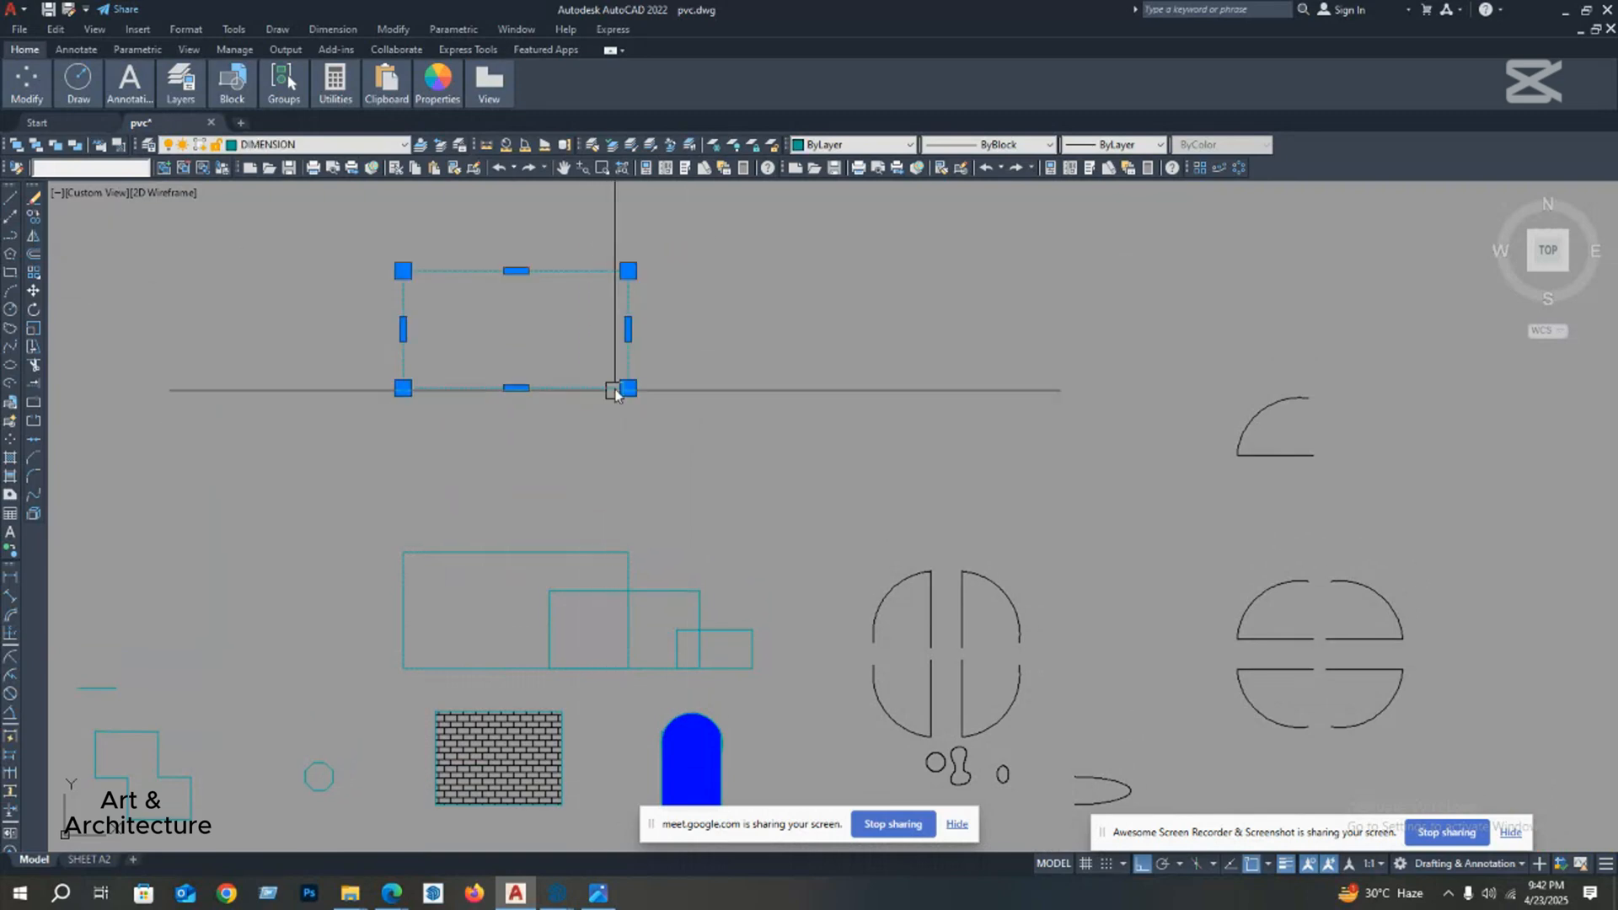
{"action": "mouse_move", "coordinate": [635, 330]}
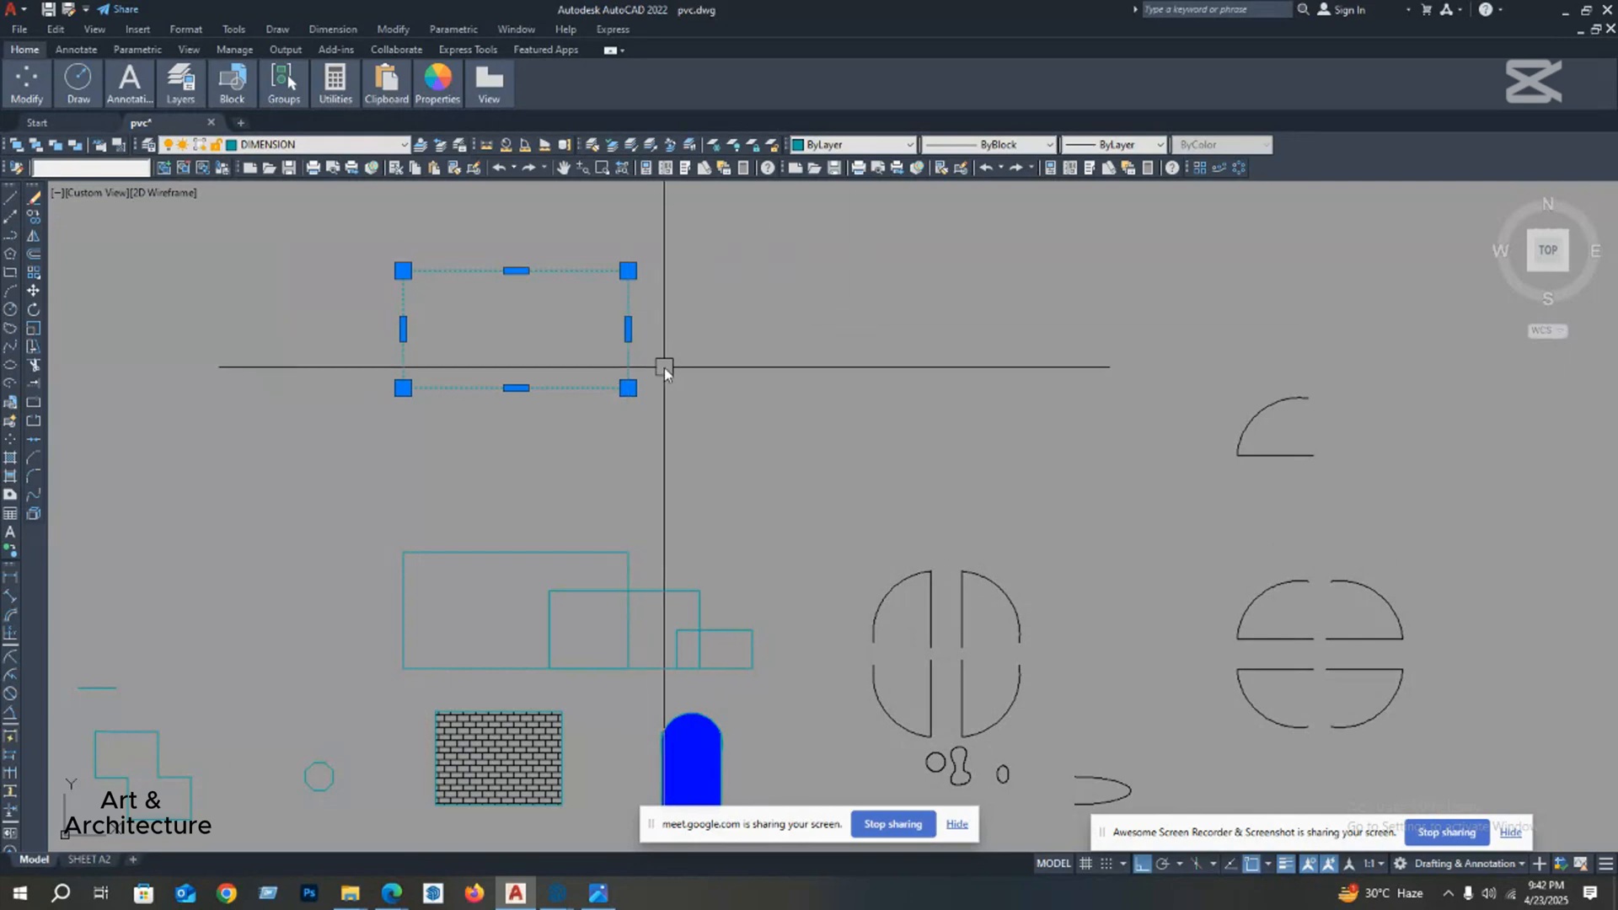
{"action": "left_click", "coordinate": [33, 346]}
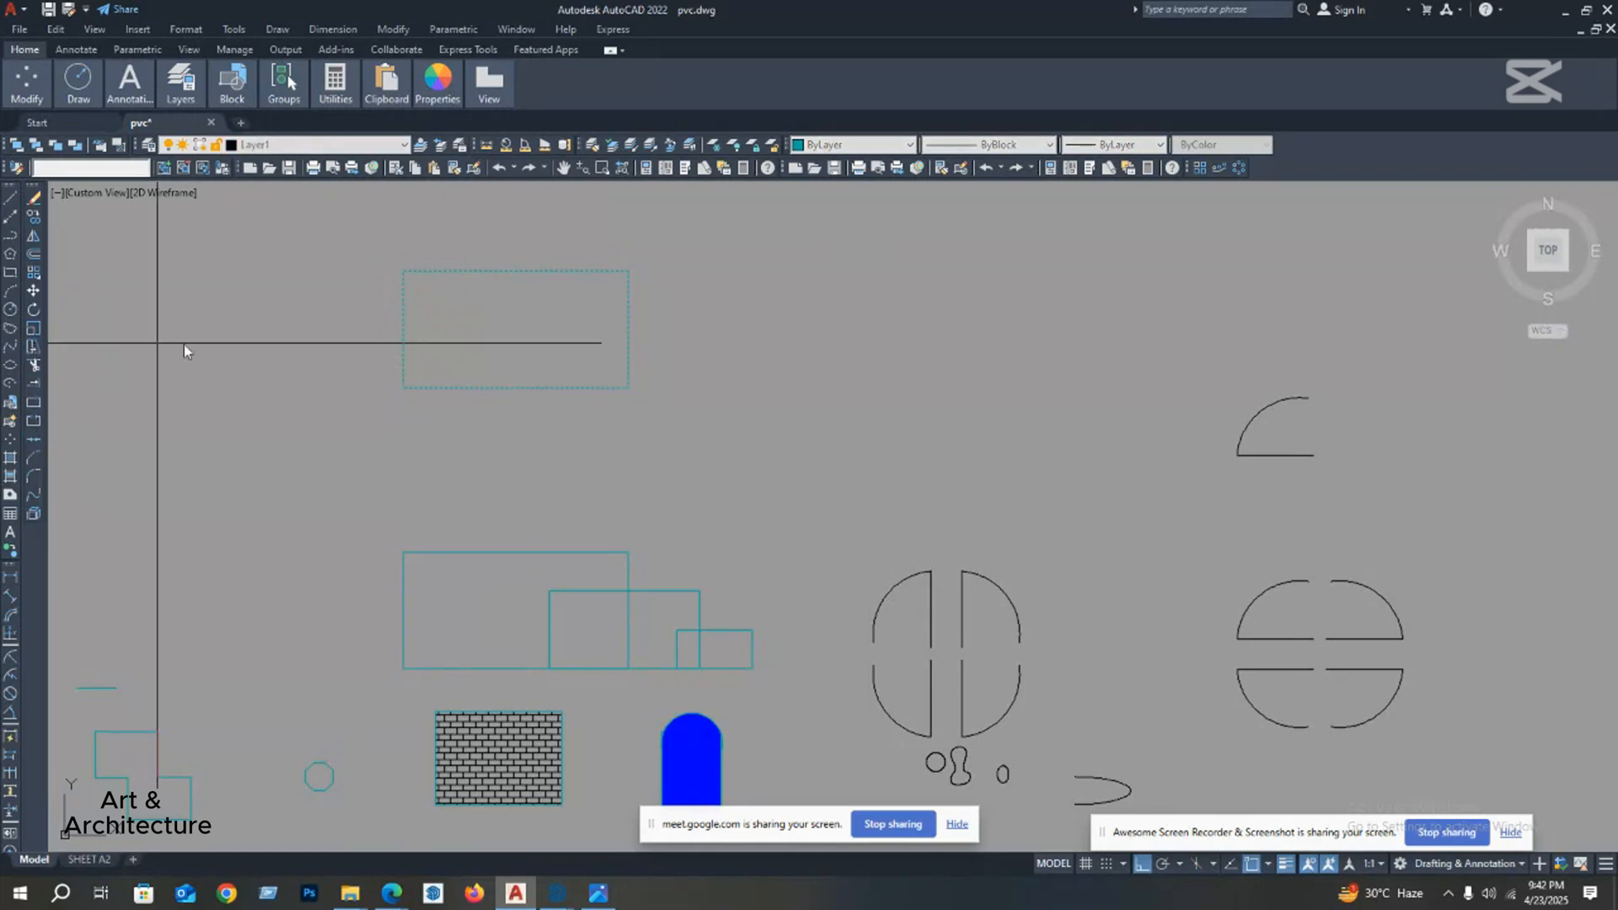
{"action": "left_click", "coordinate": [631, 330]}
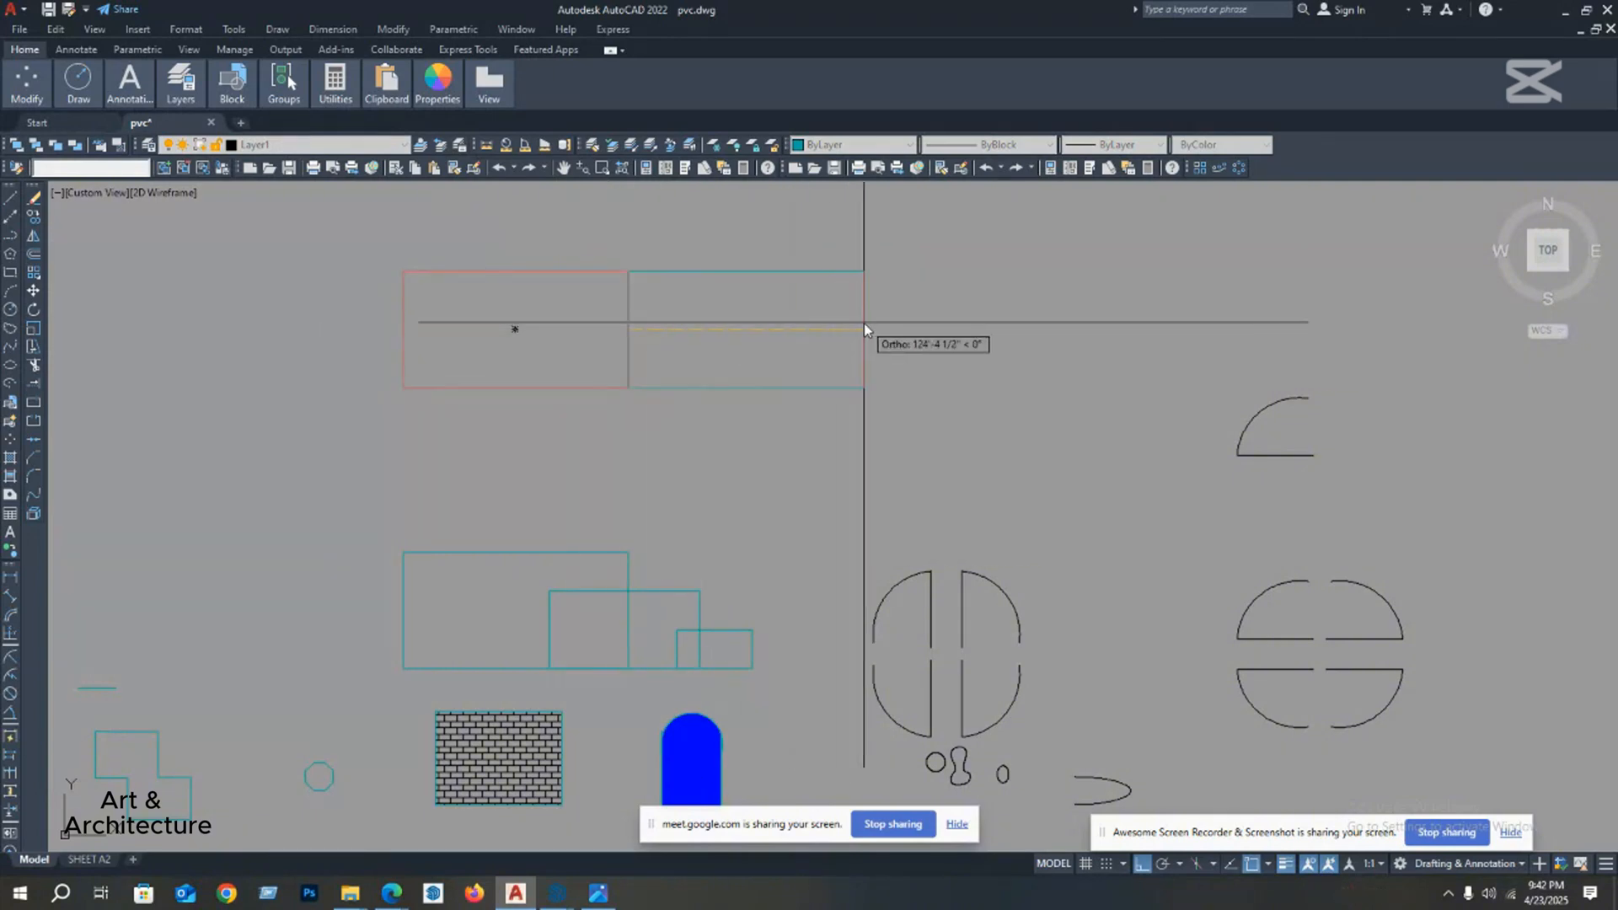
{"action": "type", "text": "2"}
{"action": "key", "text": "Return"}
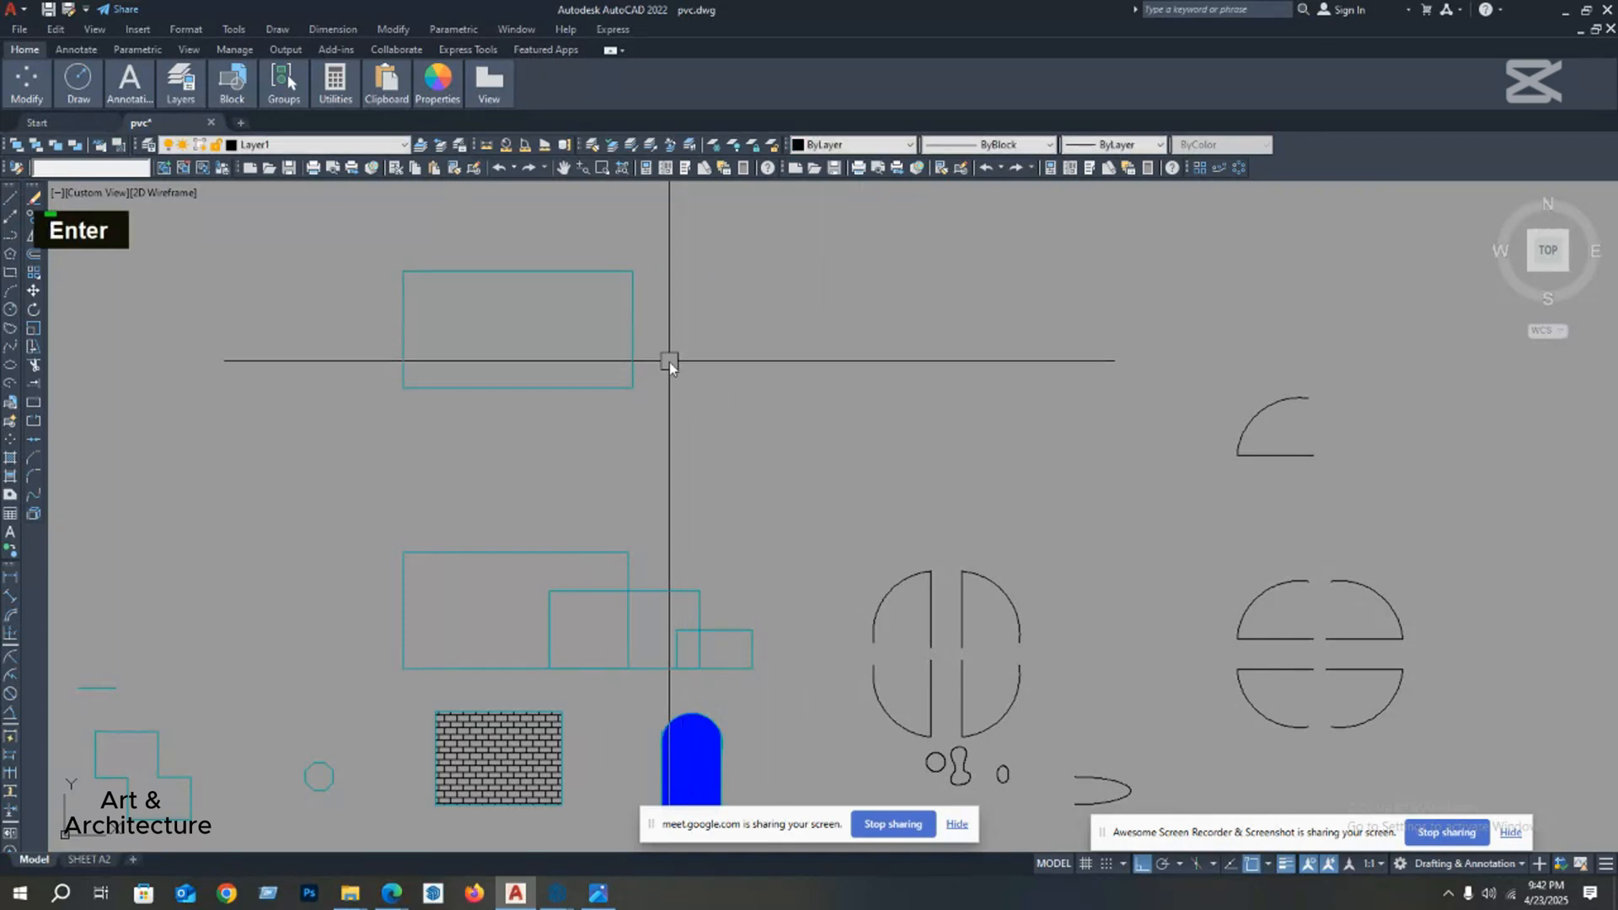
{"action": "middle_click_drag", "start_coordinate": [670, 362], "coordinate": [656, 402]}
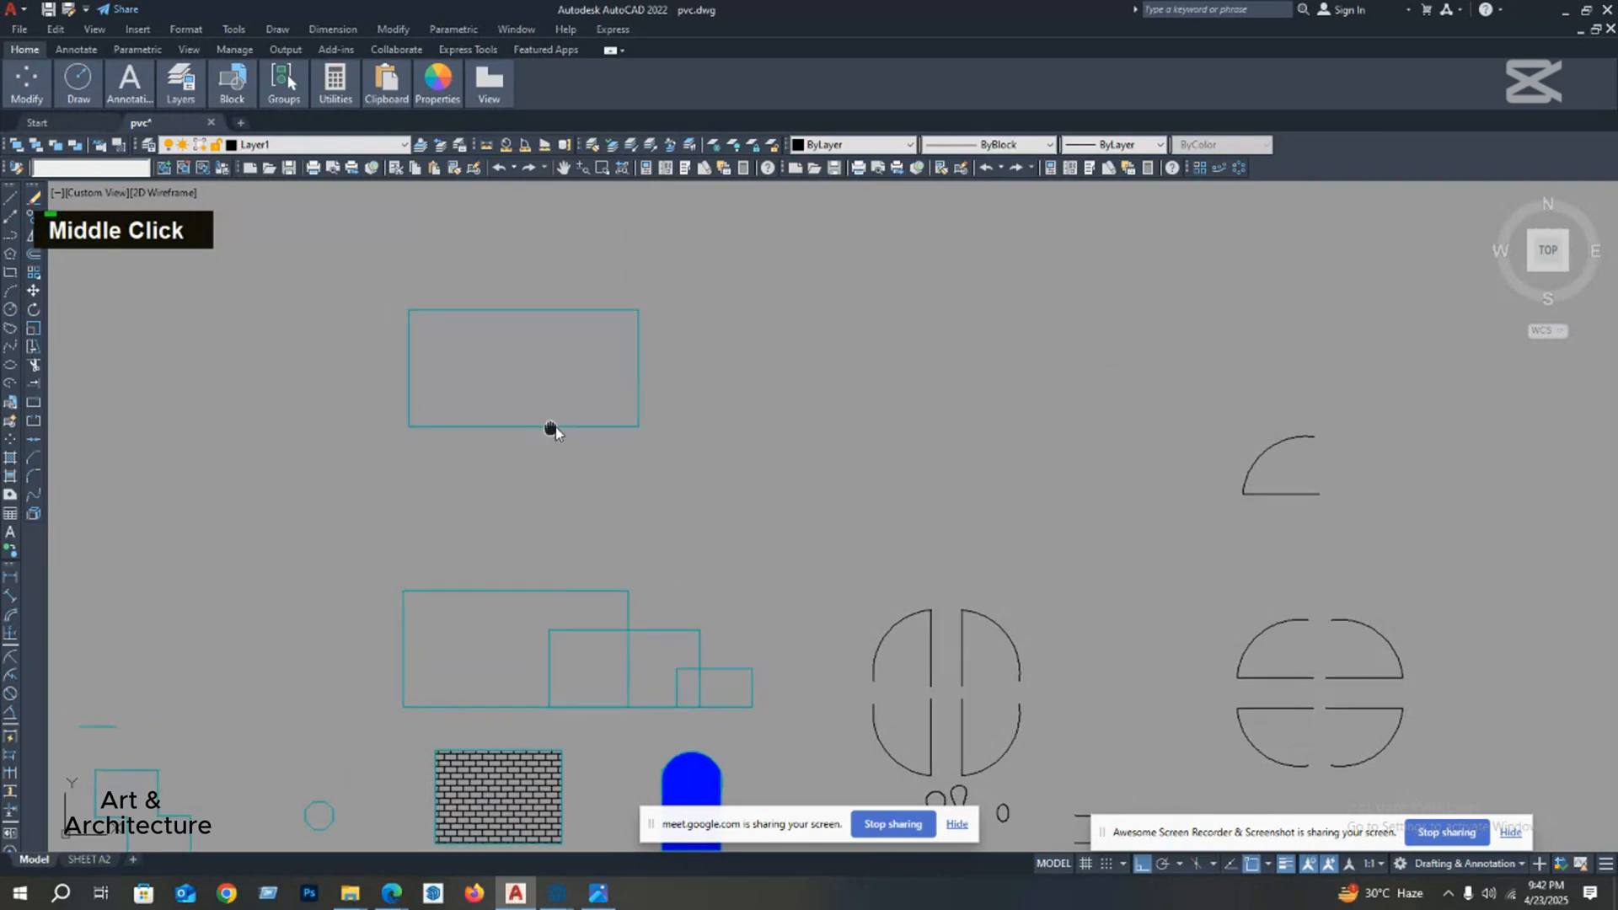
{"action": "middle_click_drag", "start_coordinate": [553, 430], "coordinate": [624, 430]}
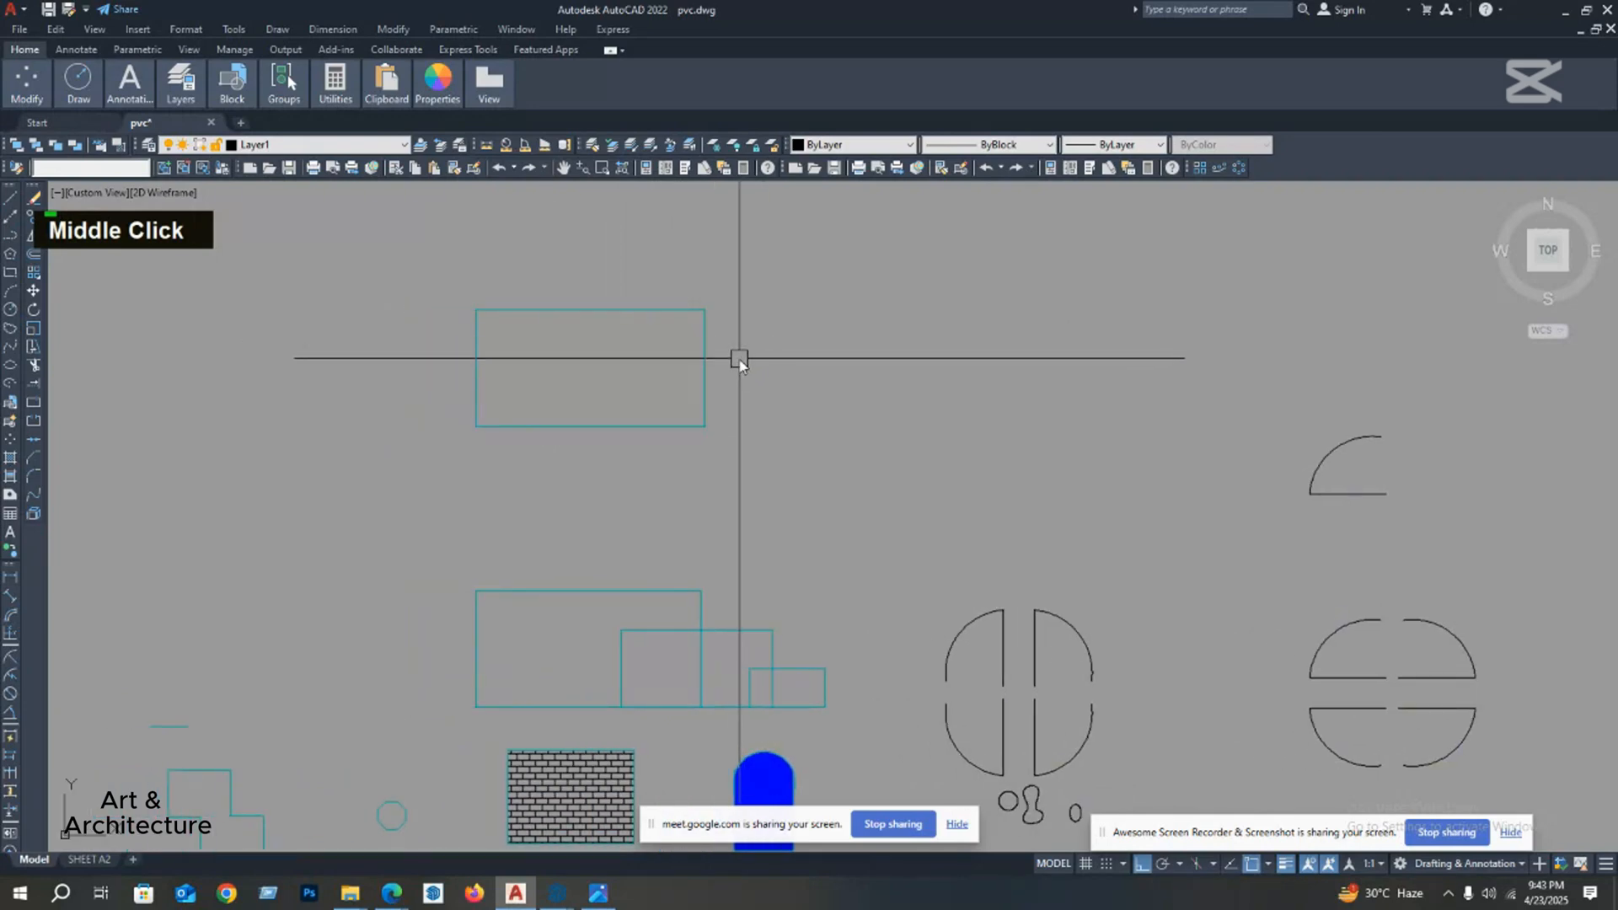
{"action": "middle_click_drag", "start_coordinate": [599, 287], "coordinate": [597, 310]}
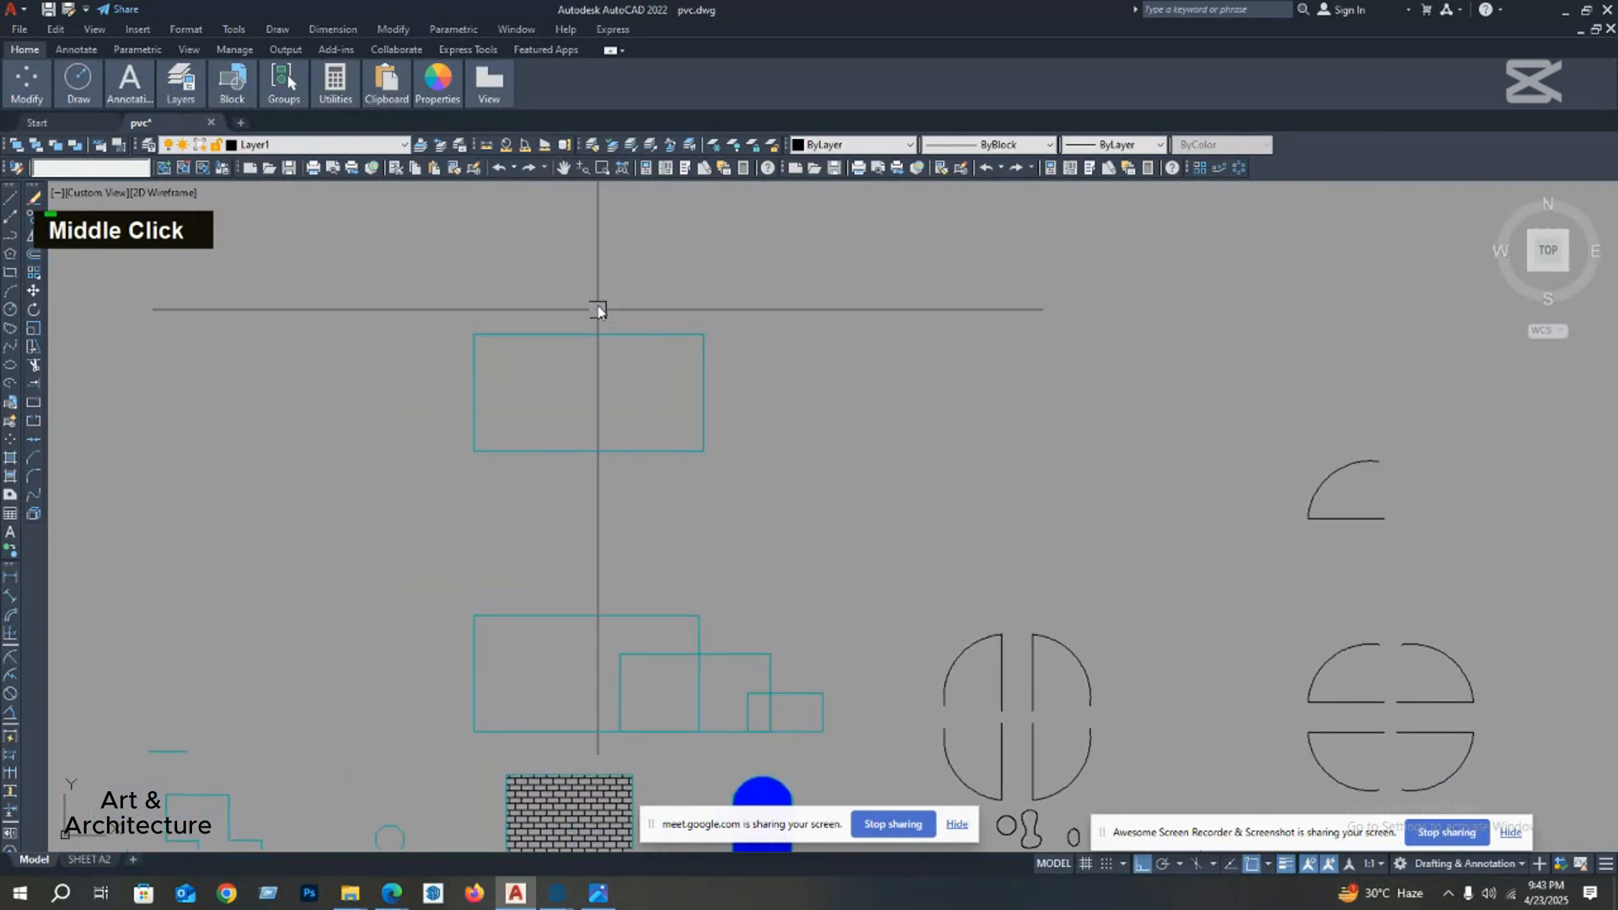
{"action": "left_click", "coordinate": [770, 306]}
{"action": "left_click", "coordinate": [424, 345]}
{"action": "middle_click_drag", "start_coordinate": [483, 317], "coordinate": [463, 367]}
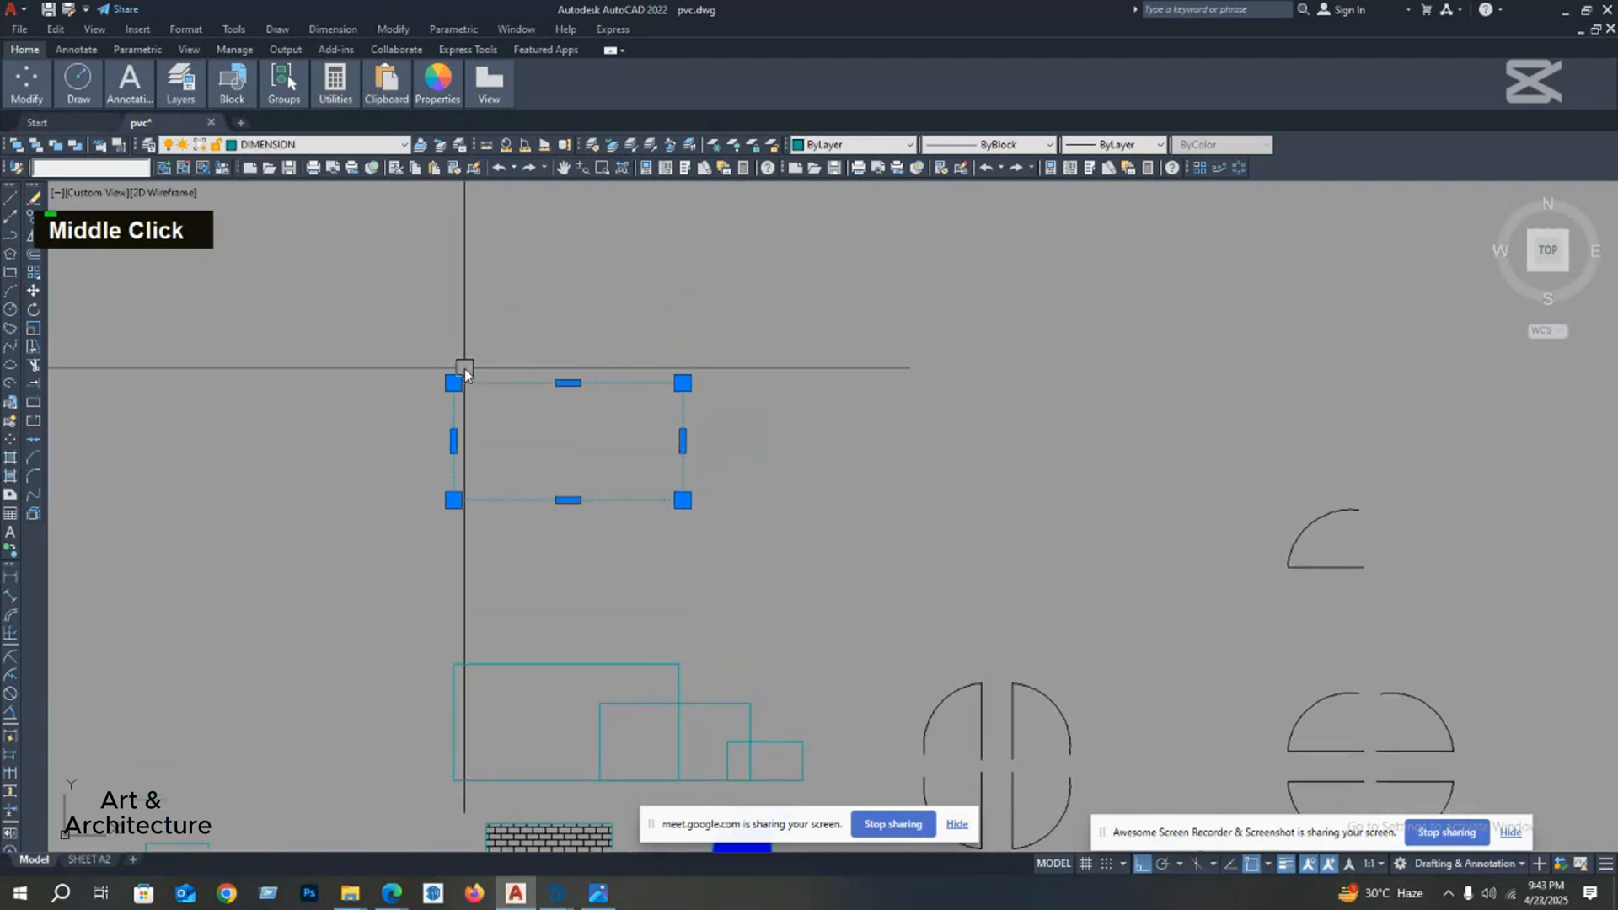
{"action": "type", "text": "sc"}
{"action": "key", "text": "Escape"}
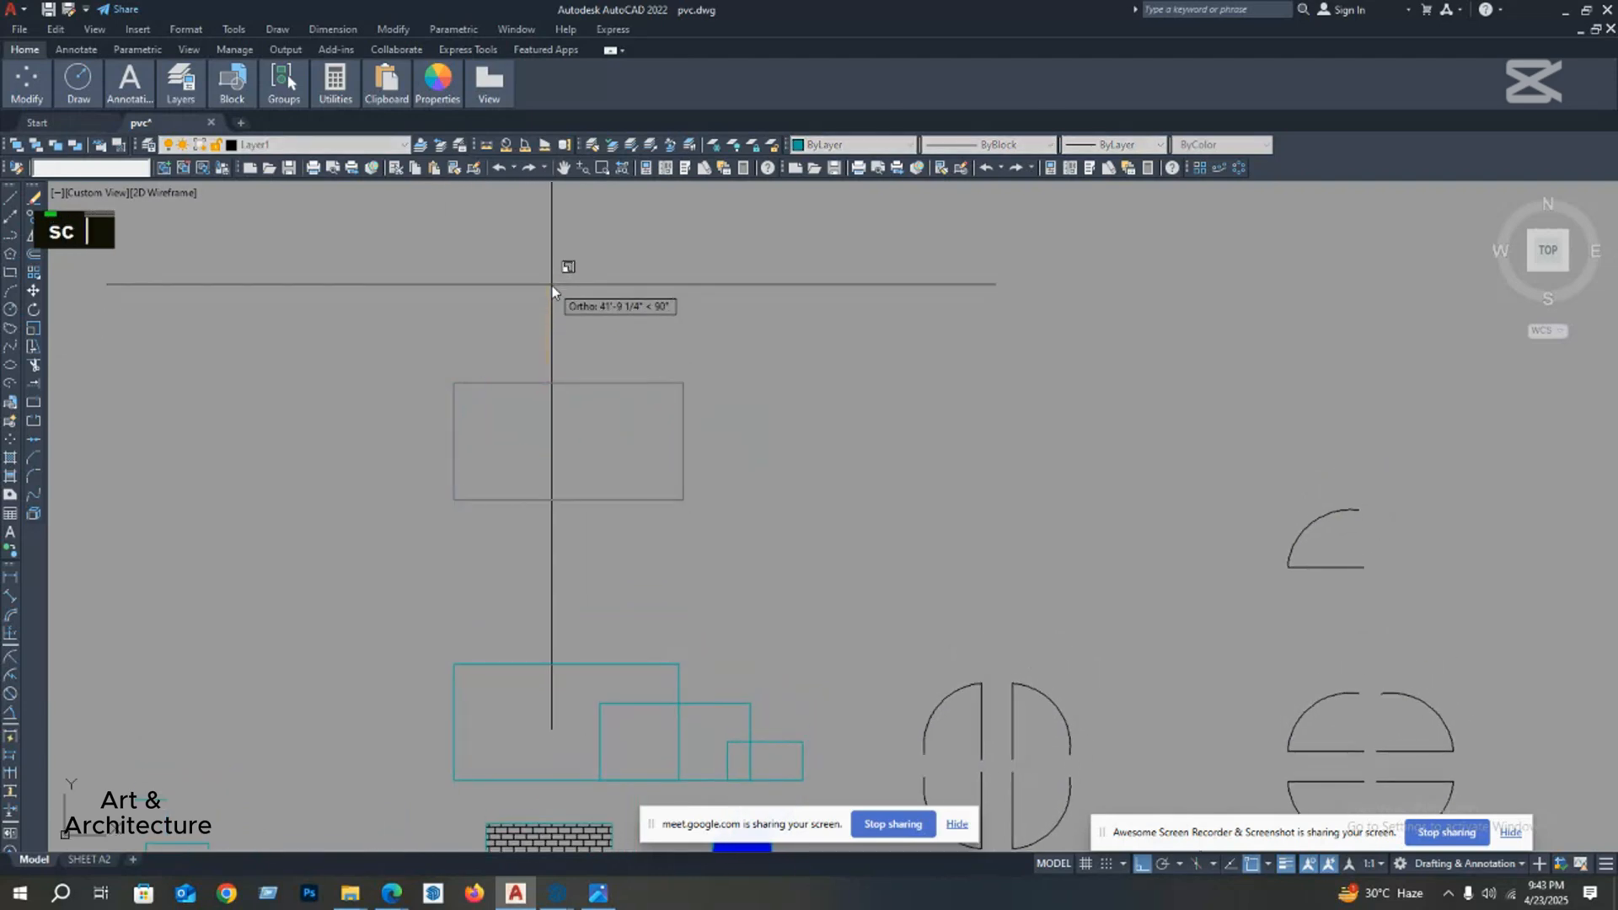
Step: Stretch the top edge of the upper cyan rectangle straight up by 4 feet from its midpoint
{"action": "left_click", "coordinate": [715, 327]}
{"action": "left_click", "coordinate": [330, 433]}
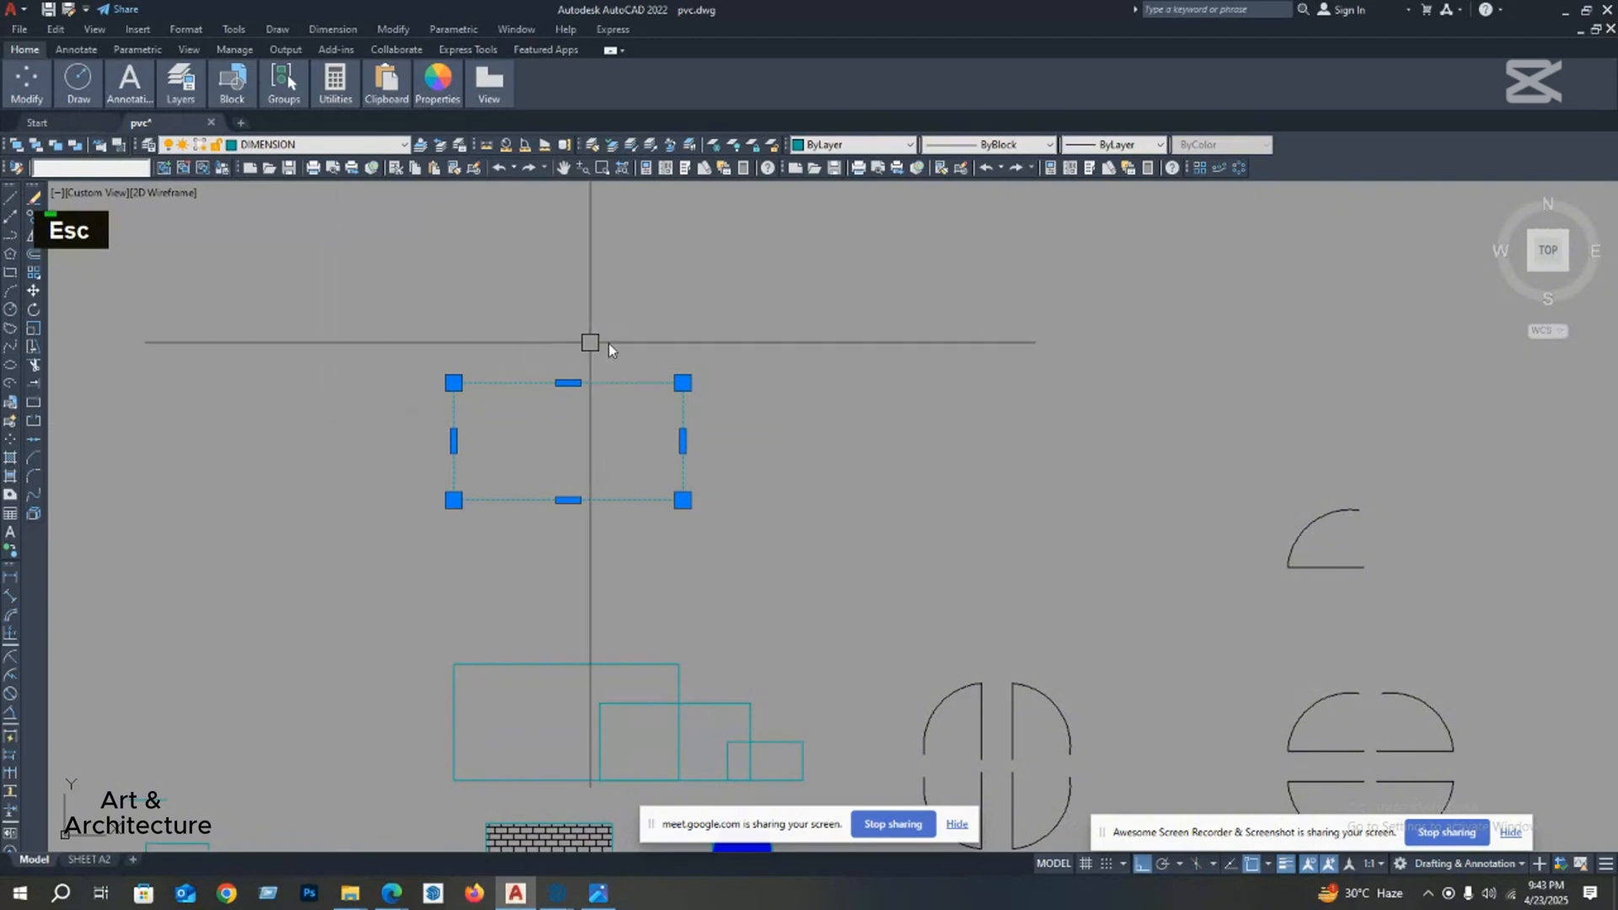
{"action": "left_click", "coordinate": [726, 328]}
{"action": "left_click", "coordinate": [347, 419]}
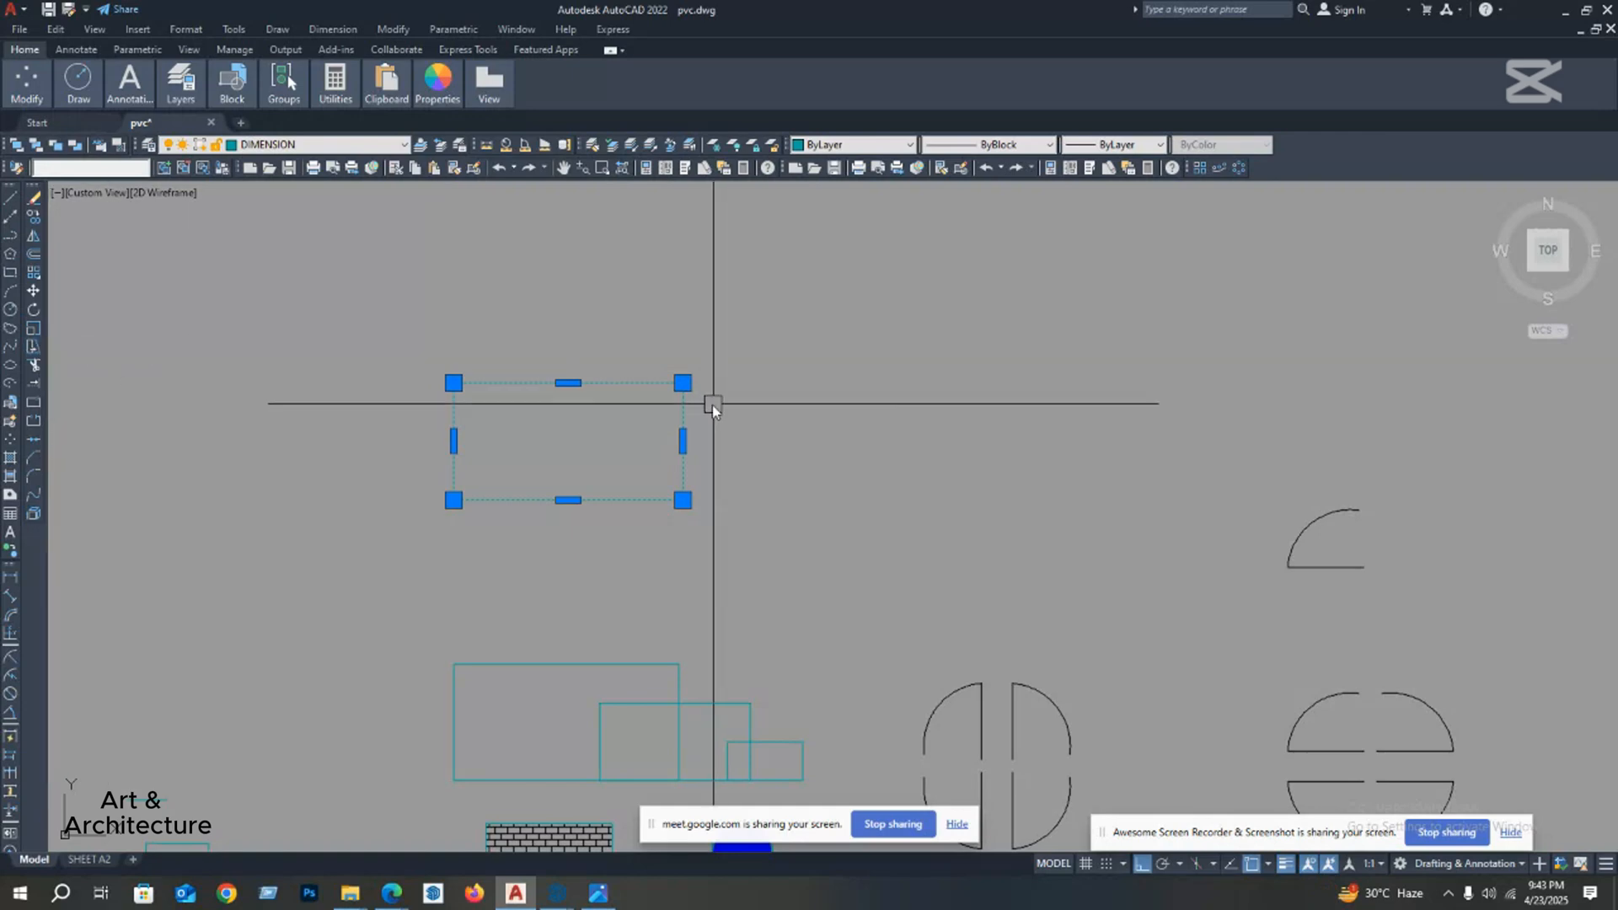
{"action": "left_click", "coordinate": [33, 347]}
{"action": "left_click", "coordinate": [569, 383]}
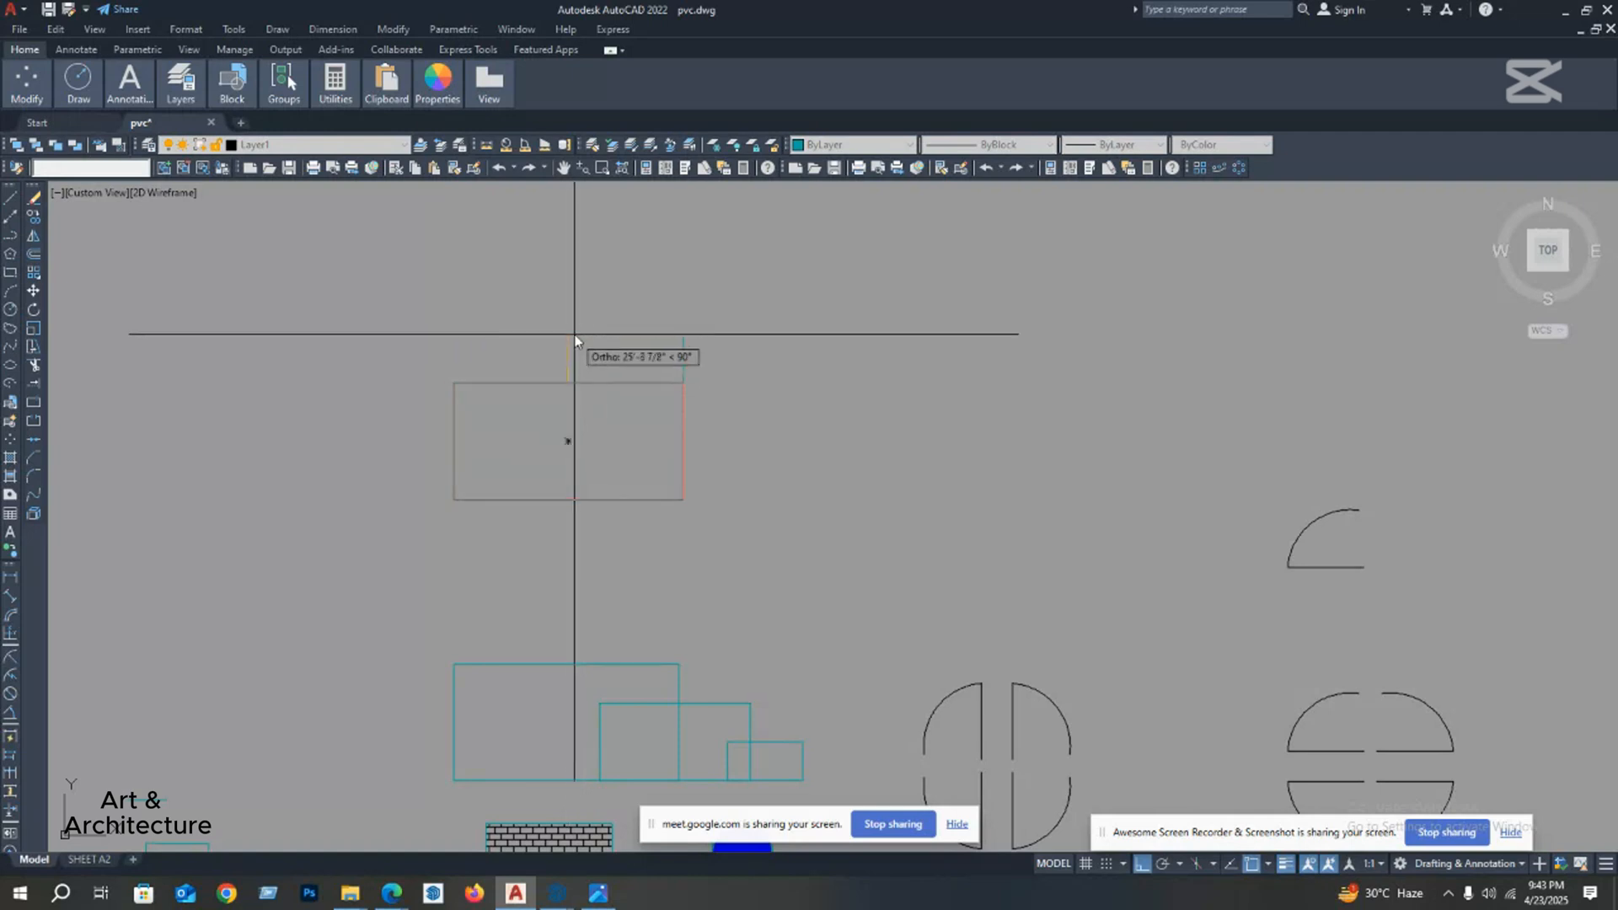
{"action": "type", "text": "4"}
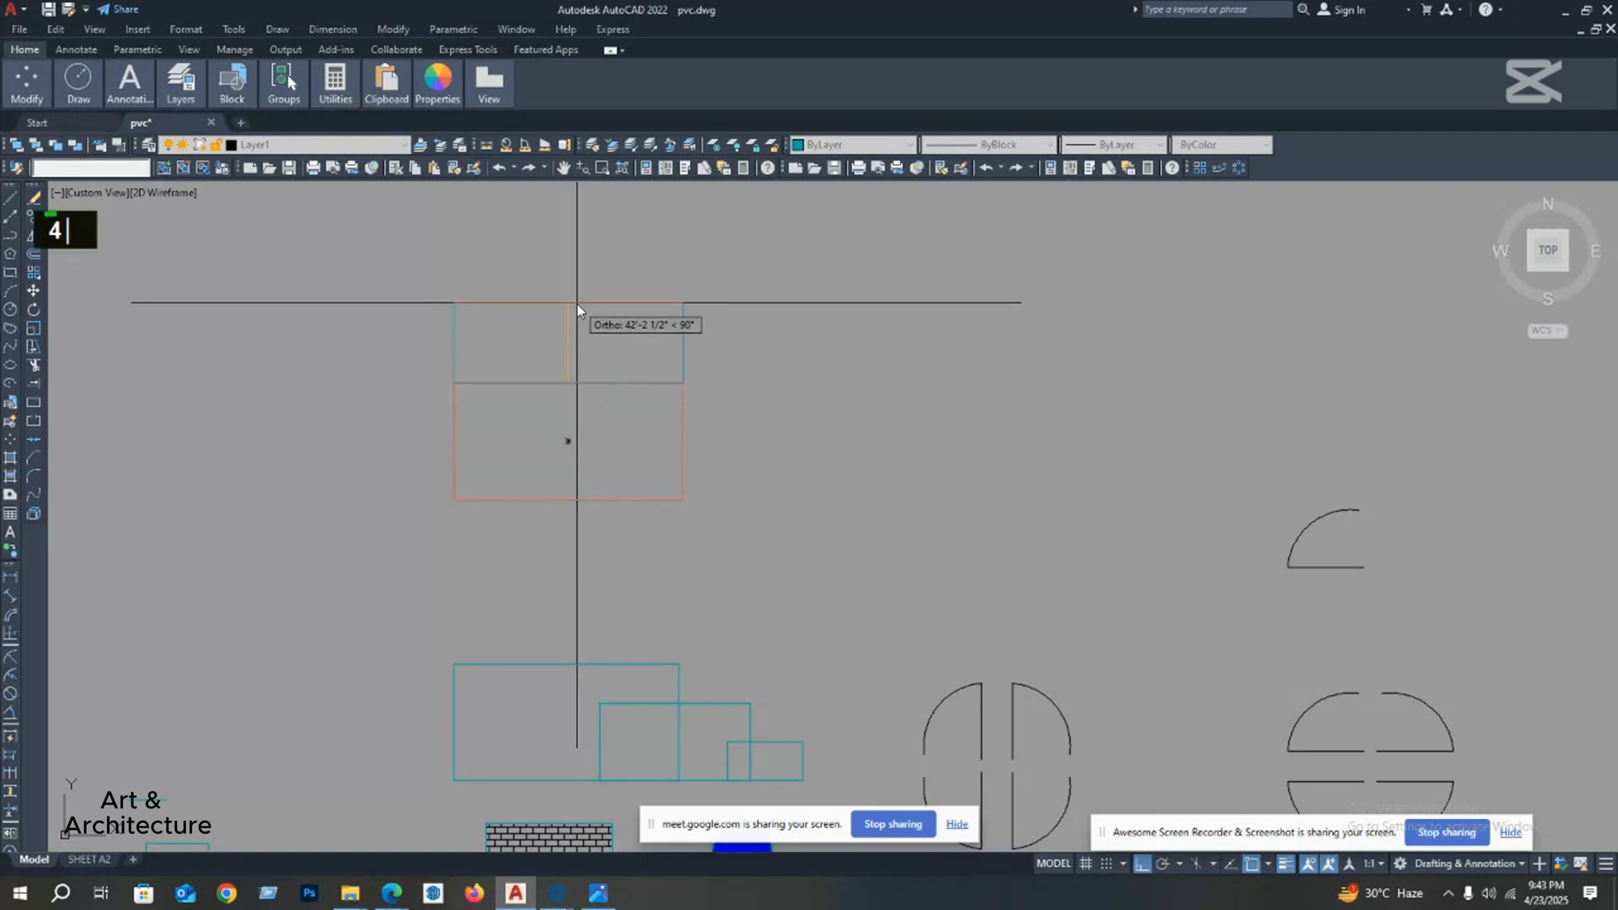
{"action": "key", "text": "Return"}
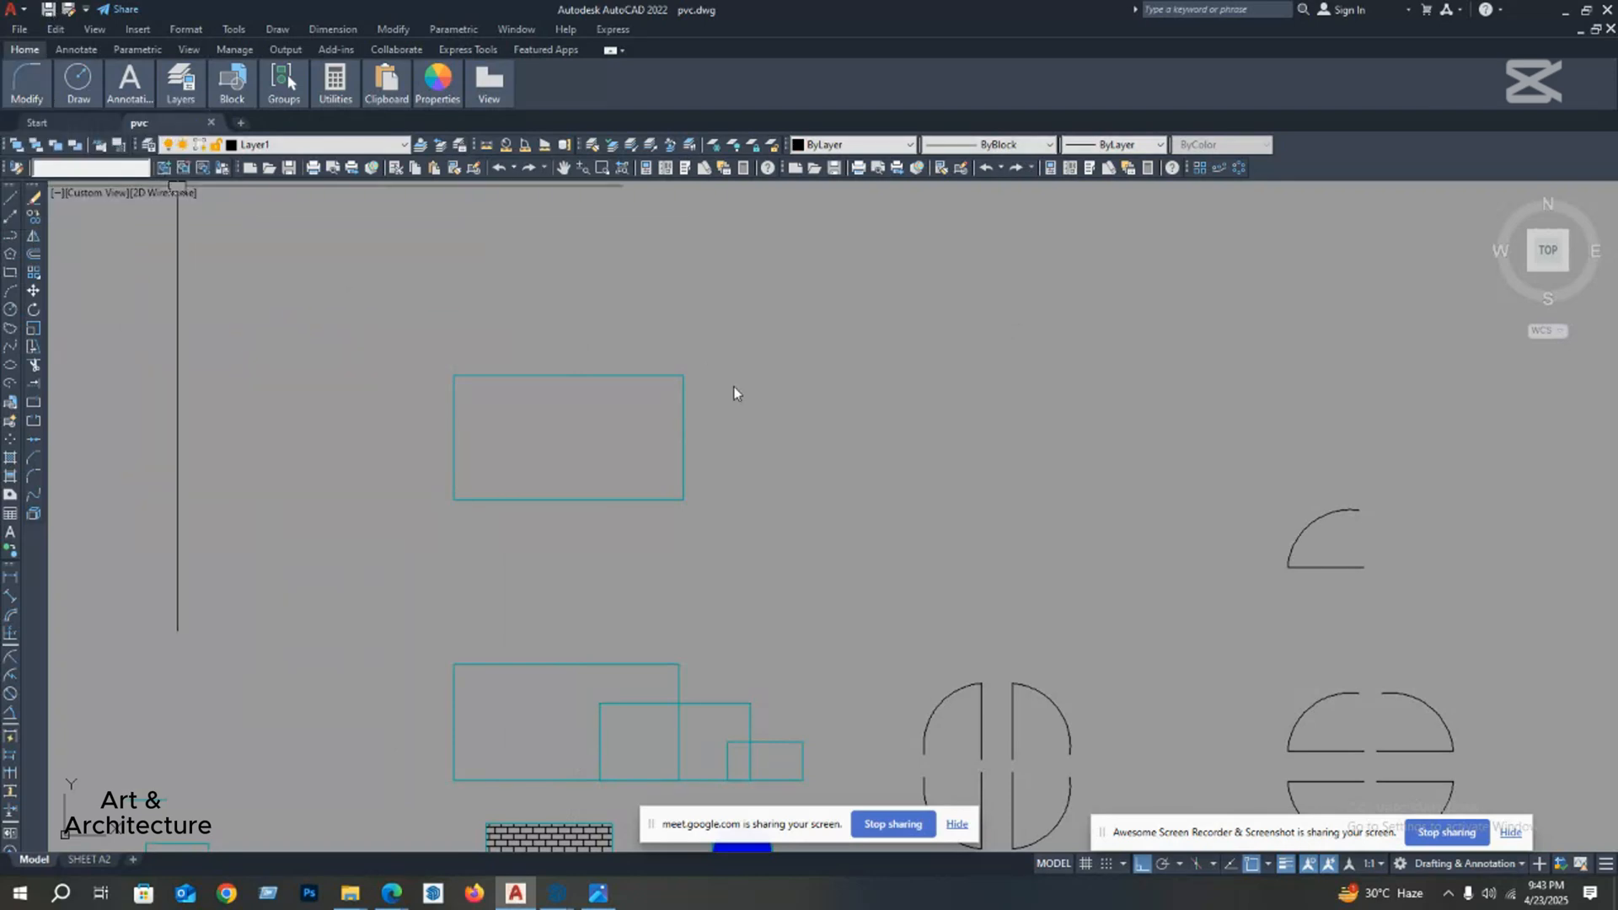
{"action": "mouse_move", "coordinate": [831, 455]}
{"action": "middle_mouse_down"}
{"action": "mouse_move", "coordinate": [802, 390]}
{"action": "mouse_move", "coordinate": [489, 313]}
{"action": "middle_mouse_up"}
{"action": "scroll", "coordinate": [814, 418], "scroll_direction": "down", "scroll_amount": 2}
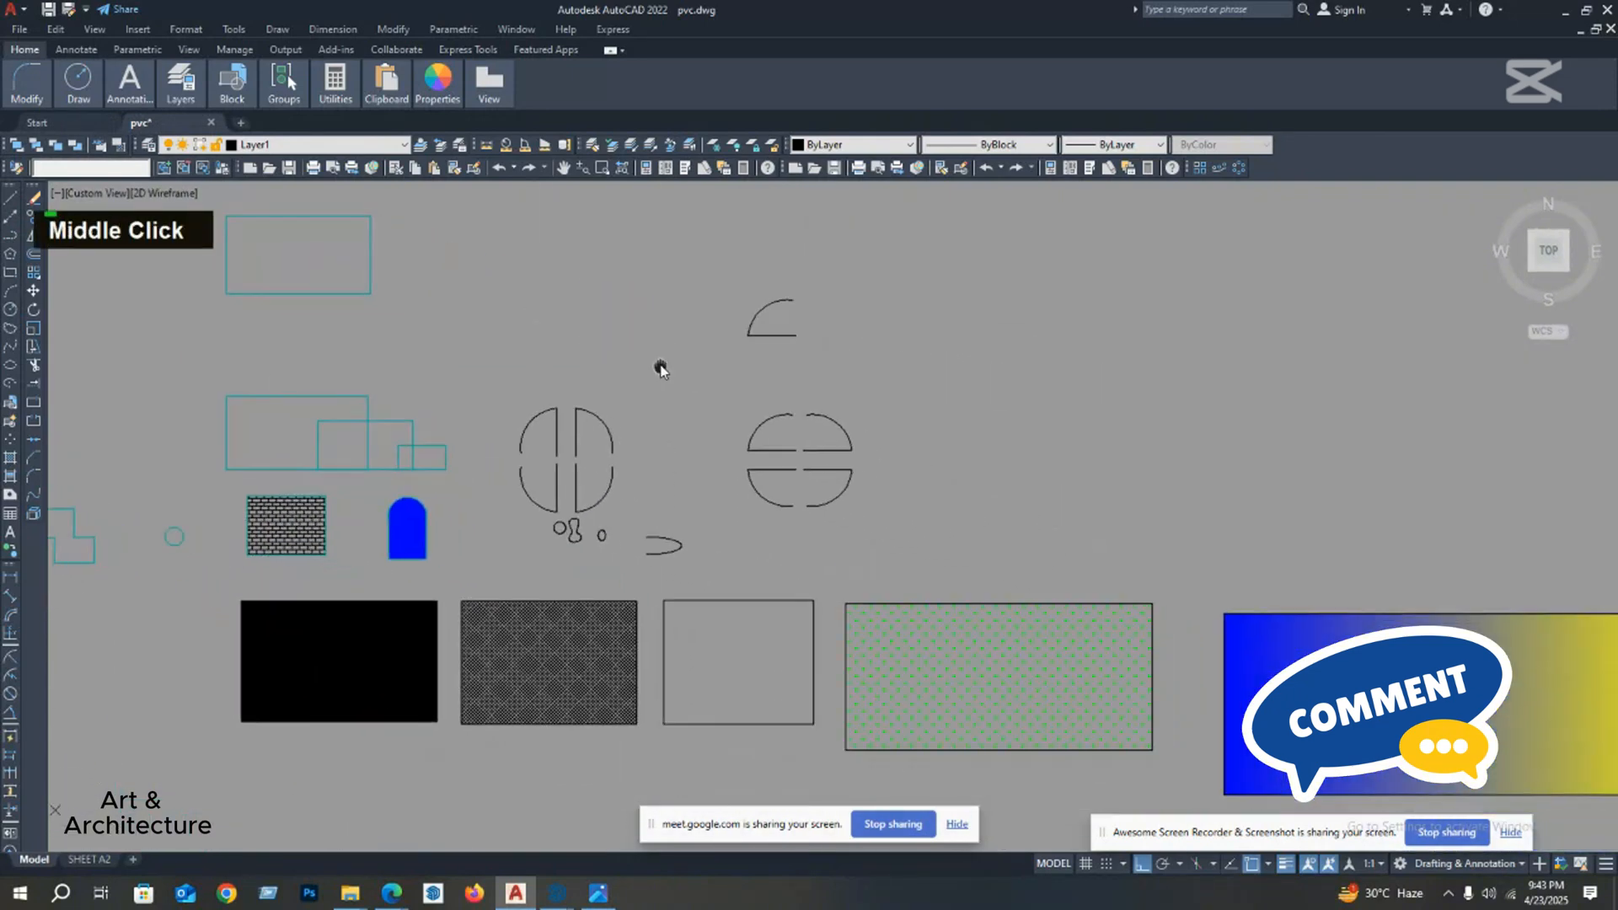